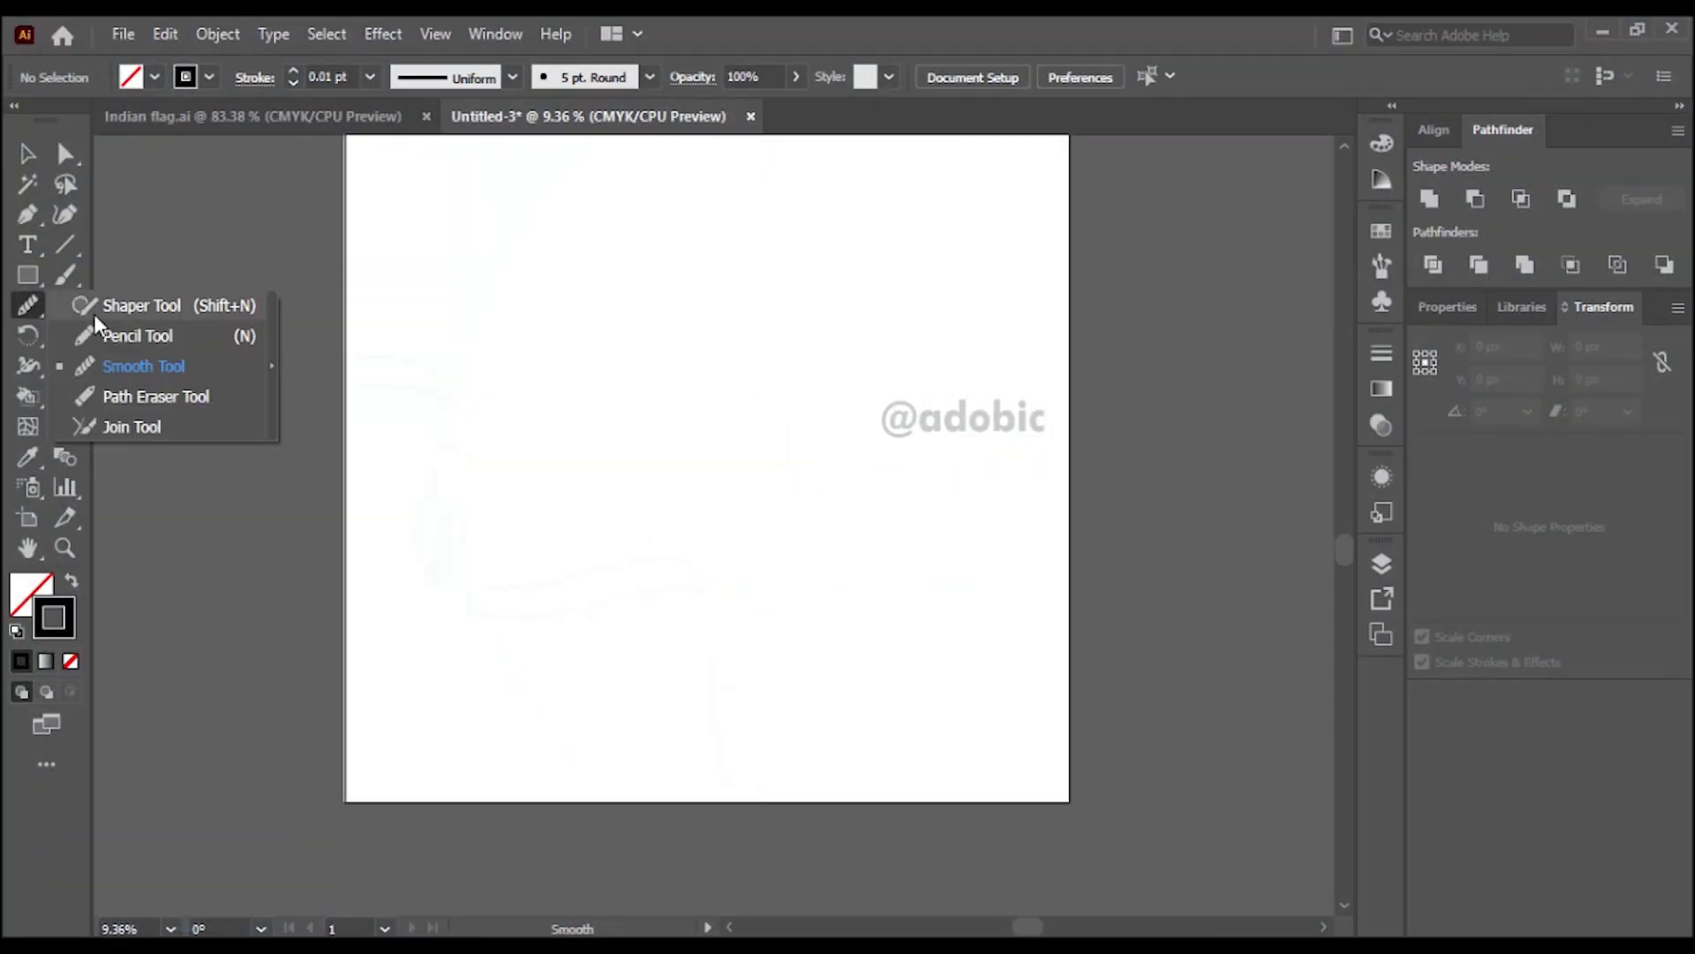
- Draw a freehand wavy path with the Pencil tool from the artboard's left edge to its lower-right corner, and smooth its curves
click(133, 335)
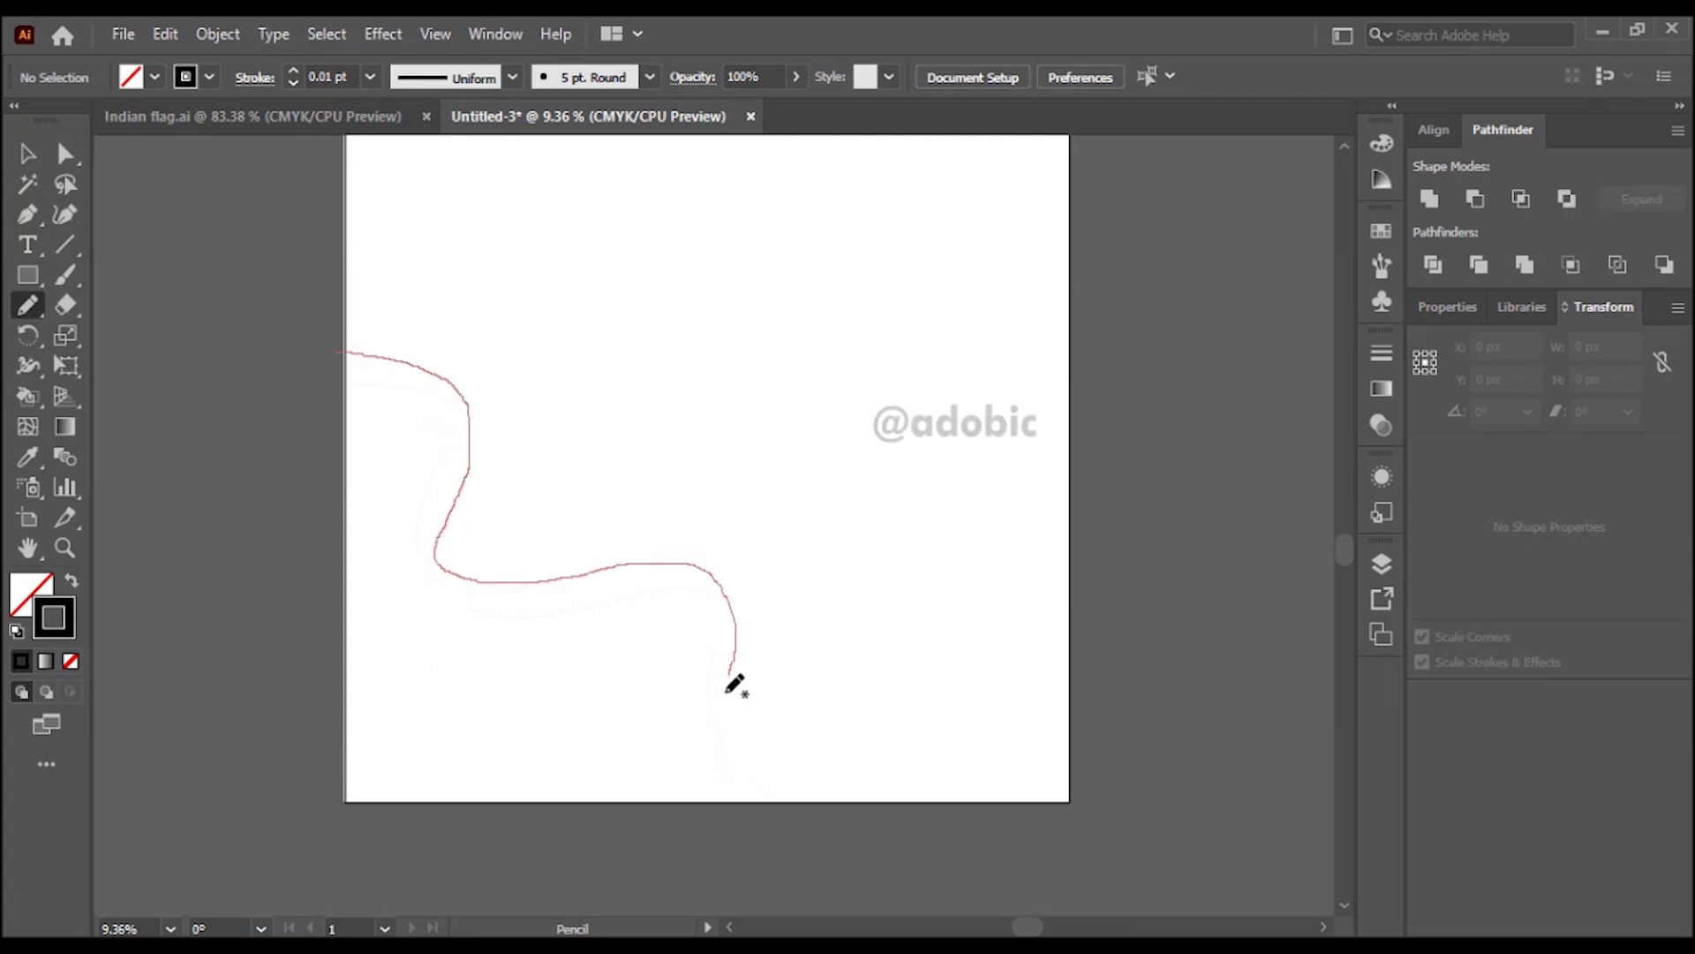
drag(1024, 780, 1019, 780)
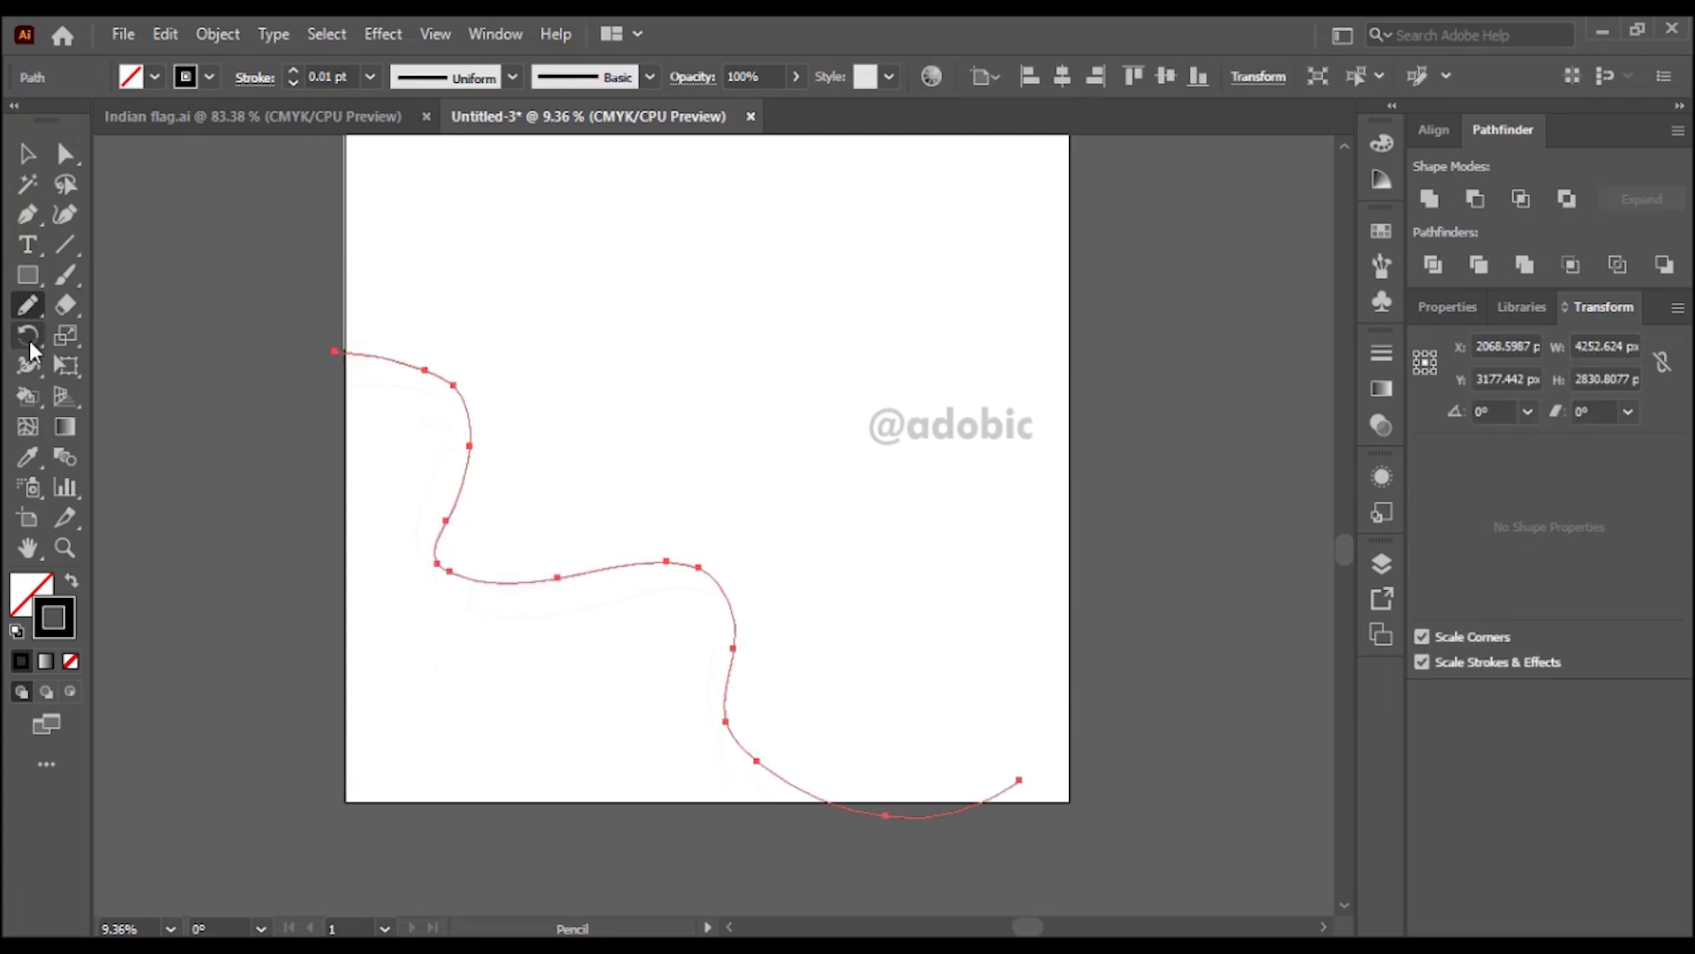
click(27, 309)
click(124, 364)
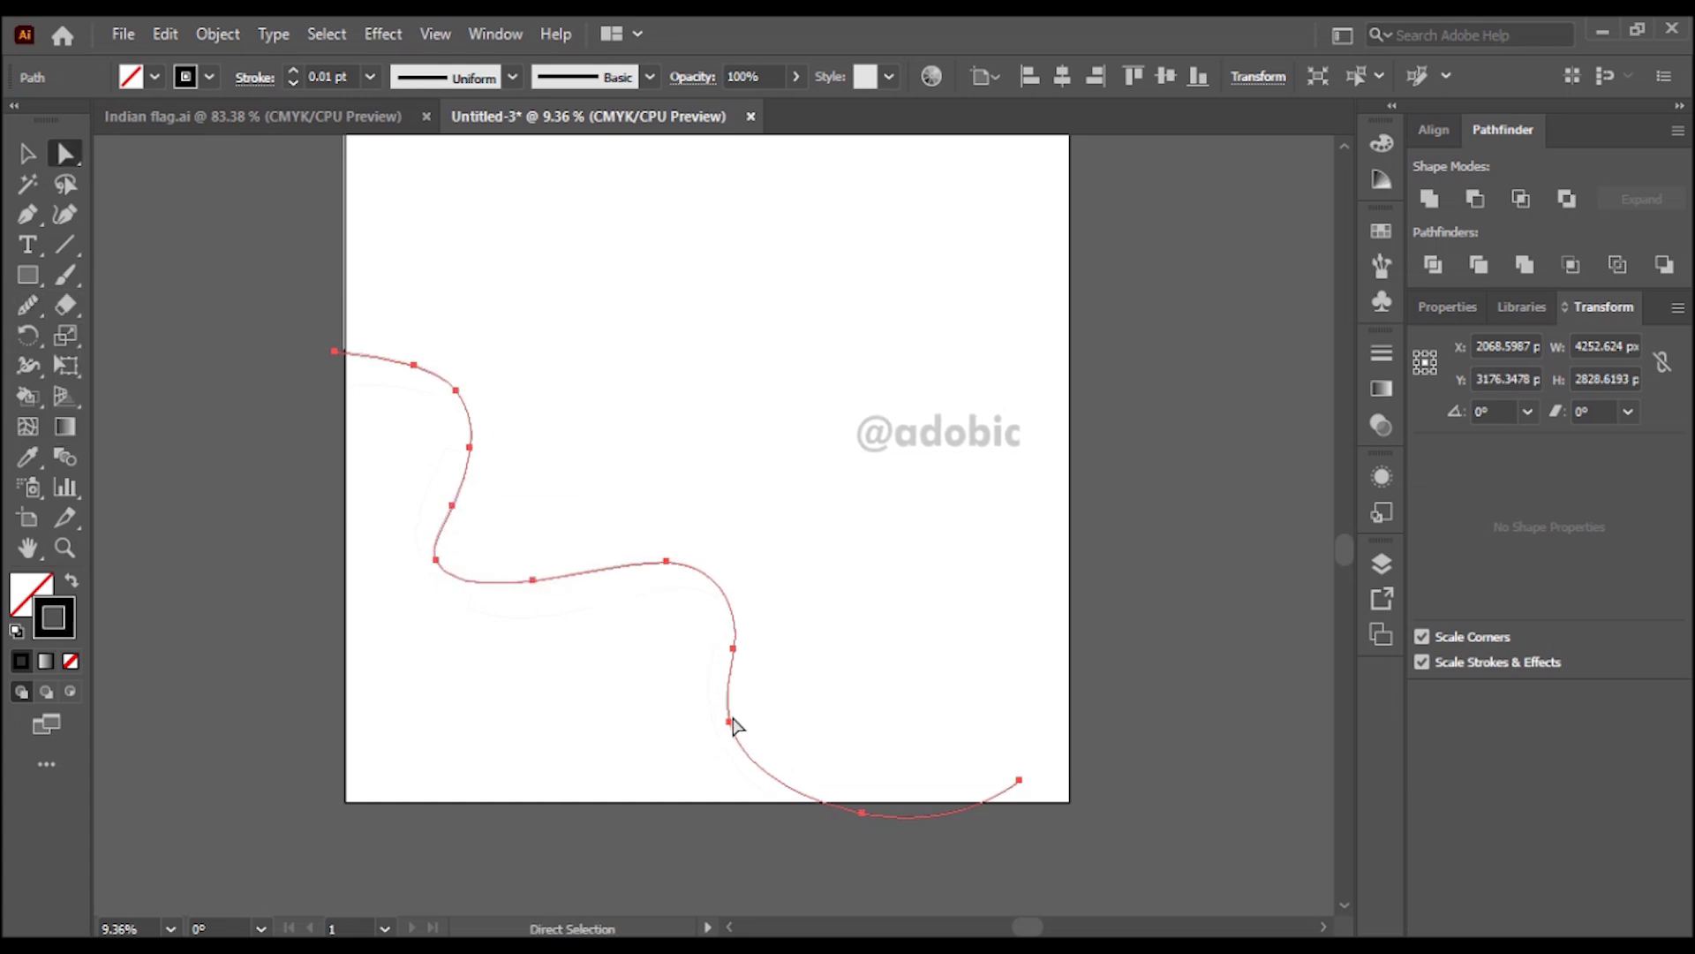
drag(735, 726, 848, 824)
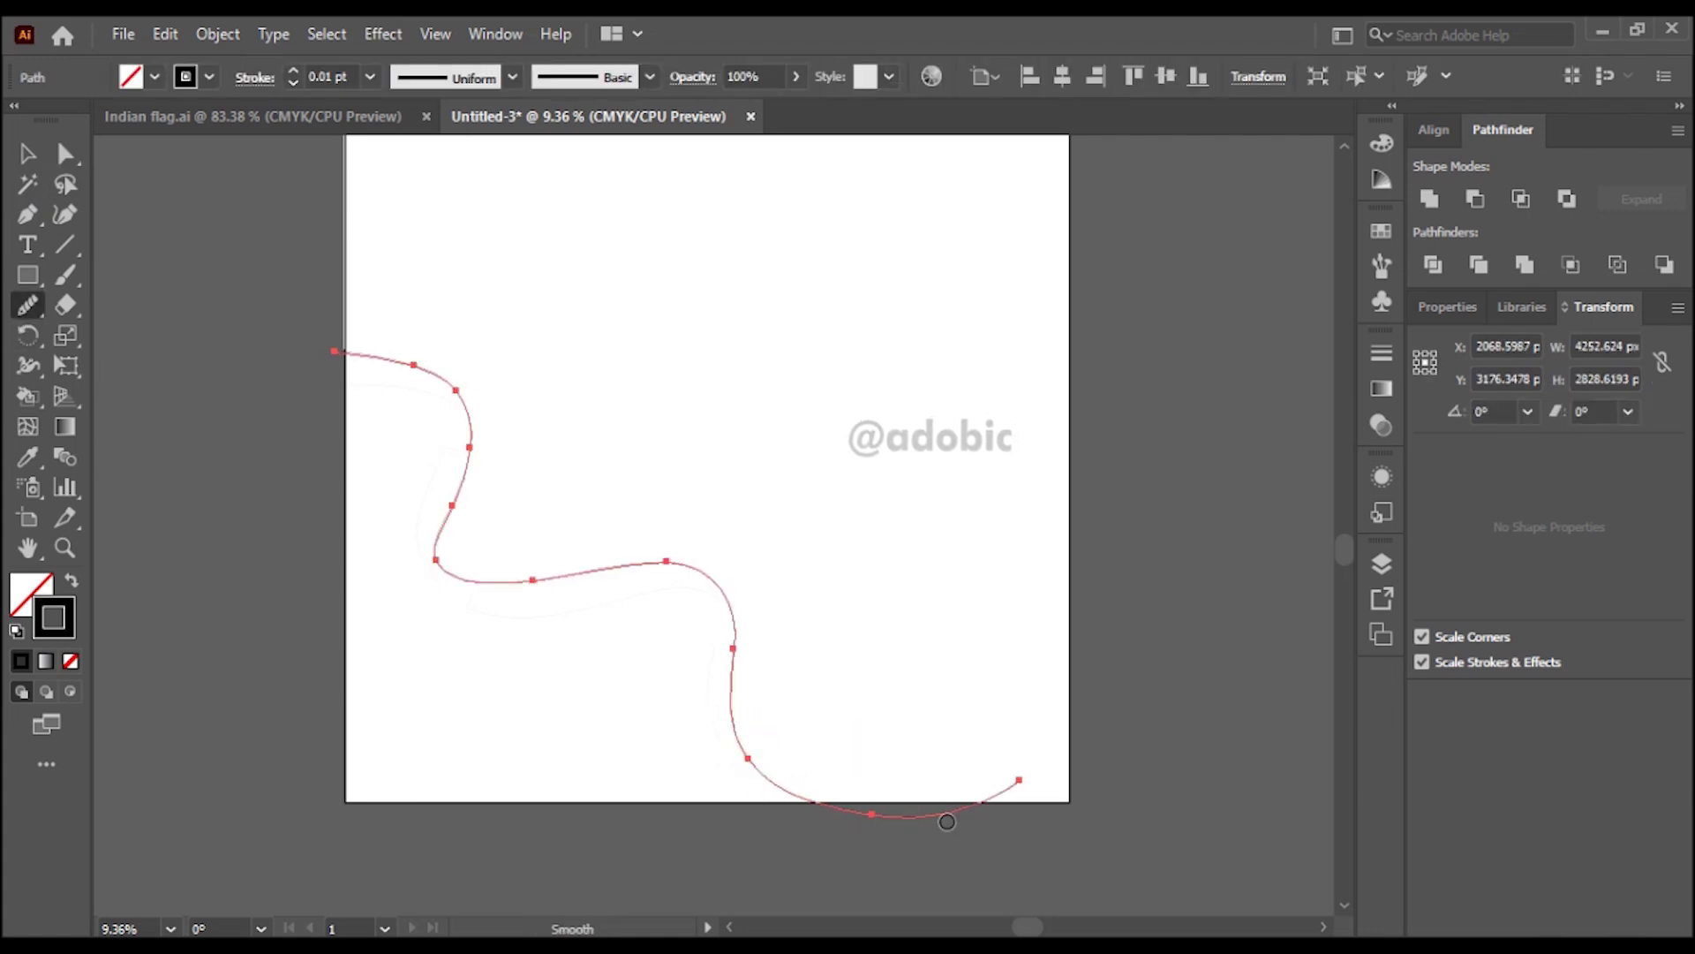
- Move the wavy path's lower-right end anchor to about X 4404, Y 4869 px and reshape the last curve with its handles
drag(1019, 780, 871, 861)
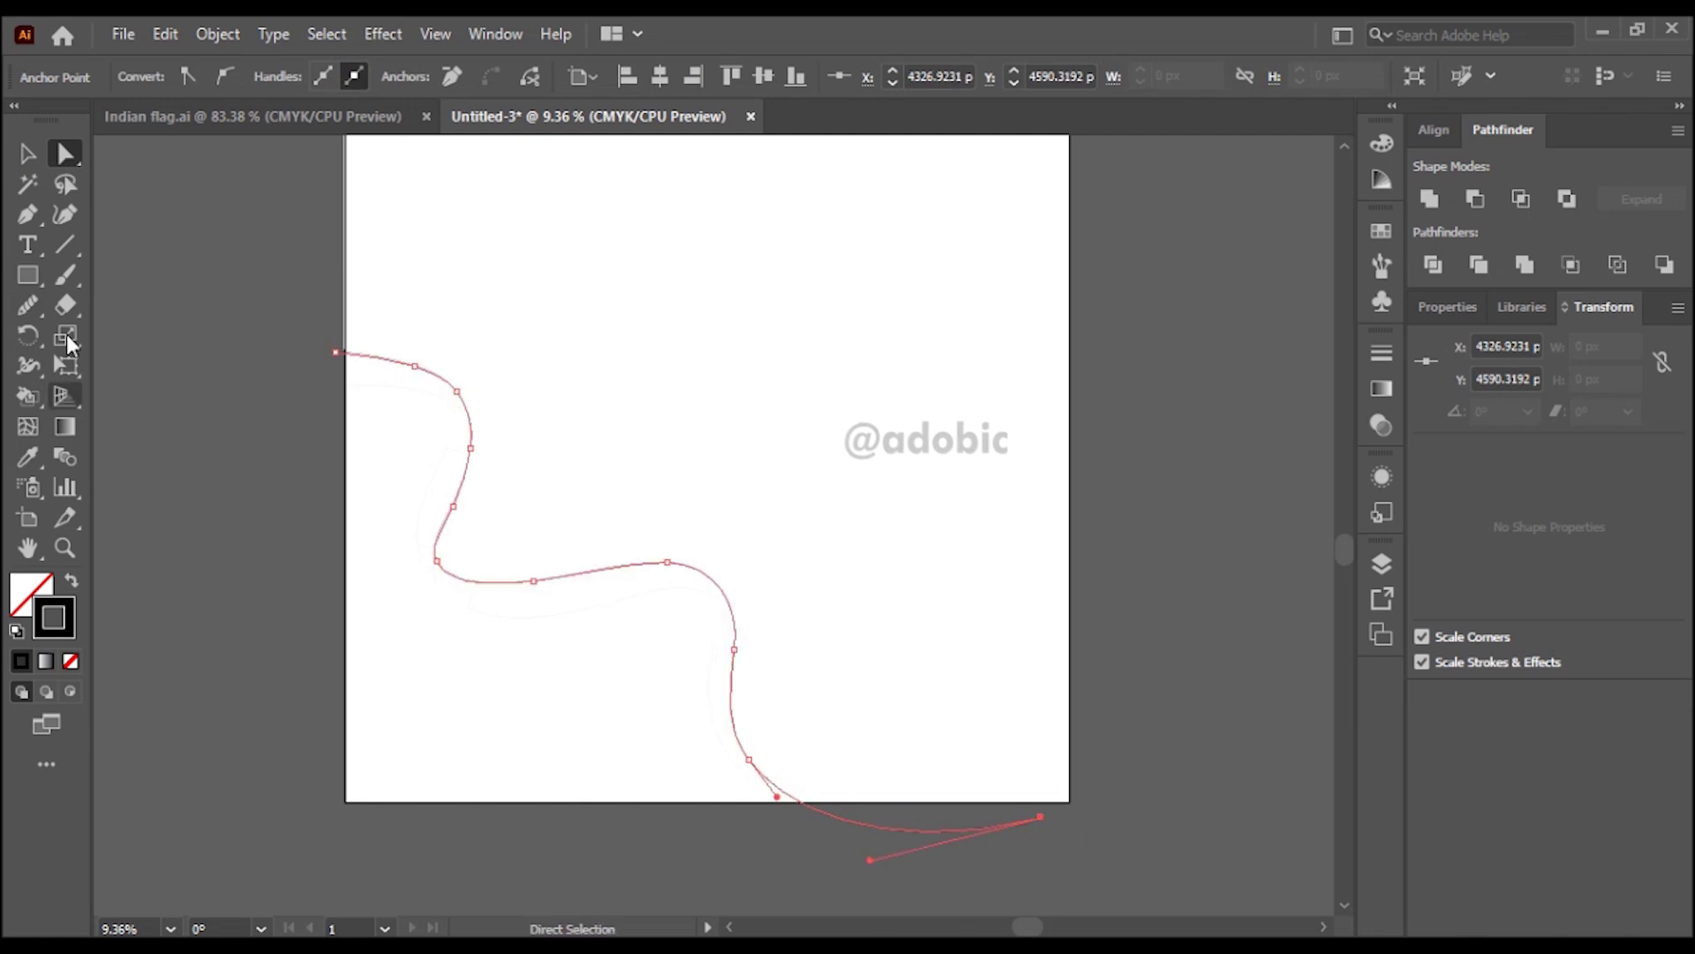
click(27, 154)
click(1006, 410)
click(458, 391)
click(66, 154)
drag(1041, 817, 1052, 862)
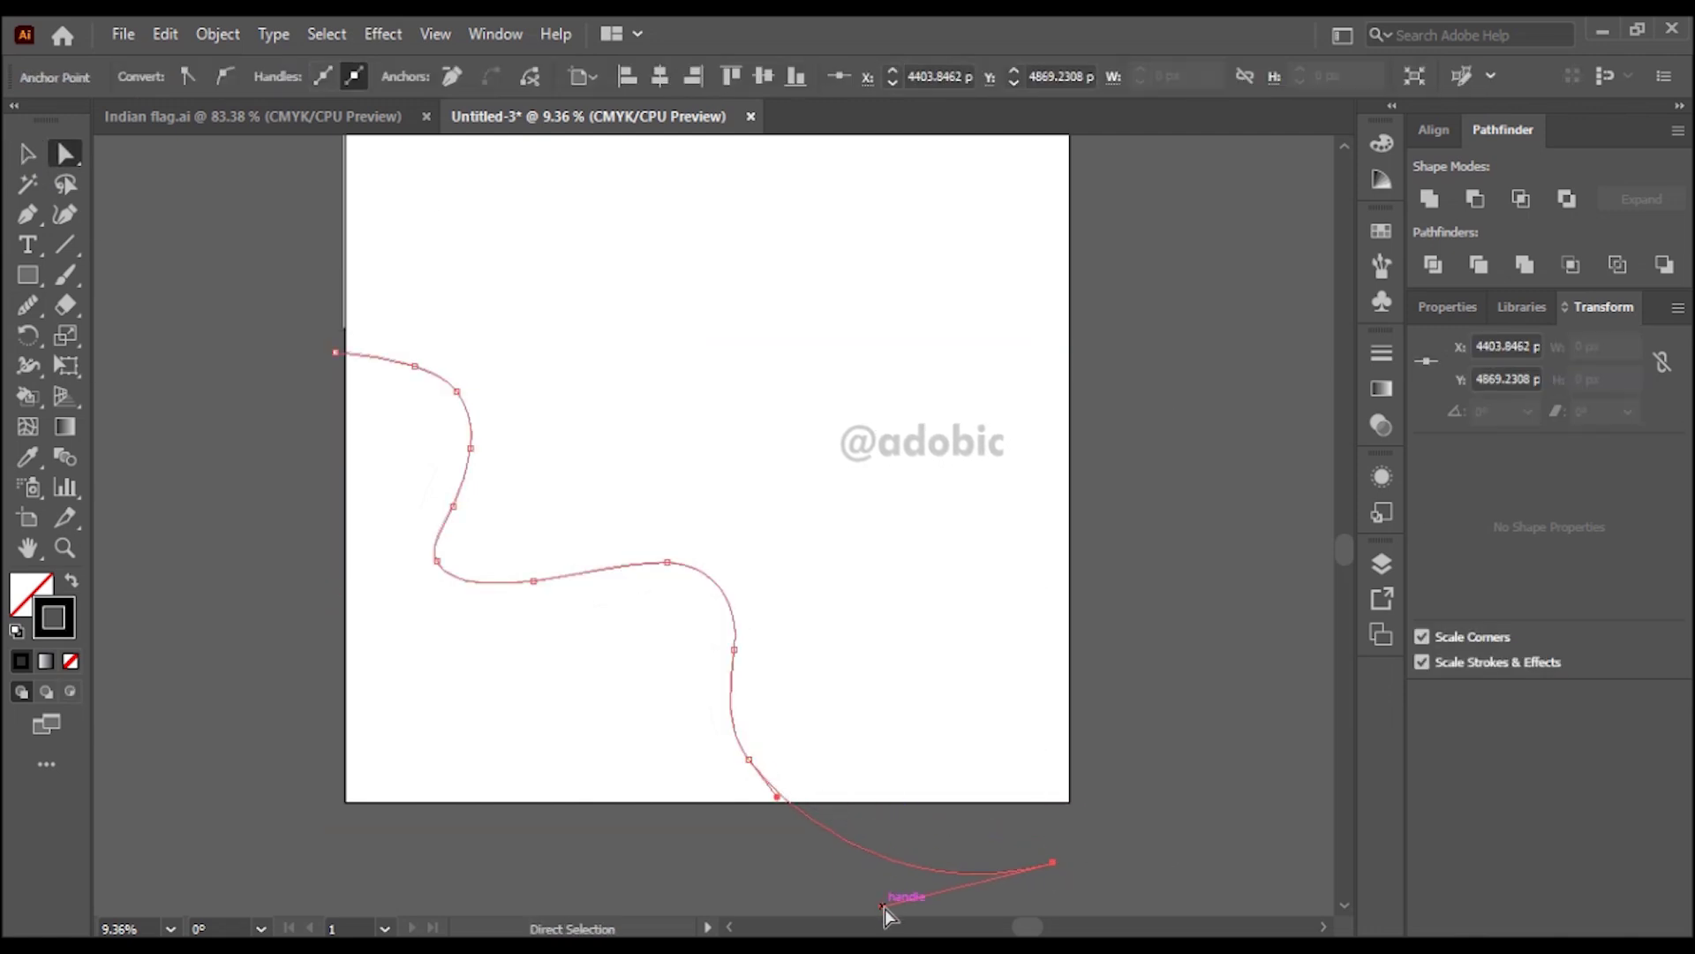
drag(885, 906, 1023, 801)
drag(816, 814, 991, 770)
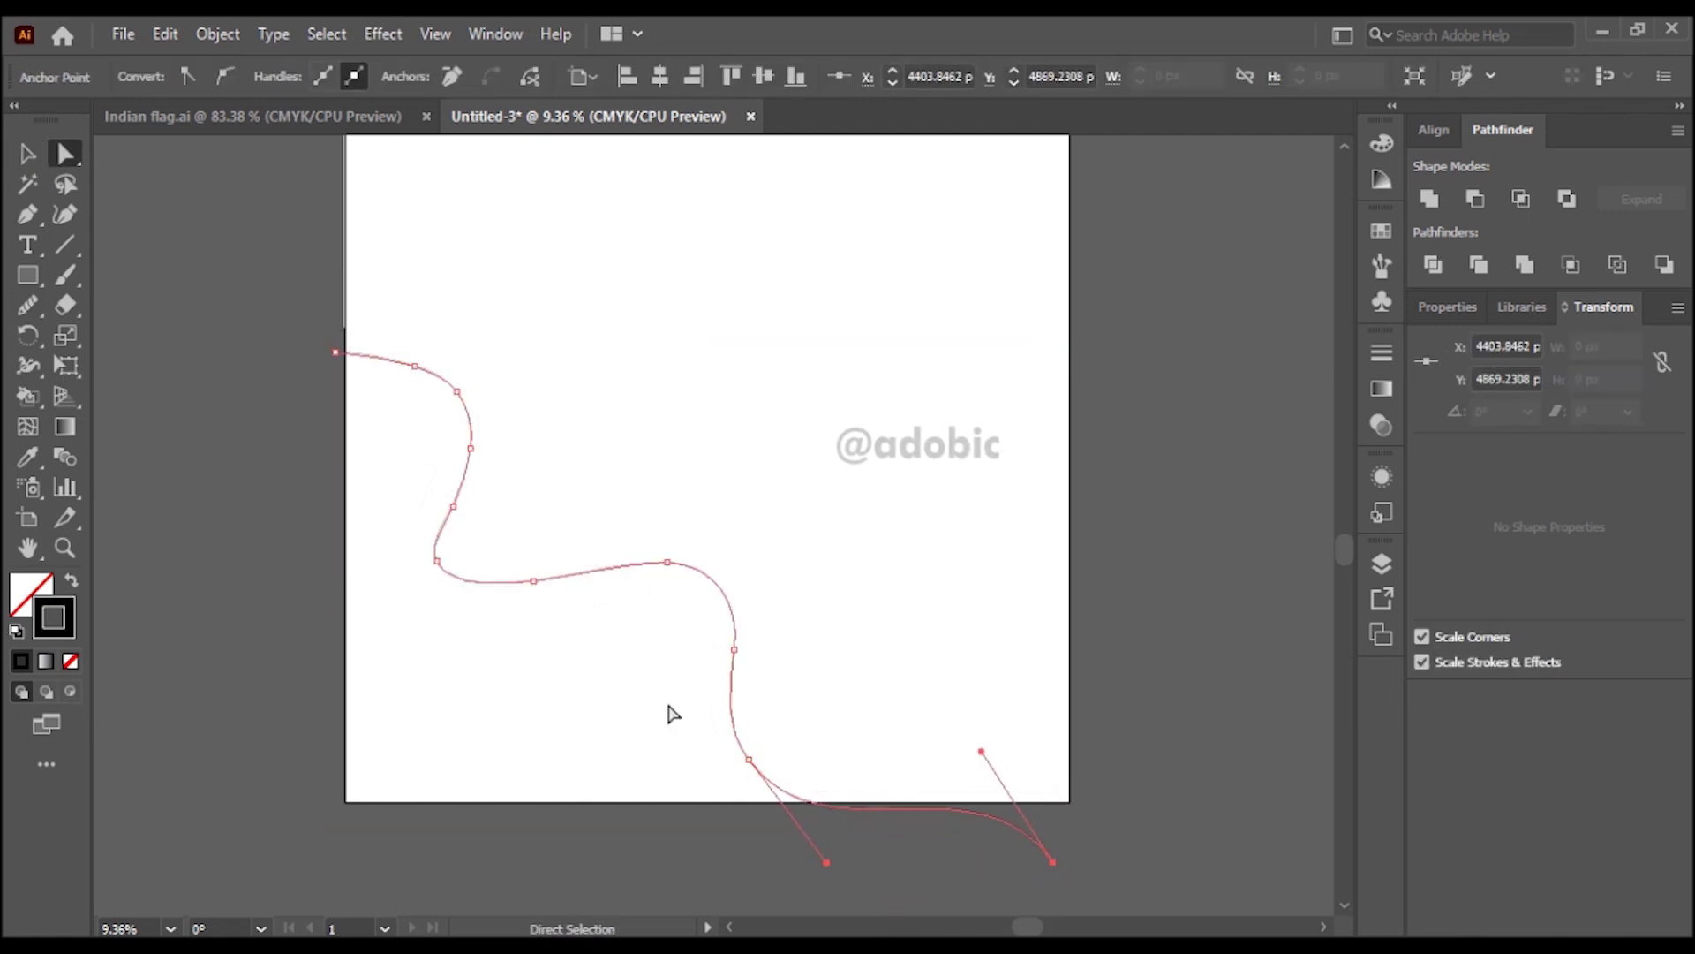
- Duplicate the wavy path and offset the copy down and to the right, centred at about X 2521, Y 4015 px
key(v)
drag(538, 572, 541, 658)
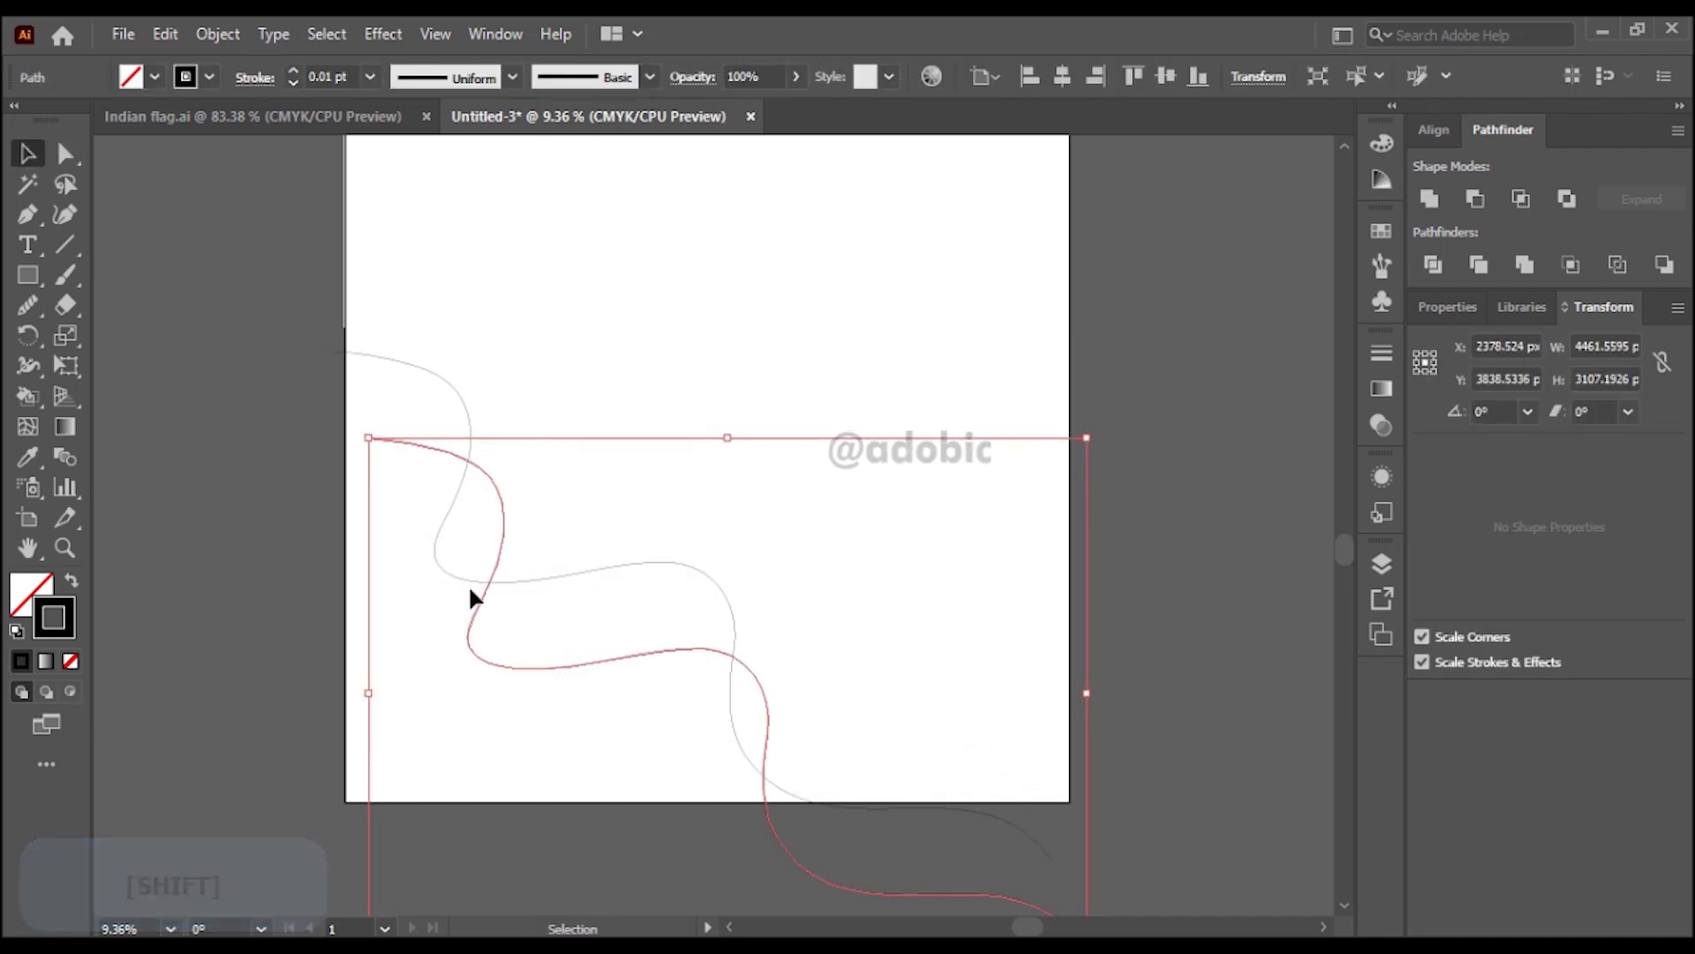
click(397, 454)
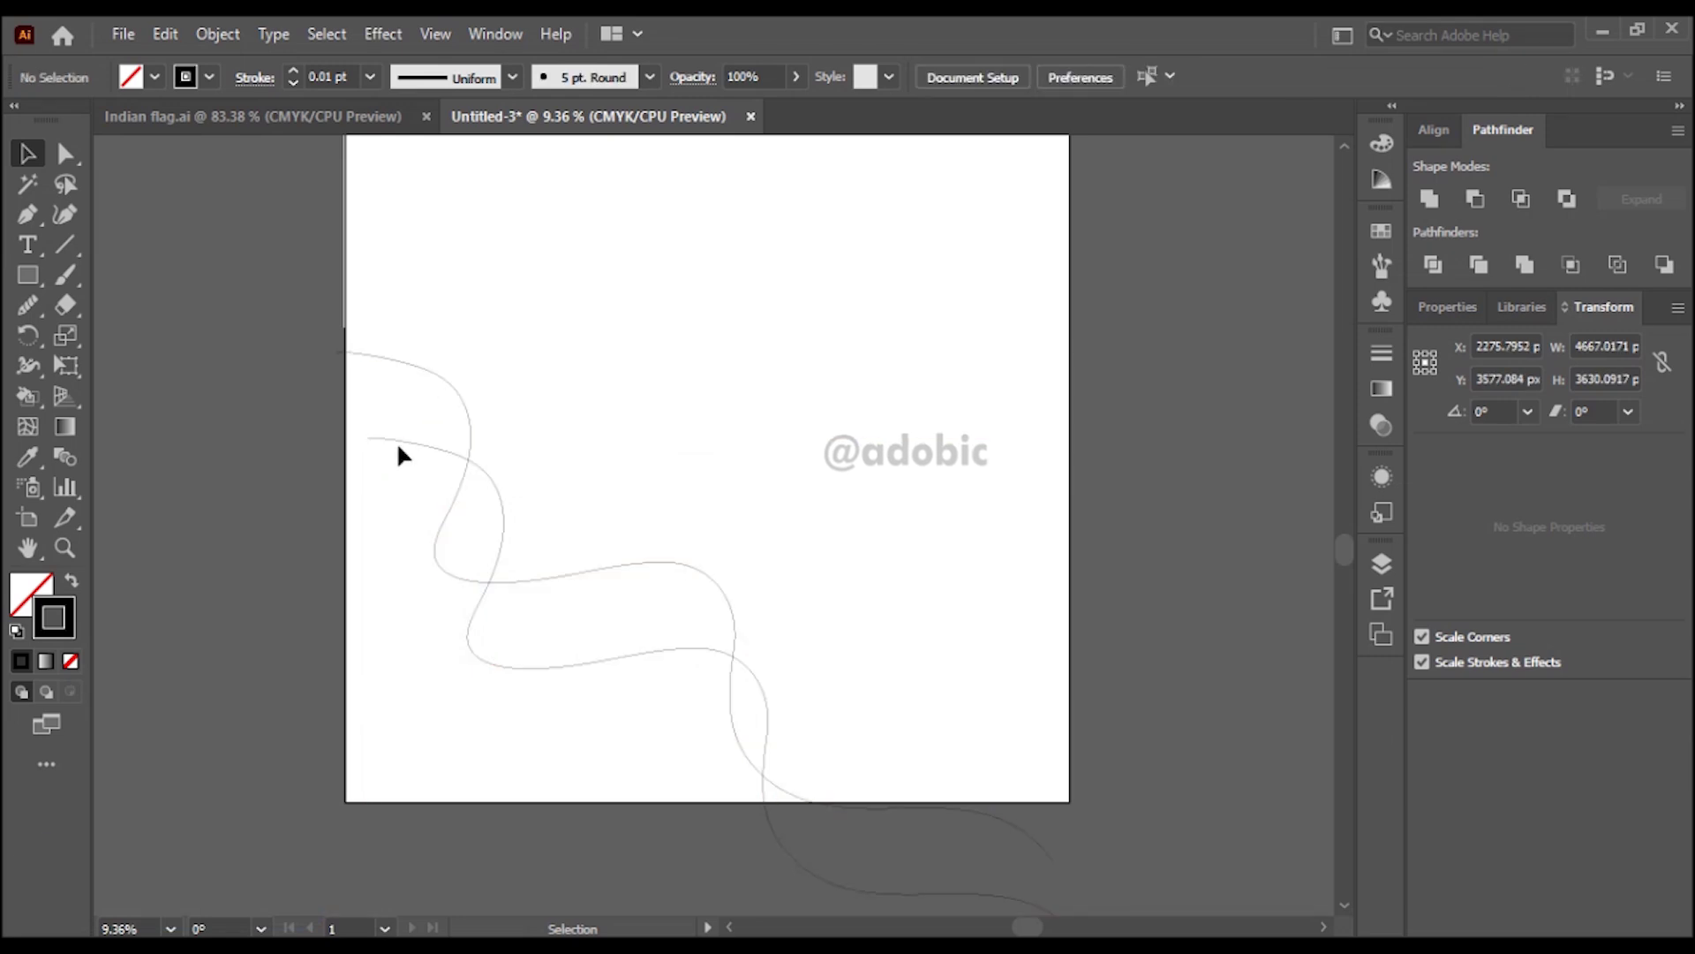
drag(408, 445, 481, 495)
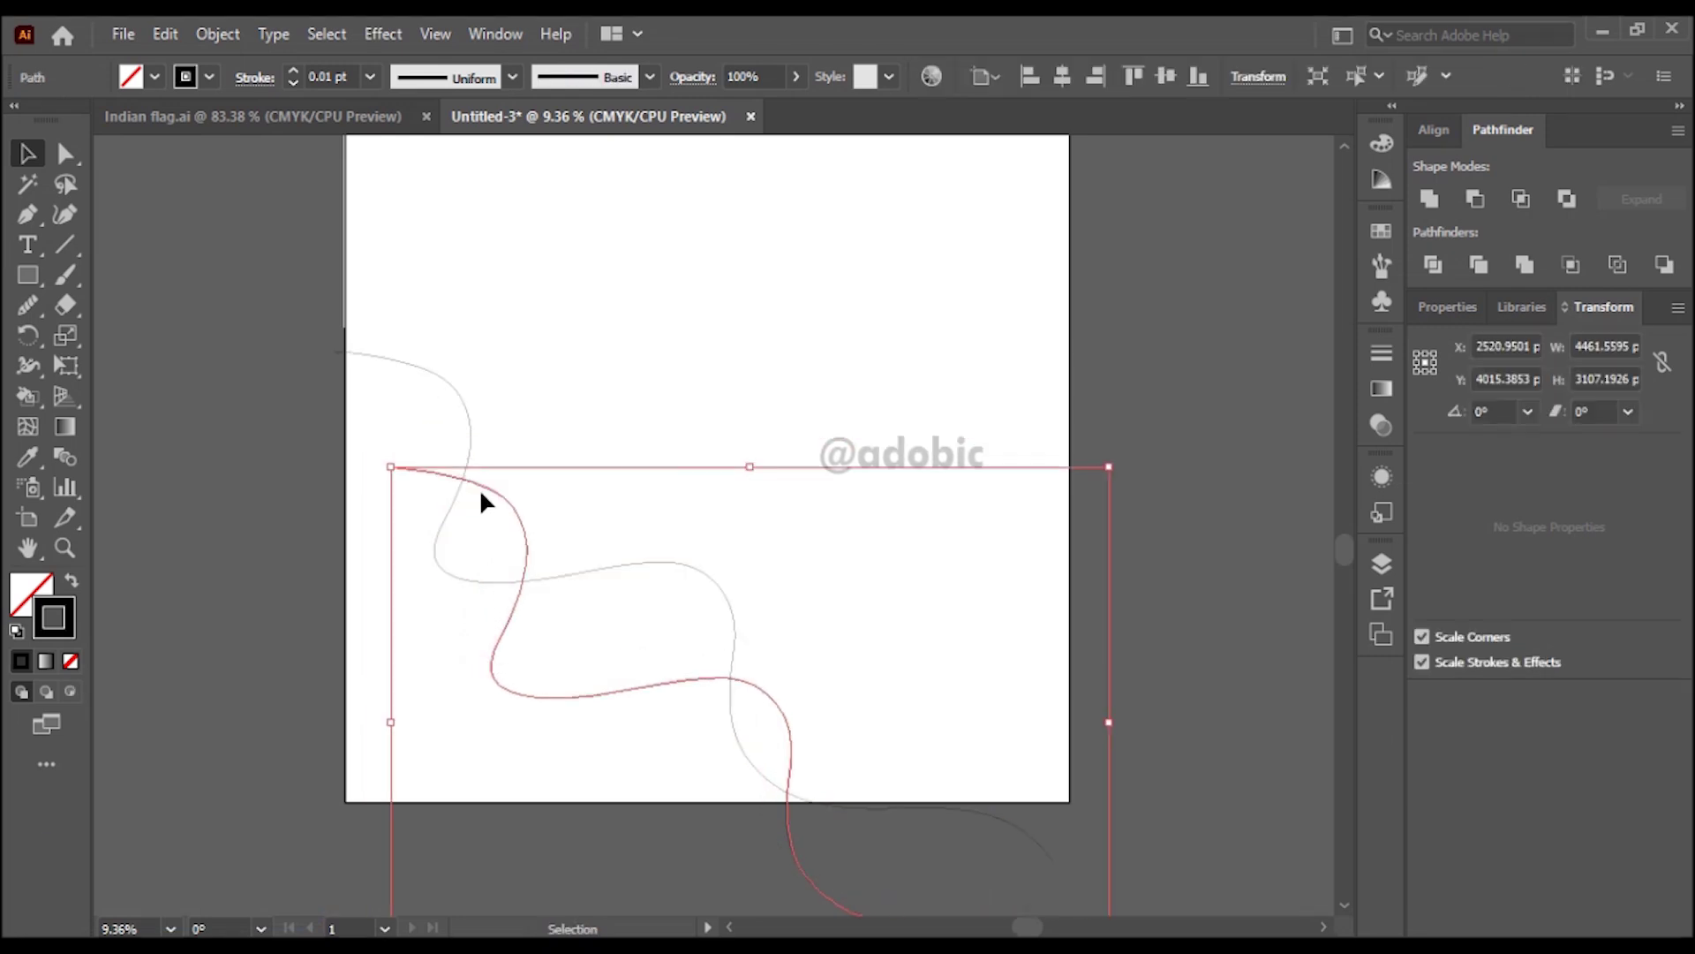
- Blend the original wavy path and its copy using Specified Steps spacing of 2
shift+click(433, 369)
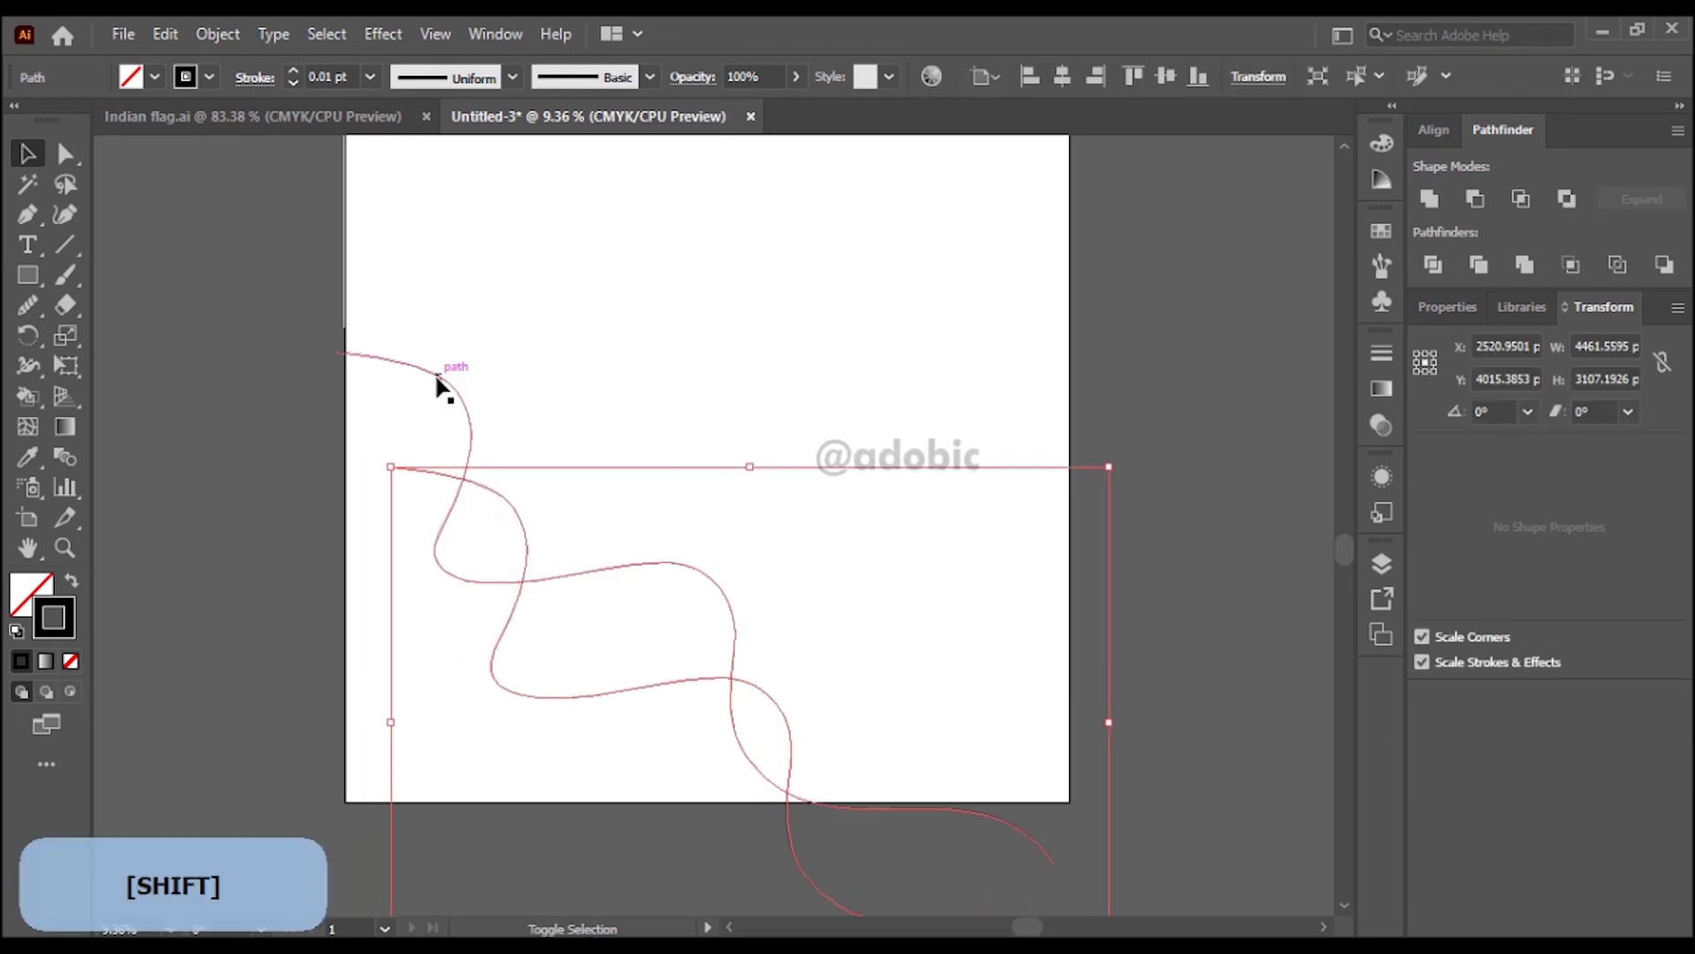
click(217, 34)
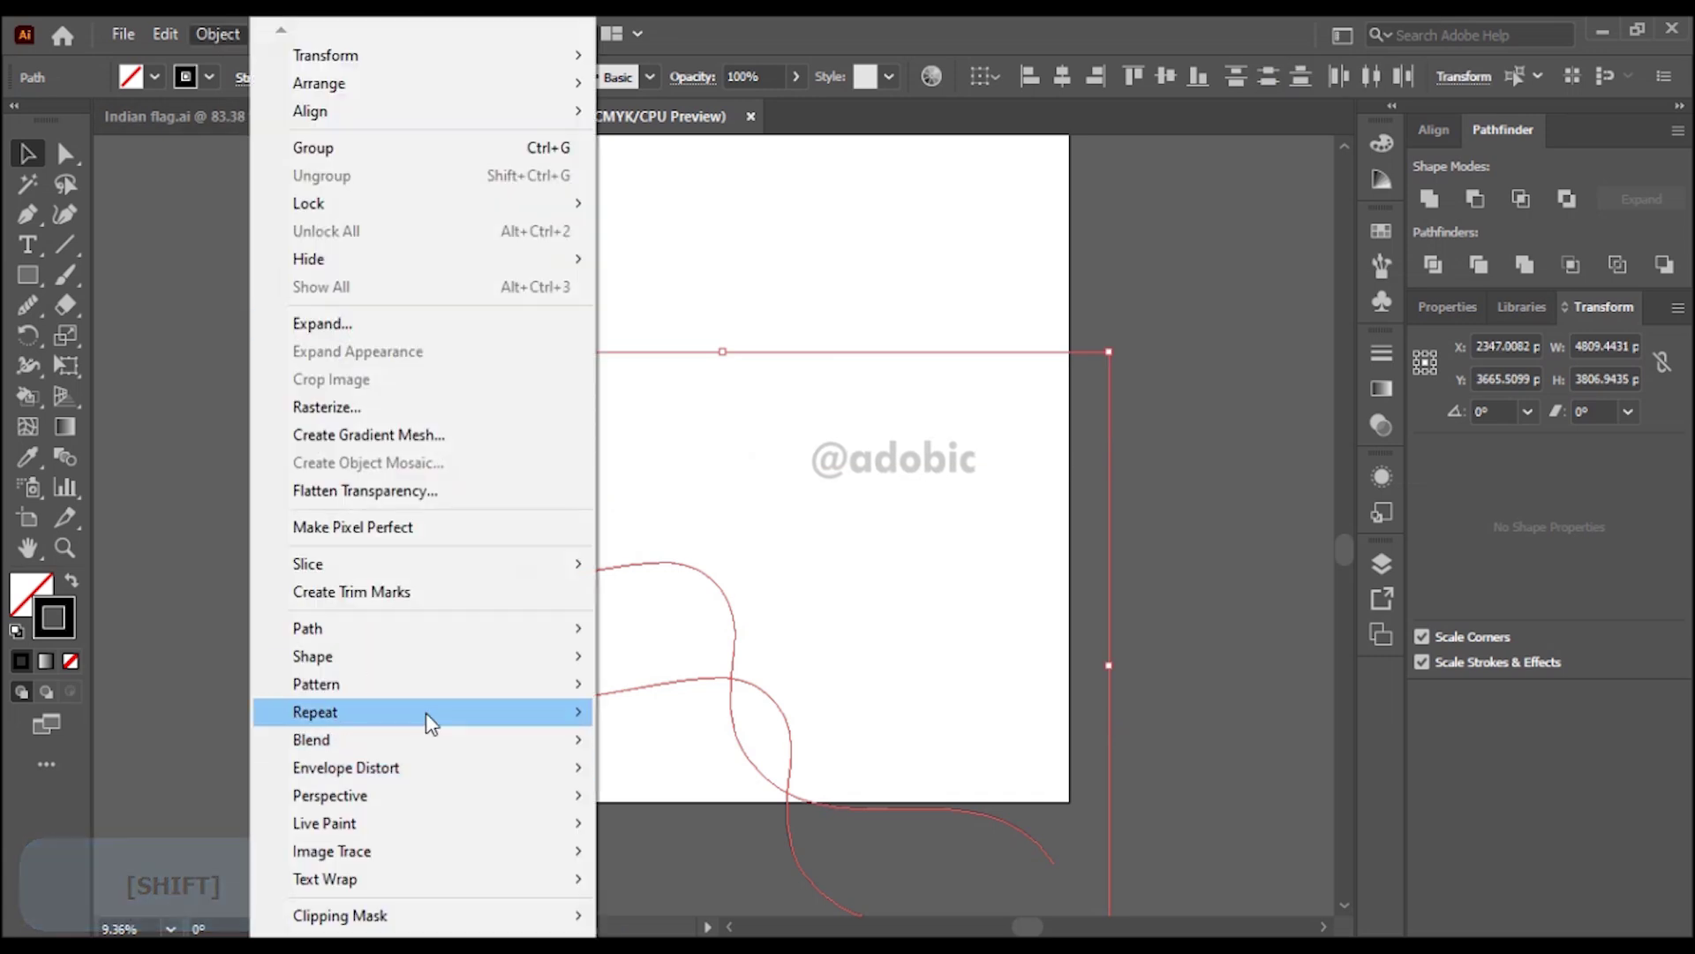
mouse_move(556, 738)
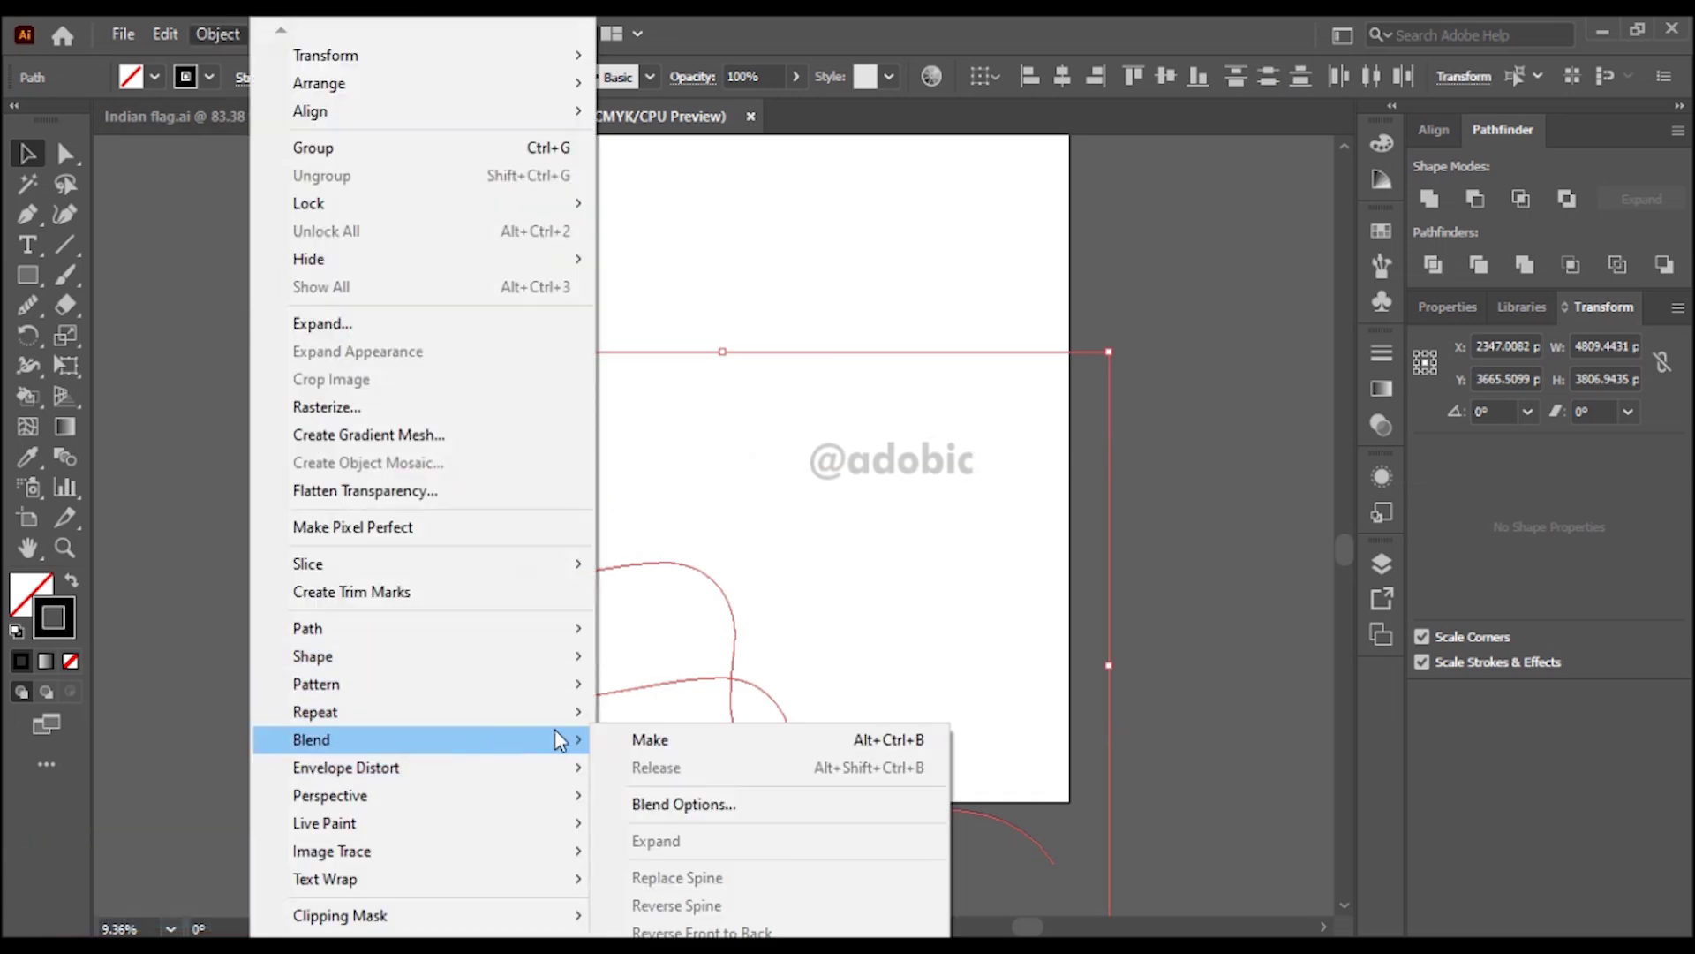
click(729, 803)
click(862, 541)
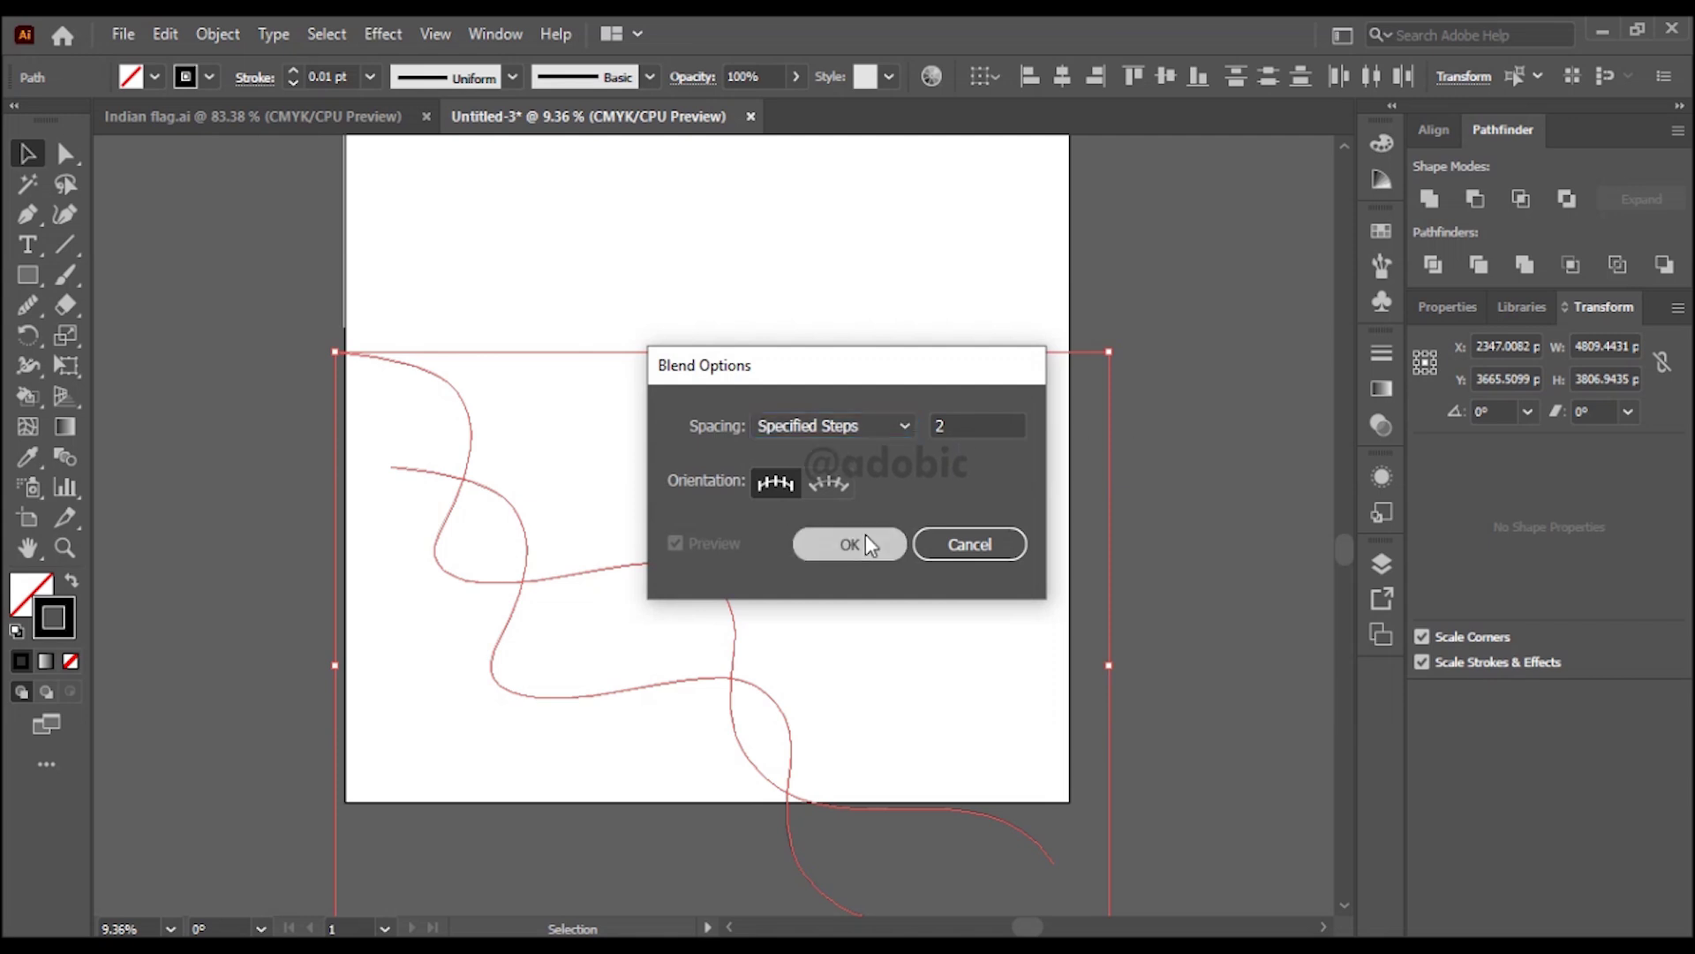
click(203, 35)
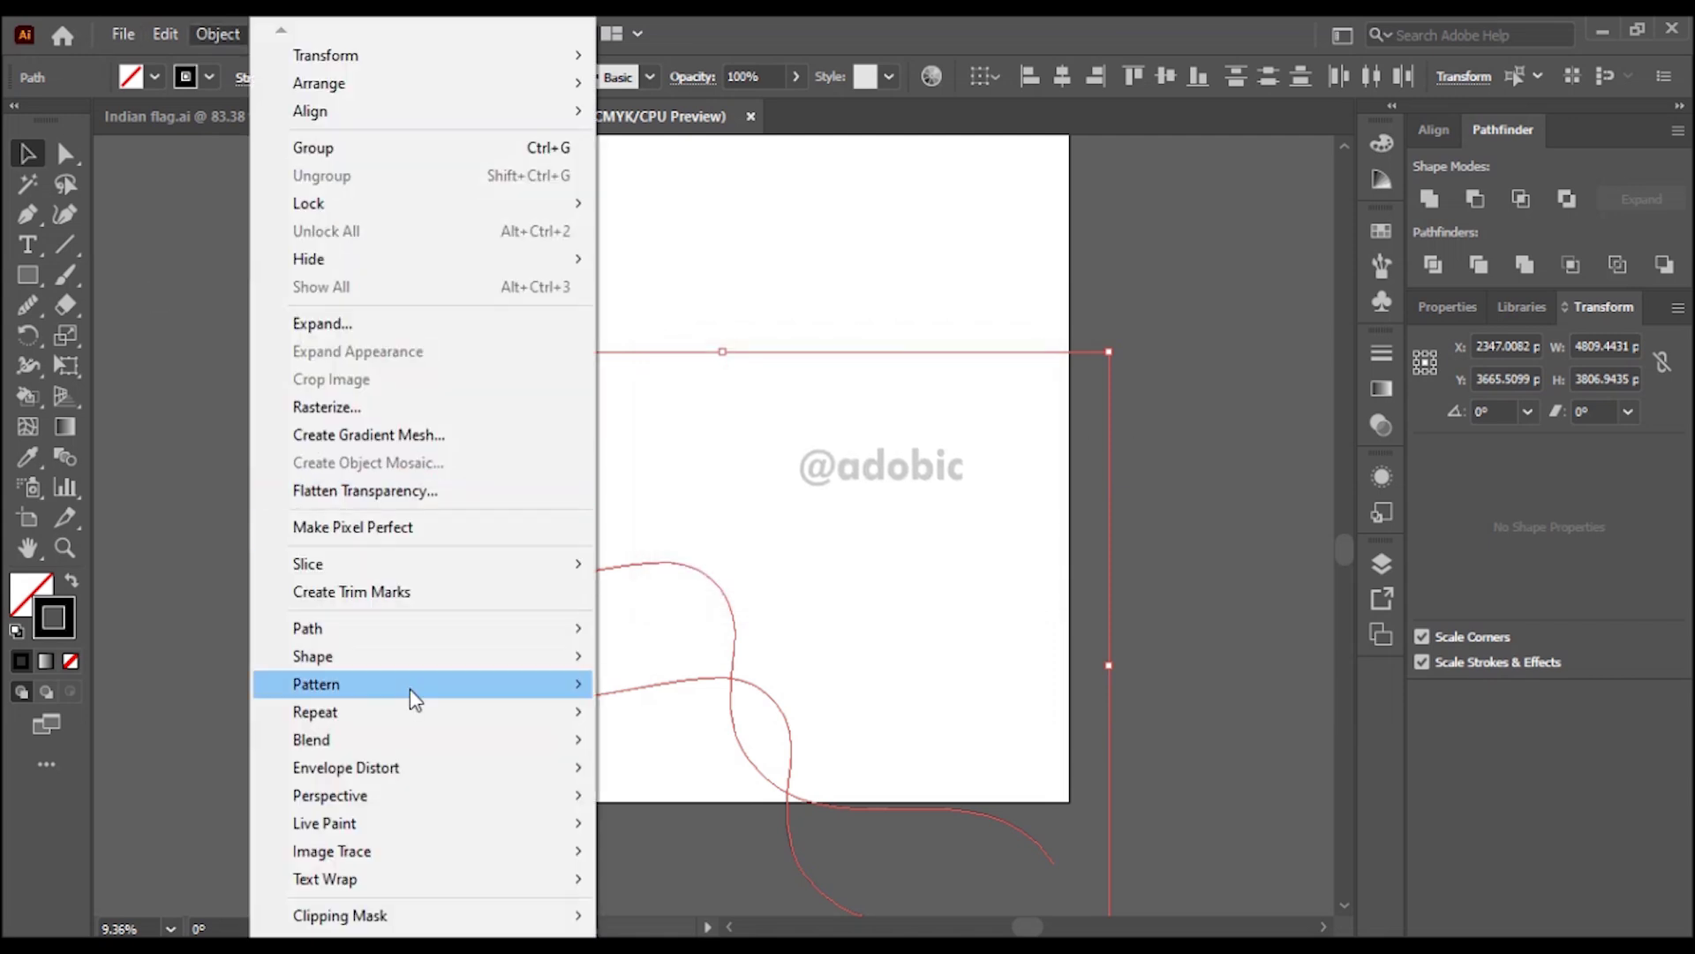
mouse_move(516, 739)
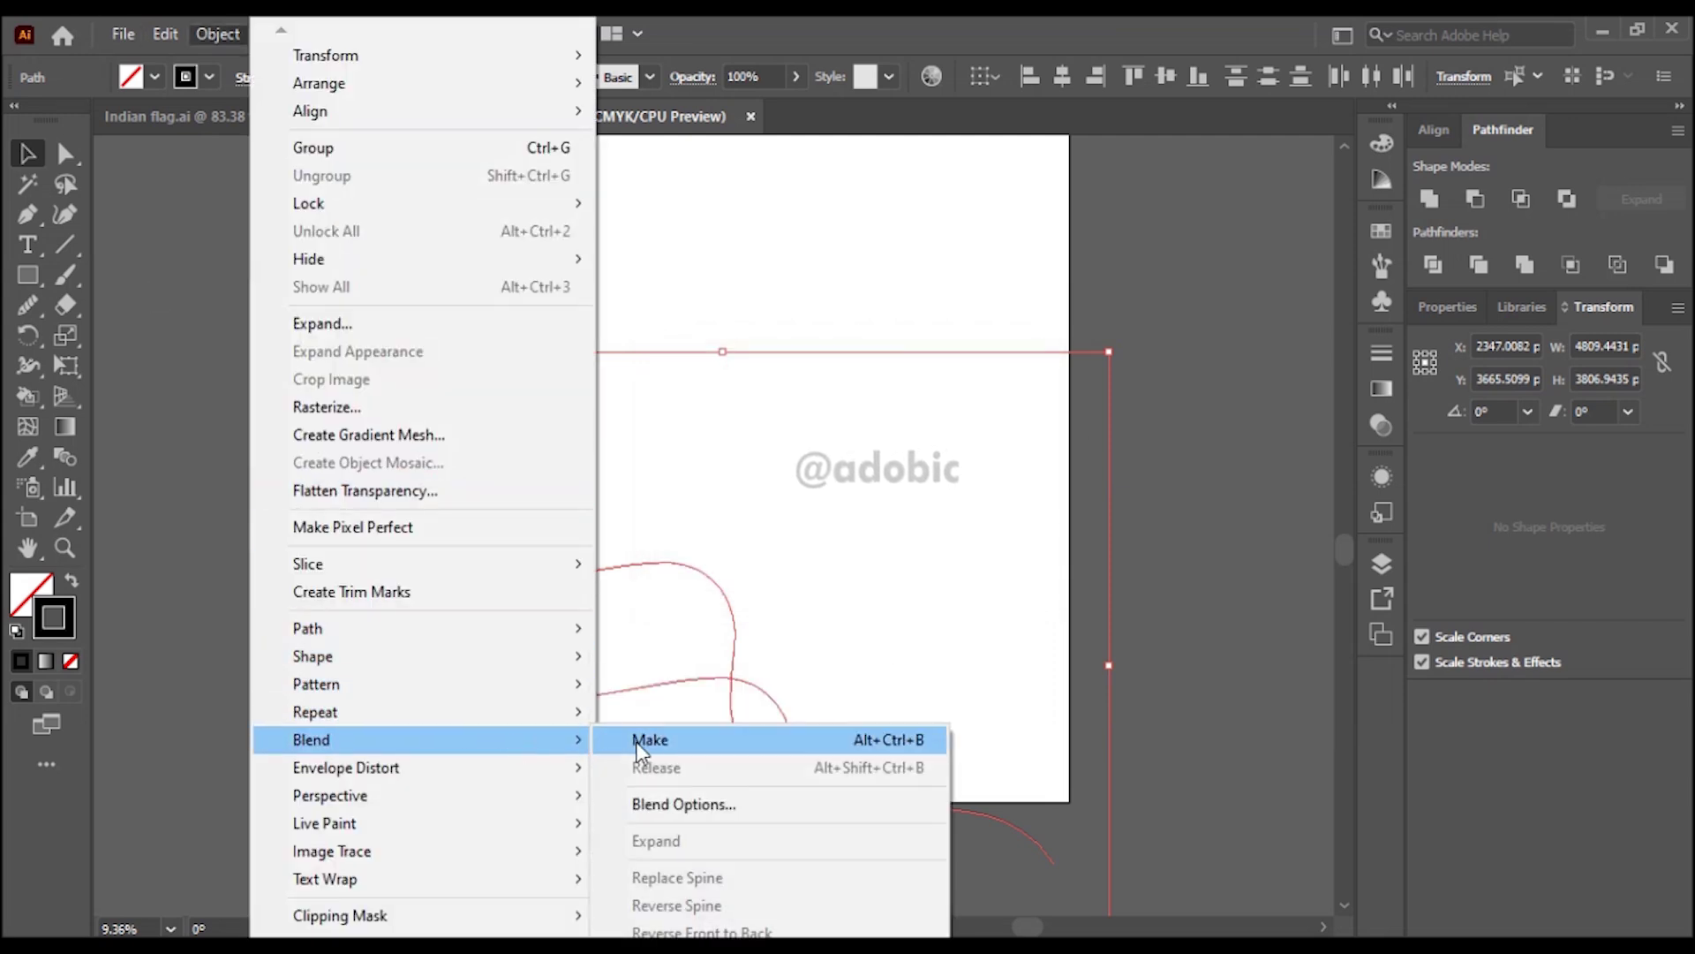
click(640, 741)
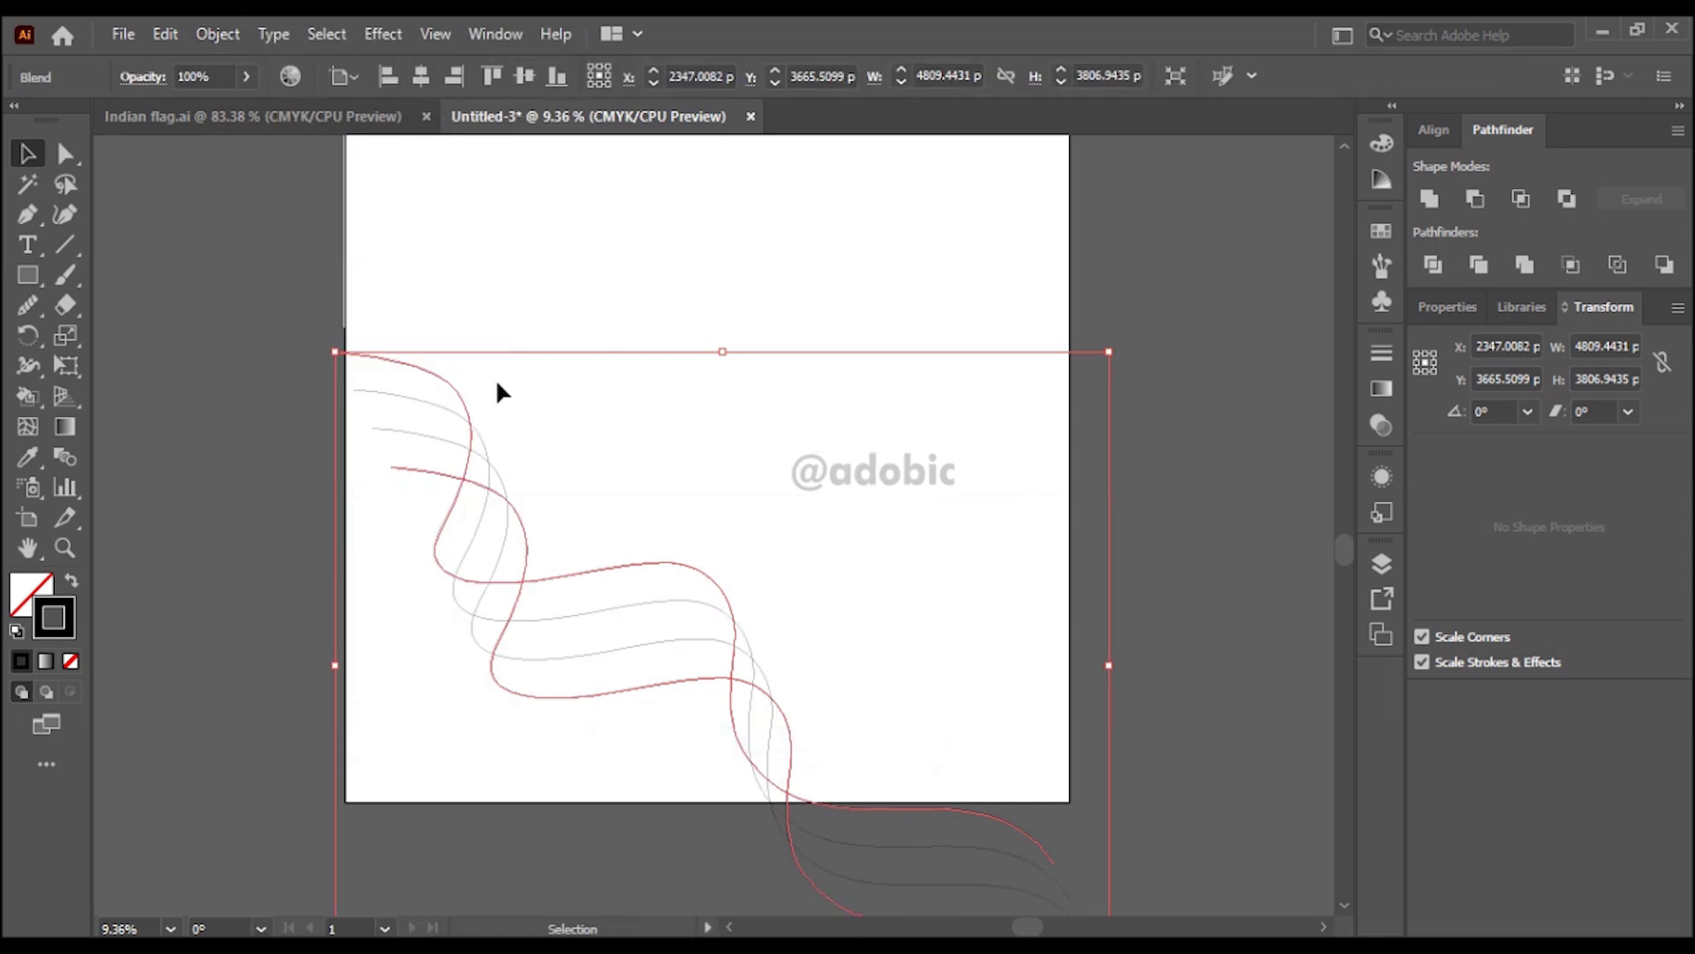
- Expand the blend with only the Object option enabled, leaving Fill and Stroke off
click(483, 326)
click(466, 433)
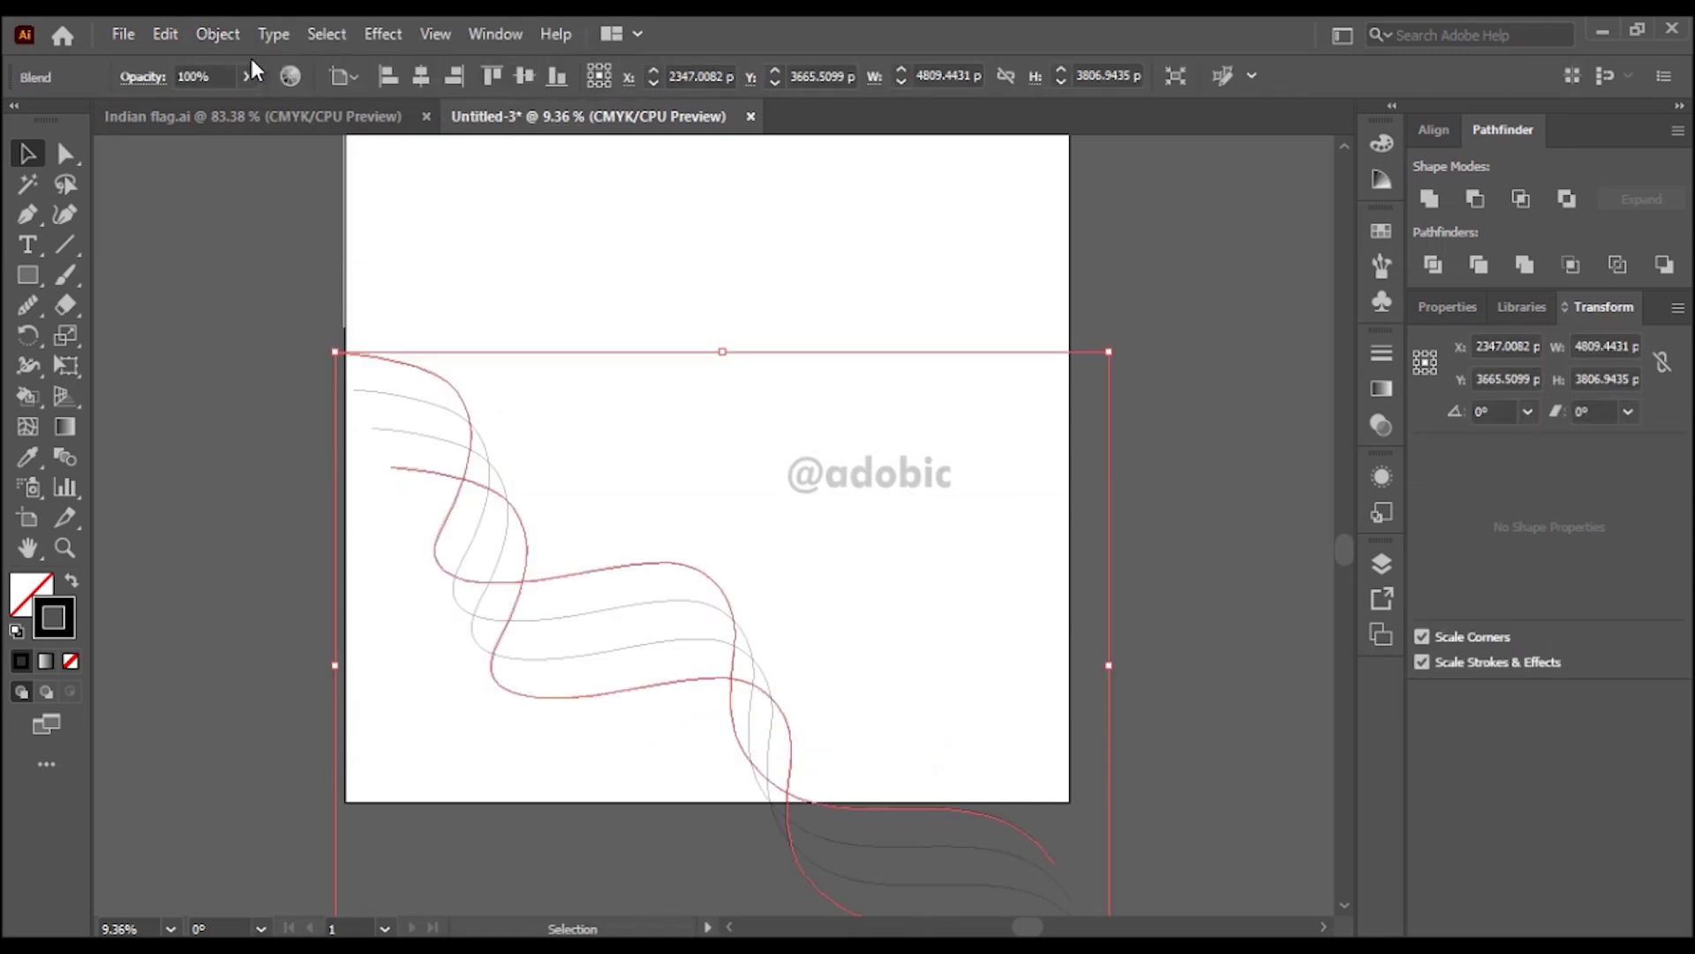
click(232, 37)
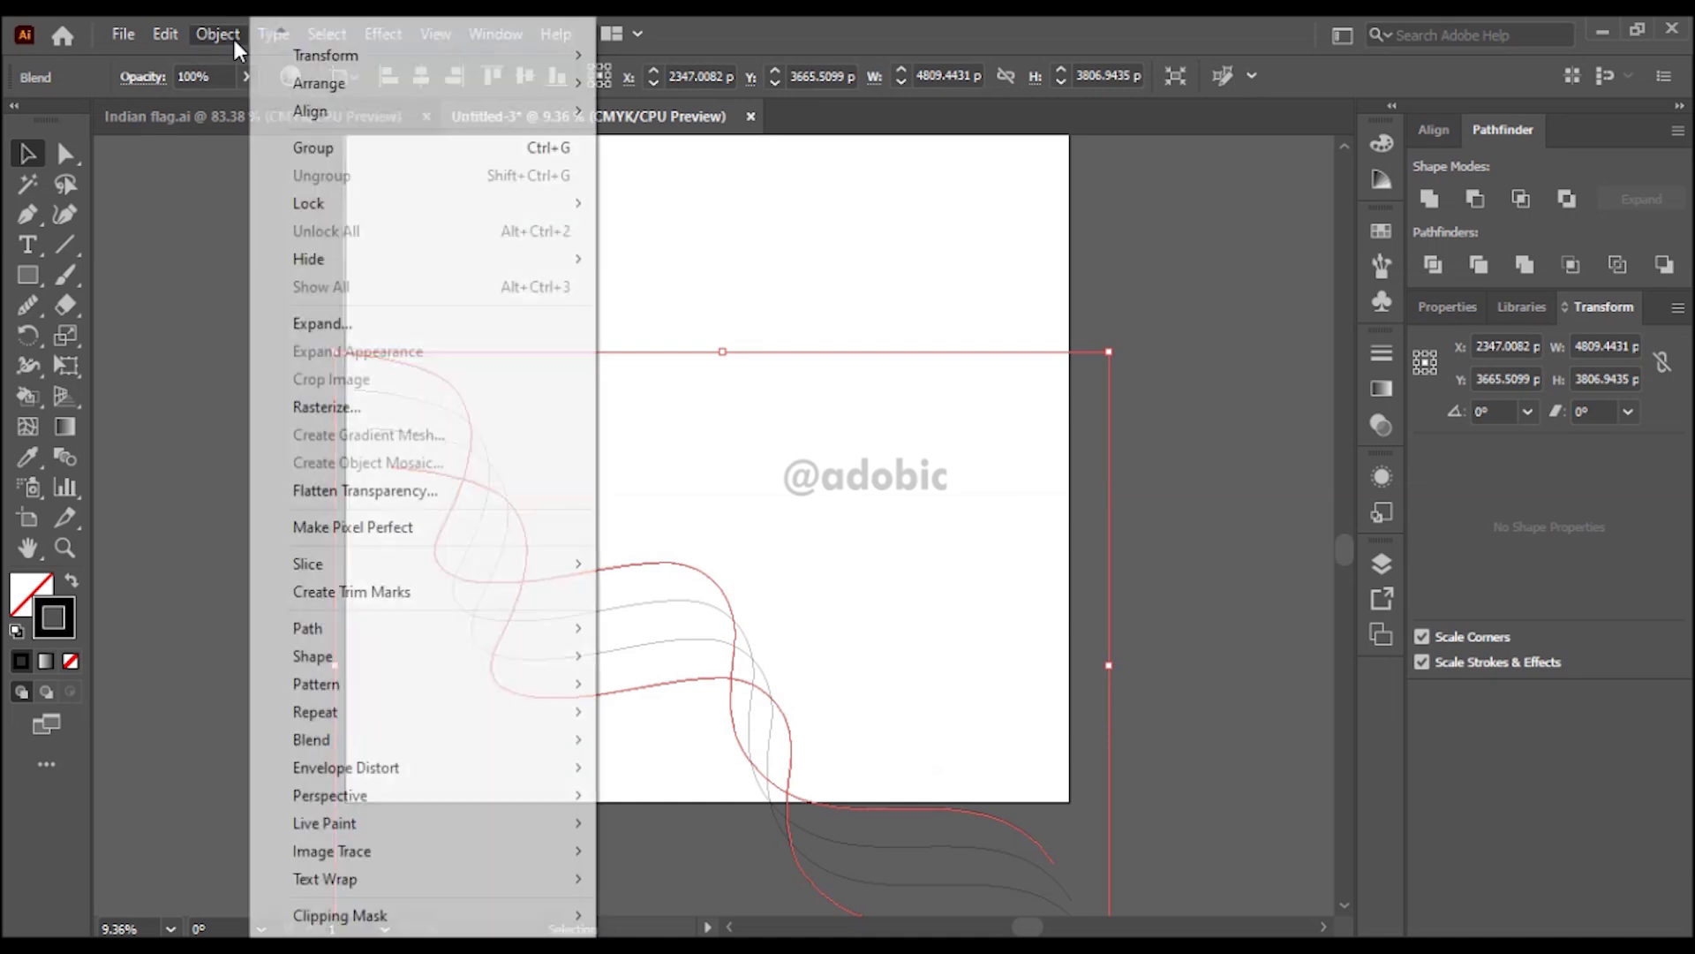
click(417, 329)
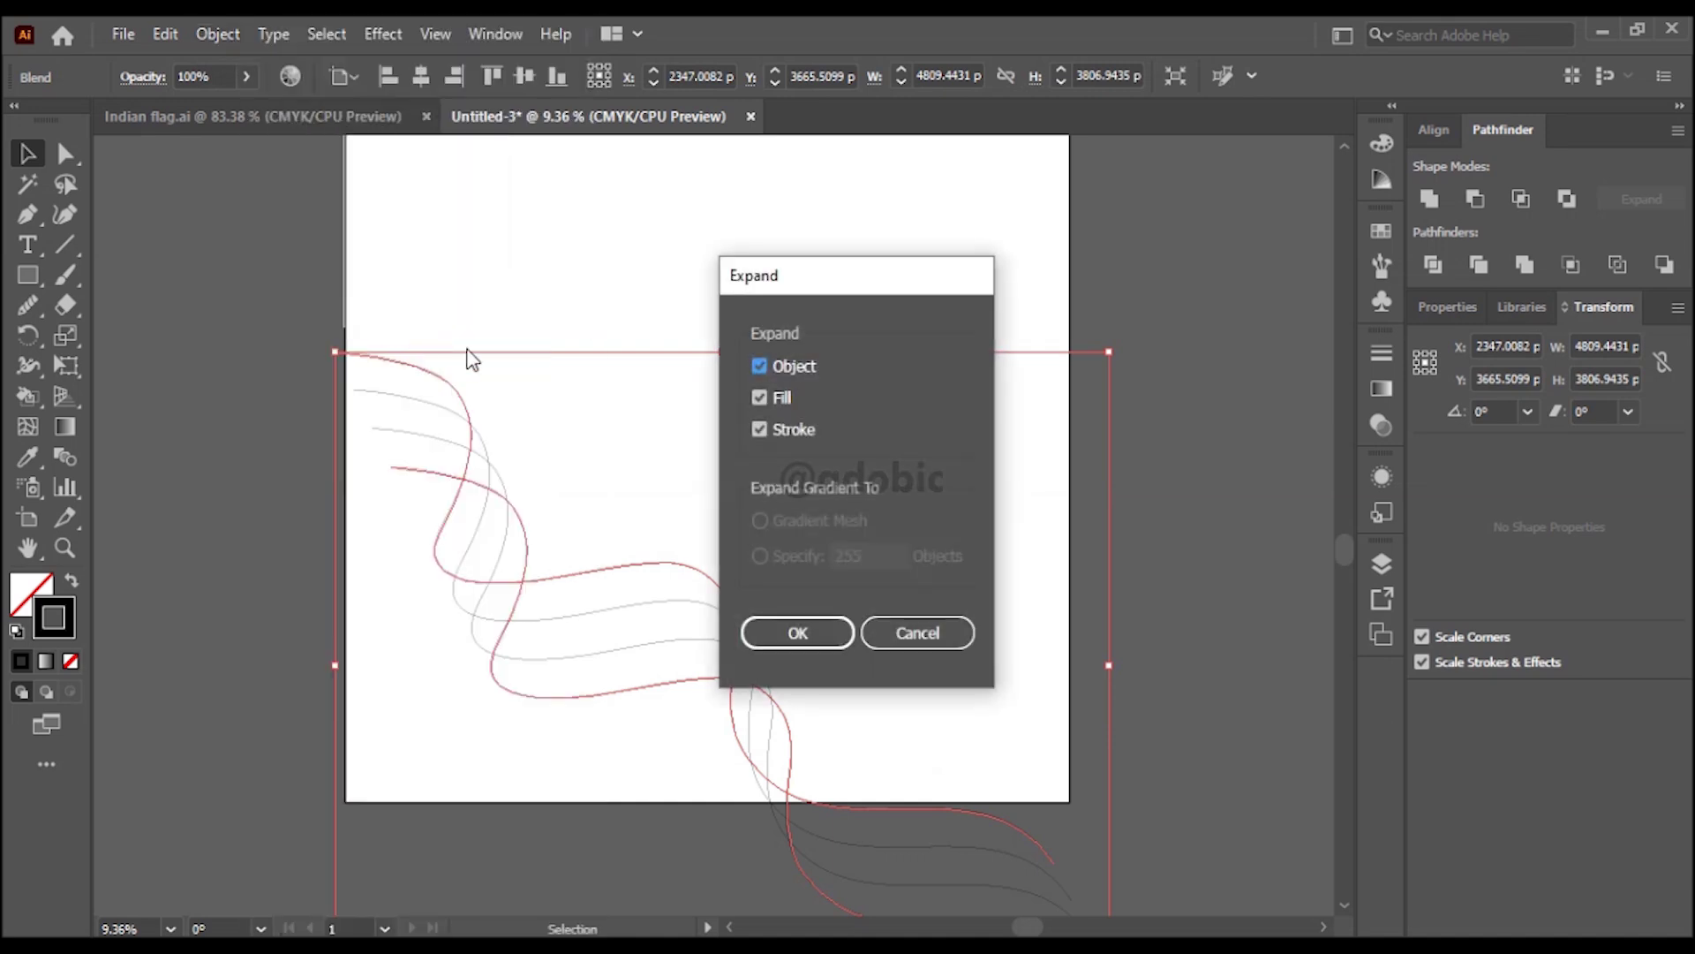
click(758, 399)
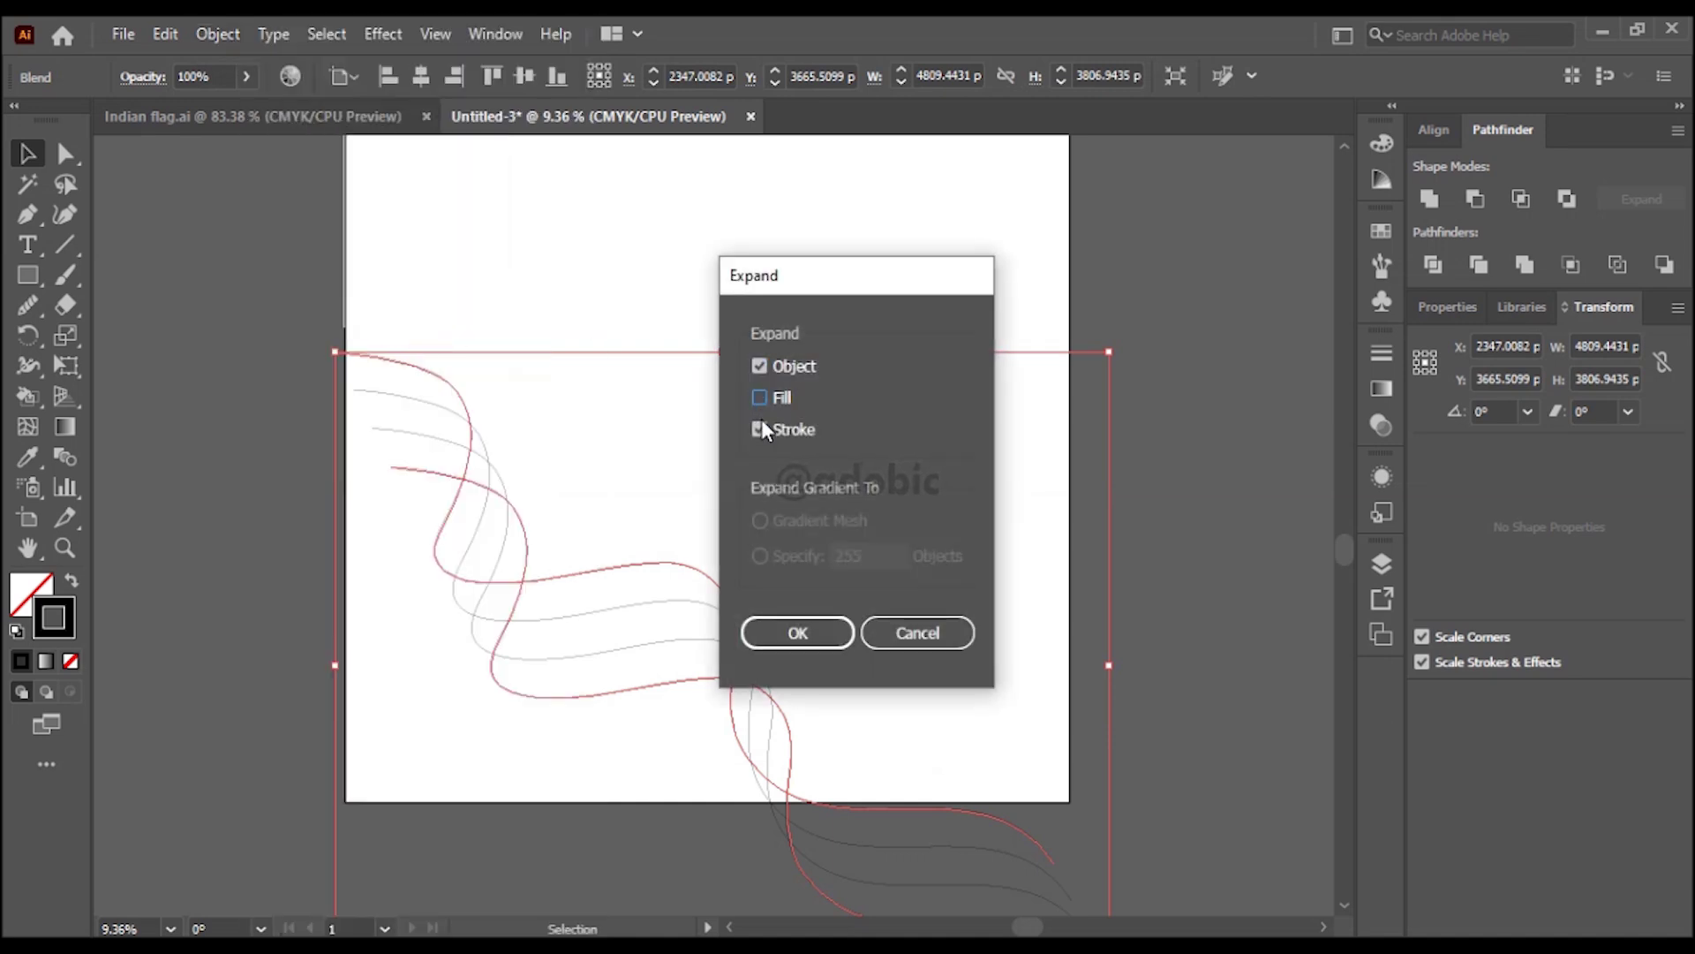
click(759, 429)
click(829, 633)
click(583, 315)
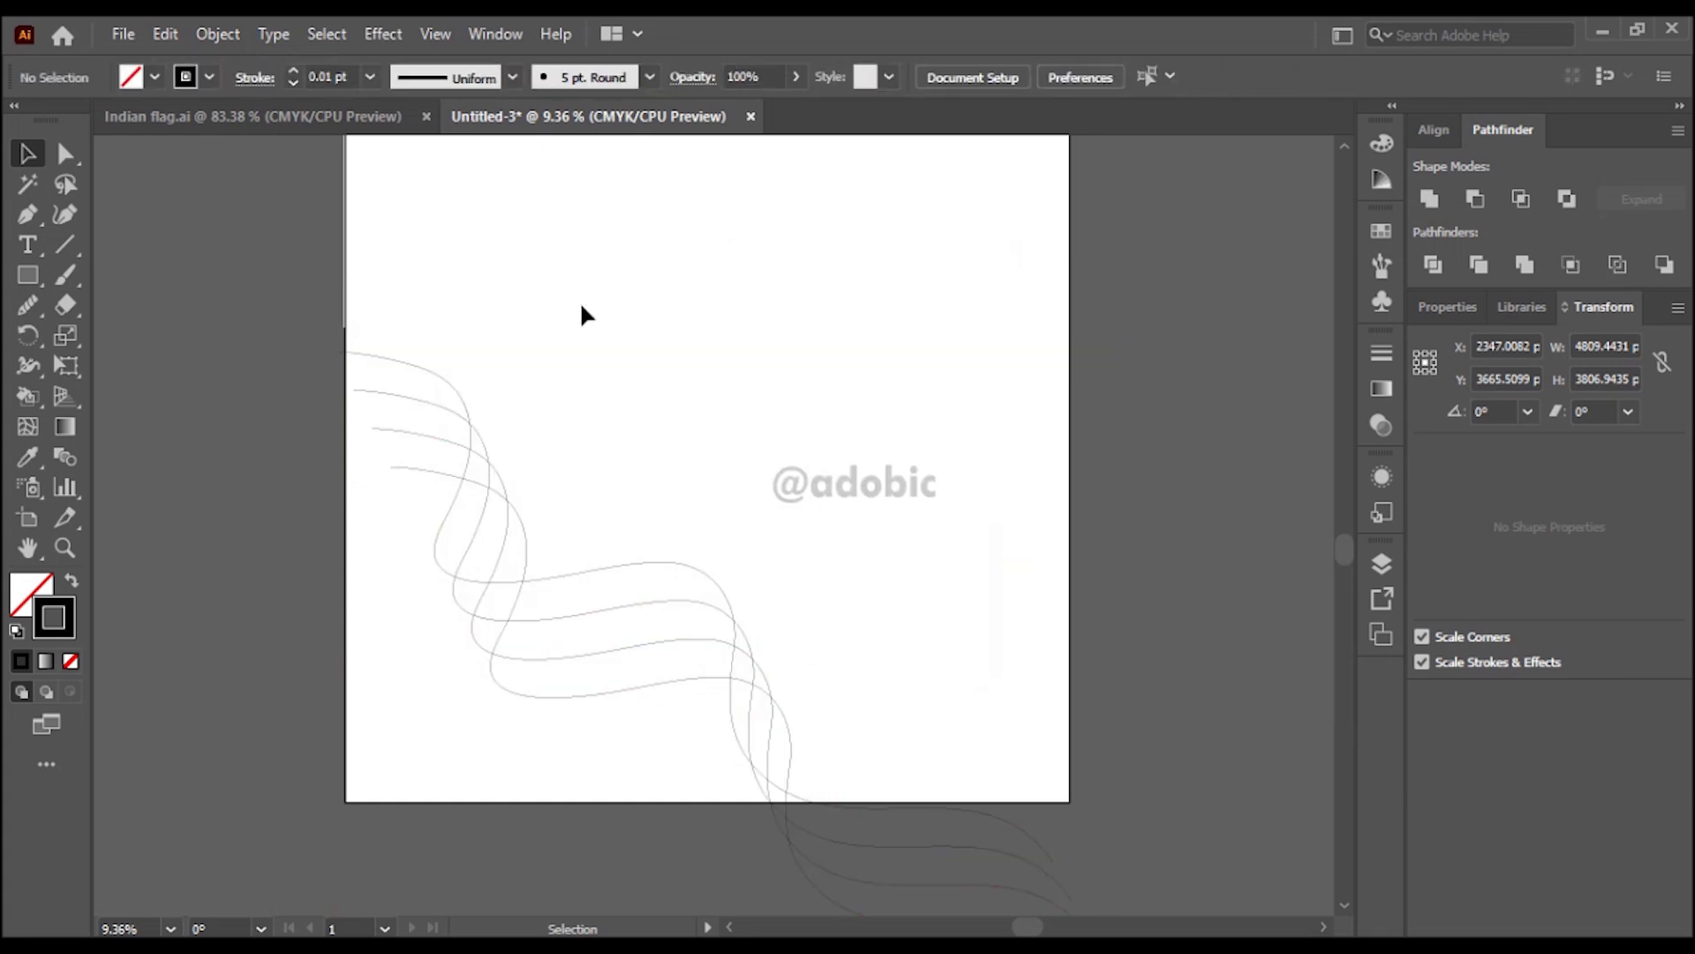
- Ungroup the expanded wavy lines and deselect them
click(487, 468)
right_click(487, 468)
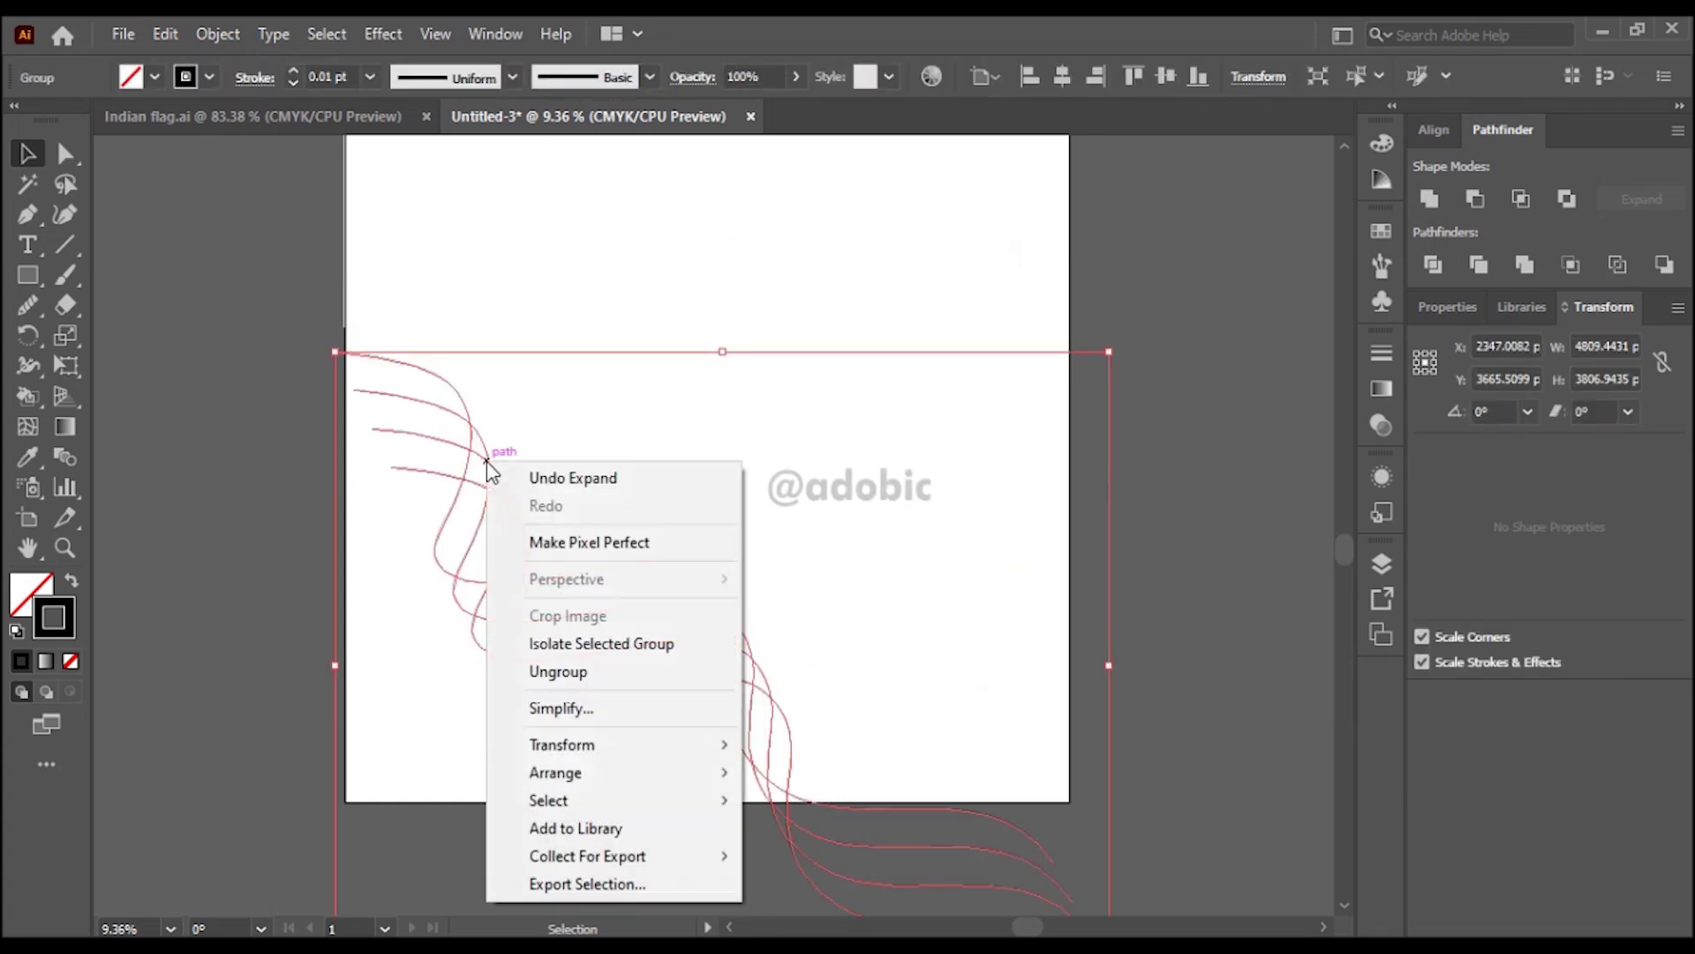
click(558, 669)
click(172, 360)
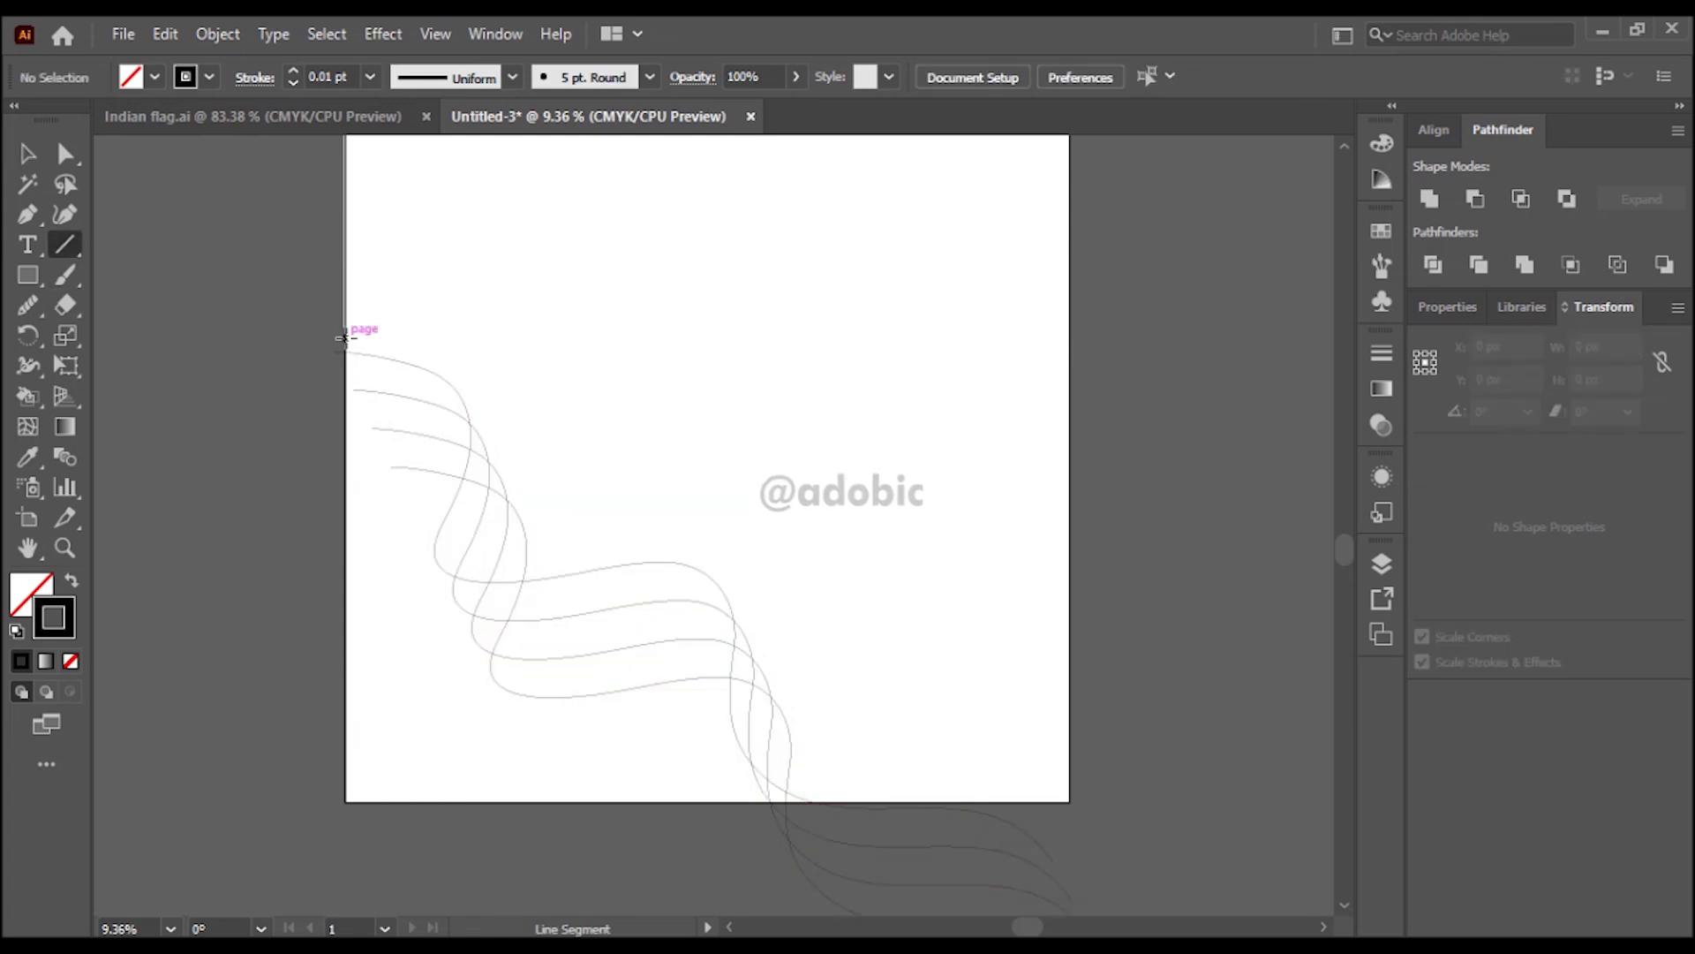
- Draw slanted straight lines across both open ends of the four wavy curves, about 976 px and 1117 px long
drag(344, 339, 402, 487)
key(space)
drag(944, 658, 863, 439)
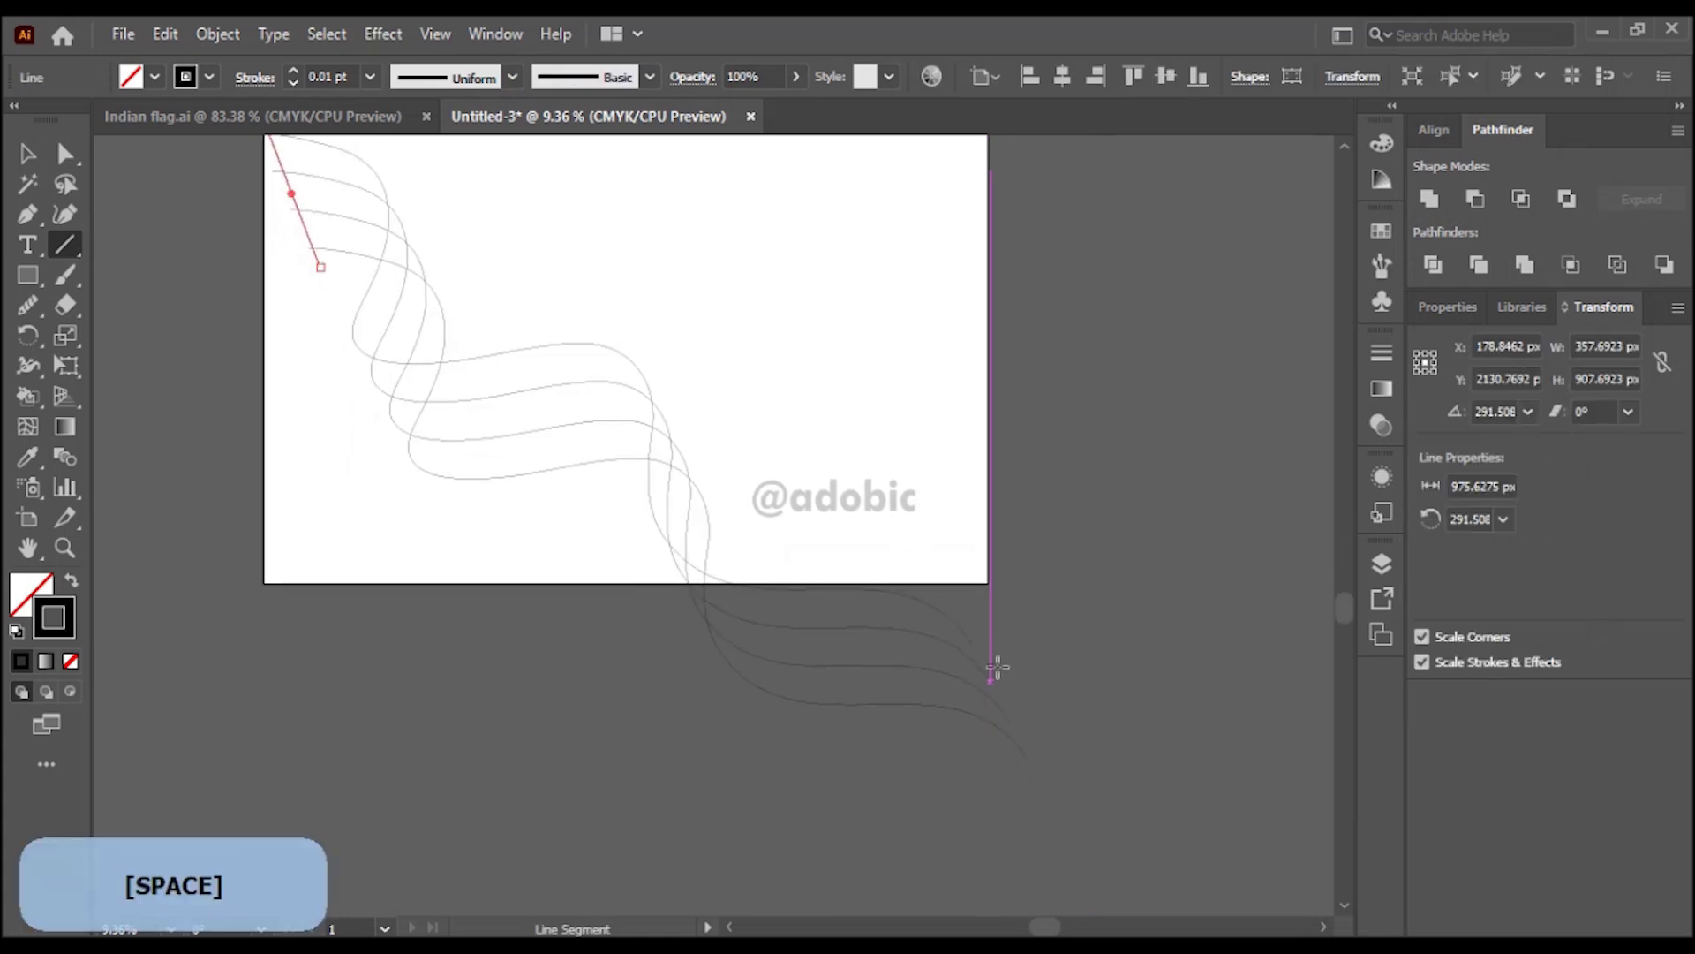
drag(958, 606, 1009, 779)
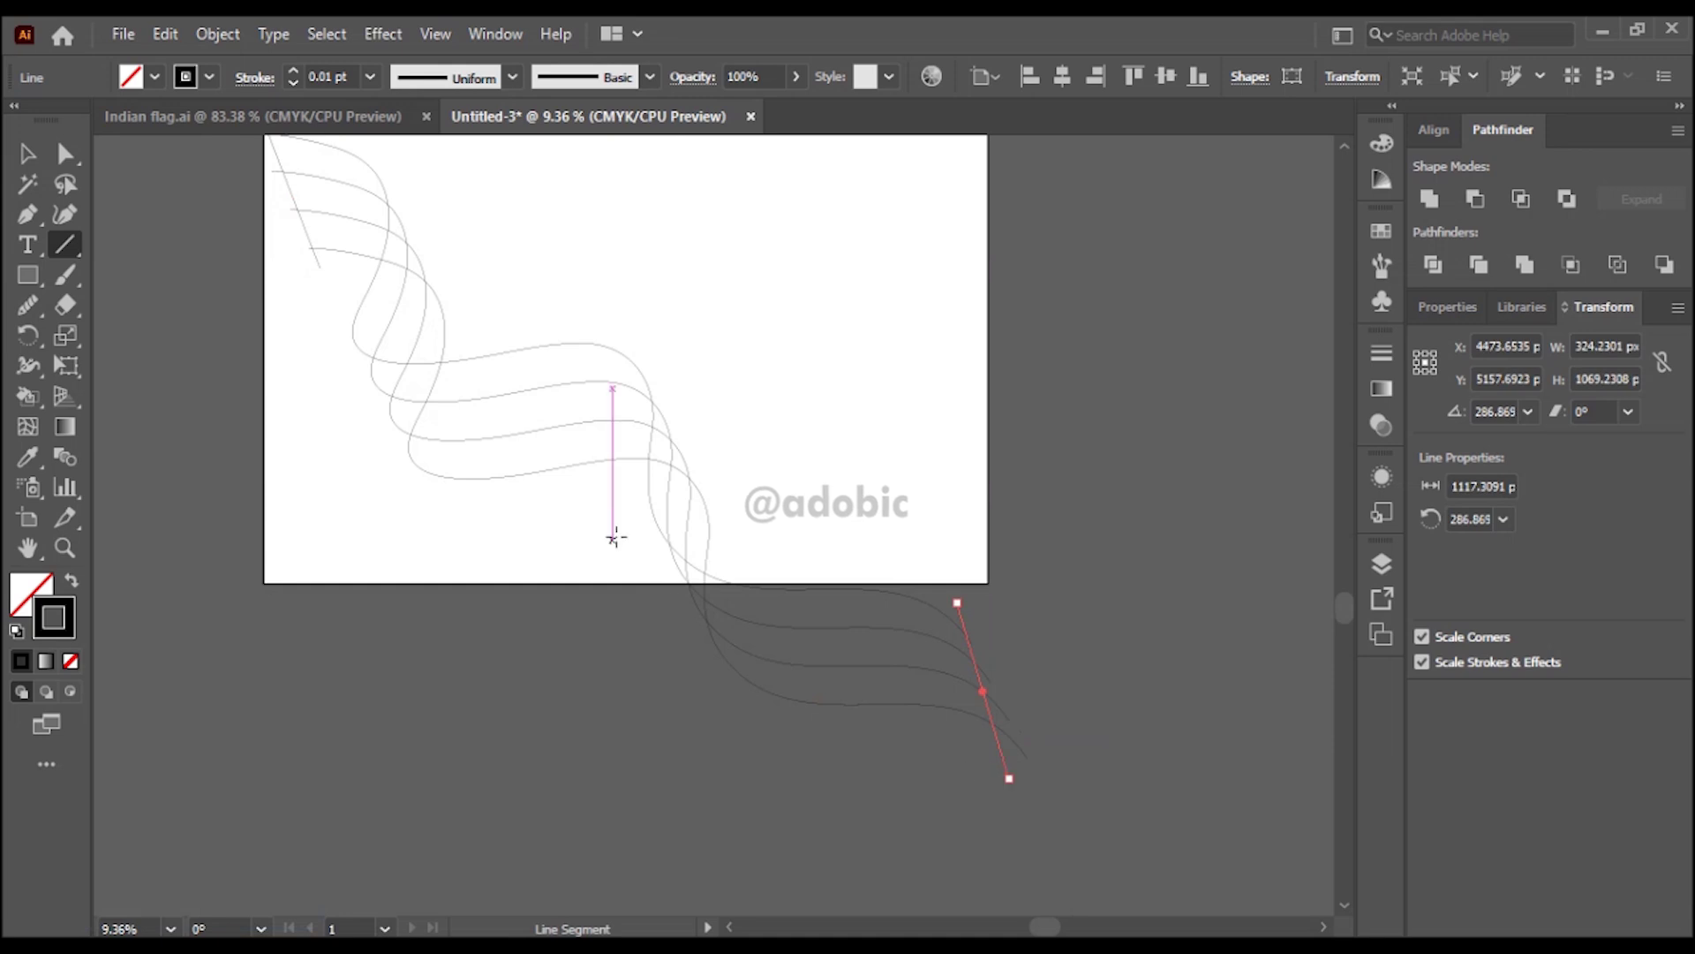
- Draw straight lines along the outer edges of the ribbon's folds, connecting the first and last wavy curves at each bend
key(ctrl+space)
click(417, 235)
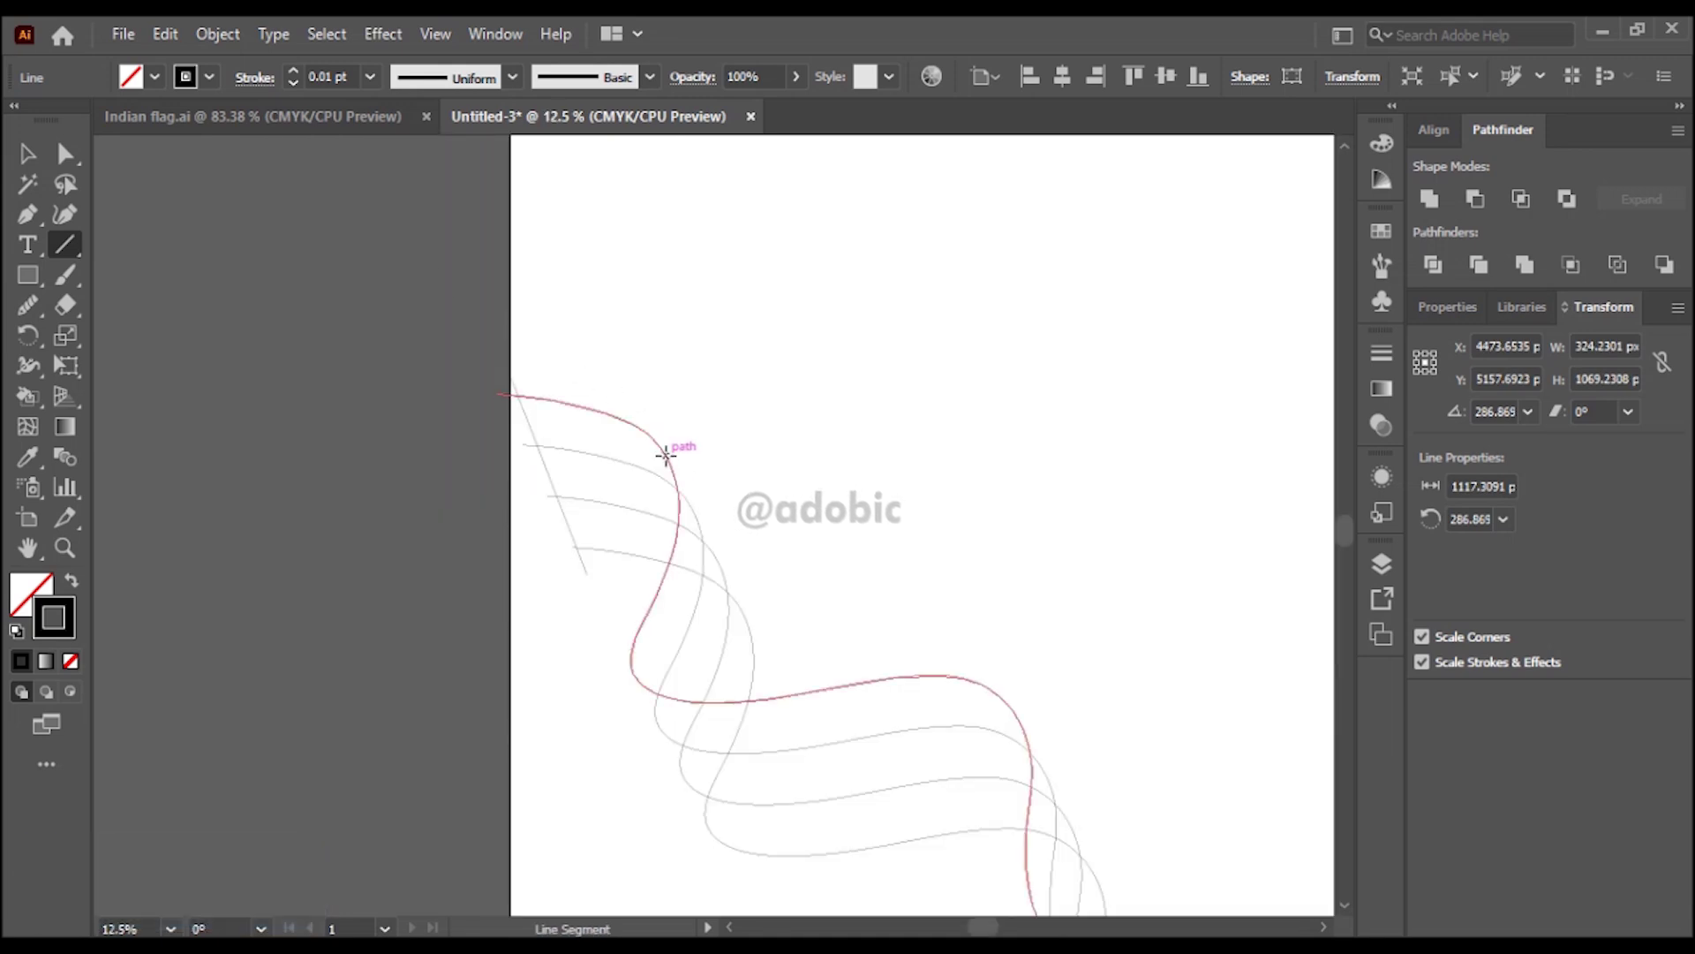
drag(666, 454, 744, 614)
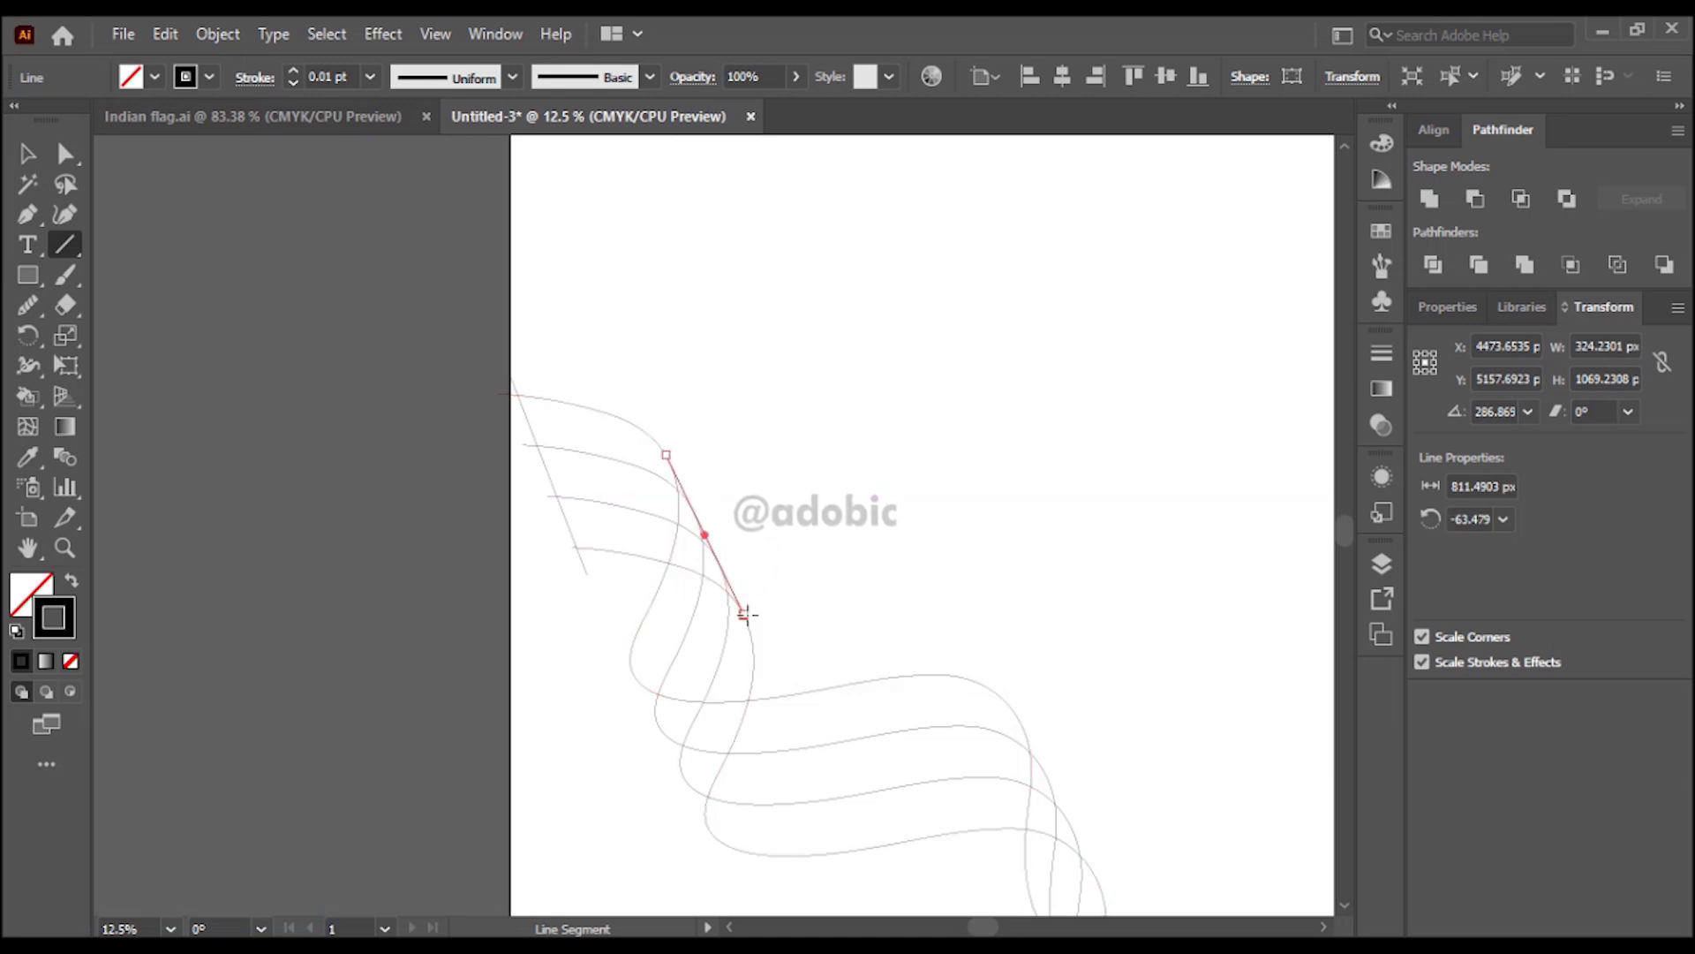
drag(632, 671, 710, 831)
key(space)
mouse_move(914, 714)
mouse_down()
mouse_move(697, 420)
mouse_move(881, 585)
mouse_up()
key(space)
drag(945, 661, 821, 451)
mouse_move(697, 412)
mouse_down()
mouse_move(783, 597)
mouse_move(779, 579)
mouse_up()
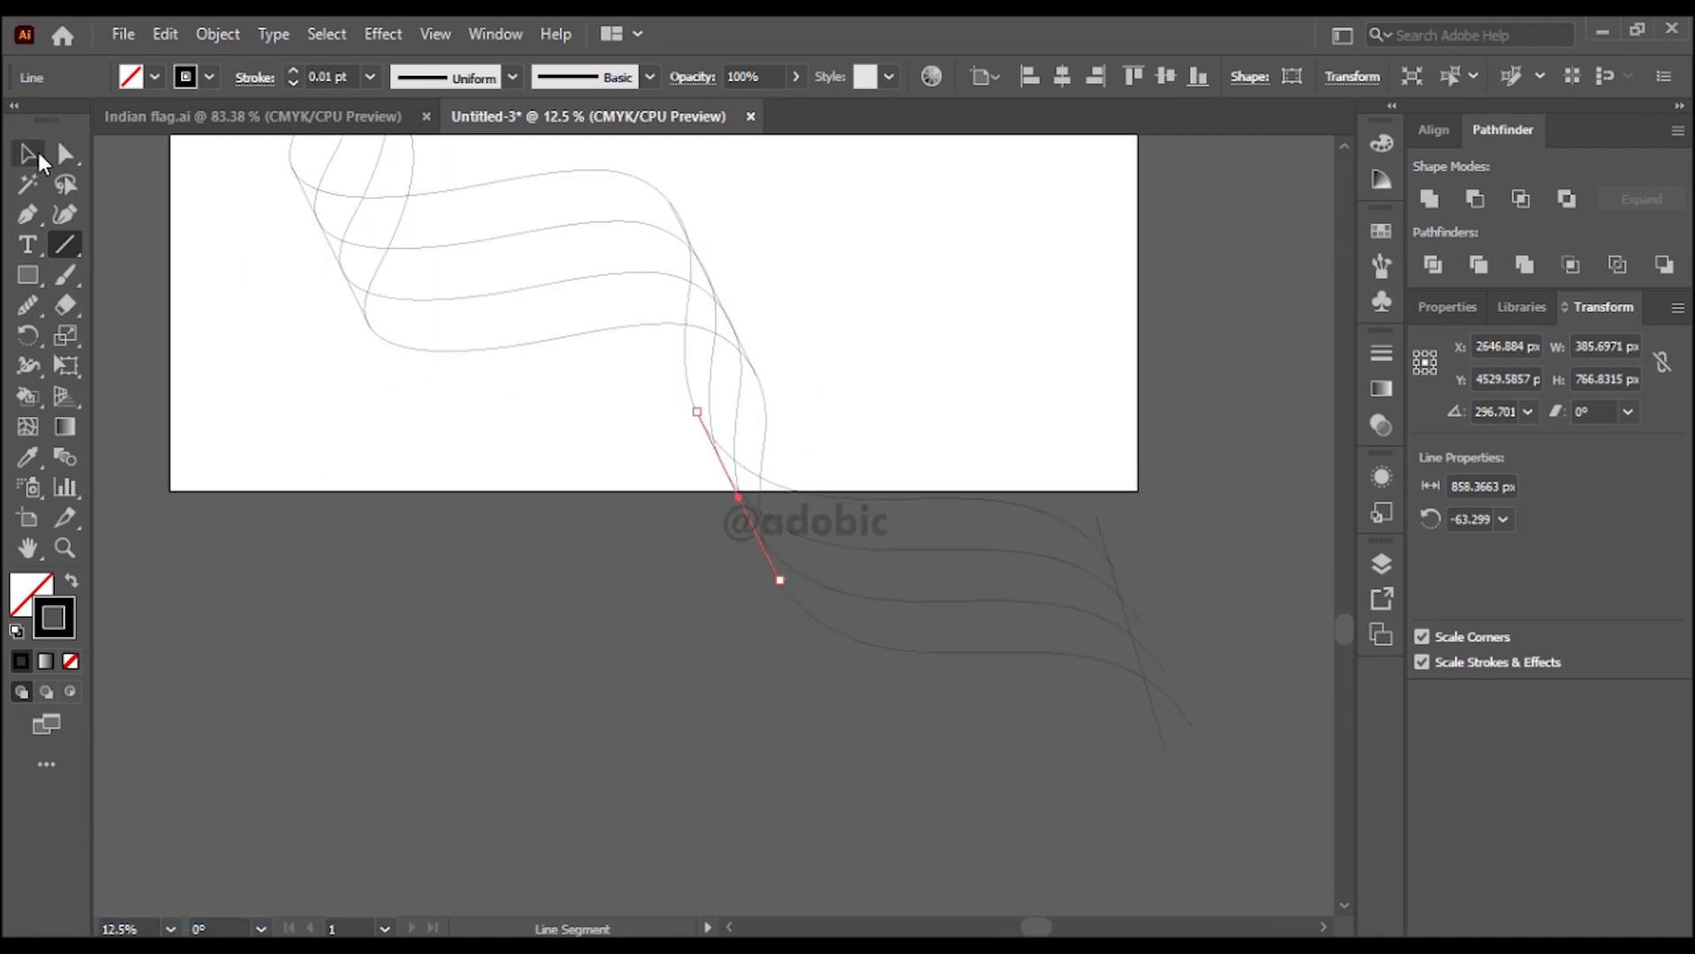
- Select all the wavy curves and straight lines that make up the ribbon
click(39, 162)
click(545, 445)
key(ctrl+minus)
key(space)
drag(545, 445, 559, 583)
drag(314, 231, 1090, 810)
- Merge the regions of each of the three bands in the ribbon's upper-left section with the Shape Builder tool
key(ctrl+space)
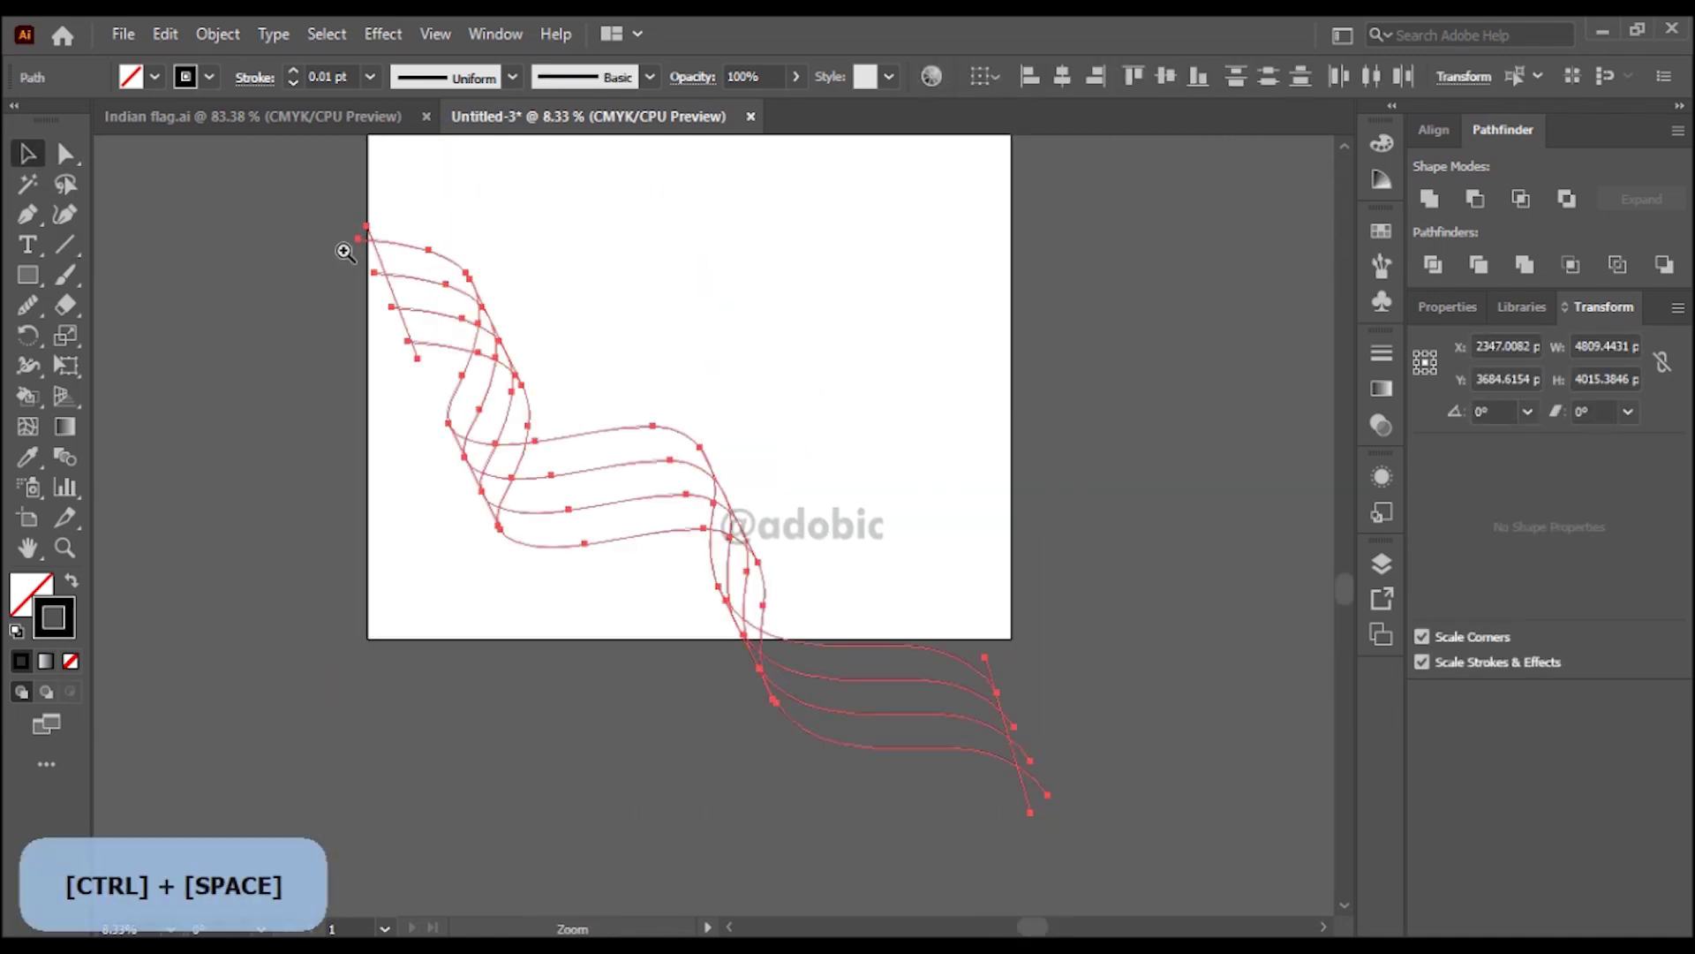
drag(648, 509, 646, 505)
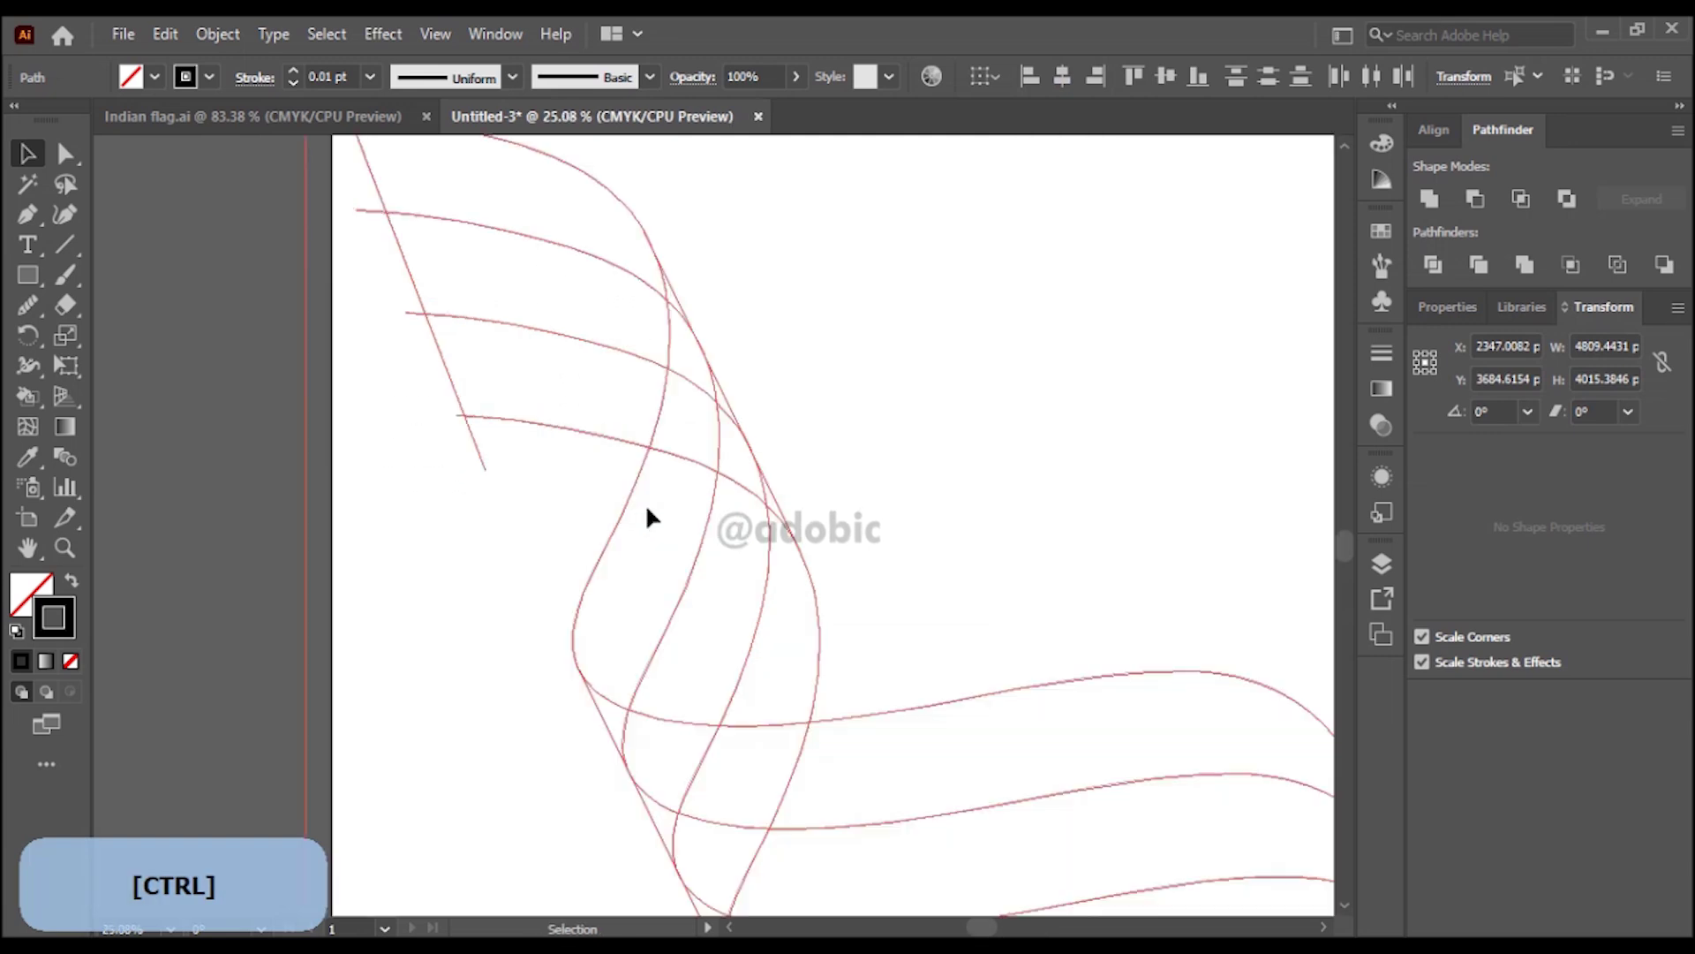
click(29, 400)
mouse_move(29, 399)
mouse_down()
mouse_move(96, 404)
mouse_move(89, 389)
mouse_up()
key(ctrl+space)
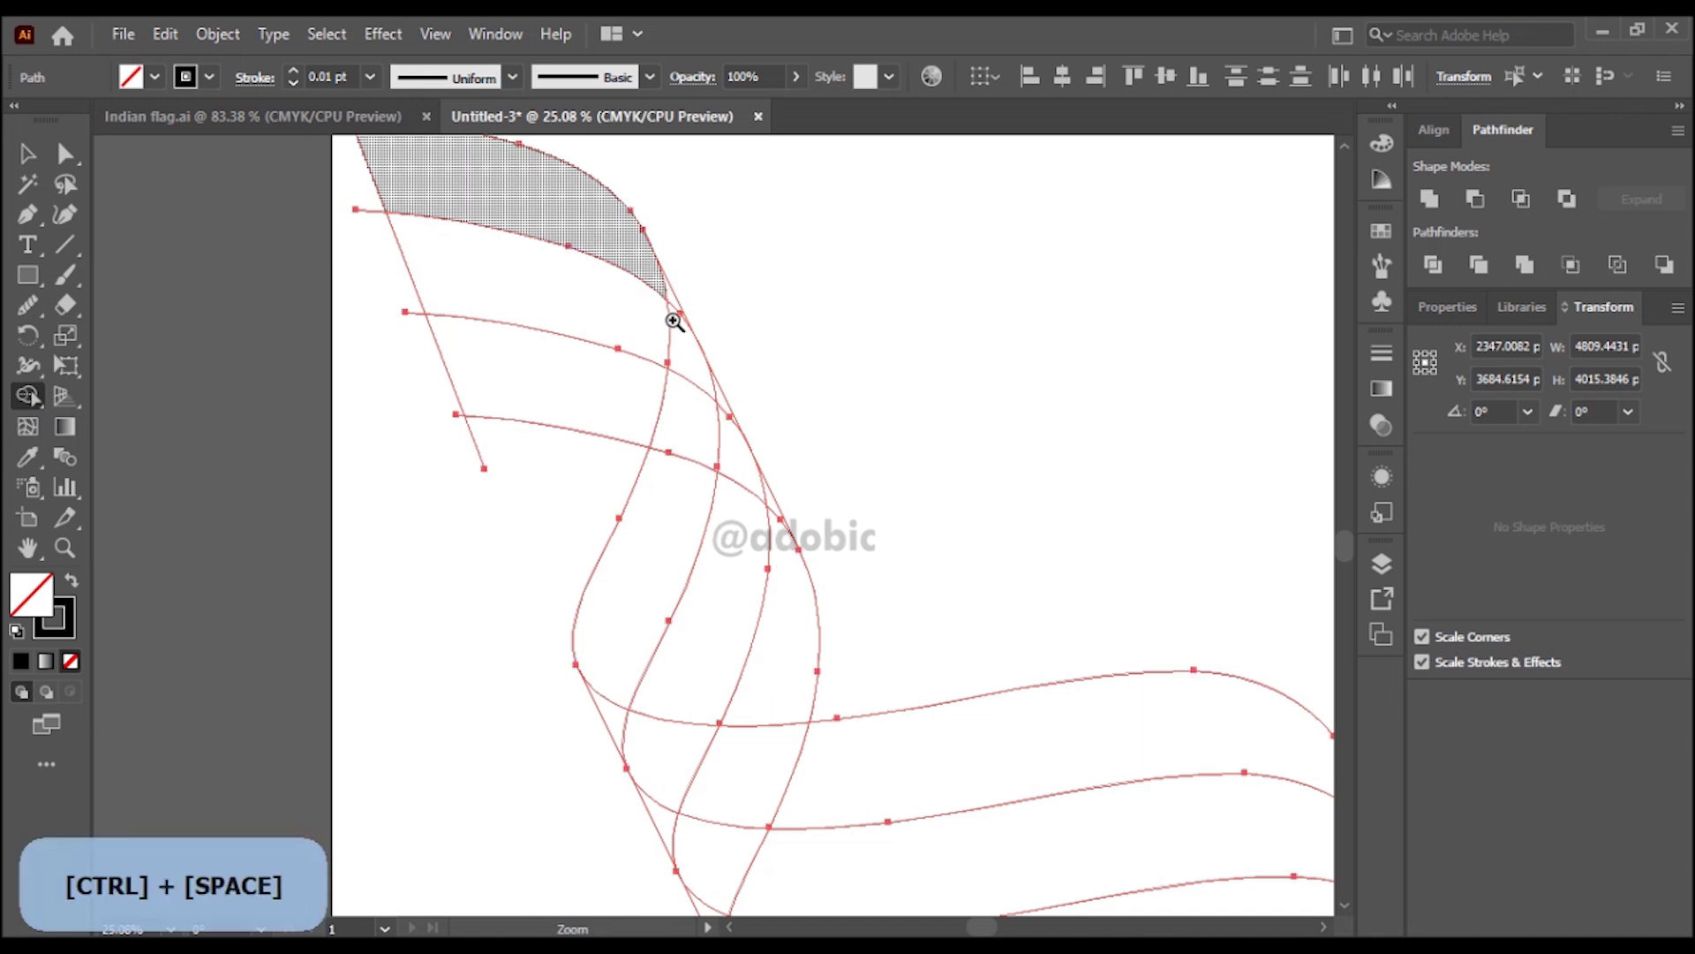
ctrl+click(673, 318)
ctrl+click(698, 534)
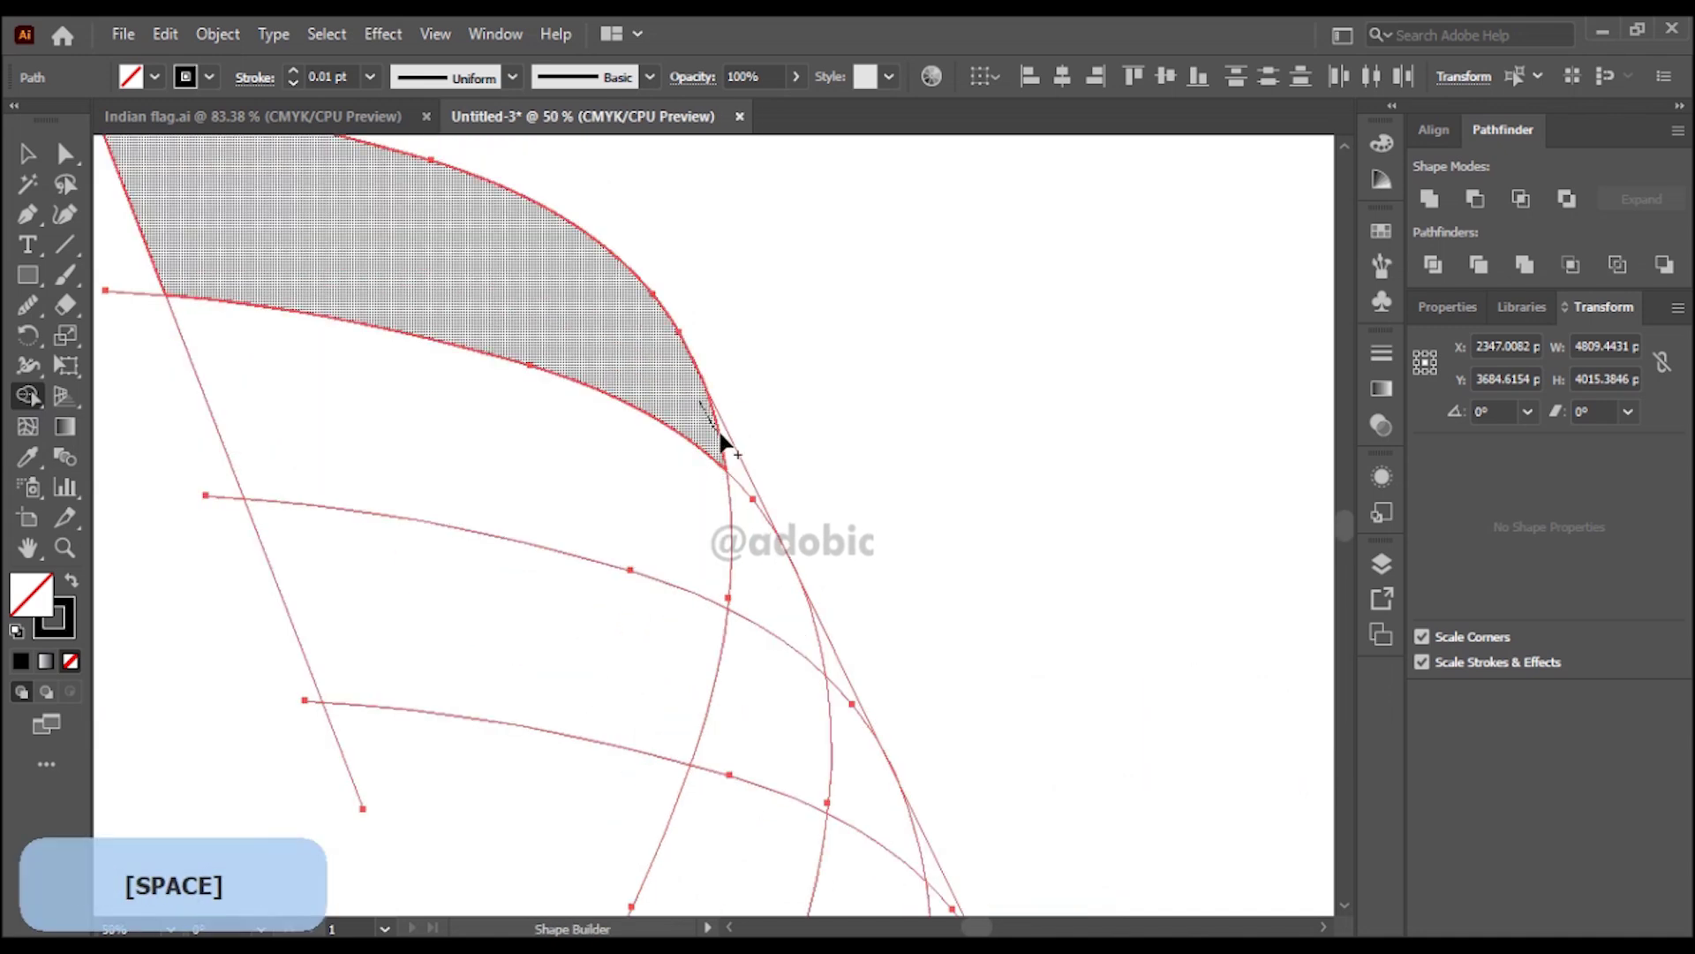
drag(677, 529, 834, 678)
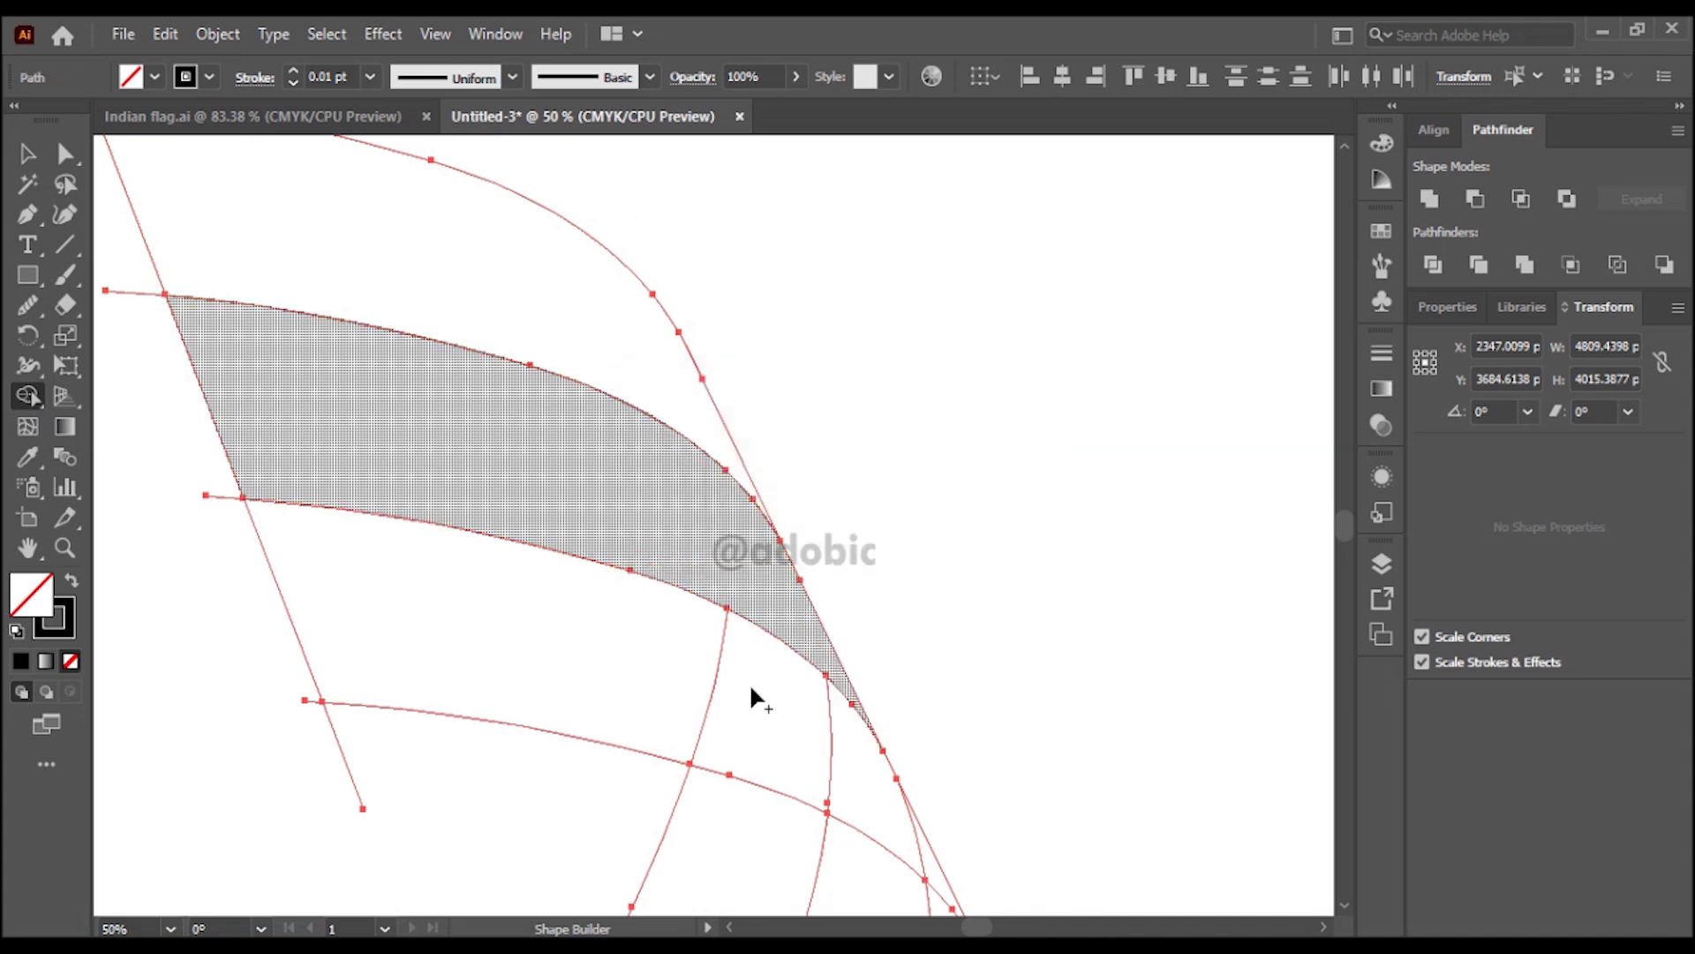
drag(861, 799, 863, 808)
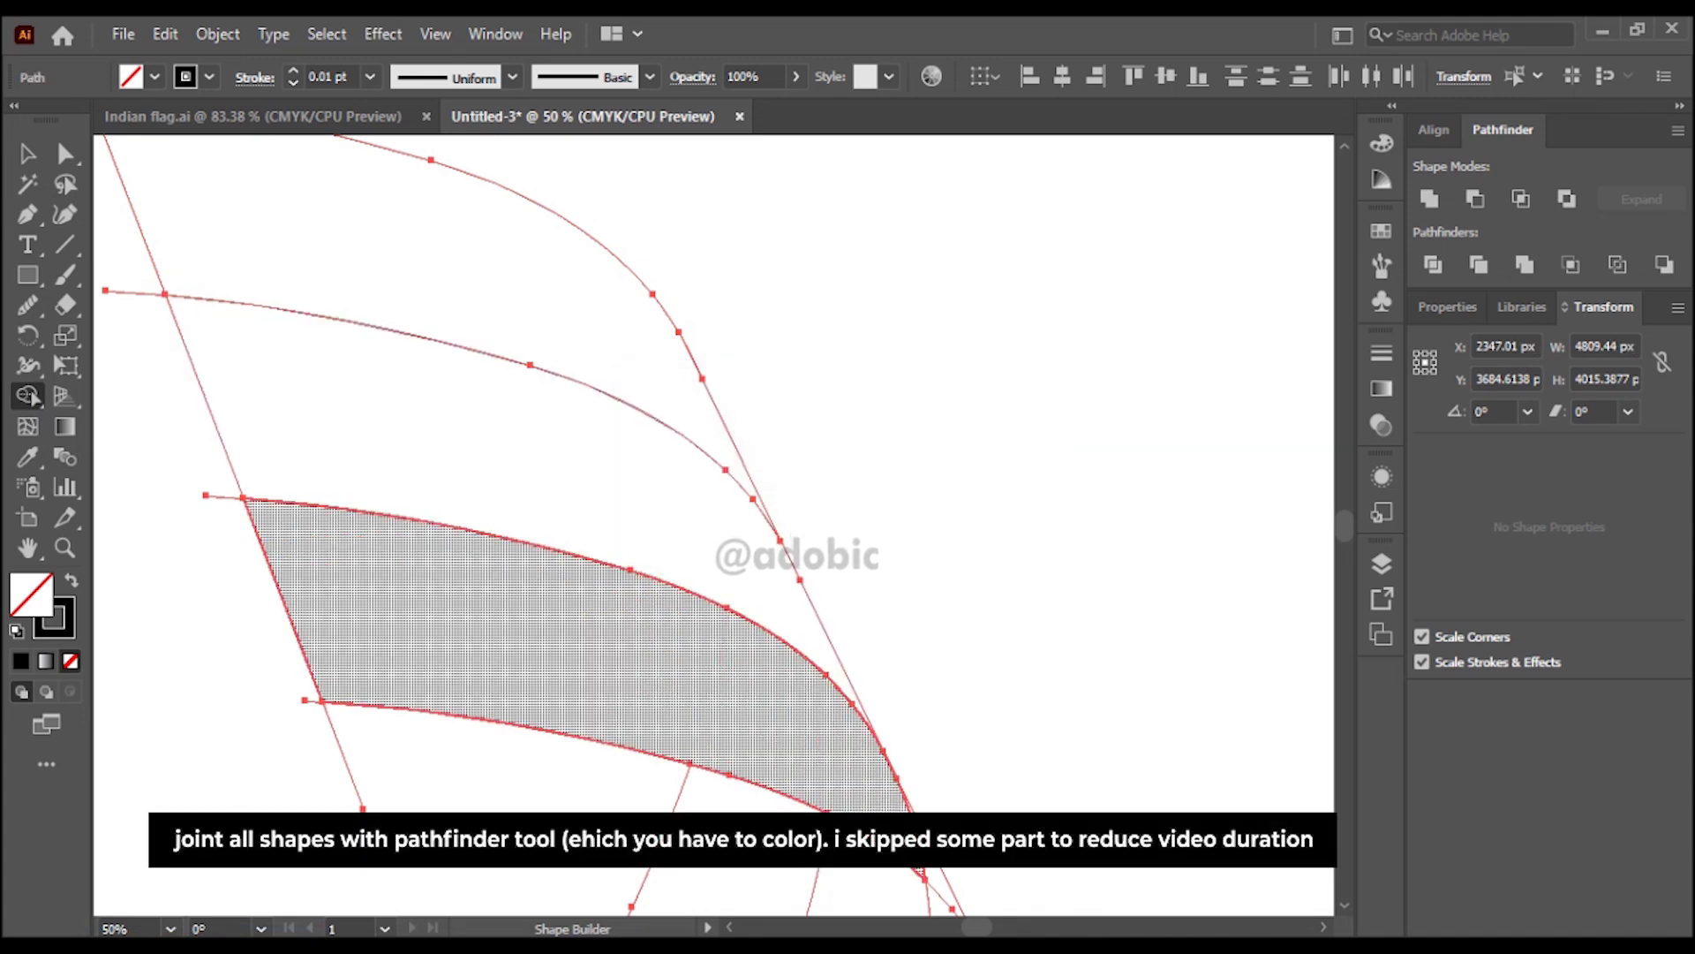
- Merge the divided regions of the bands in the ribbon's middle section with the Shape Builder tool
key(space)
mouse_move(821, 617)
mouse_down()
mouse_move(851, 480)
mouse_move(1014, 798)
mouse_move(826, 601)
mouse_up()
mouse_move(388, 601)
mouse_down()
mouse_move(753, 729)
mouse_move(592, 511)
mouse_up()
scroll(753, 729, down, 2)
key(space)
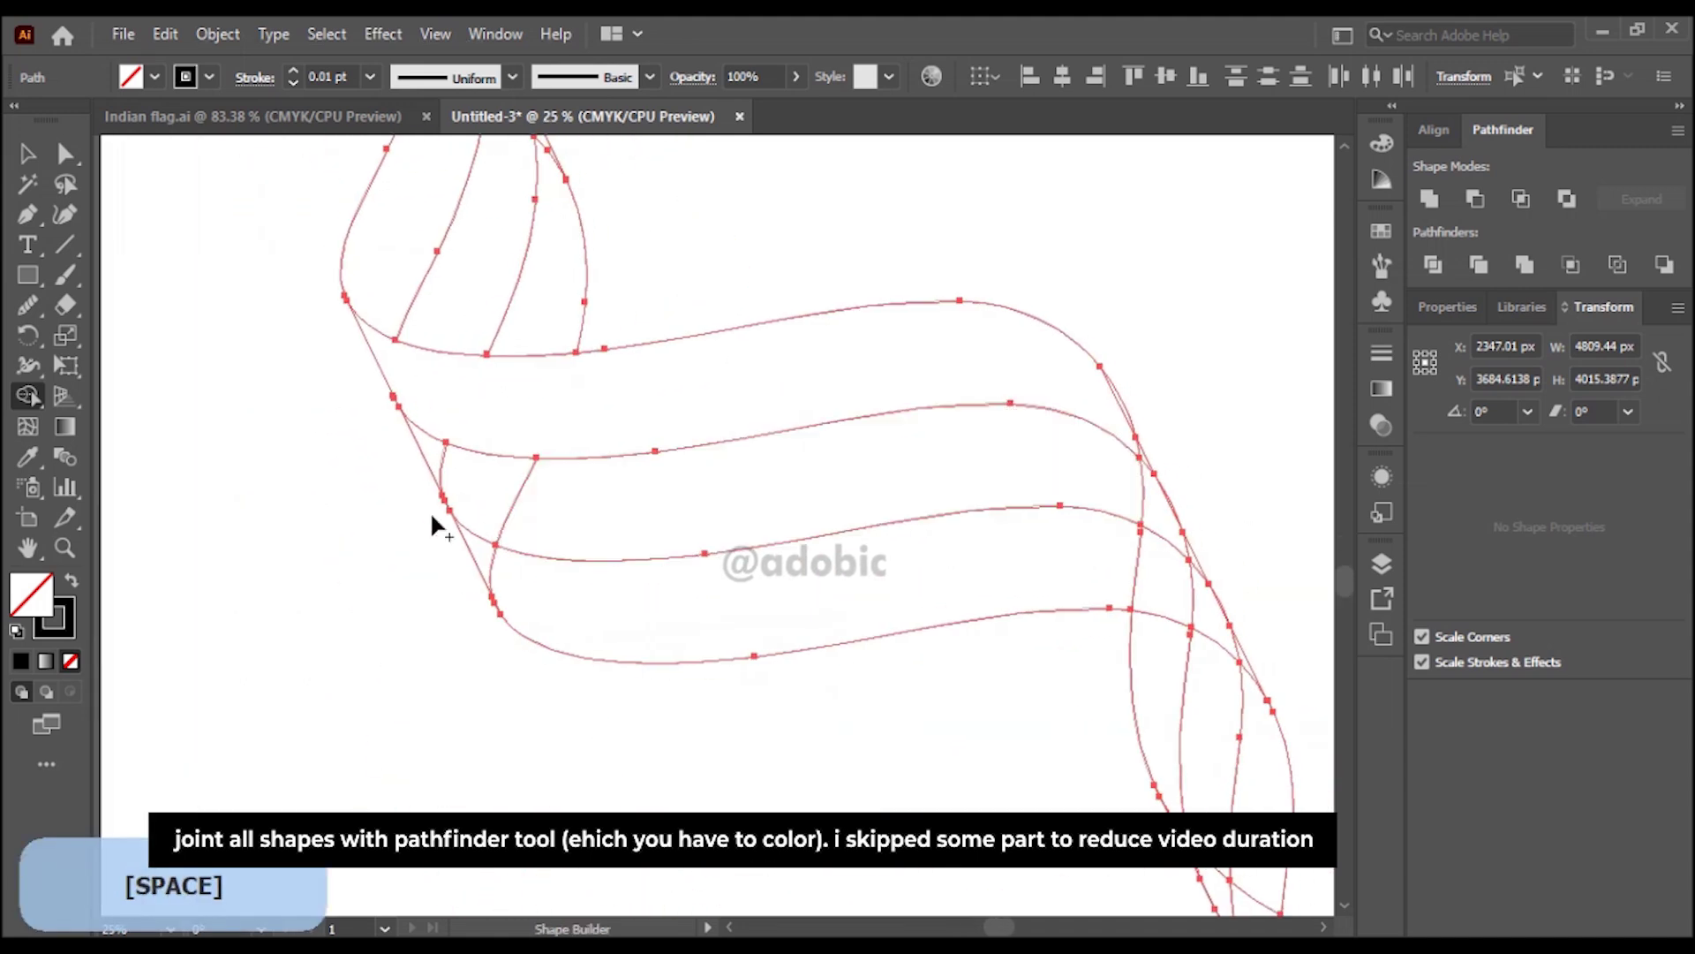
drag(437, 456, 523, 512)
drag(490, 563, 519, 589)
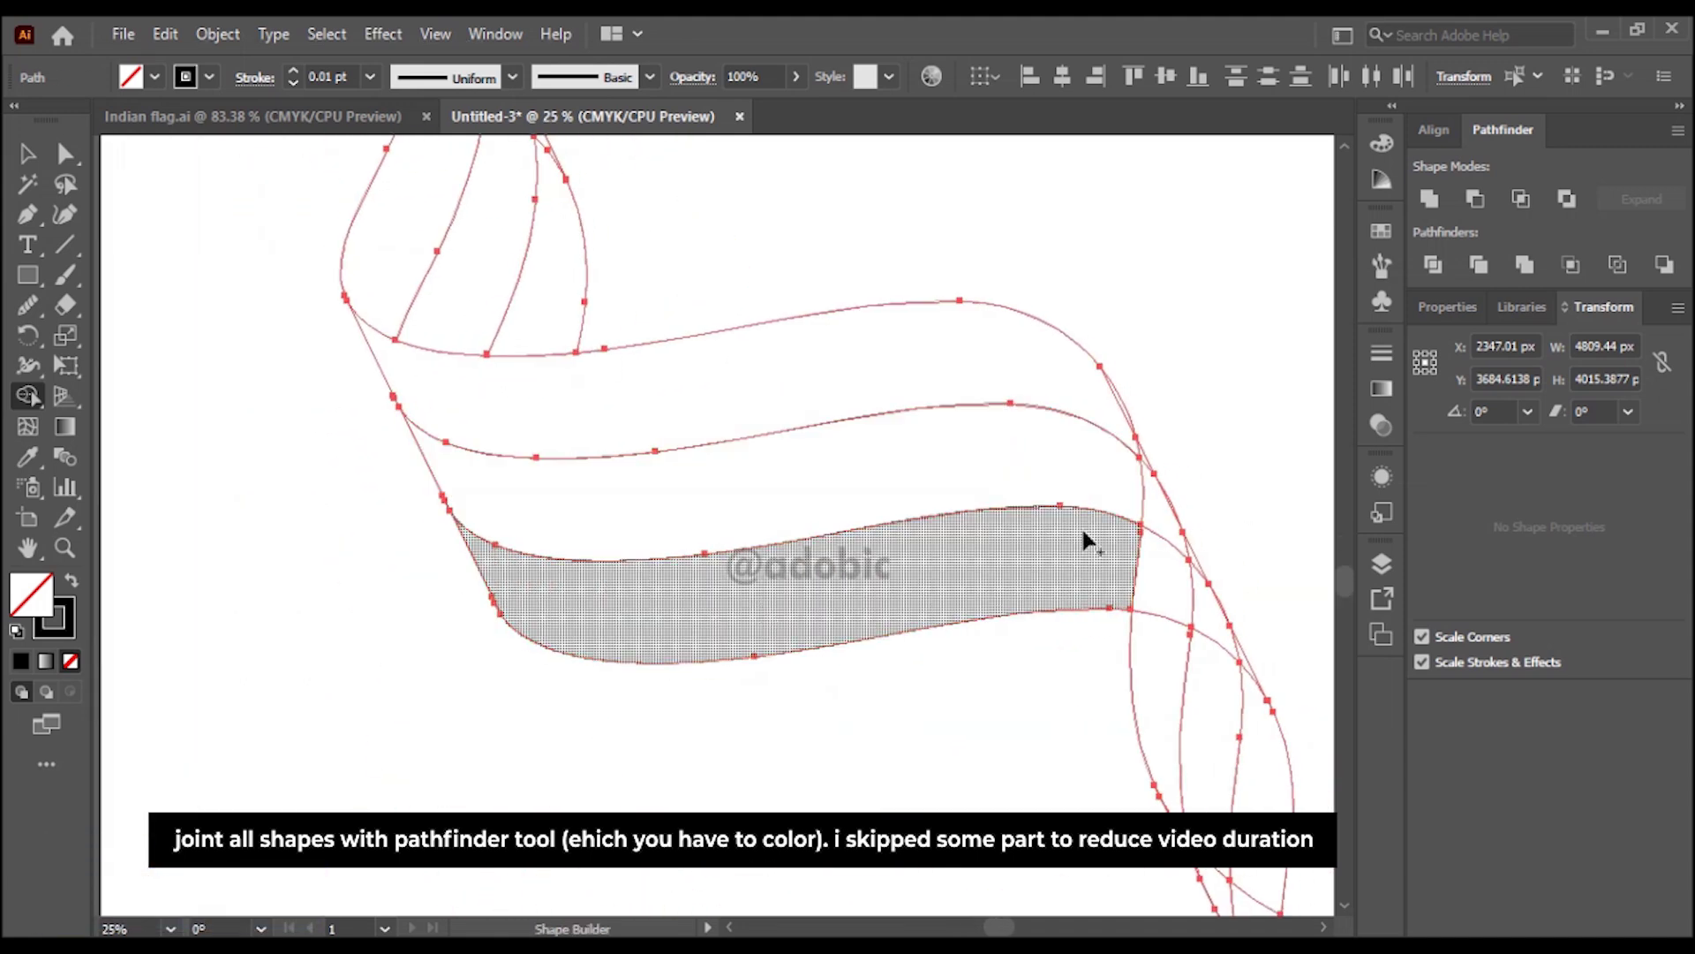
drag(1101, 495, 1152, 510)
drag(1095, 570, 1196, 597)
- Merge the small corner regions into their bands at the middle section's right bend and remove the extra sliver beside the line
key(ctrl+plus)
key(ctrl+plus)
key(space)
drag(618, 565, 1015, 446)
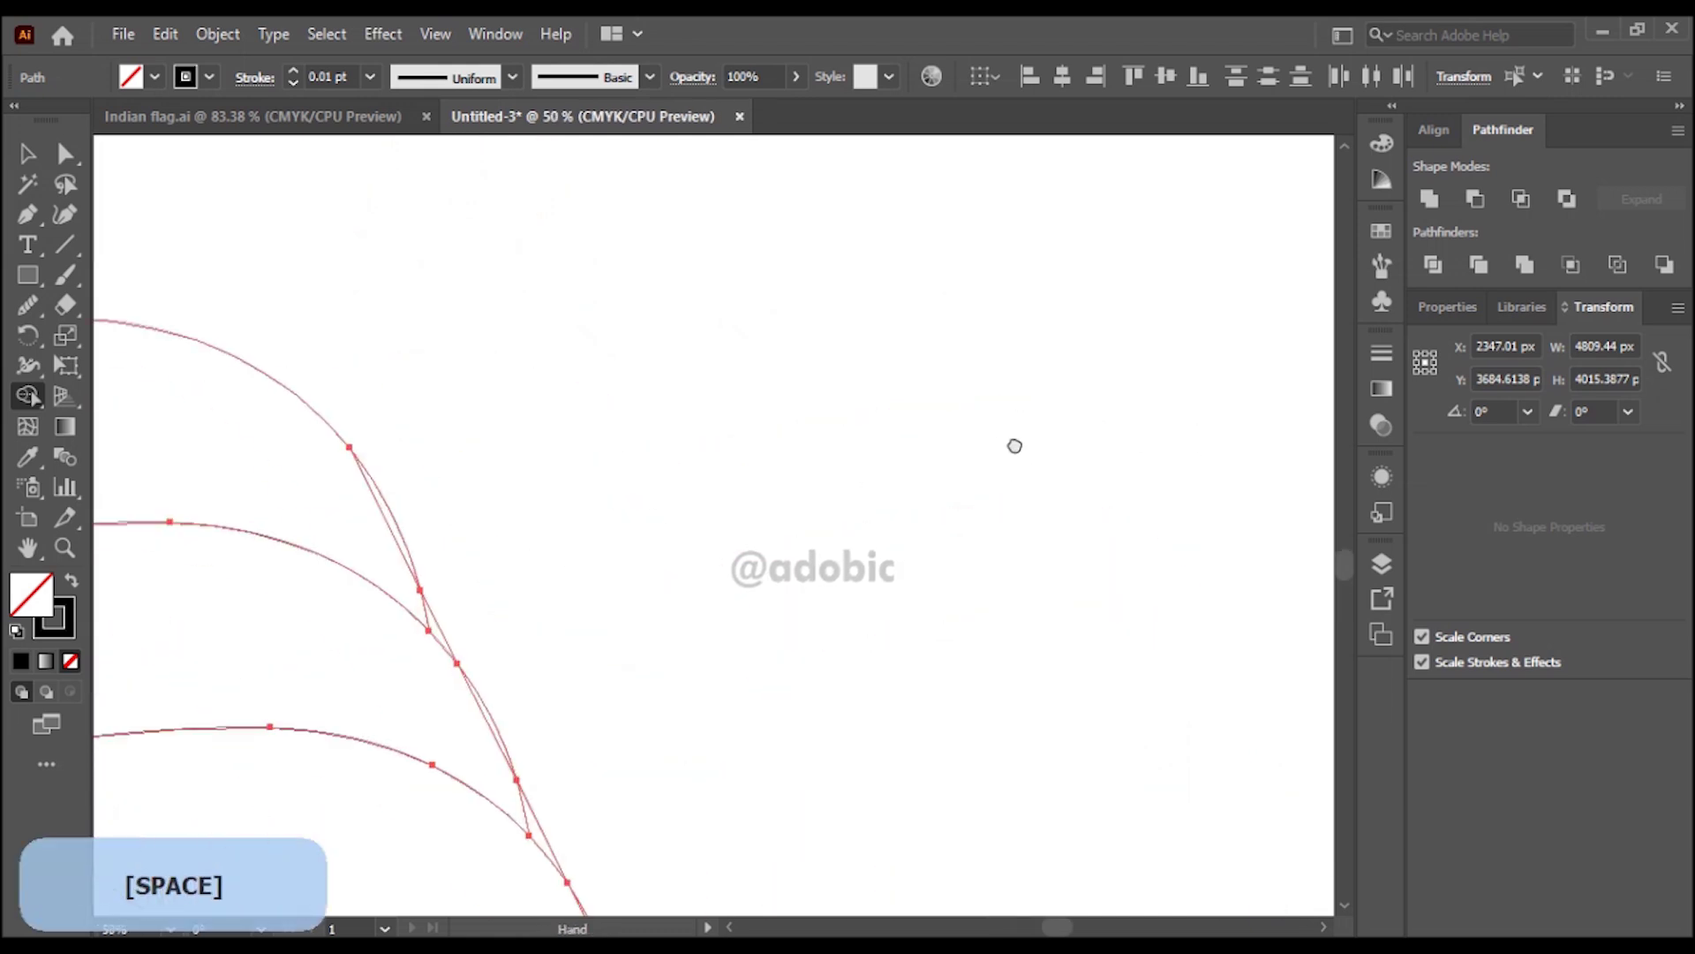
drag(500, 553, 790, 461)
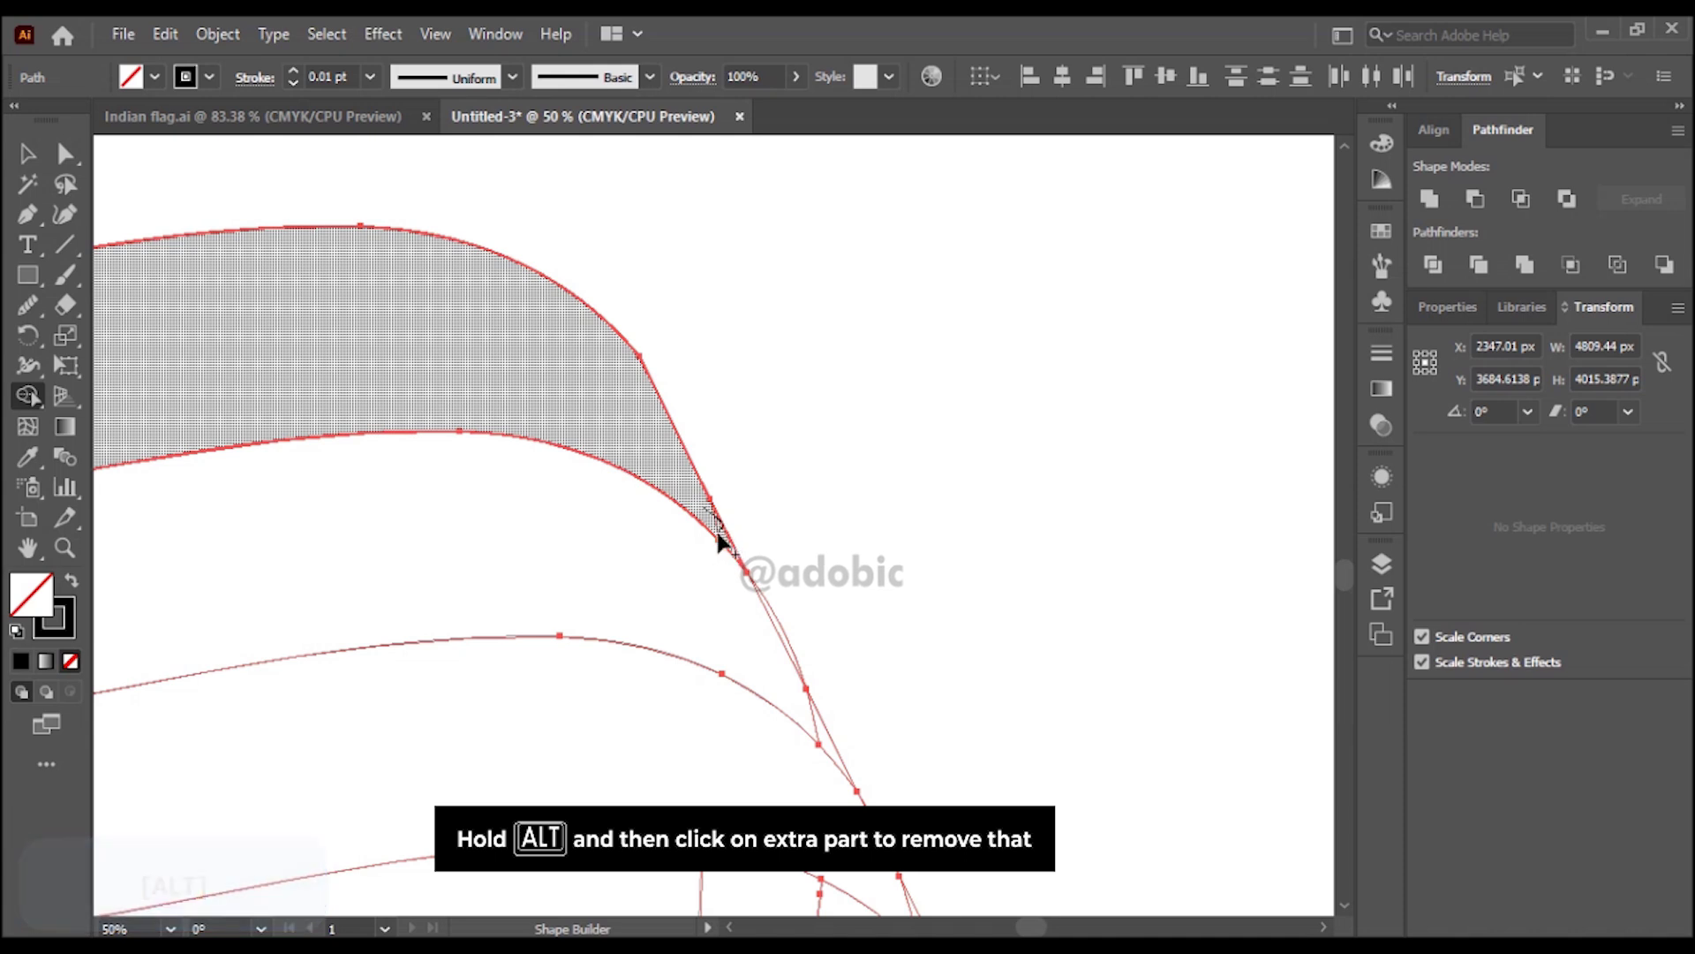
drag(718, 531, 745, 556)
key(ctrl+z)
drag(702, 504, 745, 562)
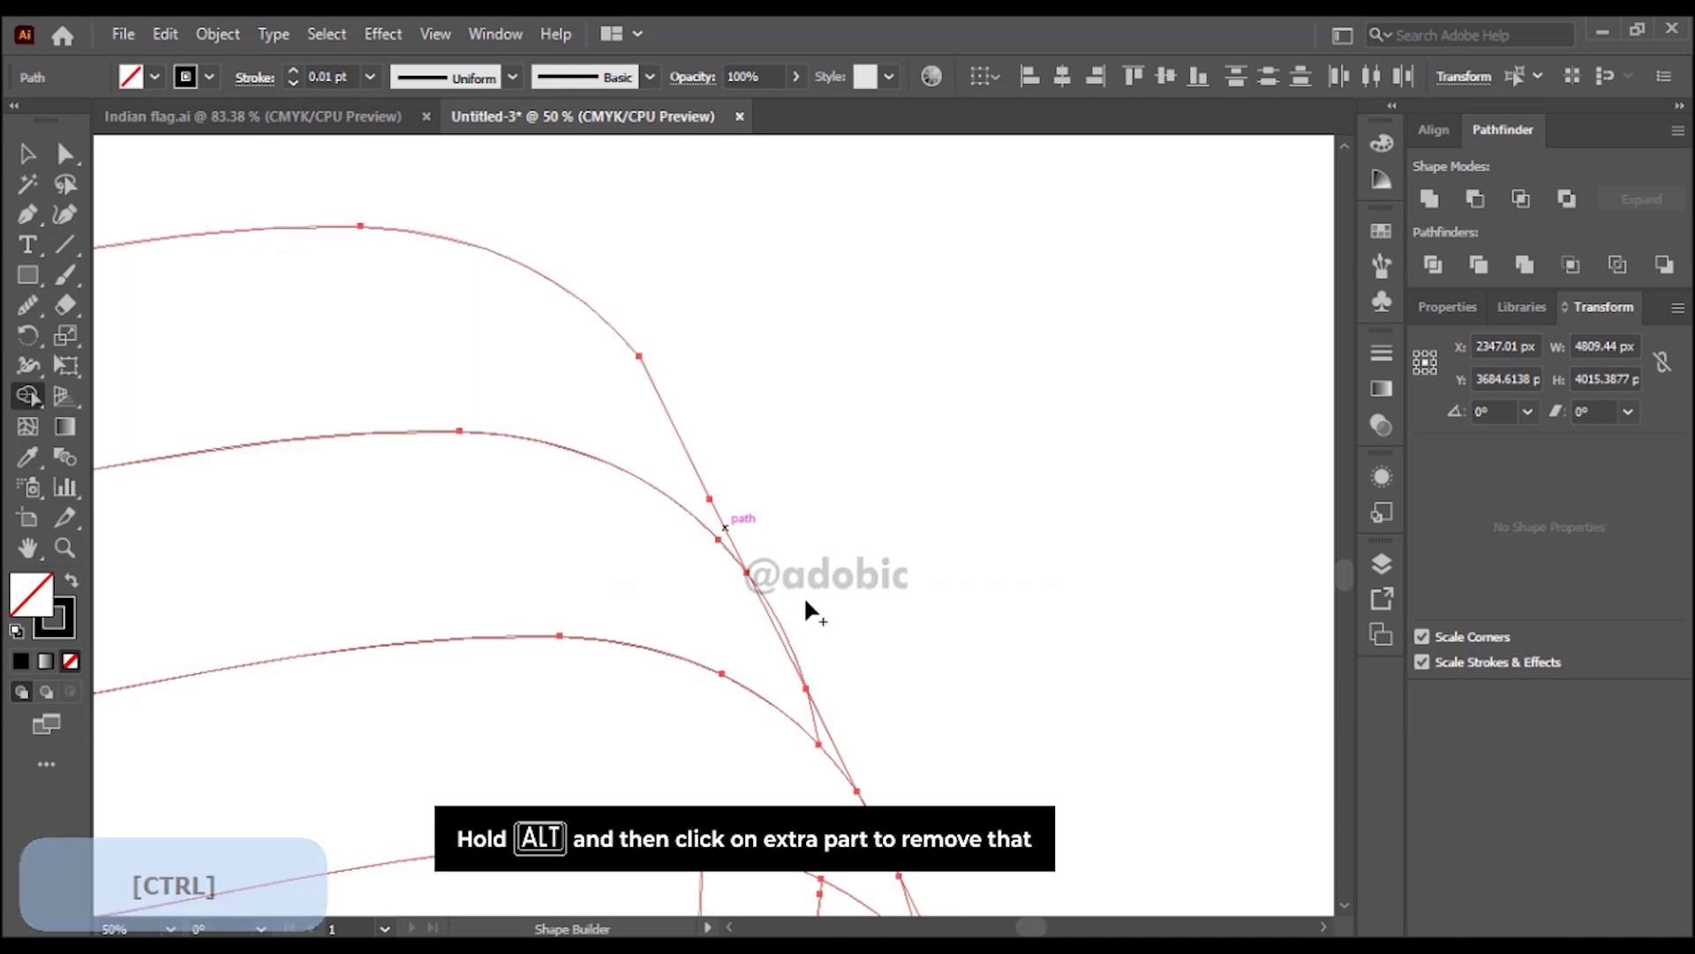
drag(916, 636, 872, 419)
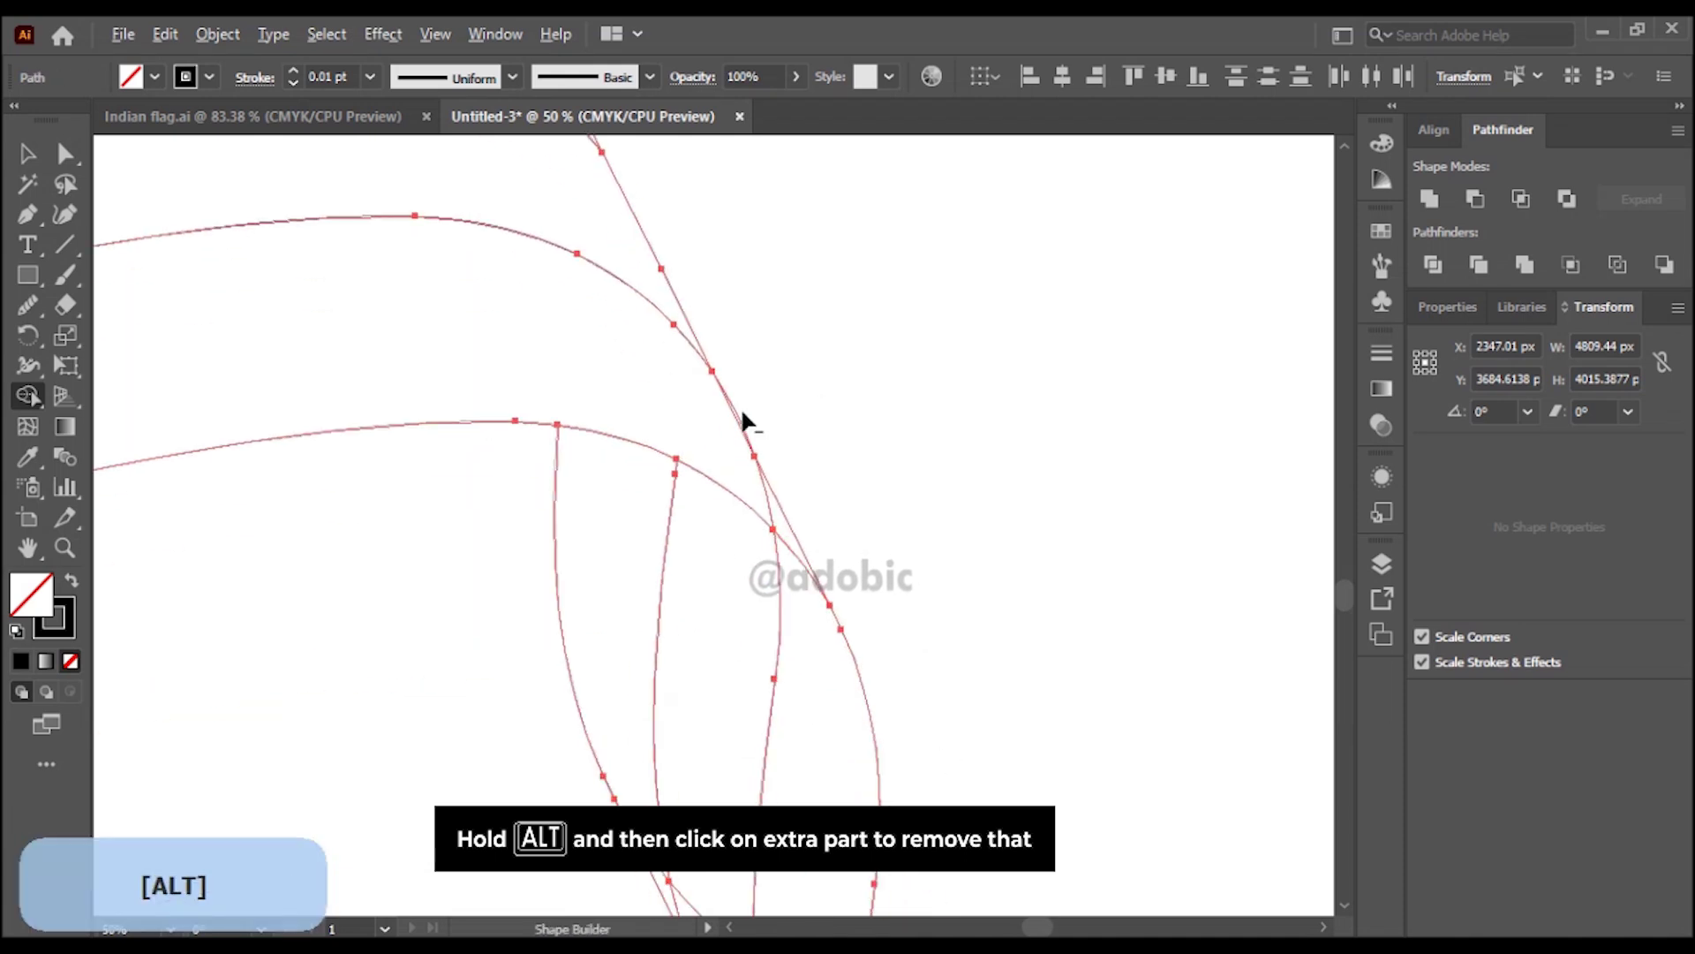
alt+click(767, 507)
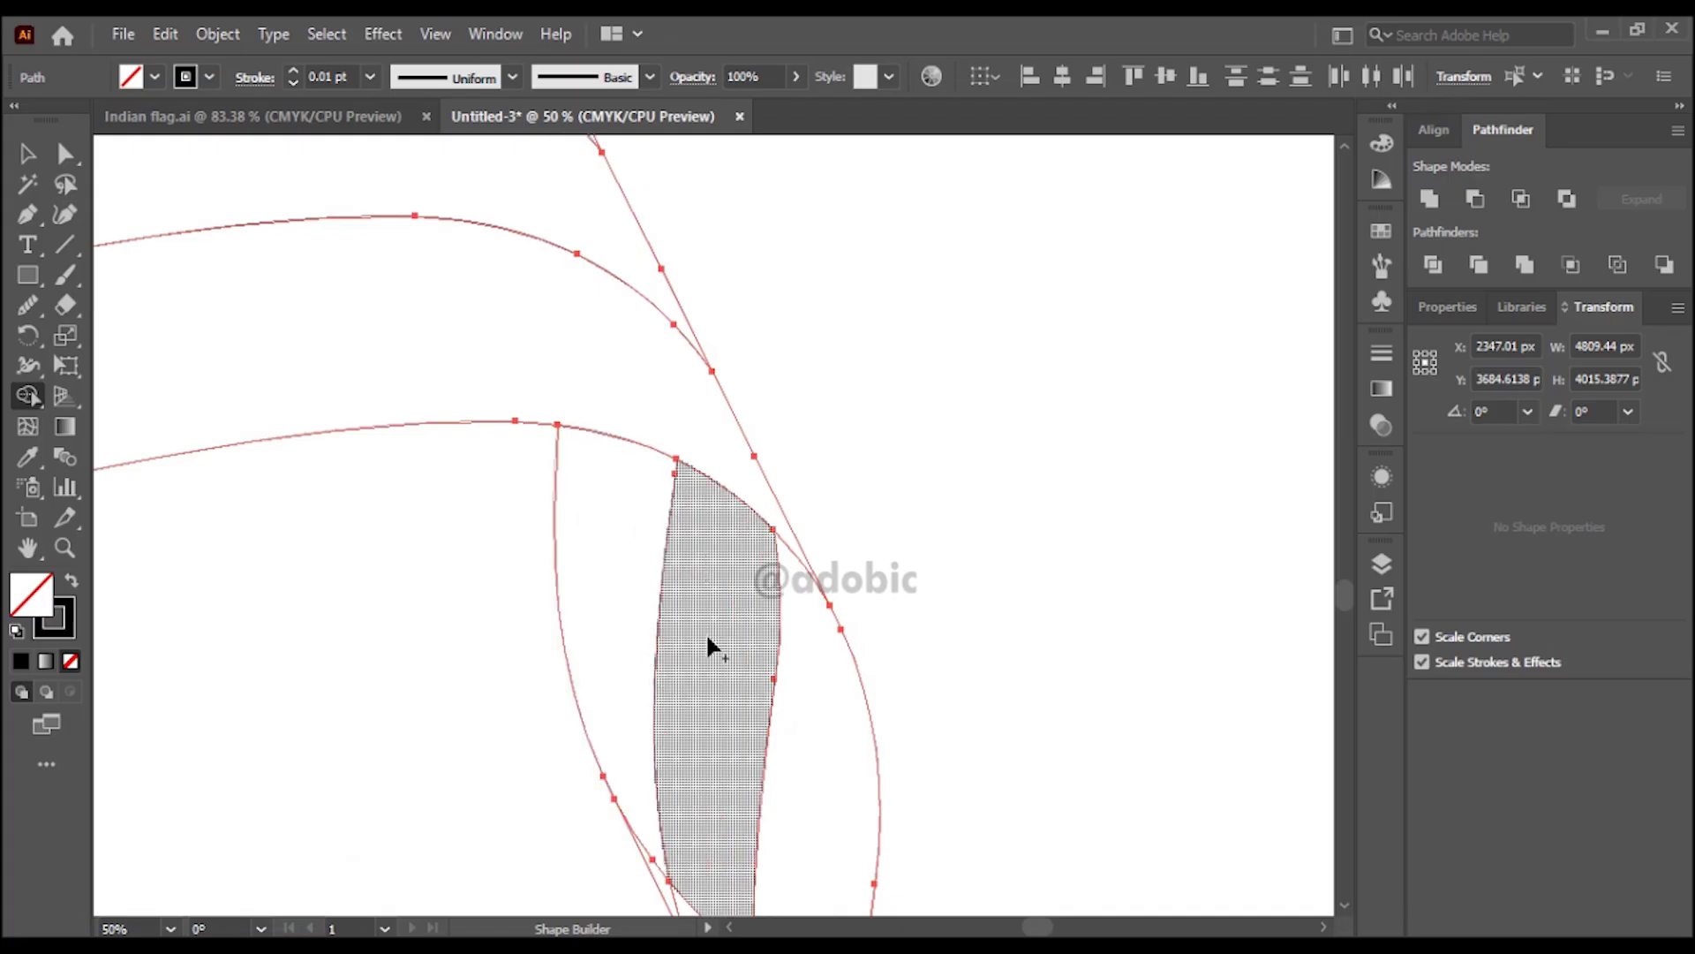
- Merge the leftover narrow regions where the ribbon's lower fold meets its last section, finishing the band shapes
drag(809, 639, 762, 272)
mouse_move(622, 532)
mouse_down()
mouse_move(678, 622)
mouse_move(827, 759)
mouse_up()
drag(825, 869, 828, 872)
mouse_move(1006, 900)
mouse_down()
mouse_move(818, 606)
mouse_move(715, 515)
mouse_up()
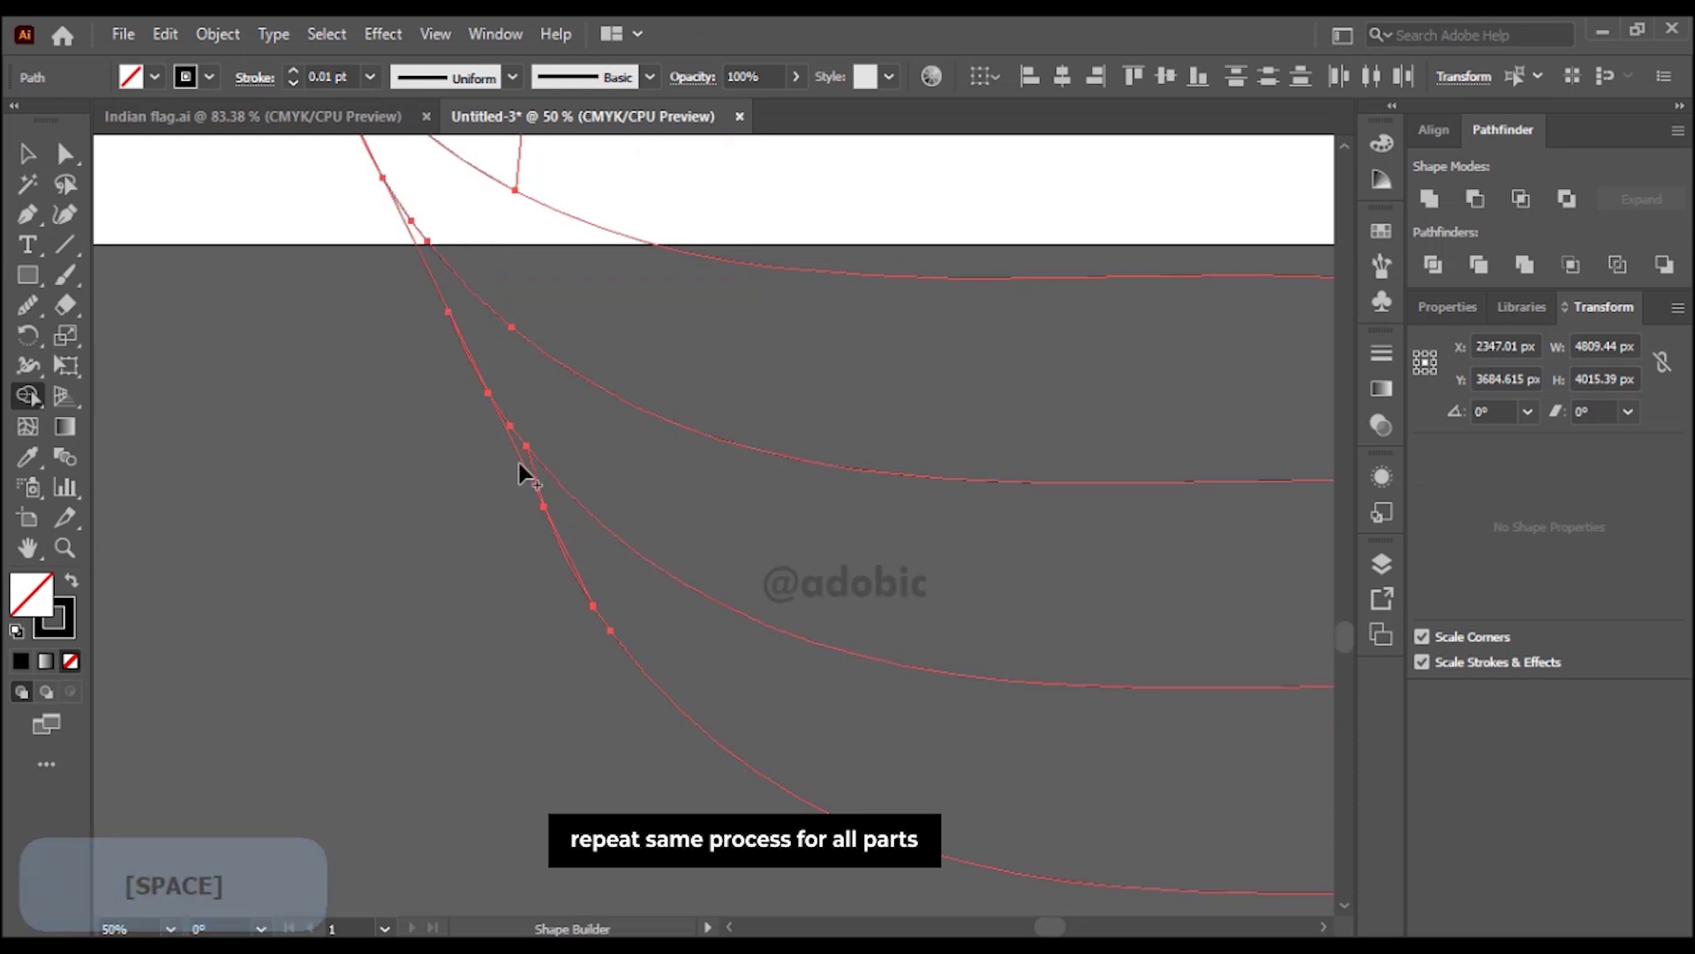
drag(505, 424, 545, 491)
scroll(468, 363, up, 3)
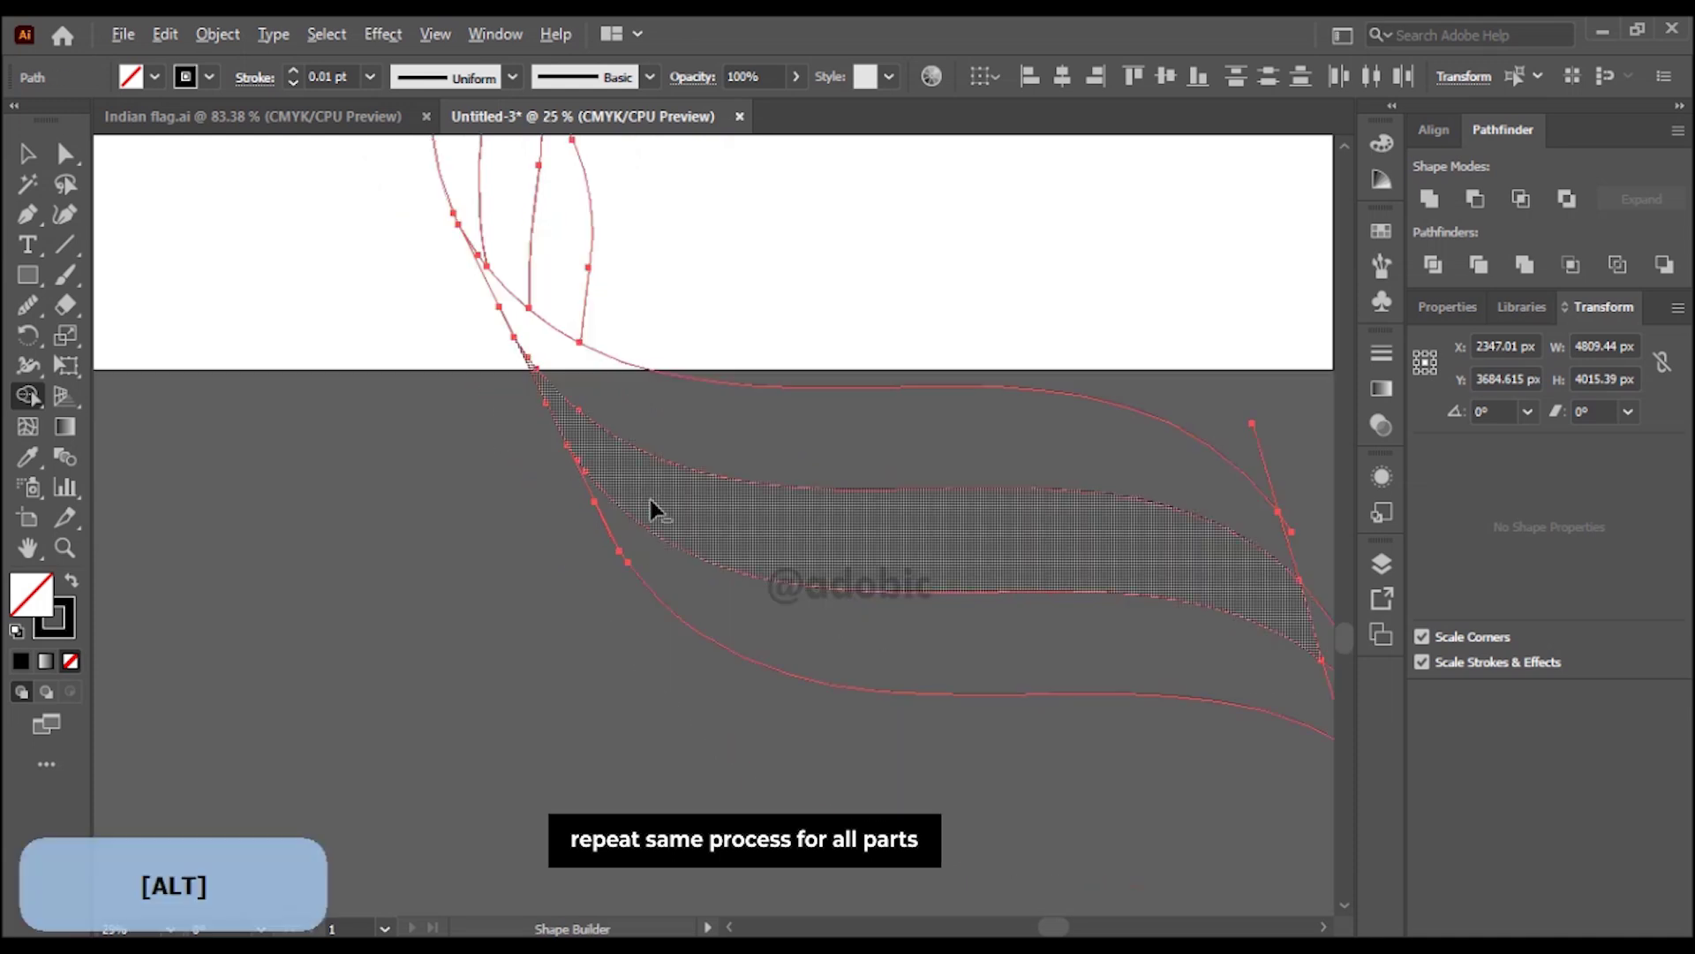
scroll(534, 514, down, 5)
drag(742, 639, 575, 530)
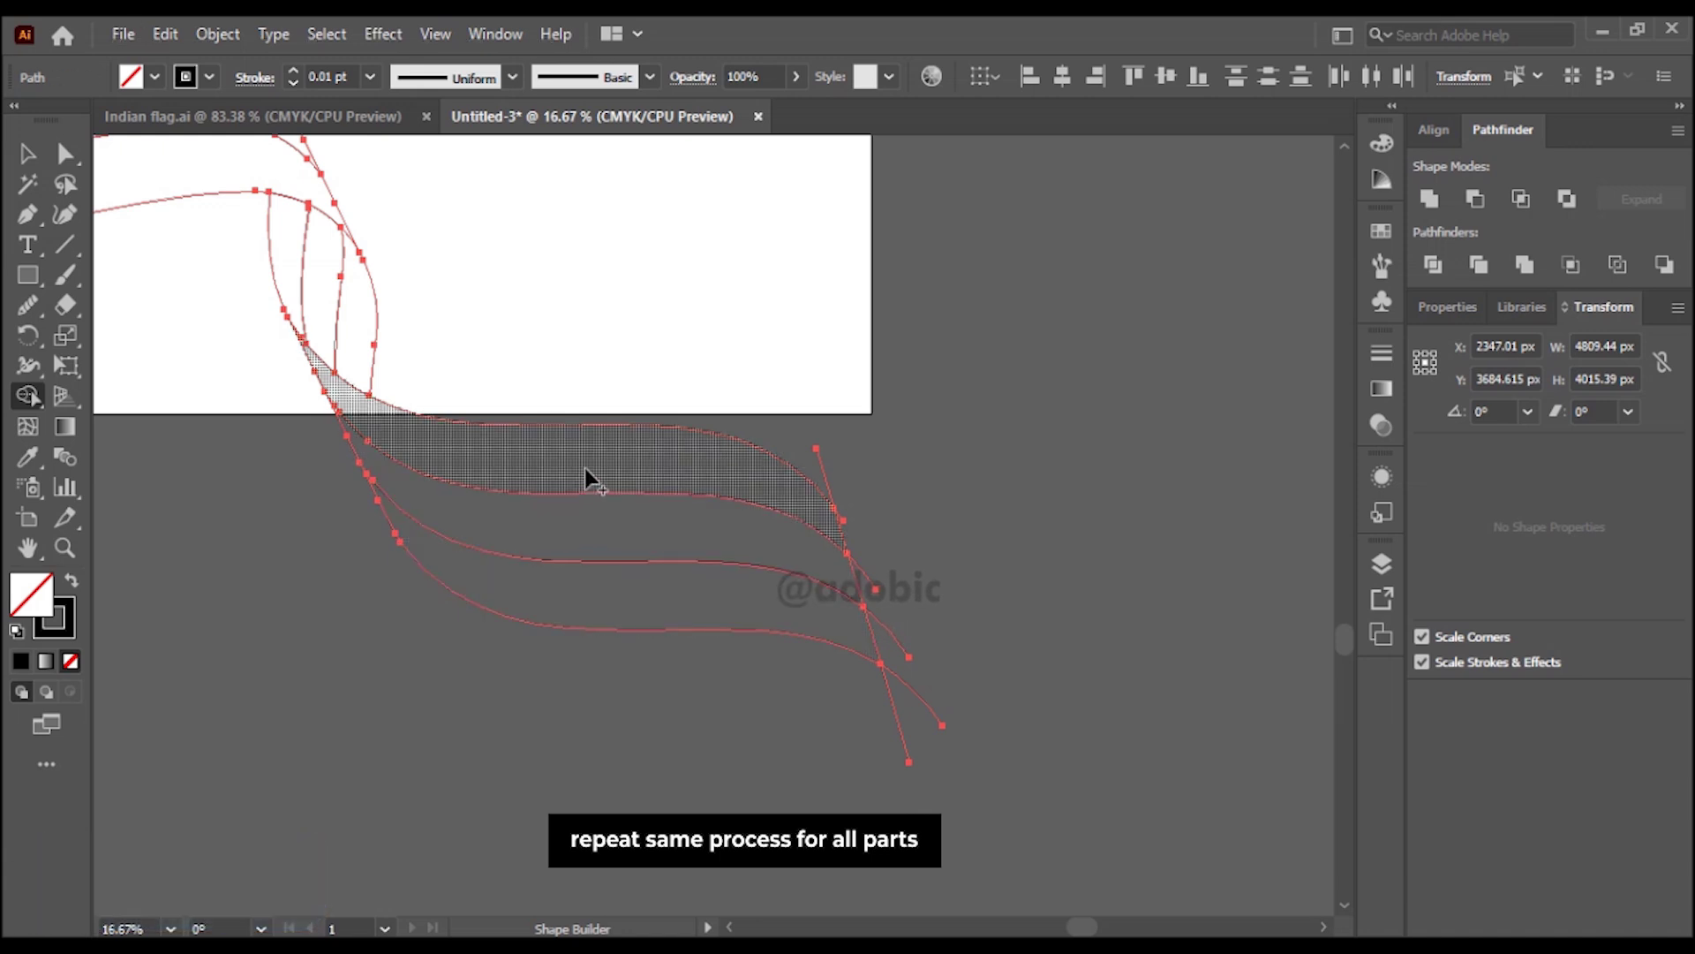
click(29, 154)
click(27, 395)
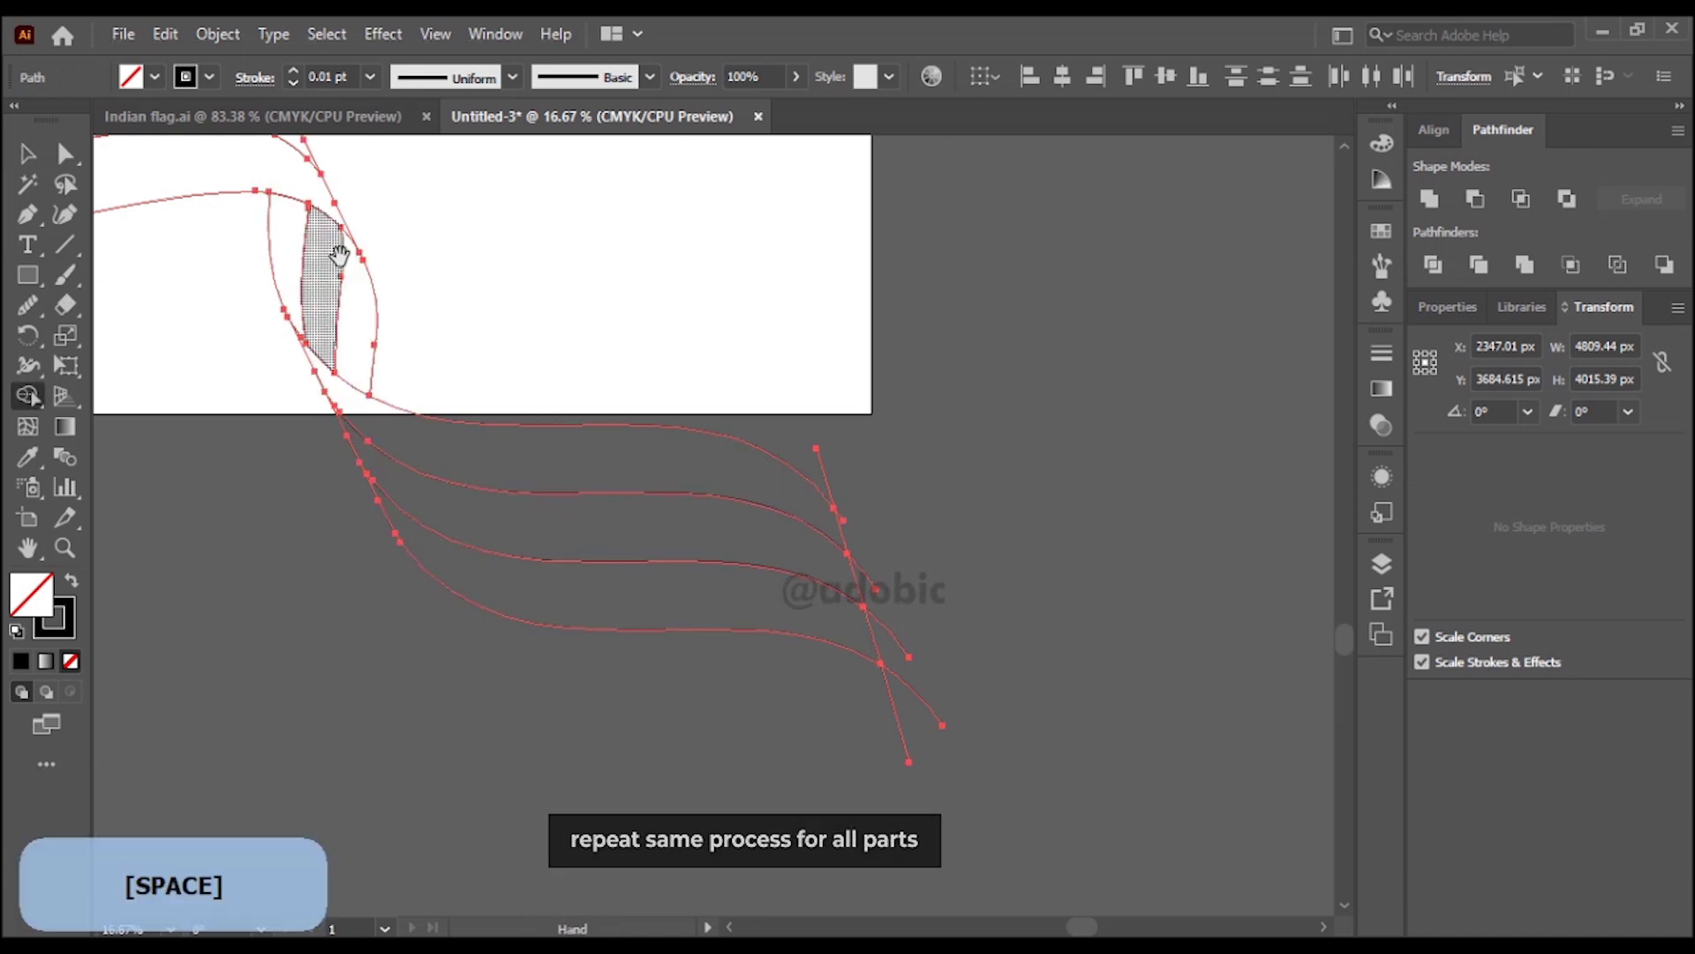
drag(337, 254, 820, 634)
drag(270, 318, 397, 562)
key(v)
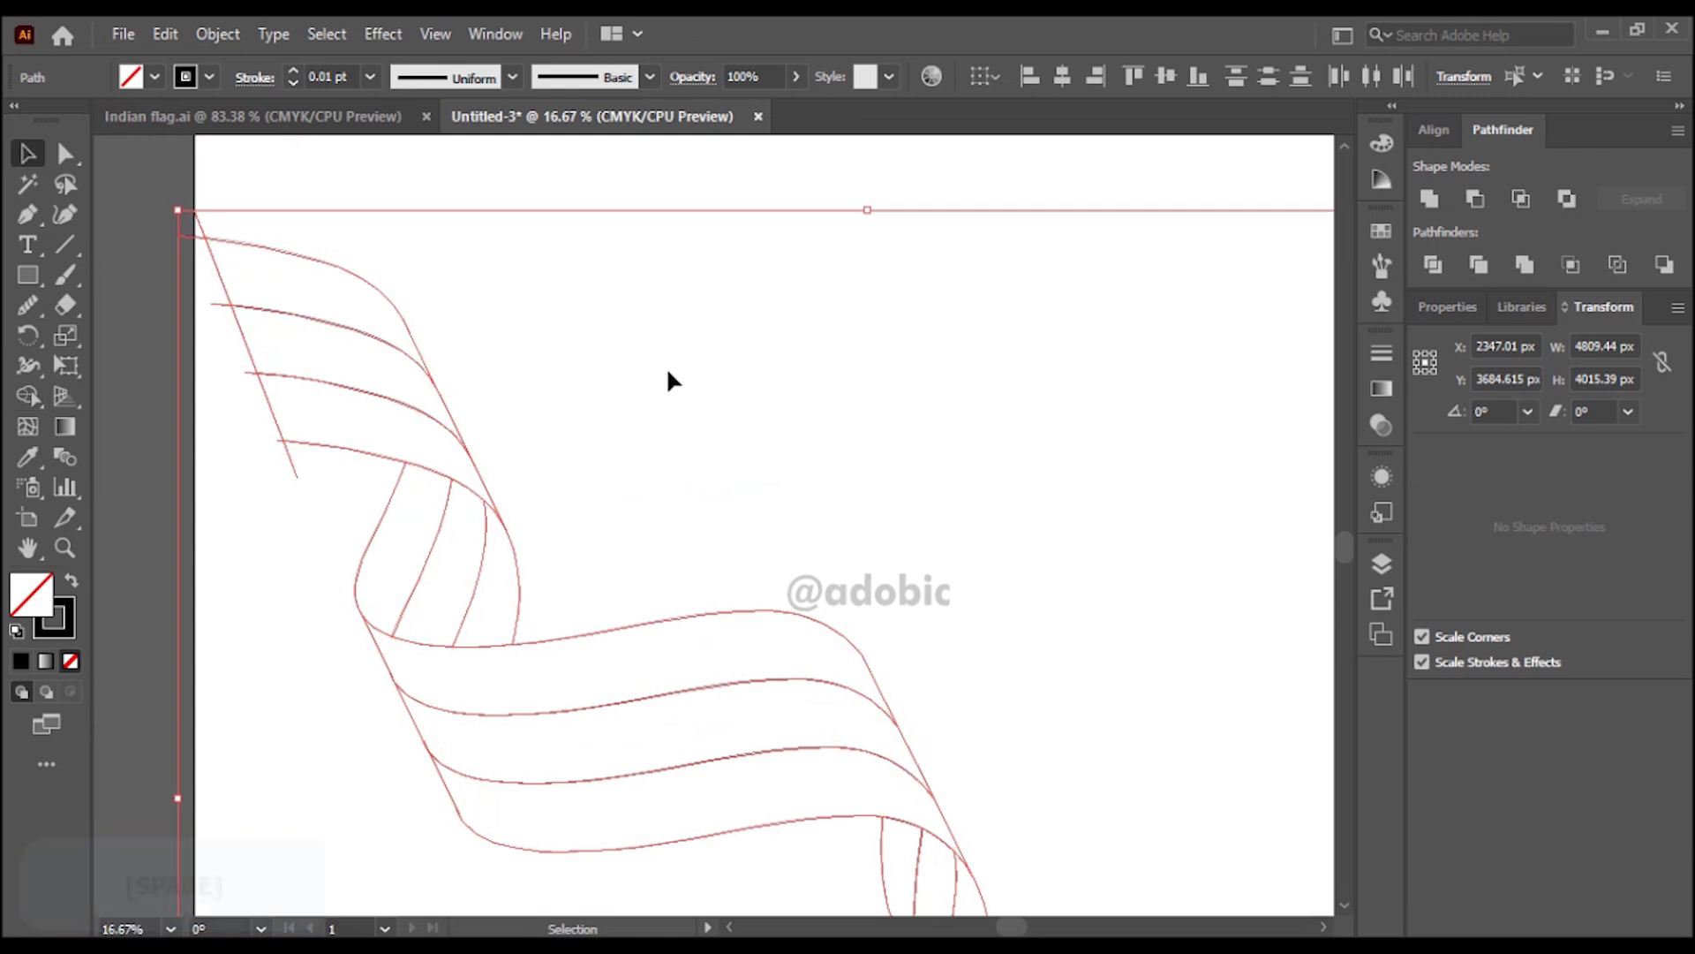
- Deselect the ribbon and draw a rectangle about 254 × 300 px beside the artboard, with a black fill and no stroke
key(ctrl+0)
click(677, 374)
click(410, 457)
click(545, 404)
drag(544, 404, 688, 389)
click(28, 274)
drag(225, 218, 267, 267)
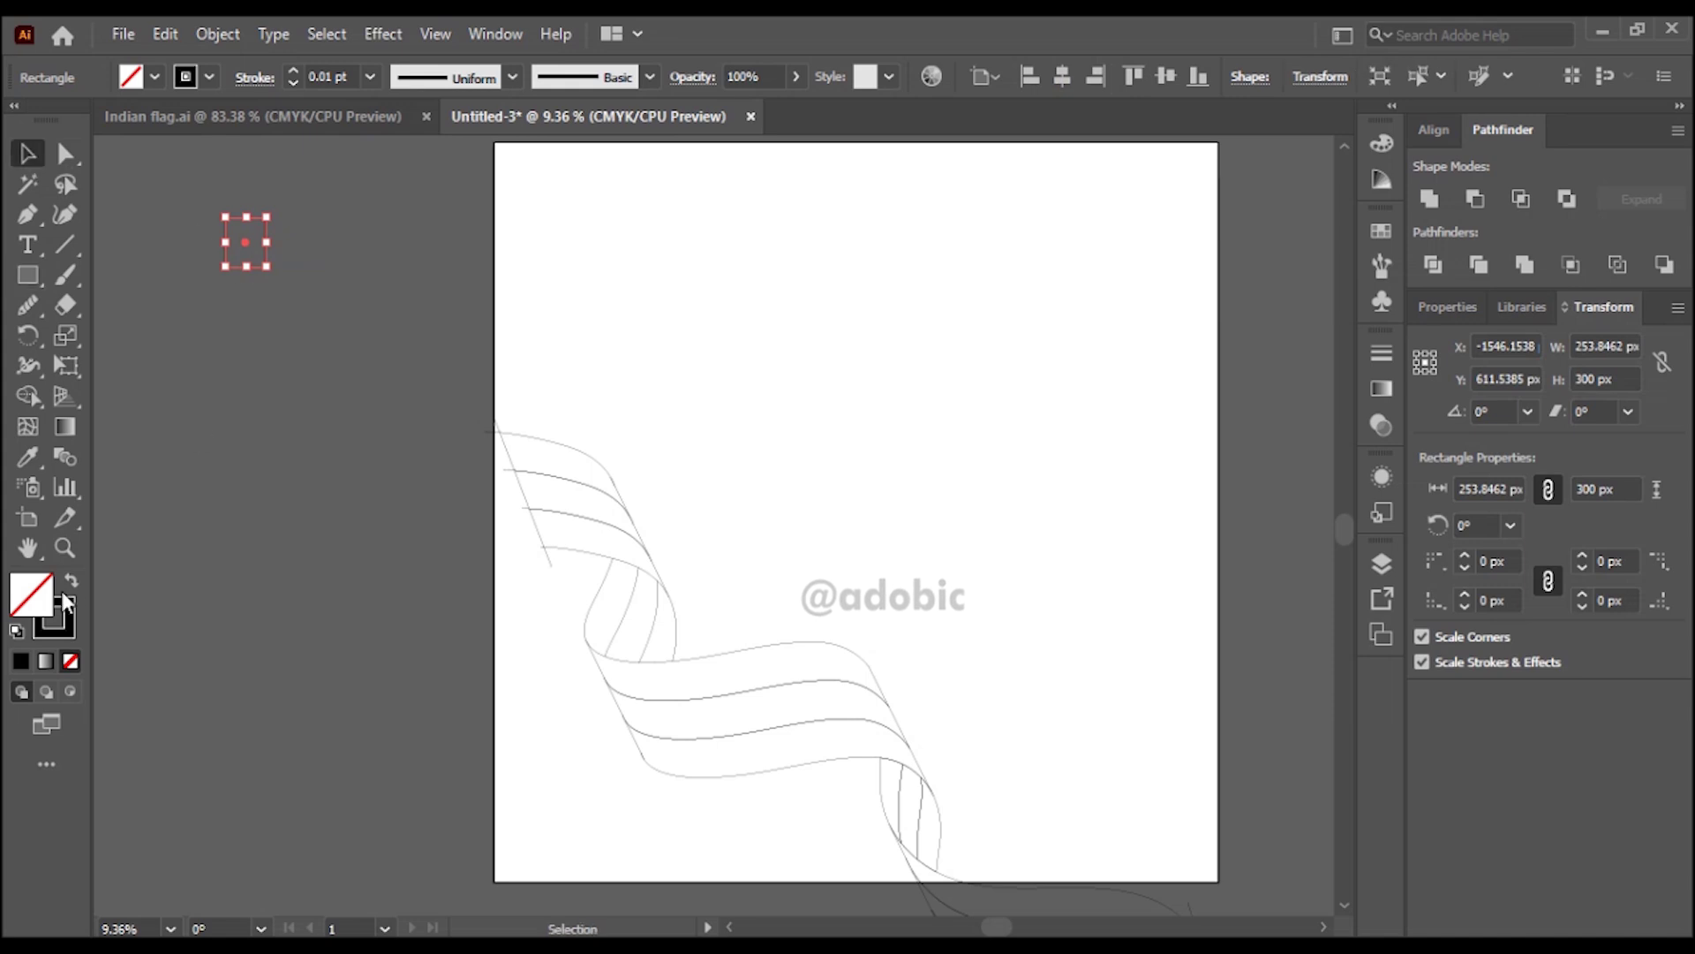
click(70, 582)
click(257, 331)
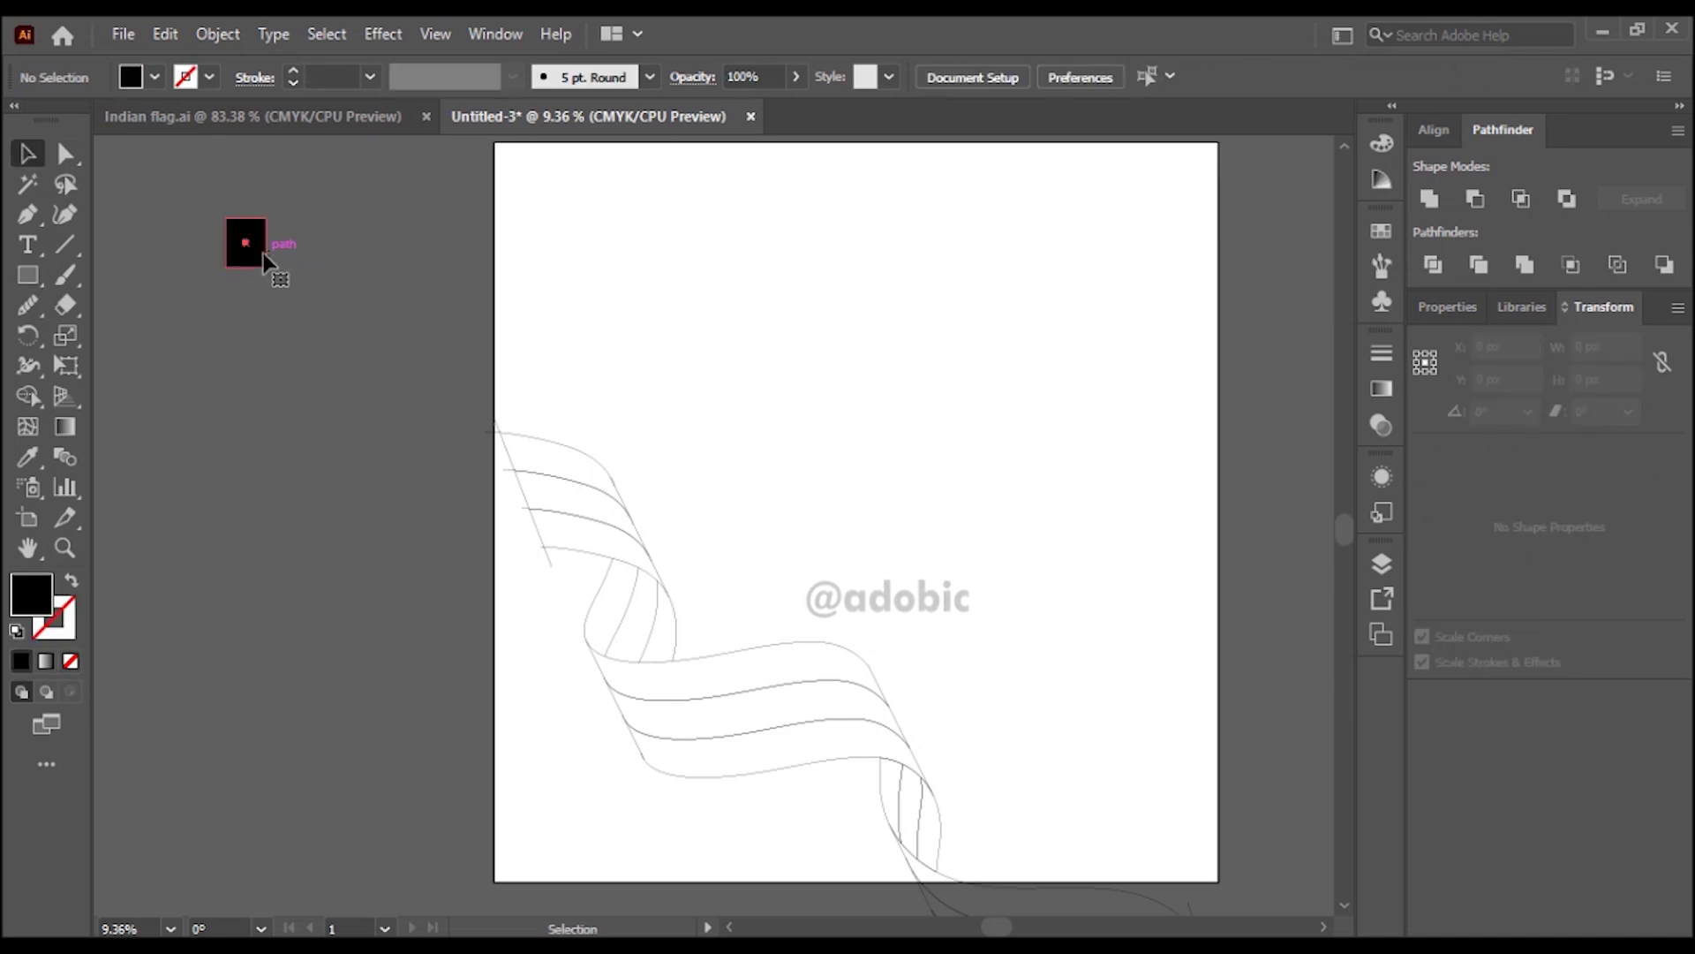
- Copy the dark orange code E04927 from Notepad and apply it as the rectangle's fill colour
click(264, 257)
key(alt+Tab)
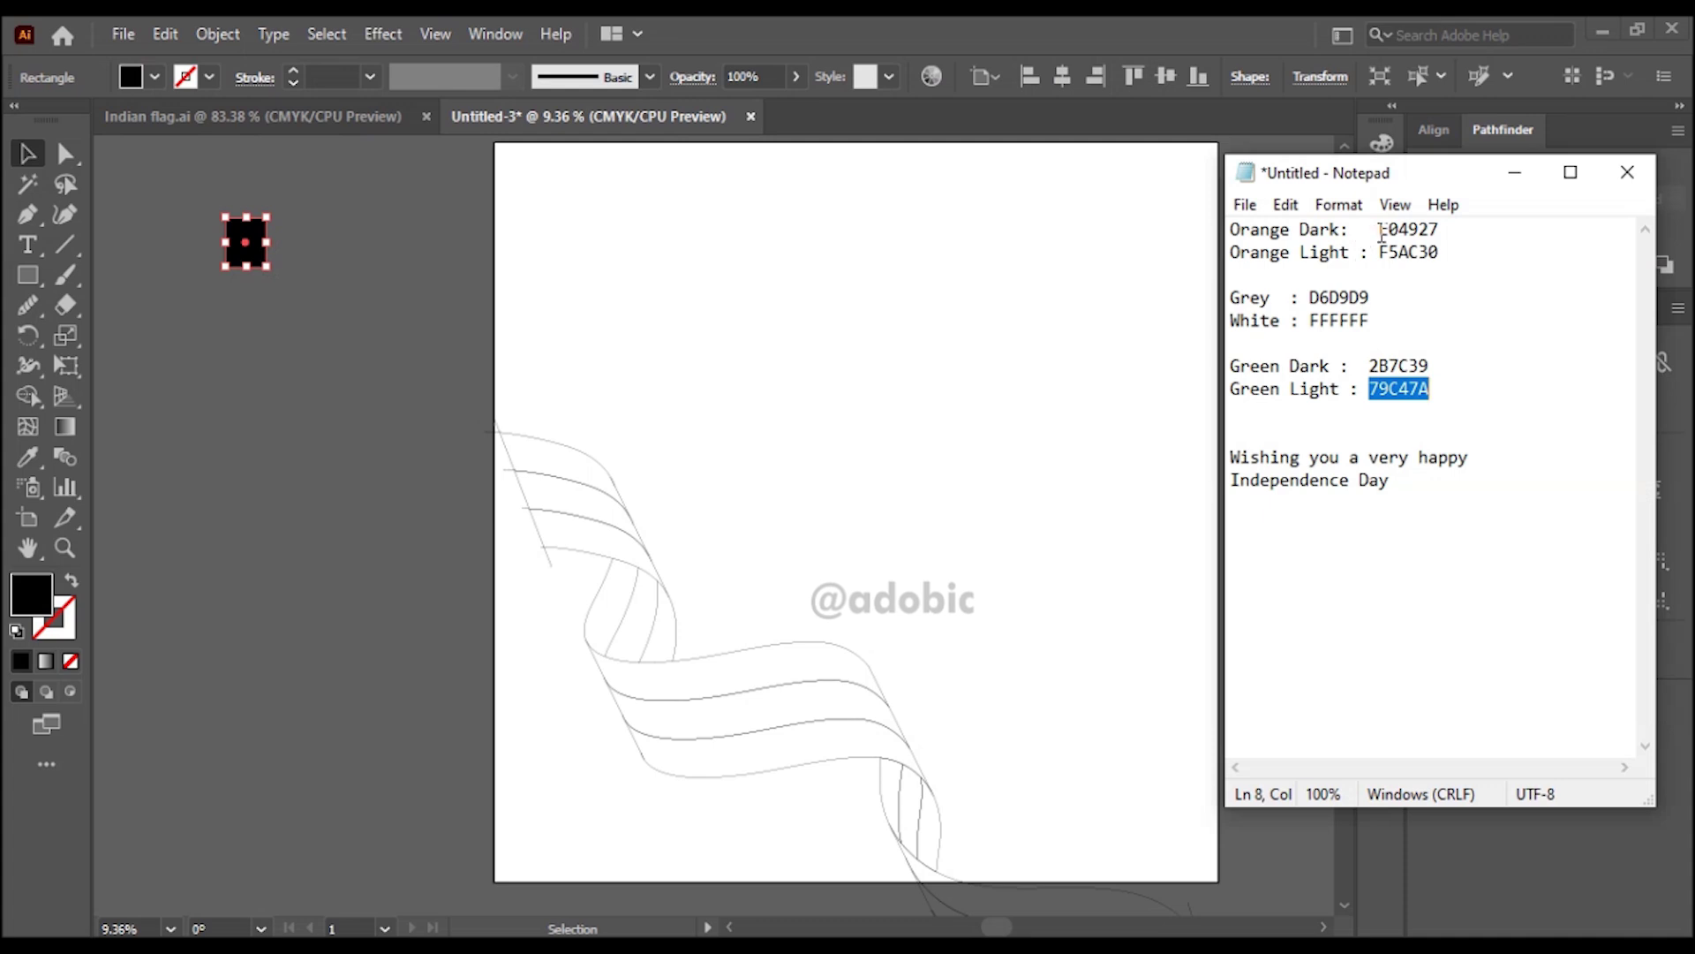
right_click(1431, 236)
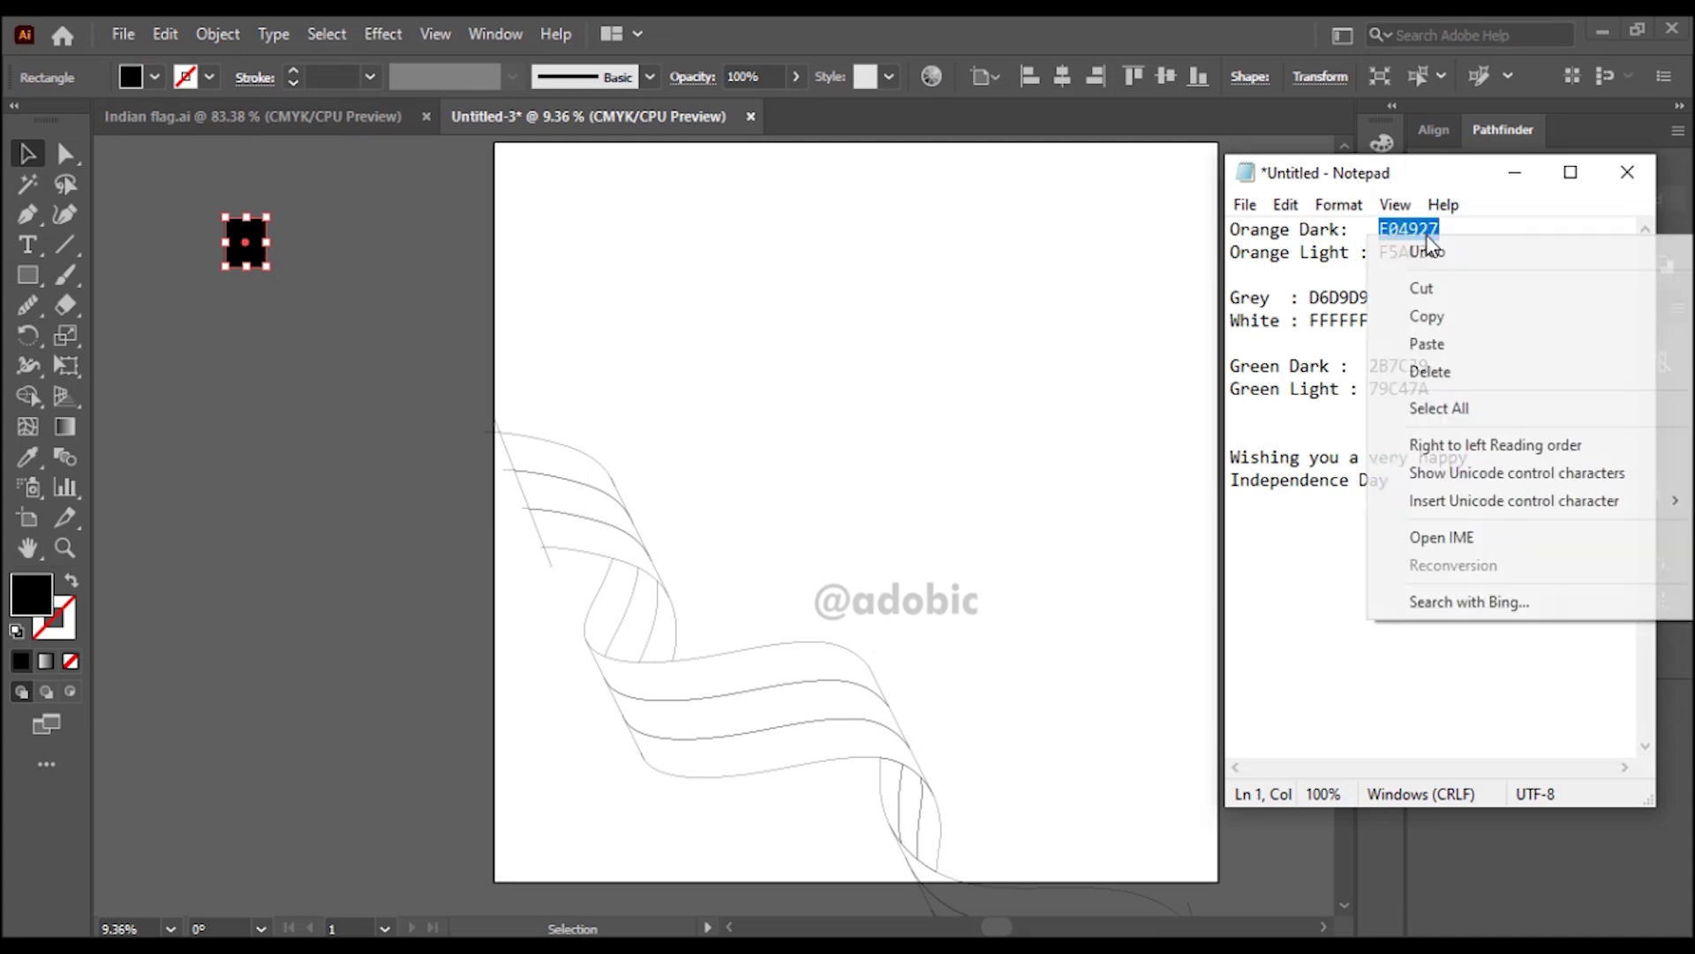
click(1448, 316)
click(248, 255)
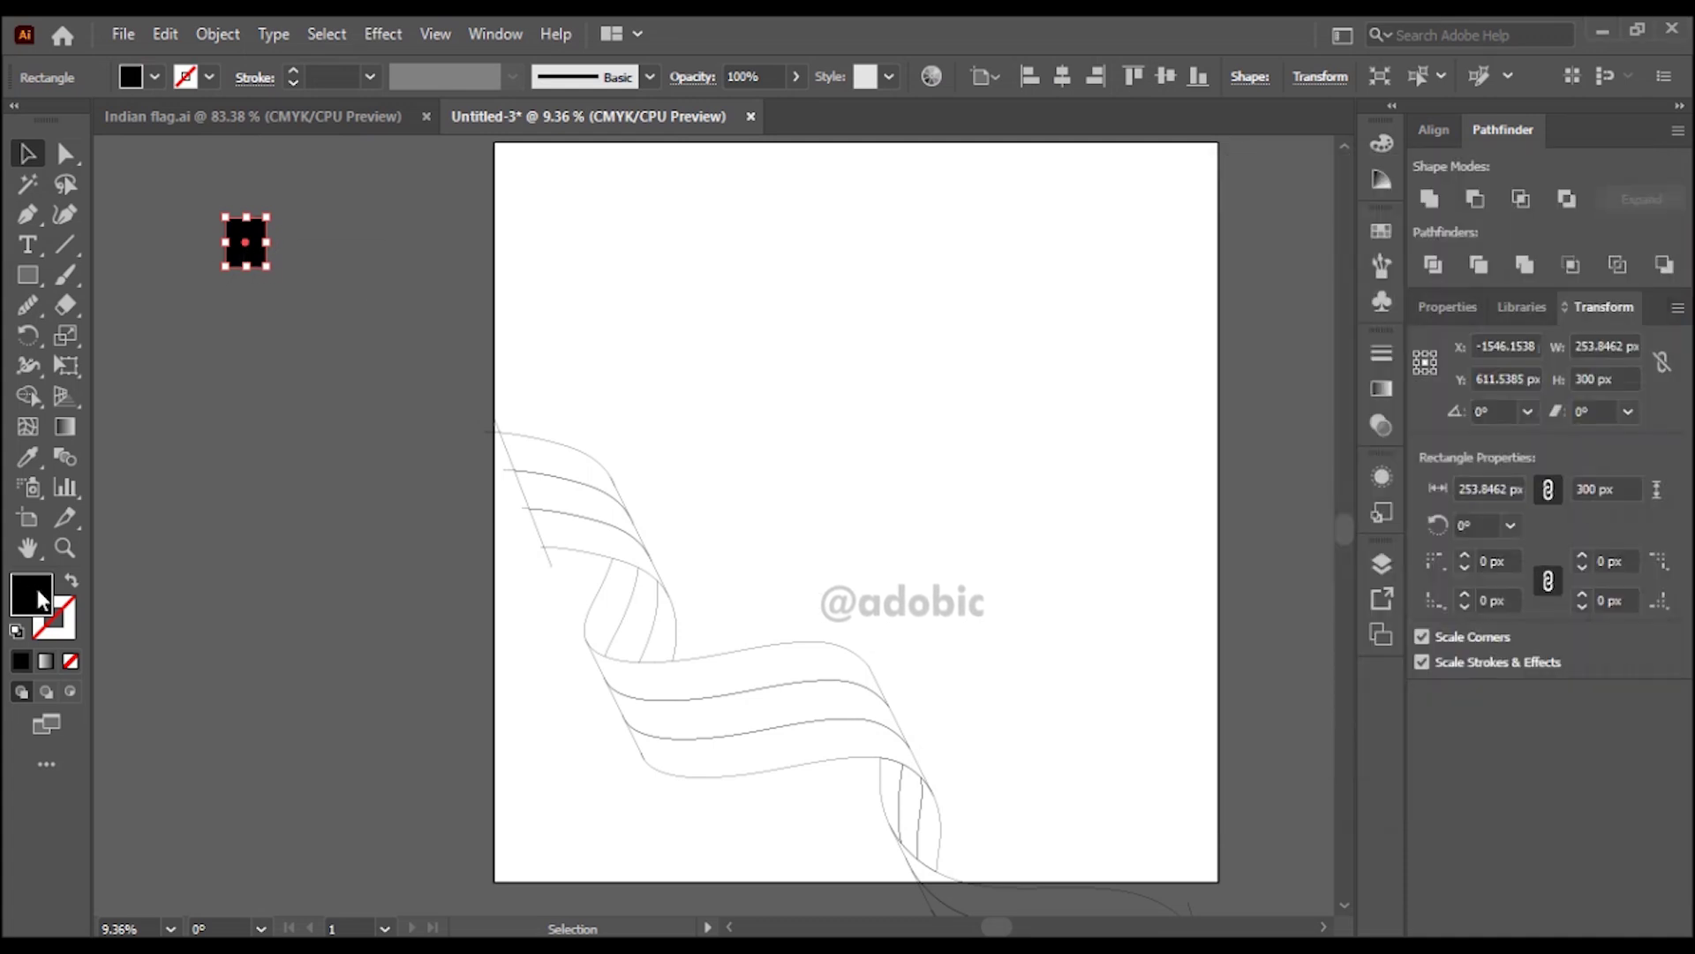
double_click(32, 593)
right_click(1296, 647)
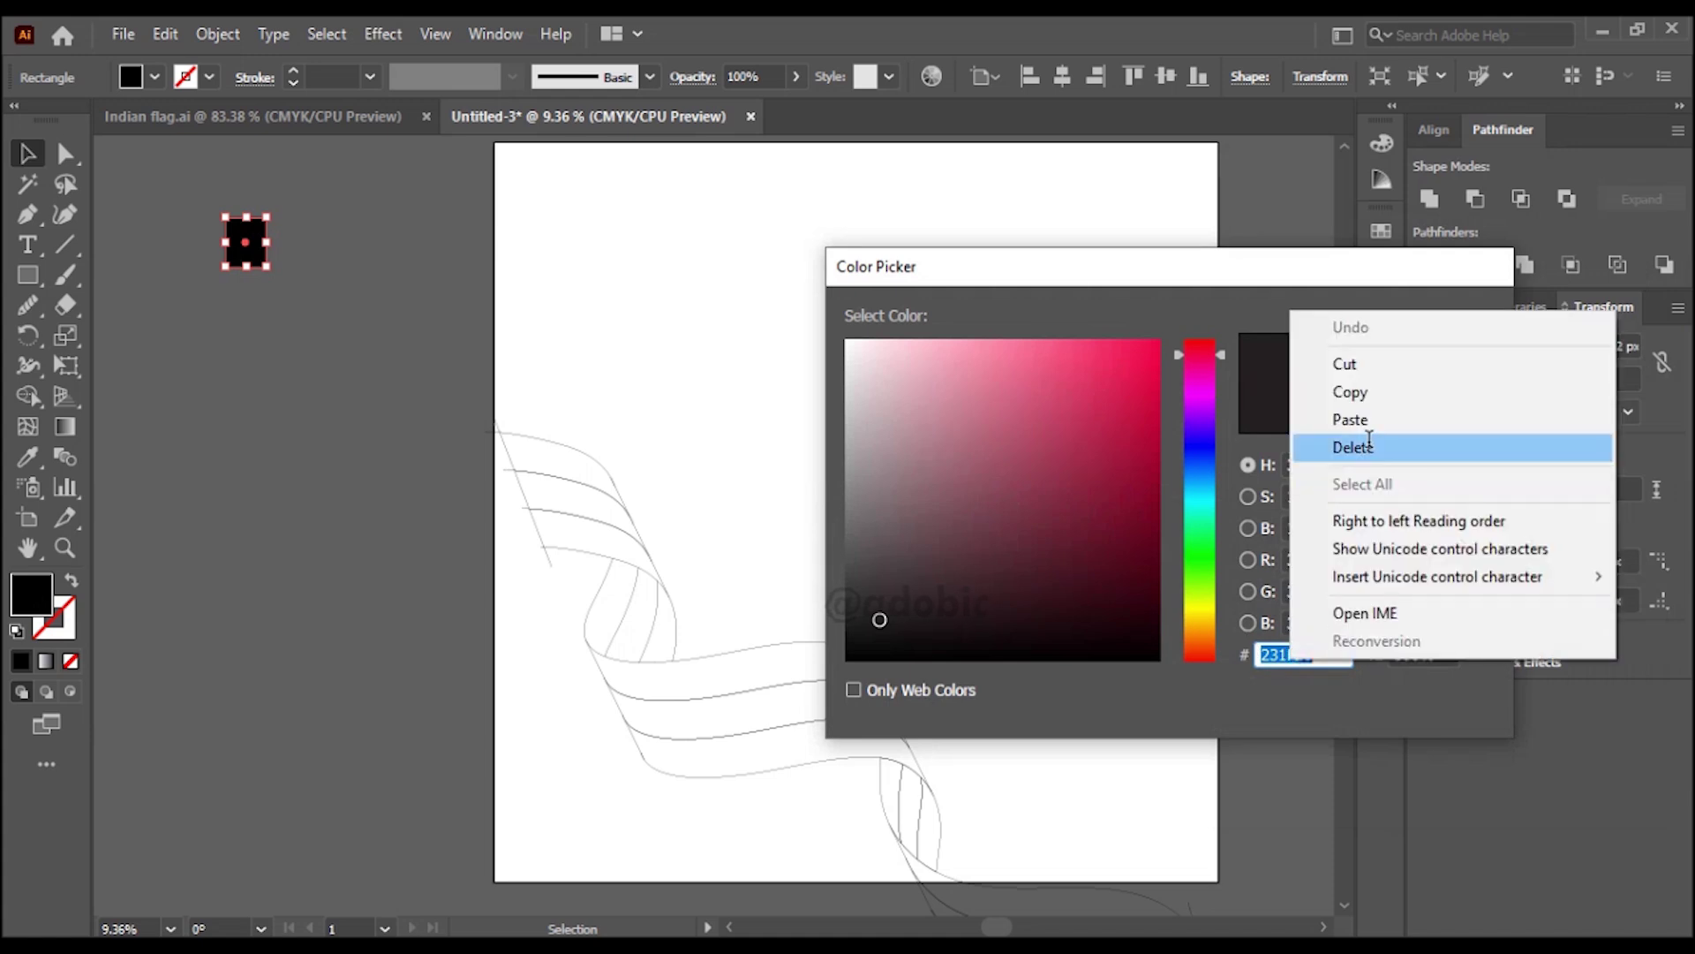
click(1379, 422)
click(1434, 356)
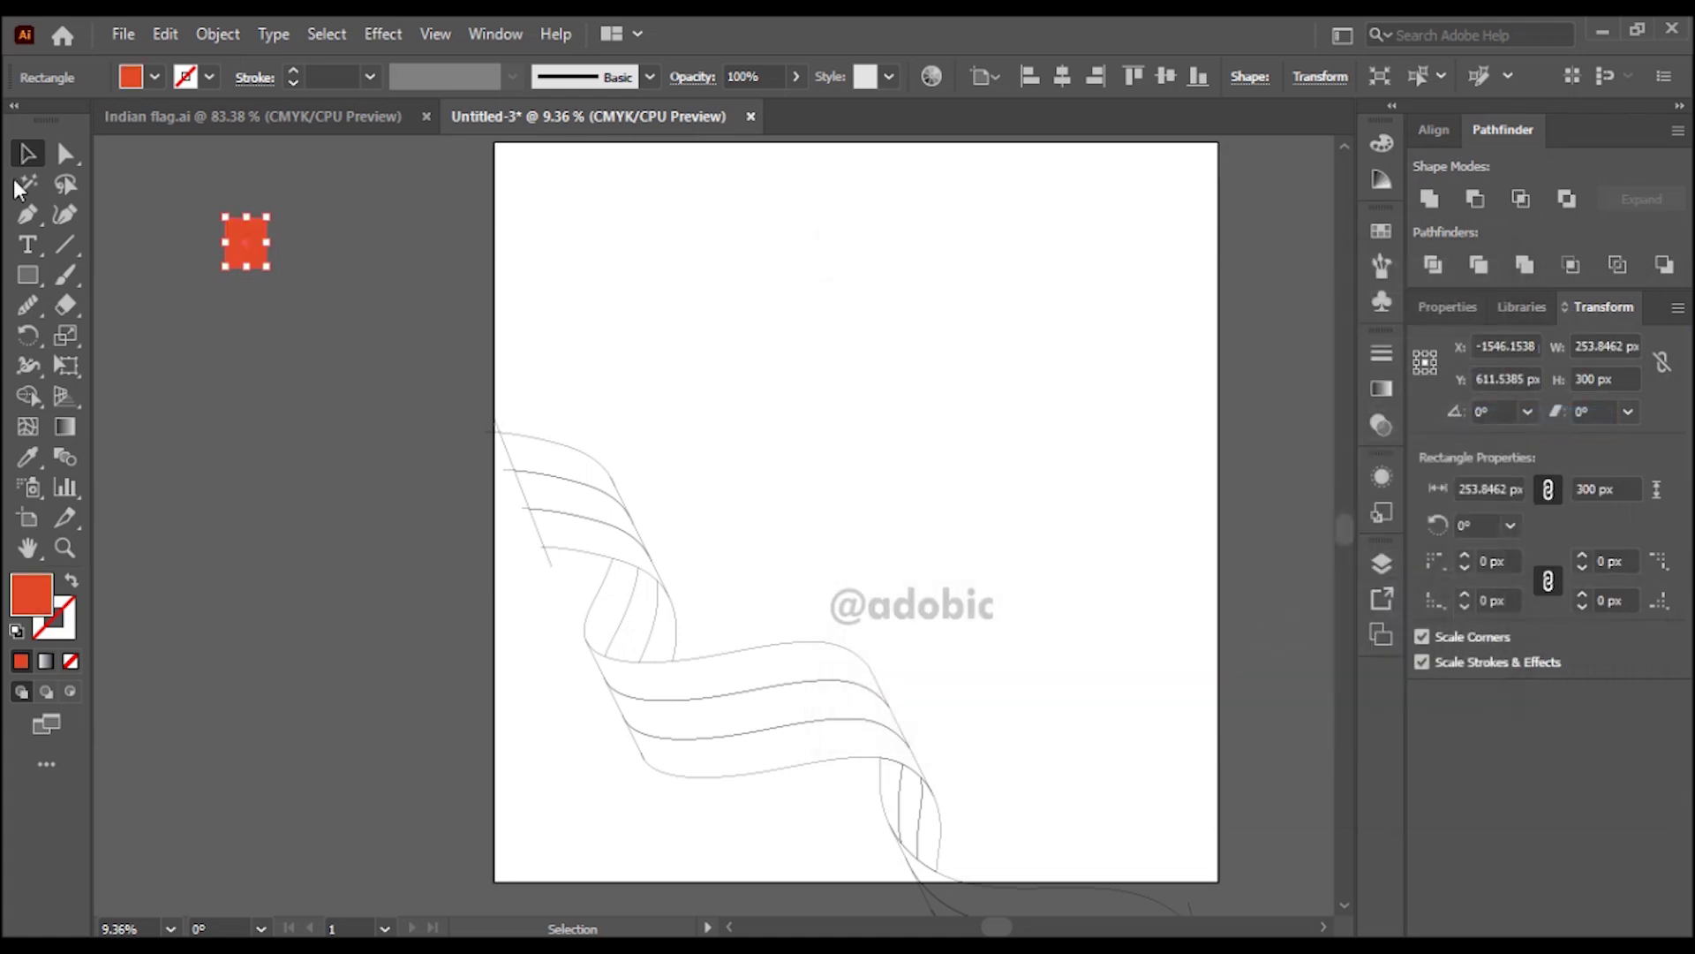
- Duplicate the orange swatch beside itself and fill the copy with the light orange code F5AC30 from Notepad
drag(243, 249, 346, 254)
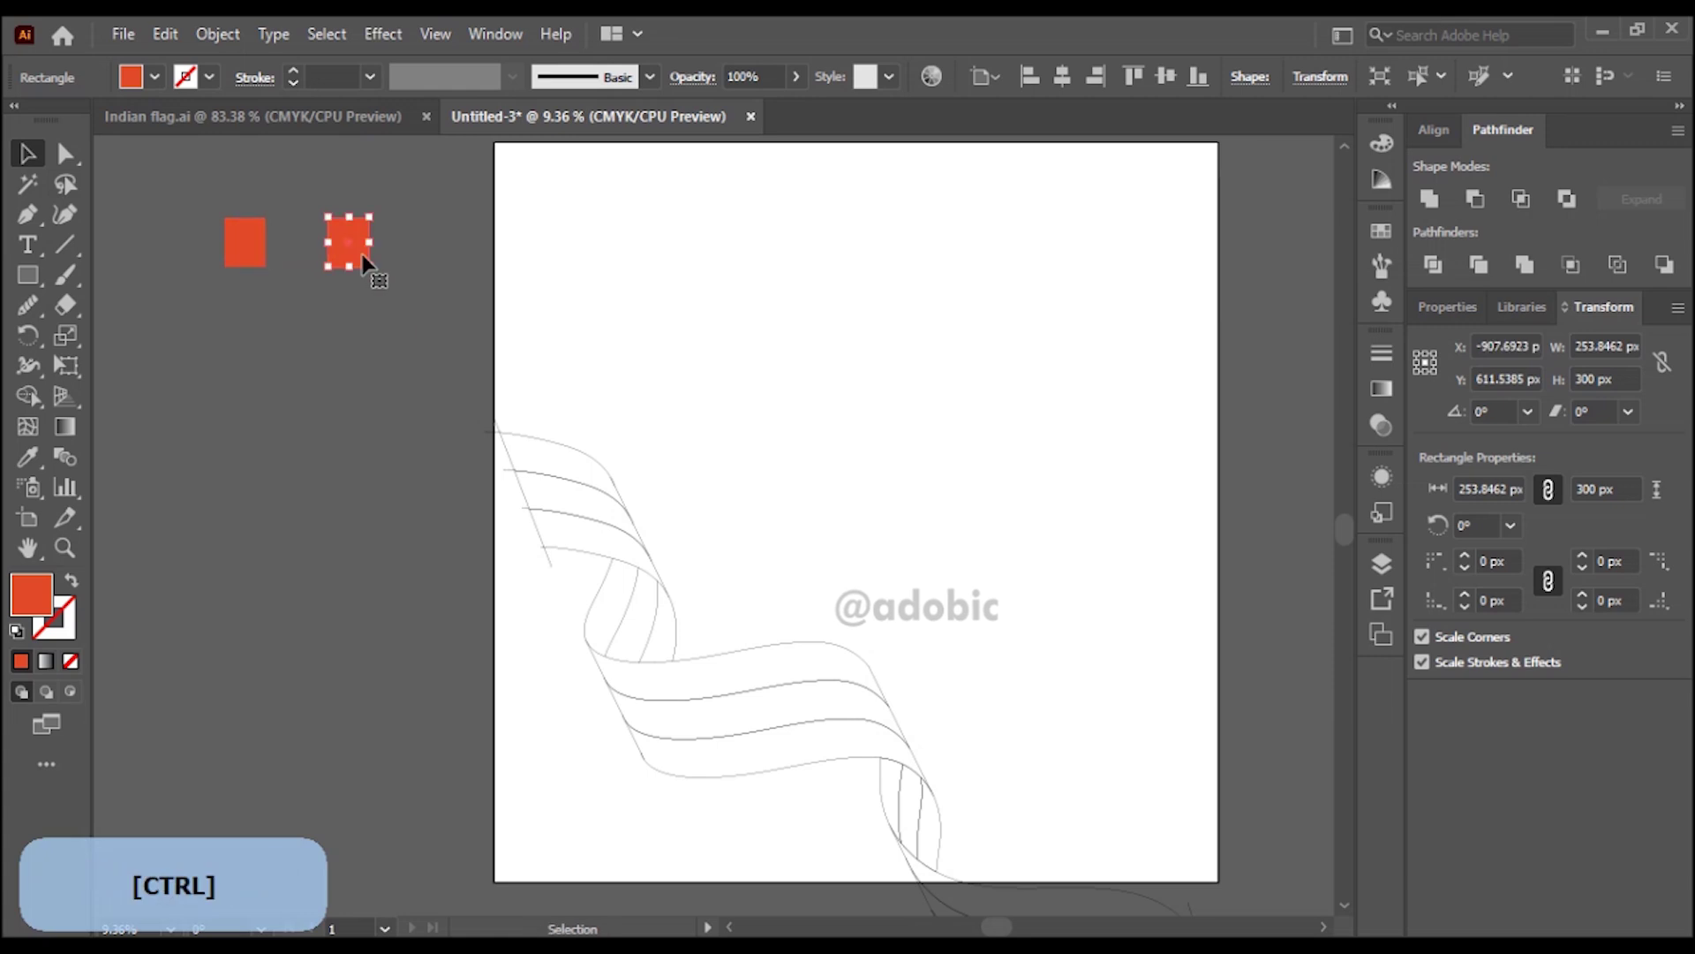
key(alt+Tab)
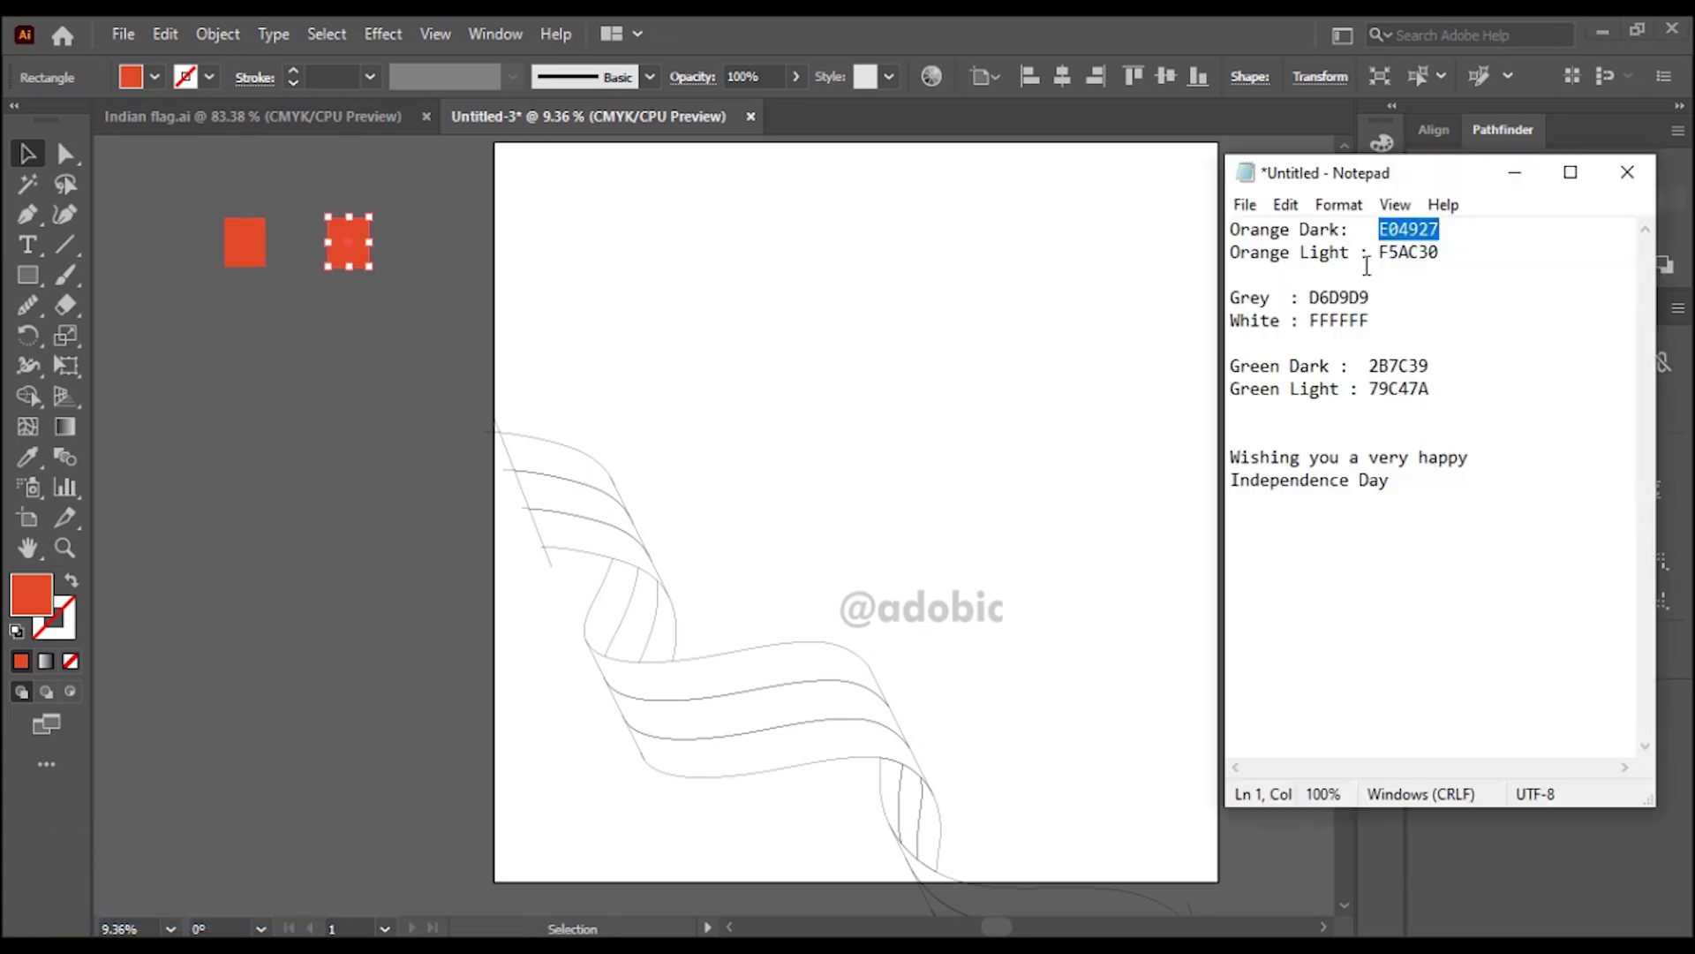
right_click(1395, 254)
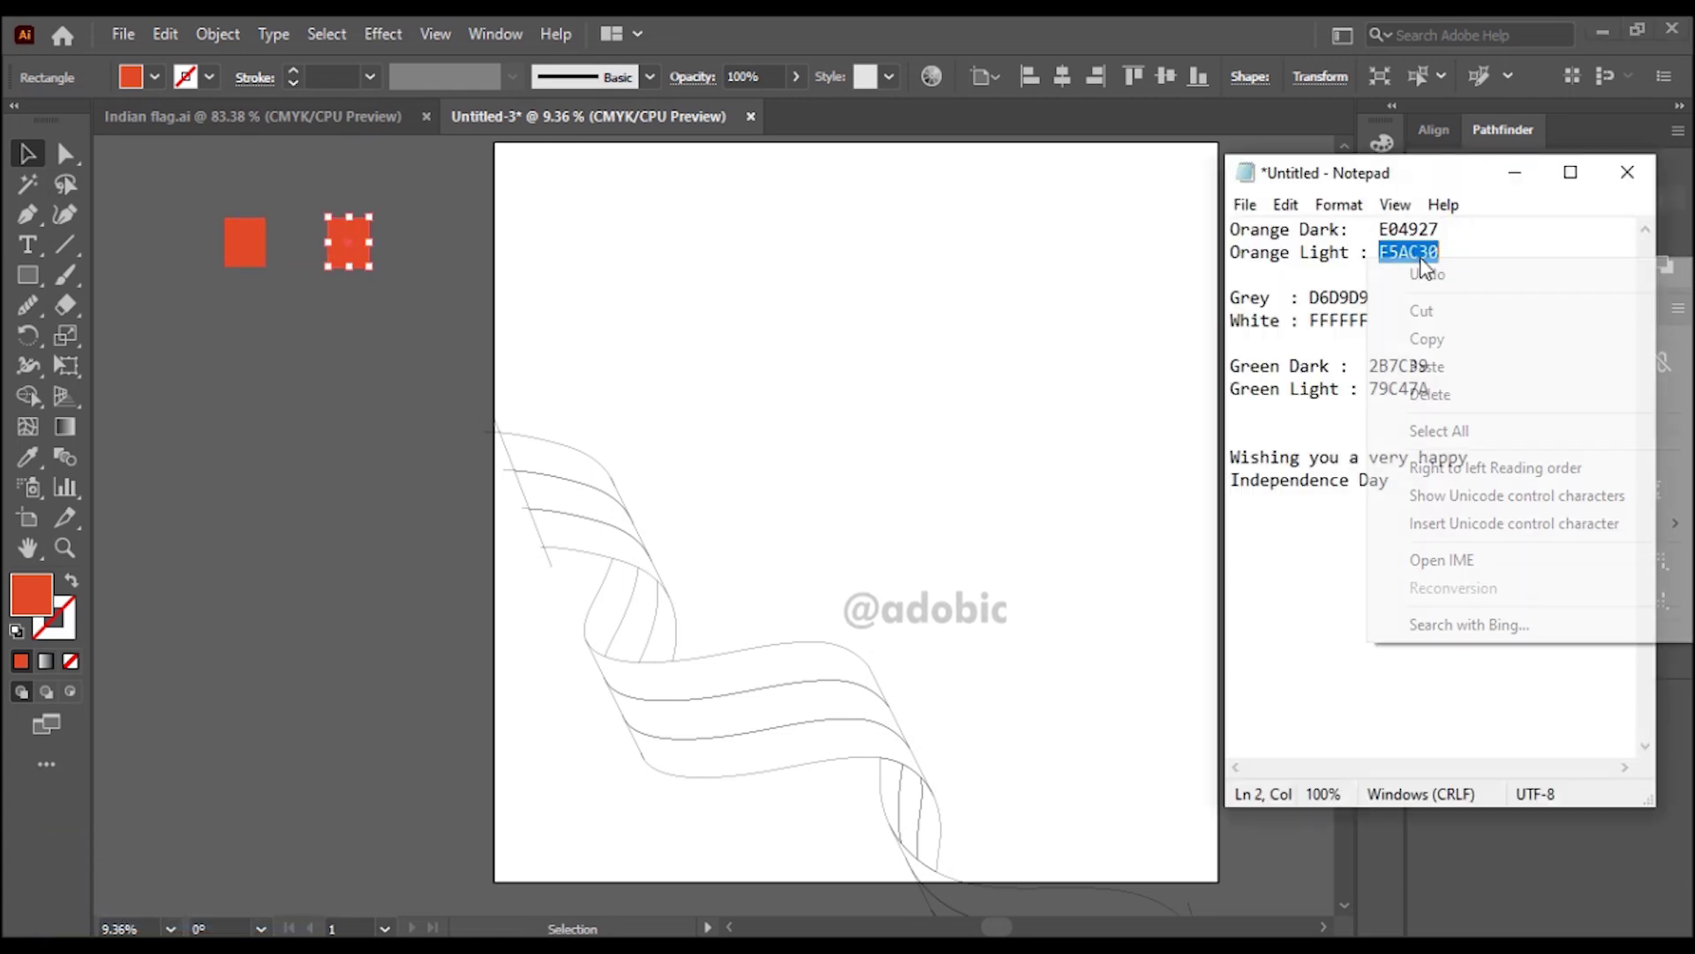
click(1439, 336)
click(335, 254)
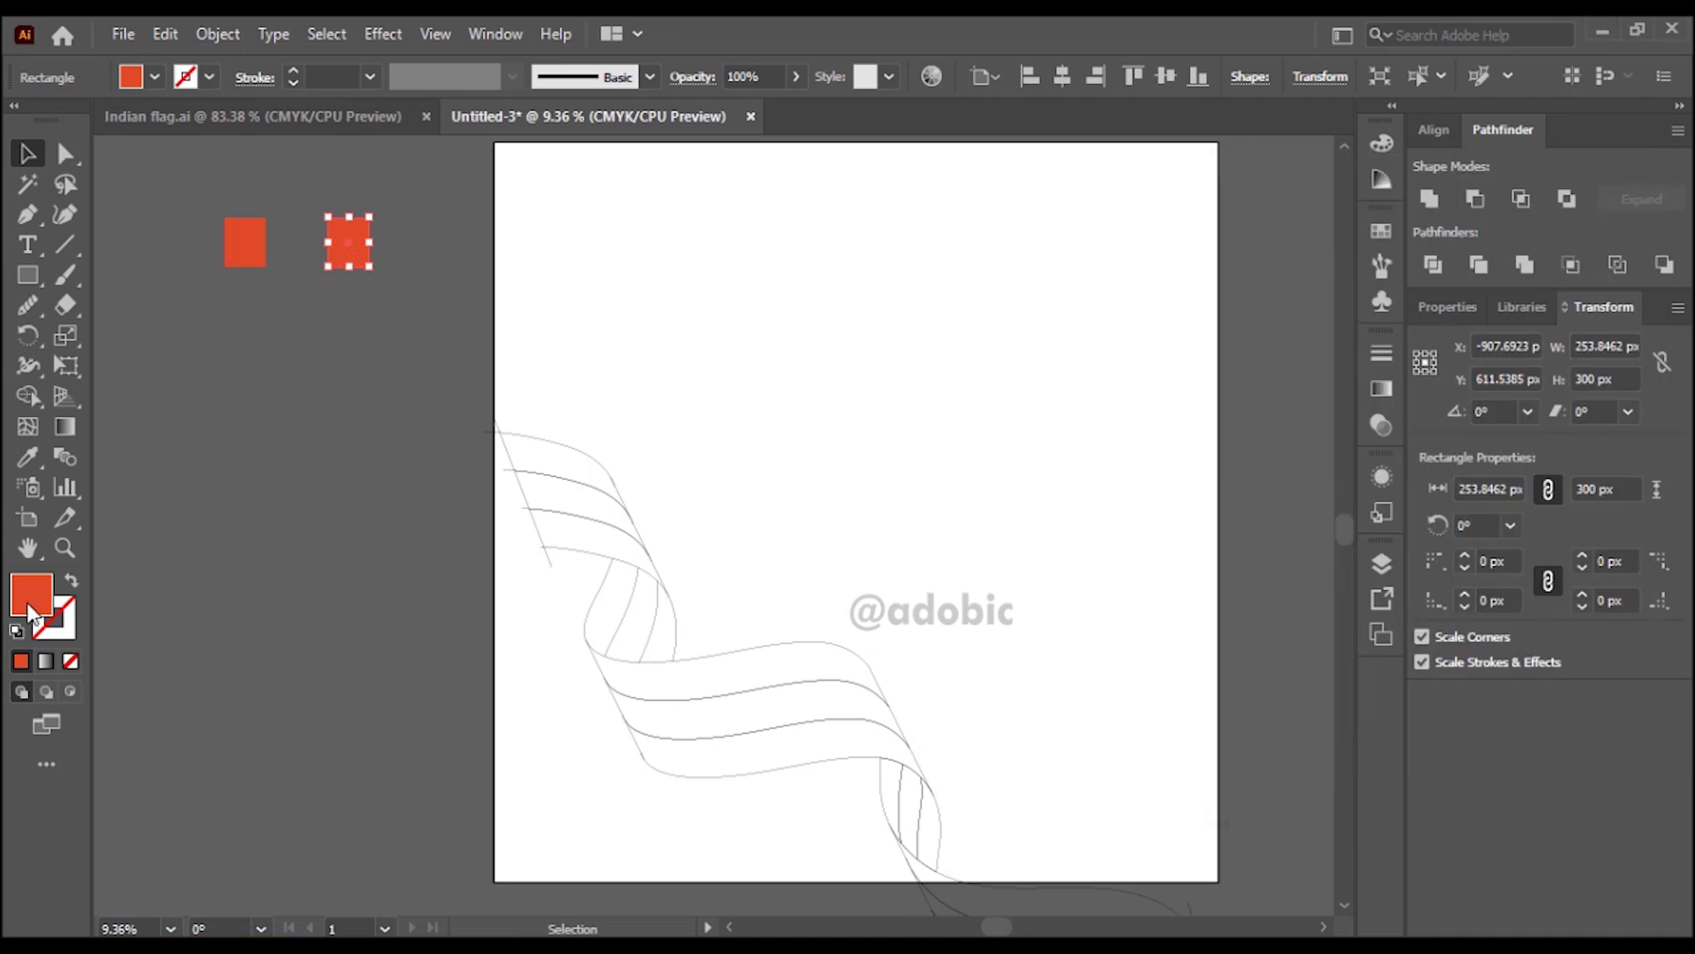
double_click(31, 616)
right_click(1280, 654)
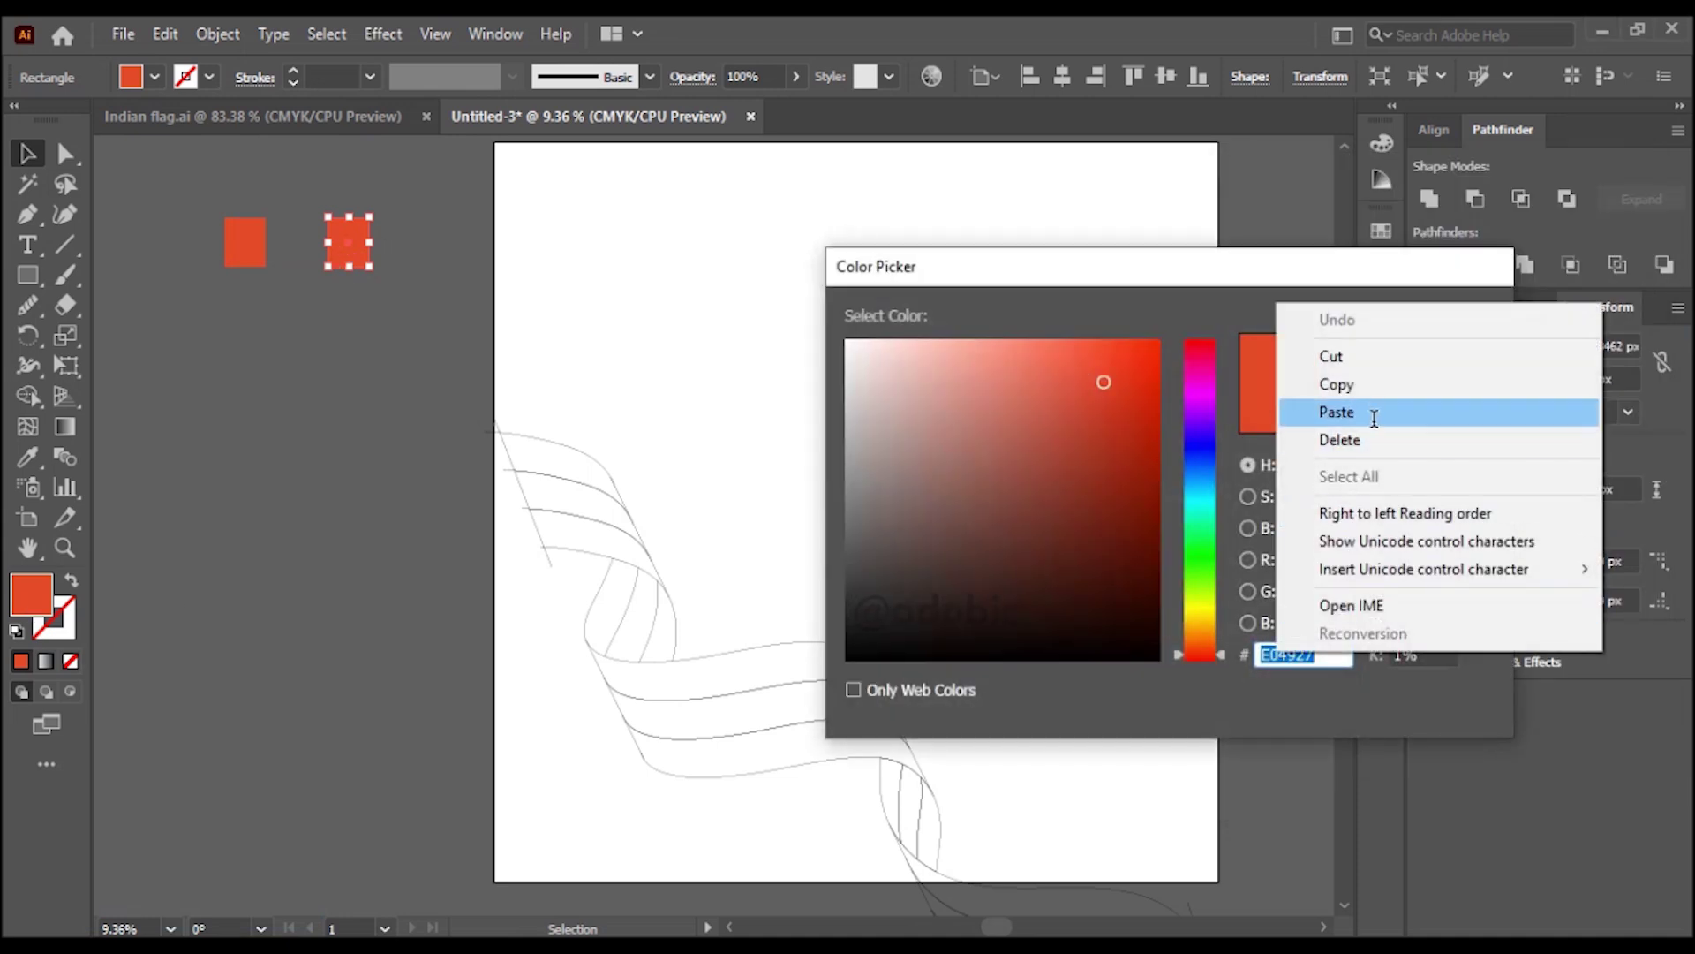
click(1336, 412)
click(1444, 352)
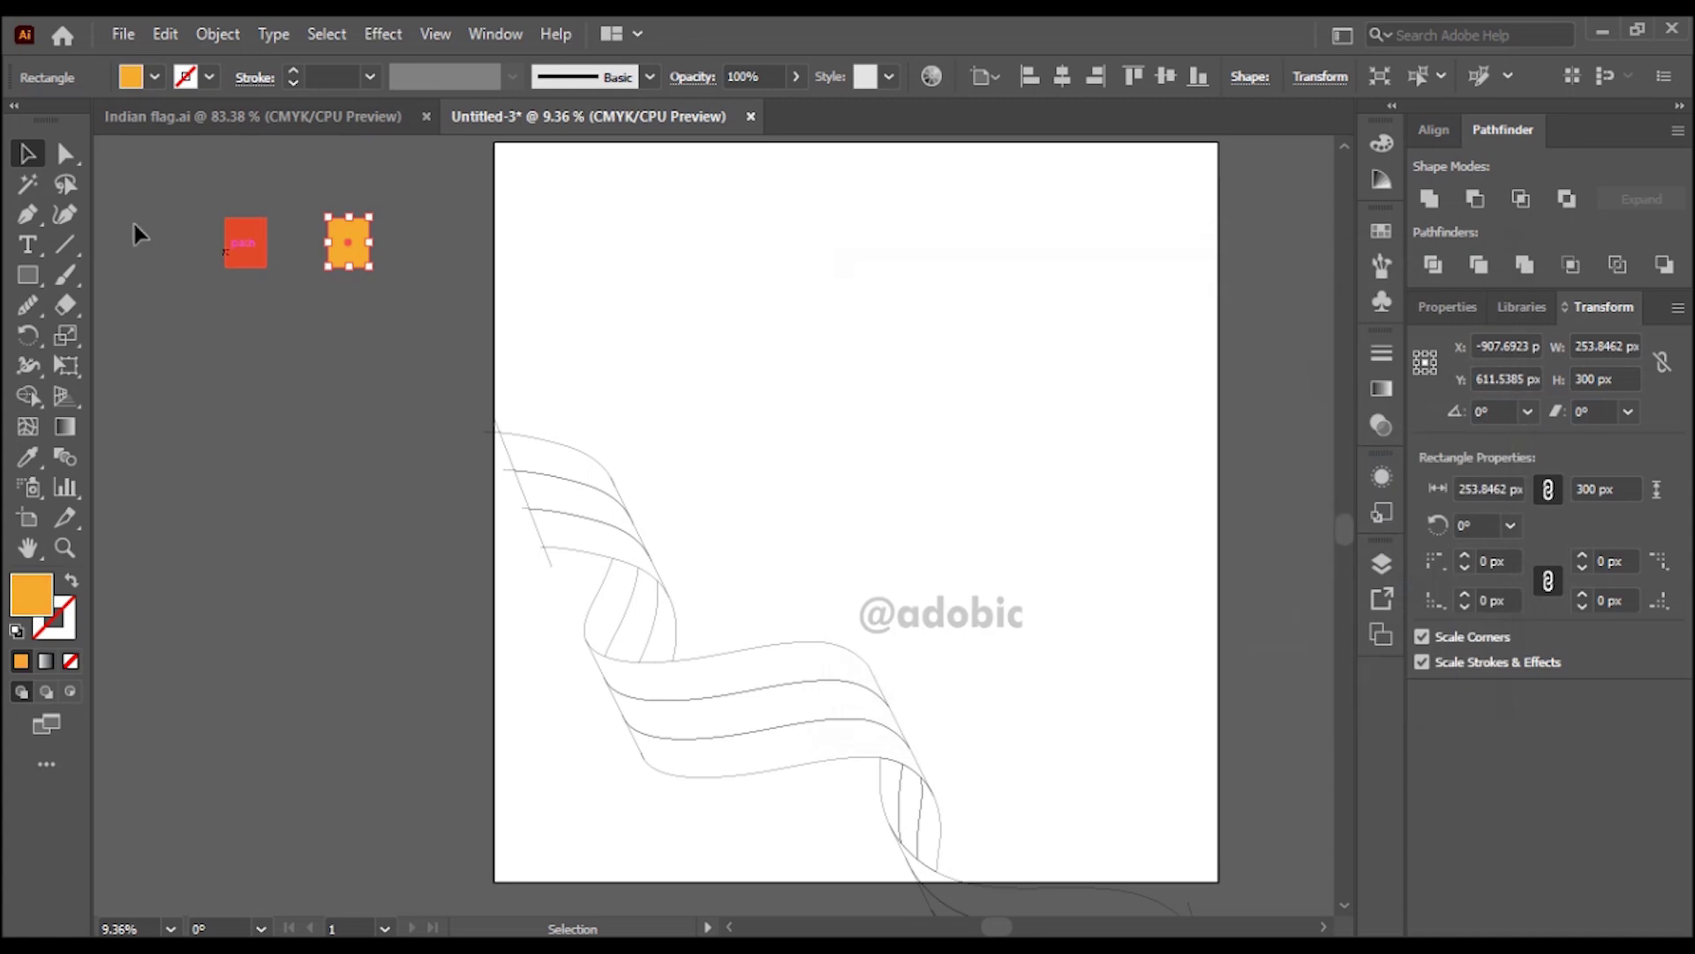
- Duplicate both orange swatches below as a second row and fill its first swatch with the grey code D6D9D9 from Notepad
drag(393, 310, 231, 227)
drag(369, 265, 371, 383)
click(244, 357)
key(alt+Tab)
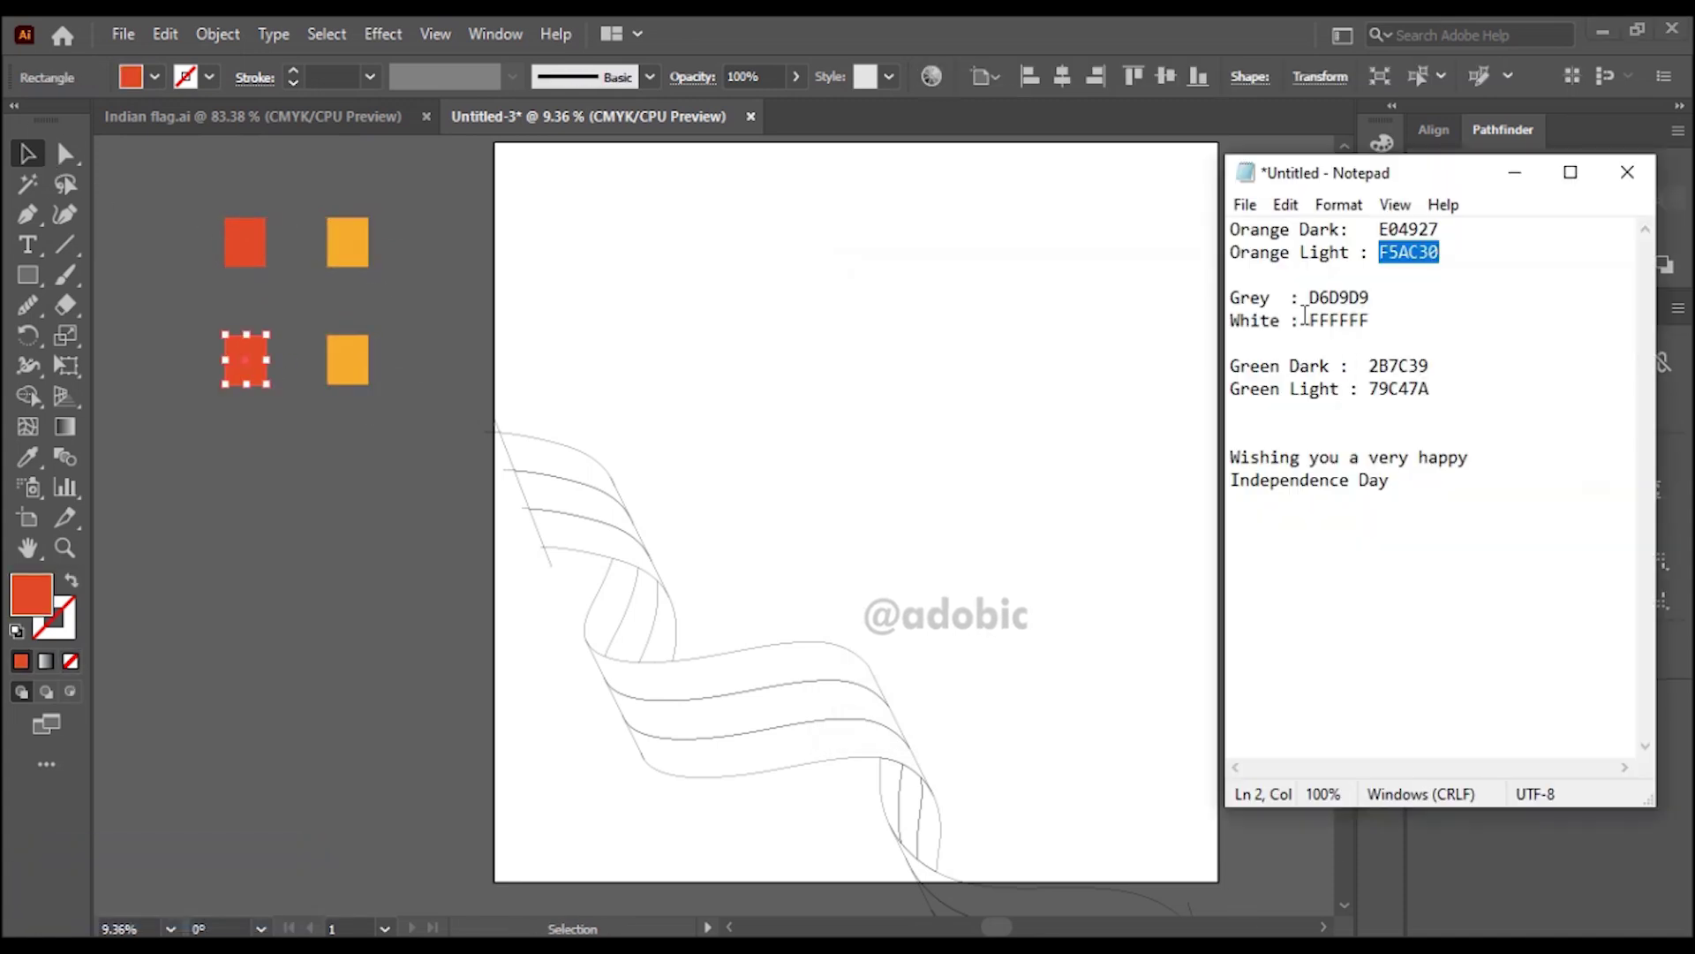
drag(1310, 299, 1368, 299)
right_click(1359, 297)
click(1418, 377)
double_click(31, 595)
right_click(1280, 654)
click(1336, 412)
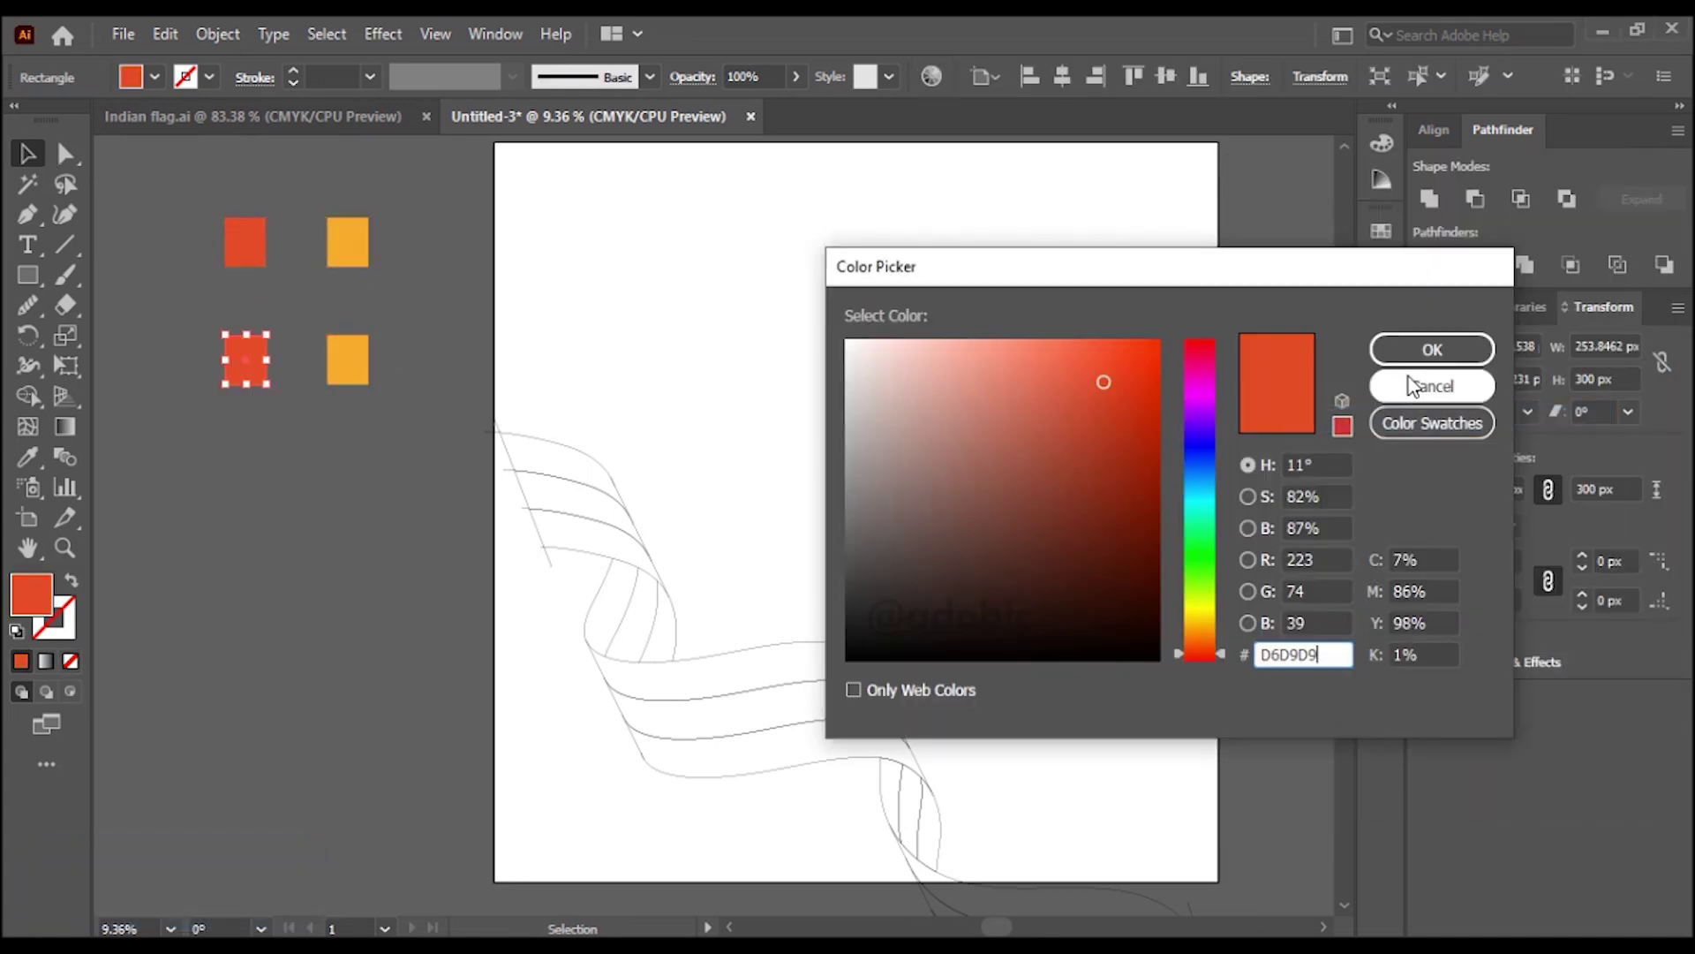
click(1431, 364)
- Fill the second swatch of the second row with white, FFFFFF
click(344, 373)
double_click(31, 595)
text(ffffff)
key(Return)
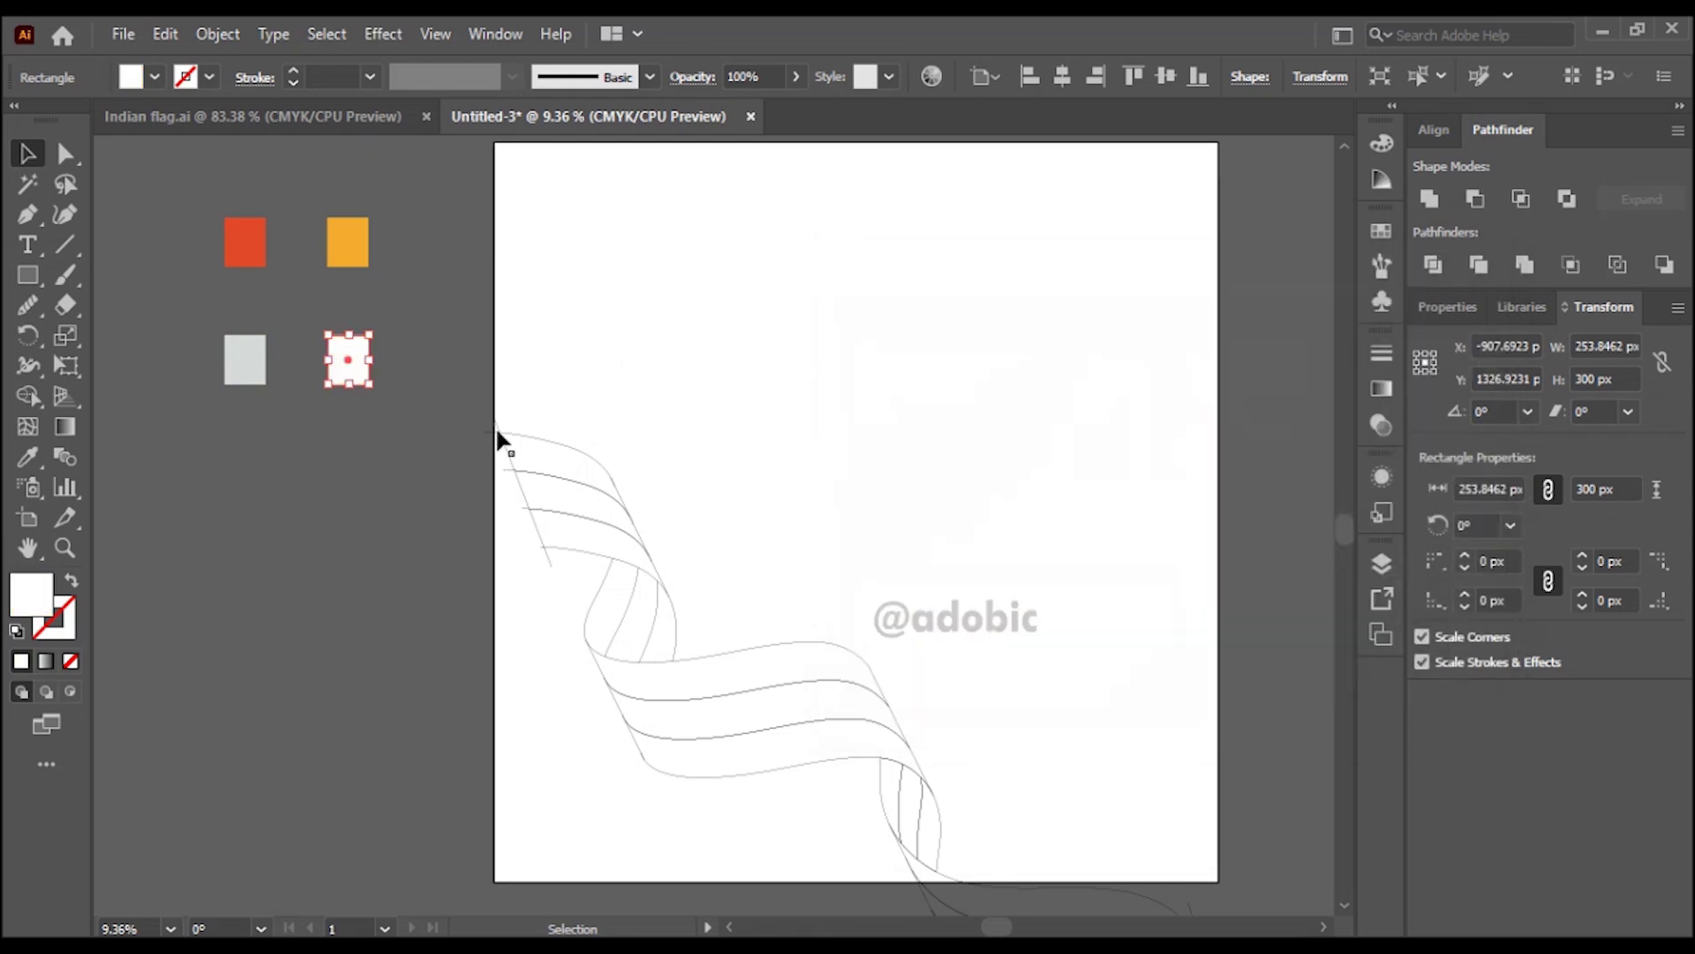
click(495, 425)
- Duplicate the orange pair below as a third row and fill its first swatch with the dark green code 2B7C39 from Notepad
drag(367, 262, 372, 262)
drag(368, 264, 372, 500)
click(245, 478)
double_click(31, 596)
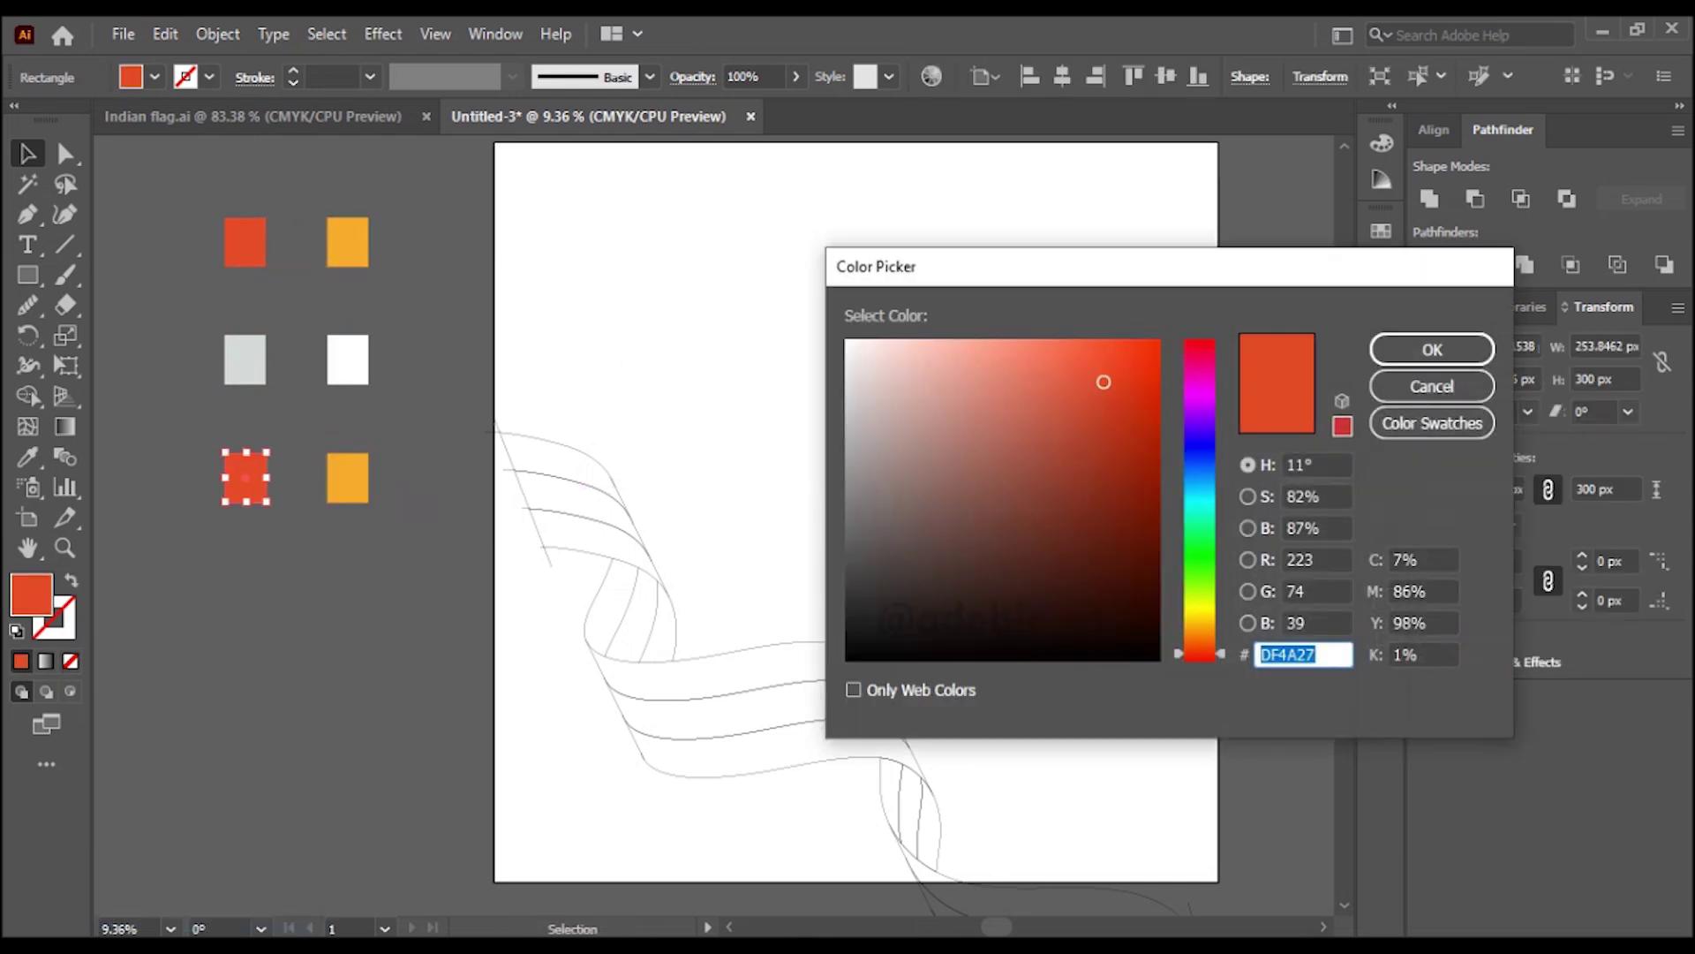
key(alt+Tab)
double_click(1387, 365)
right_click(1374, 366)
click(1423, 443)
key(alt+Tab)
key(ctrl+v)
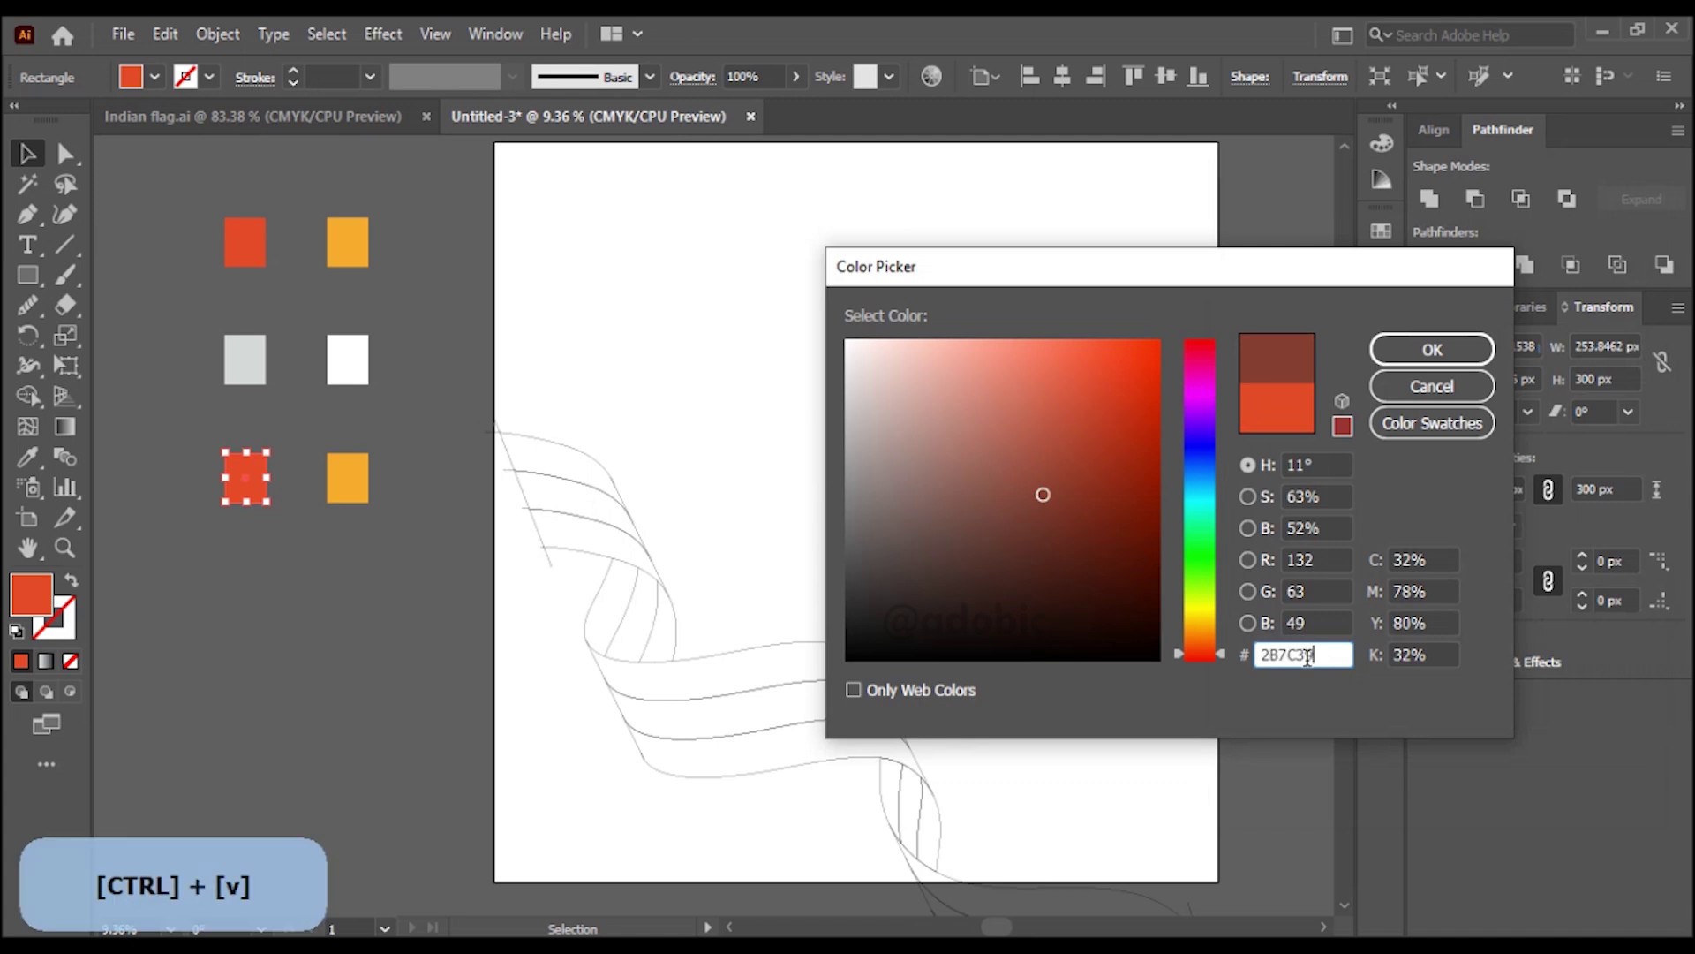
key(Return)
- Try to fill the third row's second swatch with the light green code 79C47A from Notepad
click(347, 477)
key(alt+Tab)
double_click(1400, 385)
key(ctrl+c)
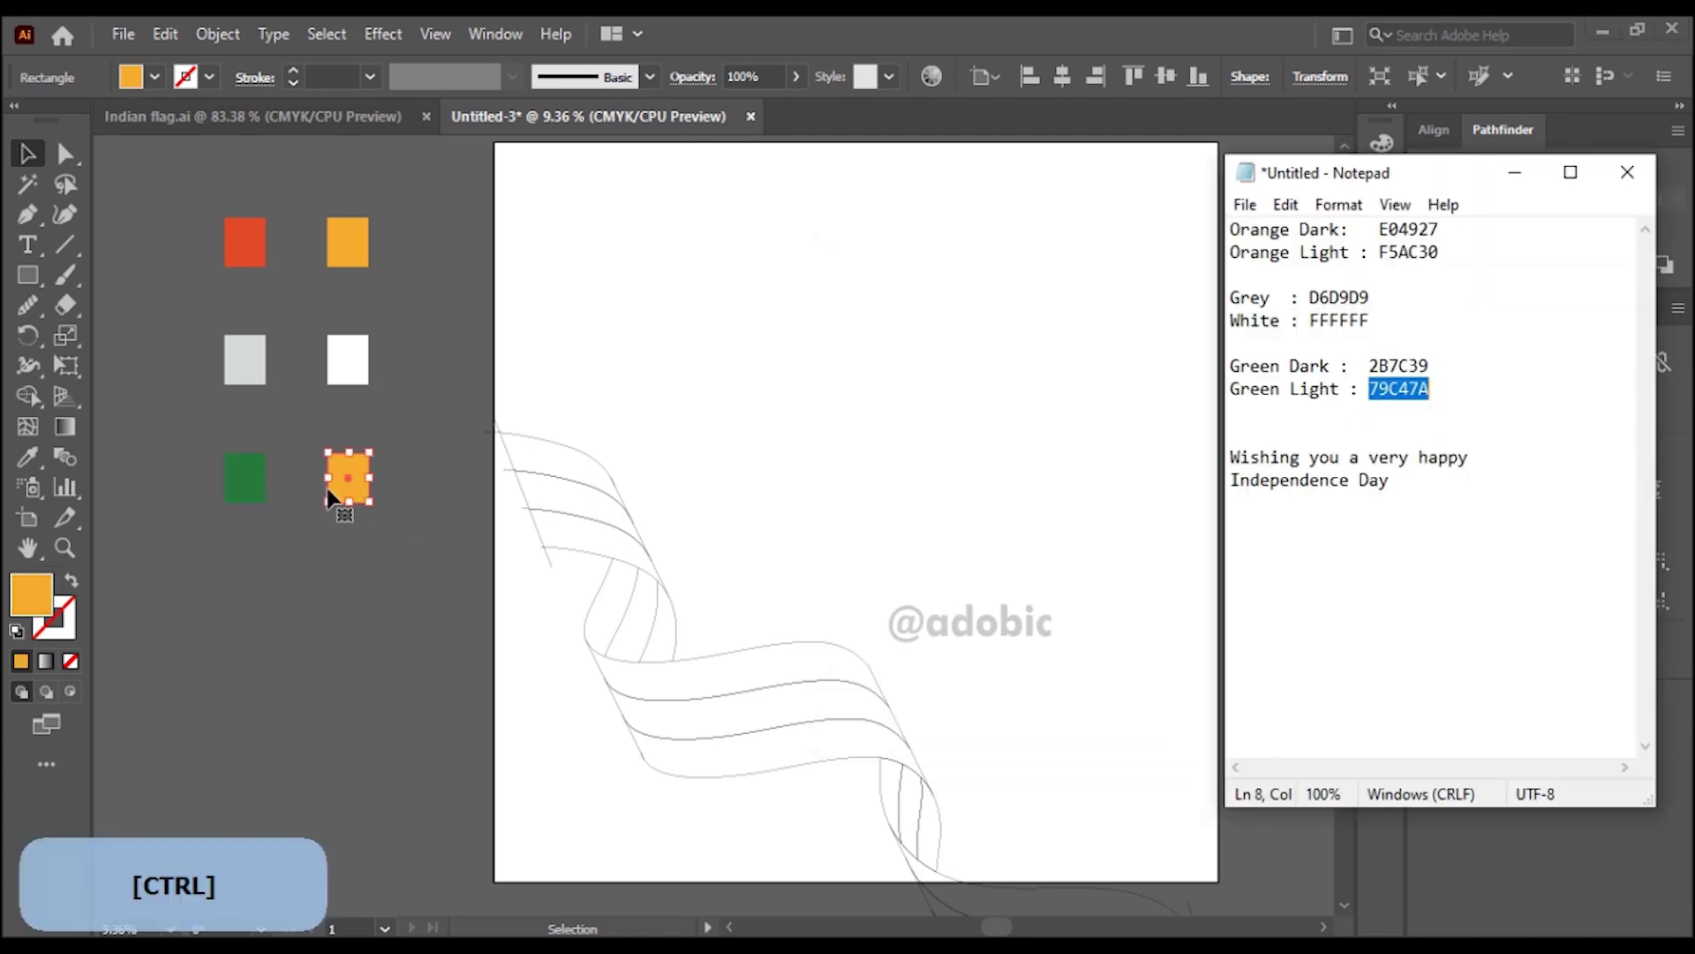
key(alt+Tab)
double_click(31, 595)
key(ctrl+v)
click(1404, 381)
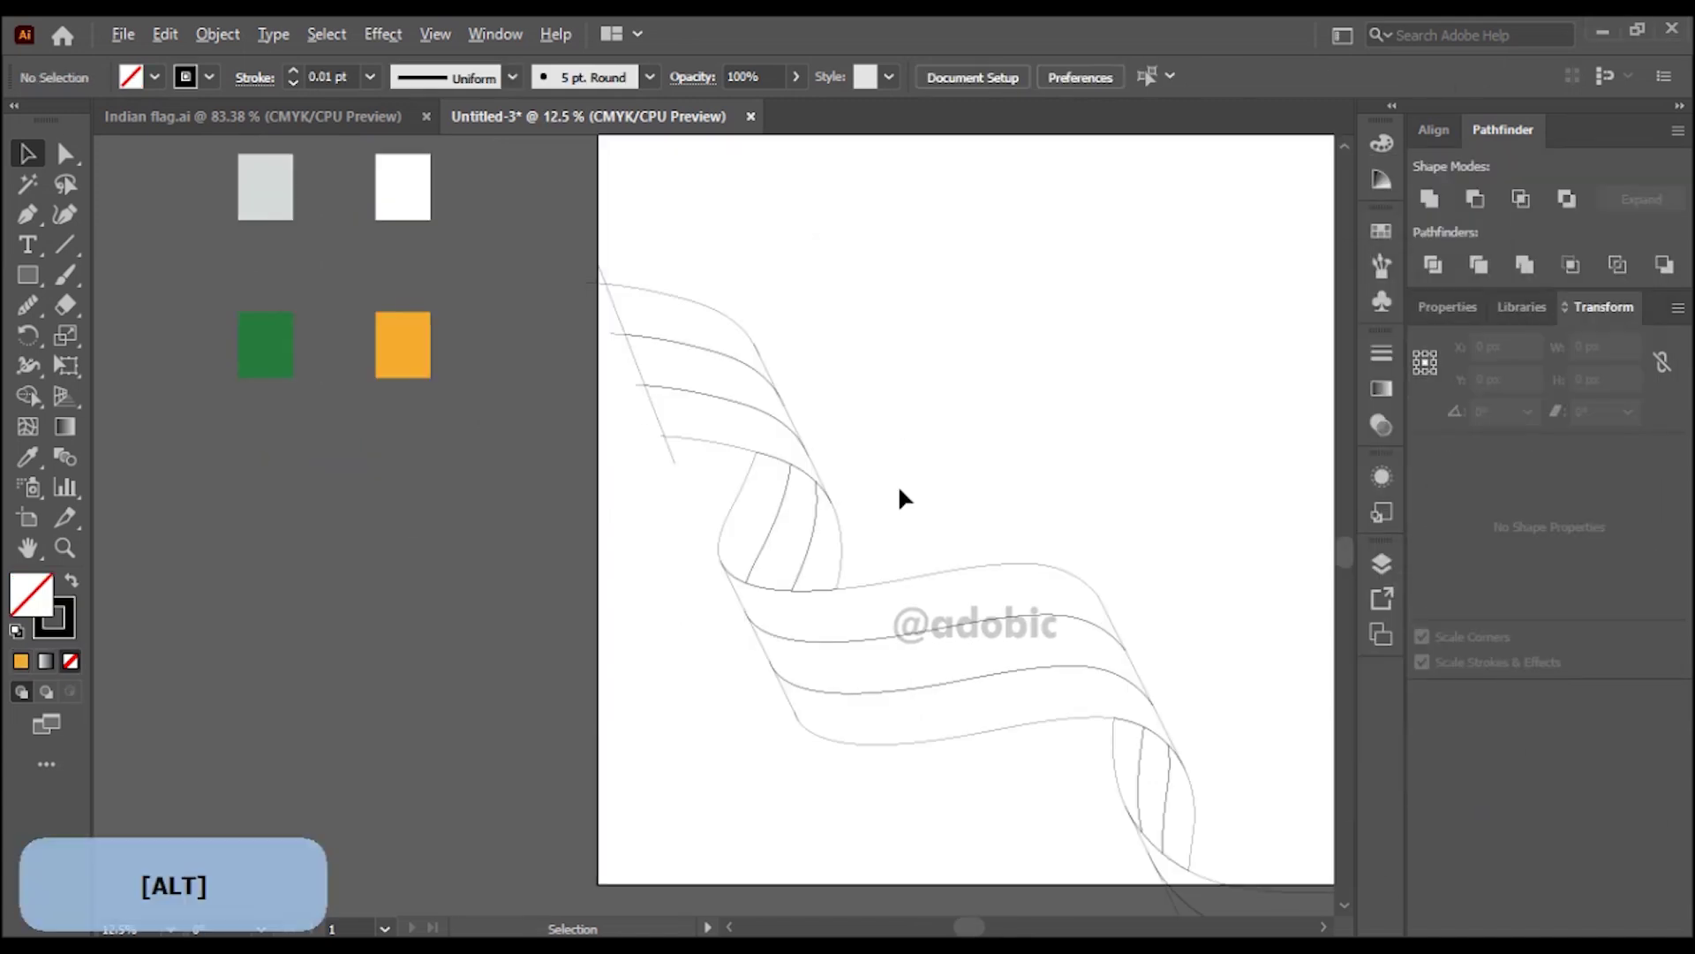
- Select all five shapes of the ribbon's upper band and fill them with a linear gradient
scroll(875, 487, down, 1)
drag(838, 441, 796, 498)
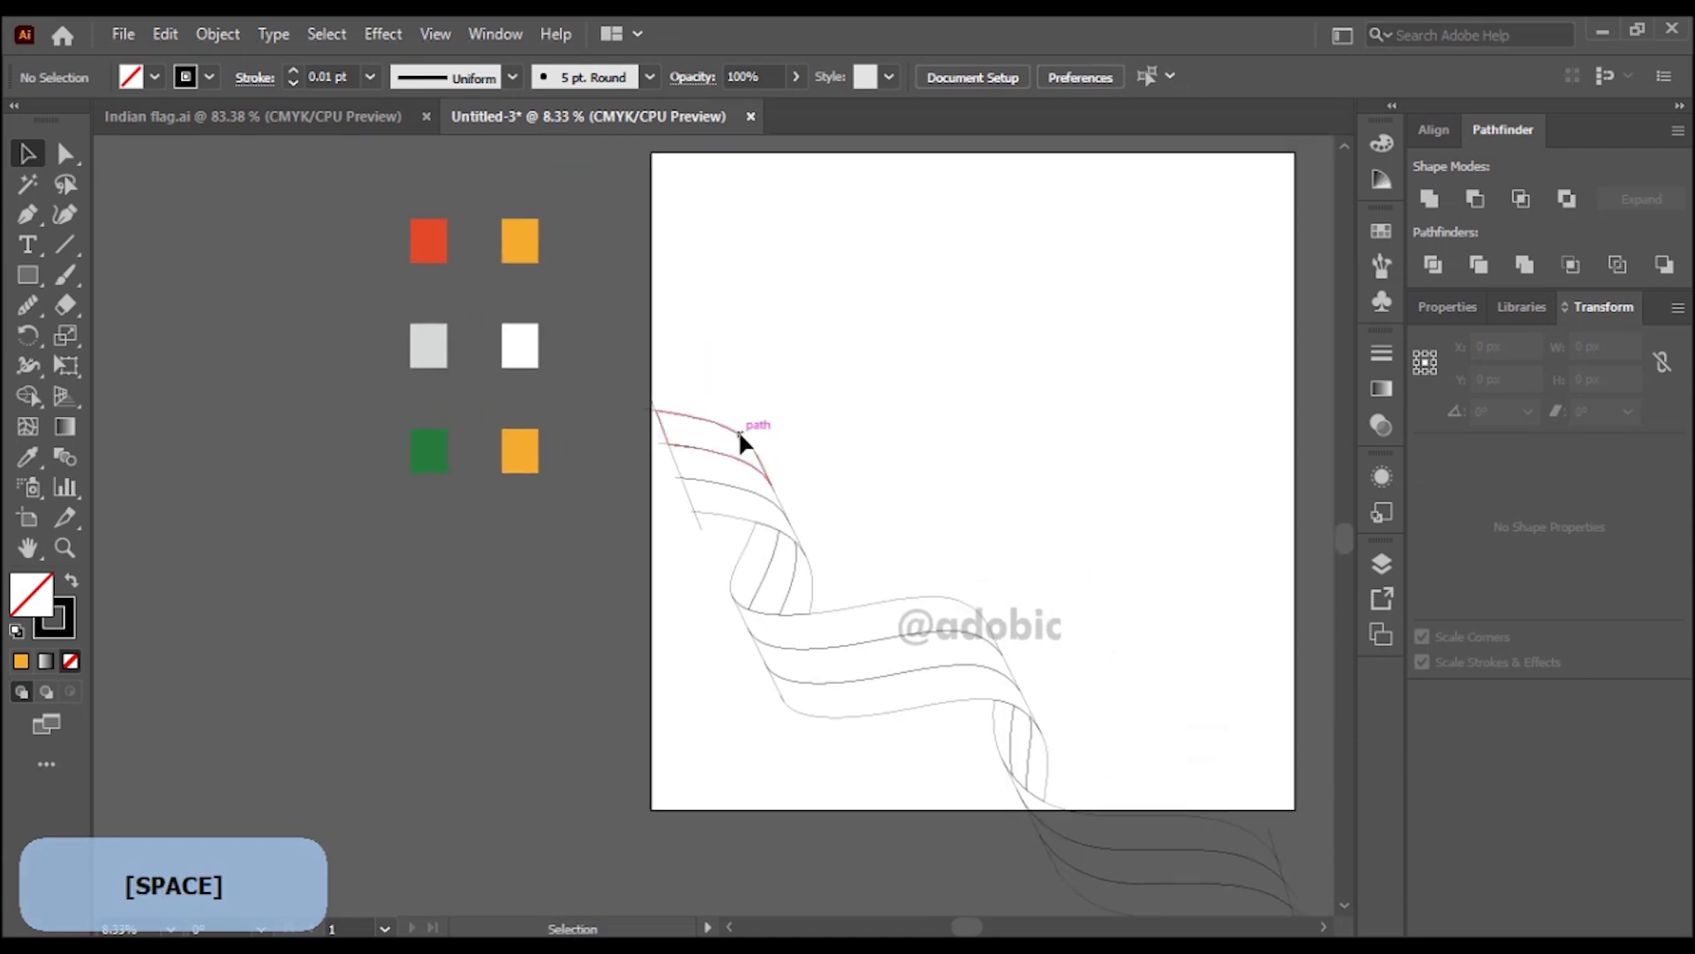
click(741, 434)
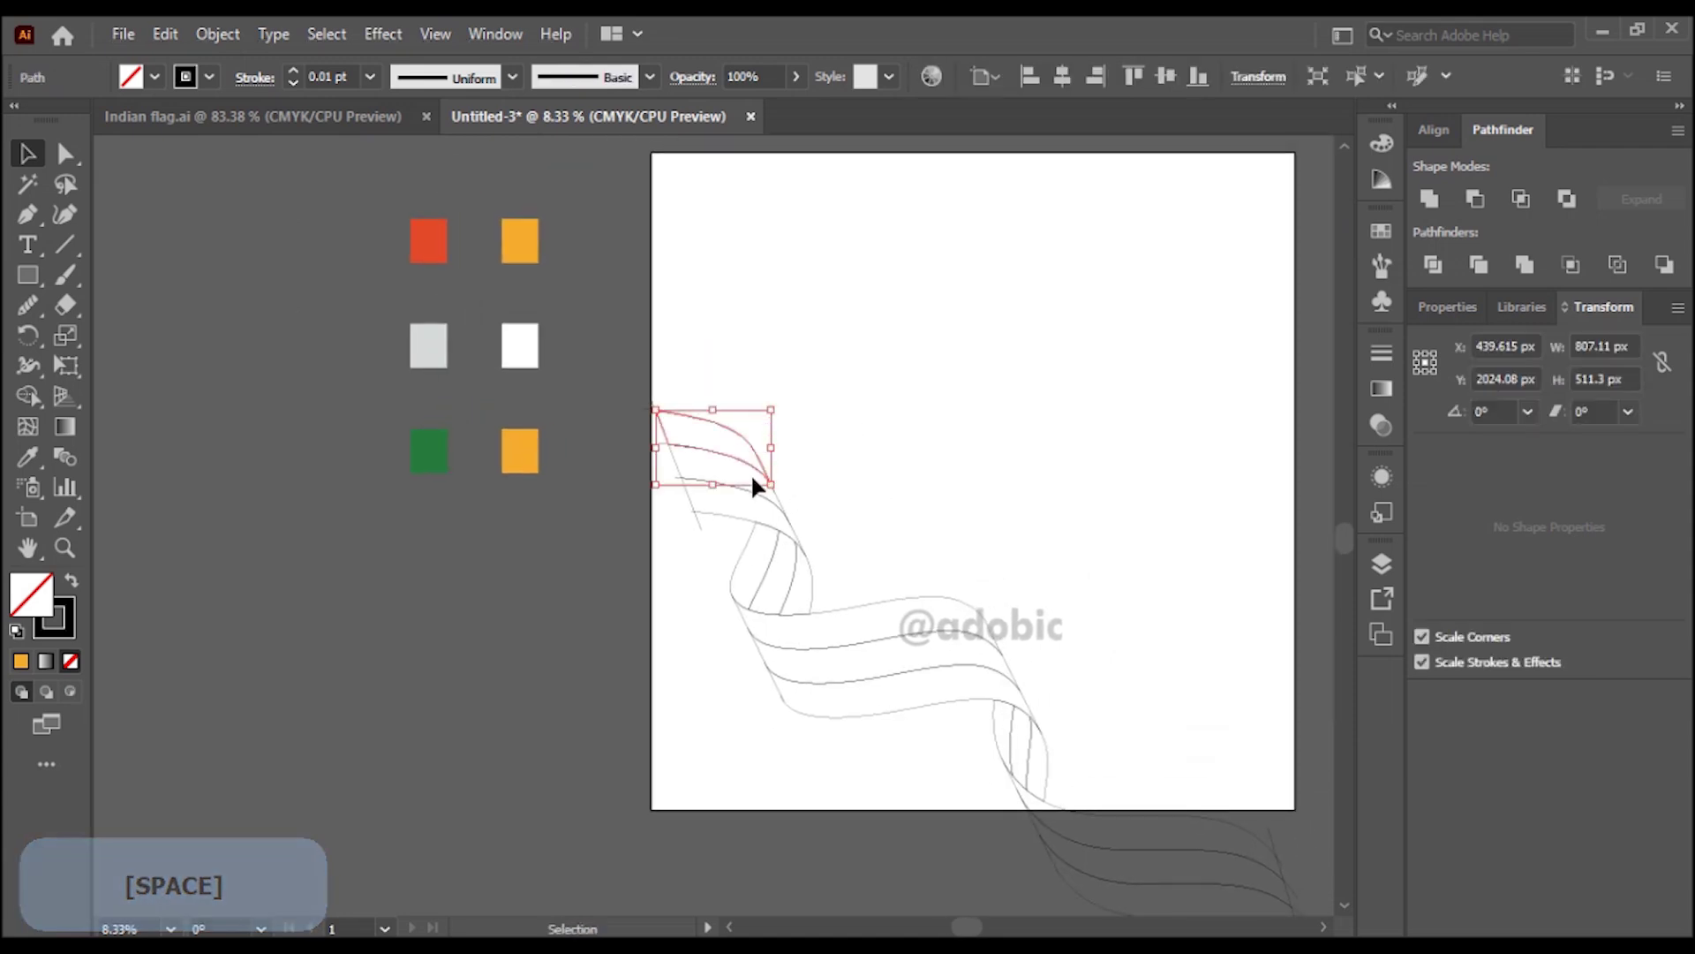
shift+click(740, 562)
shift+click(1020, 625)
shift+click(1012, 768)
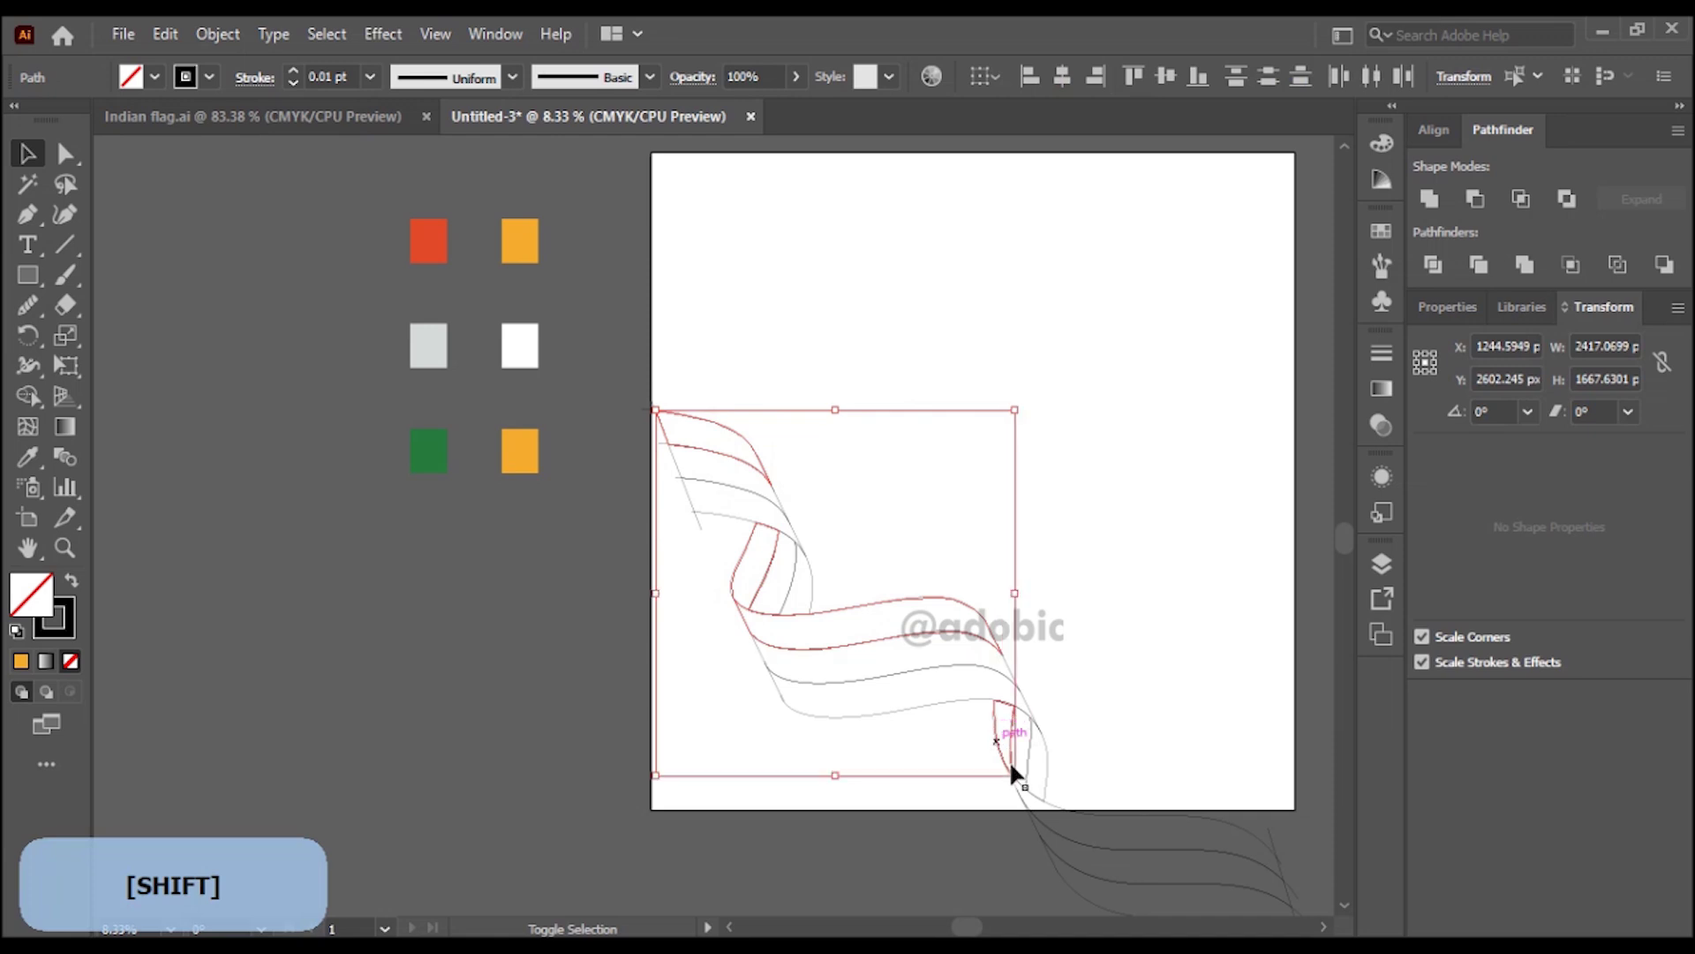
shift+click(1084, 814)
drag(1020, 625, 929, 562)
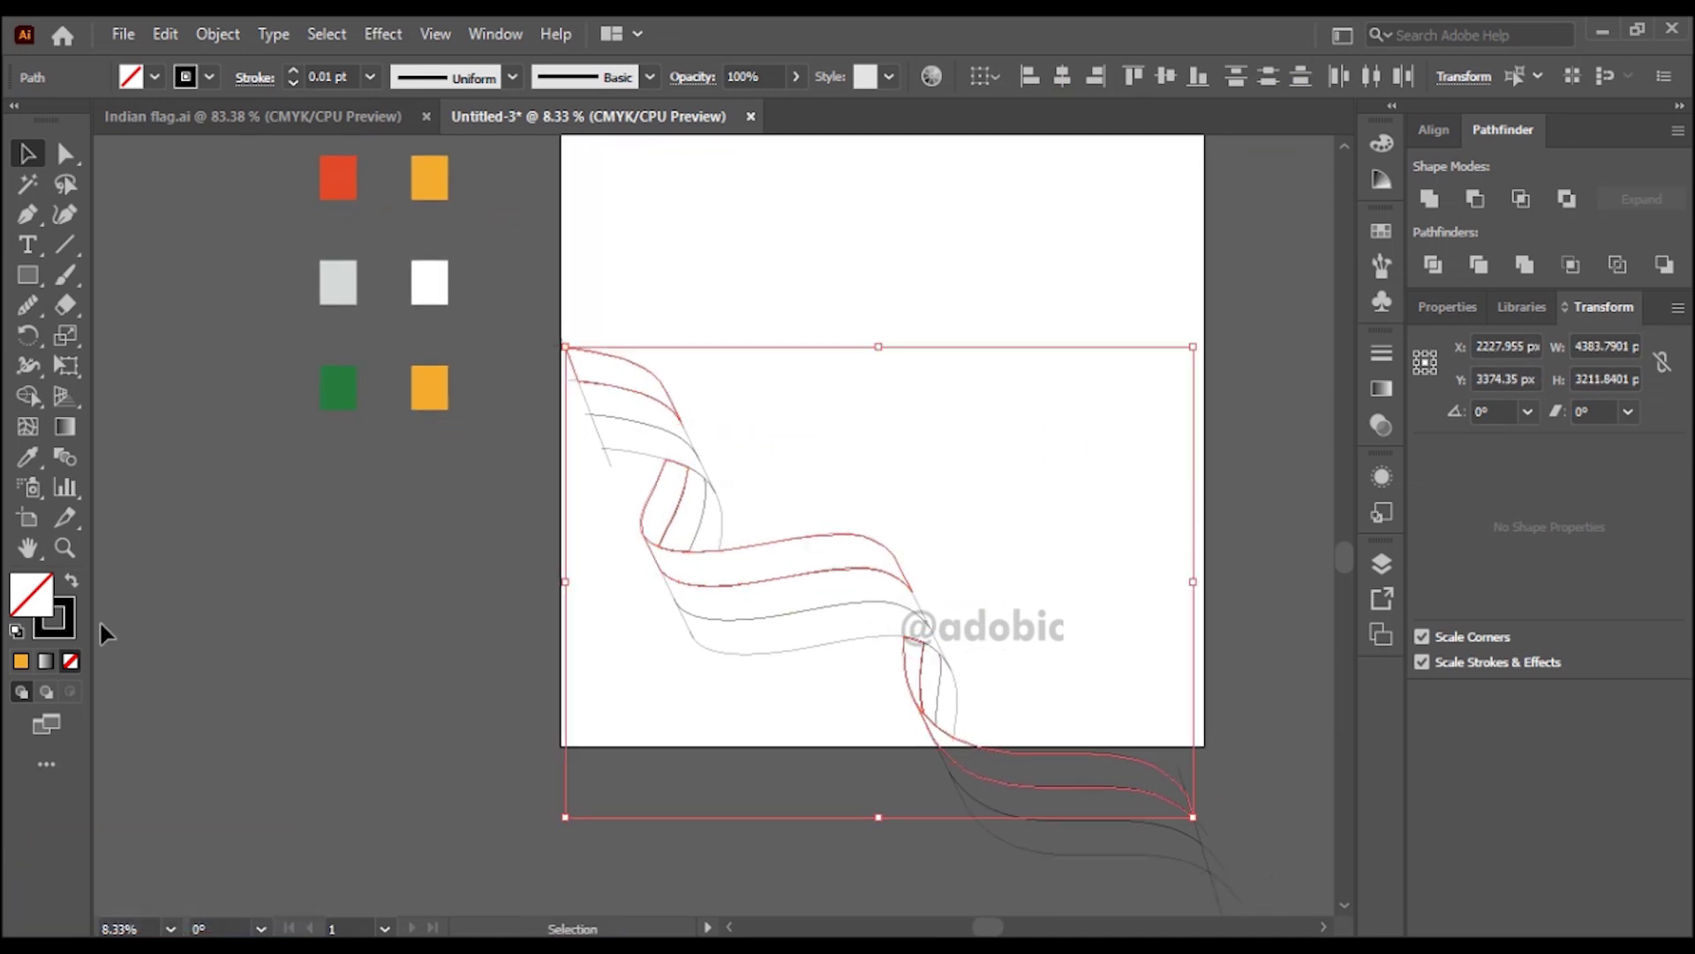
click(44, 660)
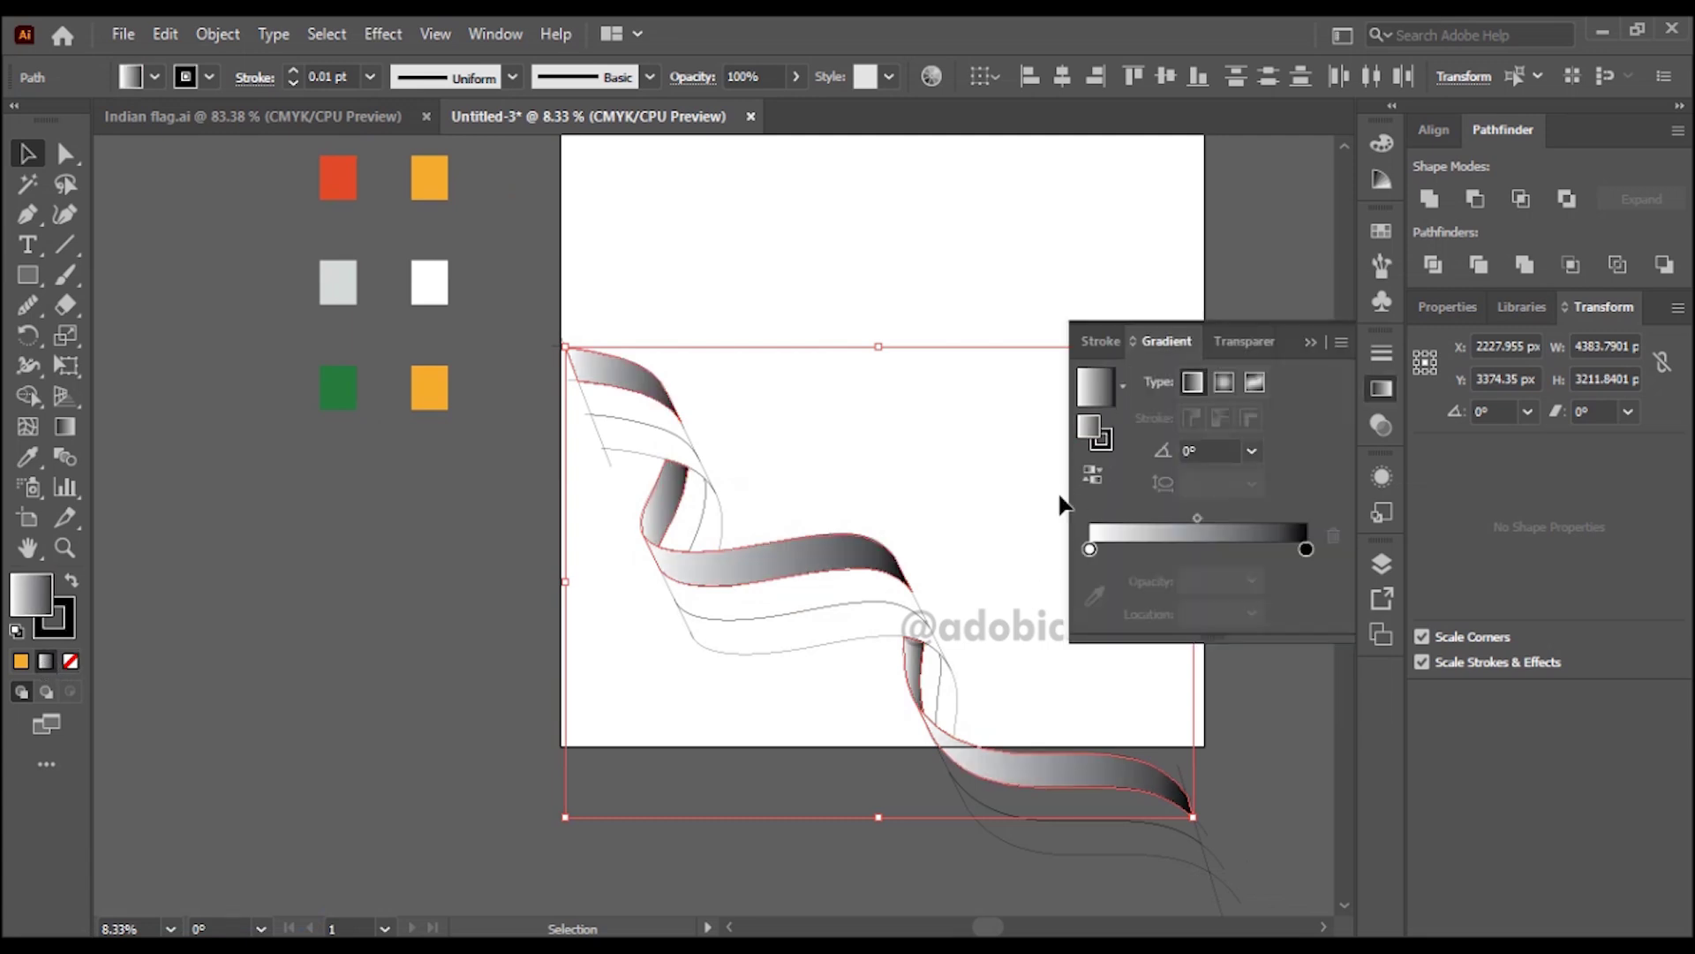
- Colour both end stops of the upper band's gradient with the dark orange swatch and add a light orange middle stop at about 50%
click(1094, 594)
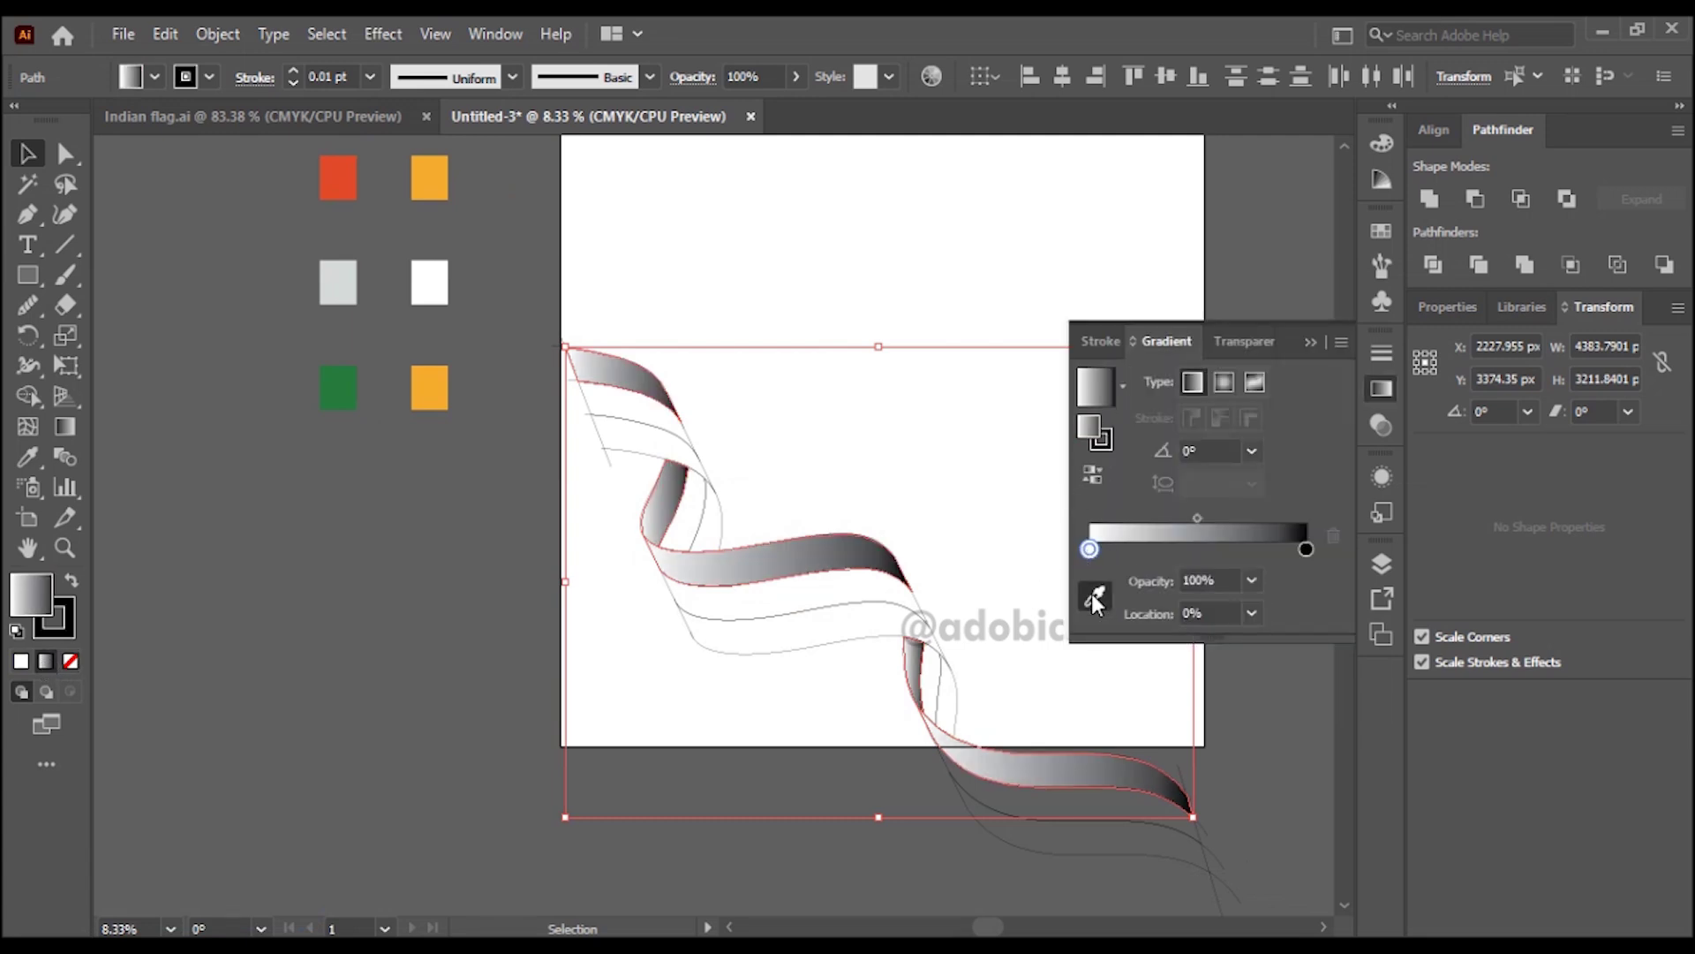
click(343, 179)
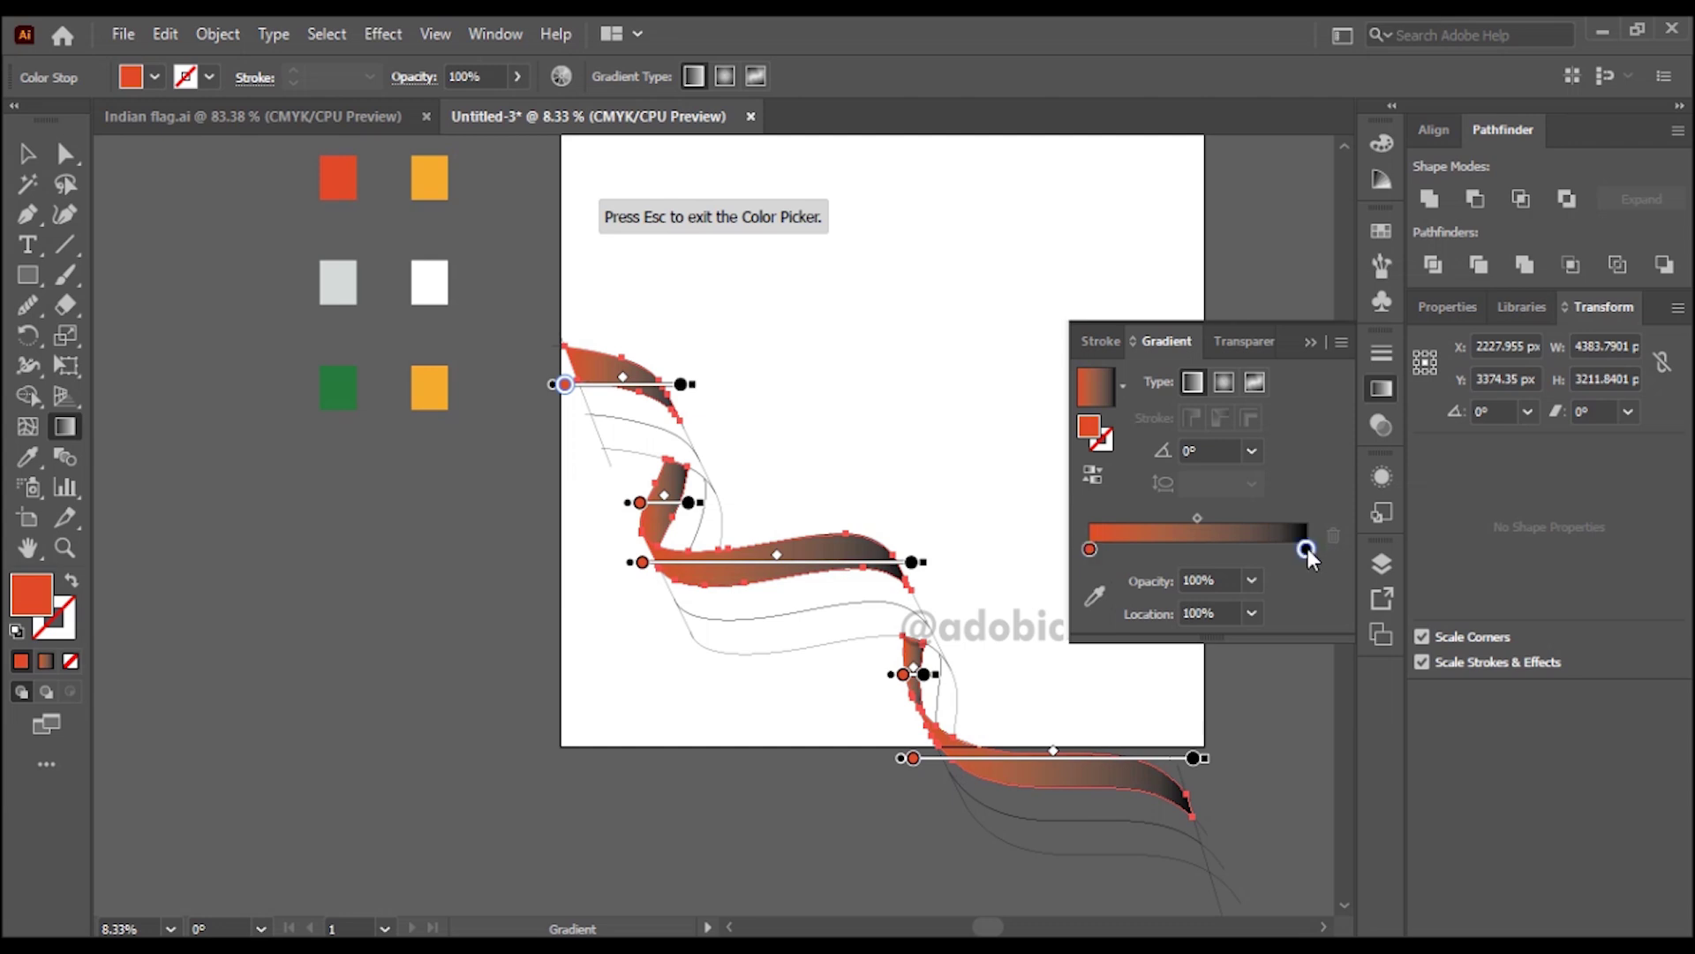
click(1307, 549)
click(1094, 598)
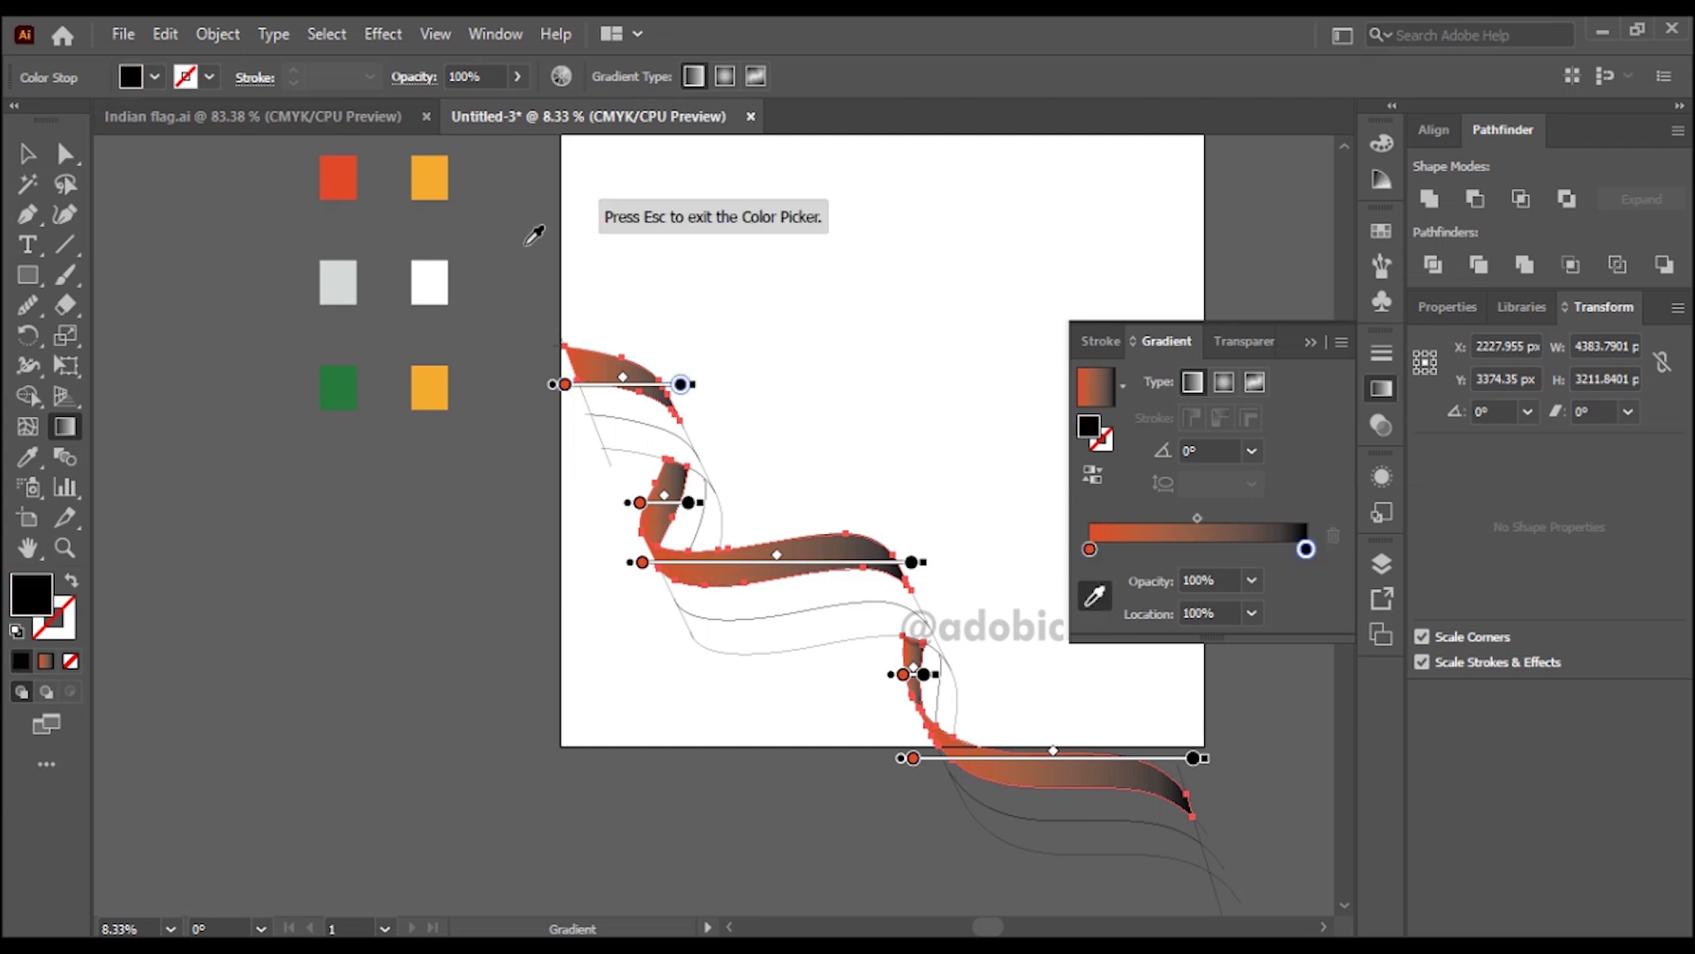
click(335, 166)
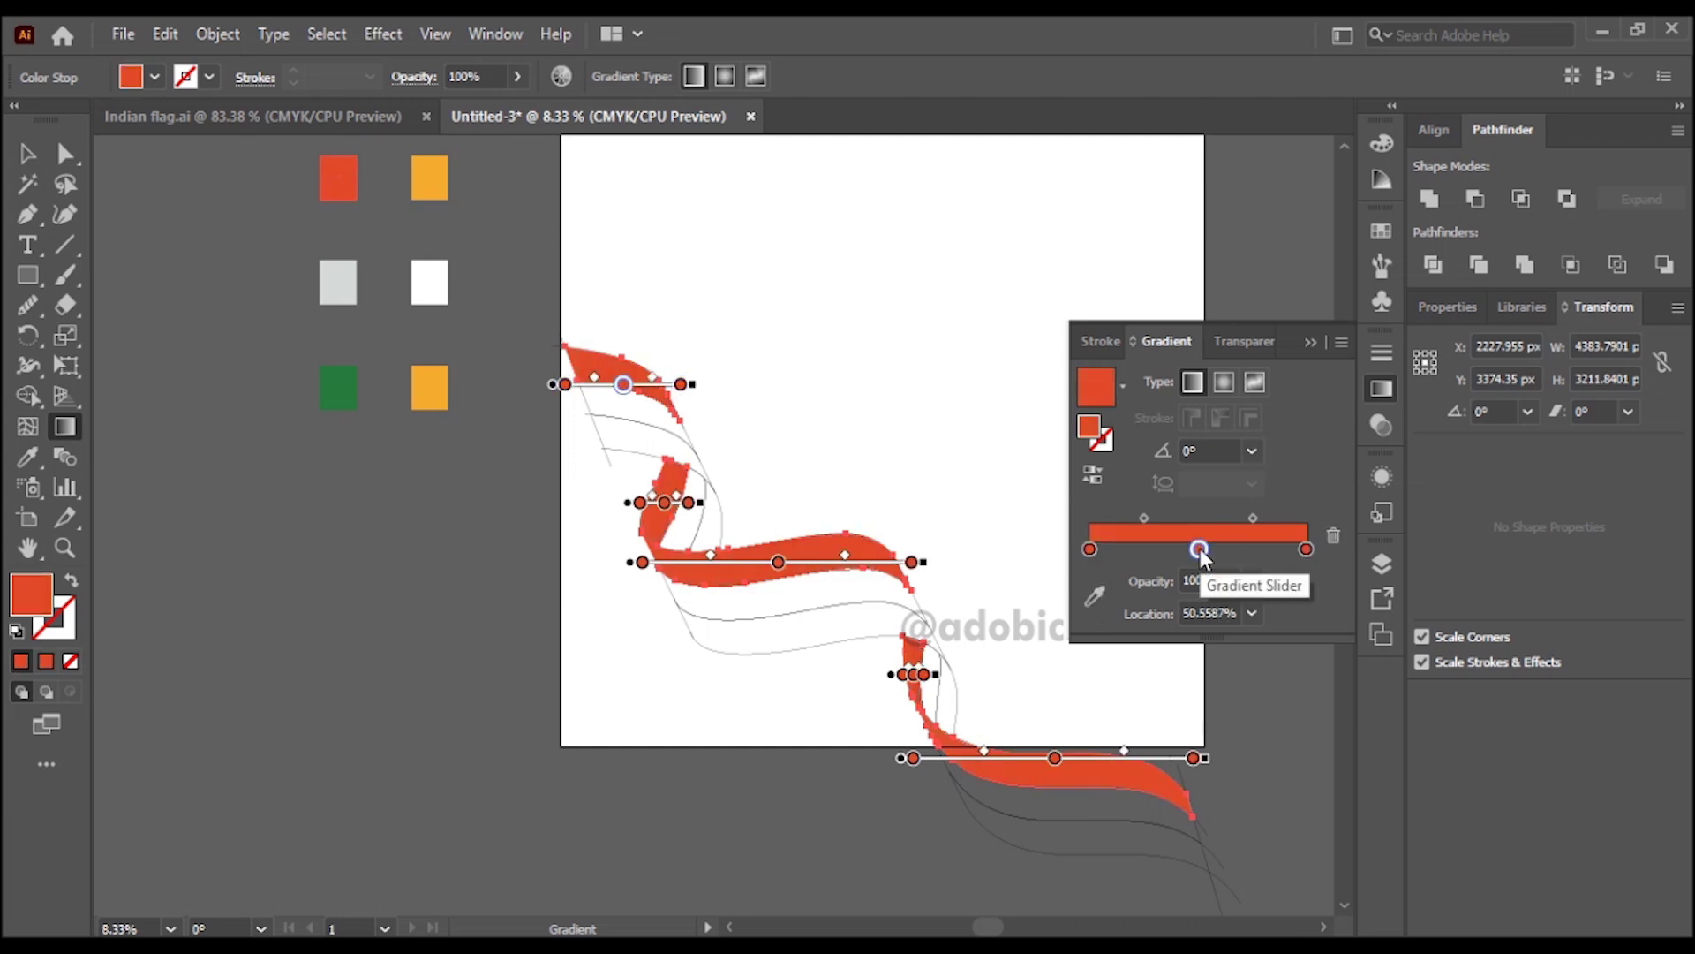
click(1095, 596)
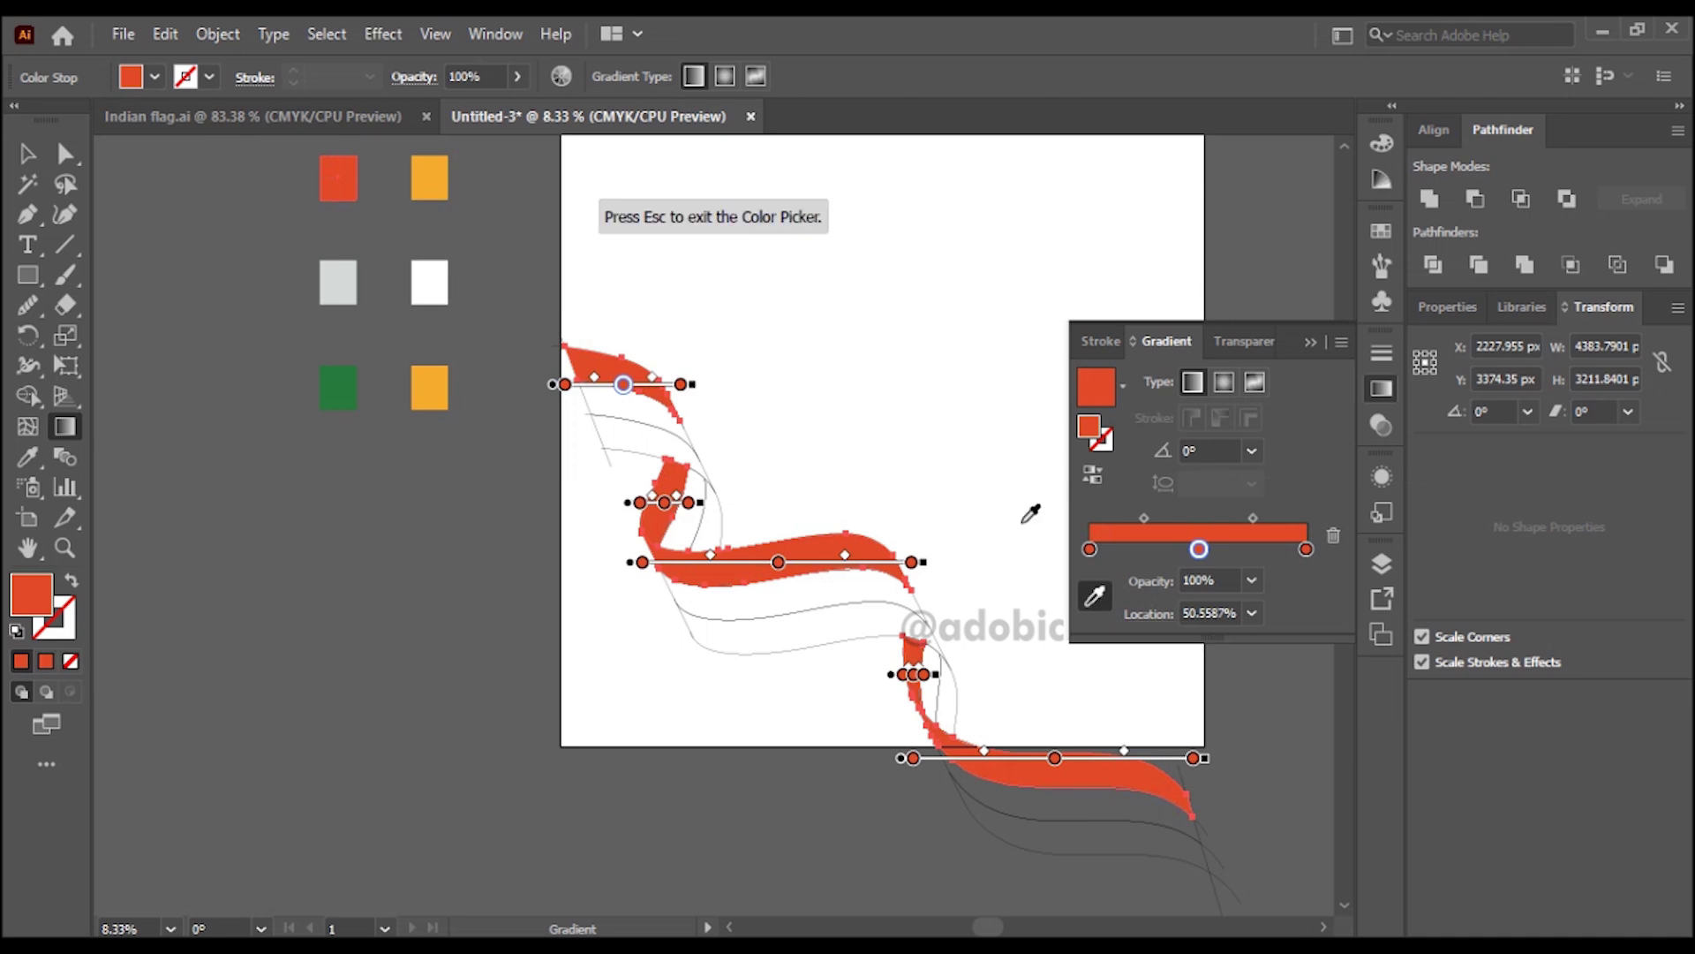
click(439, 164)
key(Escape)
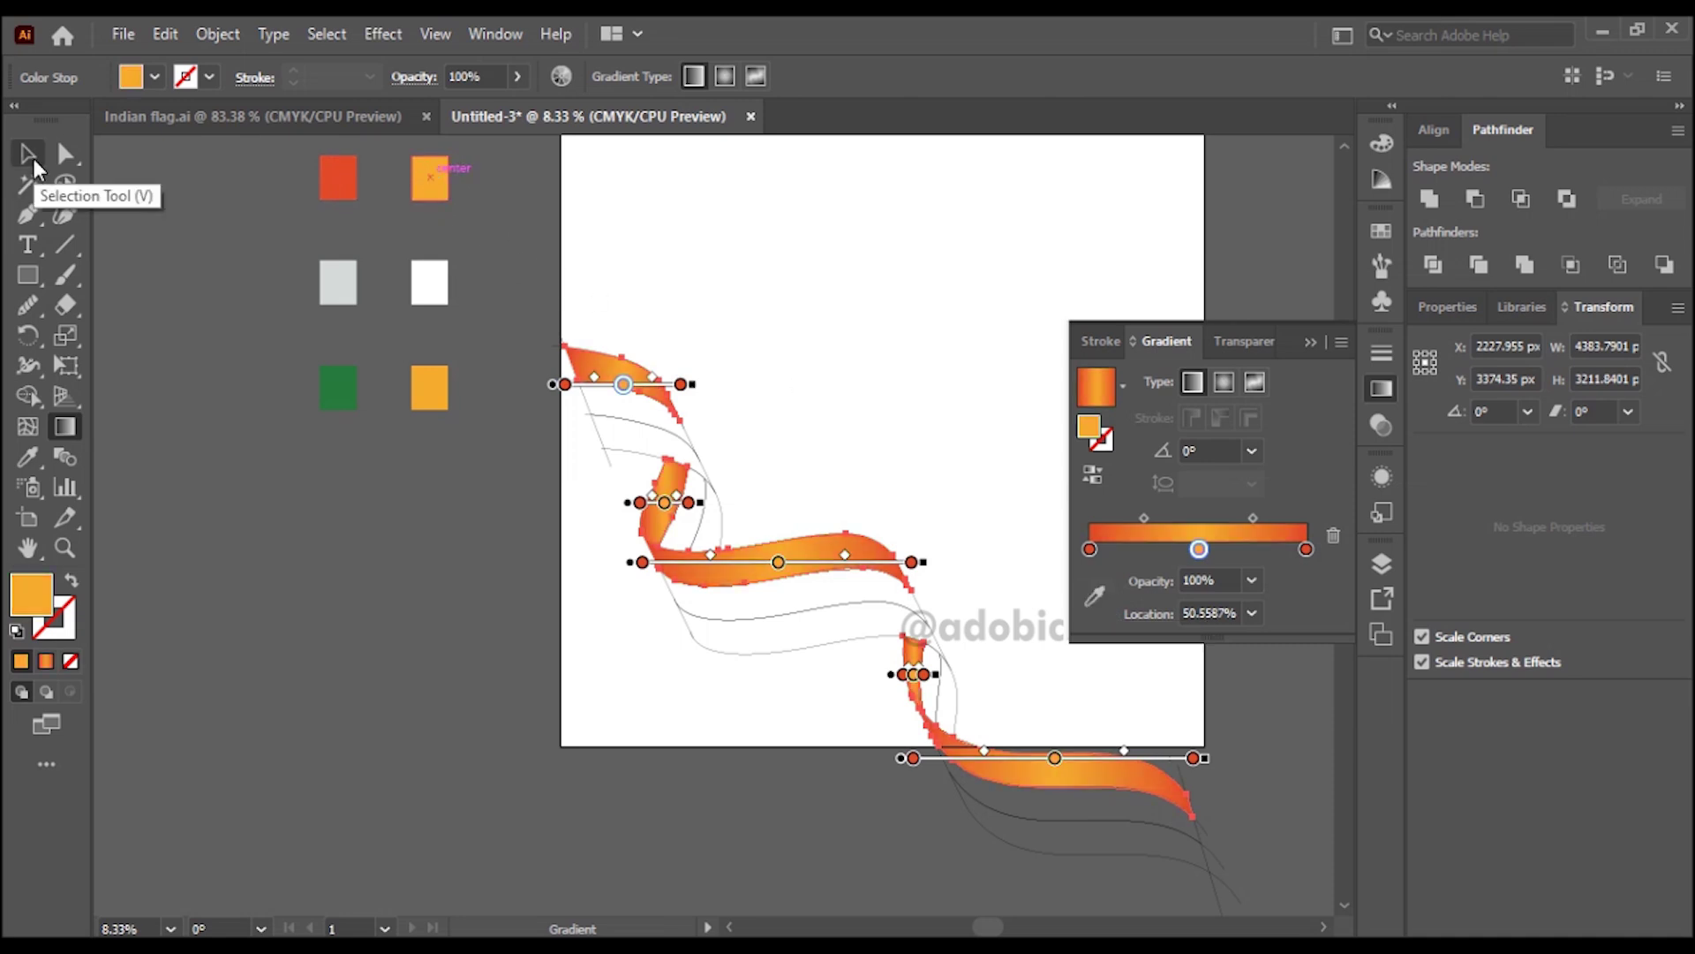
- Select all shapes of the ribbon's middle band and fill them with the orange gradient
click(31, 157)
click(602, 402)
shift+click(606, 416)
shift+click(701, 526)
shift+click(834, 606)
shift+click(937, 694)
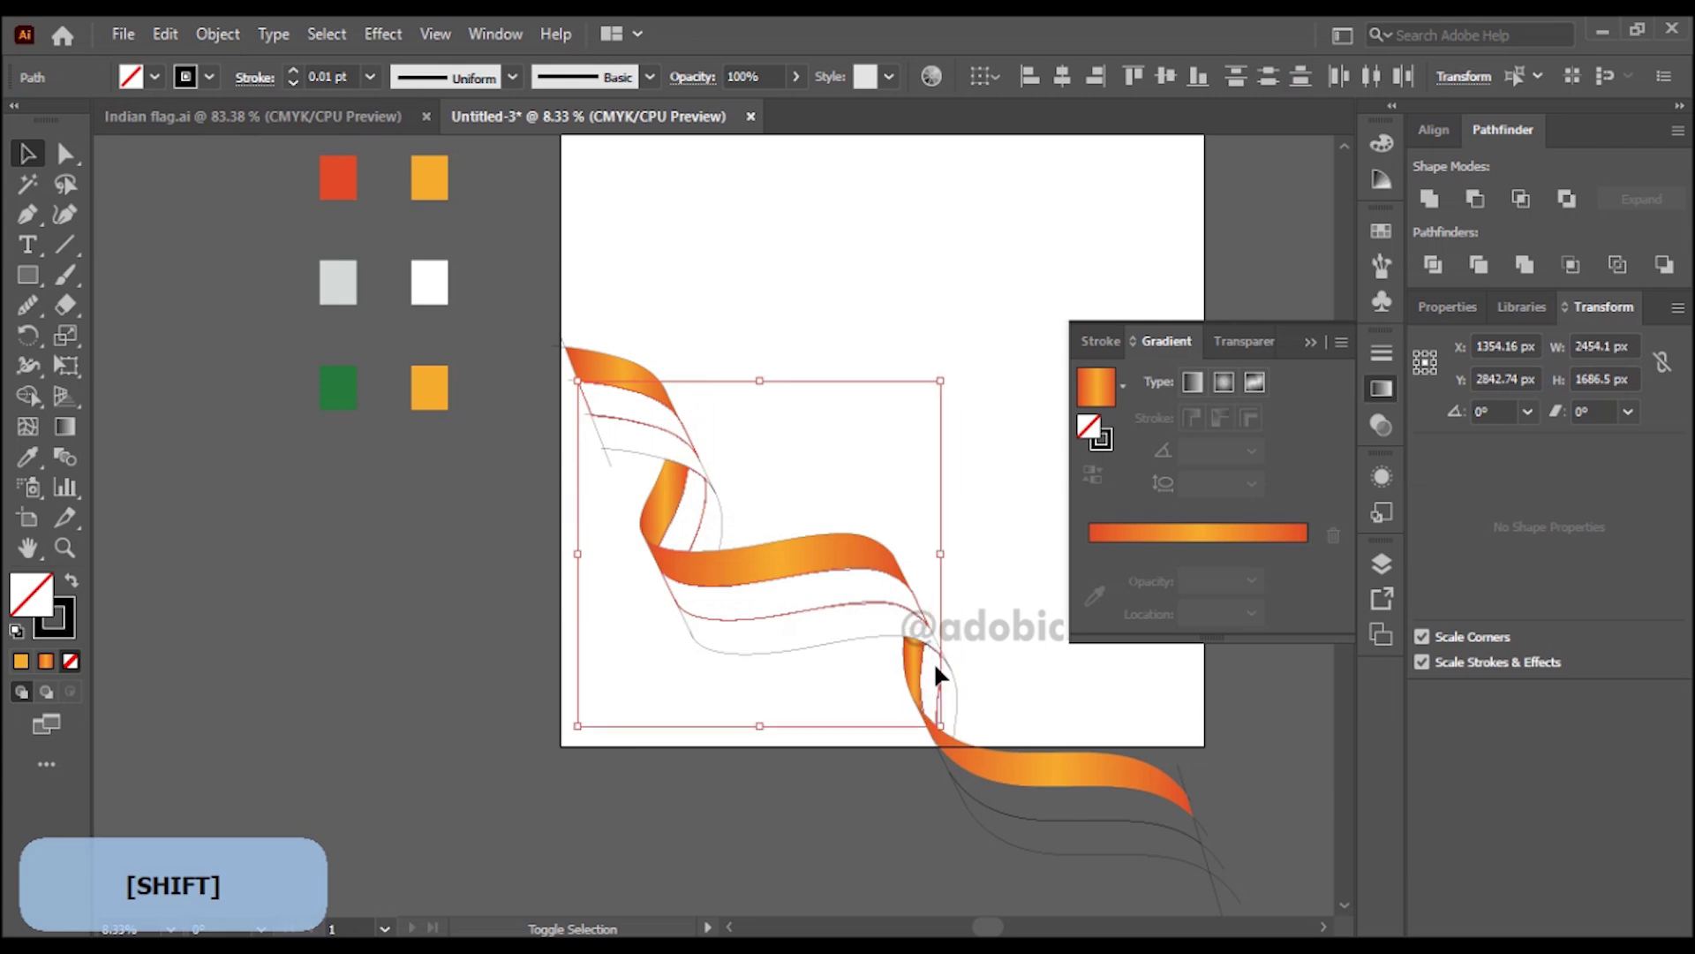
drag(934, 662, 810, 514)
ctrl+click(824, 566)
shift+click(799, 676)
scroll(569, 521, down, 1)
drag(550, 512, 760, 546)
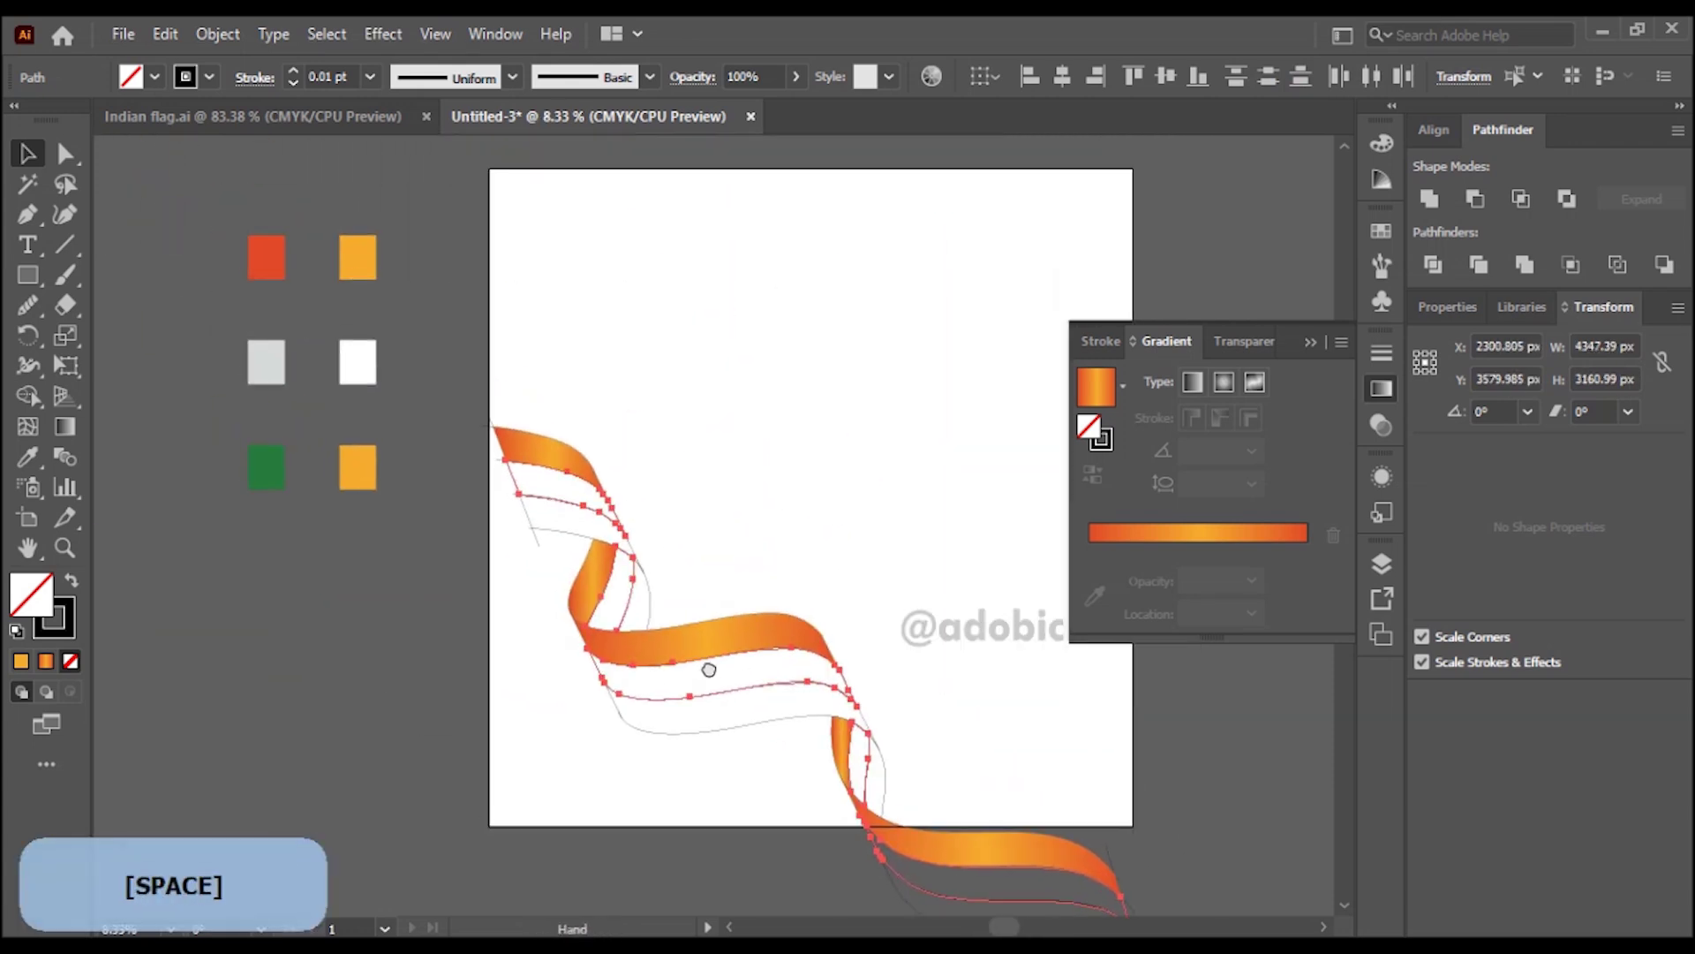
click(1142, 532)
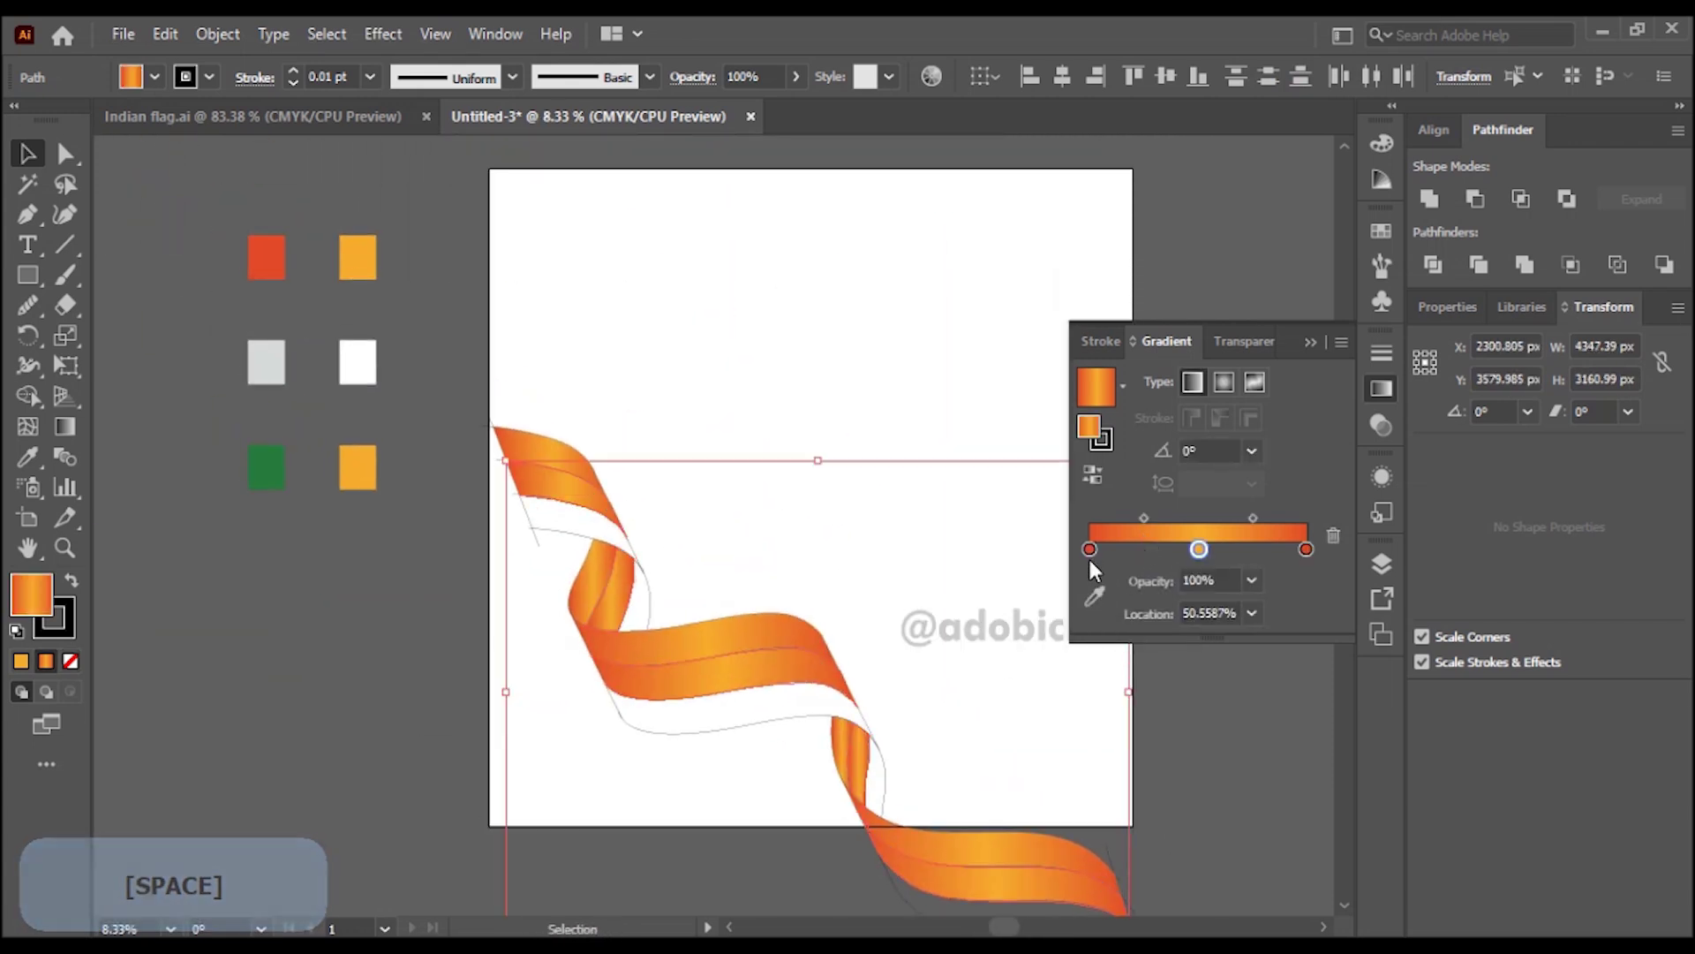
- Recolour the middle band's gradient with the grey swatch at both end stops and the white swatch at the middle stop
click(1089, 550)
click(268, 362)
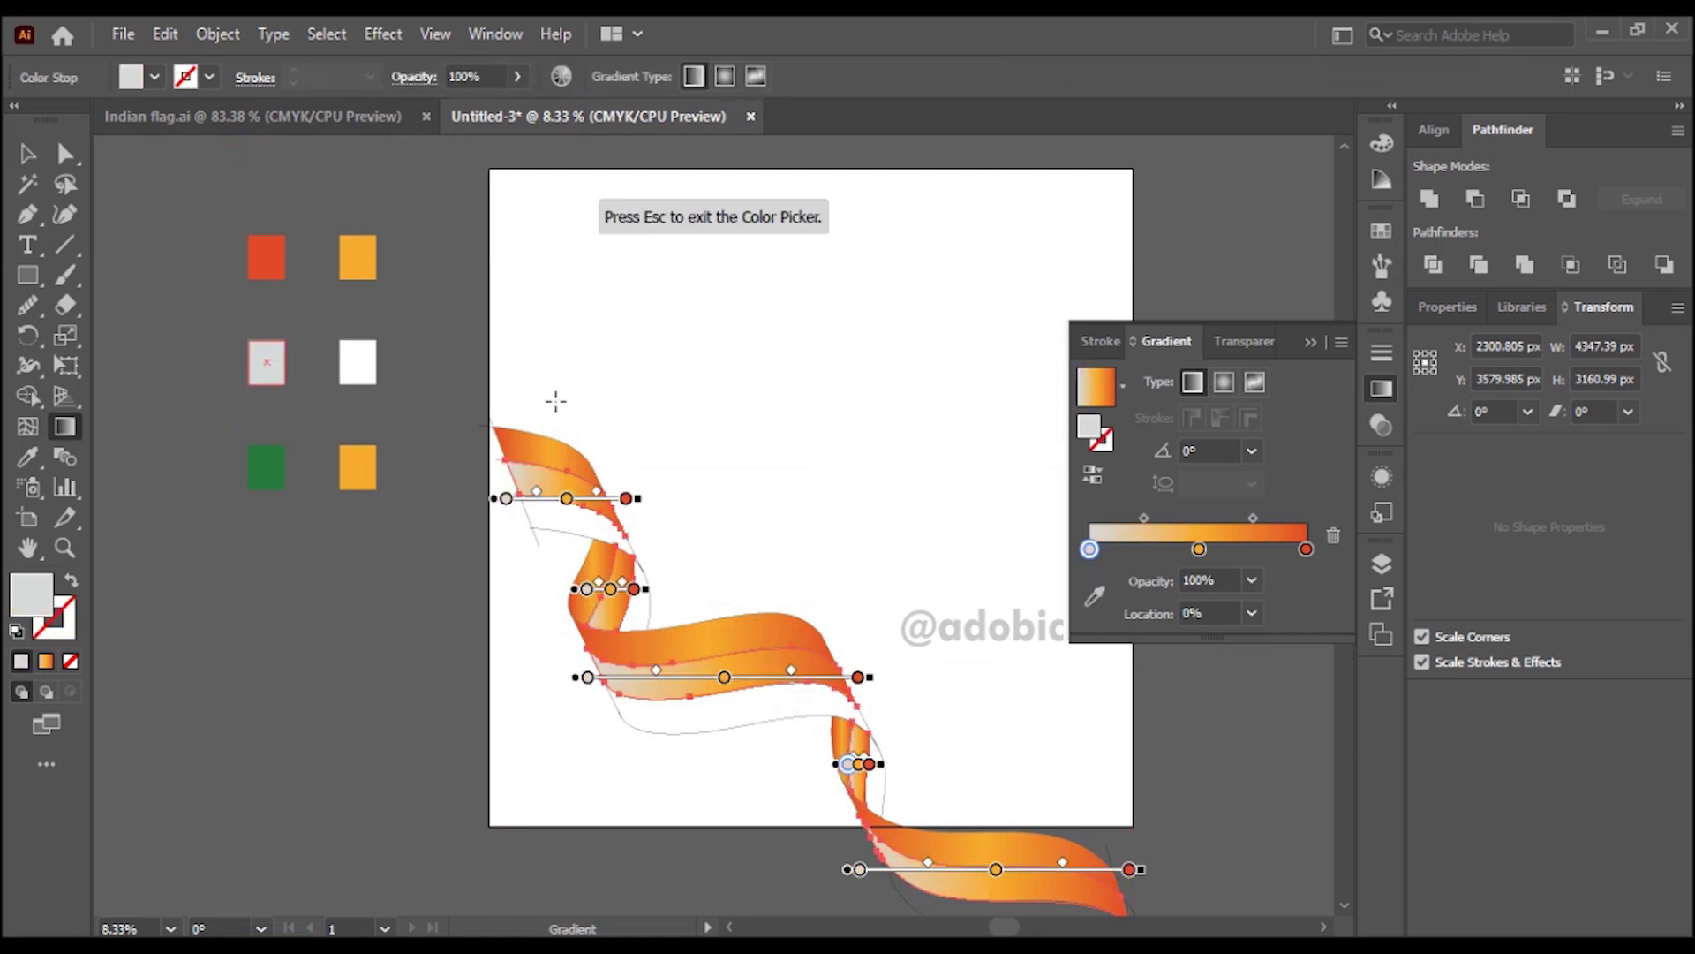
click(1304, 551)
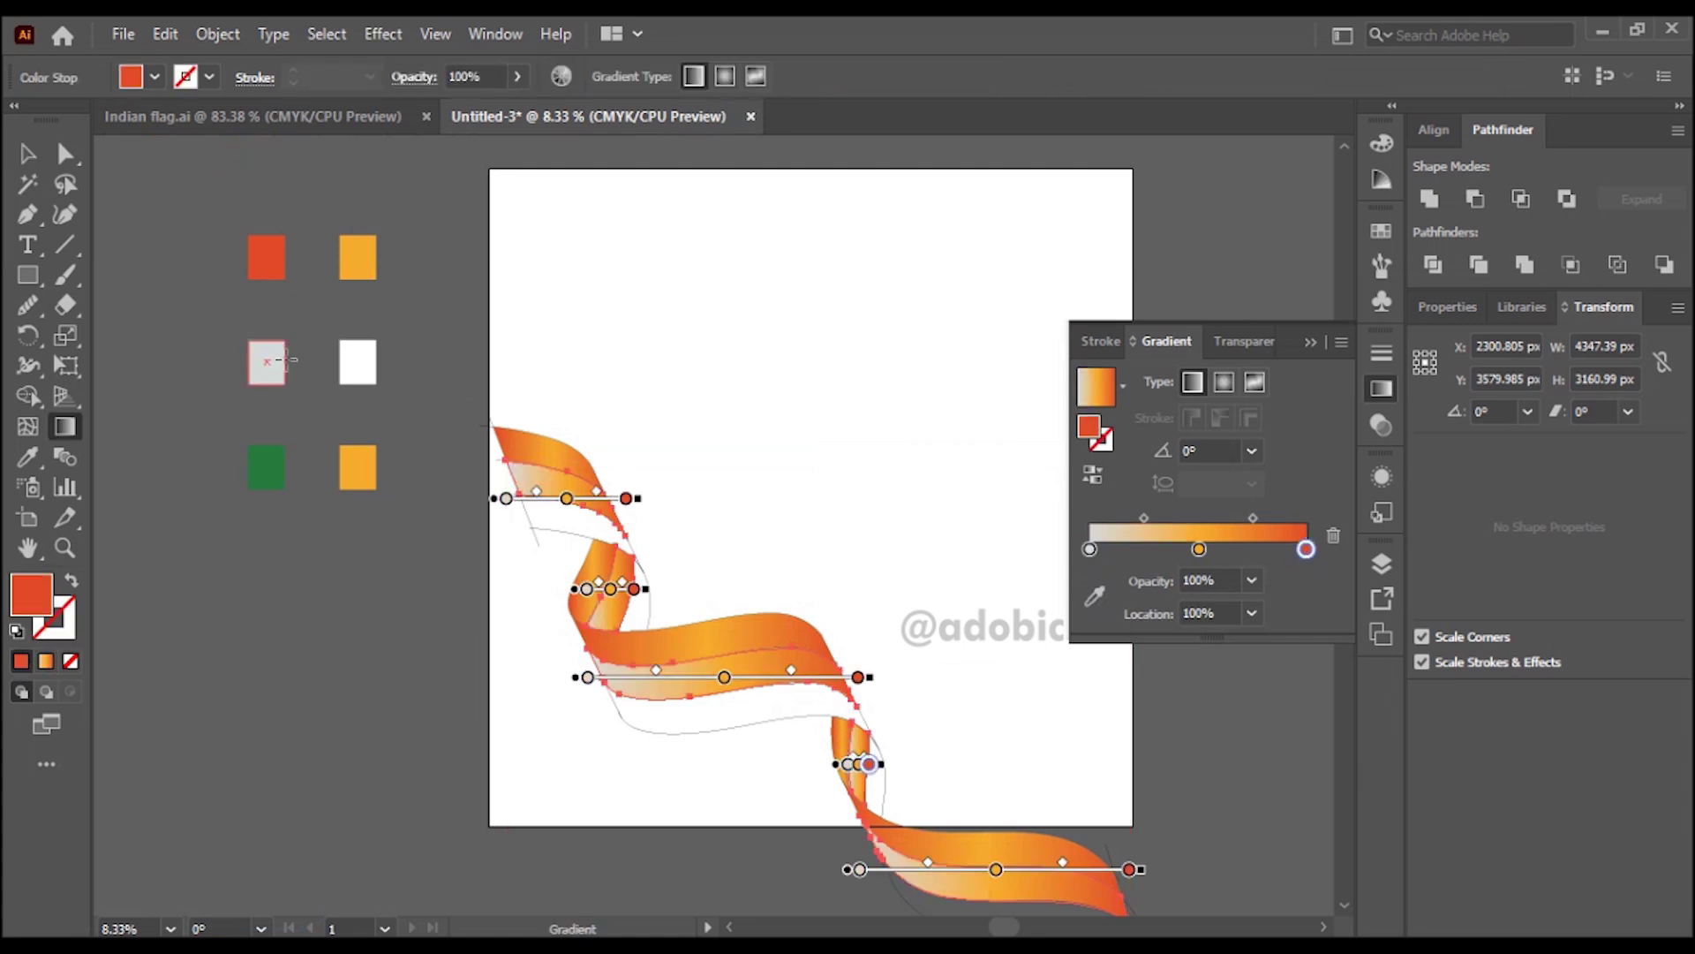
click(1095, 596)
click(268, 362)
click(1200, 549)
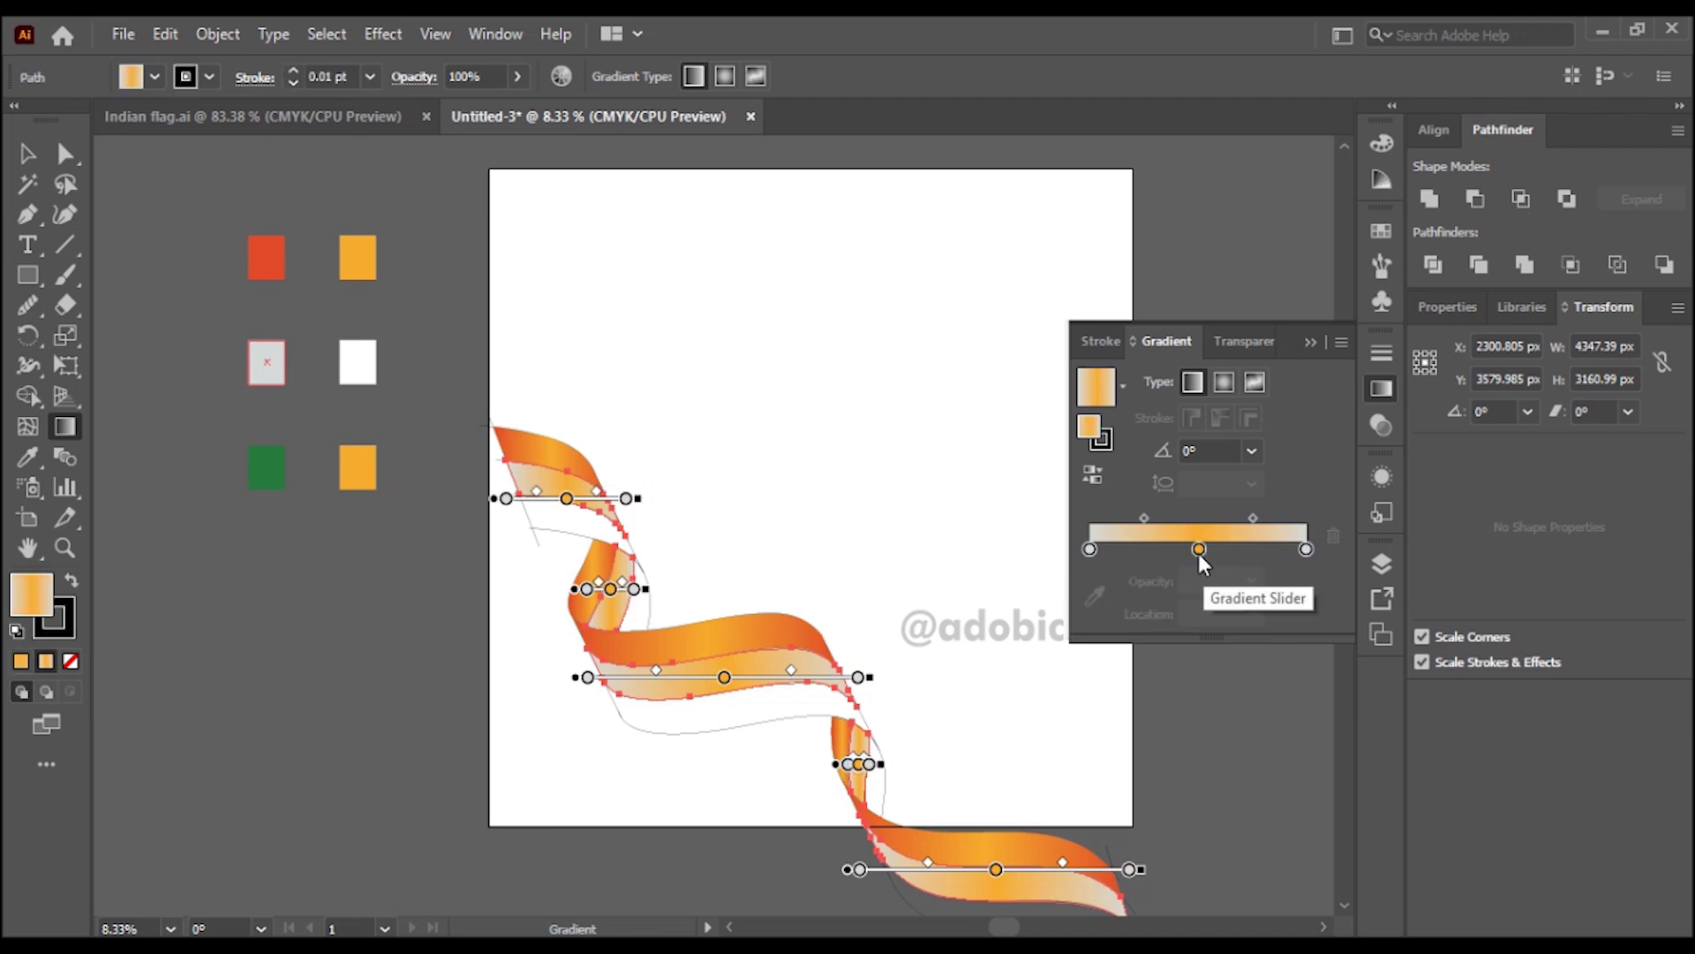
click(1095, 596)
click(358, 362)
- Select all shapes of the ribbon's lower band and fill them with the grey-white gradient
click(27, 153)
click(574, 534)
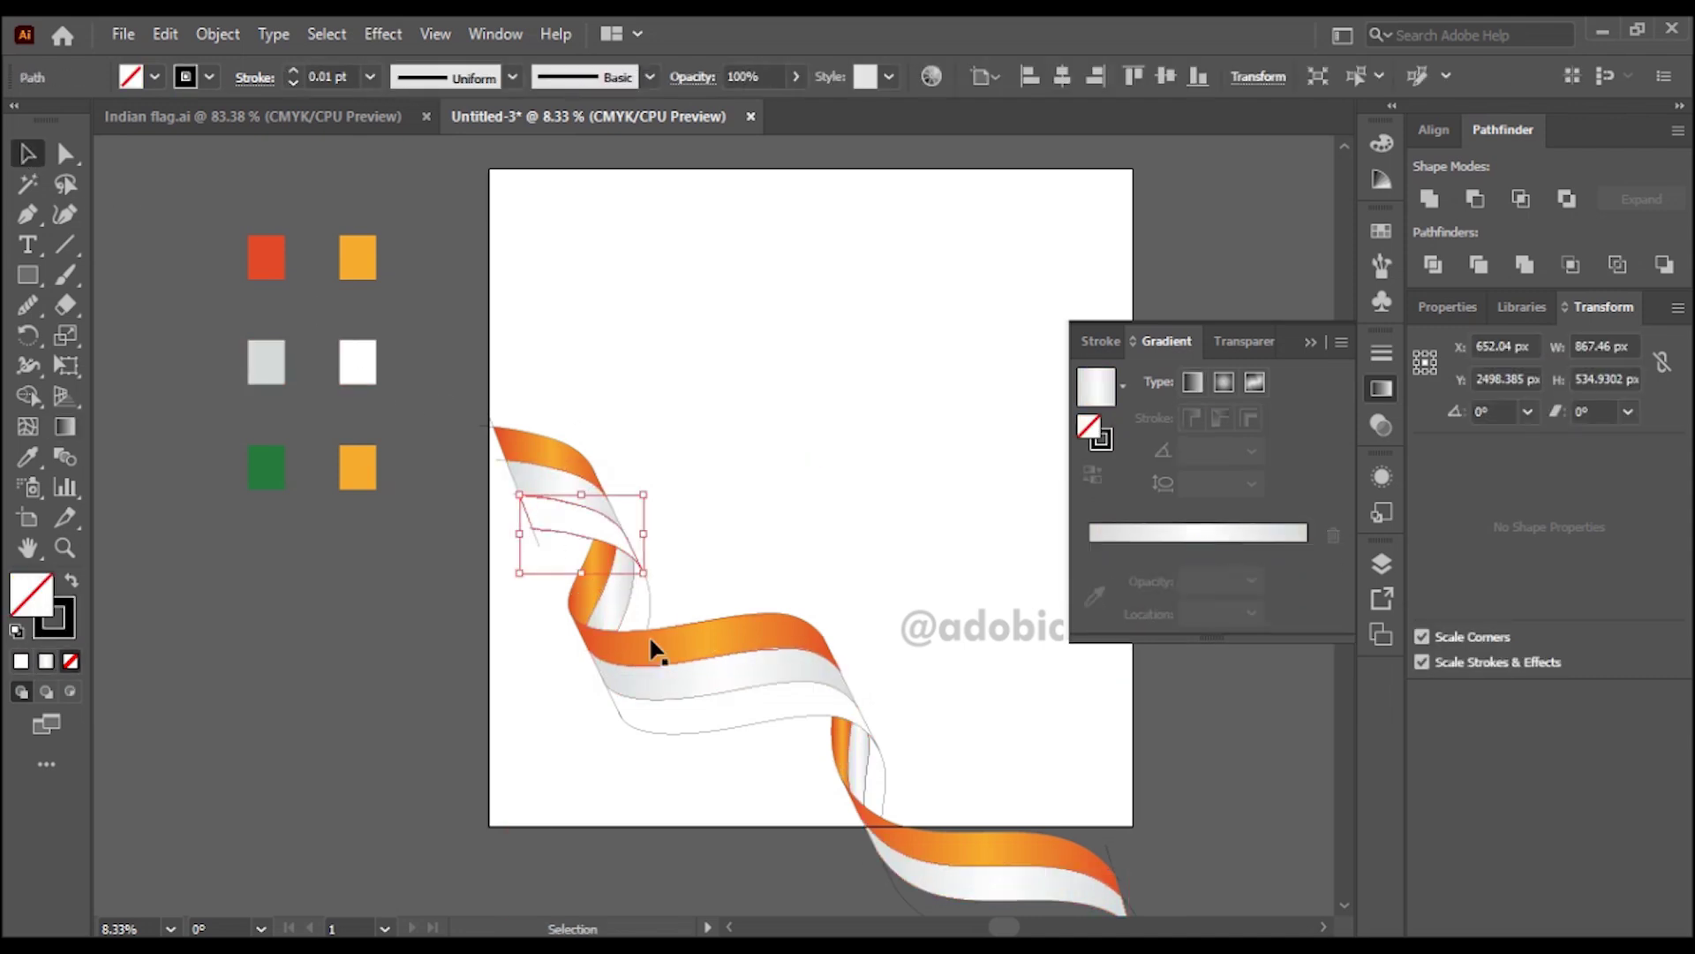
shift+click(649, 629)
shift+click(706, 731)
shift+click(884, 786)
drag(955, 738, 882, 598)
shift+click(885, 790)
drag(666, 442, 675, 564)
click(1121, 535)
- Recolour both end stops of the lower band's gradient with the dark green swatch and deselect the shapes
click(1090, 549)
click(1095, 596)
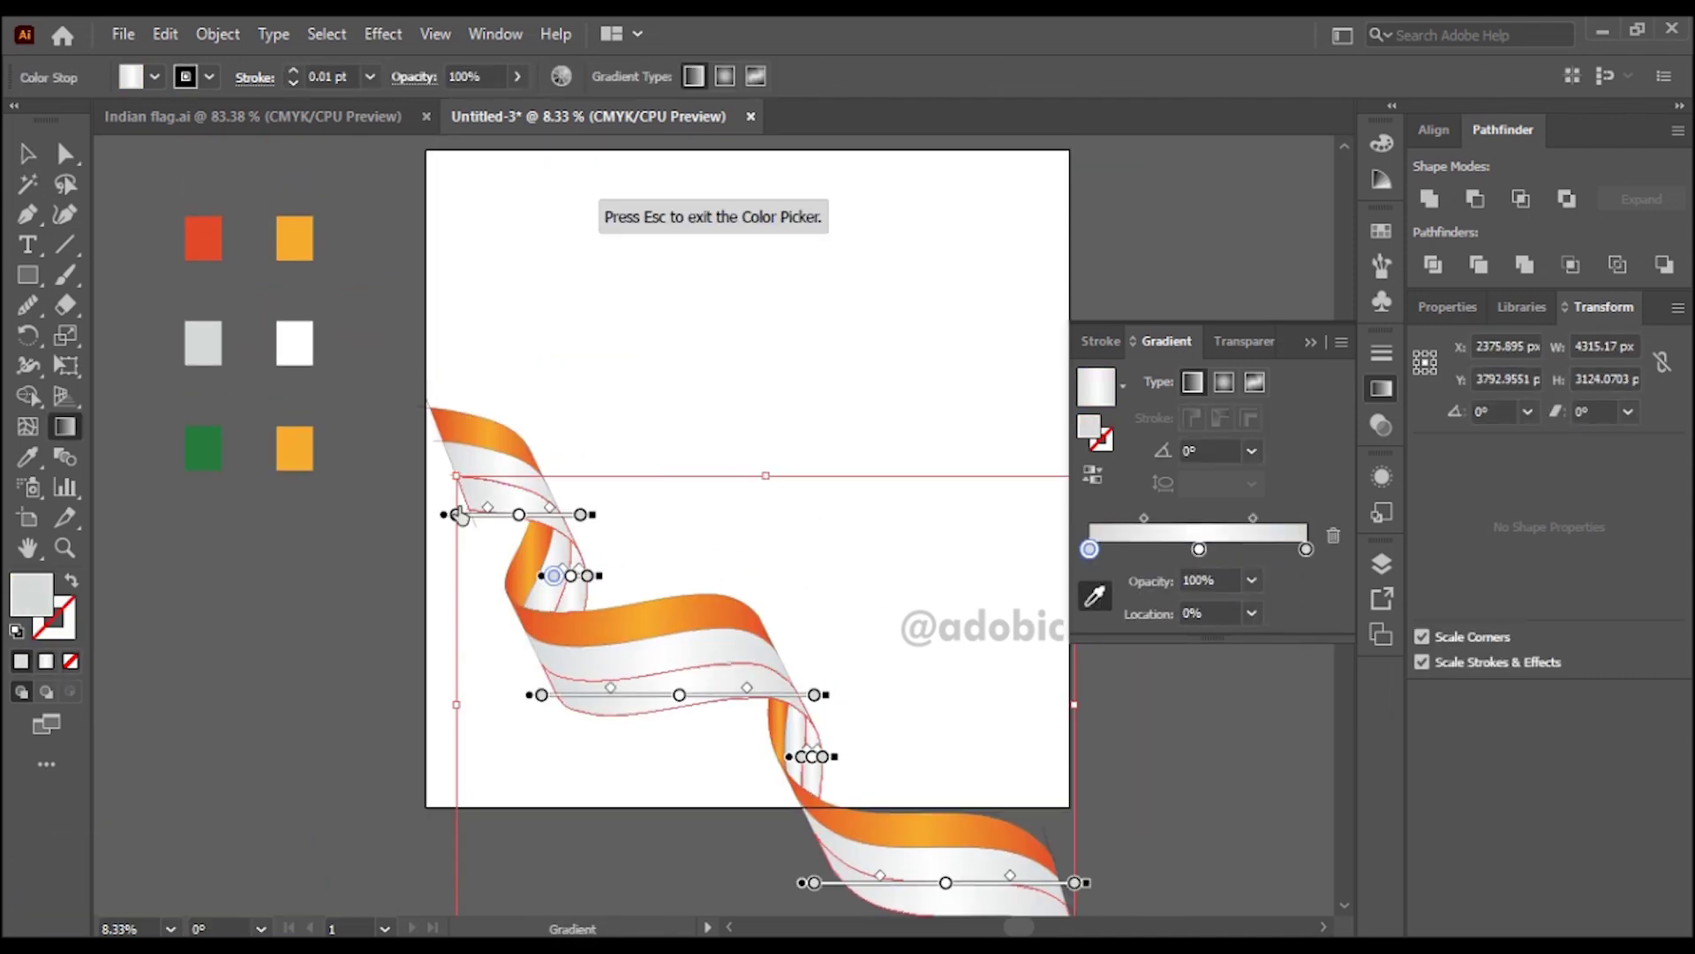
click(203, 448)
click(1306, 549)
click(1095, 596)
click(198, 452)
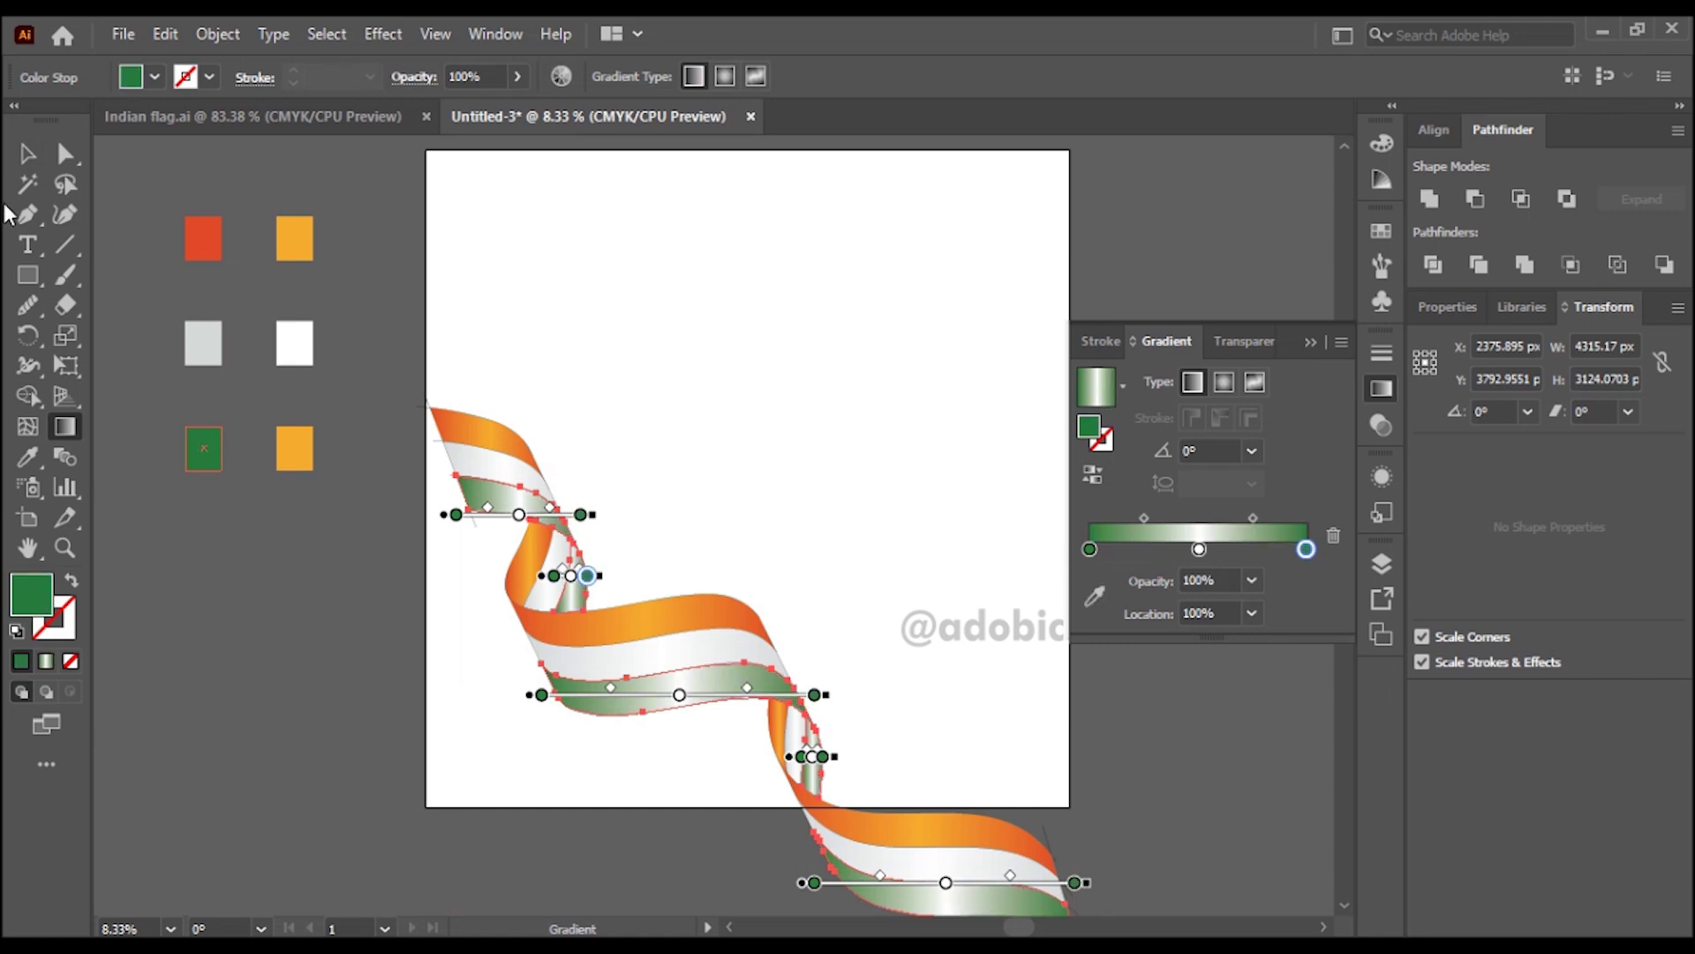
click(26, 154)
click(304, 560)
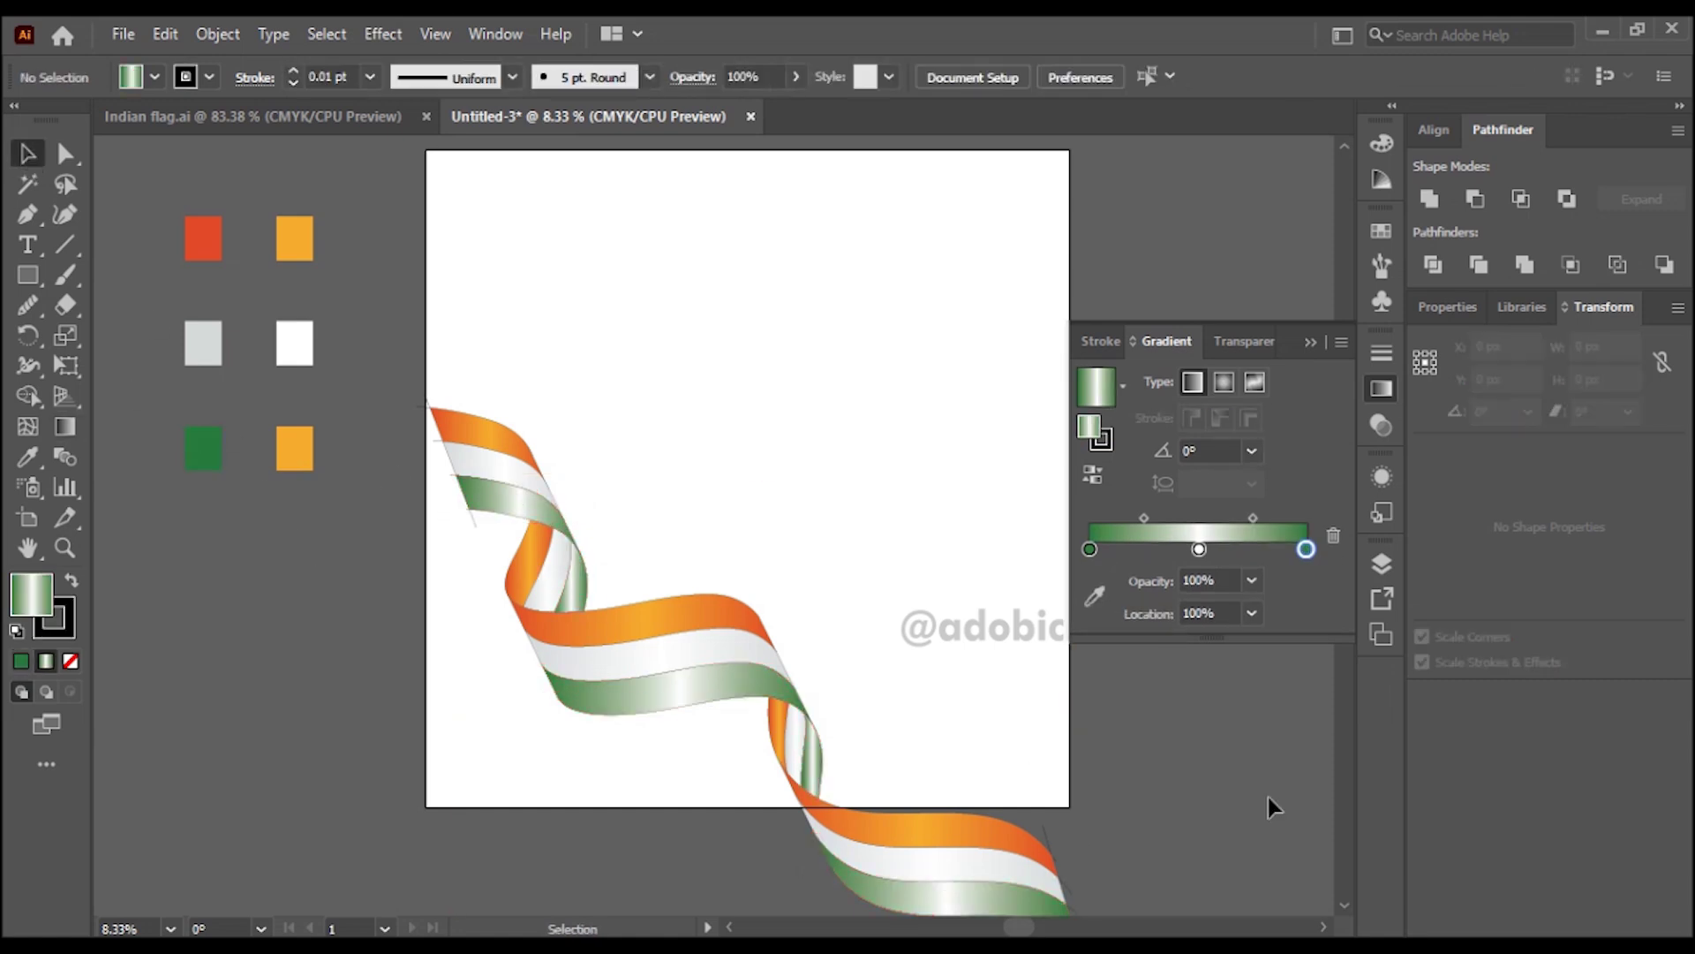
- Copy the light green code 79C47A from Notepad and fill the third row's second swatch with it
key(alt+Tab)
right_click(1404, 391)
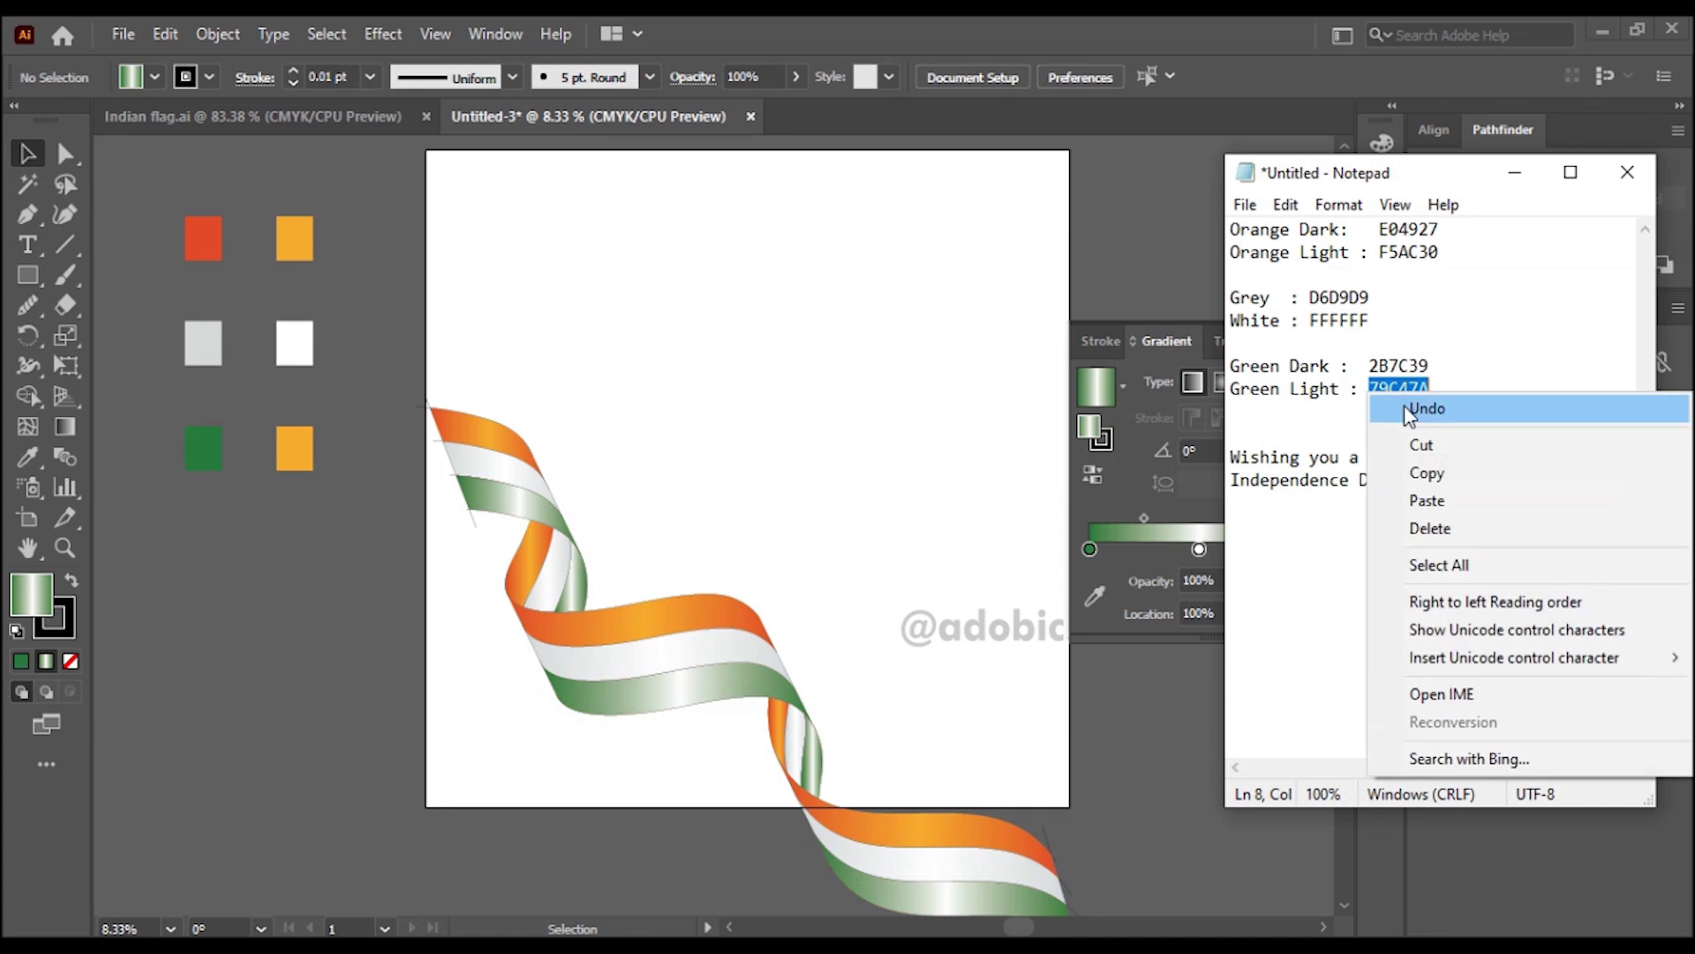
click(1431, 473)
click(304, 458)
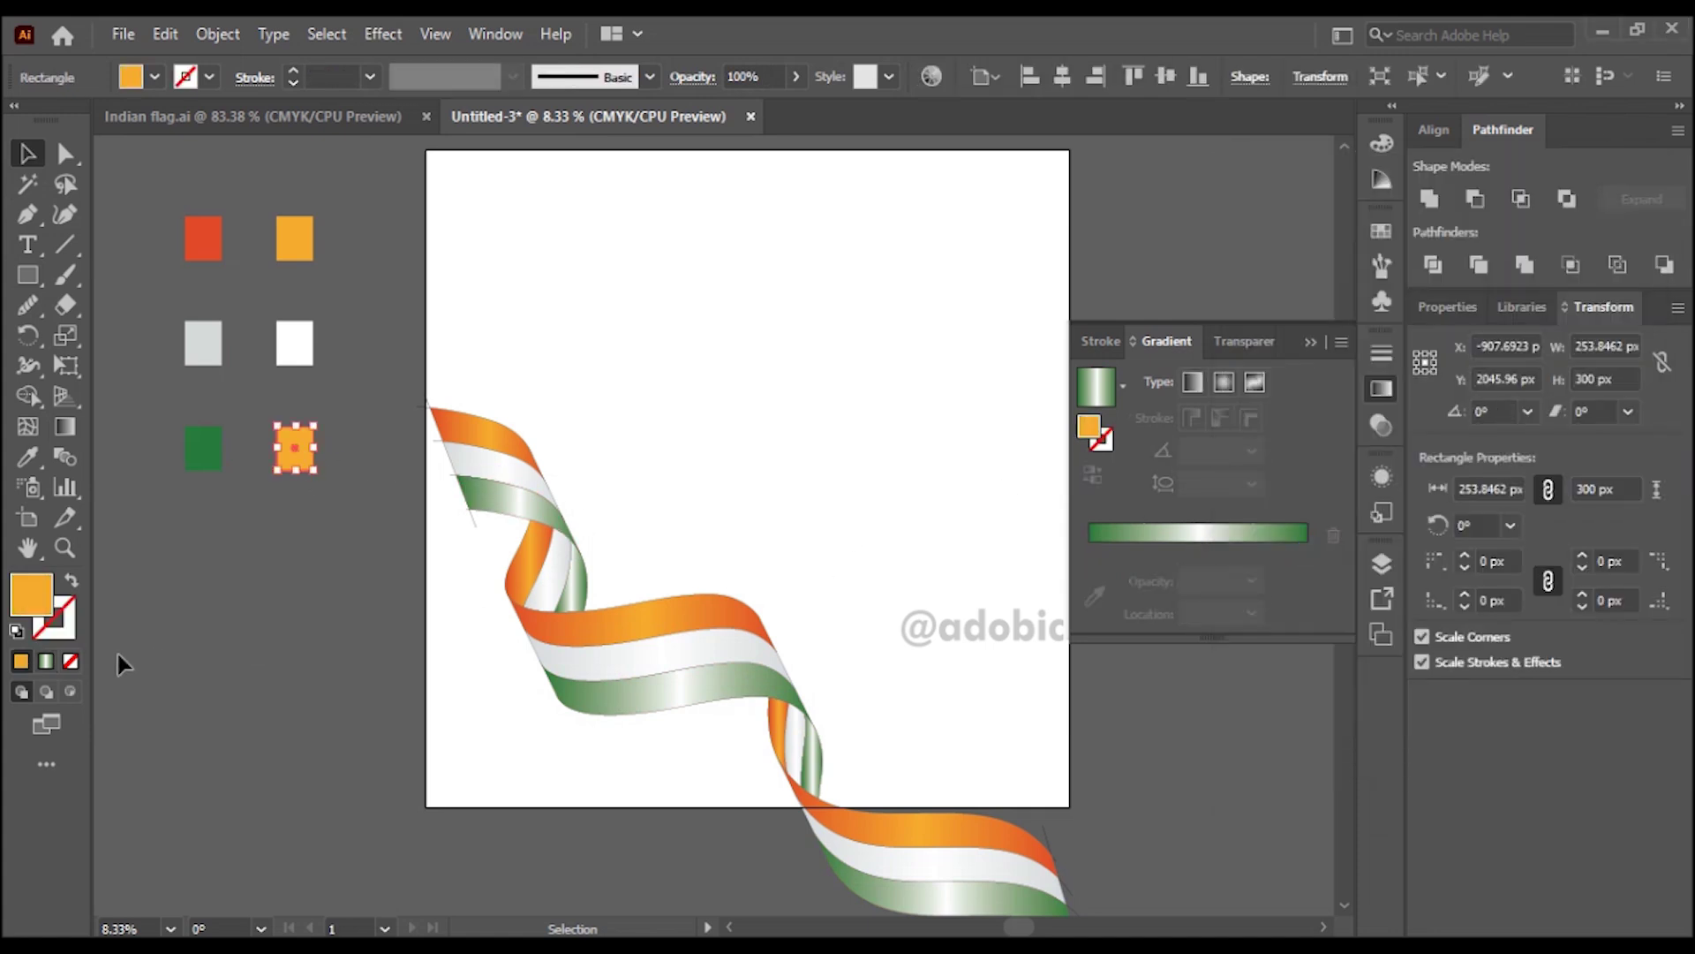
double_click(30, 608)
key(ctrl+v)
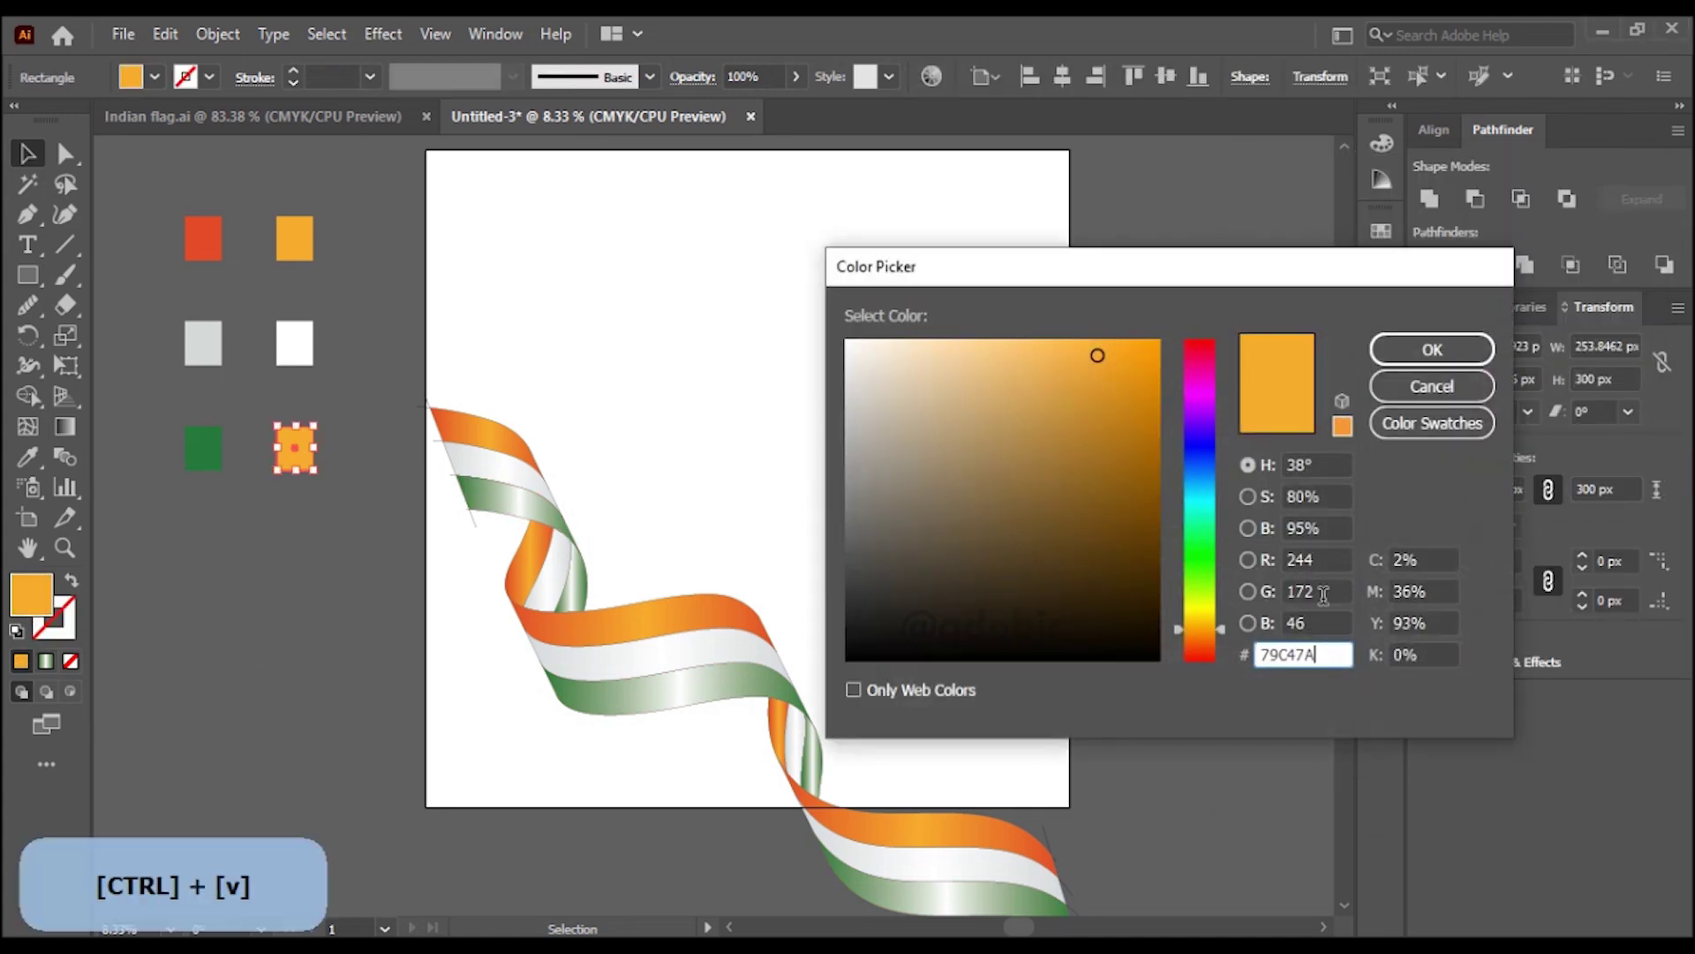
key(Tab)
click(1432, 349)
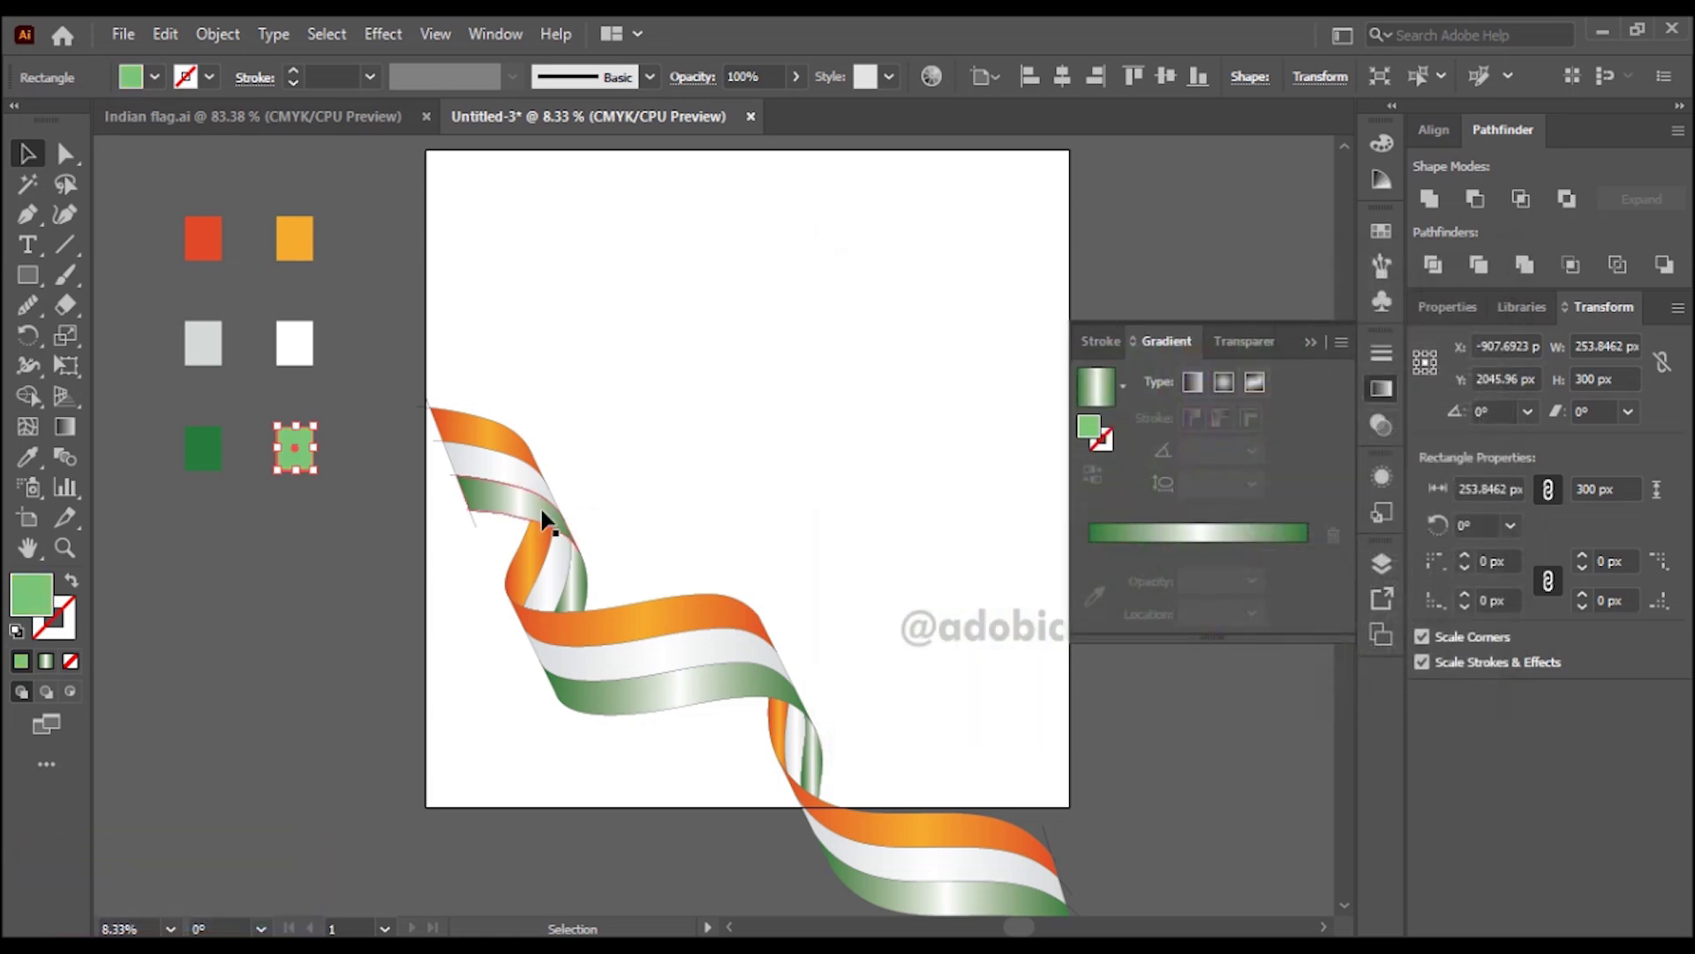
- Select all green band shapes and recolour their gradient's middle stop with the light green swatch
click(575, 576)
shift+click(617, 700)
shift+click(821, 772)
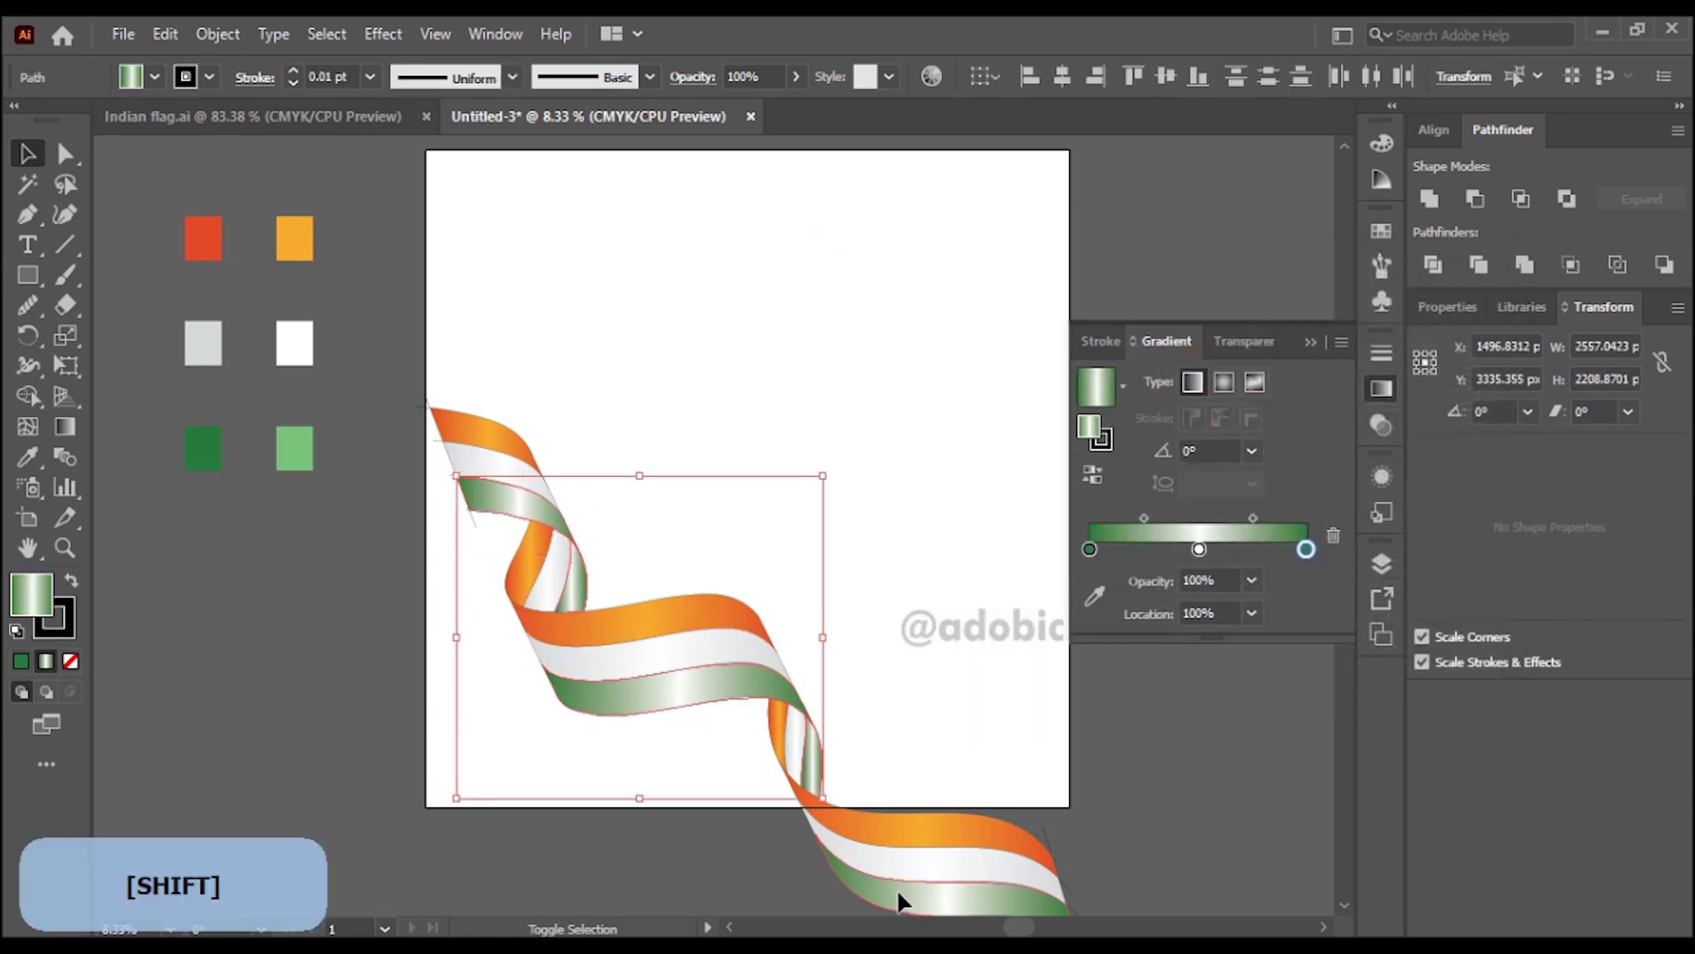
shift+click(908, 897)
click(1199, 550)
click(1095, 596)
click(294, 447)
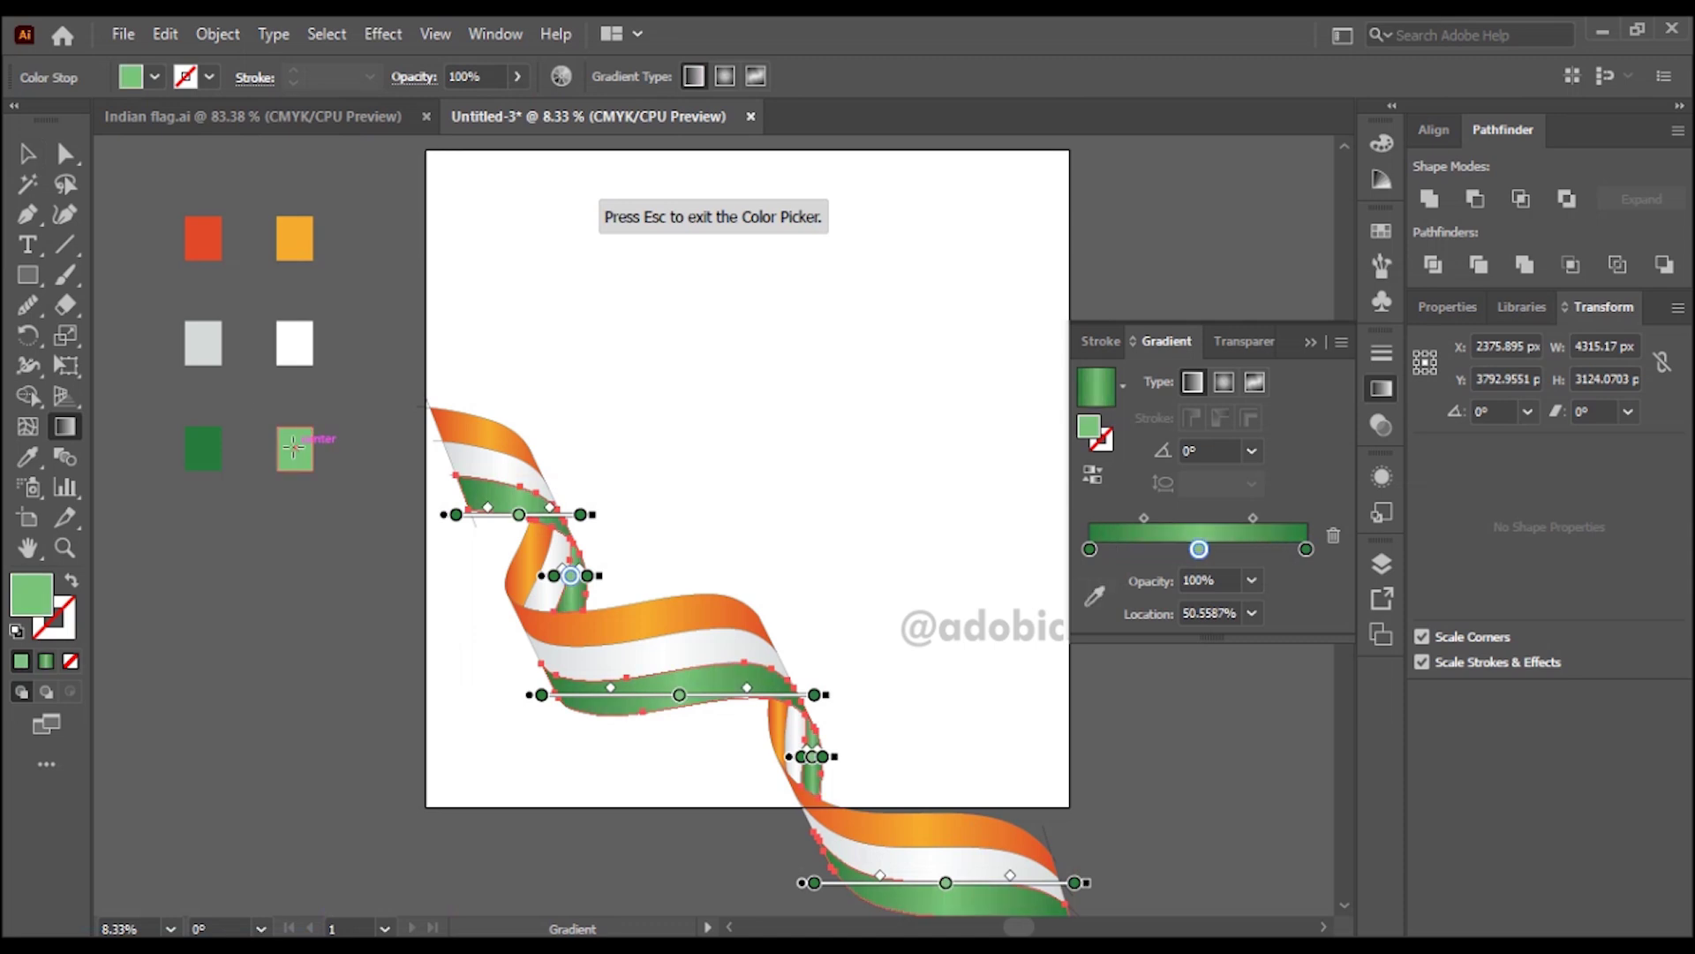
click(24, 154)
- Delete all the colour swatches beside the artboard
click(293, 316)
drag(281, 484, 424, 214)
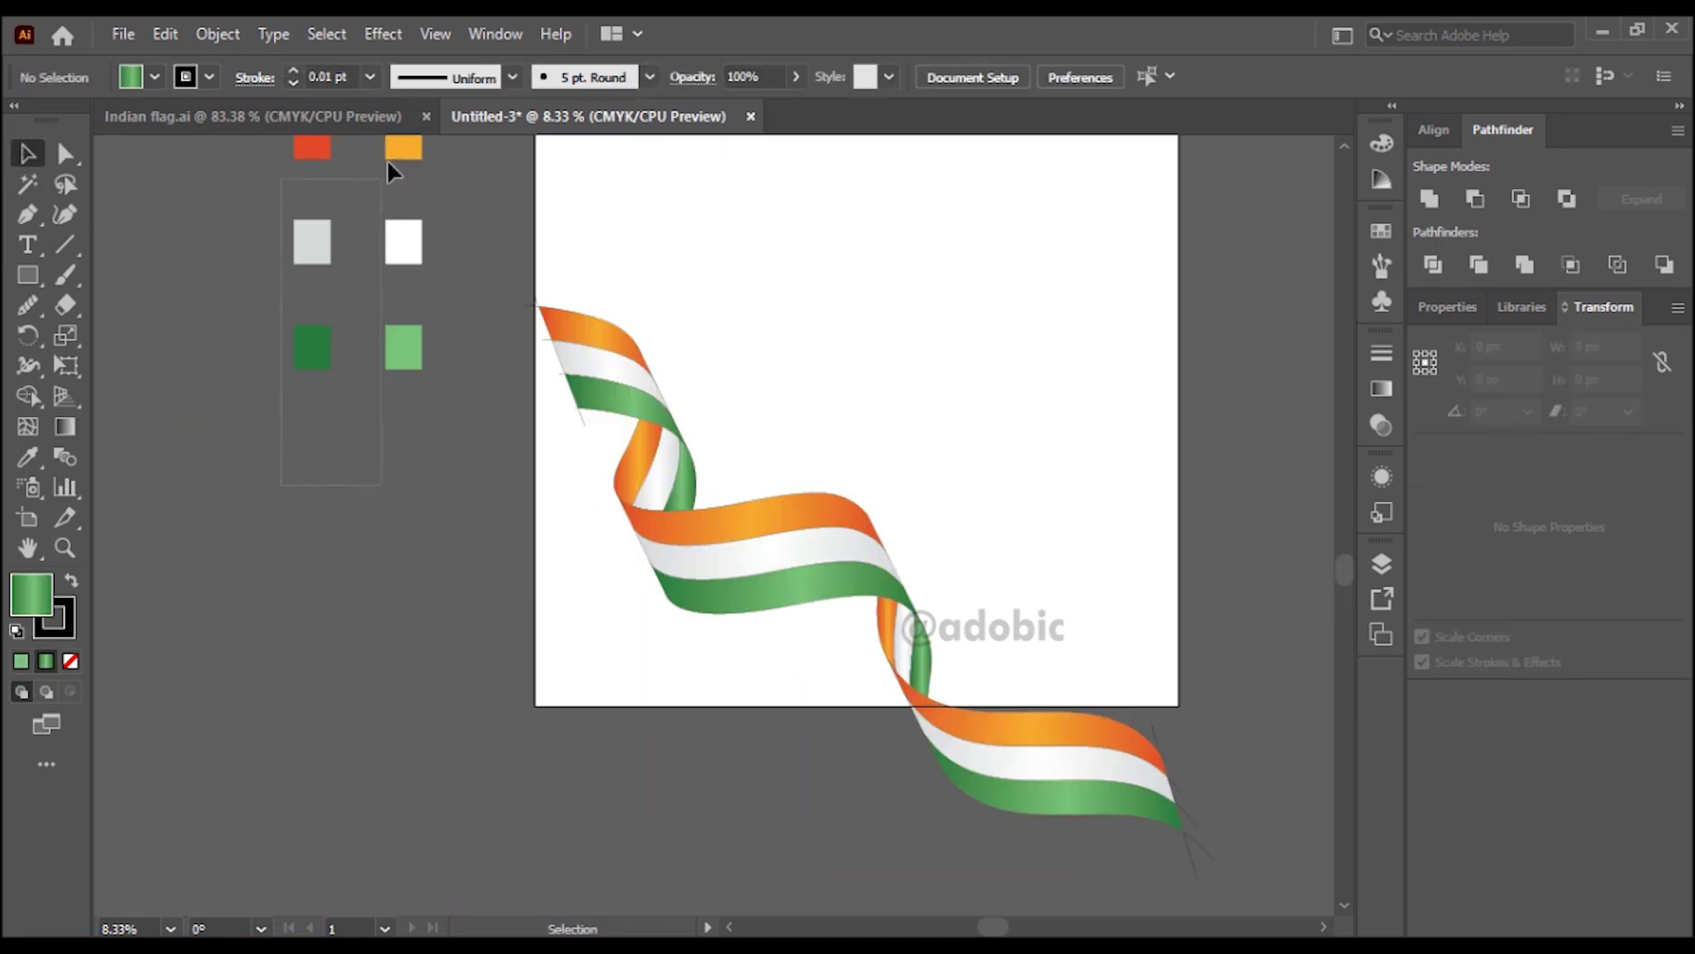
key(Delete)
- Select every coloured ribbon shape, move them together away from the leftover line fragments and remove their stroke
shift+click(673, 358)
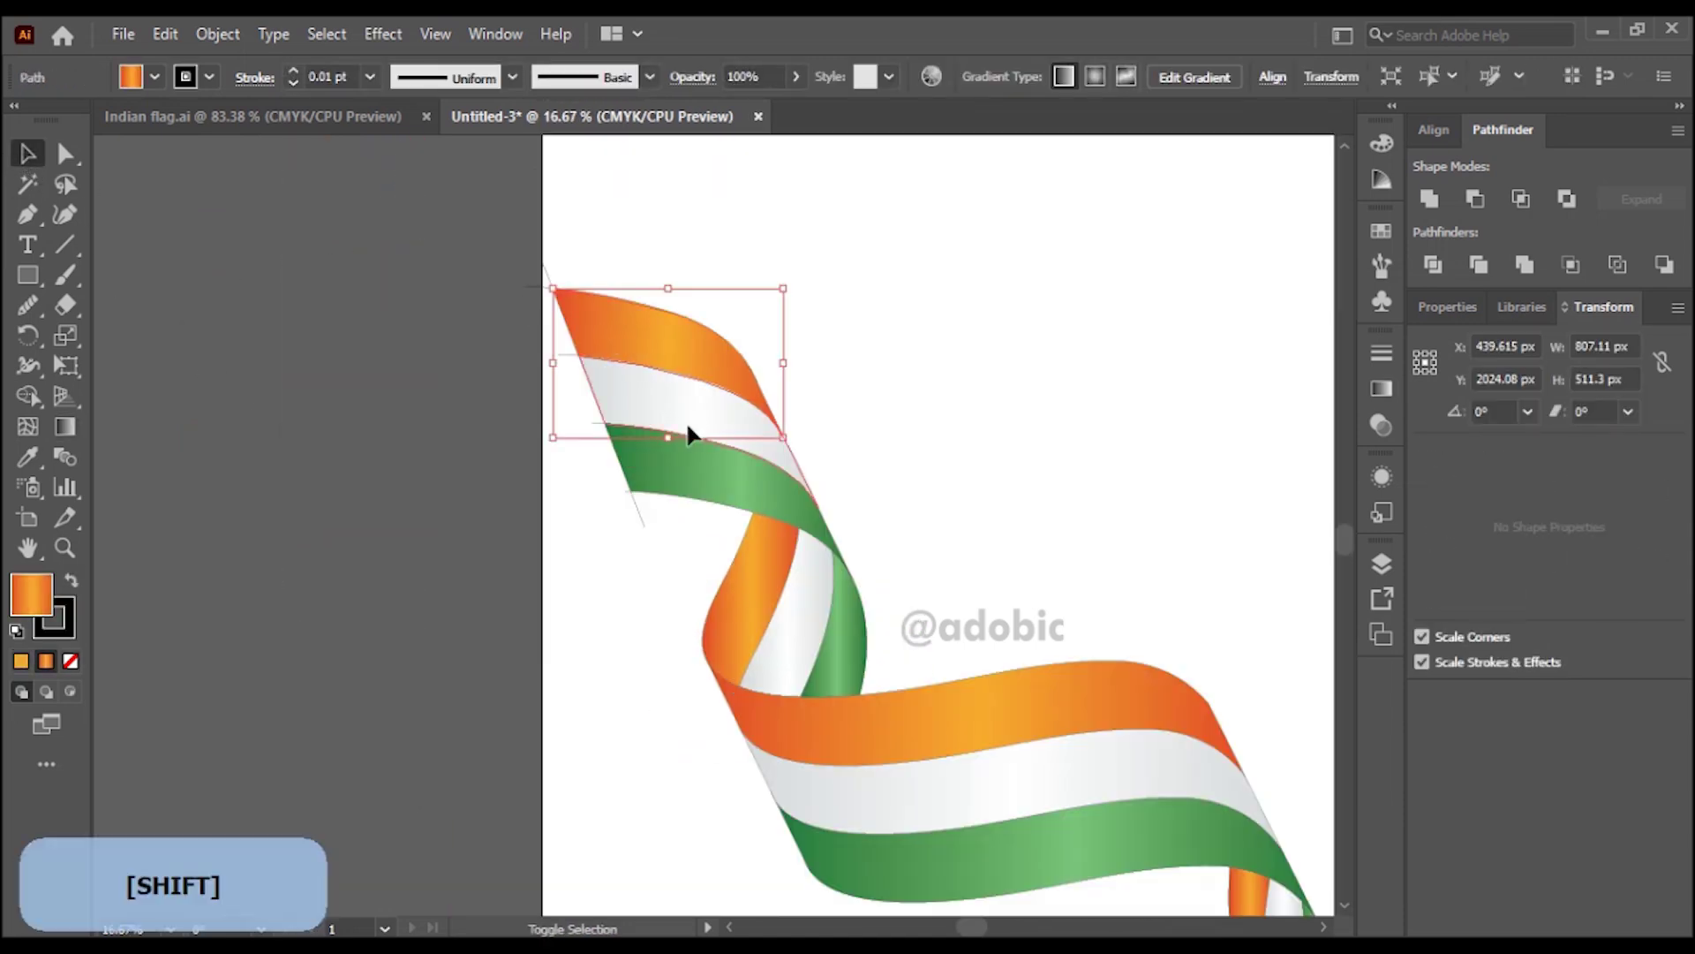
shift+click(686, 421)
shift+click(708, 476)
shift+click(737, 619)
shift+click(786, 636)
shift+click(839, 644)
shift+click(958, 724)
shift+click(971, 782)
shift+click(980, 843)
drag(901, 567, 442, 136)
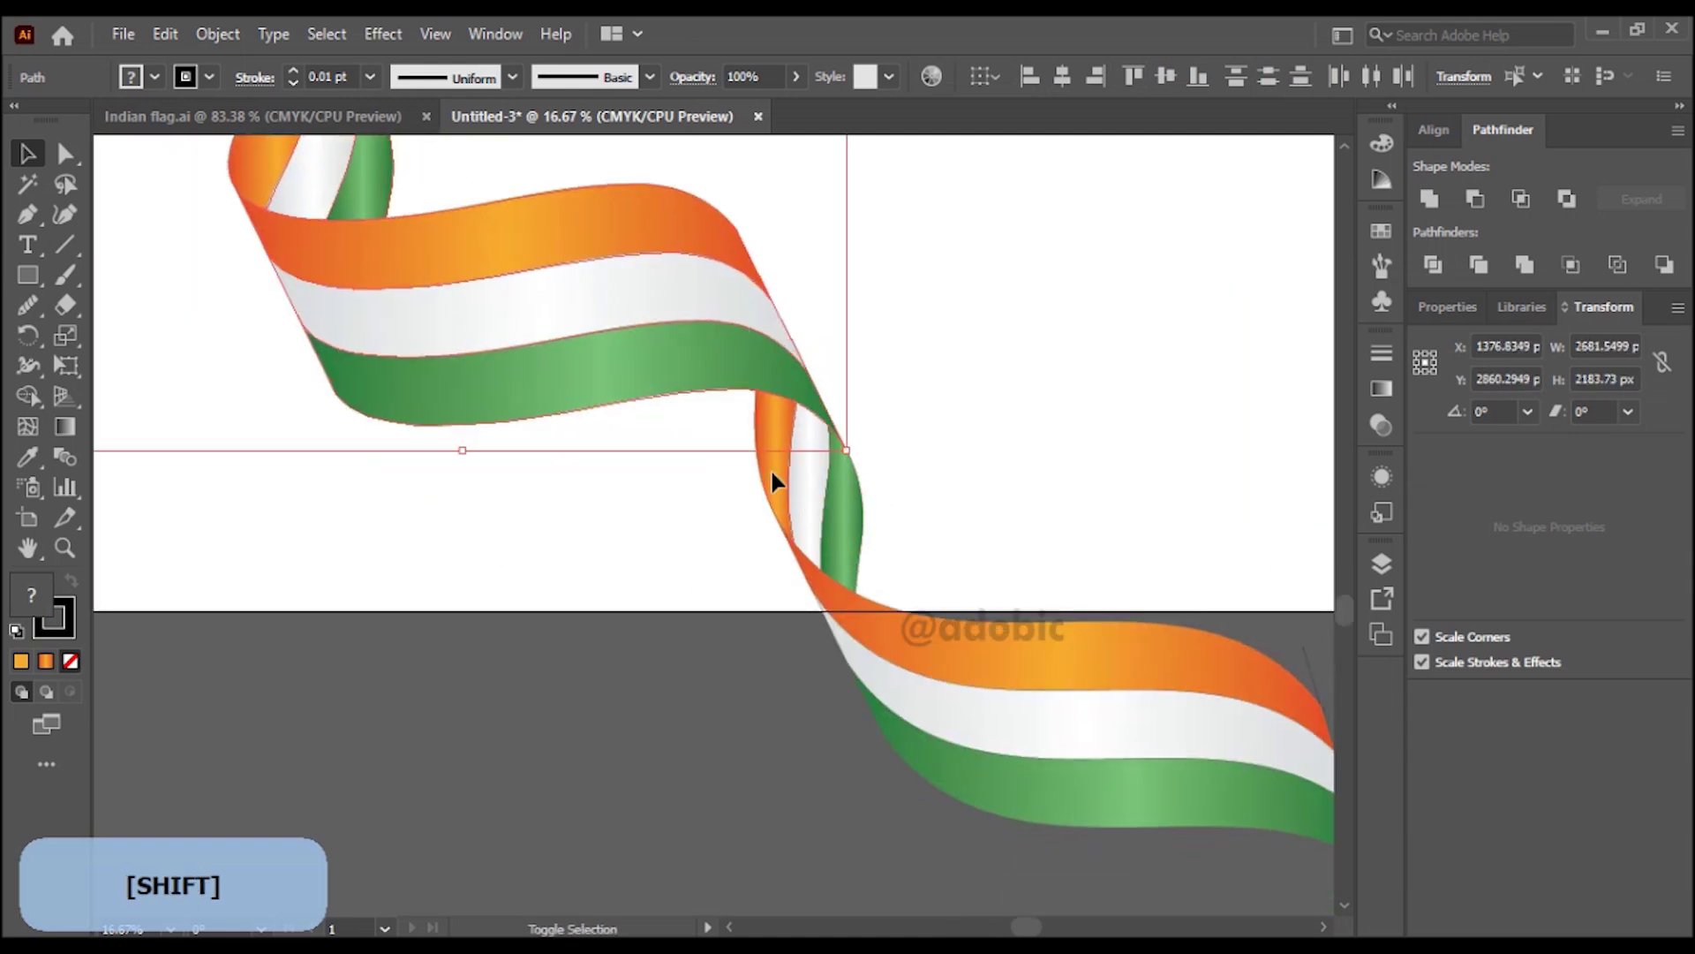
shift+click(770, 468)
shift+click(899, 667)
shift+click(972, 716)
shift+click(1037, 758)
scroll(1036, 750, down, 3)
drag(1051, 711, 680, 702)
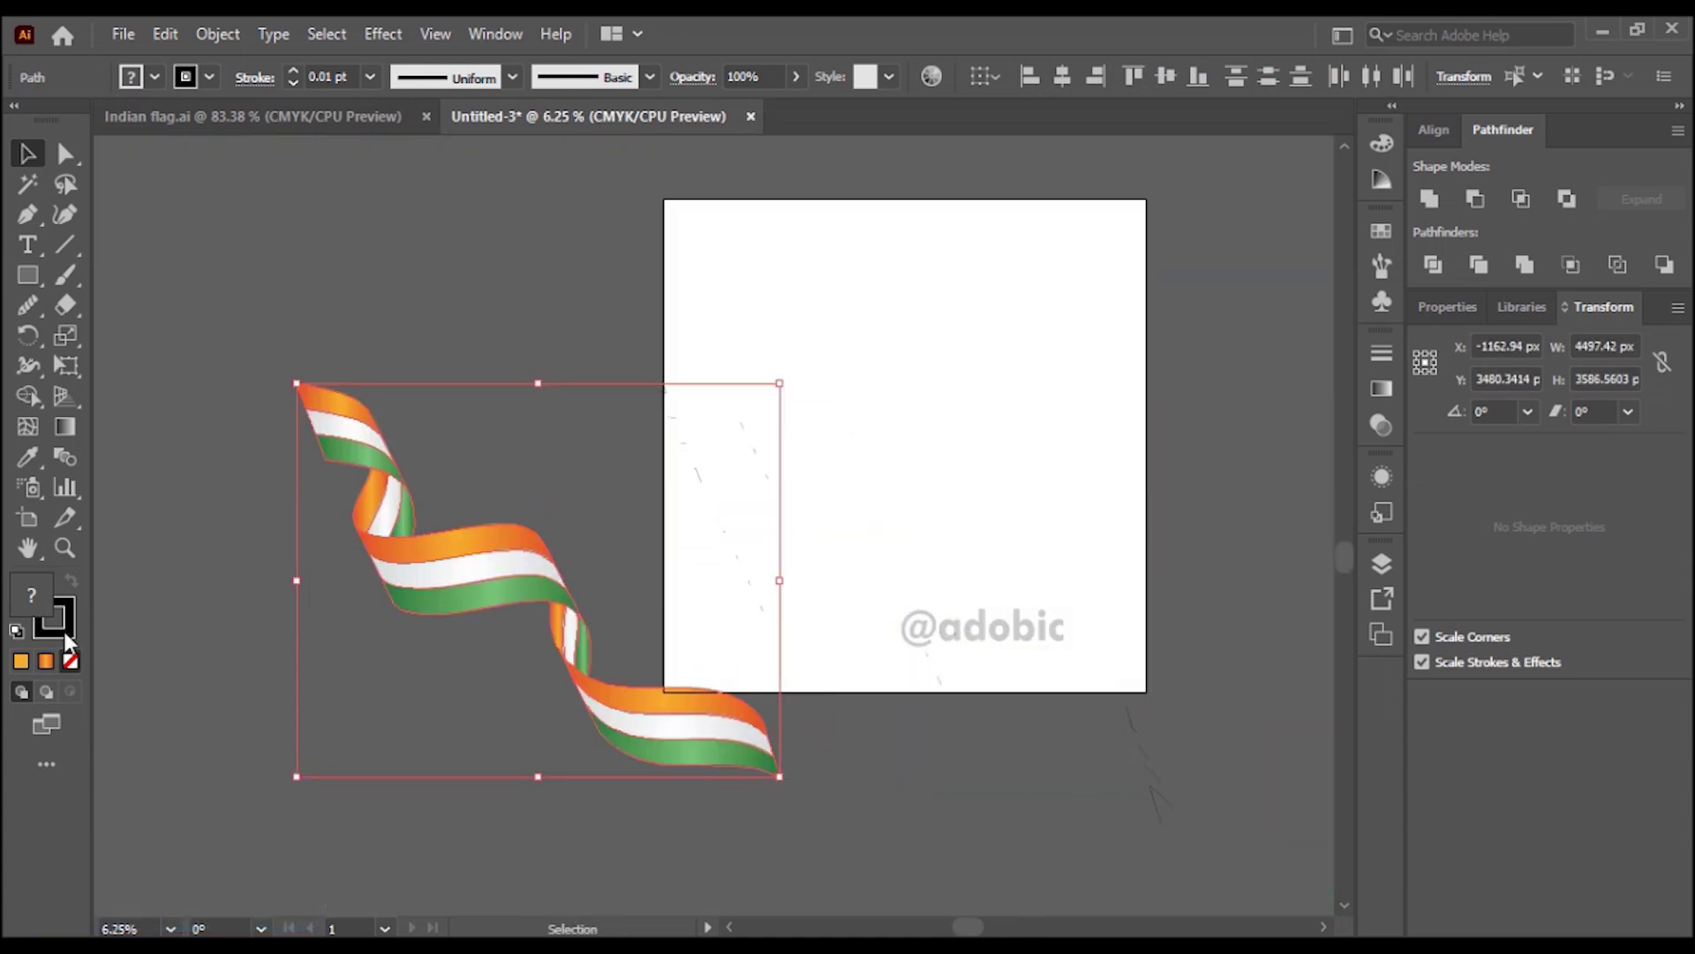
click(70, 660)
- Delete all the leftover line fragments on and around the artboard
mouse_move(590, 266)
mouse_down()
mouse_move(799, 513)
mouse_move(962, 575)
mouse_up()
key(Delete)
drag(1132, 464, 667, 655)
key(Delete)
drag(1206, 548, 930, 767)
key(Delete)
- Select the whole ribbon, move it back onto the artboard and deselect it
drag(839, 804, 337, 310)
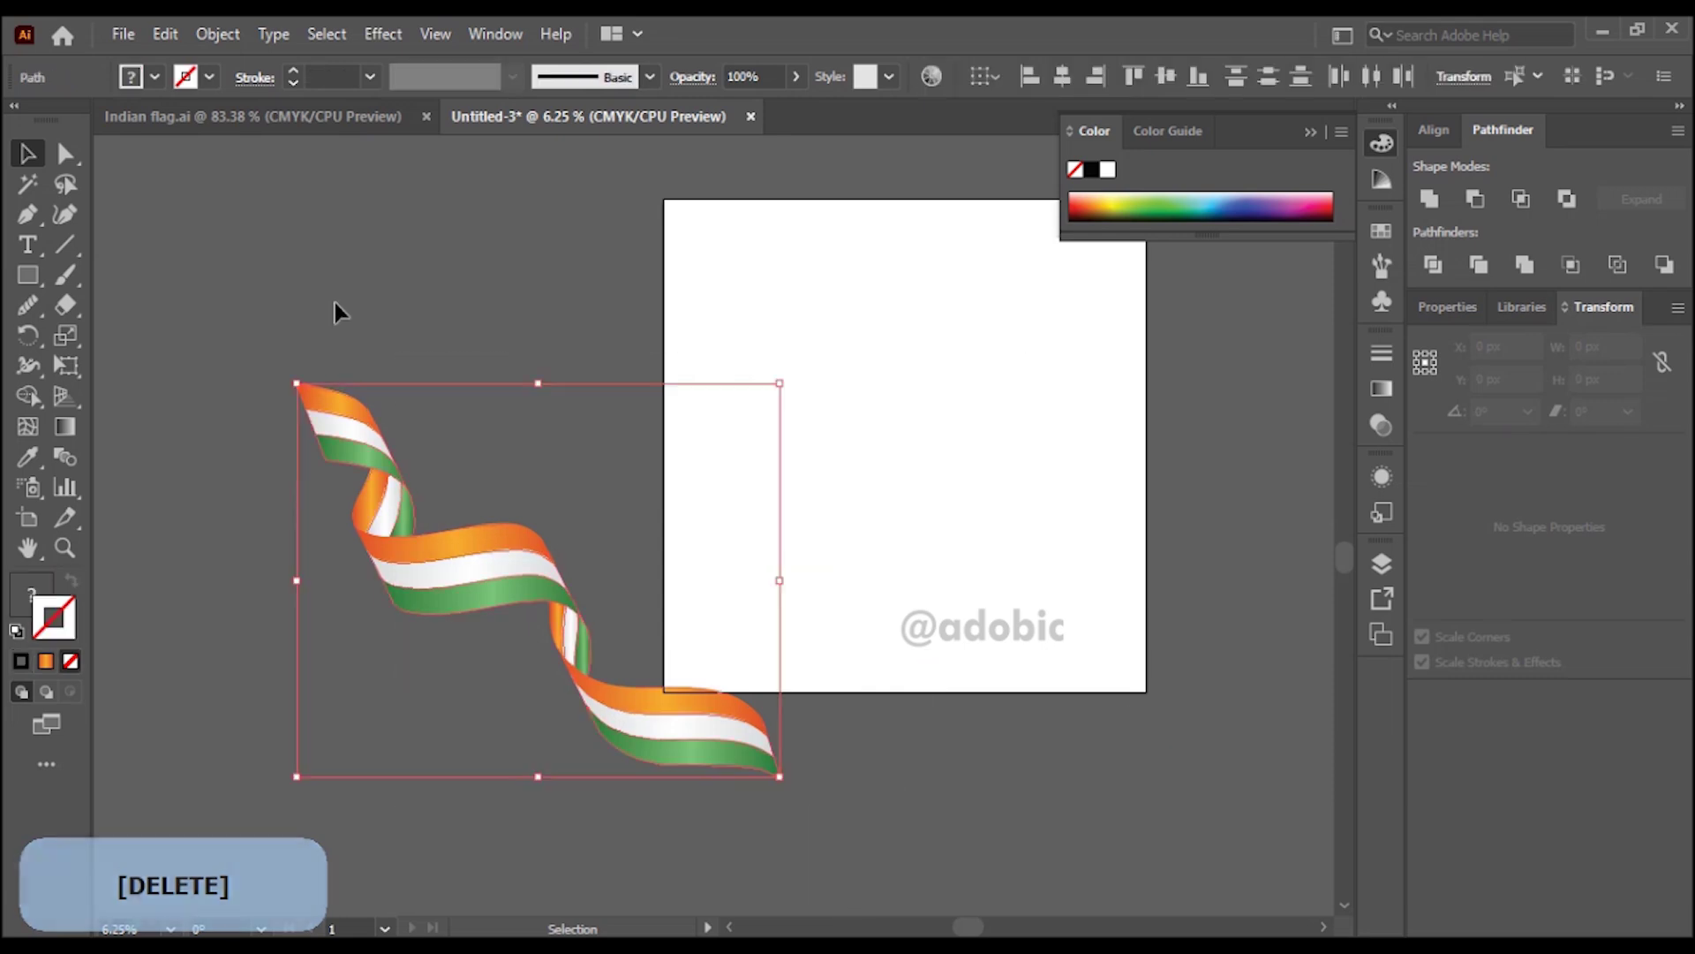
drag(437, 571, 757, 537)
click(548, 341)
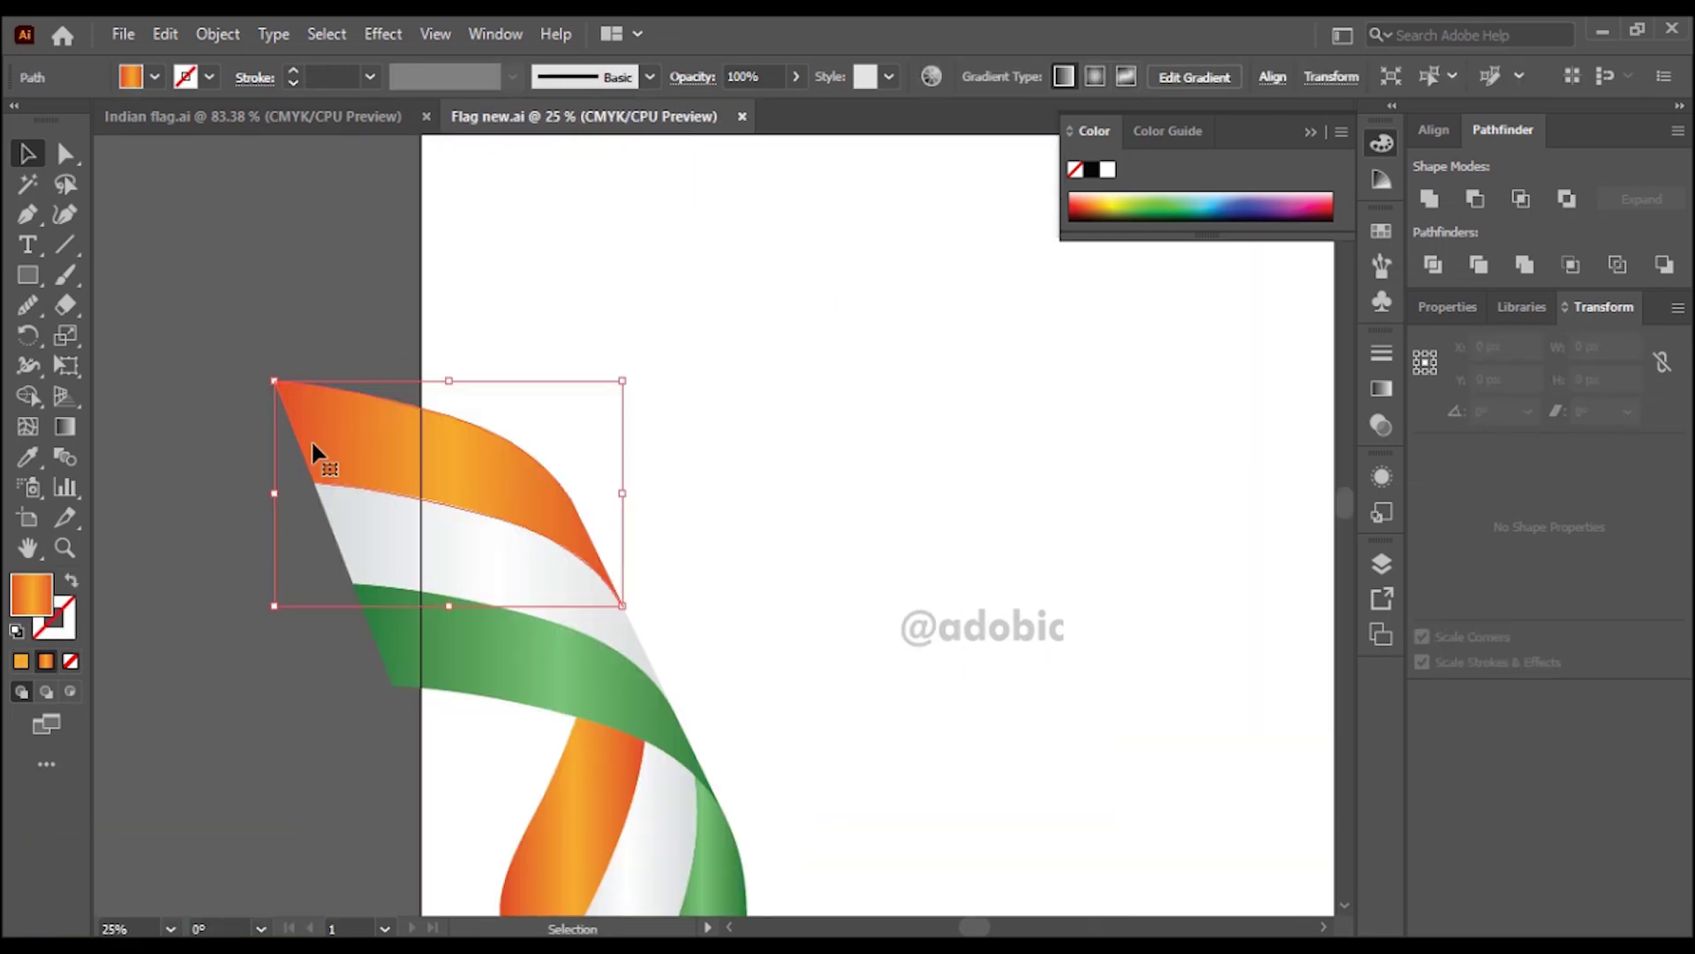
- Tilt the gradient of the ribbon's uppermost orange piece slightly upward toward its right end
key(g)
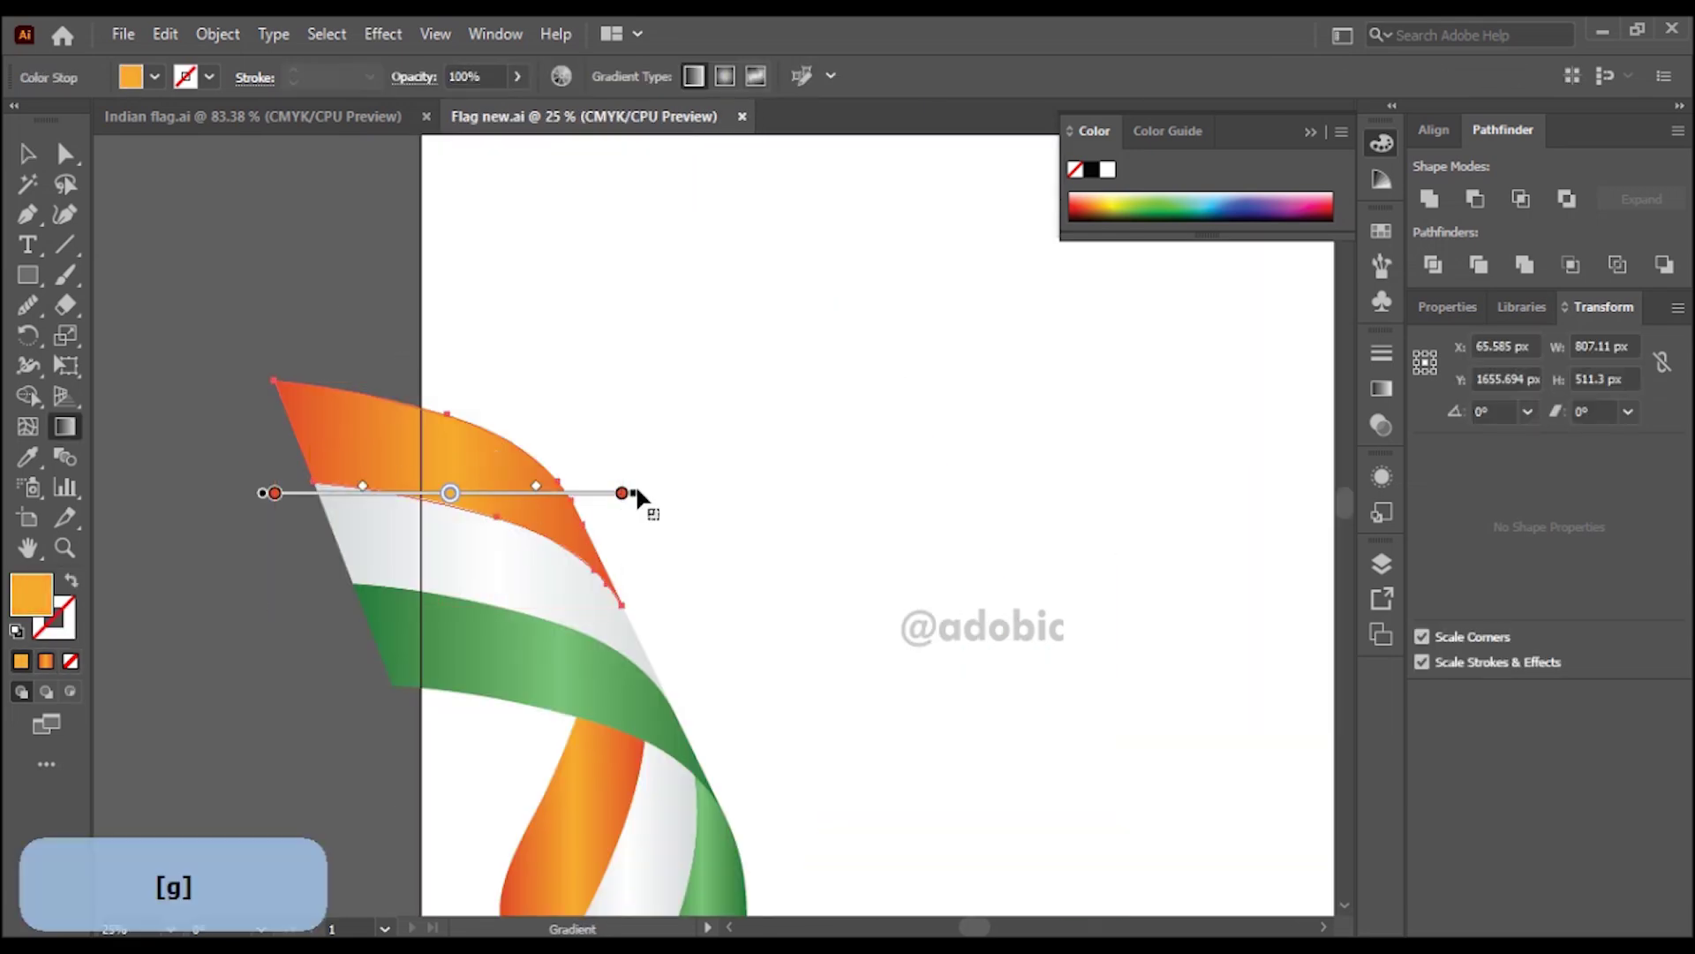
drag(644, 489, 644, 414)
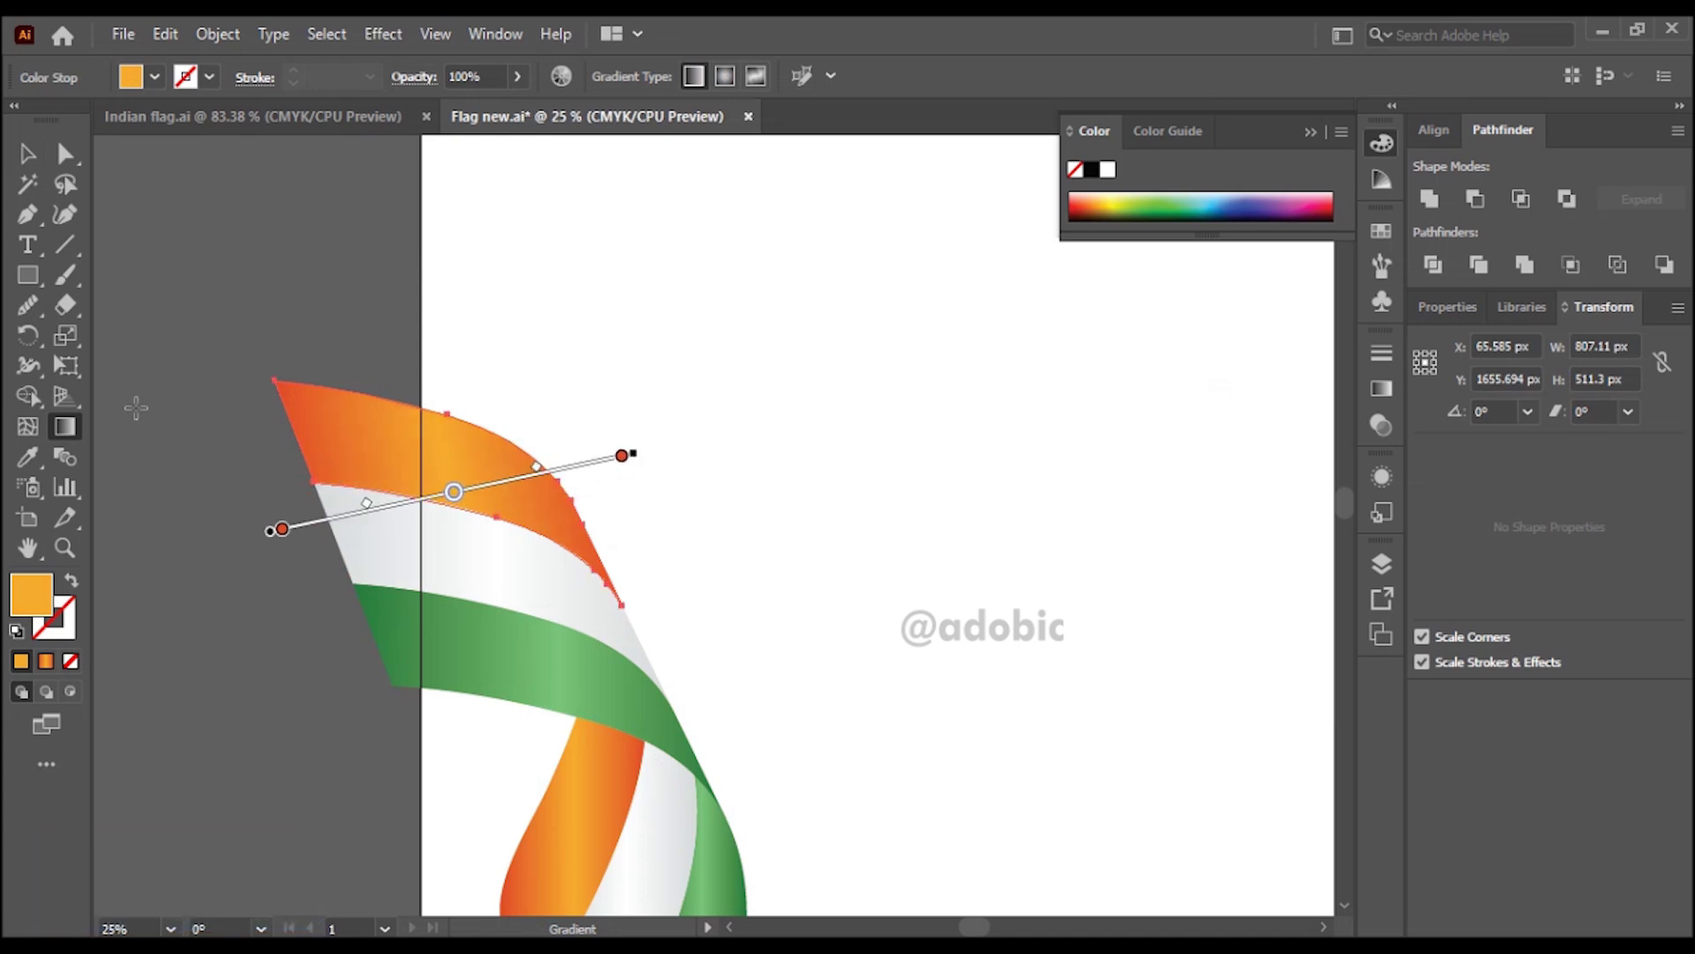
- Tilt the gradient of the ribbon's uppermost orange piece more steeply upward toward its right end
click(28, 153)
click(522, 563)
click(458, 446)
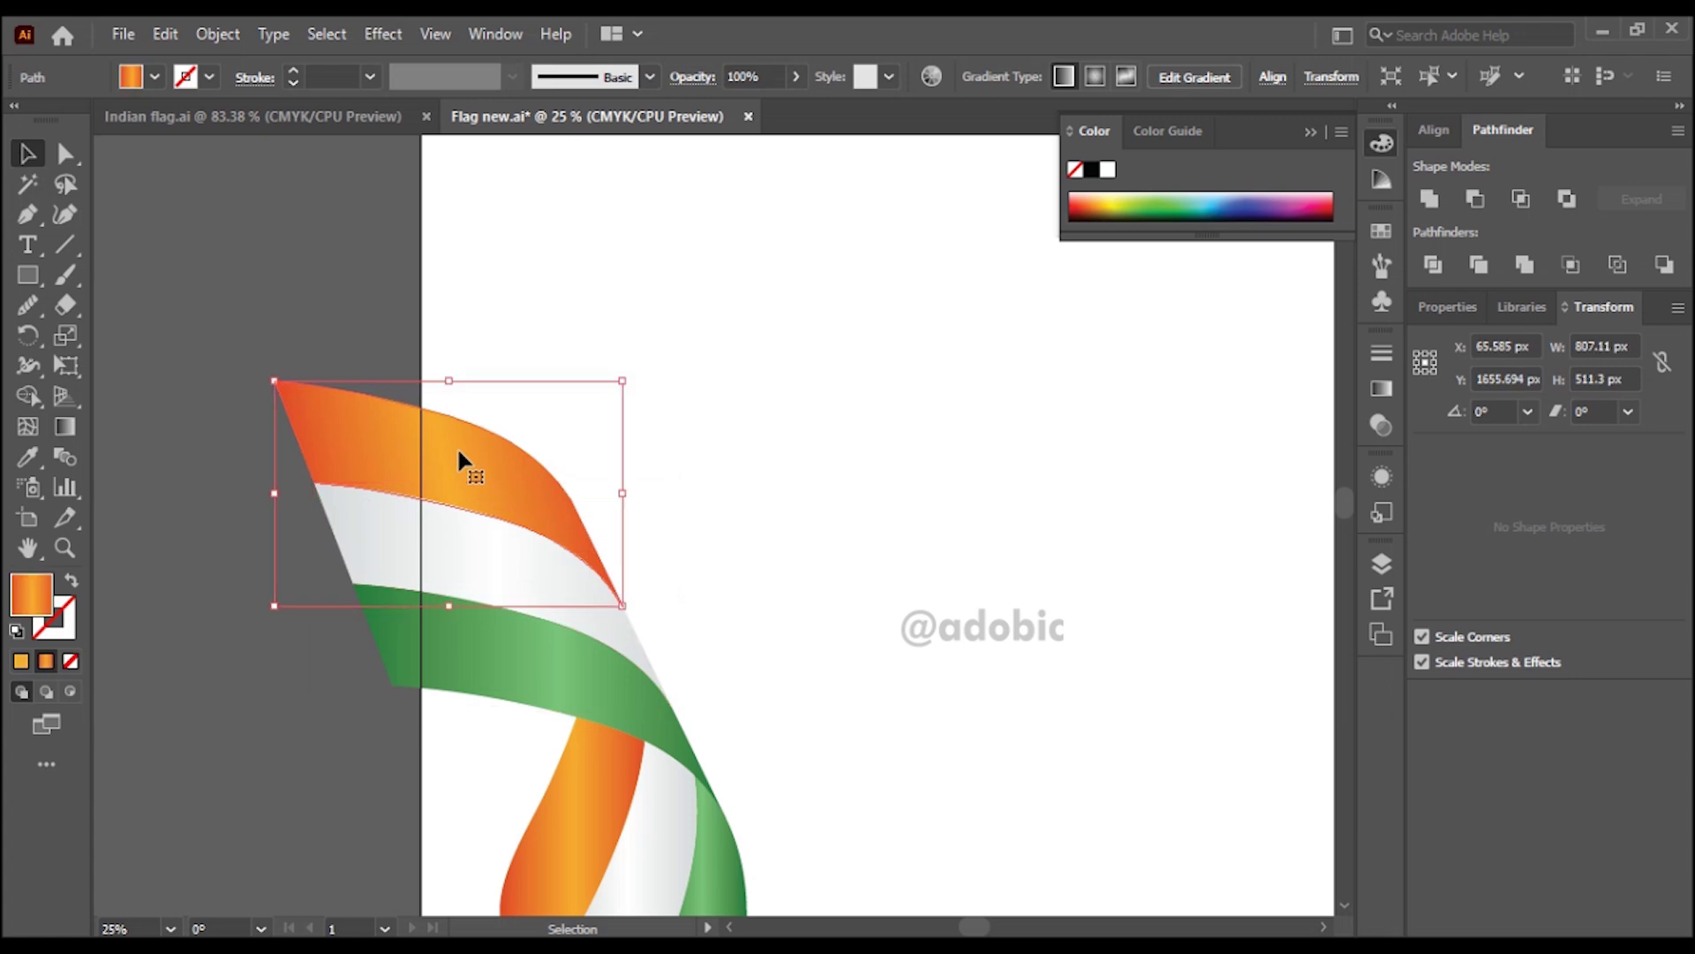
key(g)
drag(619, 455, 603, 395)
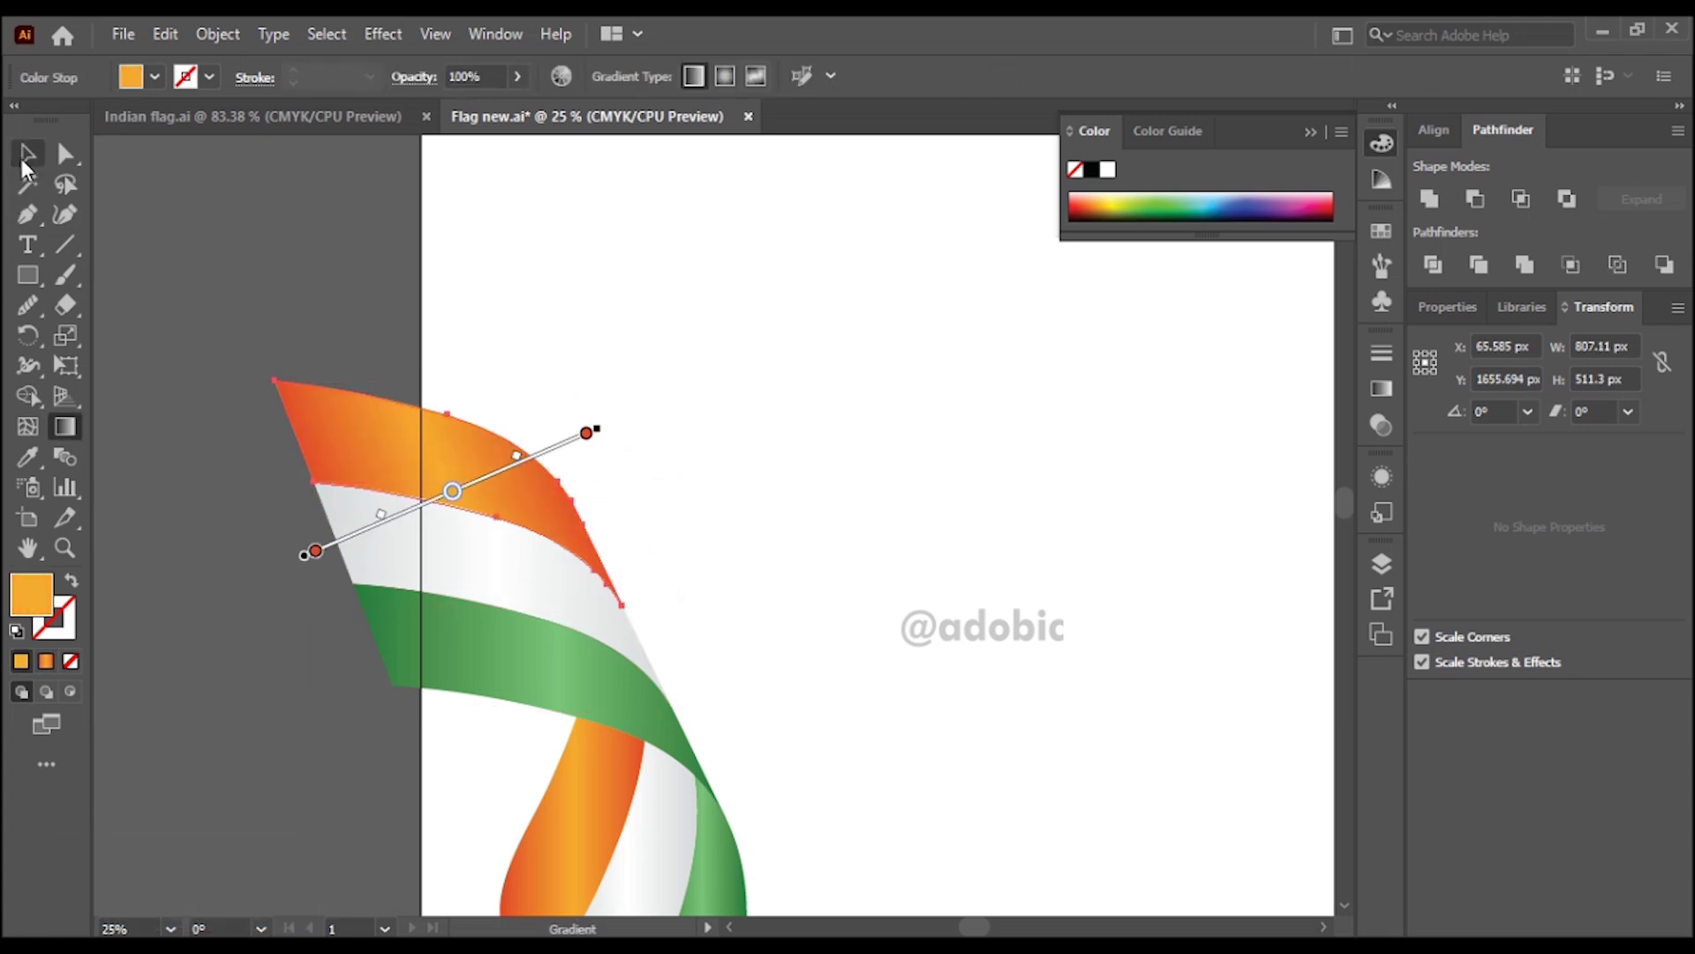
- Tilt the gradient of the ribbon's uppermost white piece upward toward its right end
click(25, 164)
click(387, 545)
key(g)
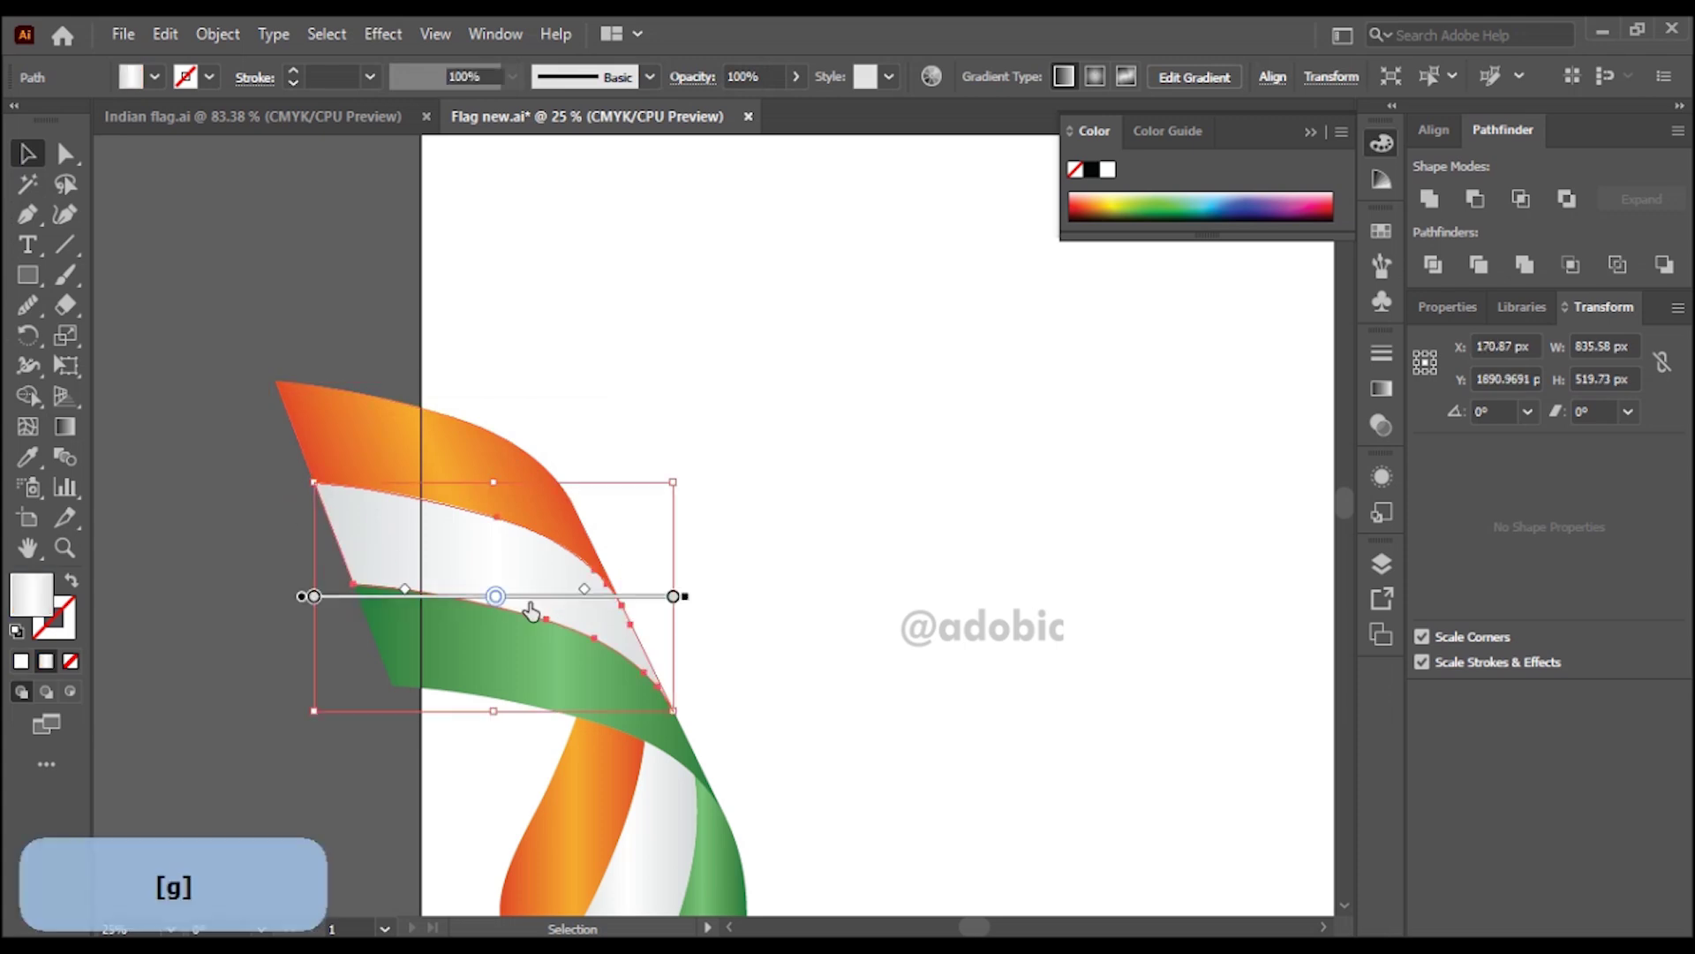
drag(700, 594, 682, 477)
- Tilt the gradient of the ribbon's uppermost green piece upward toward its right end and deselect it
click(19, 157)
click(496, 627)
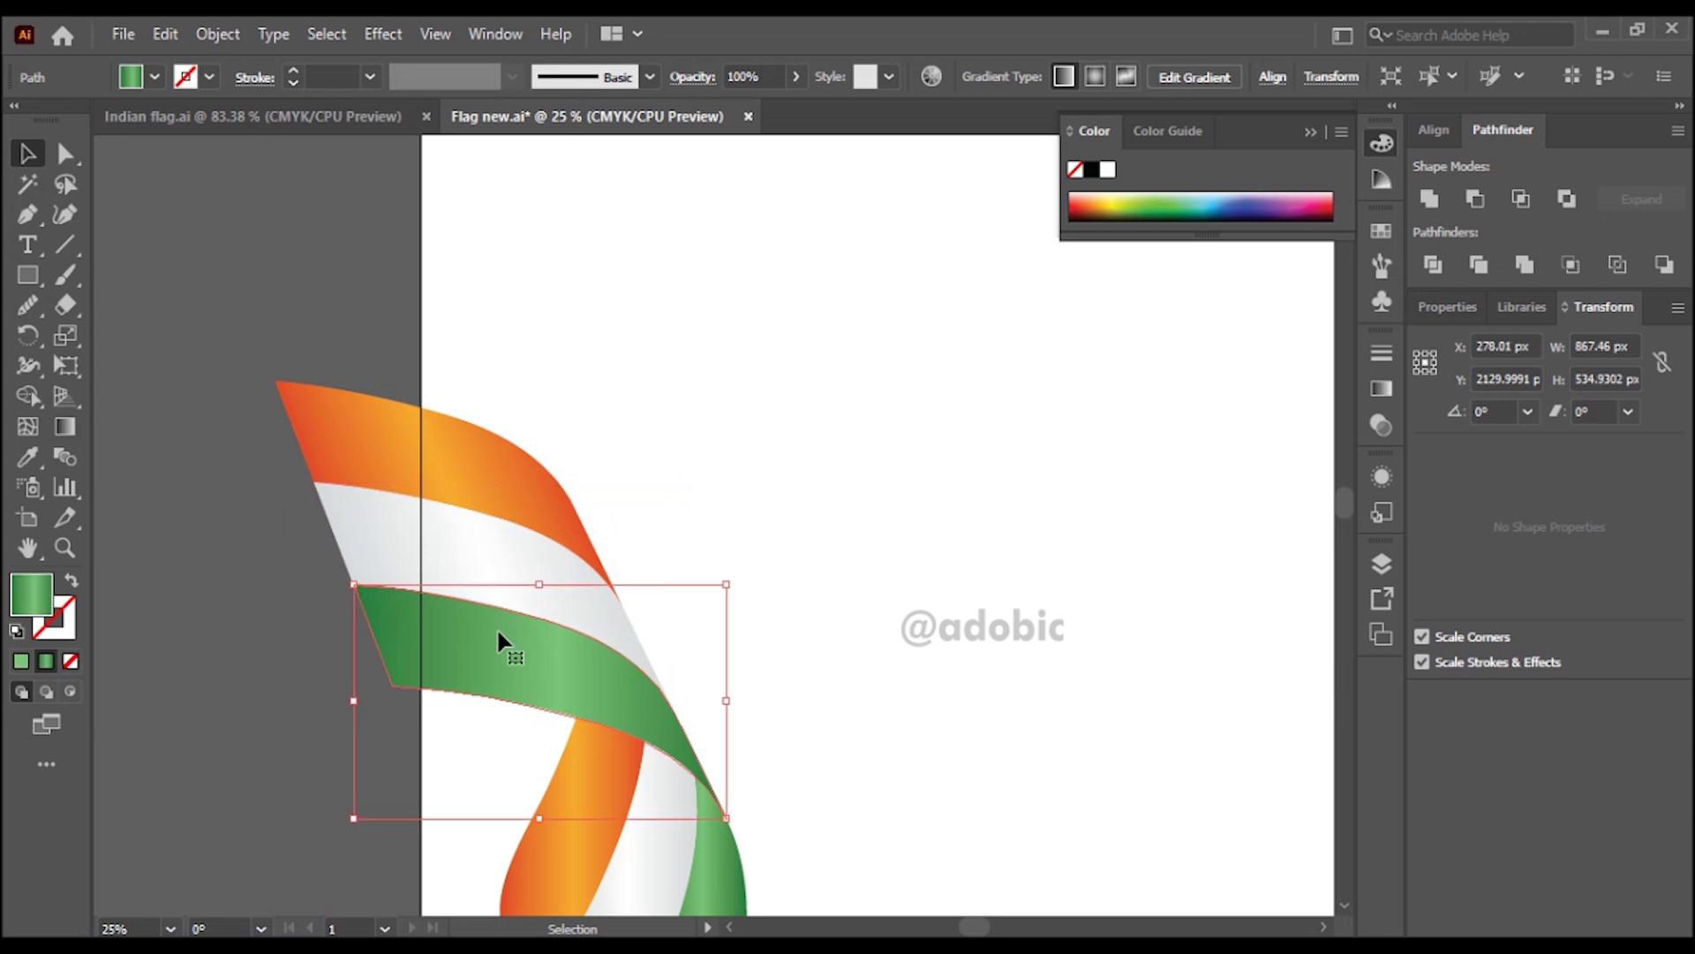
key(g)
mouse_move(741, 696)
mouse_down()
mouse_move(746, 589)
mouse_move(713, 517)
mouse_up()
click(28, 154)
click(210, 341)
- Redraw the gradient of the green piece inside the upper fold along its length, at about 72°
ctrl+alt+click(868, 811)
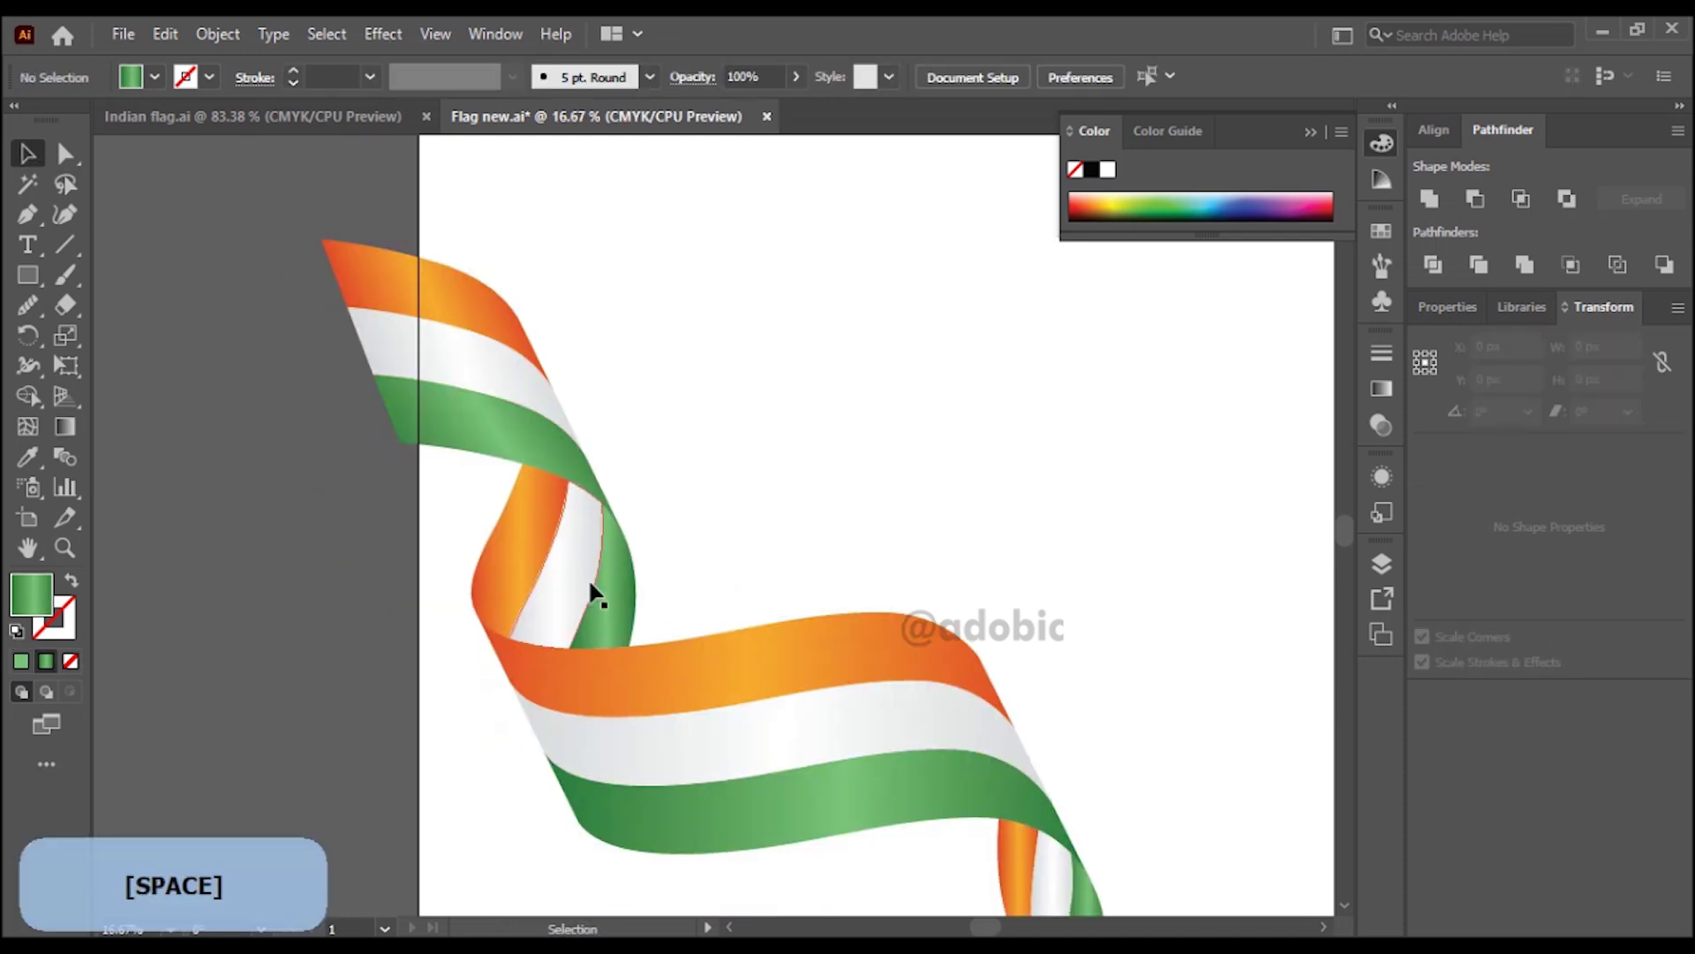
drag(361, 447, 898, 709)
click(681, 623)
key(g)
drag(662, 706, 675, 346)
drag(620, 737, 741, 345)
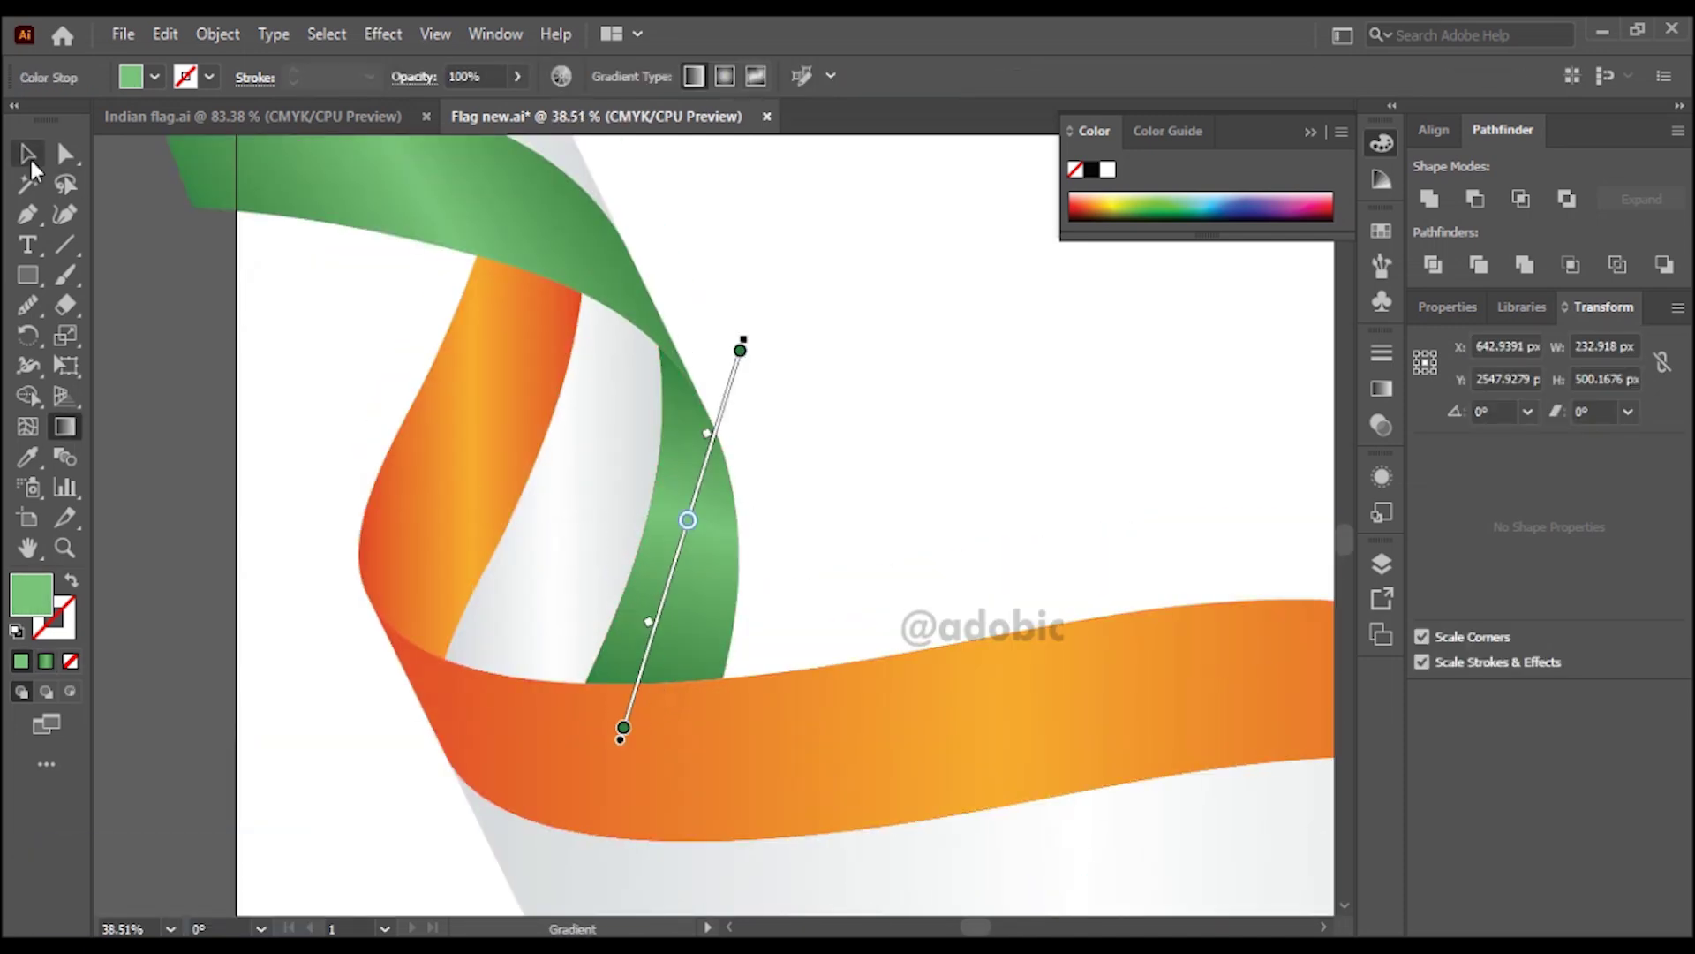
- Redraw the gradient of the white piece inside the upper fold along its length, at about 68°
click(28, 156)
click(574, 503)
key(g)
drag(490, 721, 648, 332)
- Redraw the gradient of the orange piece inside the upper fold along its length, at about 69°, and deselect it
click(27, 154)
click(456, 362)
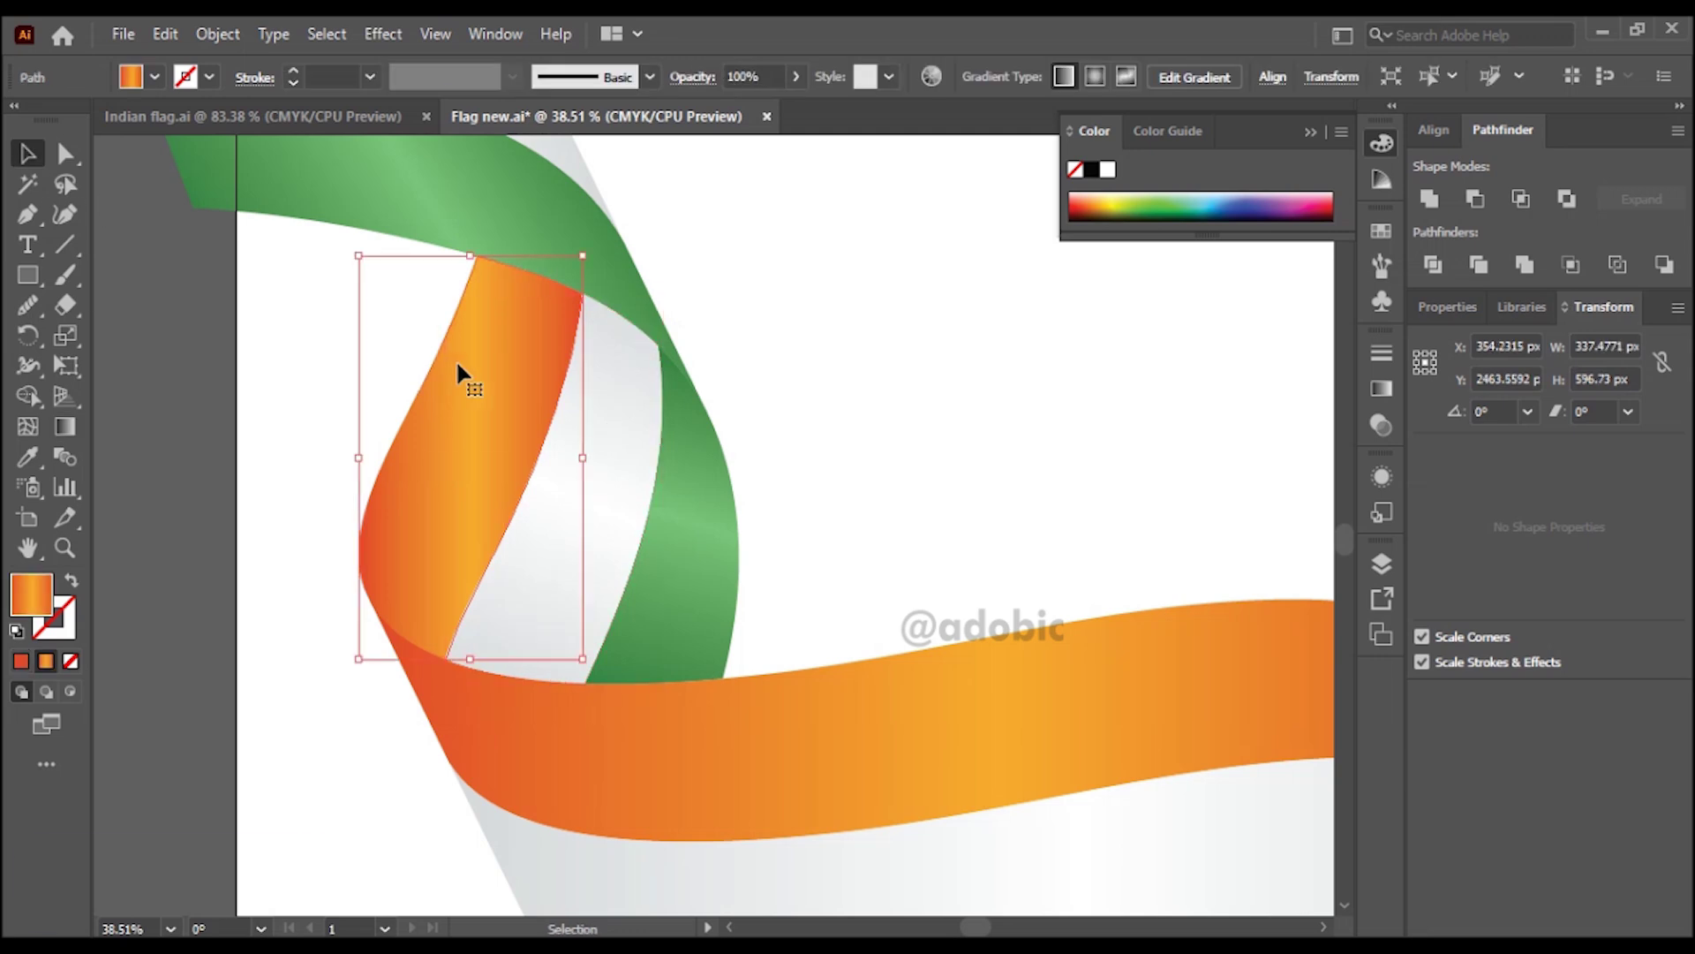
key(g)
drag(397, 639, 543, 236)
click(27, 153)
click(870, 490)
- Redraw the gradient of the middle wave's green band with a slight upward tilt toward the right
scroll(870, 490, down, 2)
drag(957, 561, 591, 367)
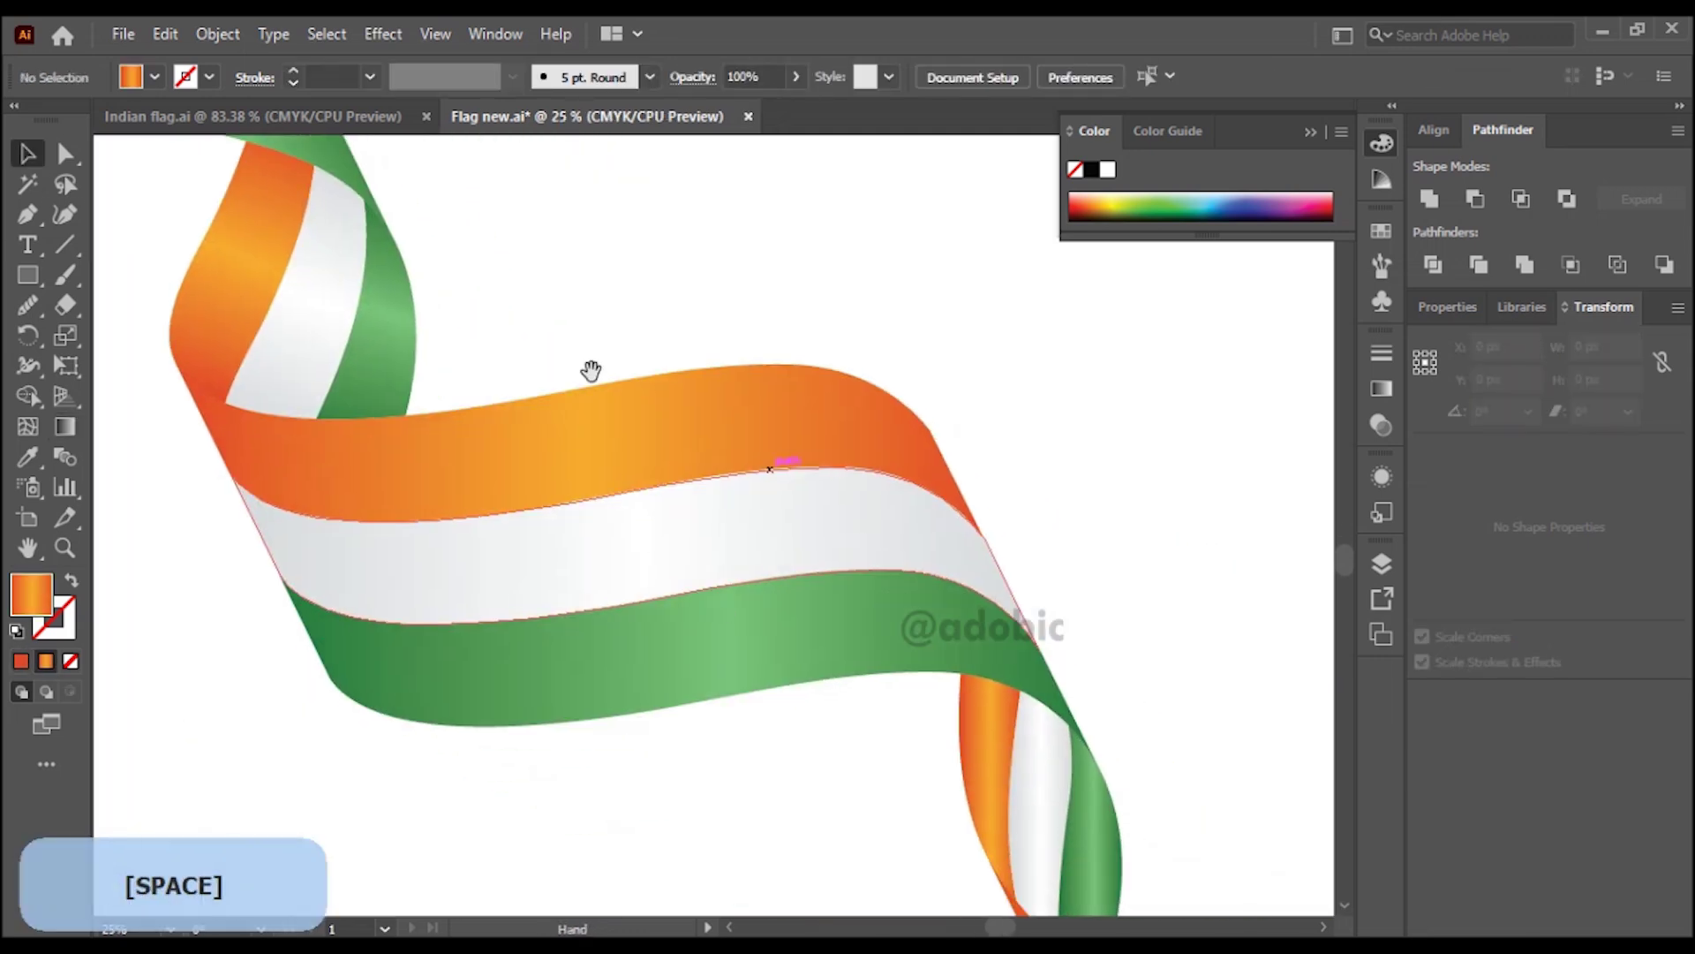
ctrl+click(703, 662)
key(g)
mouse_move(316, 734)
mouse_down()
mouse_move(957, 655)
mouse_move(1028, 619)
mouse_up()
- Redraw the gradient of the middle wave's white band with a slight upward tilt toward the right
ctrl+click(551, 534)
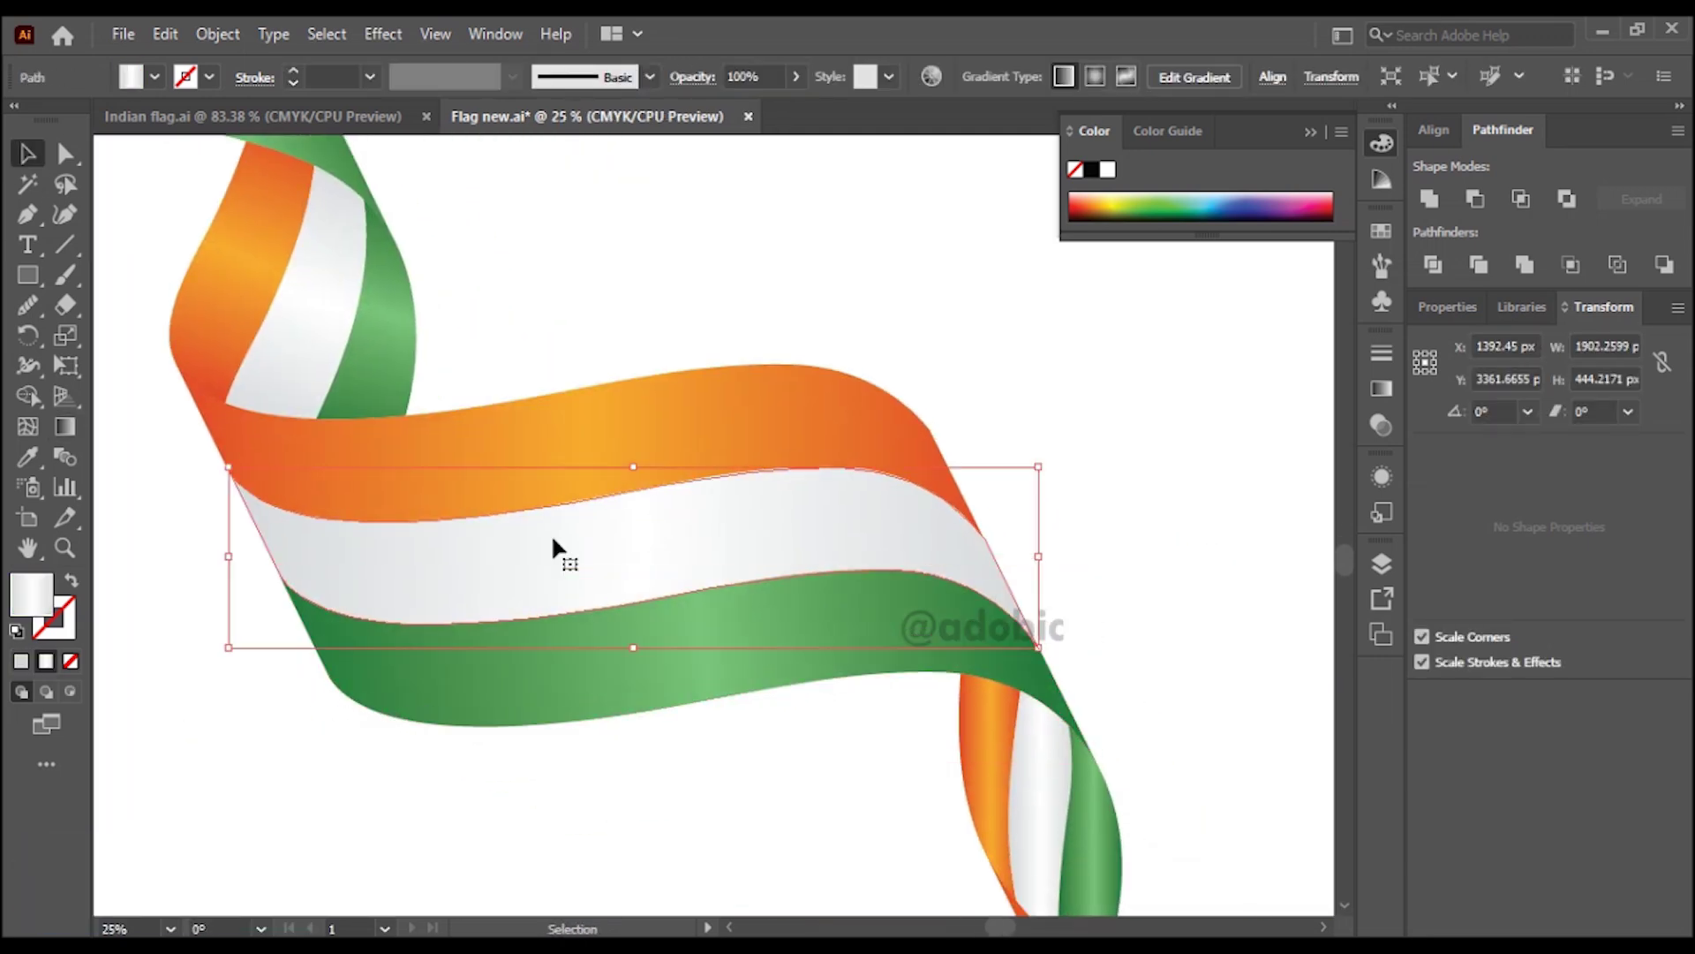
key(g)
drag(241, 632, 995, 492)
- Redraw the gradient of the middle wave's orange band with a slight upward tilt toward the right and deselect it
ctrl+click(530, 468)
key(g)
drag(173, 506, 993, 378)
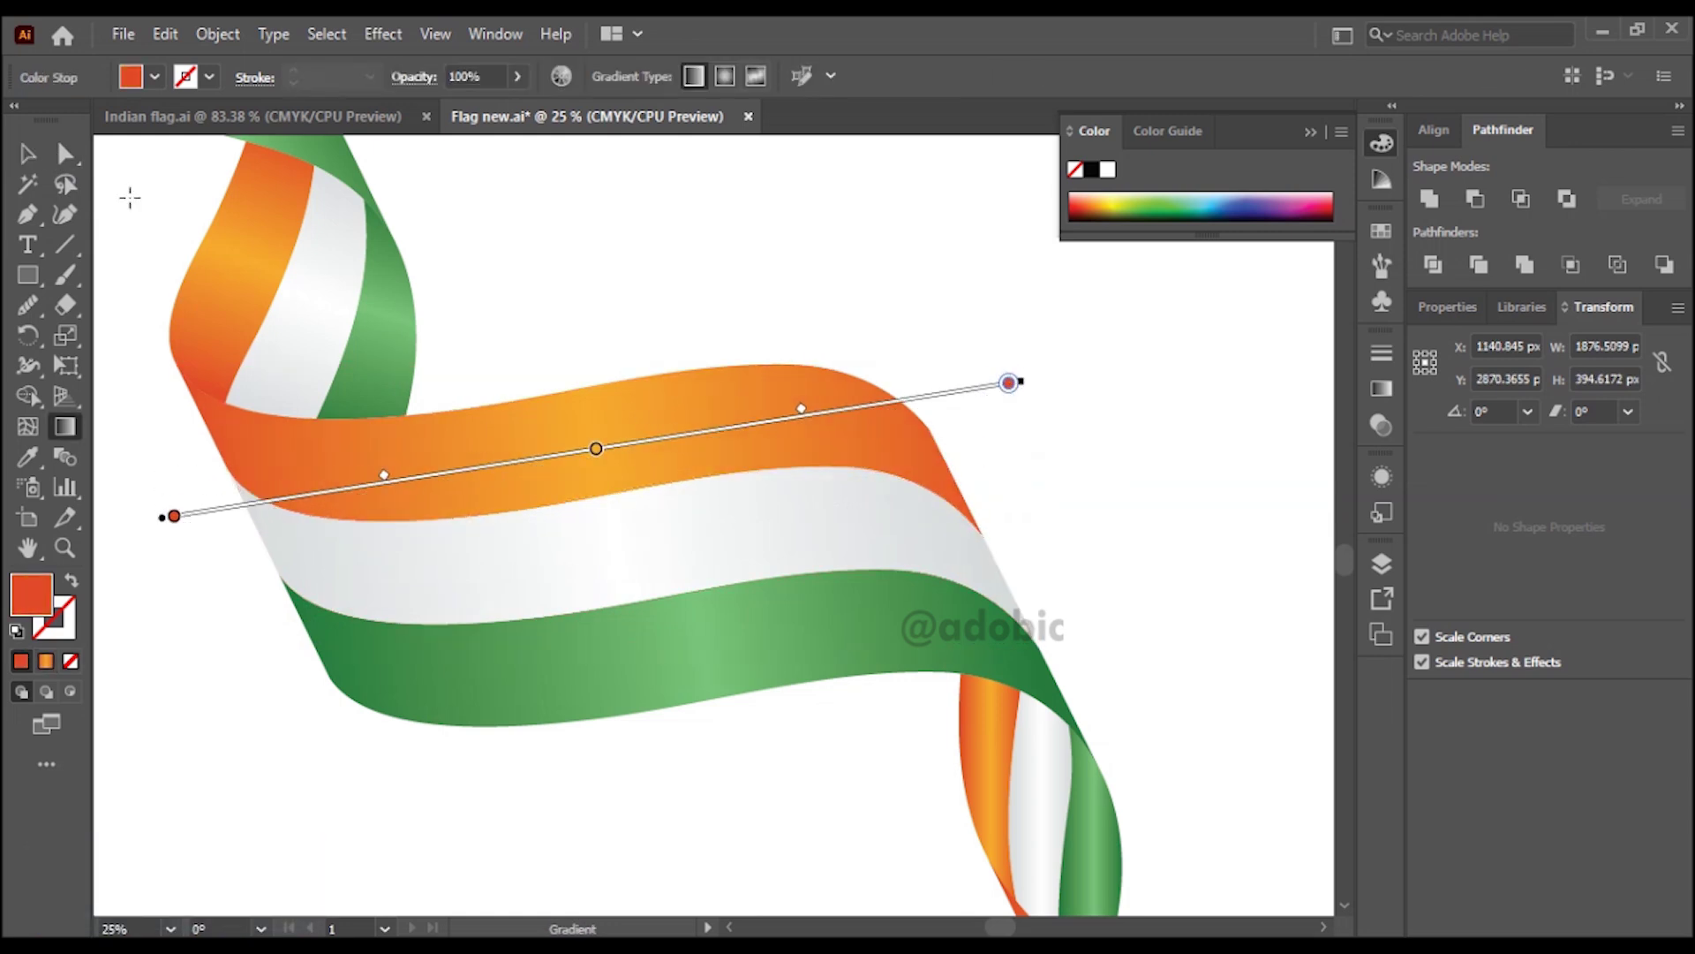
click(28, 154)
click(530, 291)
- Redraw the gradient of the green piece inside the lower fold so it runs steeply along the piece's length
scroll(530, 292, down, 2)
drag(789, 591, 745, 474)
scroll(733, 398, up, 2)
drag(899, 591, 1104, 862)
click(1011, 795)
key(i)
key(v)
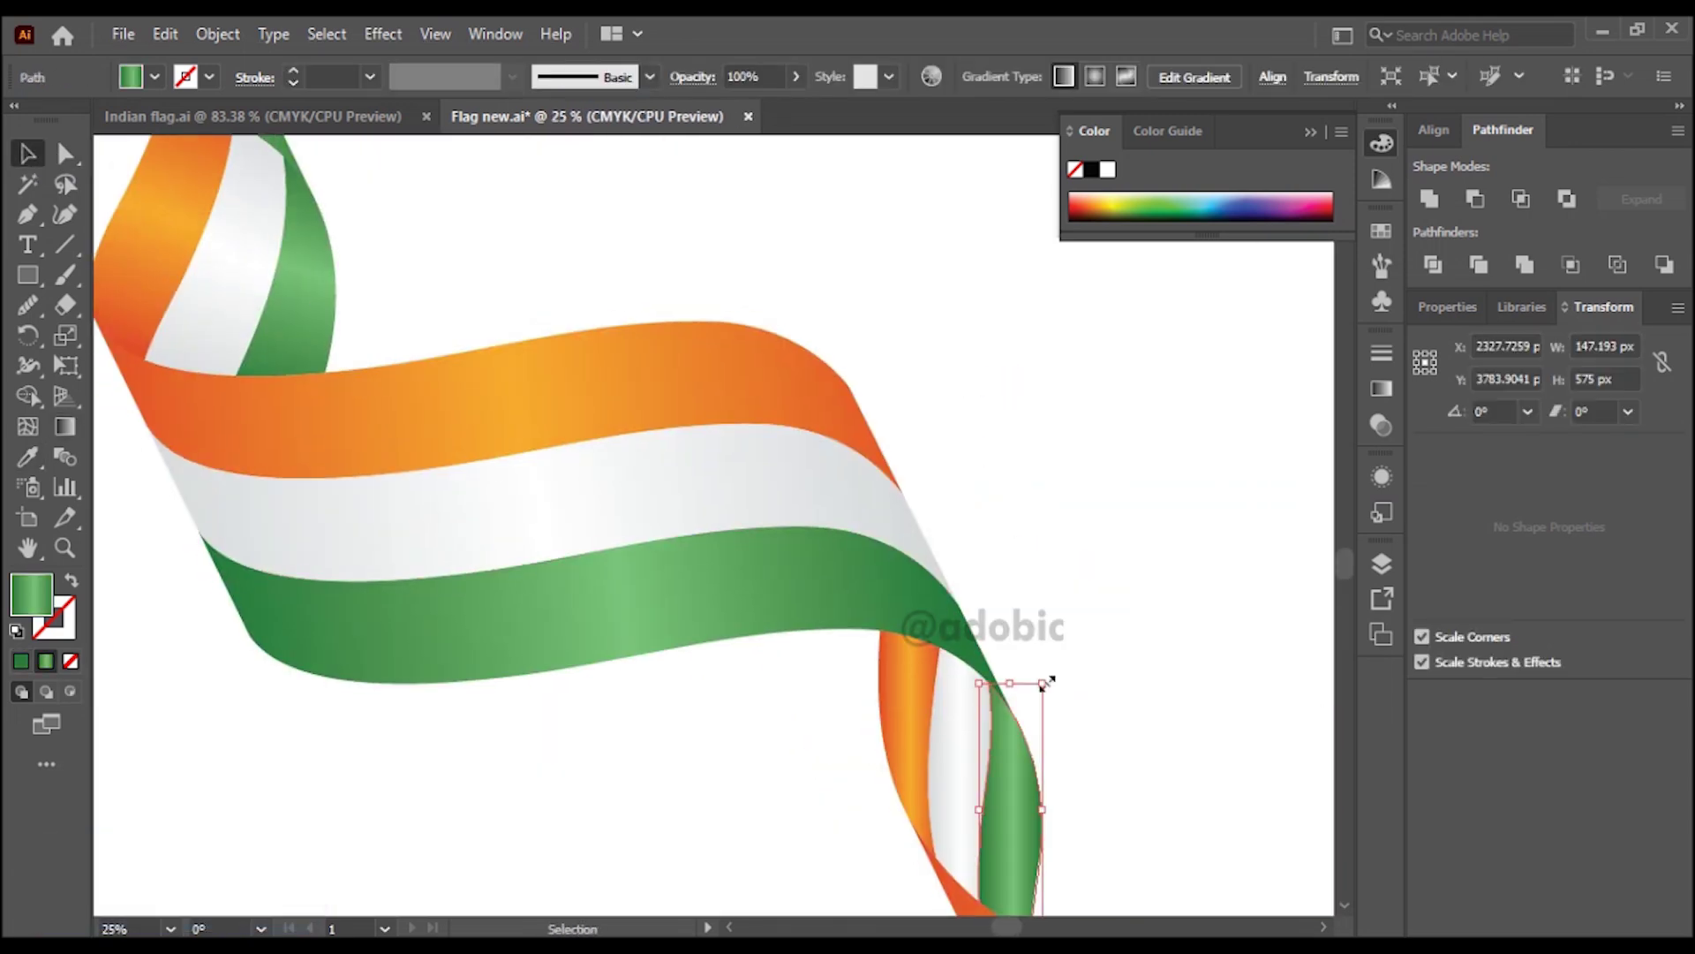
space+drag(1067, 782, 835, 448)
key(g)
mouse_move(785, 384)
mouse_down()
mouse_move(780, 596)
mouse_move(765, 591)
mouse_move(795, 369)
mouse_up()
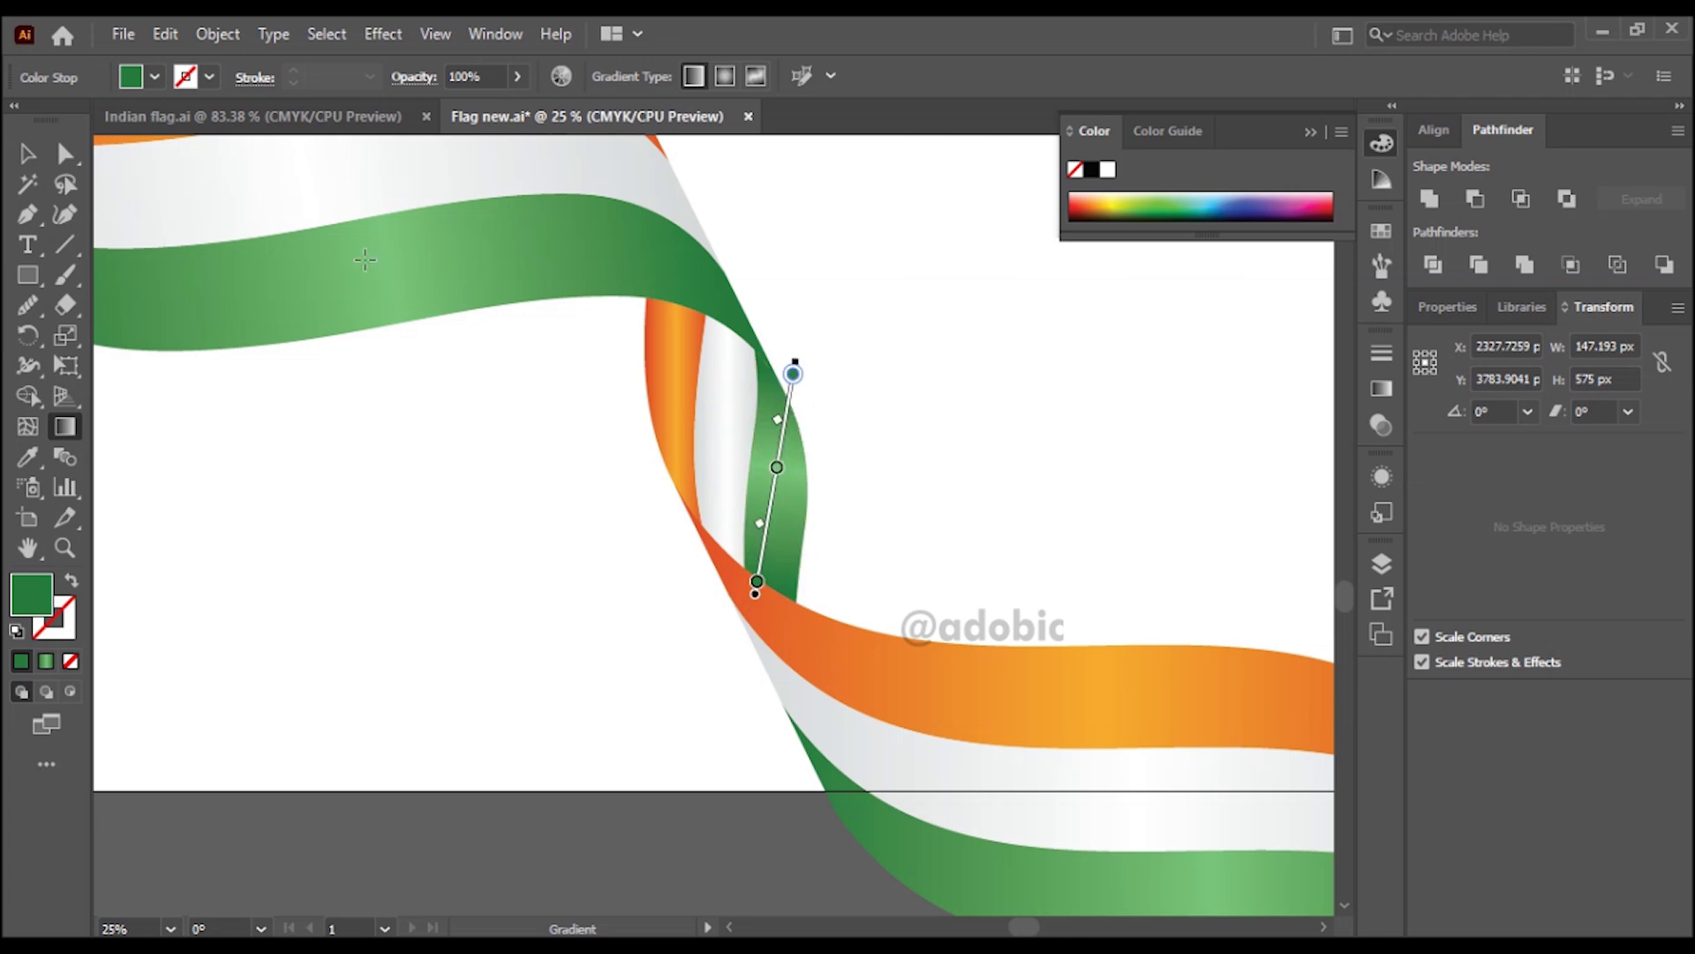
drag(742, 651, 795, 380)
drag(742, 611, 803, 367)
- Redraw the gradient of the white piece inside the lower fold along its length, at about 83°
key(v)
click(720, 470)
key(g)
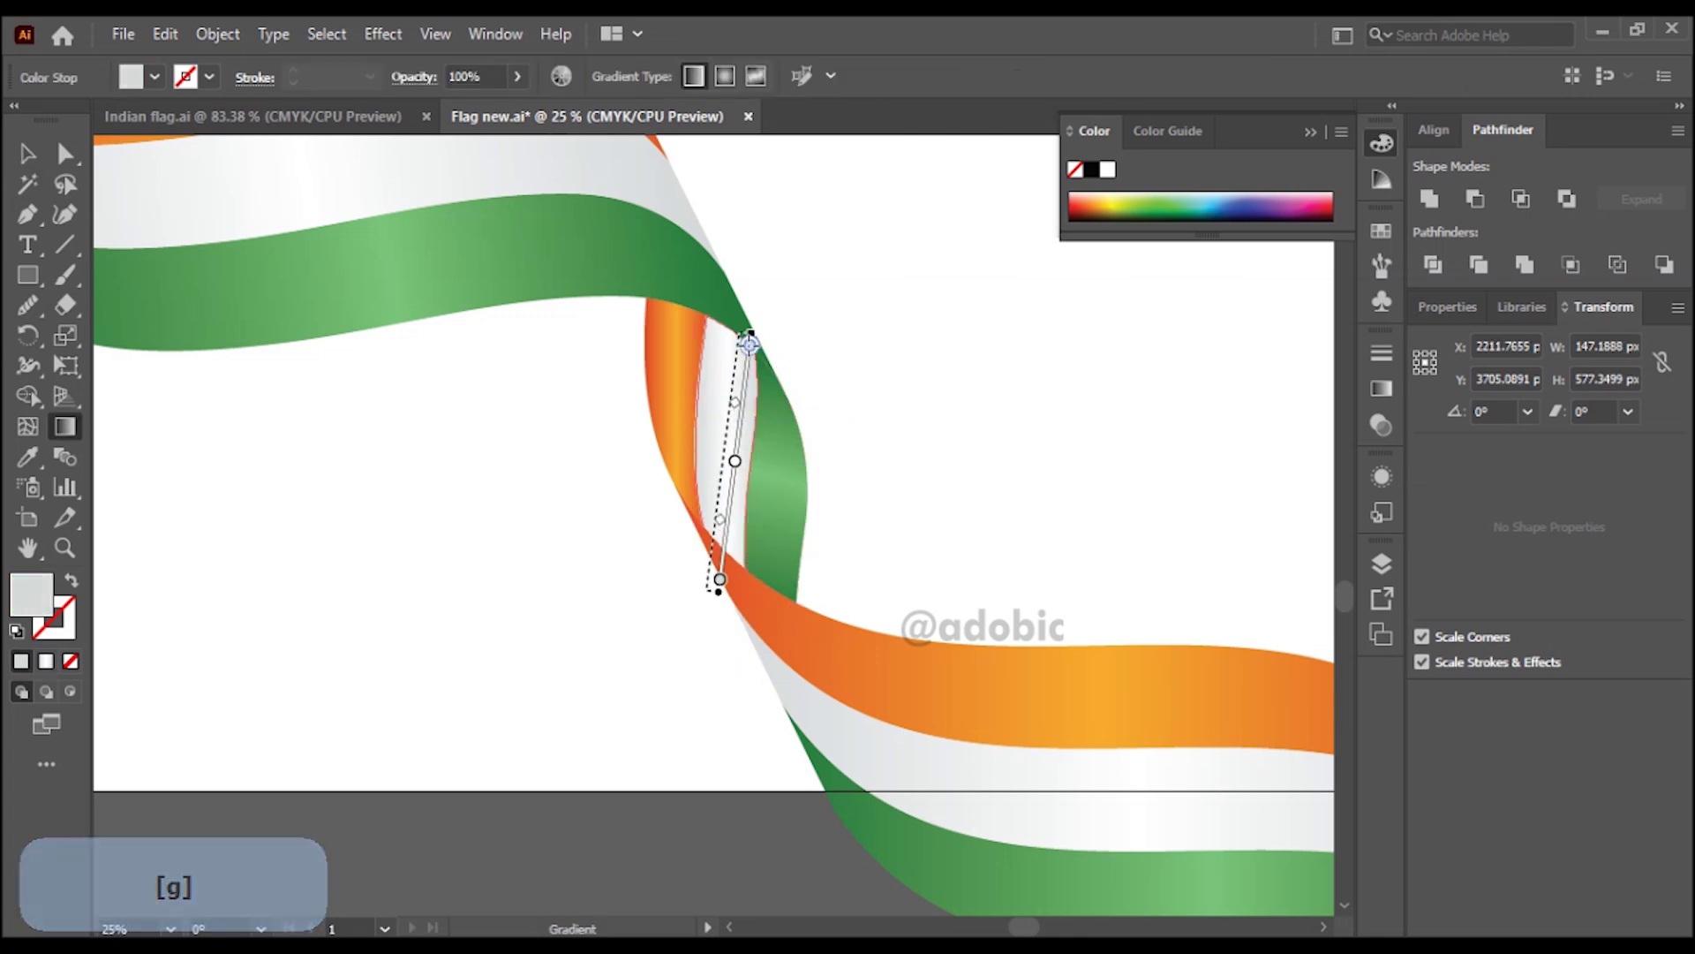
- Redraw the gradient of the orange piece inside the lower fold along its length, at about 85°, and deselect it
ctrl+click(670, 405)
key(g)
click(27, 155)
click(898, 633)
- Redraw the gradient of the last wave's green band, rising slightly toward the ribbon's right end
drag(898, 632, 440, 352)
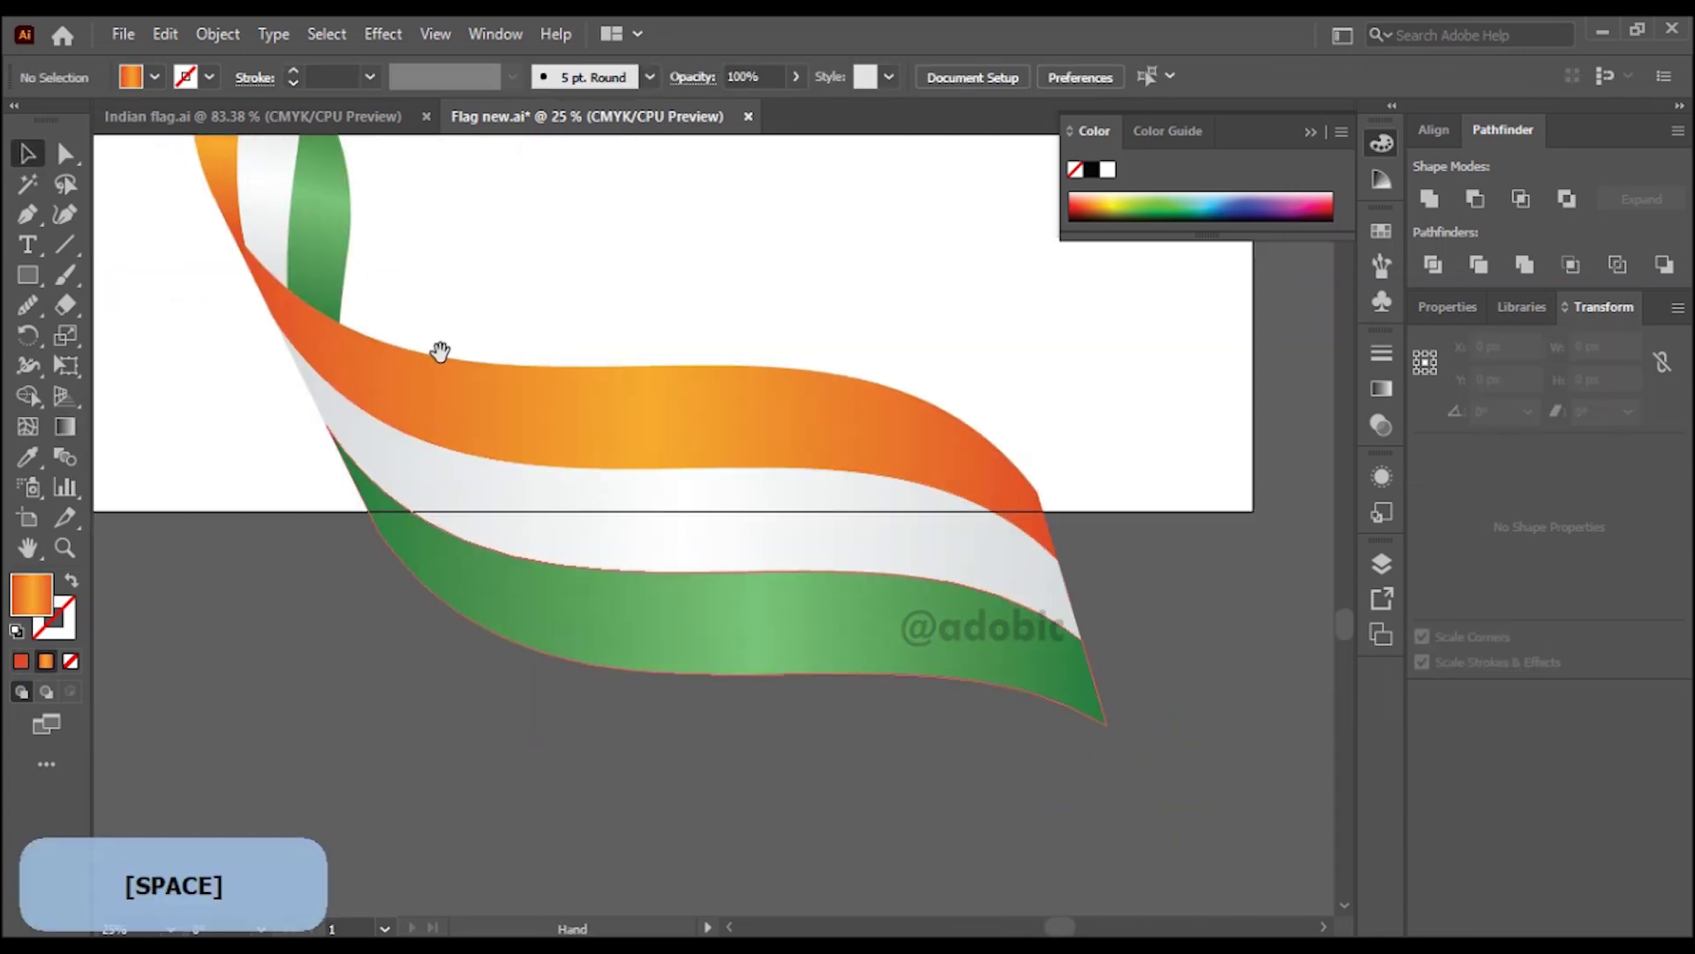
click(727, 673)
key(g)
drag(367, 678, 1112, 644)
- Redraw the gradient of the last wave's white band, rising slightly toward the ribbon's right end
key(v)
click(815, 554)
key(g)
drag(395, 576, 1135, 556)
- Redraw the gradient of the last wave's orange band, rising slightly toward the ribbon's right end, and deselect it
ctrl+click(936, 450)
key(g)
drag(344, 423, 1183, 407)
key(v)
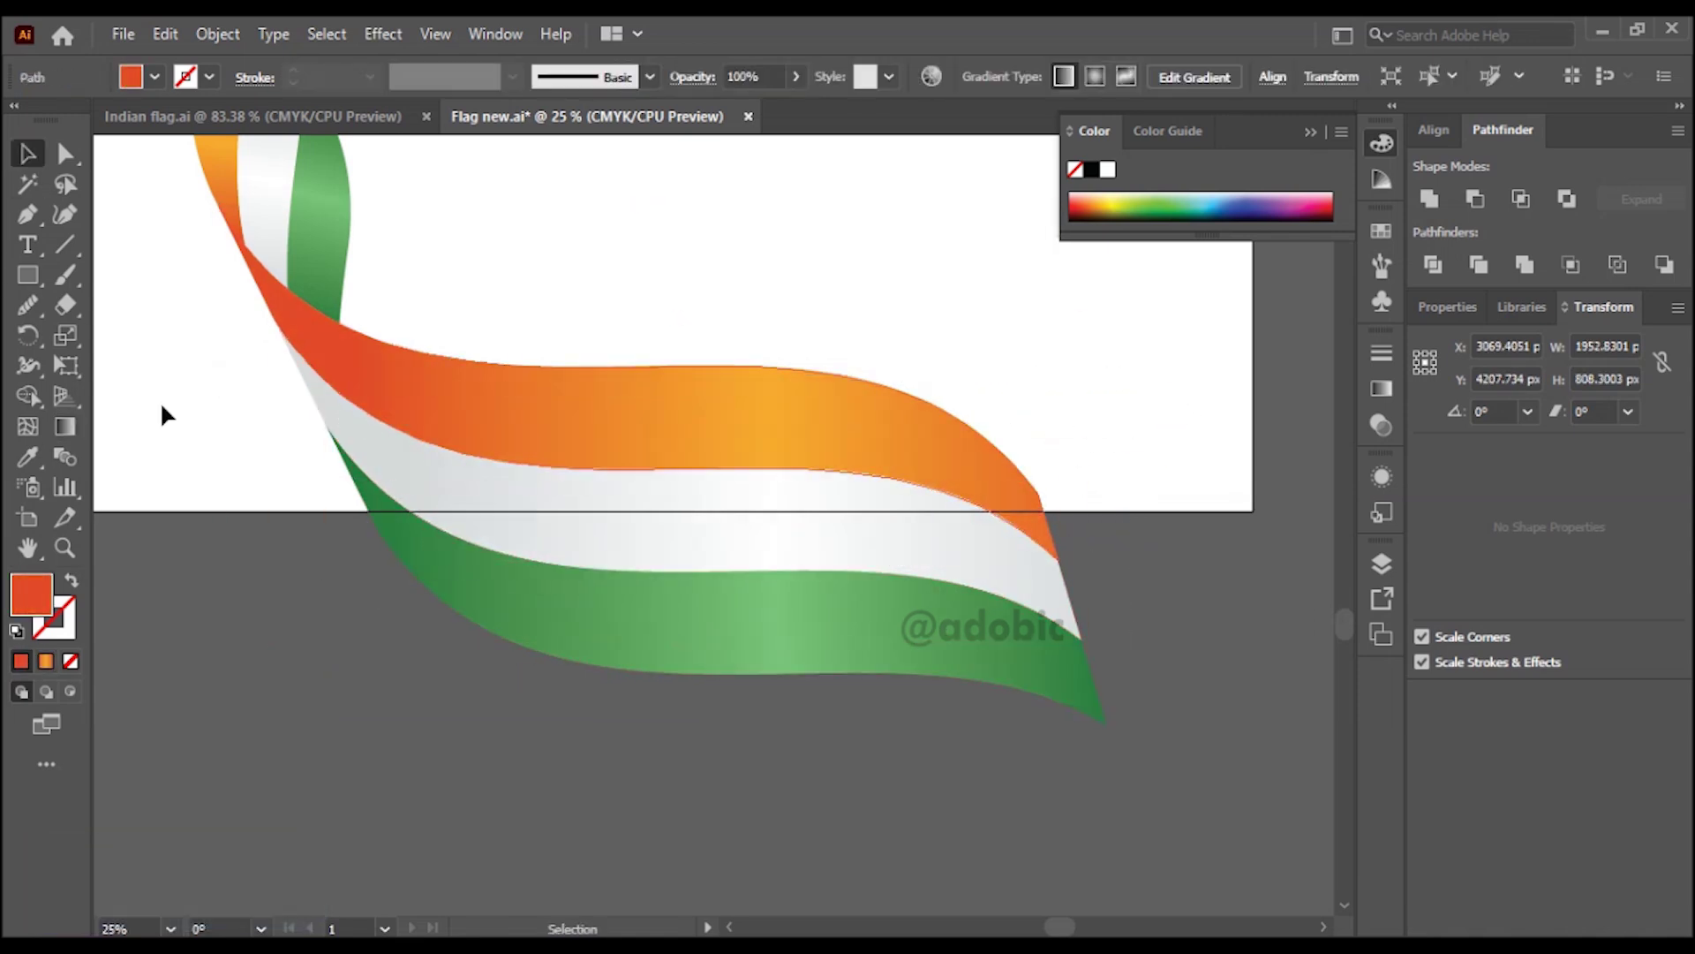
click(160, 401)
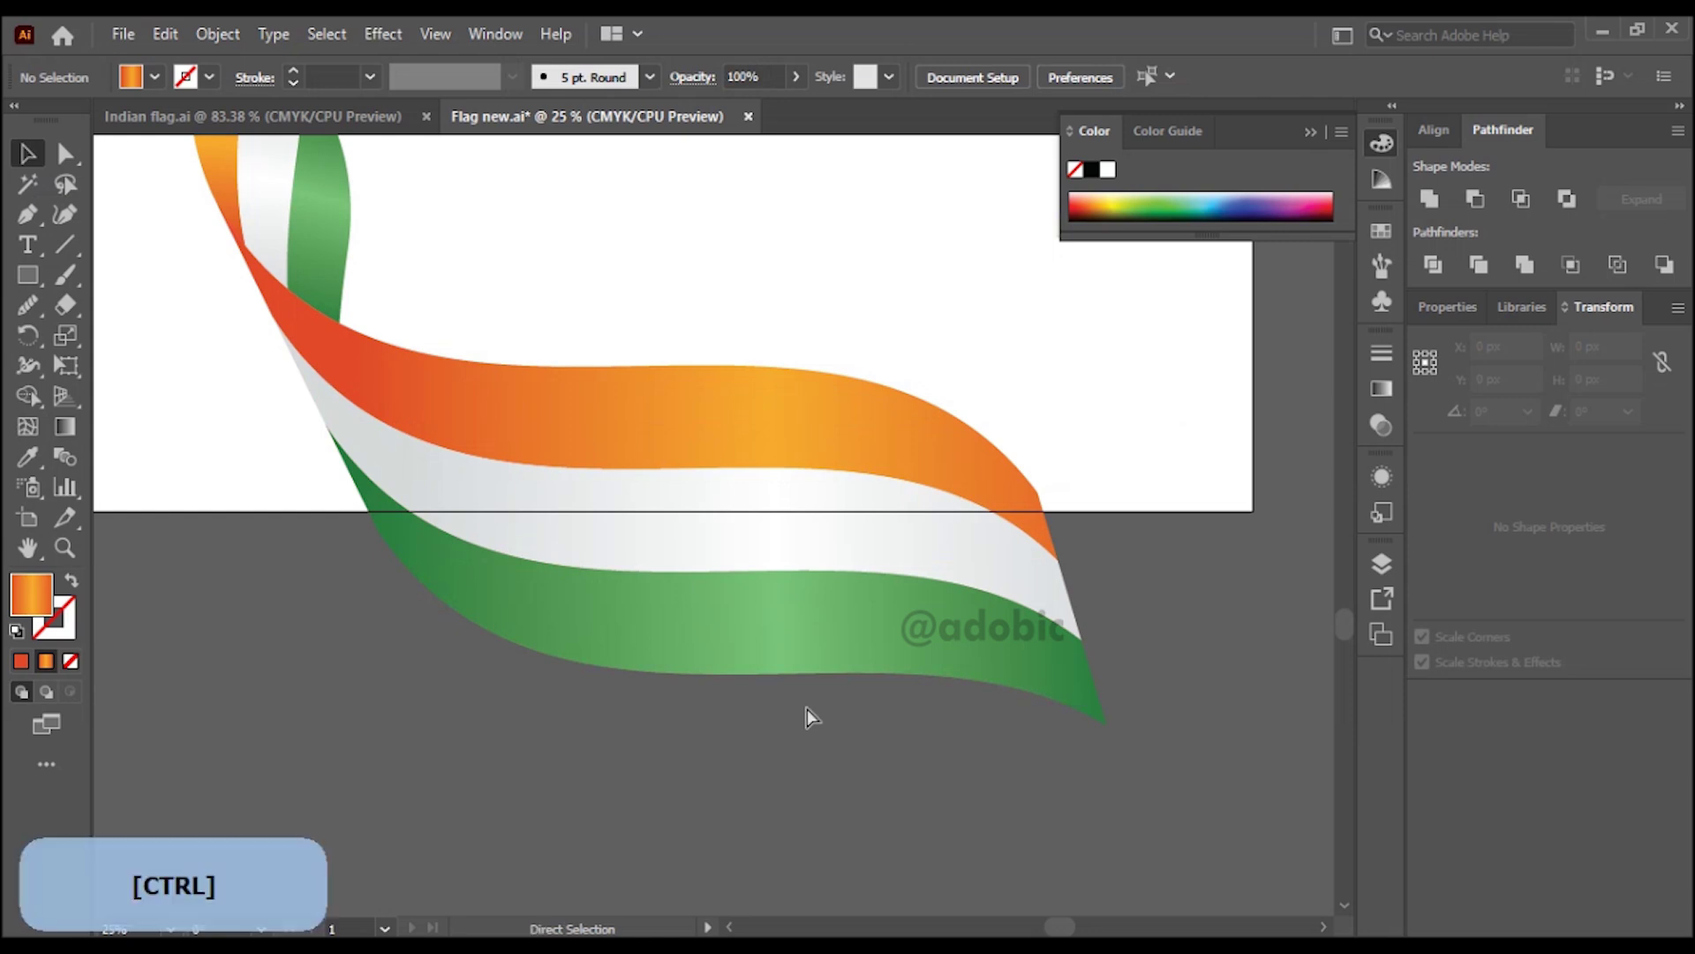
- Duplicate the starting red stop in the gradient of the upper fold's orange piece and darken the outermost stop to 20% black
key(ctrl+0)
scroll(805, 703, down, 1)
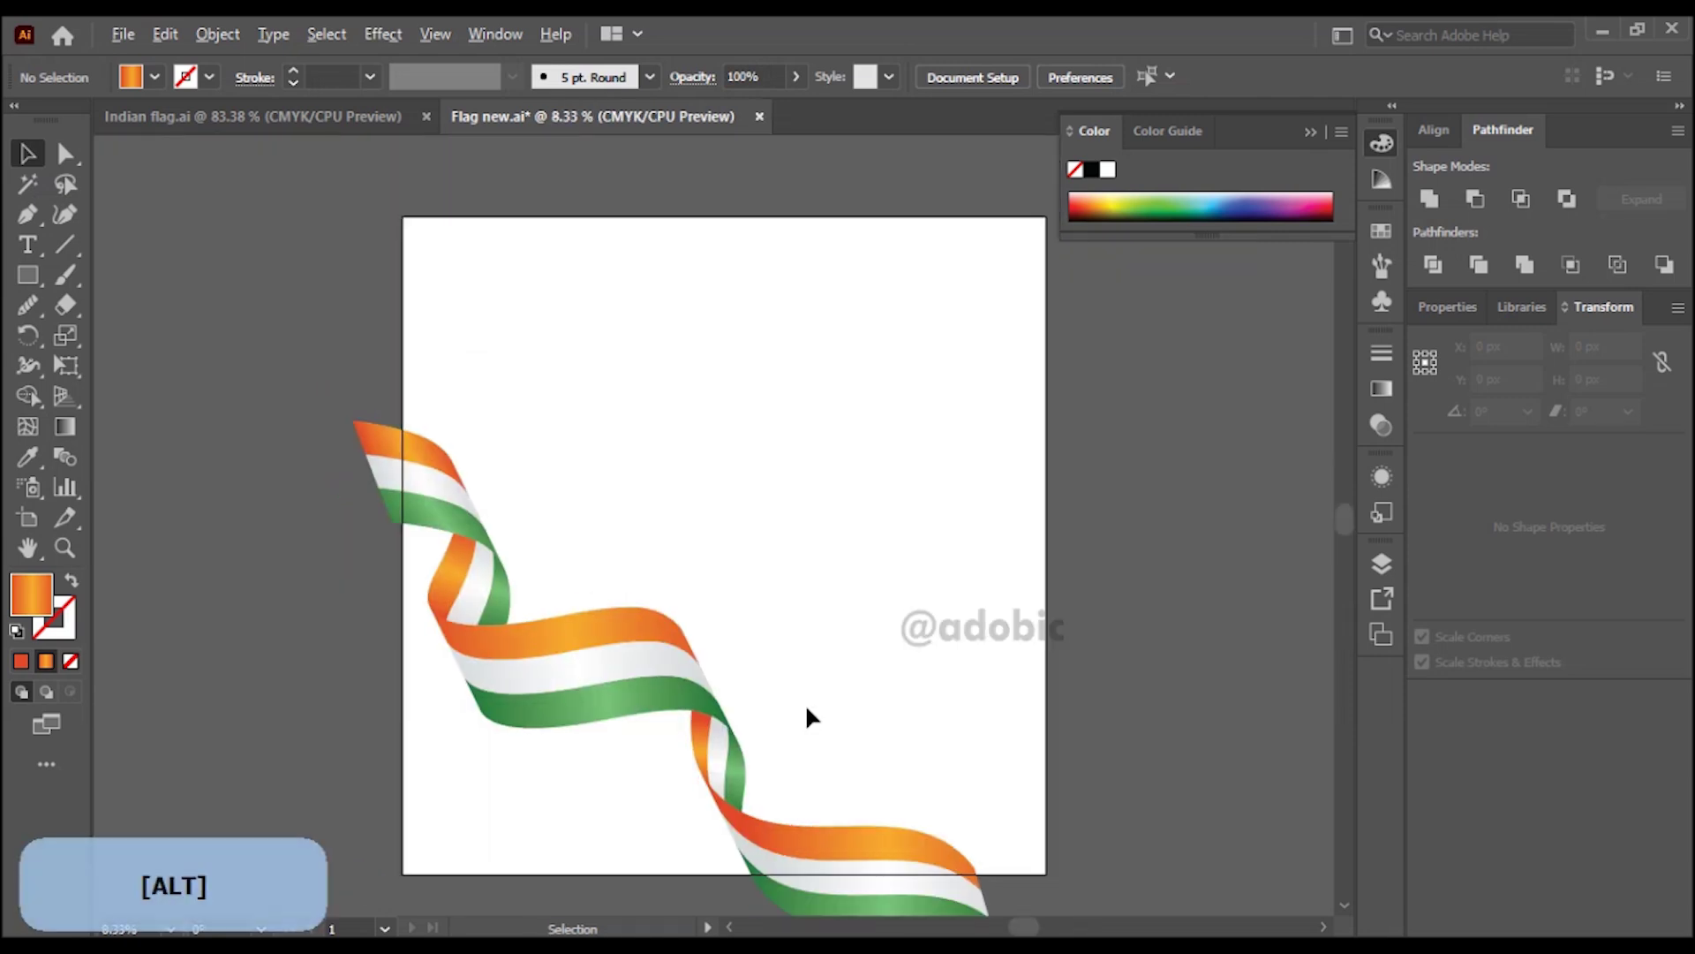
drag(807, 703, 787, 549)
key(ctrl+space)
drag(255, 315, 418, 462)
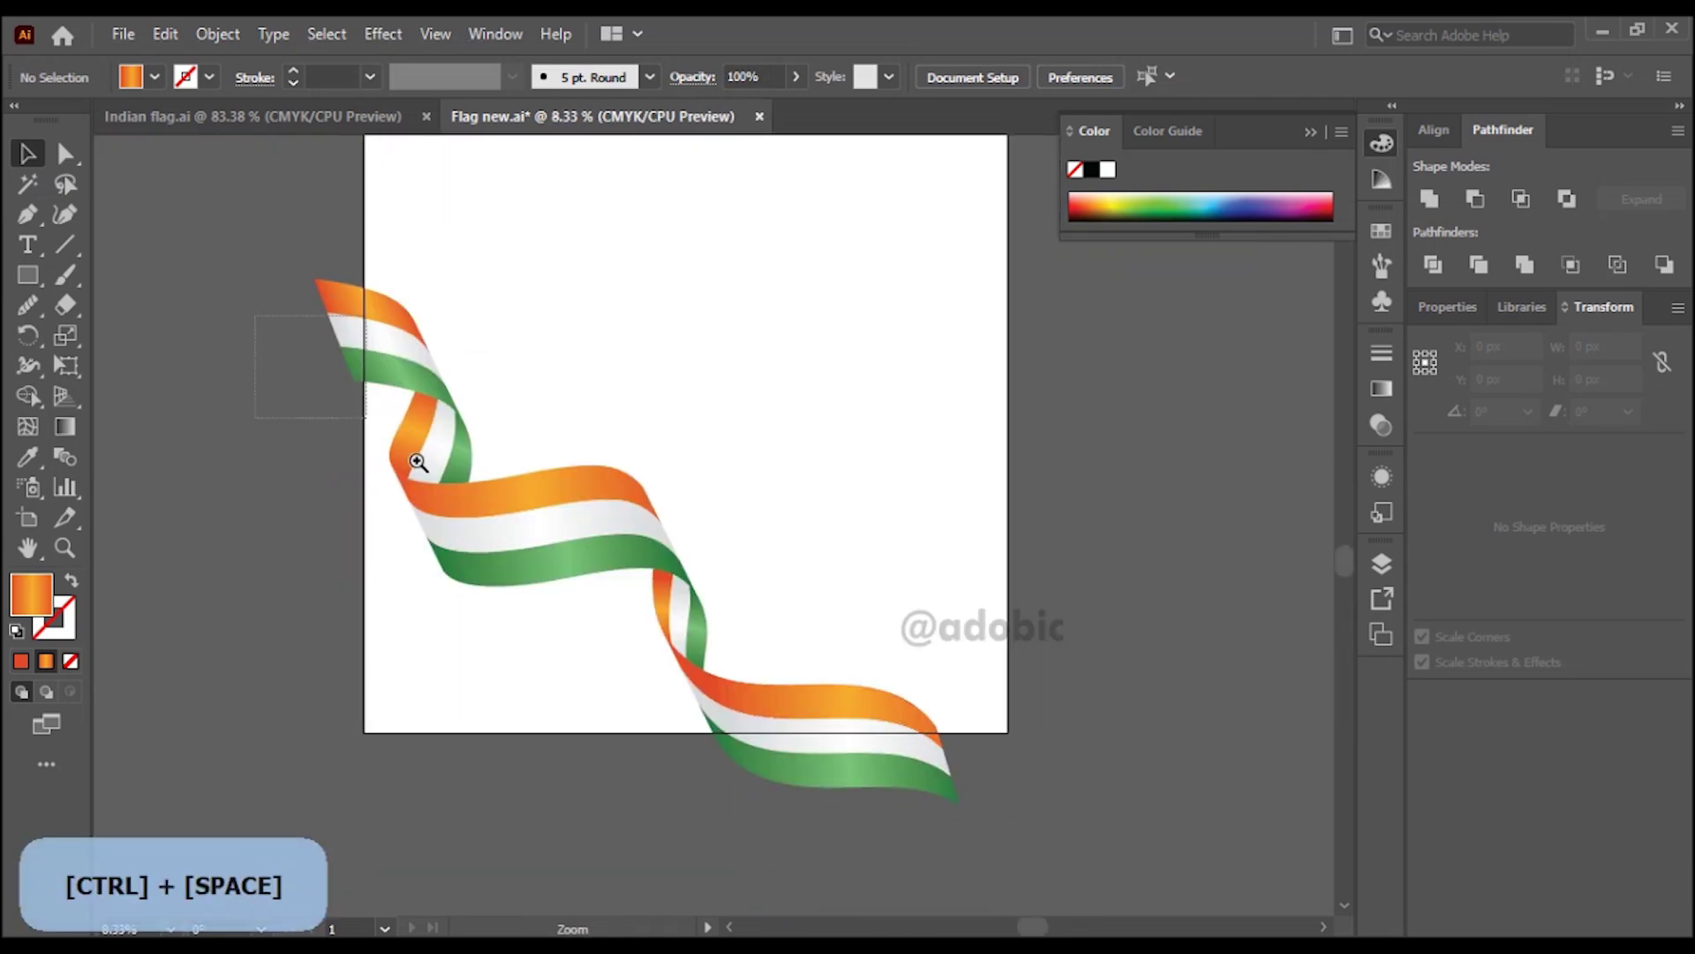
drag(593, 553, 594, 554)
ctrl+click(655, 466)
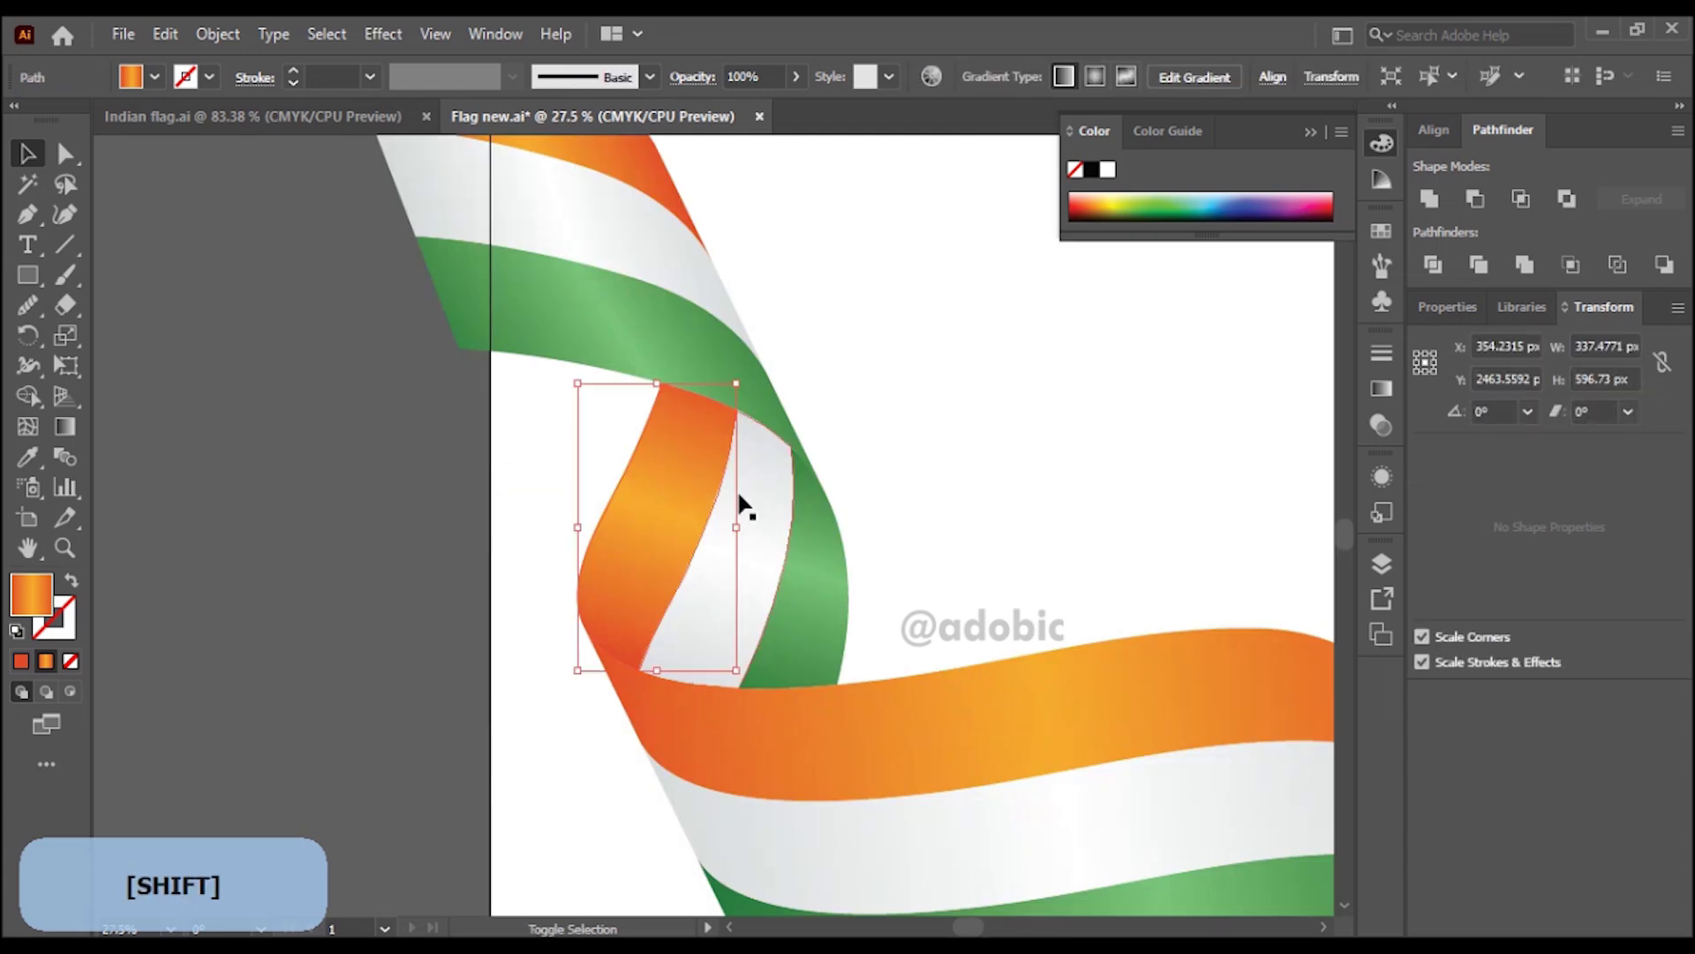
click(1382, 391)
mouse_move(1089, 577)
mouse_down()
mouse_move(1115, 579)
mouse_move(1082, 584)
mouse_up()
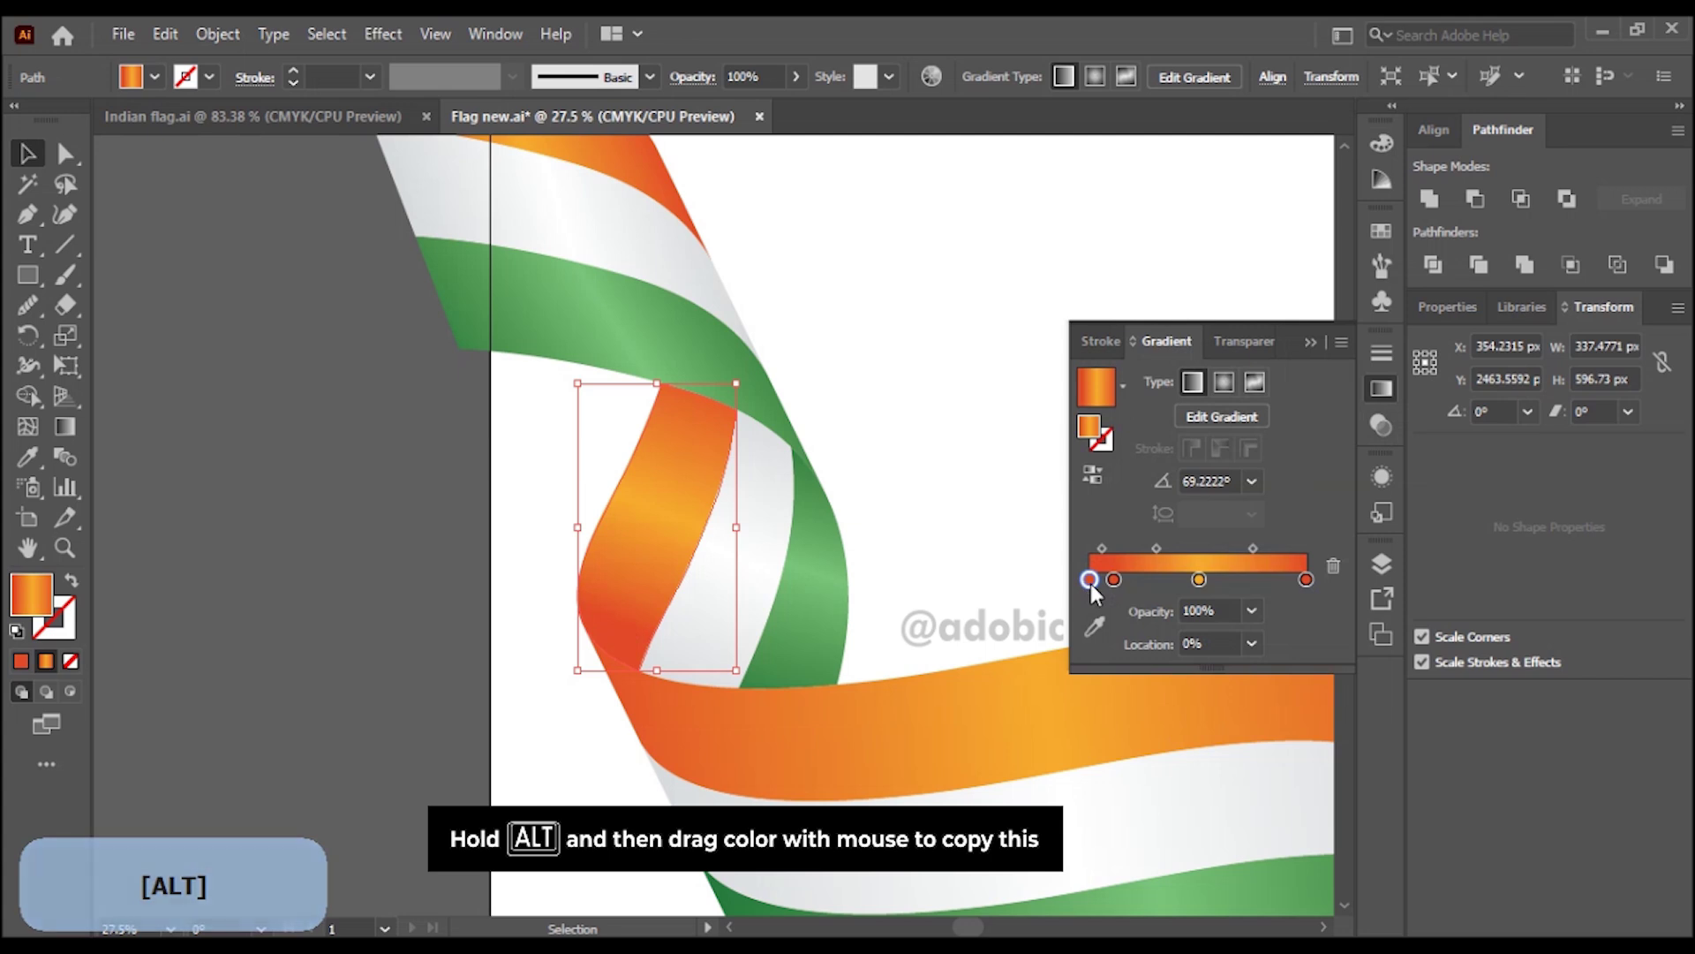
double_click(1090, 580)
drag(1106, 774, 1125, 777)
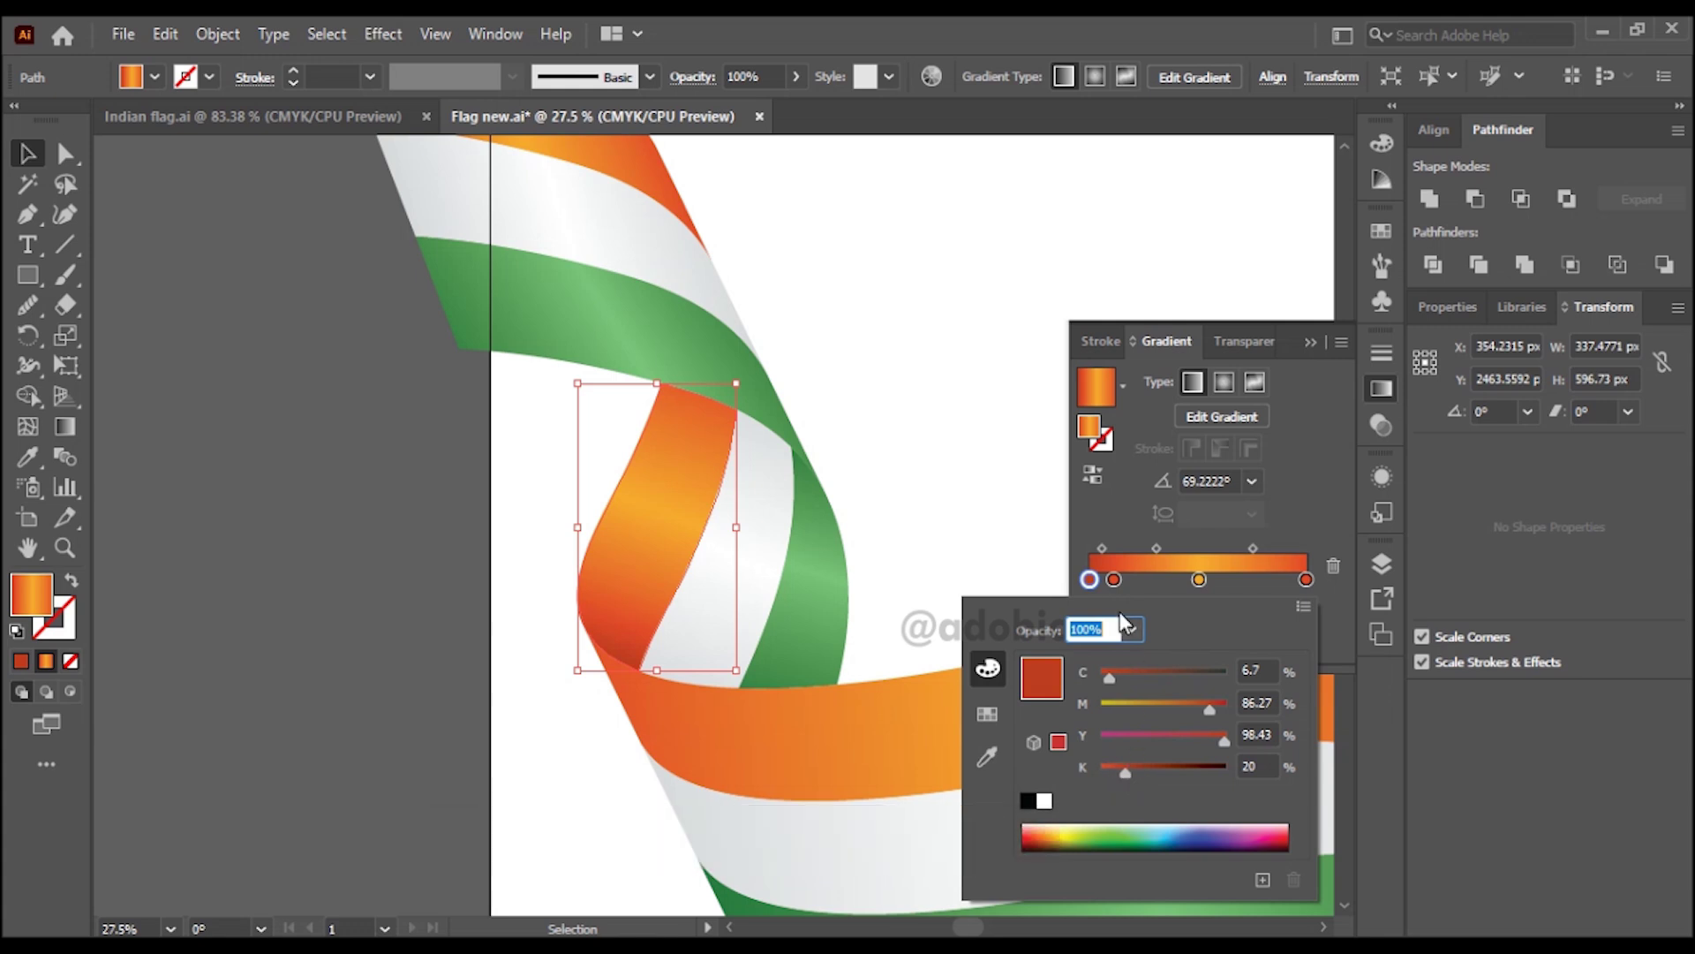
- Adjust the starting red stop and its midpoint, move the ending red stop to about 82% and copy the dark red to the gradient's end
click(1114, 583)
drag(1114, 581, 1100, 547)
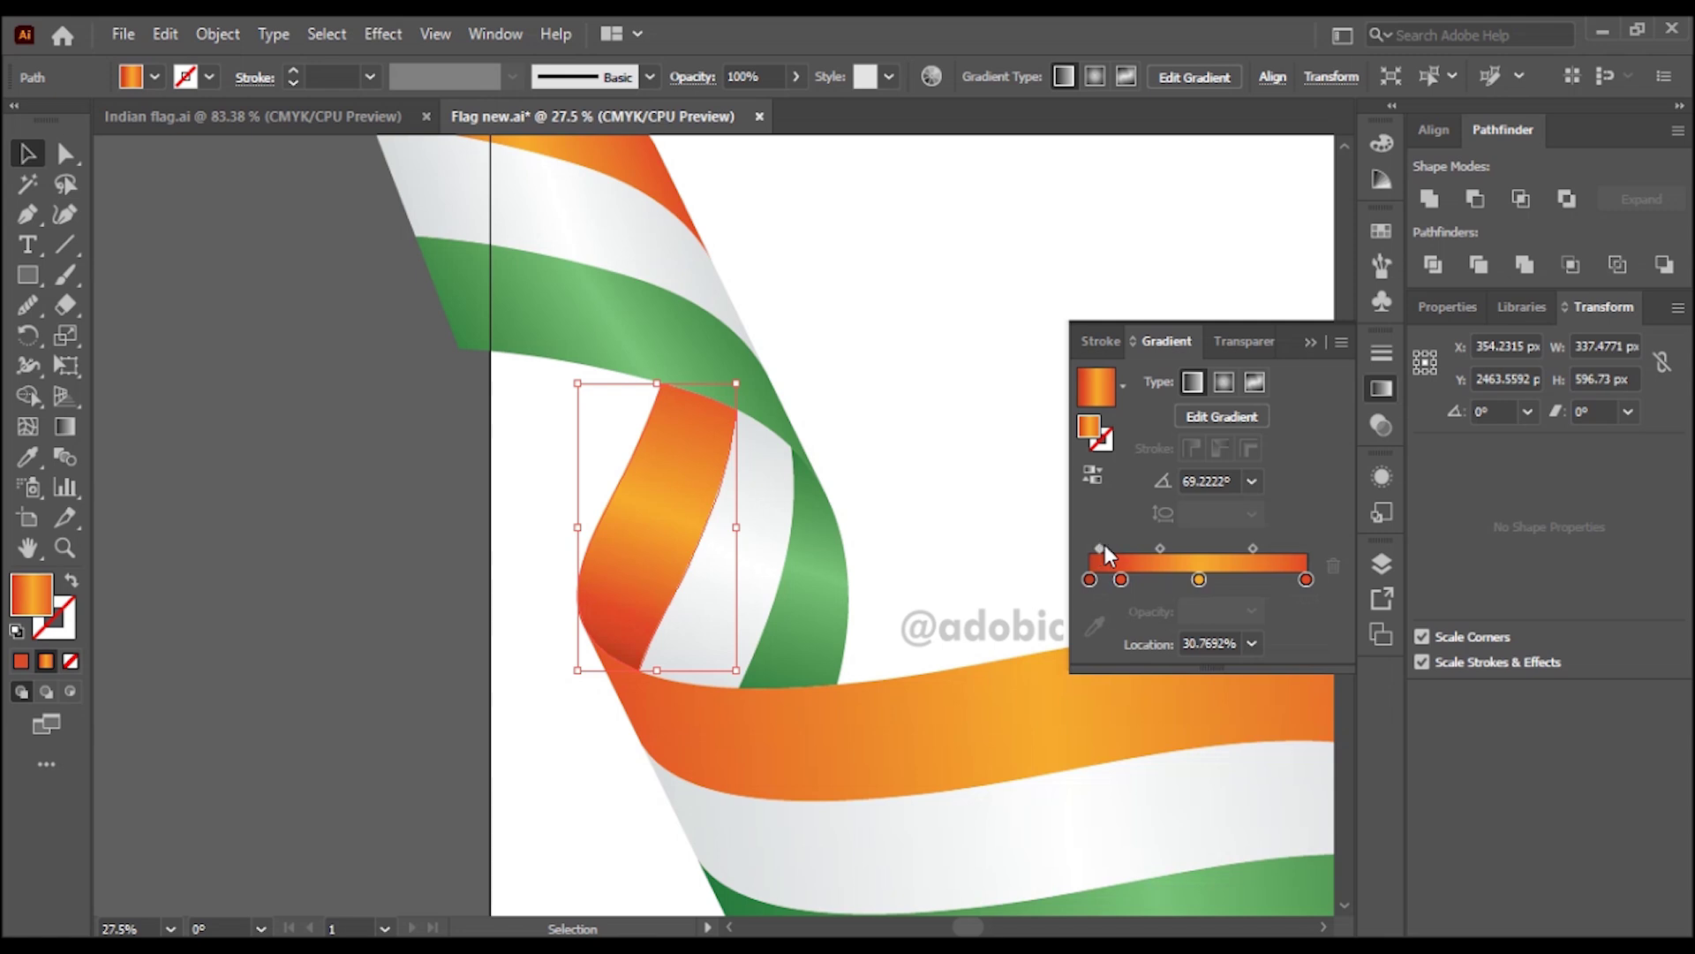
drag(1306, 580, 1293, 579)
drag(1090, 580, 1268, 579)
click(1308, 579)
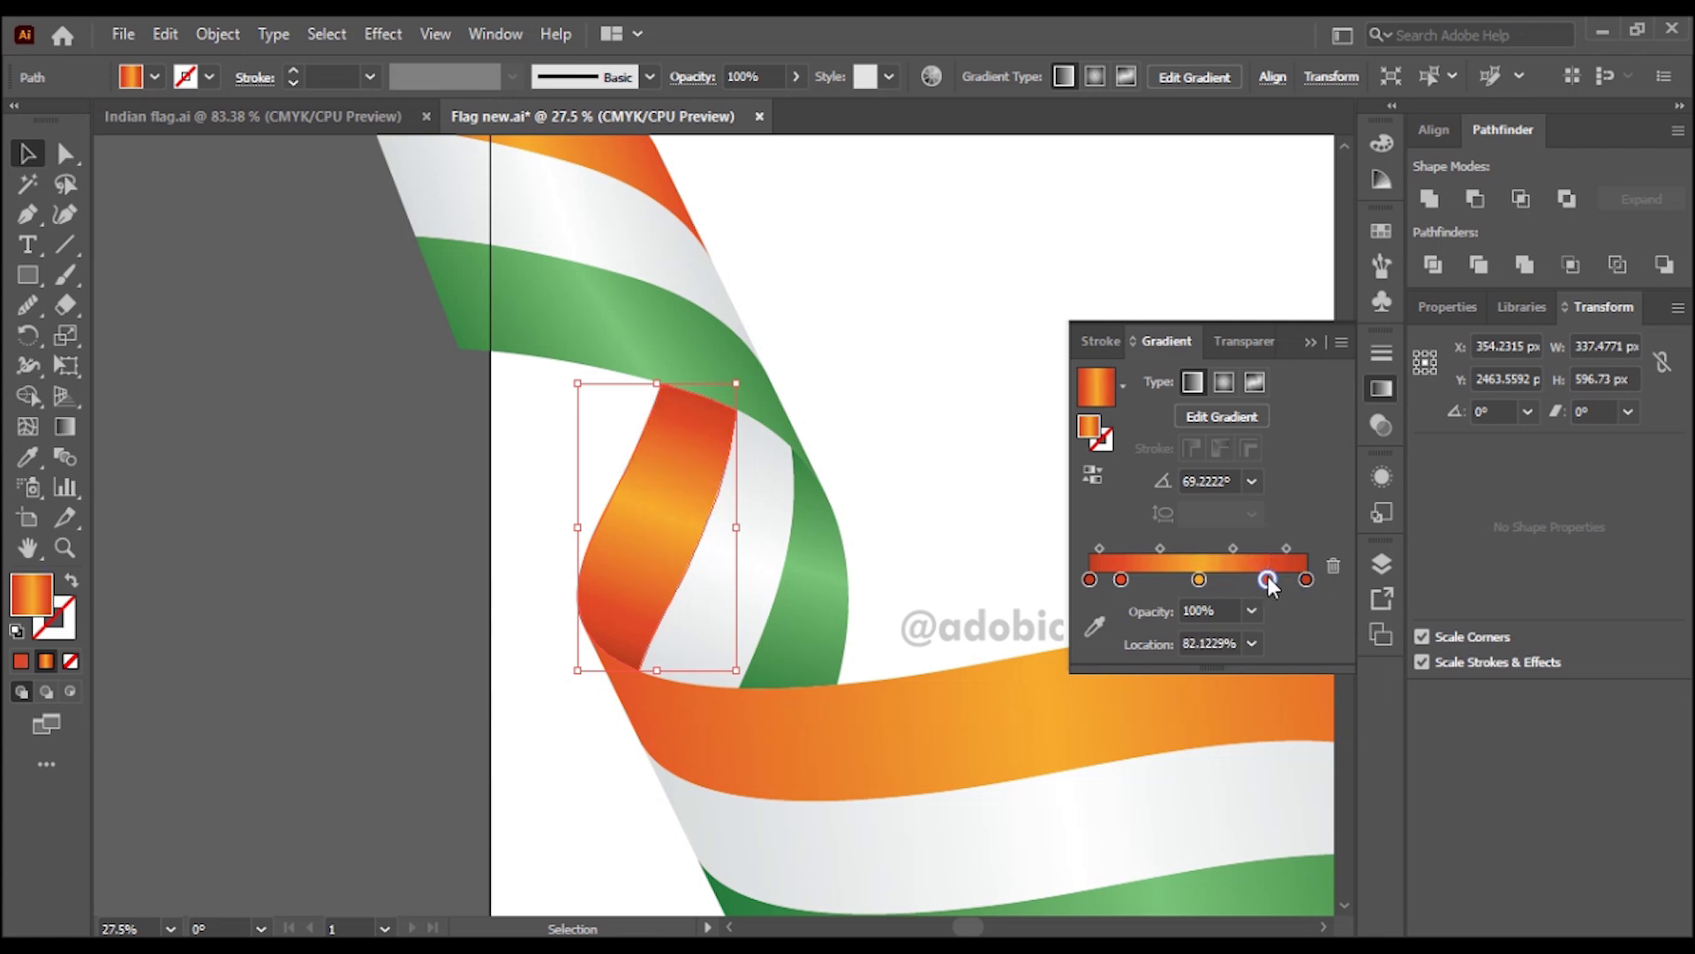
click(180, 363)
- Duplicate the starting grey stop in the gradient of the upper fold's white piece and darken the outermost stop to 47% black
scroll(1165, 720, up, 1)
click(664, 495)
mouse_move(1097, 580)
mouse_down()
mouse_move(1116, 581)
mouse_move(1078, 580)
mouse_up()
key(ctrl+z)
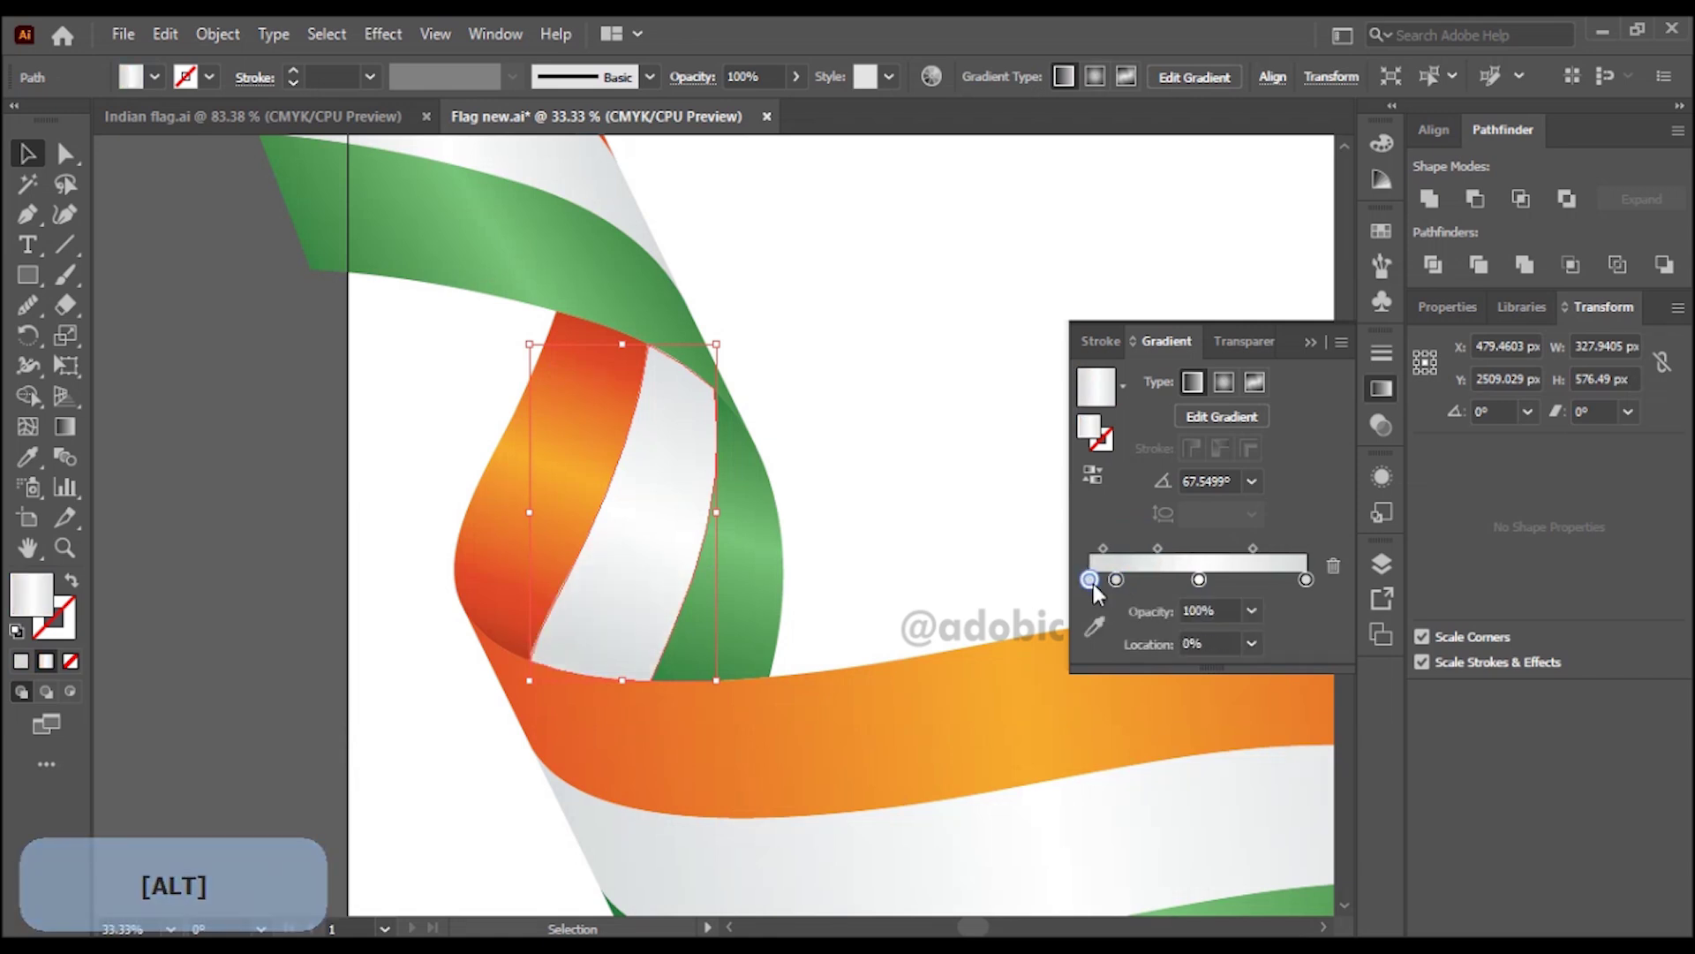
double_click(1091, 580)
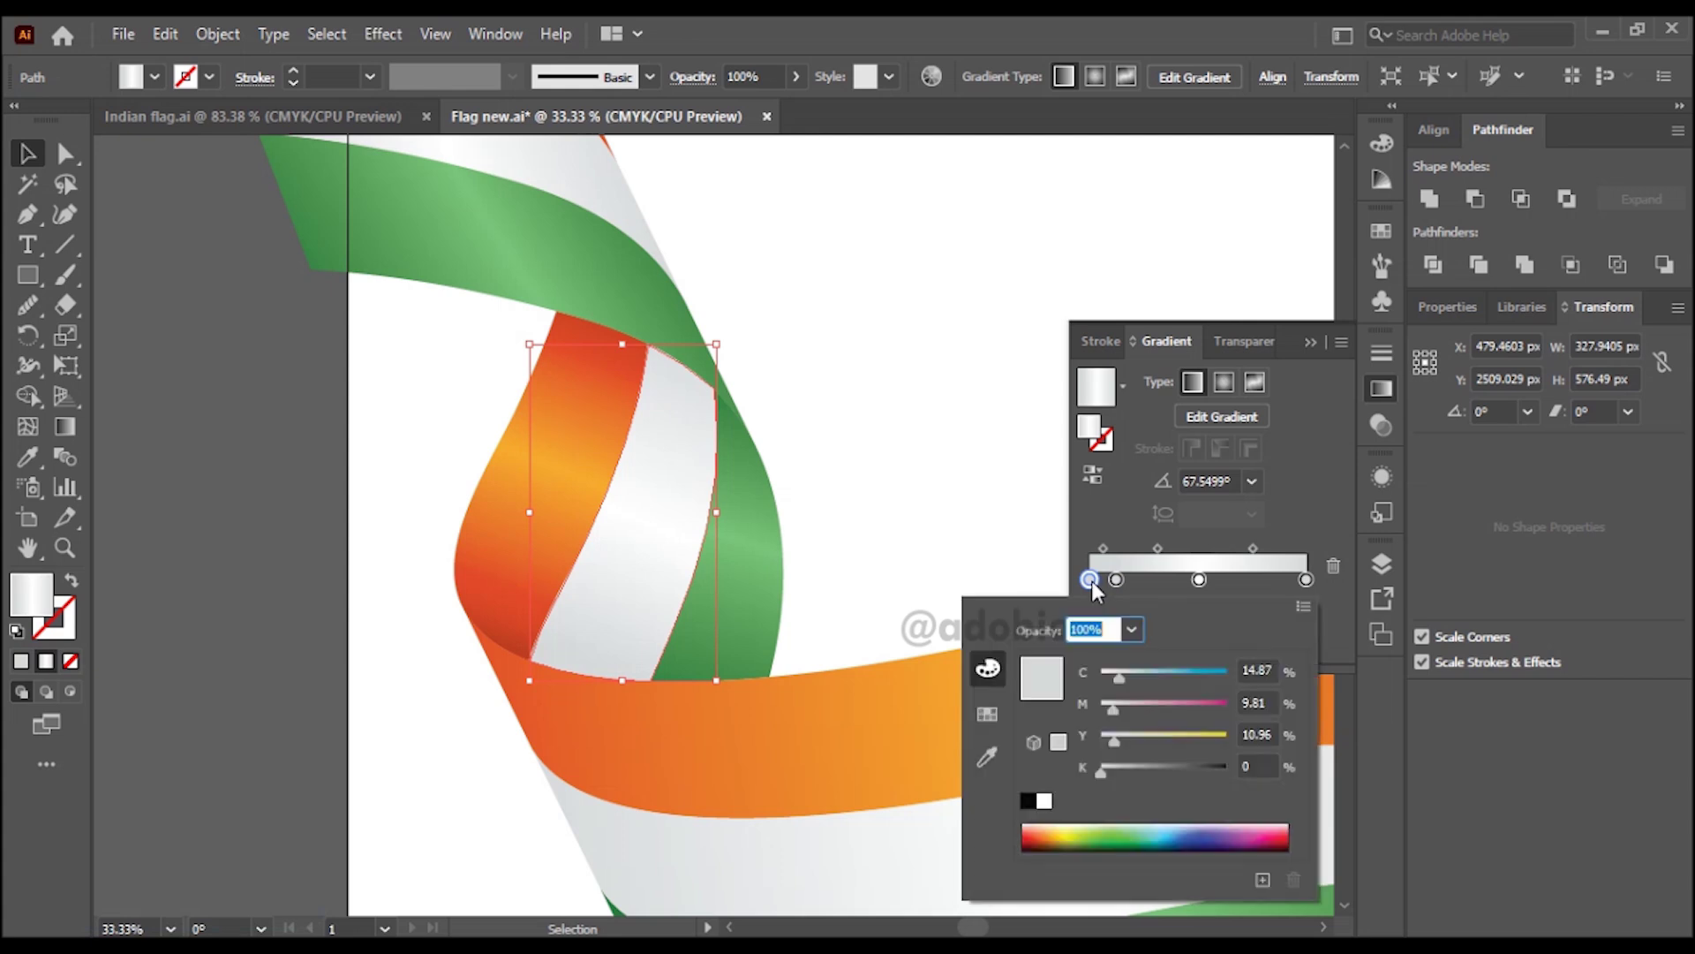
drag(1116, 775, 1149, 770)
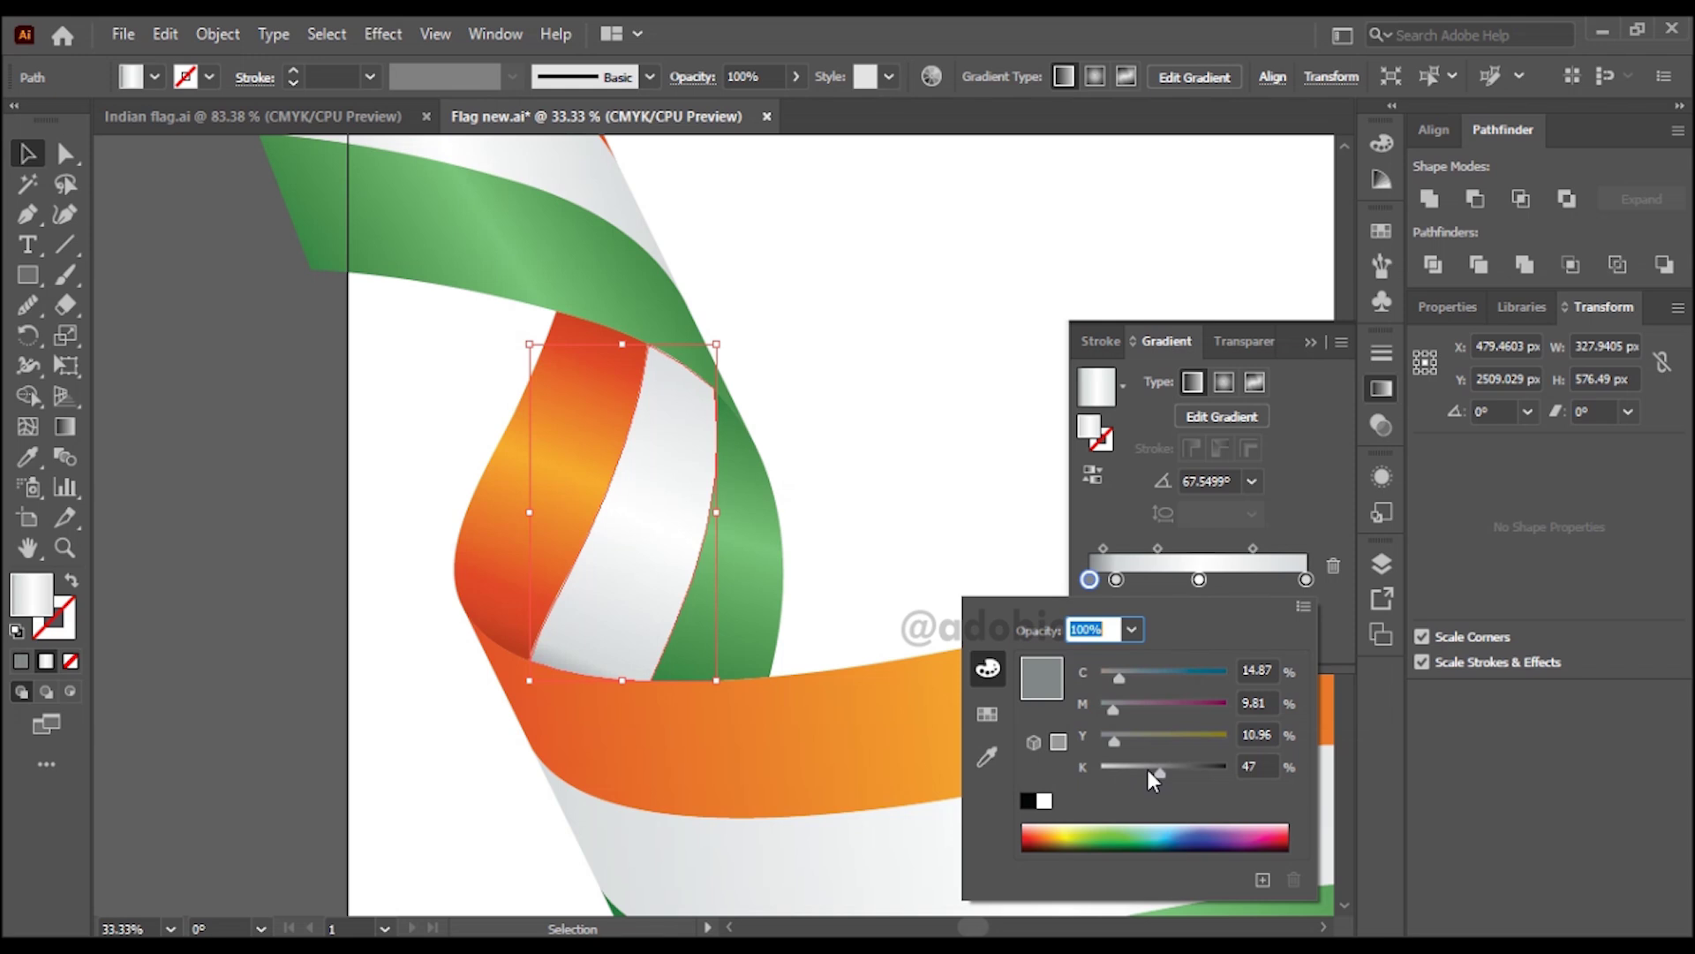
- Shift the white piece's inner grey stops inward, copy the dark grey to the gradient's end and set the last midpoint to about 44%
drag(1116, 580, 1126, 580)
click(1105, 549)
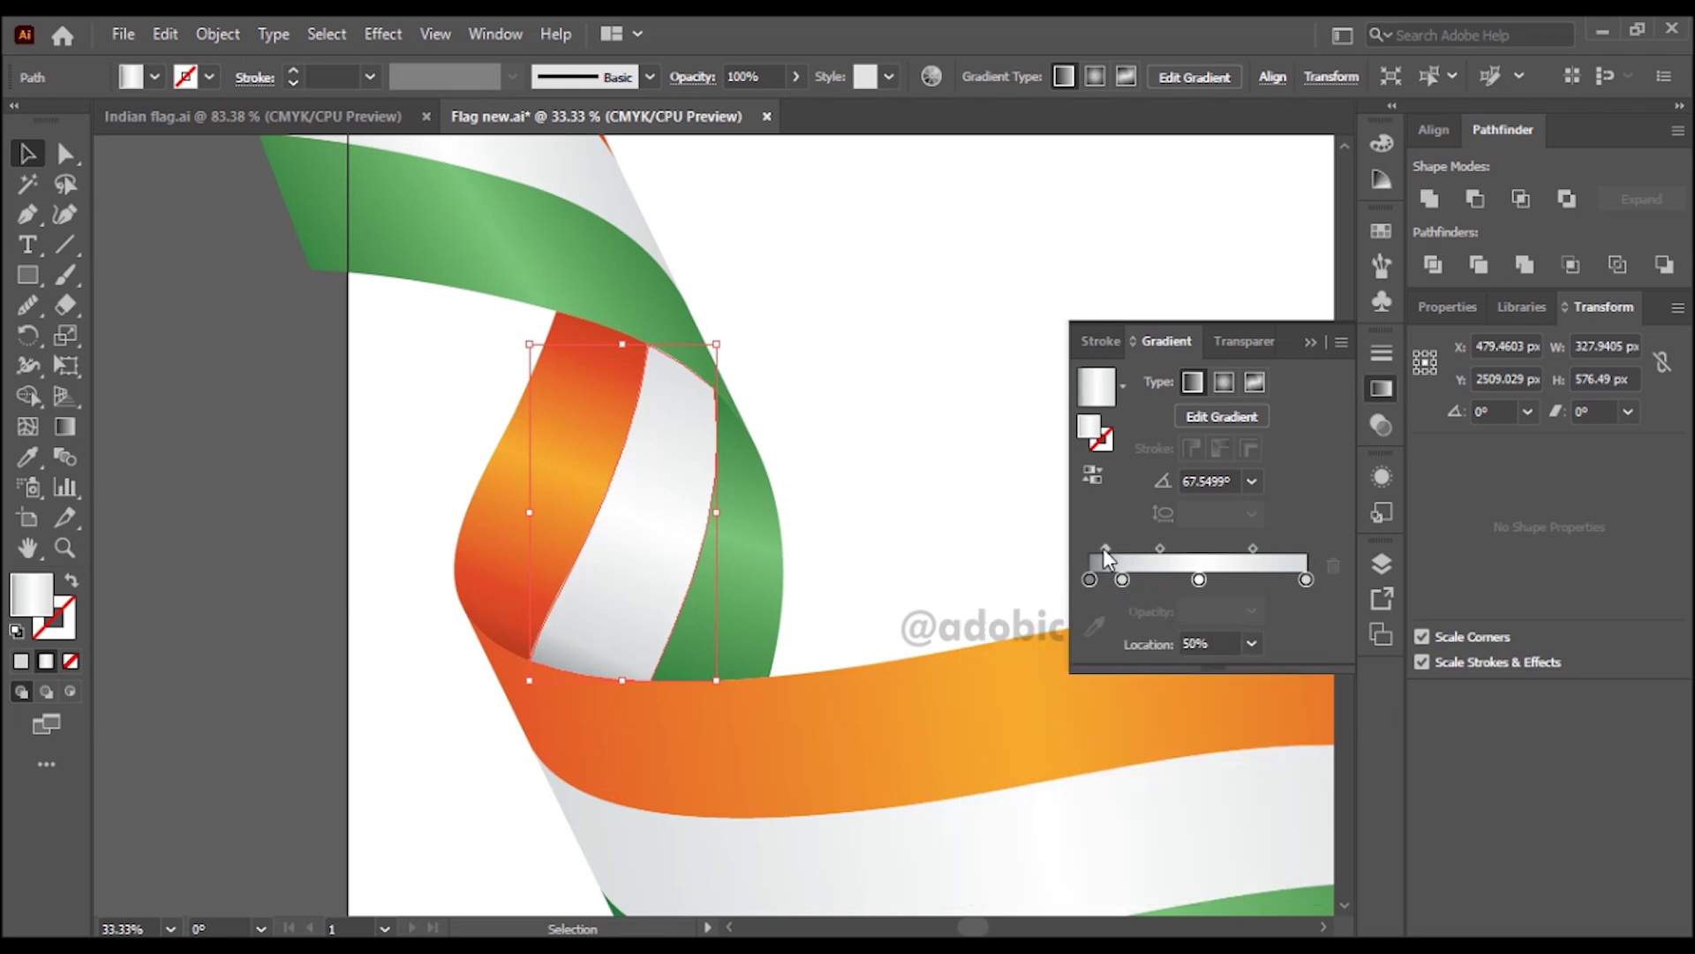
drag(1305, 579, 1281, 580)
alt+drag(1091, 579, 1281, 548)
click(1282, 548)
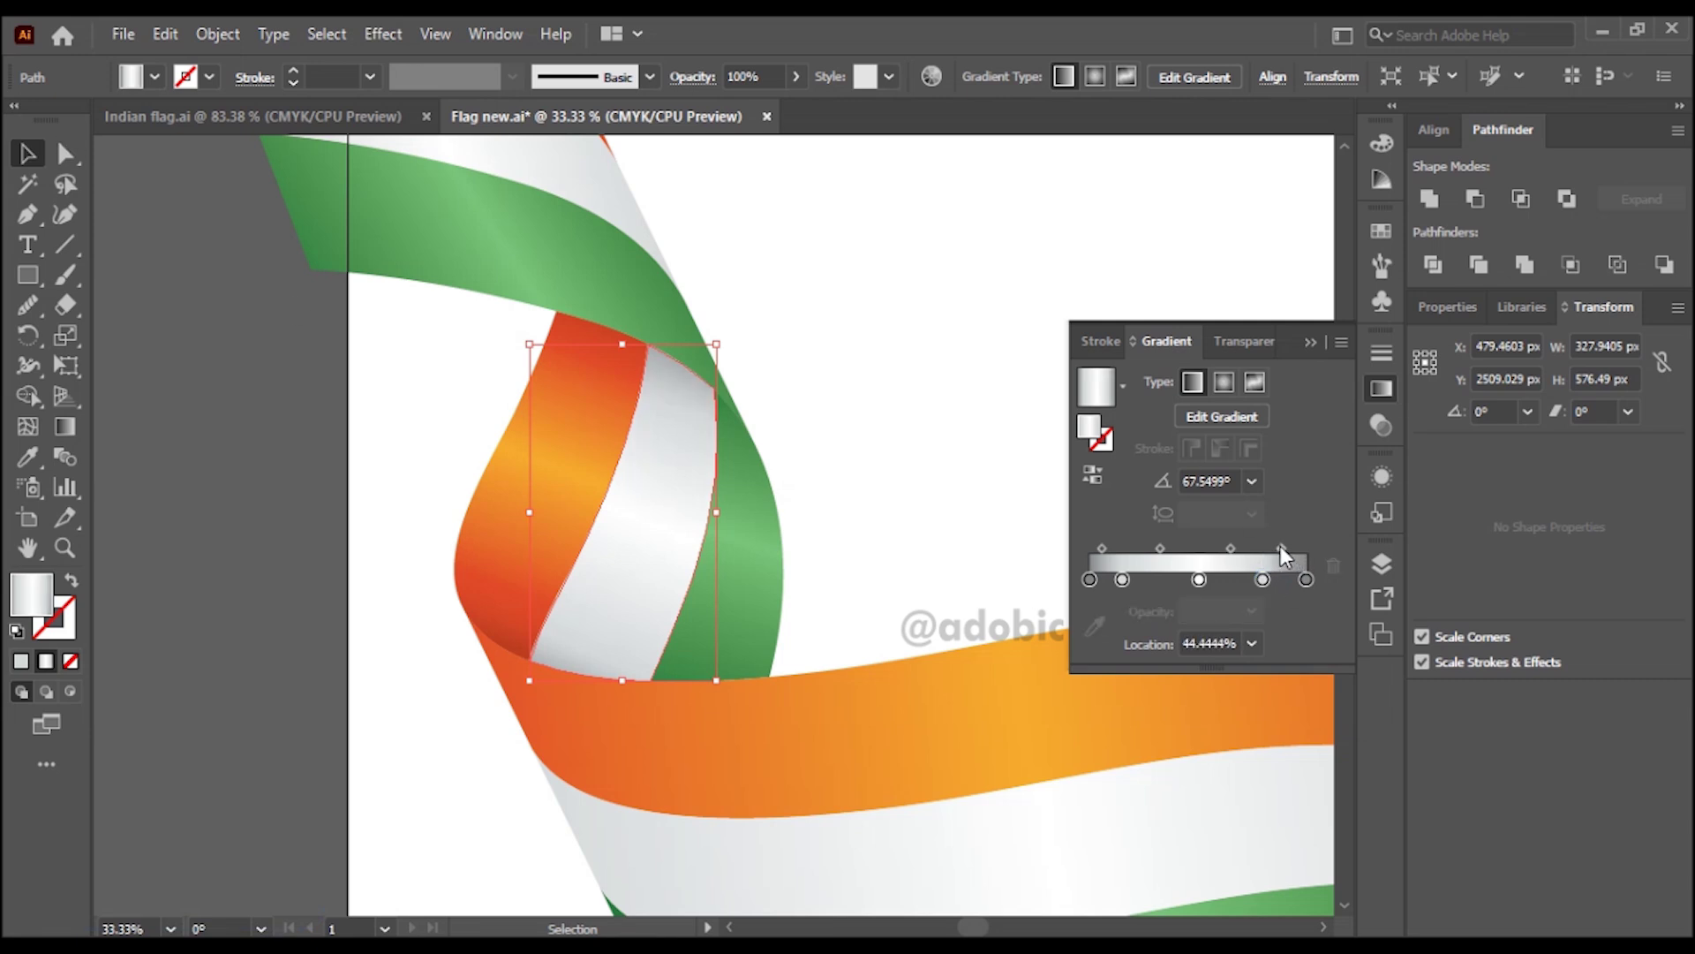
- Duplicate the starting green stop in the gradient of the upper fold's green piece and darken the outermost stop
click(751, 574)
click(1123, 579)
click(1089, 580)
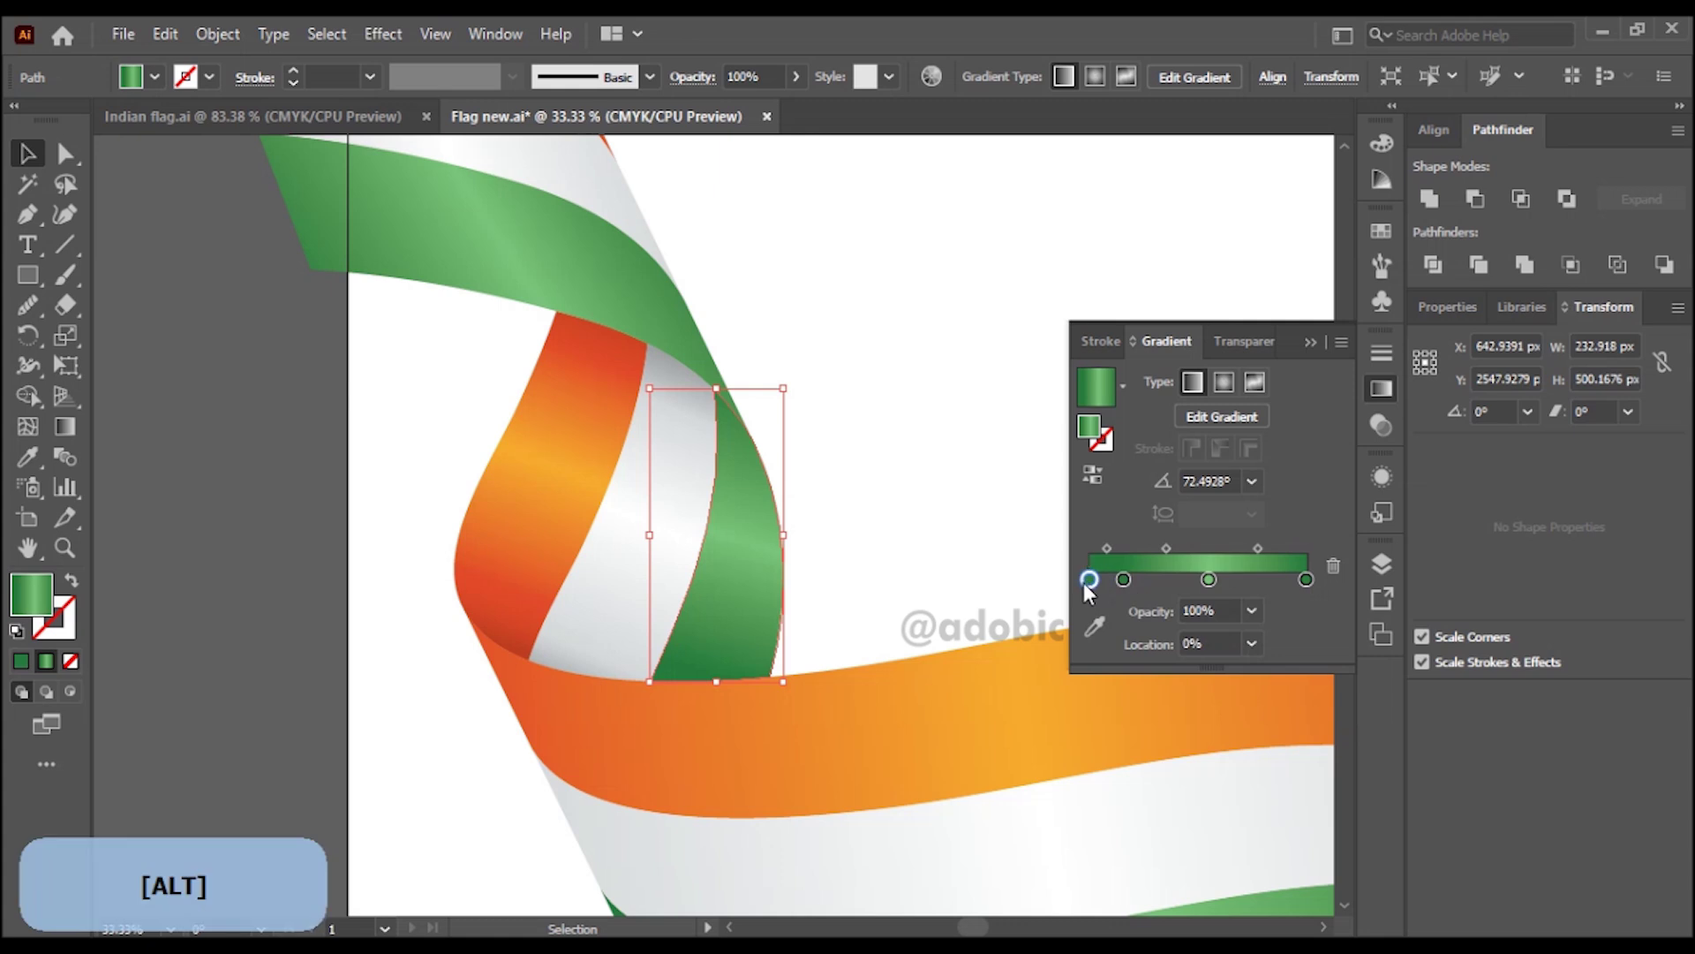
double_click(1090, 581)
drag(1118, 772, 1217, 777)
key(ctrl+z)
- Adjust the green piece's starting stops, place a green stop at about 79%, make the gradient's end dark green and deselect it
mouse_move(1123, 579)
mouse_down()
mouse_move(1140, 580)
mouse_move(1104, 579)
mouse_up()
drag(1306, 579, 1261, 579)
click(311, 473)
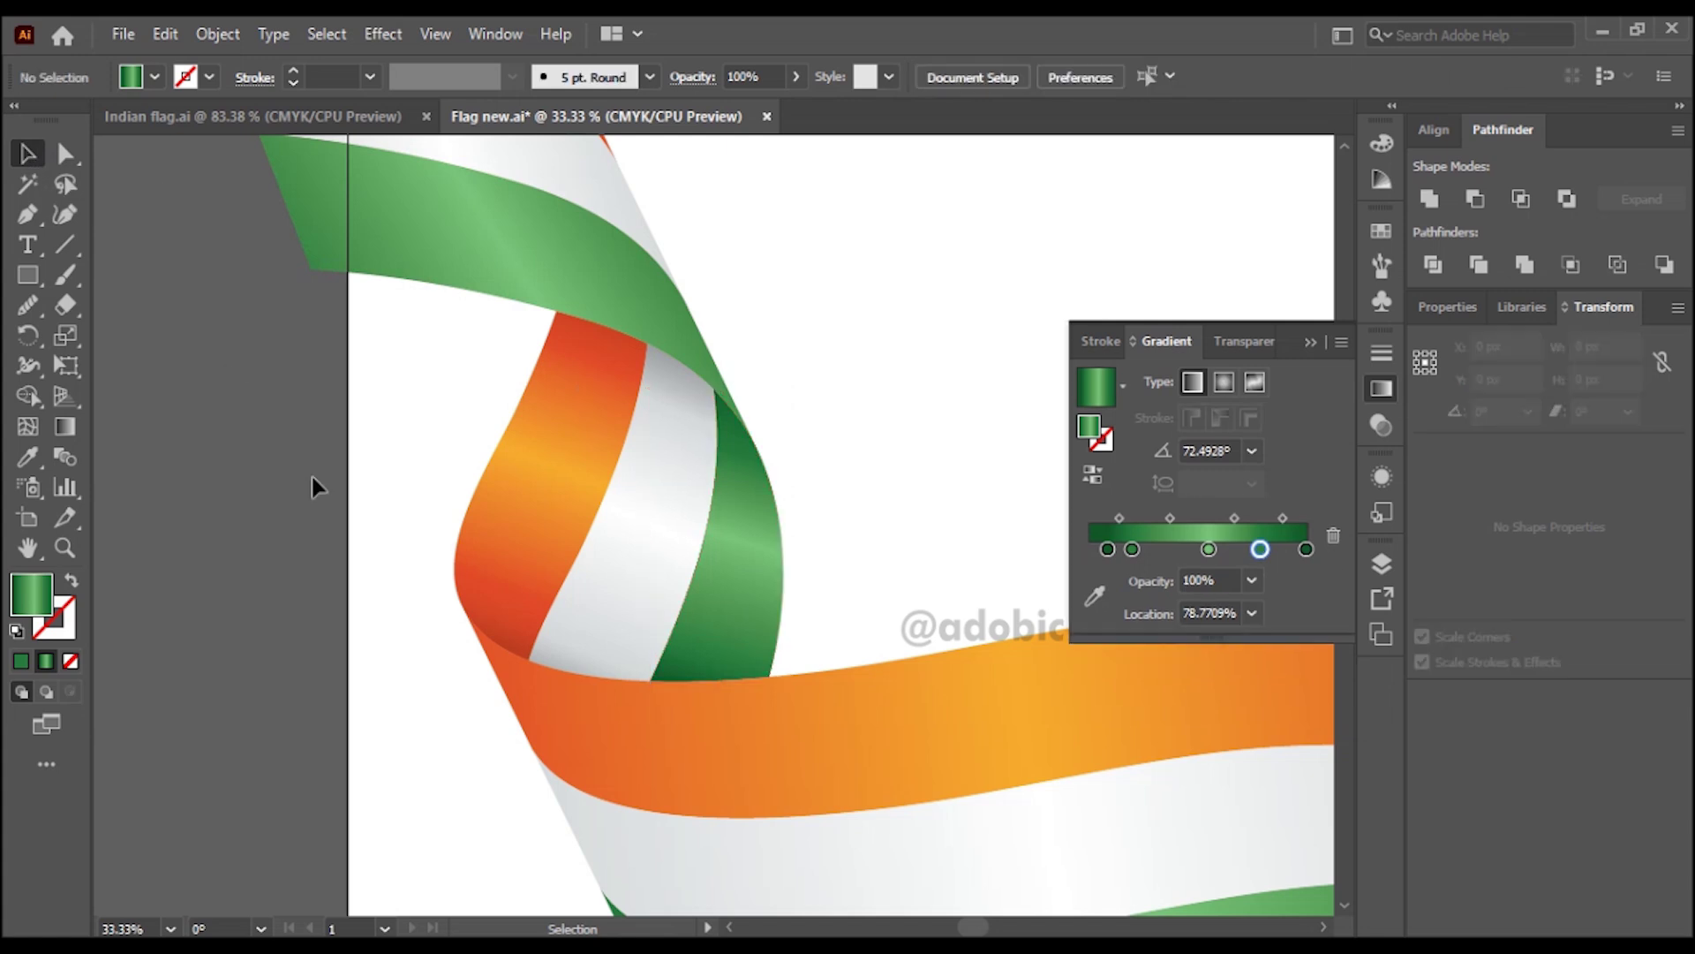
- Copy the darkened orange gradient from the upper fold's orange piece onto the lower fold's orange piece
scroll(405, 517, down, 2)
scroll(638, 568, down, 2)
key(space)
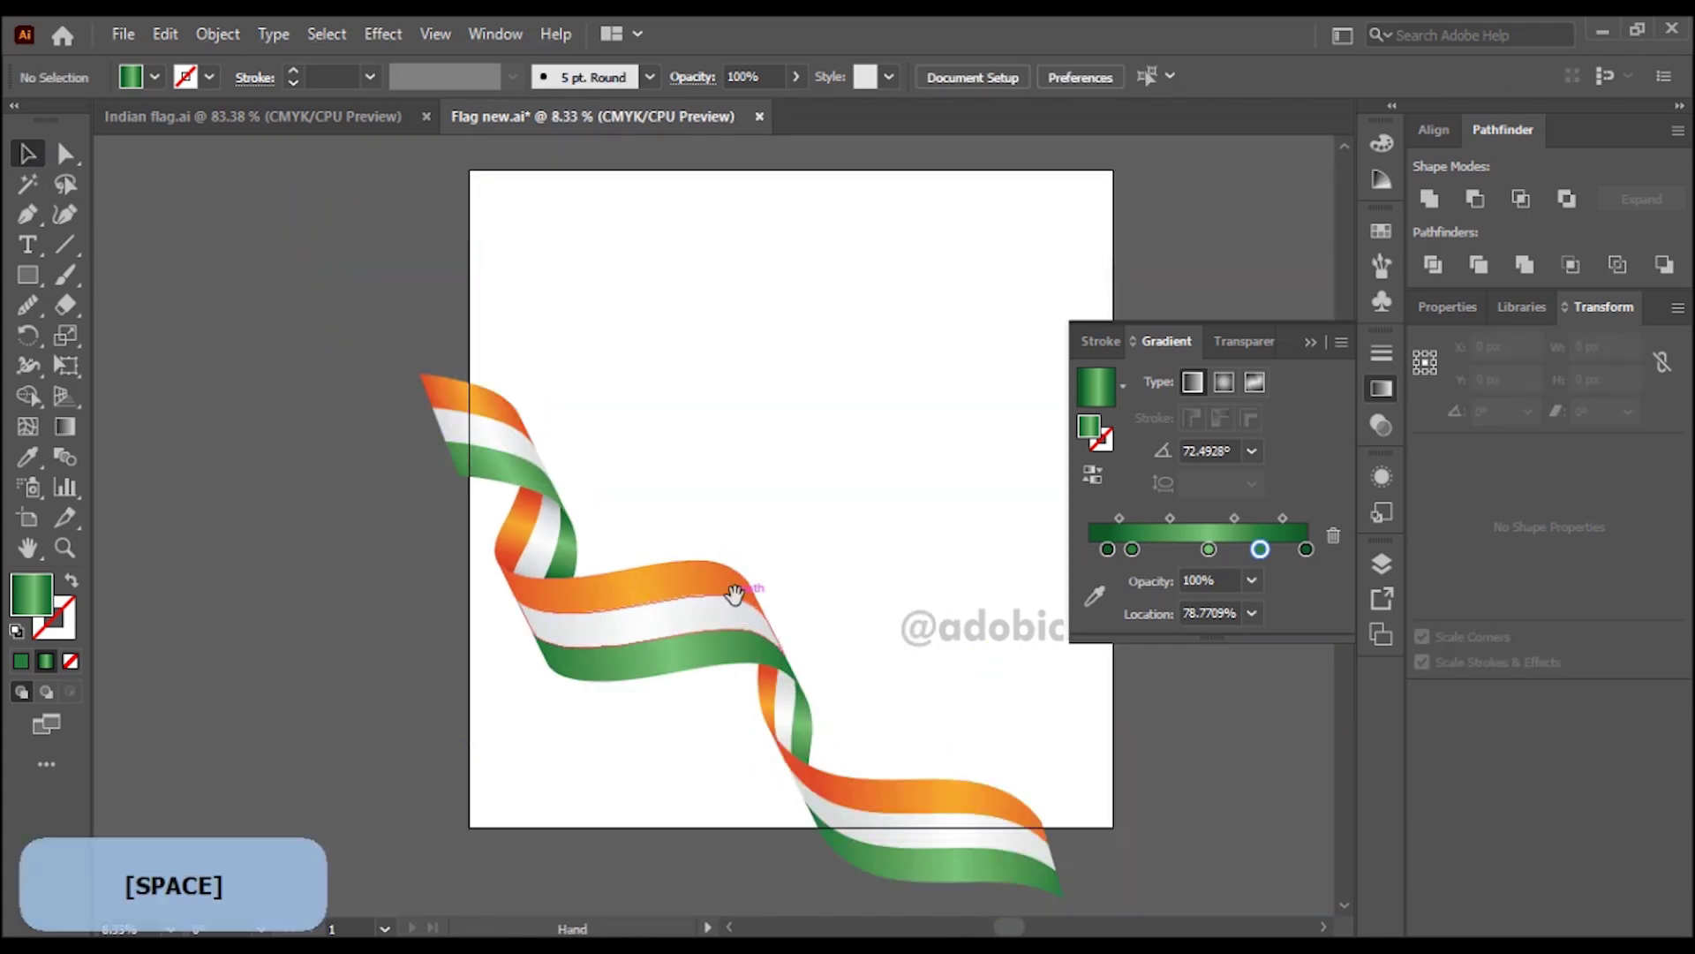
drag(726, 590, 689, 477)
click(710, 567)
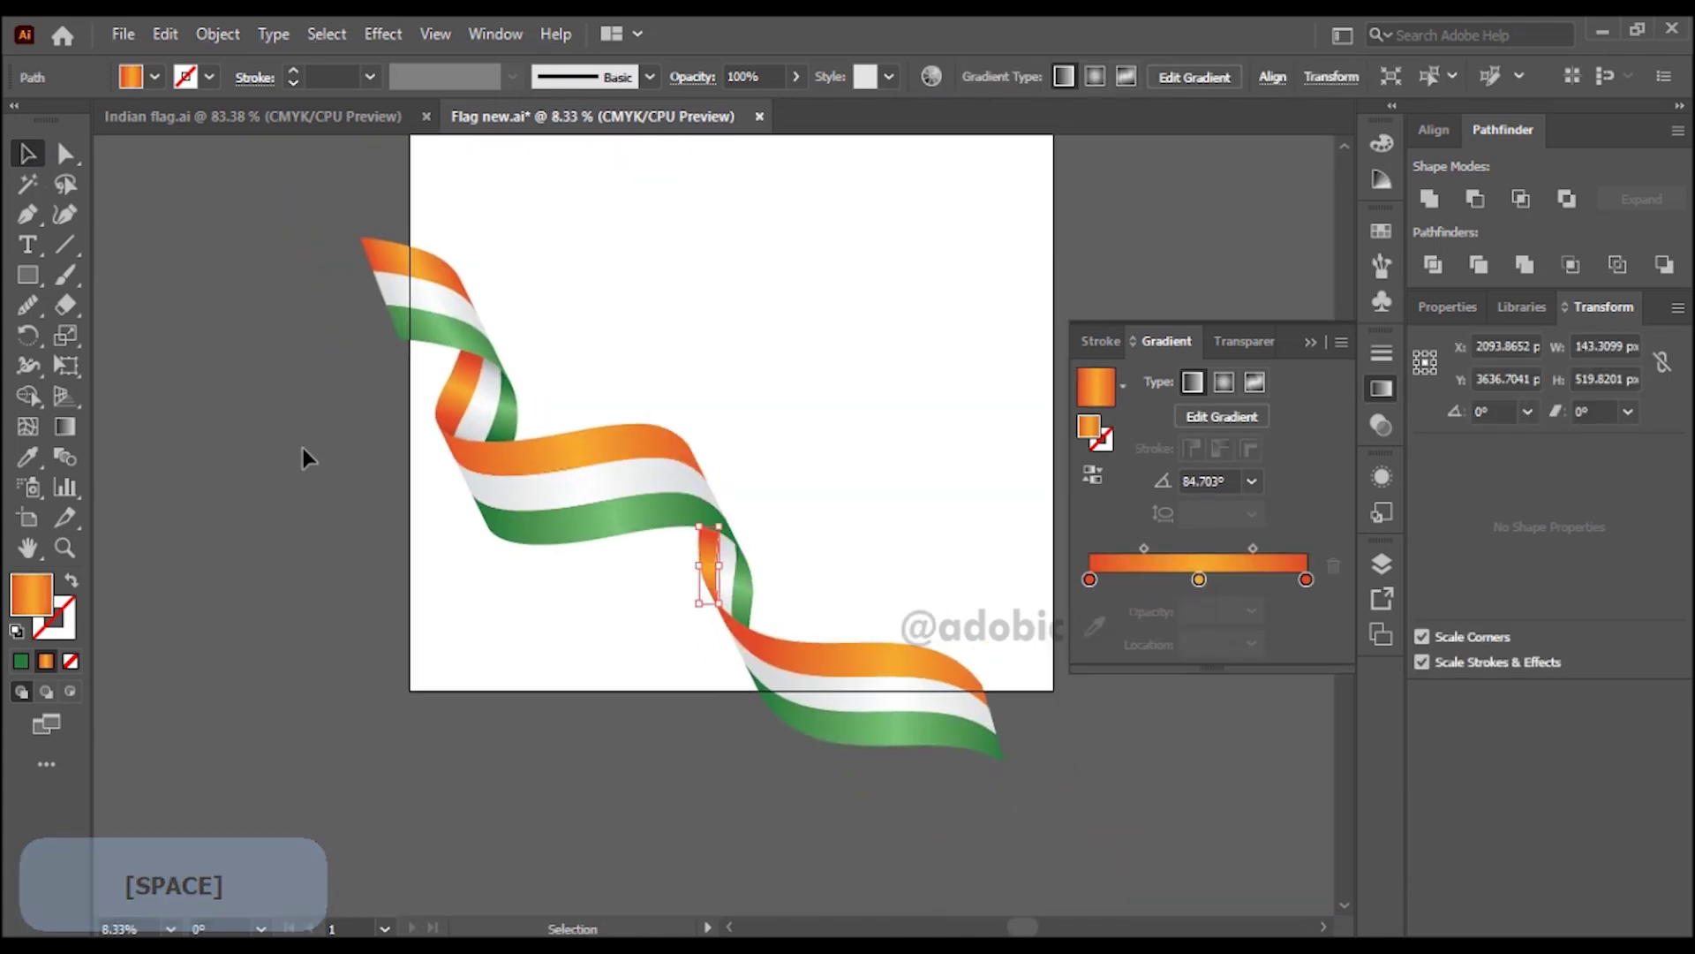
key(i)
click(461, 387)
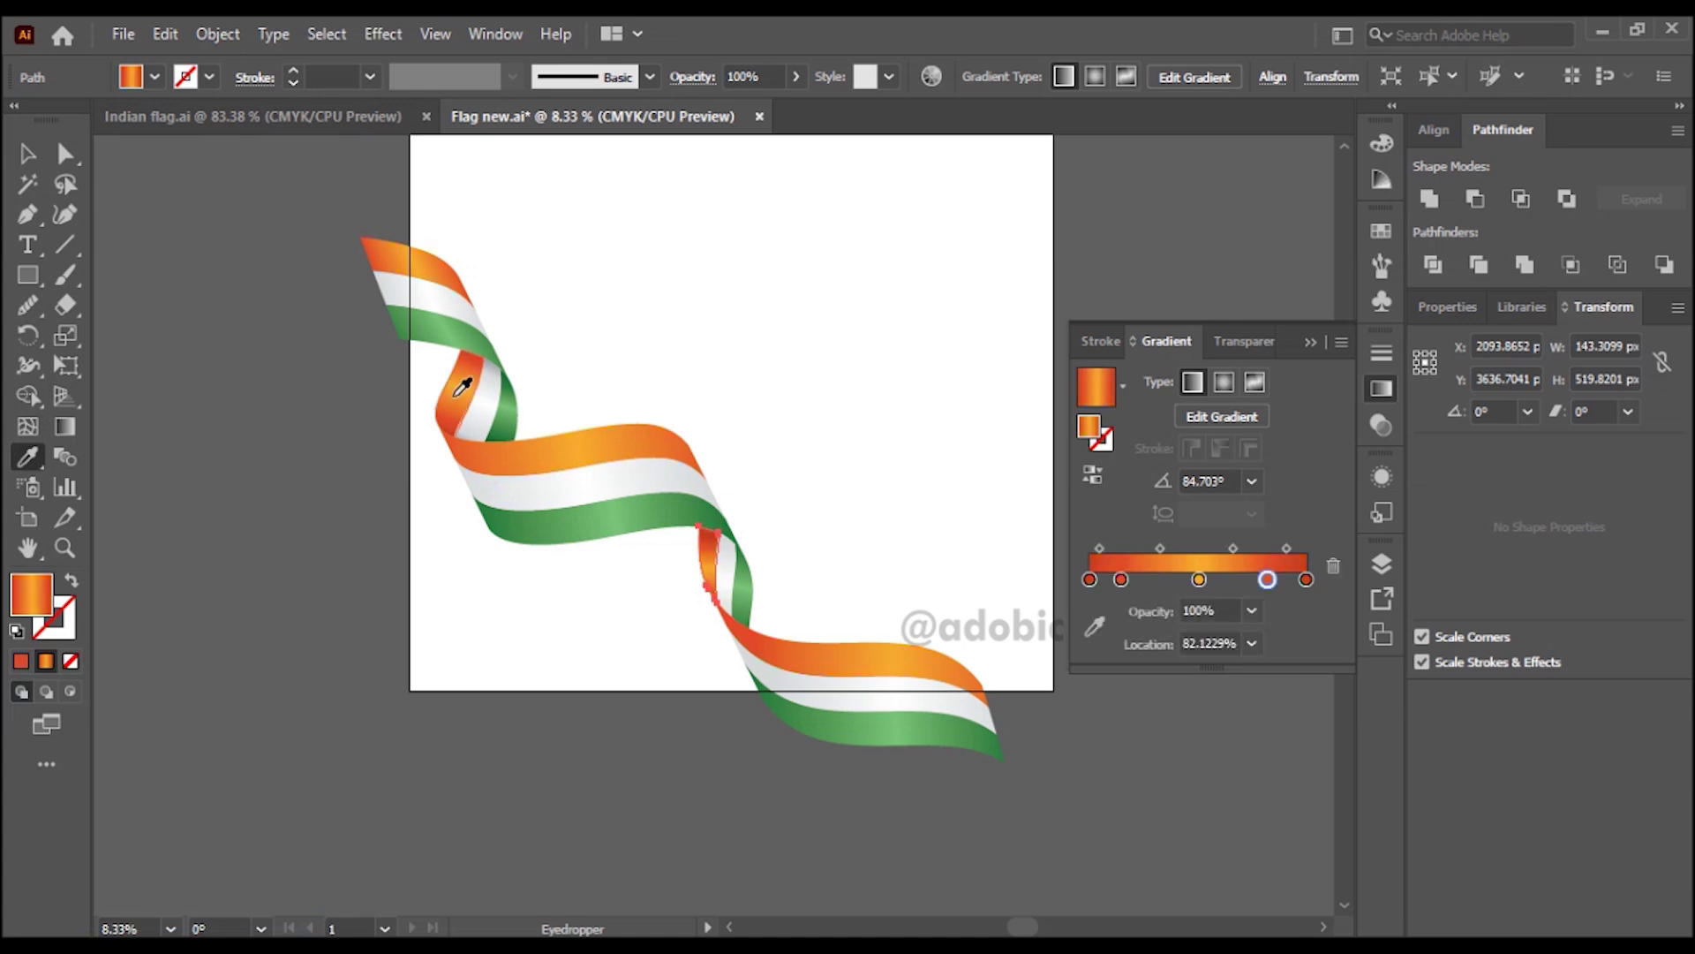
click(28, 155)
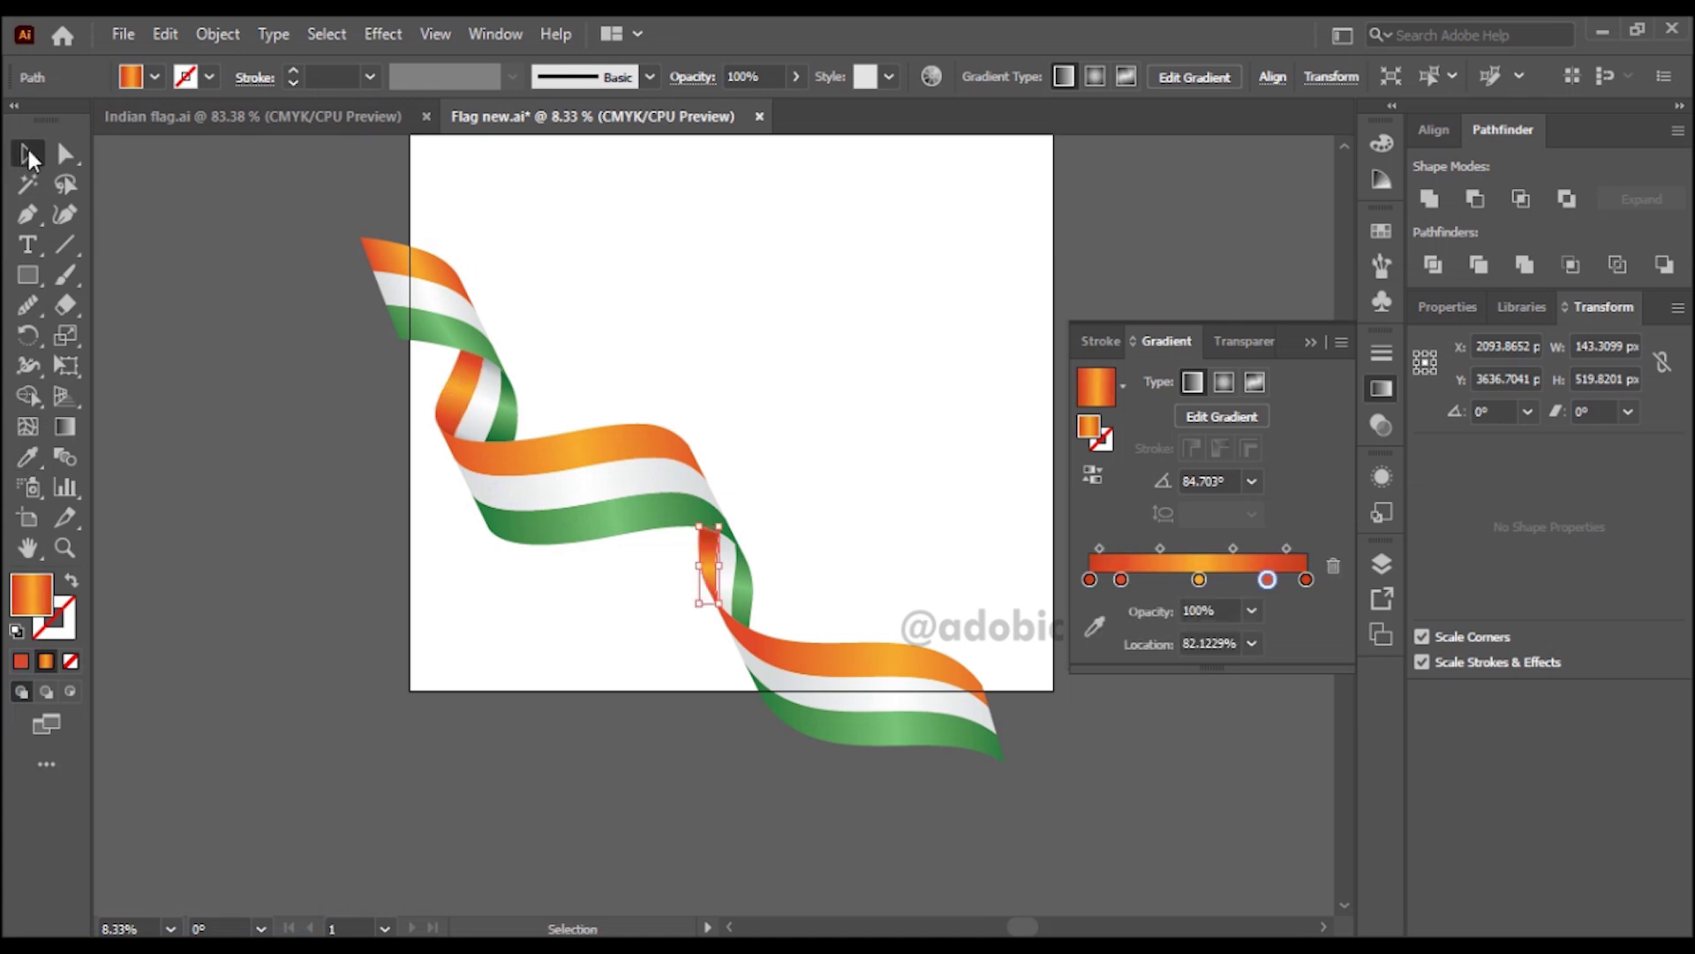
- Copy the shaded white and green gradients from the upper fold's pieces onto the matching pieces of the lower fold
click(726, 553)
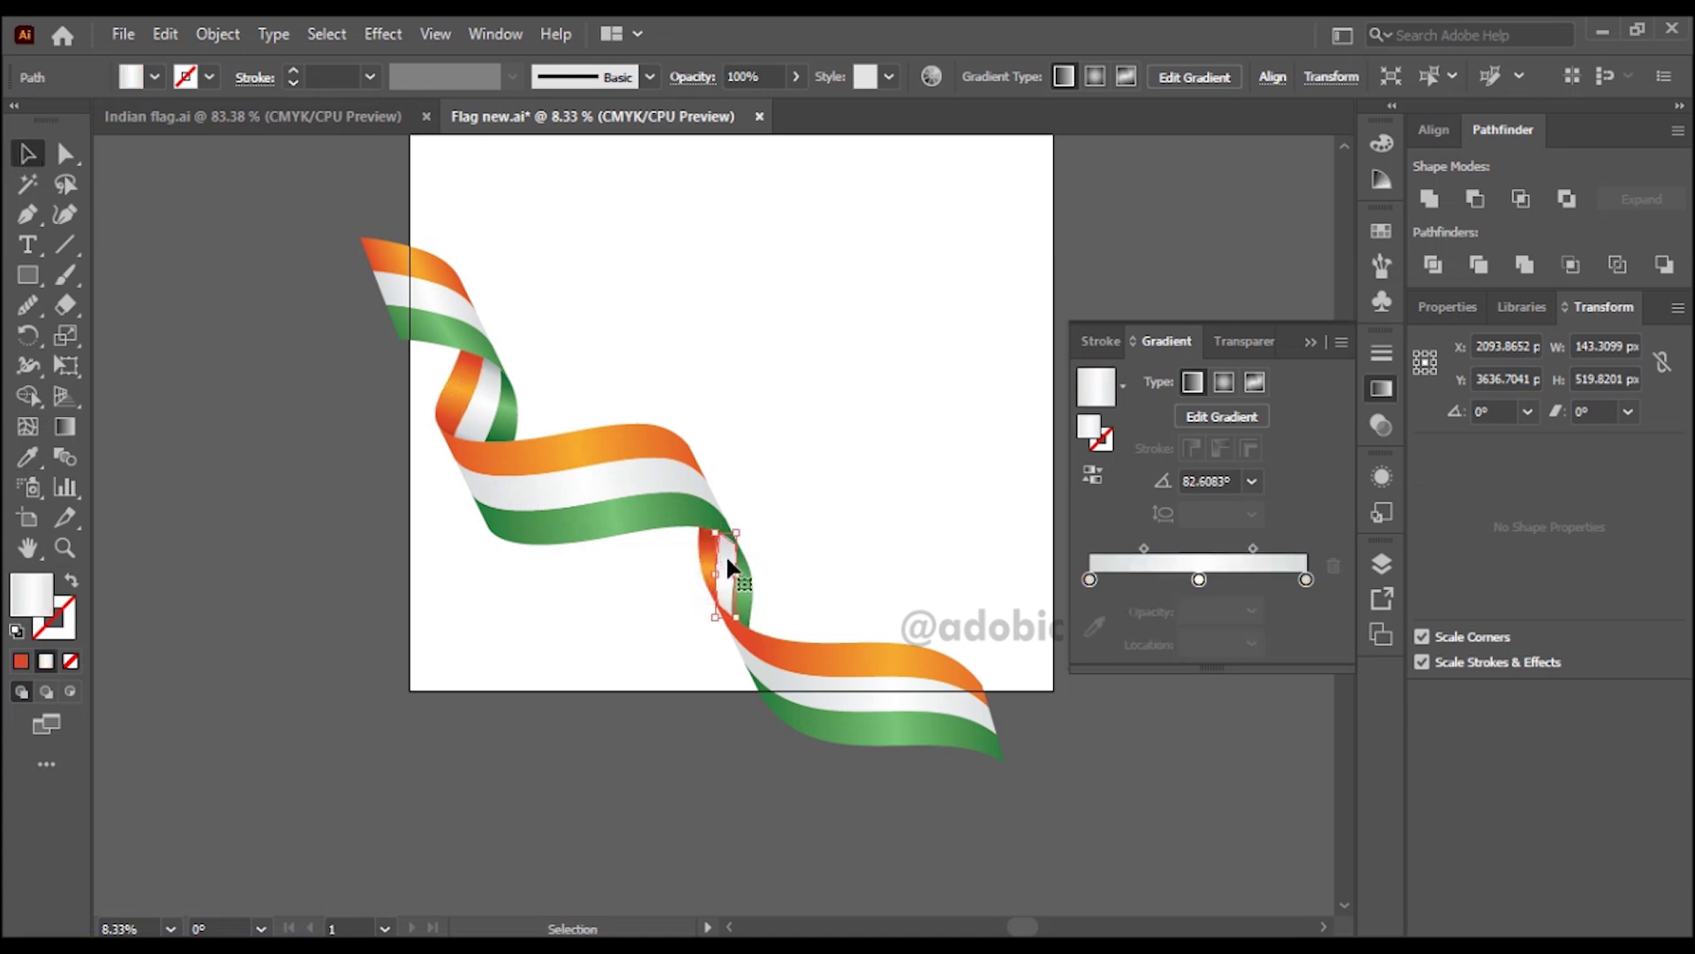
click(29, 459)
click(477, 399)
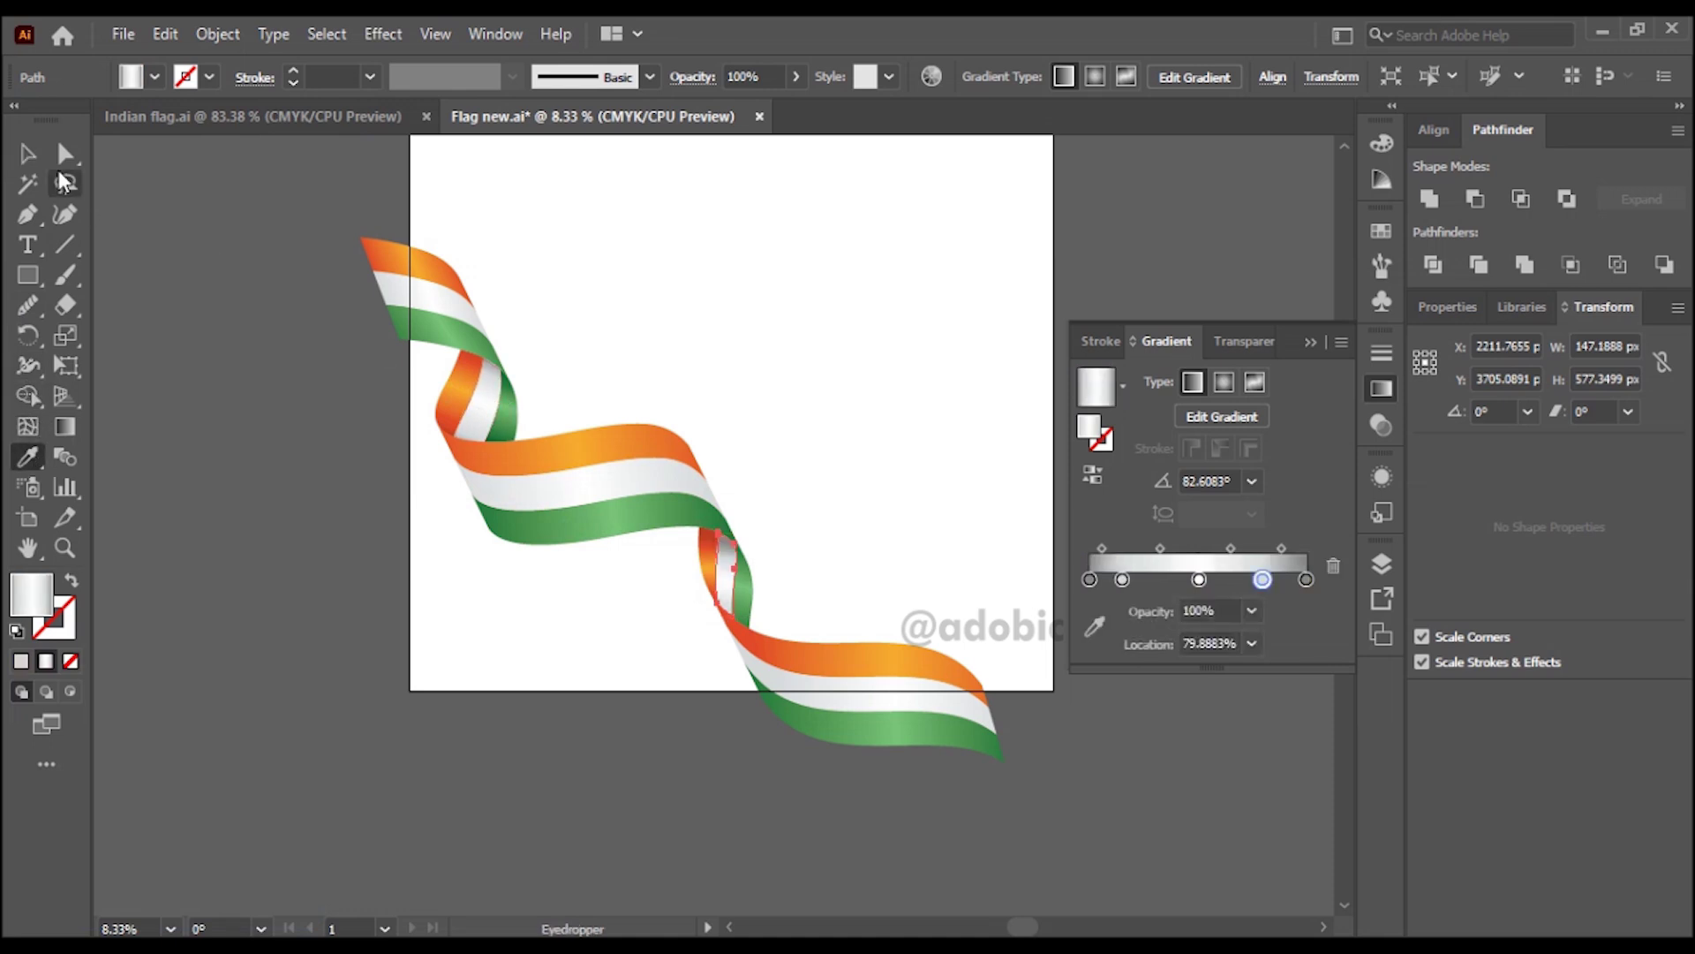
click(755, 601)
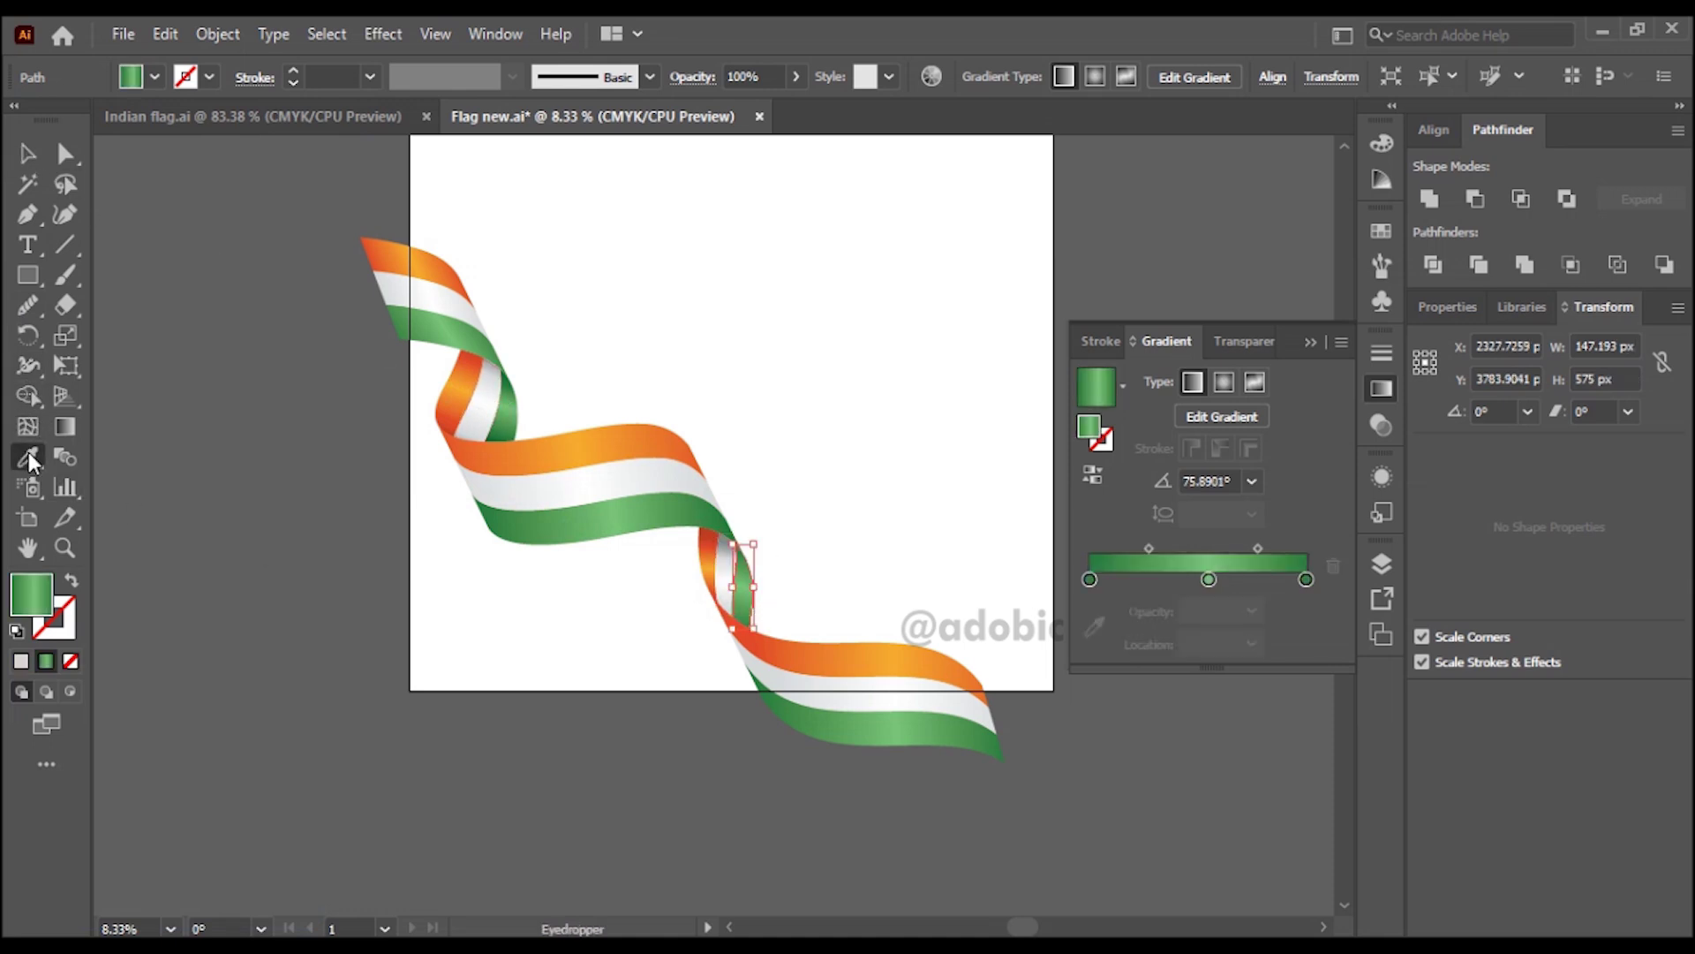
click(507, 424)
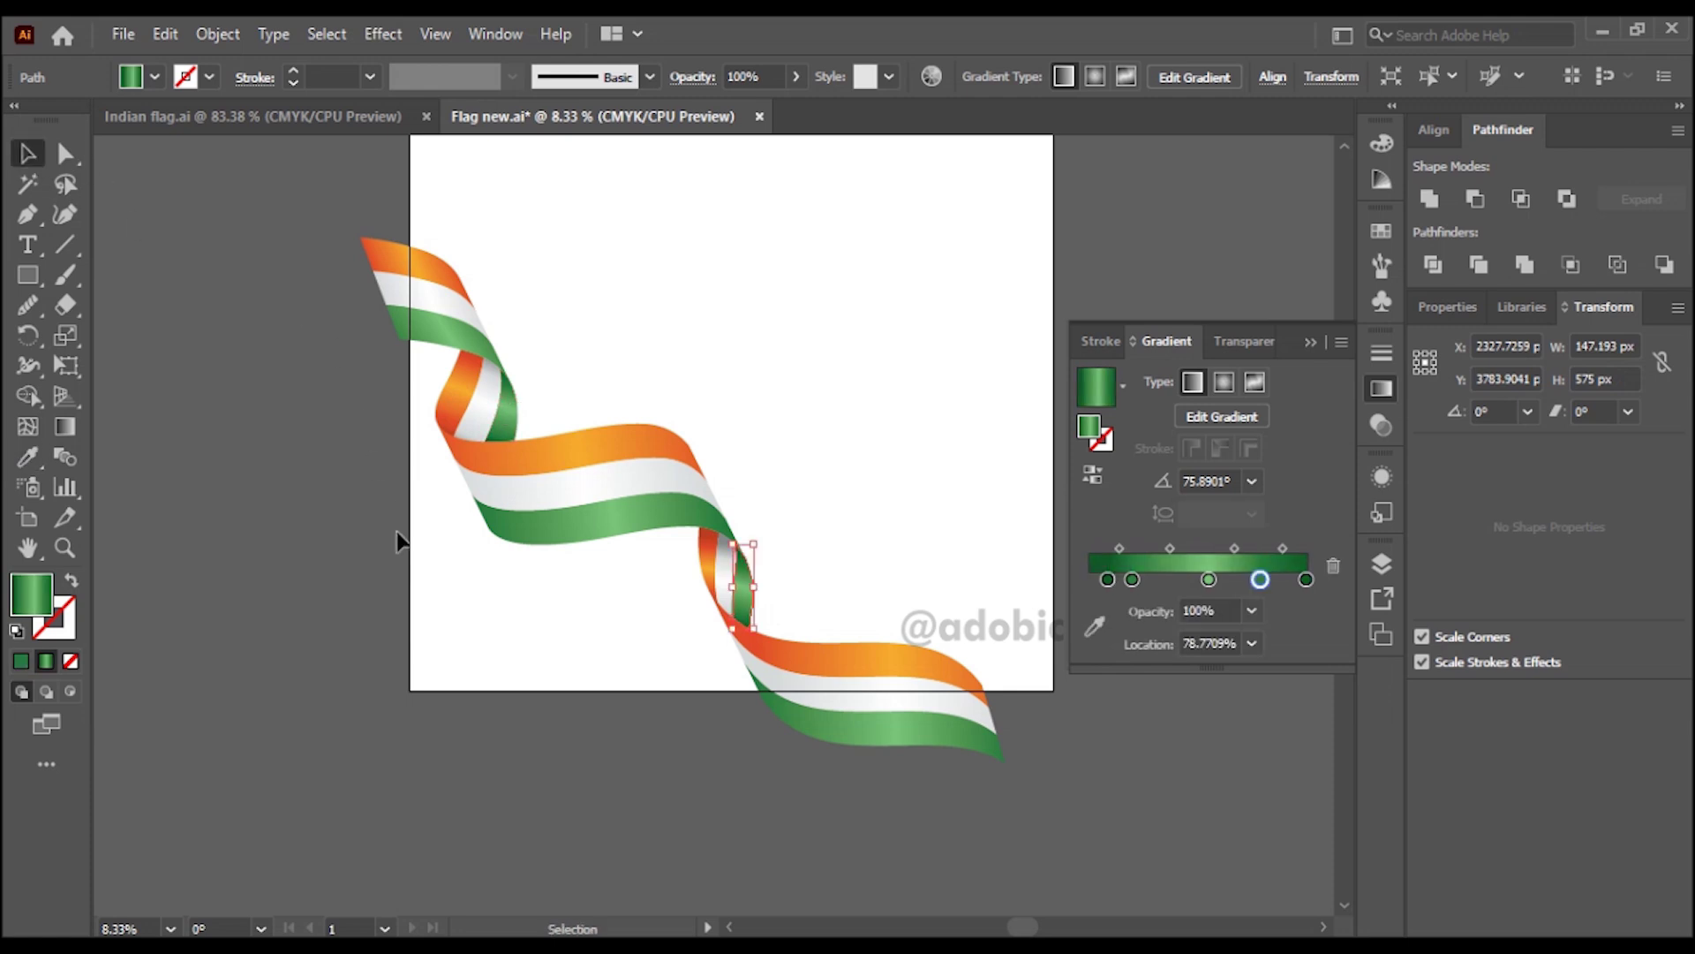
click(415, 642)
click(1310, 341)
- Group all pieces of the flag ribbon into one object and deselect it
key(ctrl+0)
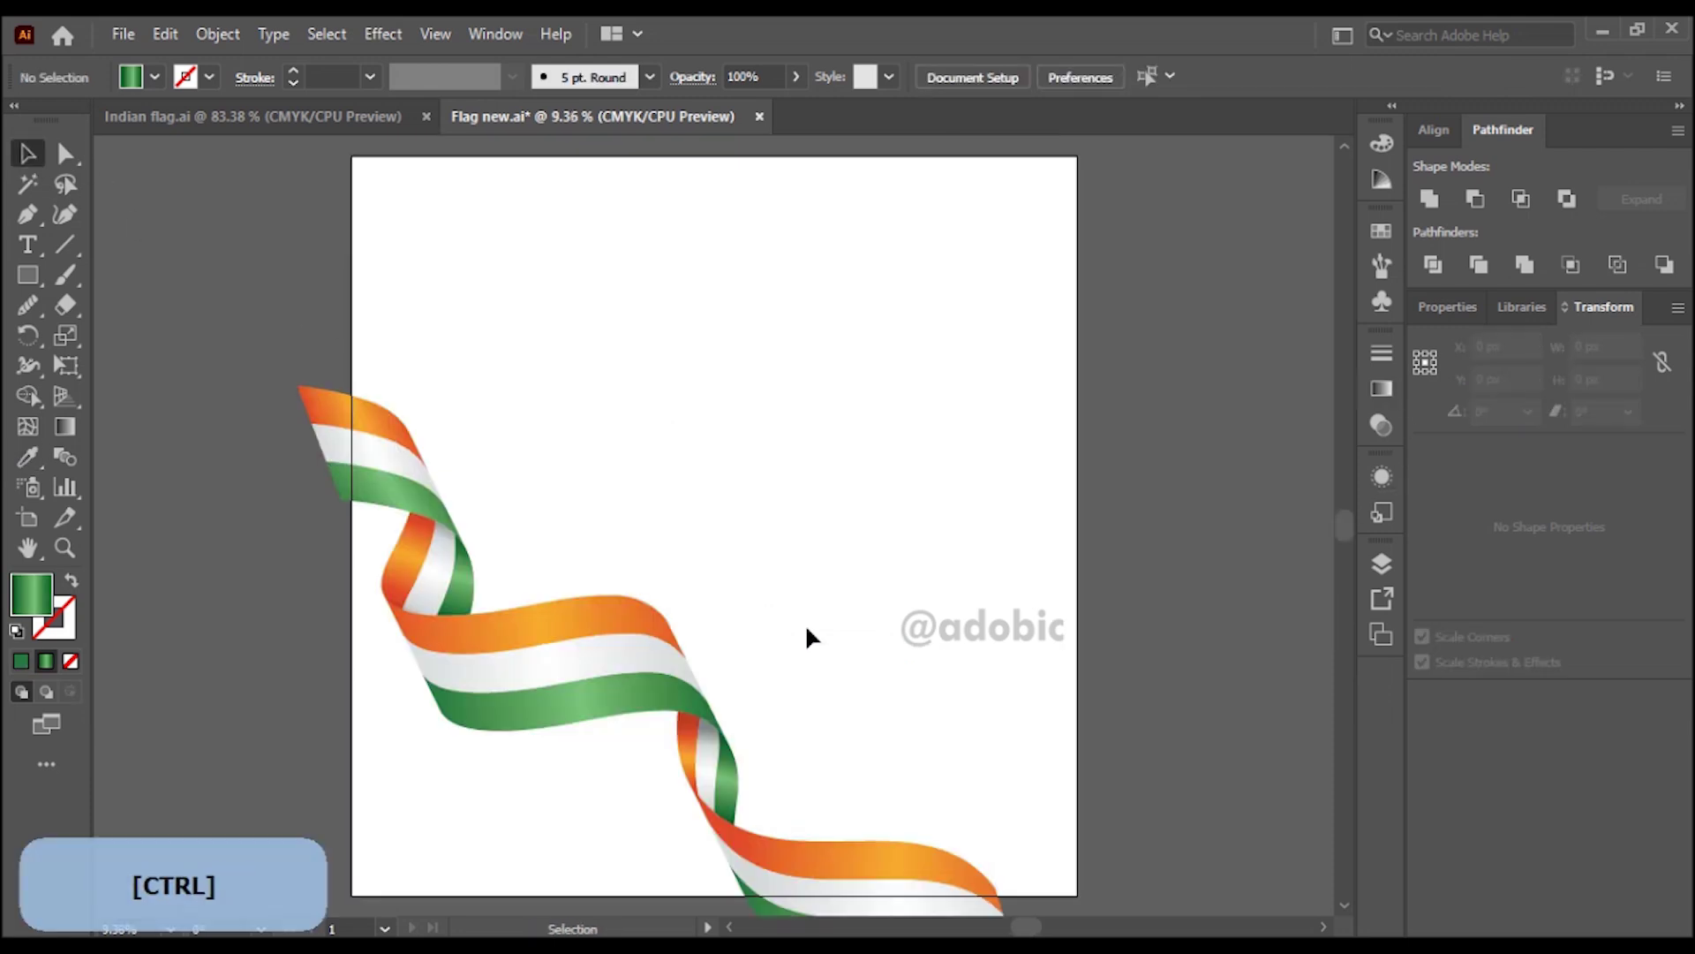
drag(250, 281, 988, 897)
click(218, 33)
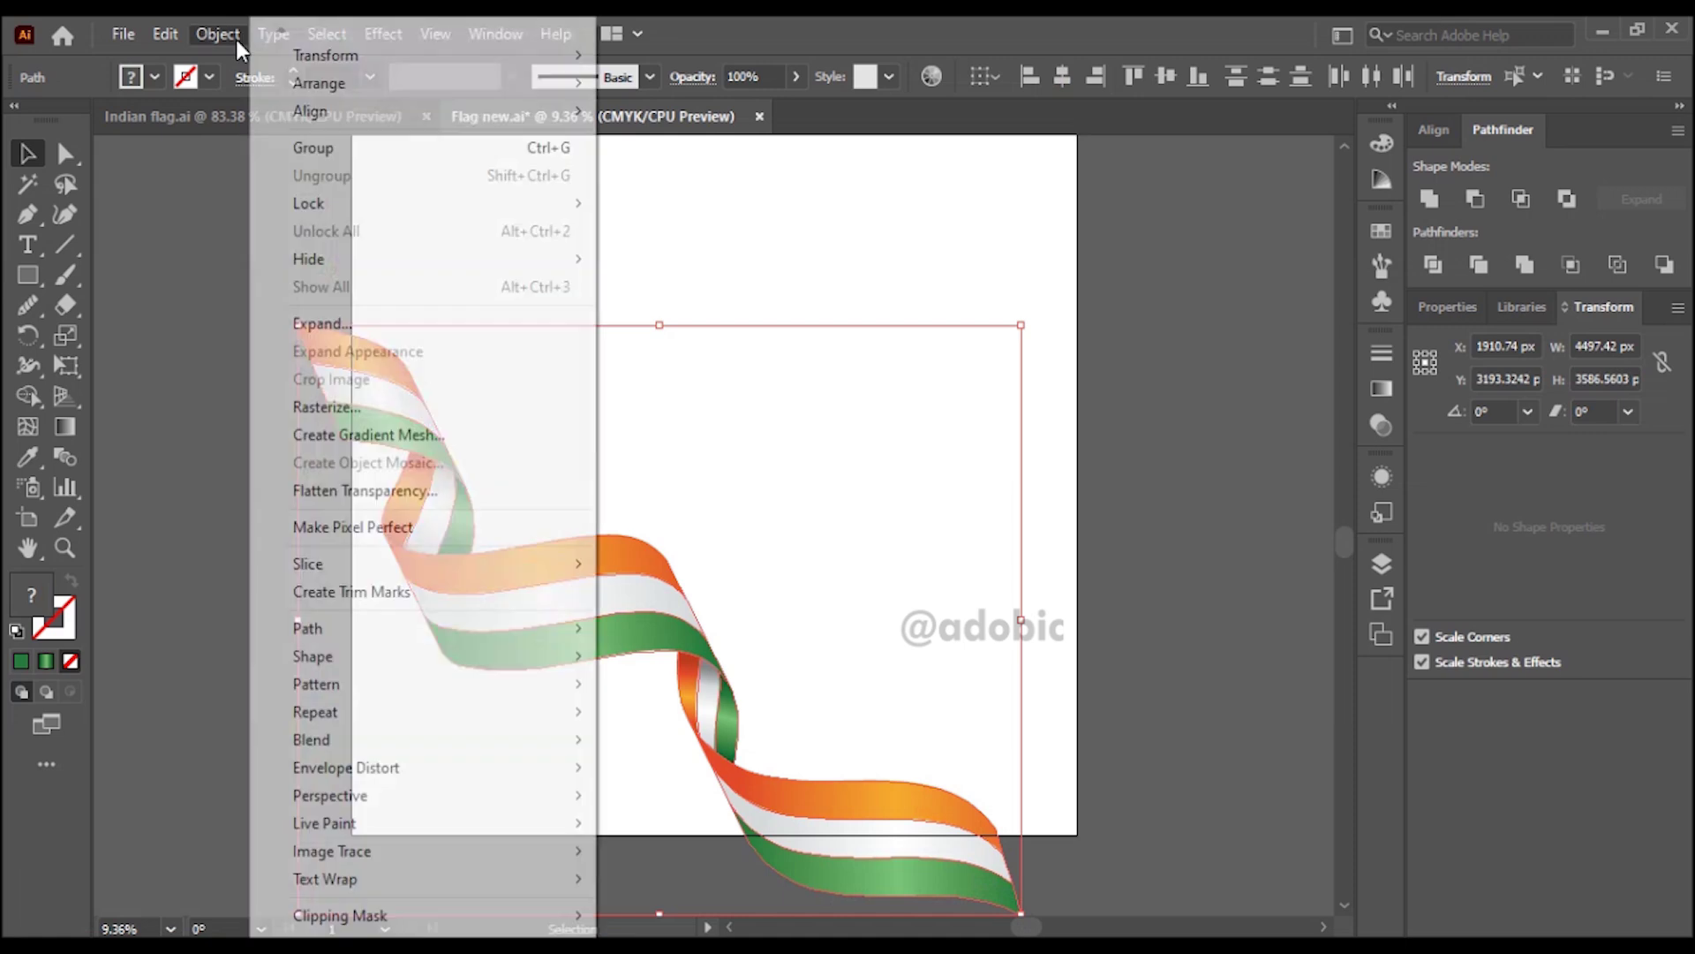
click(344, 148)
click(394, 226)
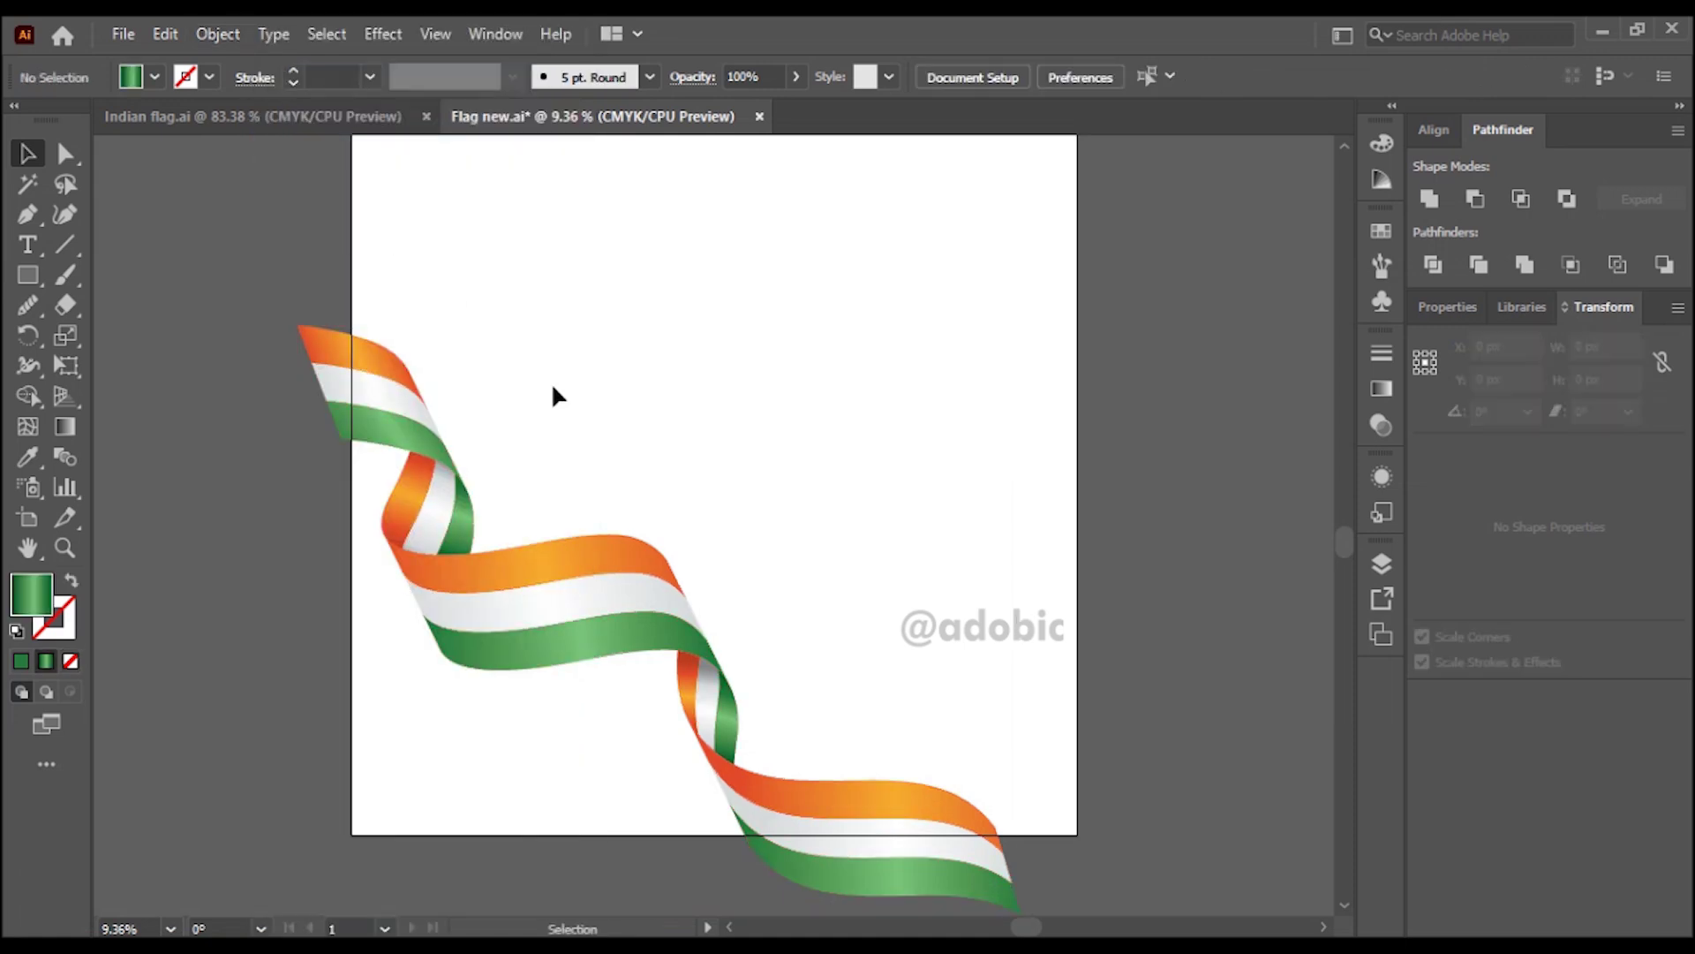
- Create a rectangle 4500 px wide and 4500 px high
scroll(560, 399, down, 2)
key(space)
drag(607, 388, 581, 429)
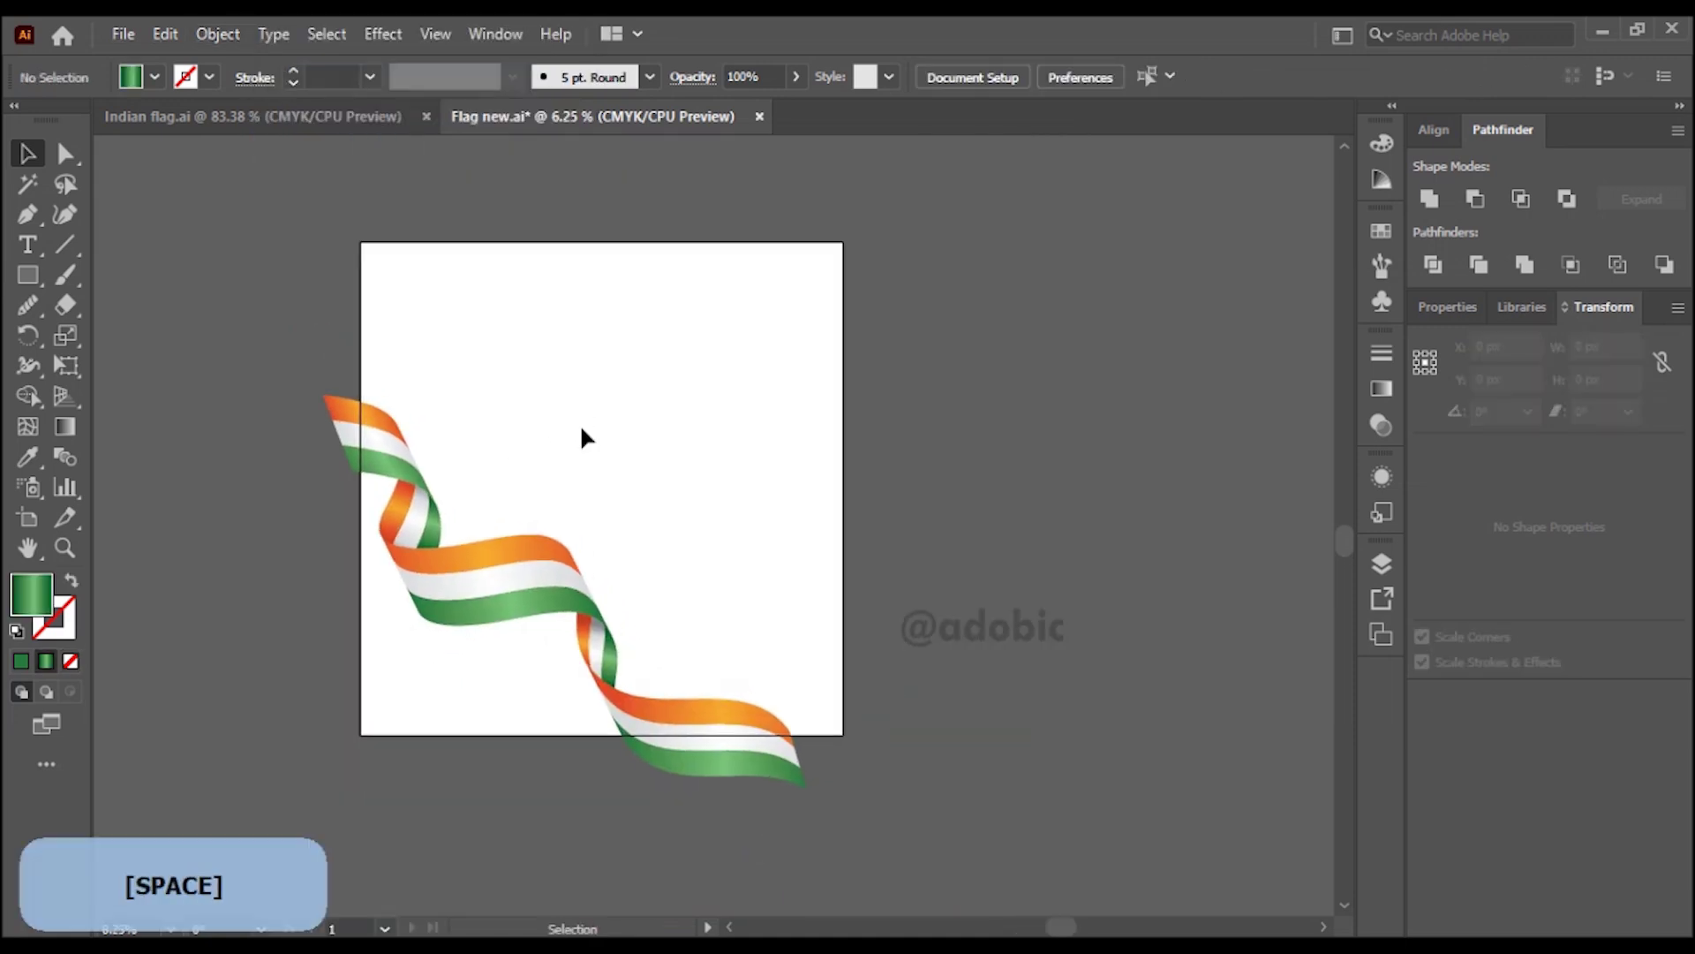
click(31, 273)
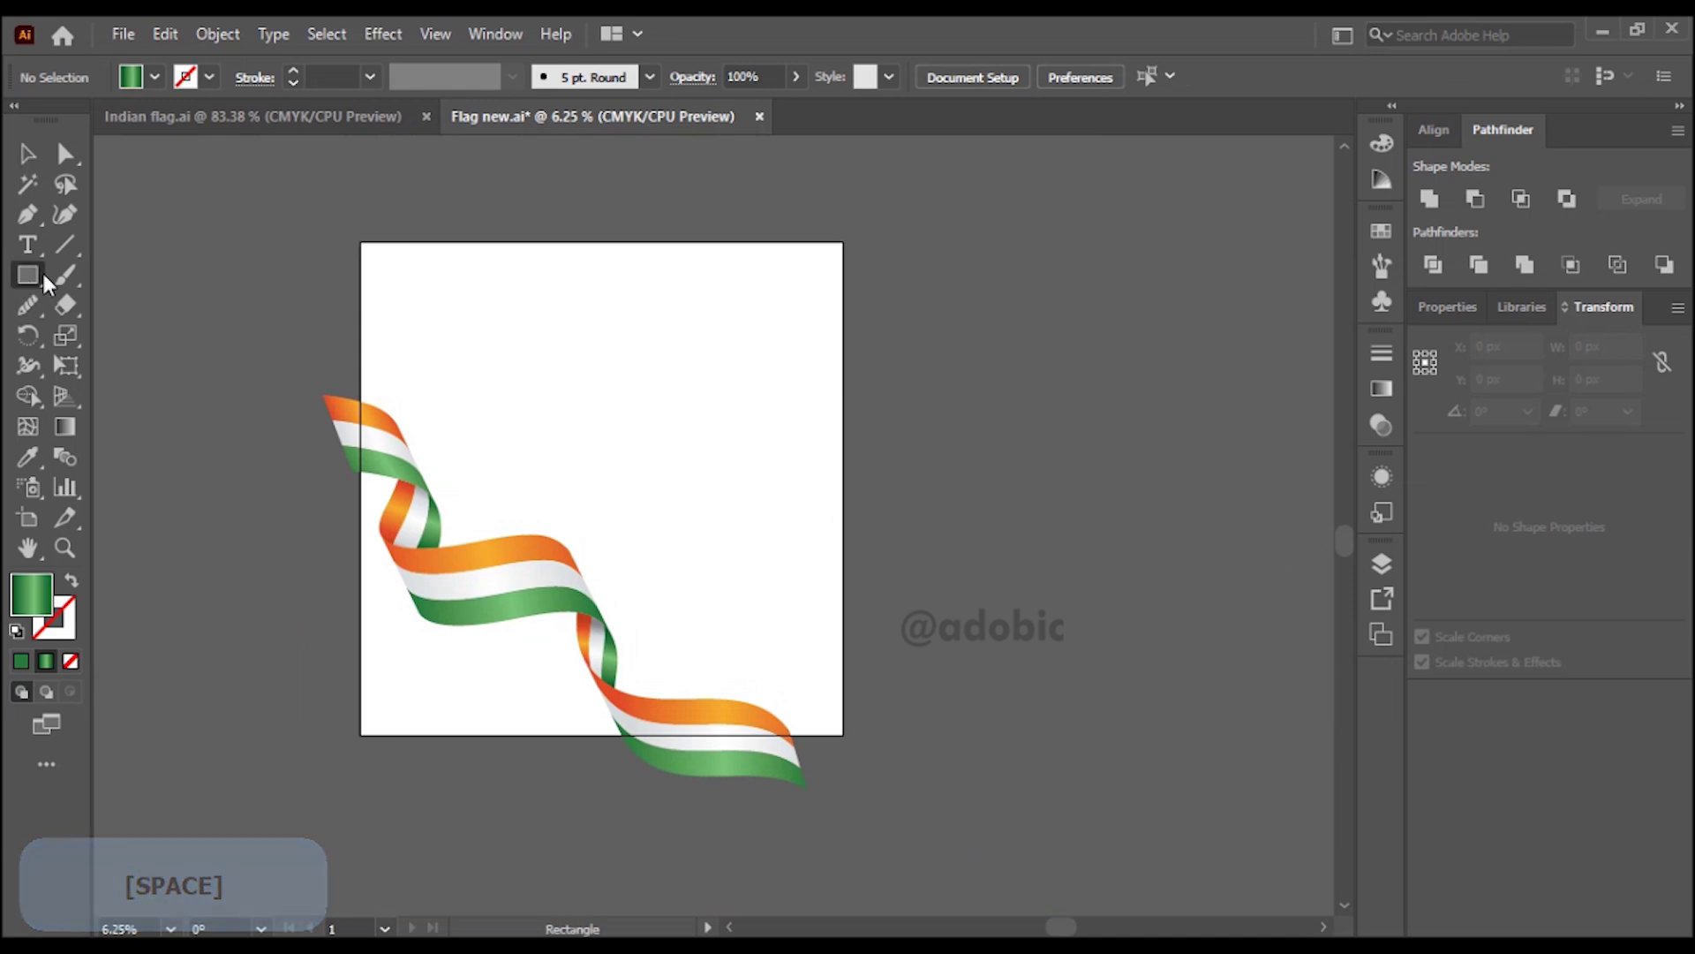
click(503, 323)
text(4)
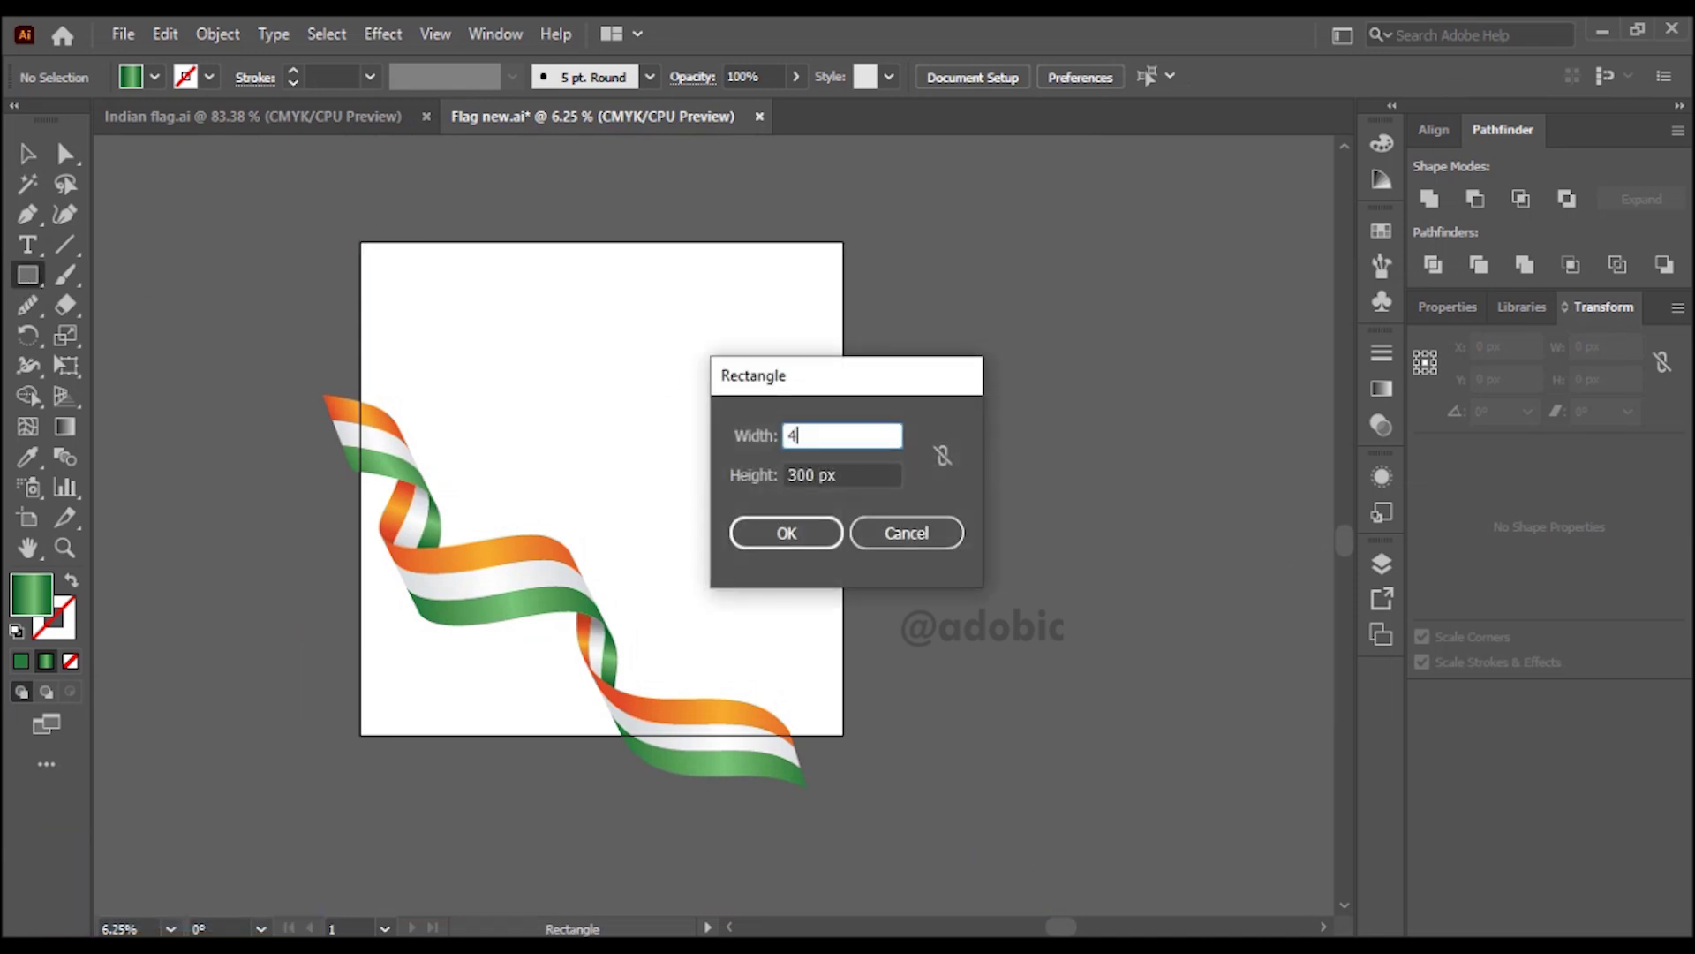
text(500)
key(Tab)
text(450)
key(Return)
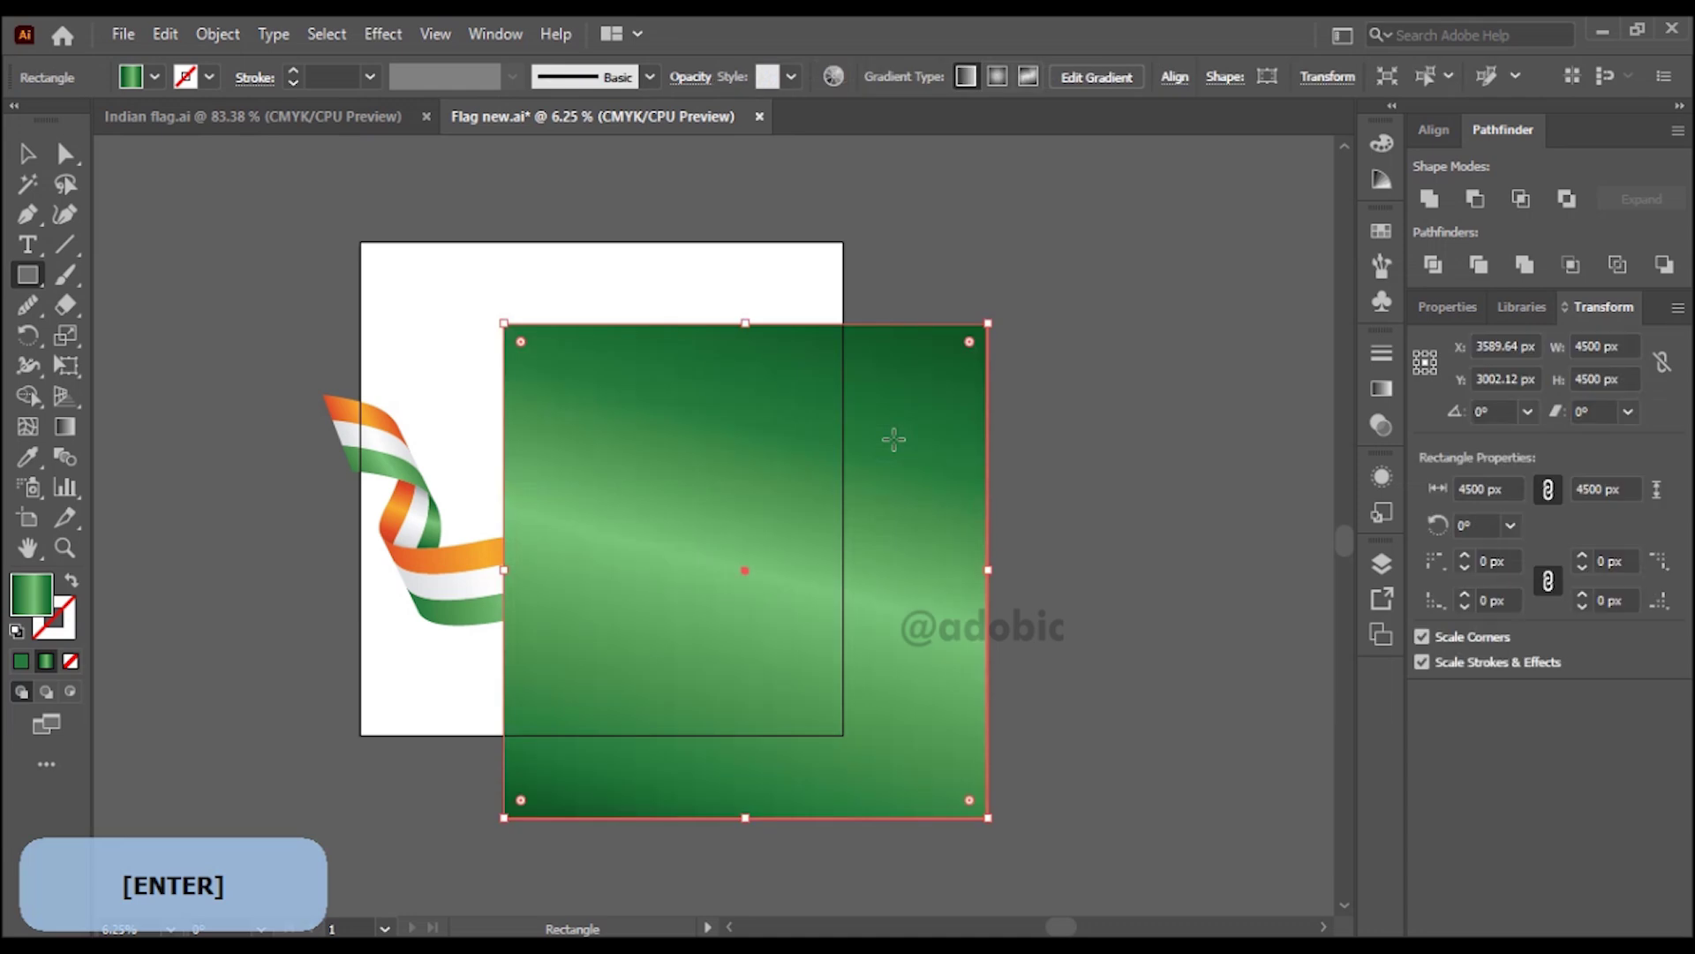
- Centre the 4500 px square on the artboard in both directions and send it behind the ribbon
click(28, 154)
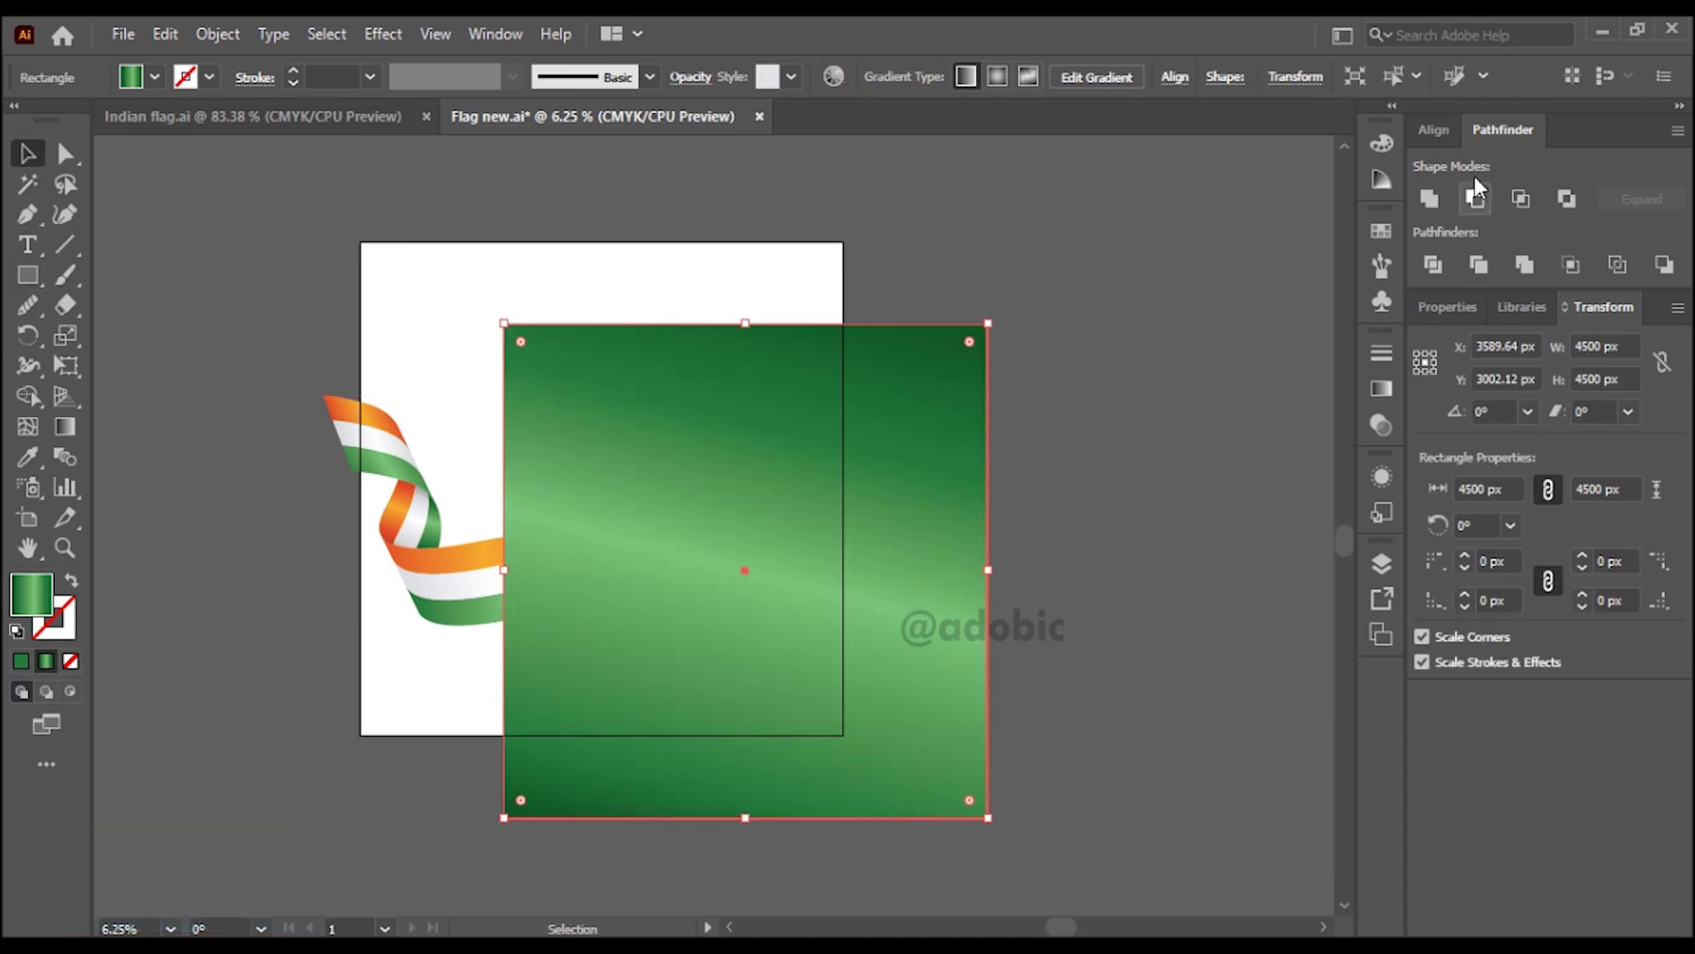
click(1445, 130)
click(1459, 199)
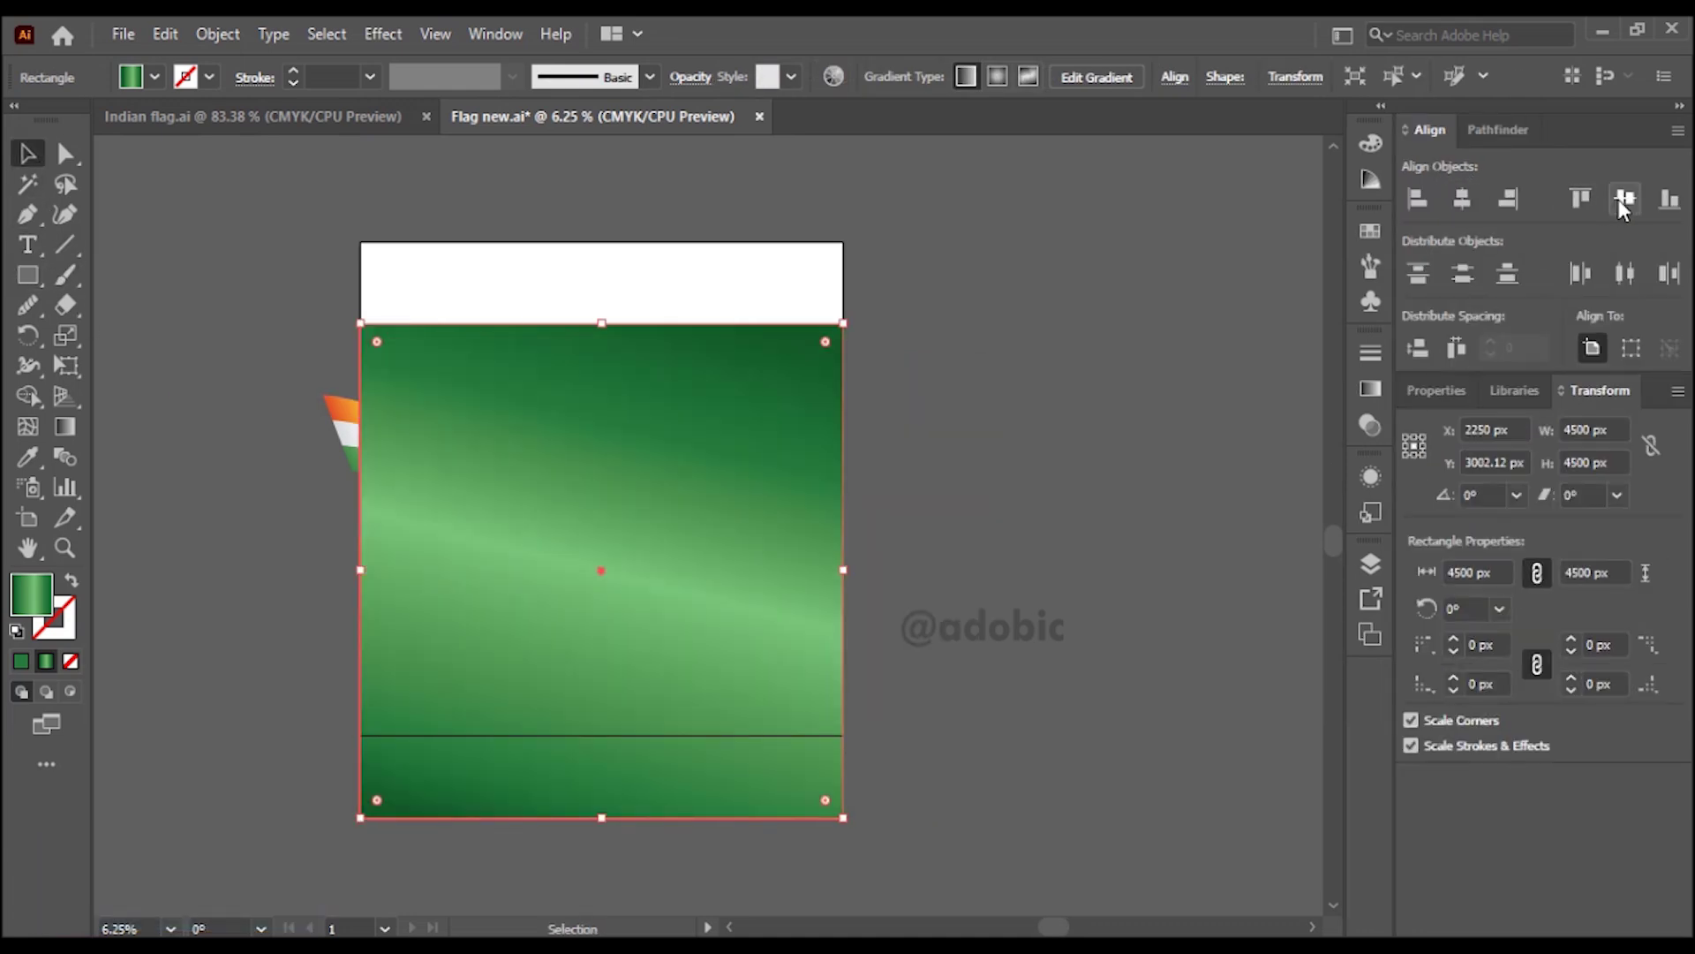
click(1623, 199)
key(ctrl+shift+bracketleft)
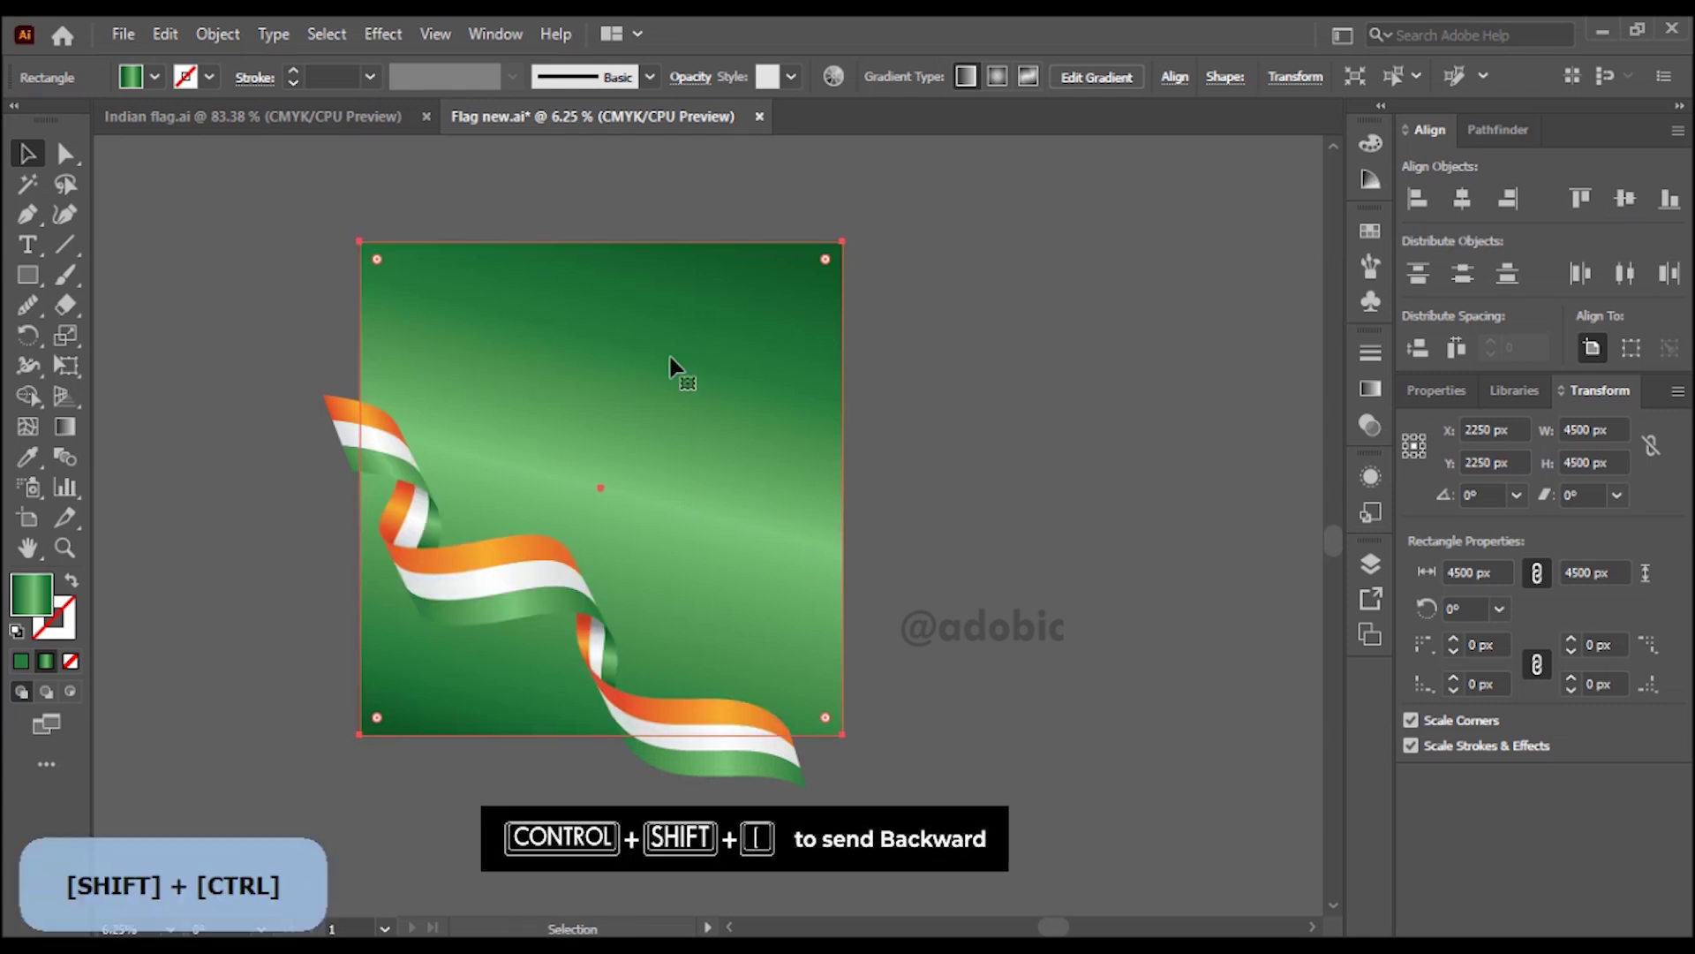
- Remove the inner colour stops from the background square's gradient, keeping only its two dark green end stops
click(1370, 390)
drag(1120, 579, 1125, 634)
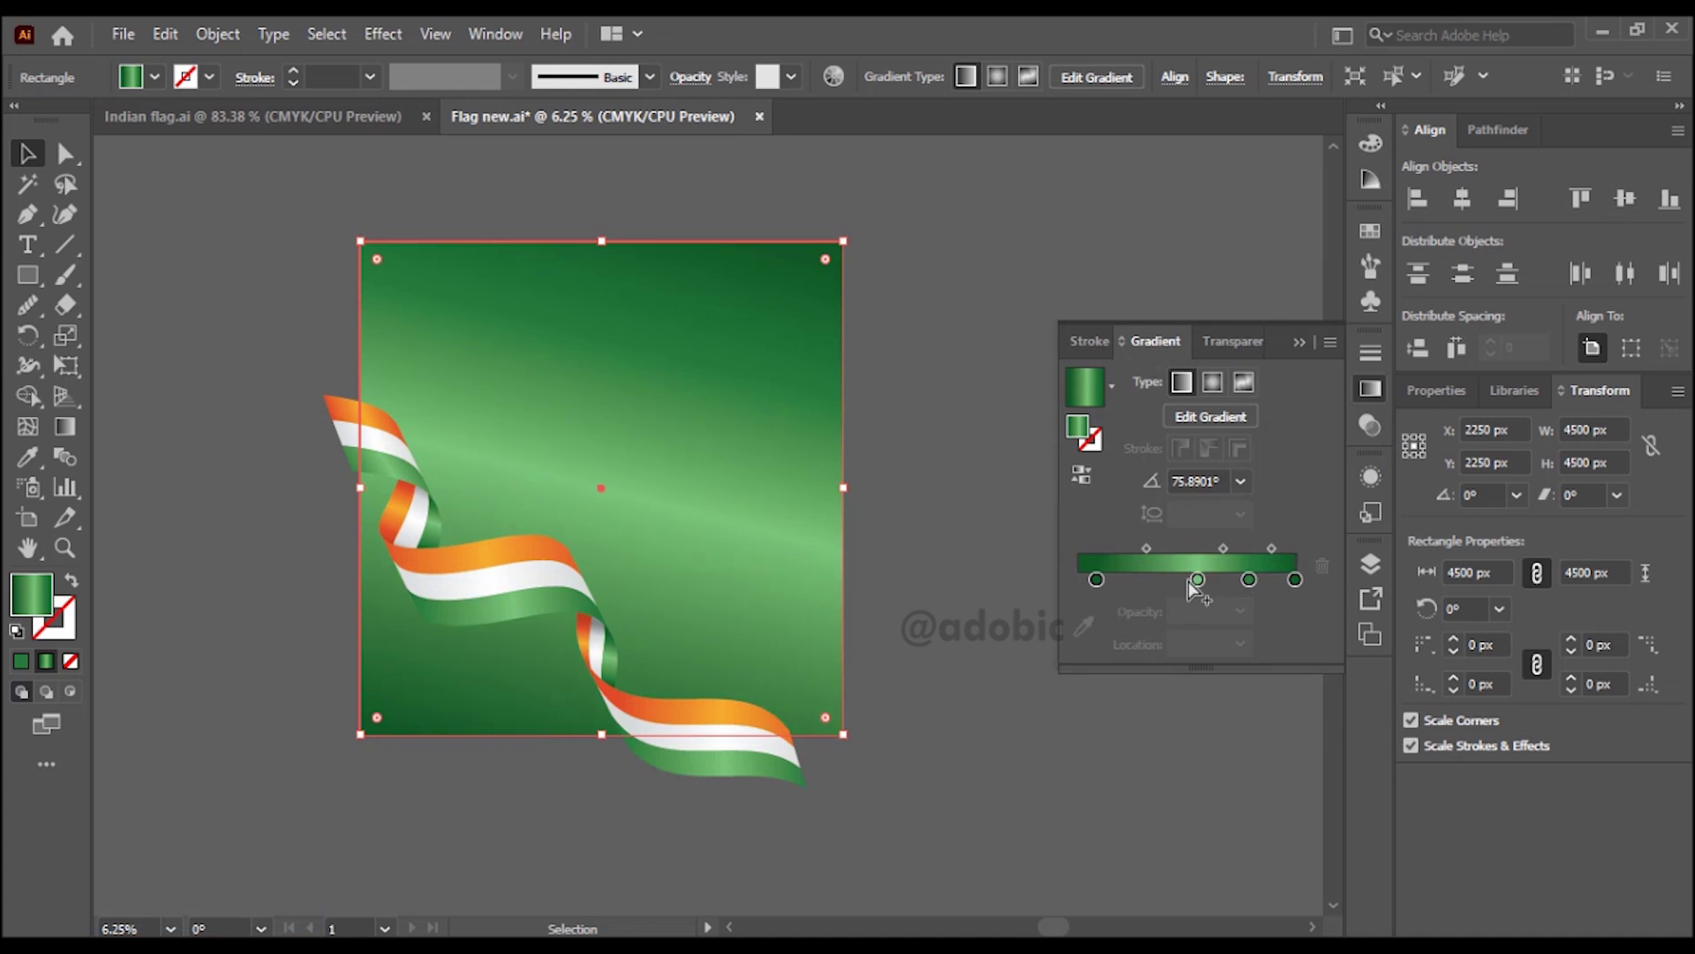
drag(1197, 580, 1199, 638)
drag(1248, 580, 1254, 601)
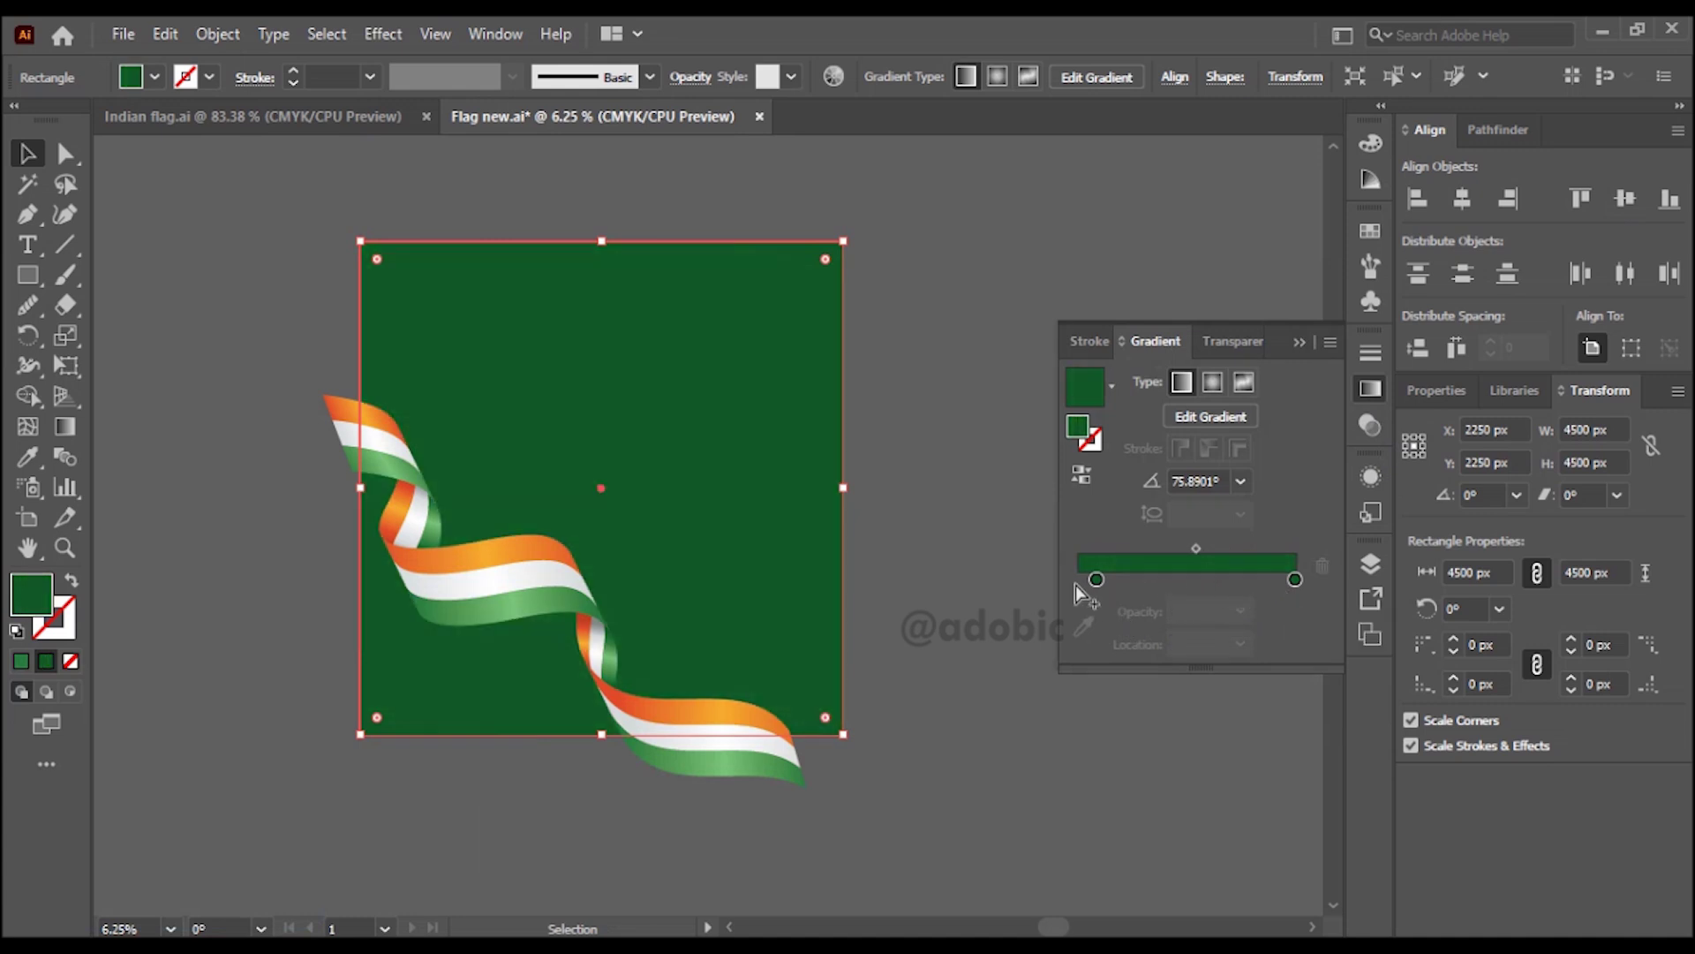
- Move the background gradient's starting stop to the very beginning and make it white, with C, M, Y and K at 0
click(1096, 580)
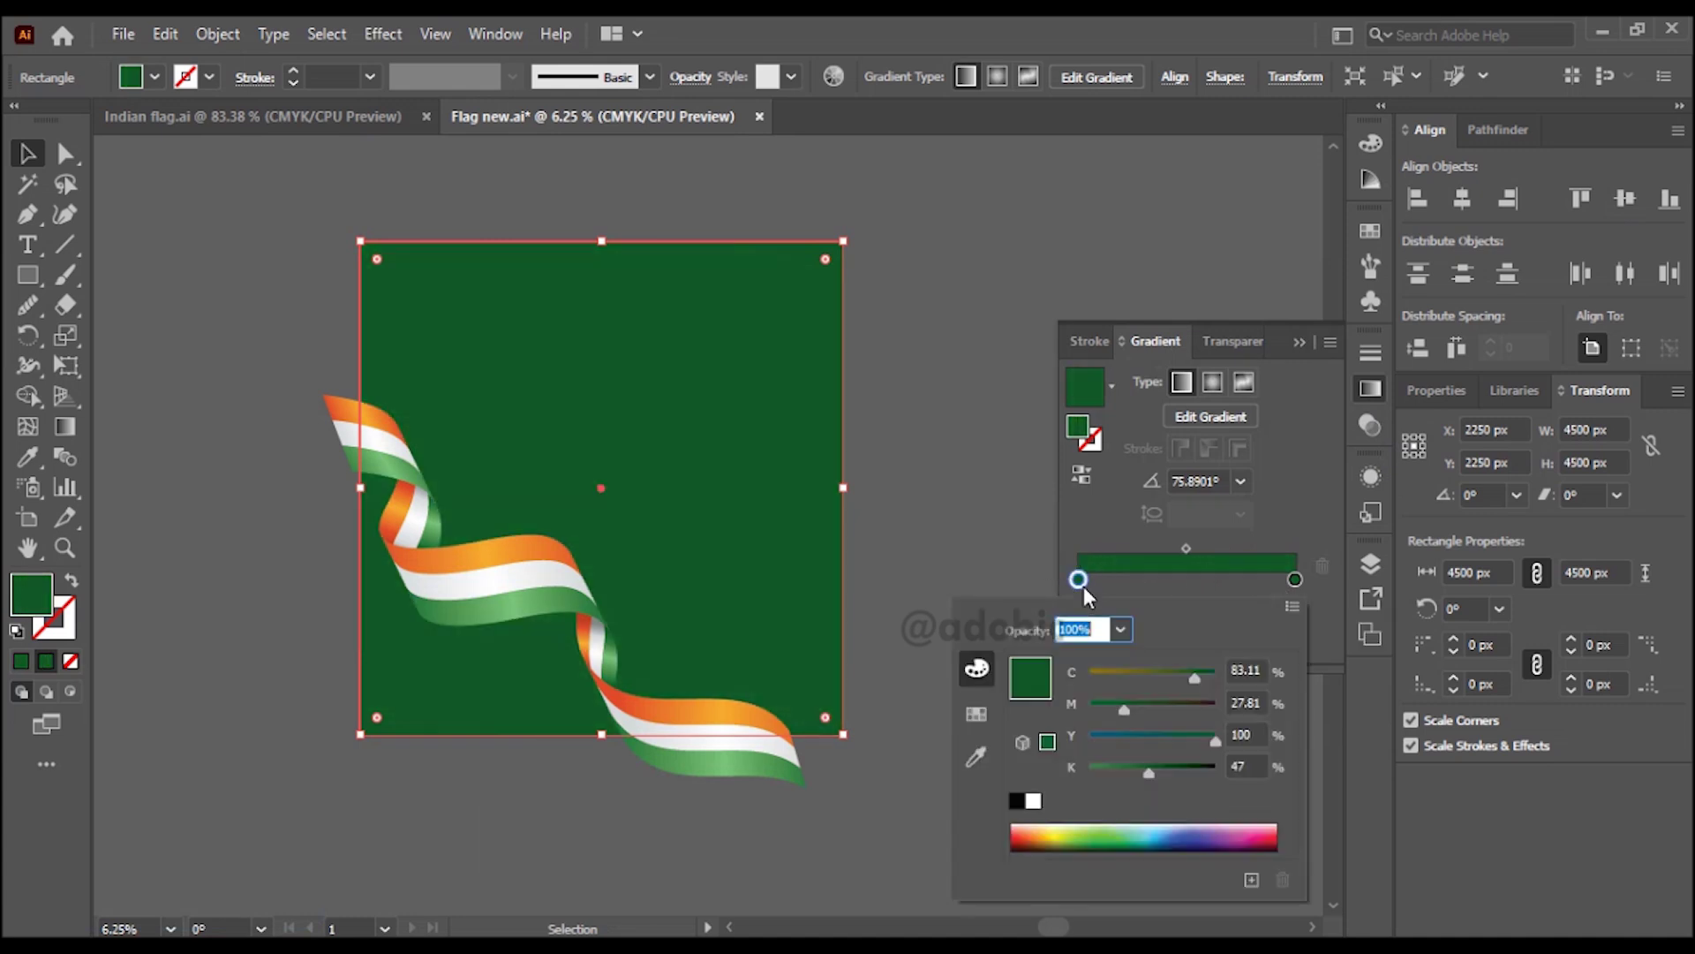
click(1094, 674)
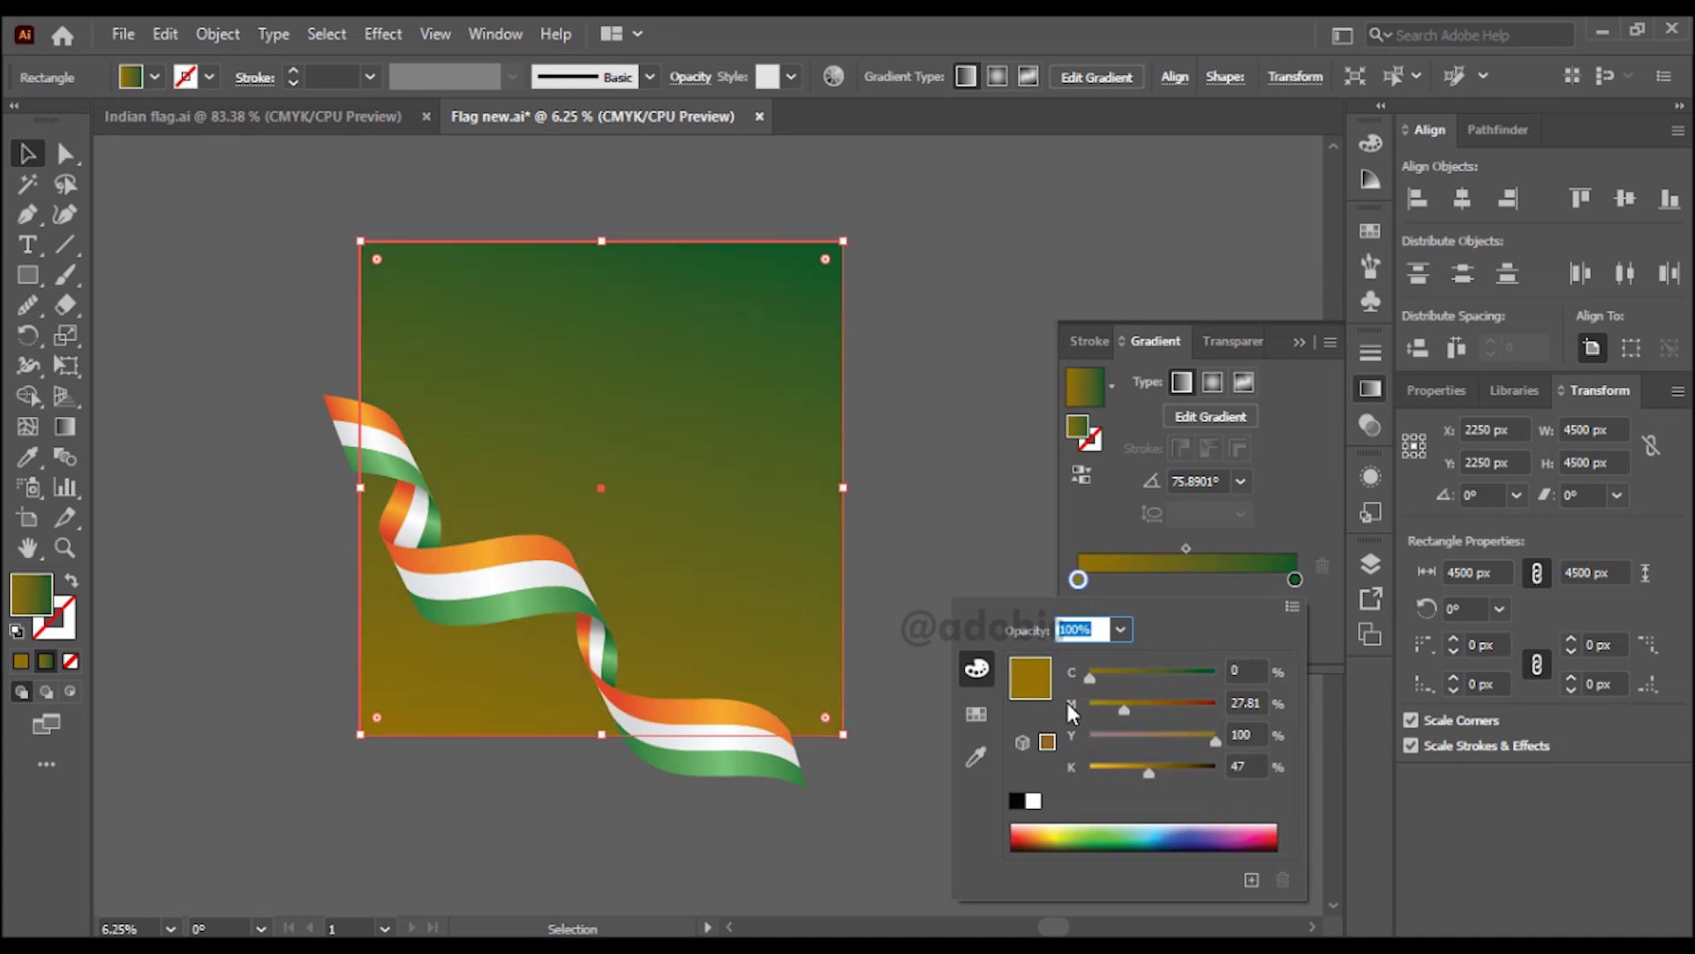
click(1092, 736)
click(1090, 766)
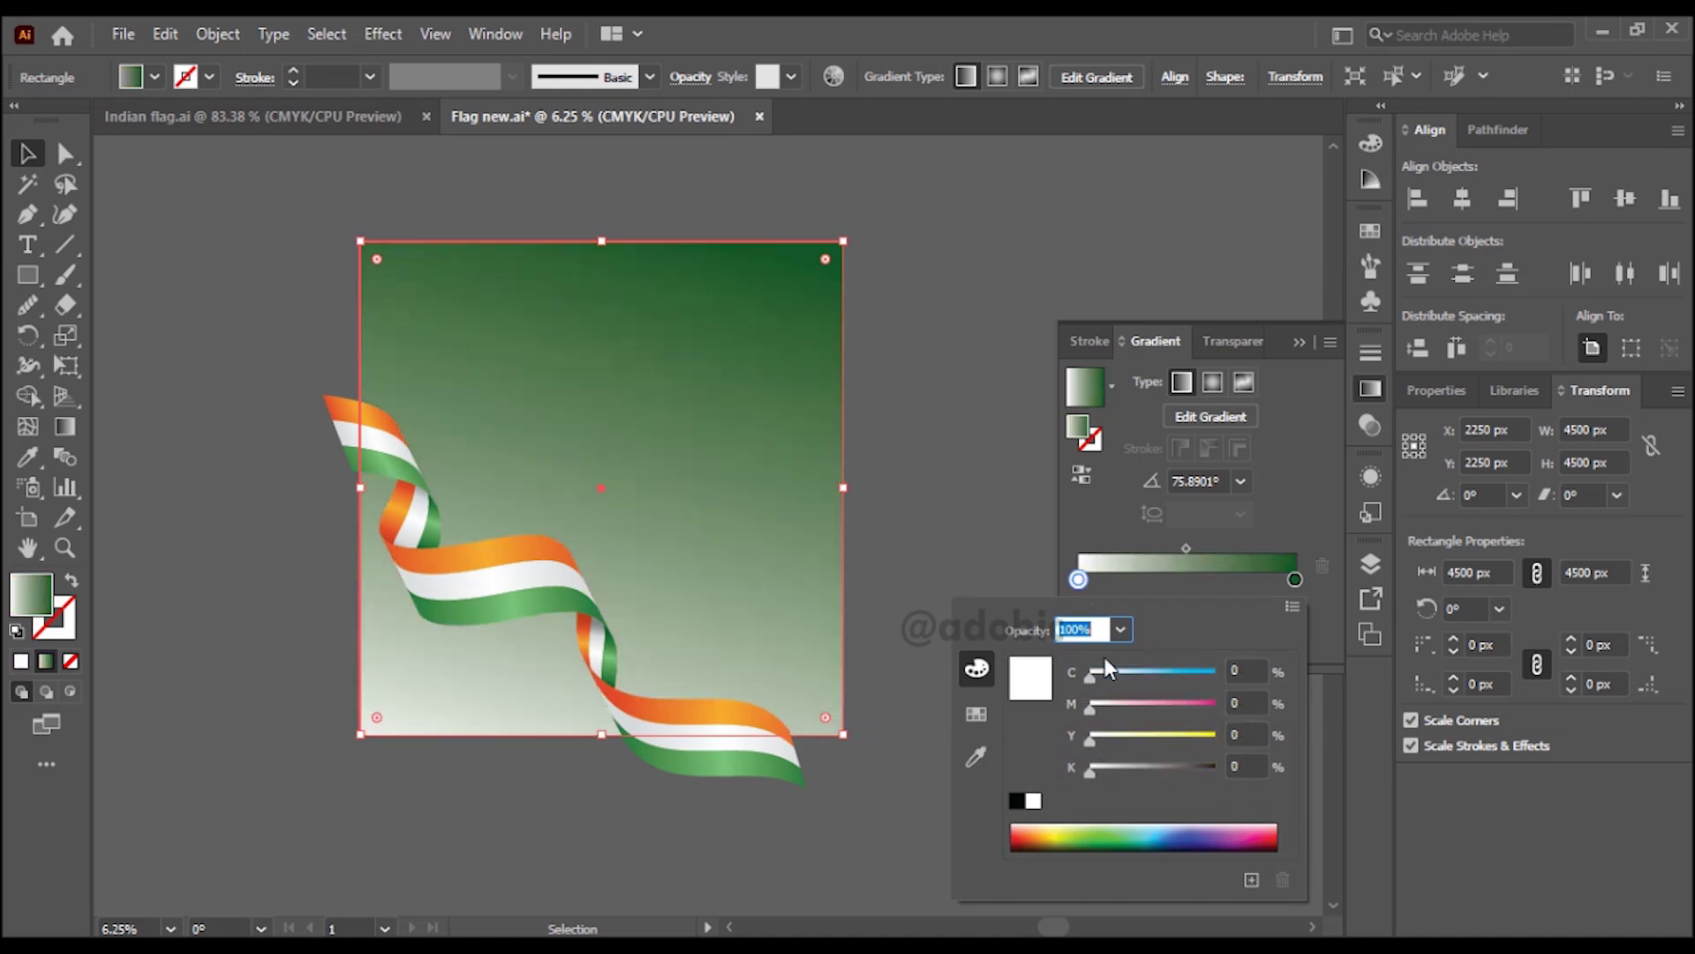
- Set the background gradient's end stop to light blue with C 15, M 0, Y 0 and K 0
click(1294, 579)
double_click(1294, 579)
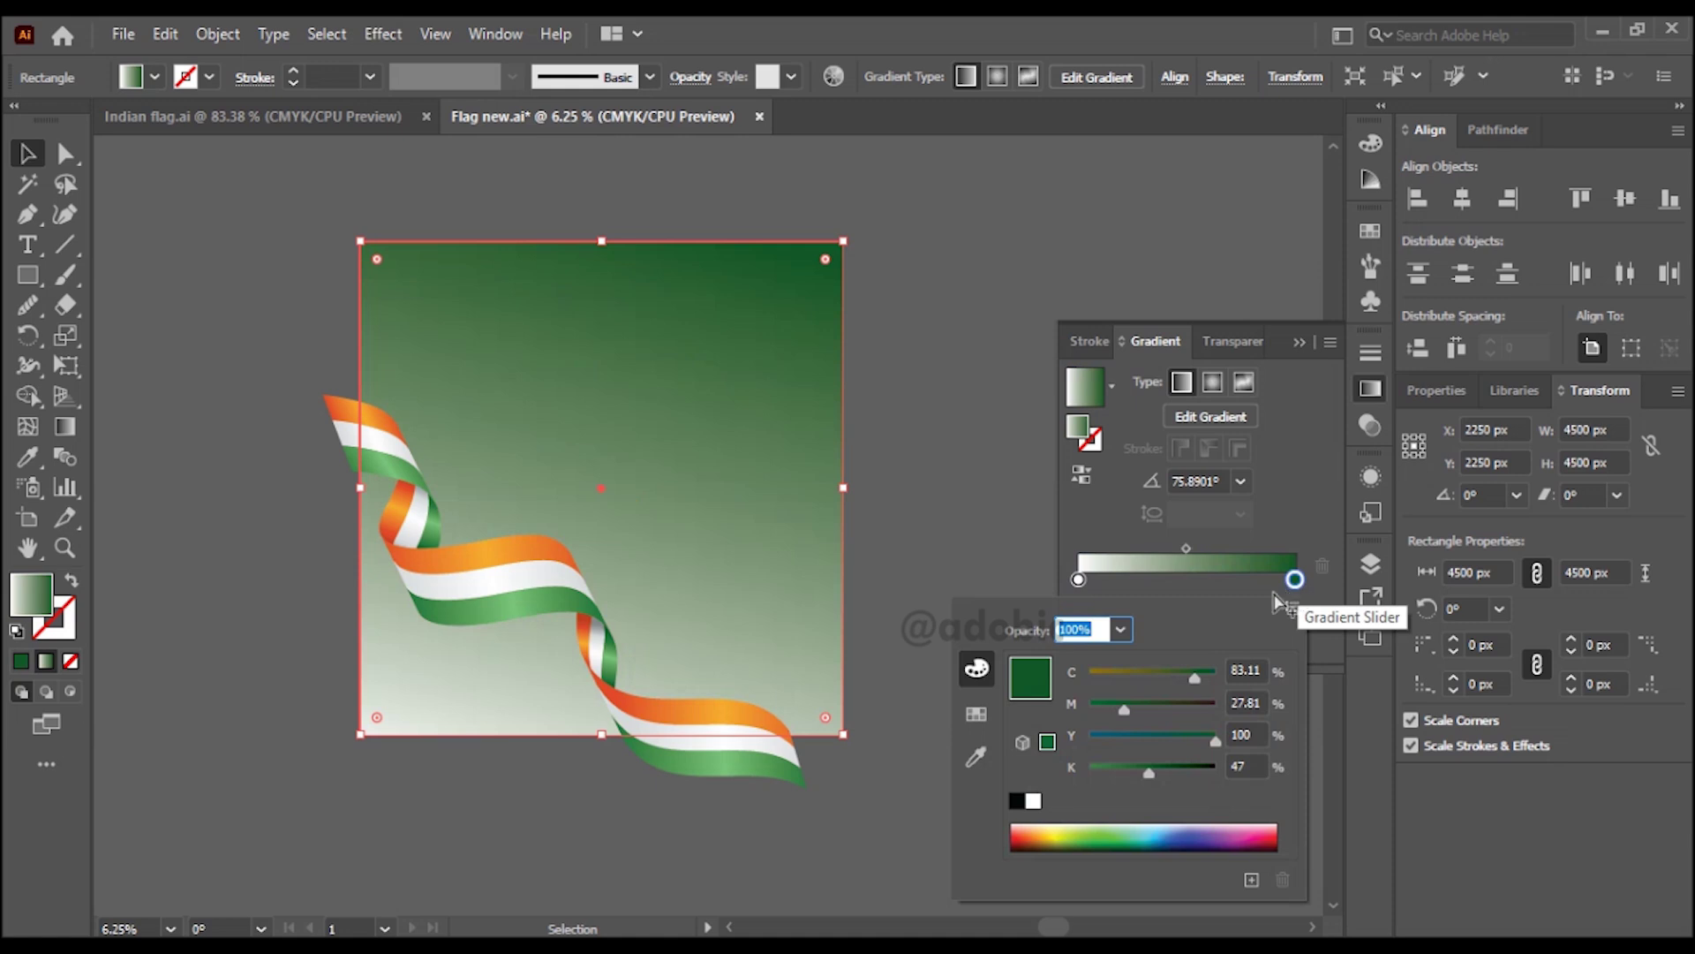
double_click(1248, 670)
text(15)
key(Tab)
text(0)
key(Tab)
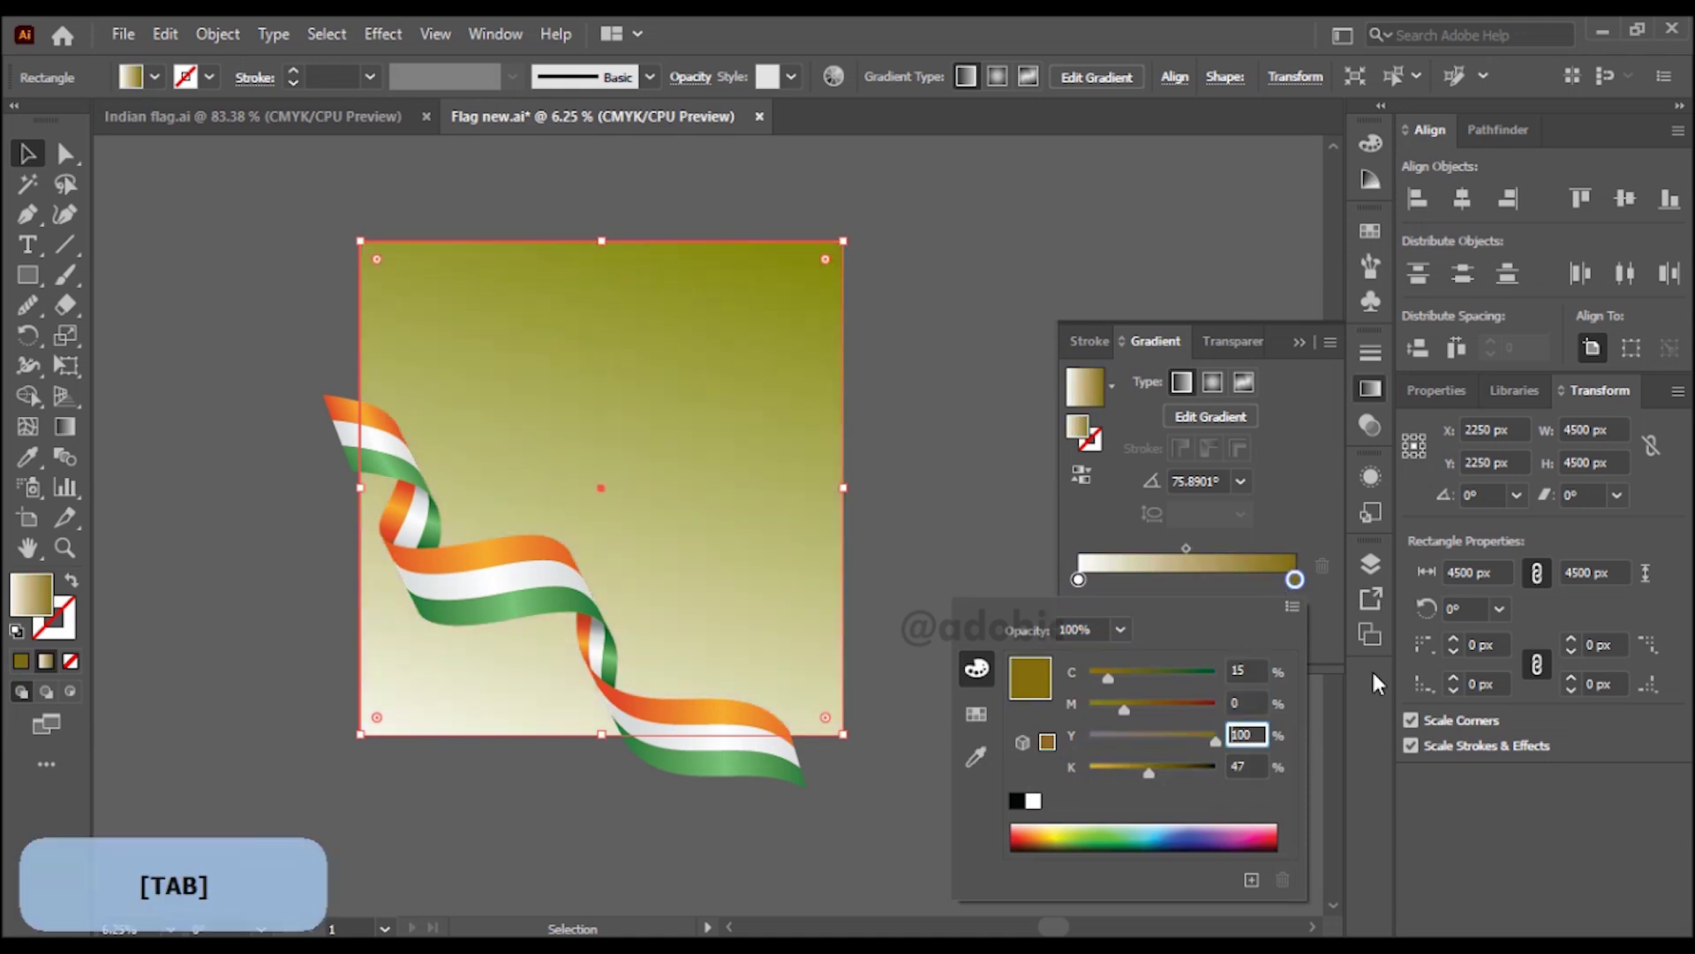
text(0)
key(Tab)
text(0)
key(Tab)
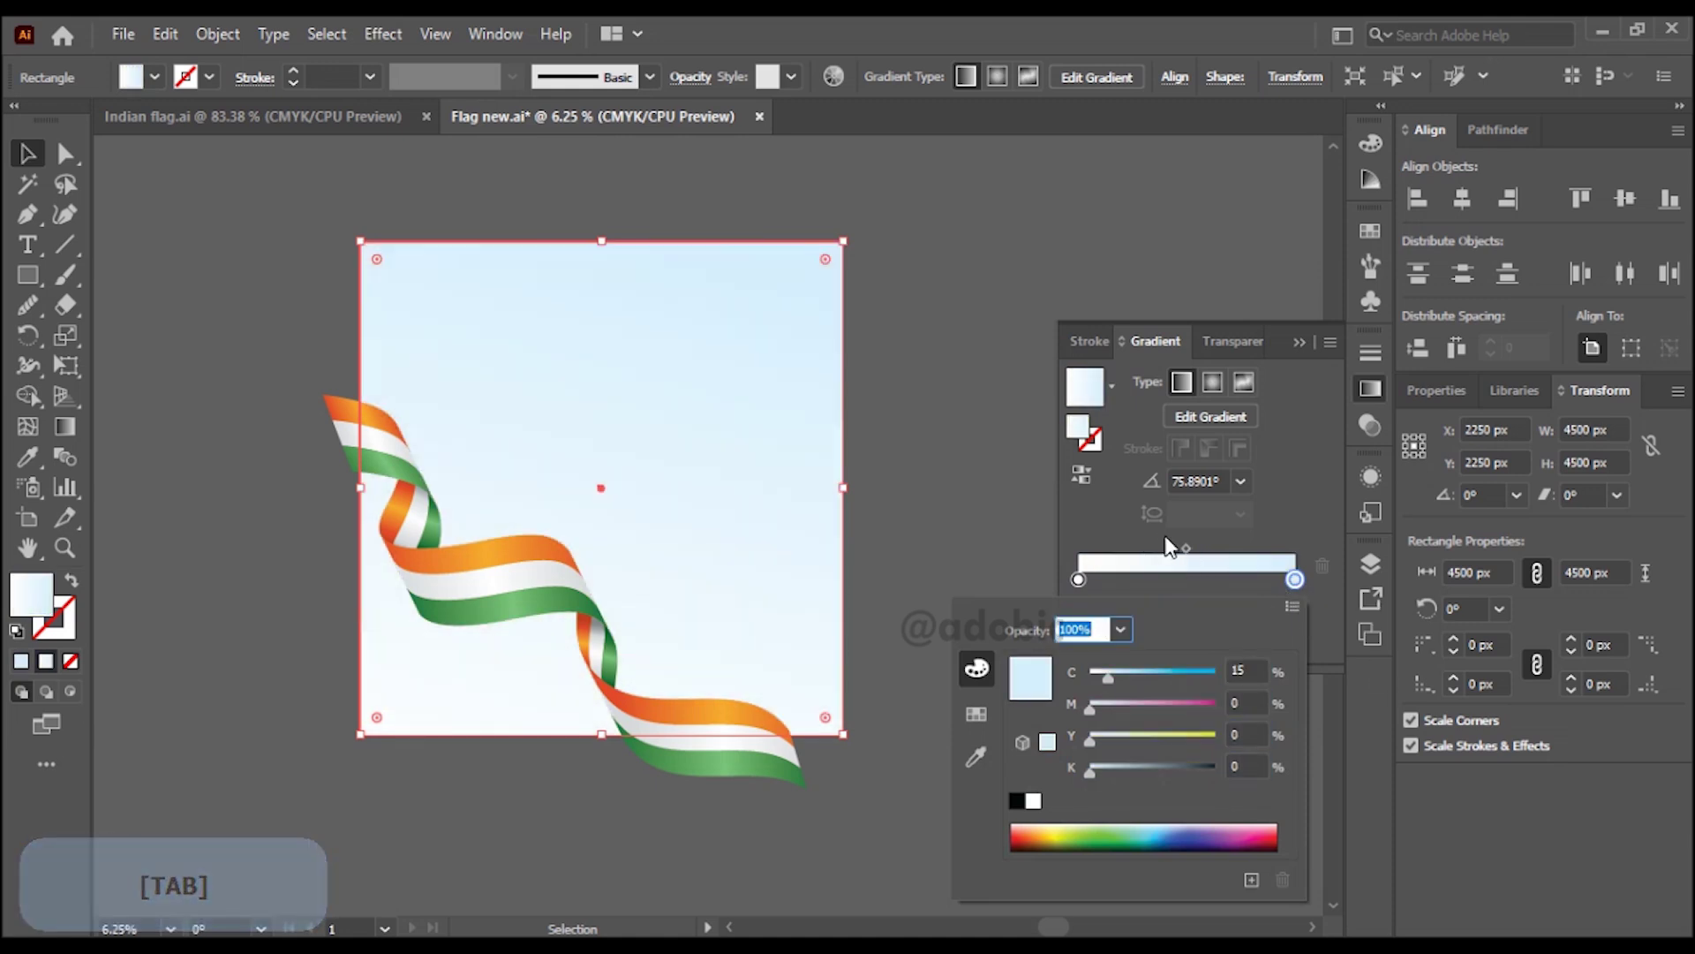
click(1256, 524)
- Make the background gradient radial, stretch it from the square's centre past the lower-right corner, and place the light blue stop at about 83%
click(1213, 383)
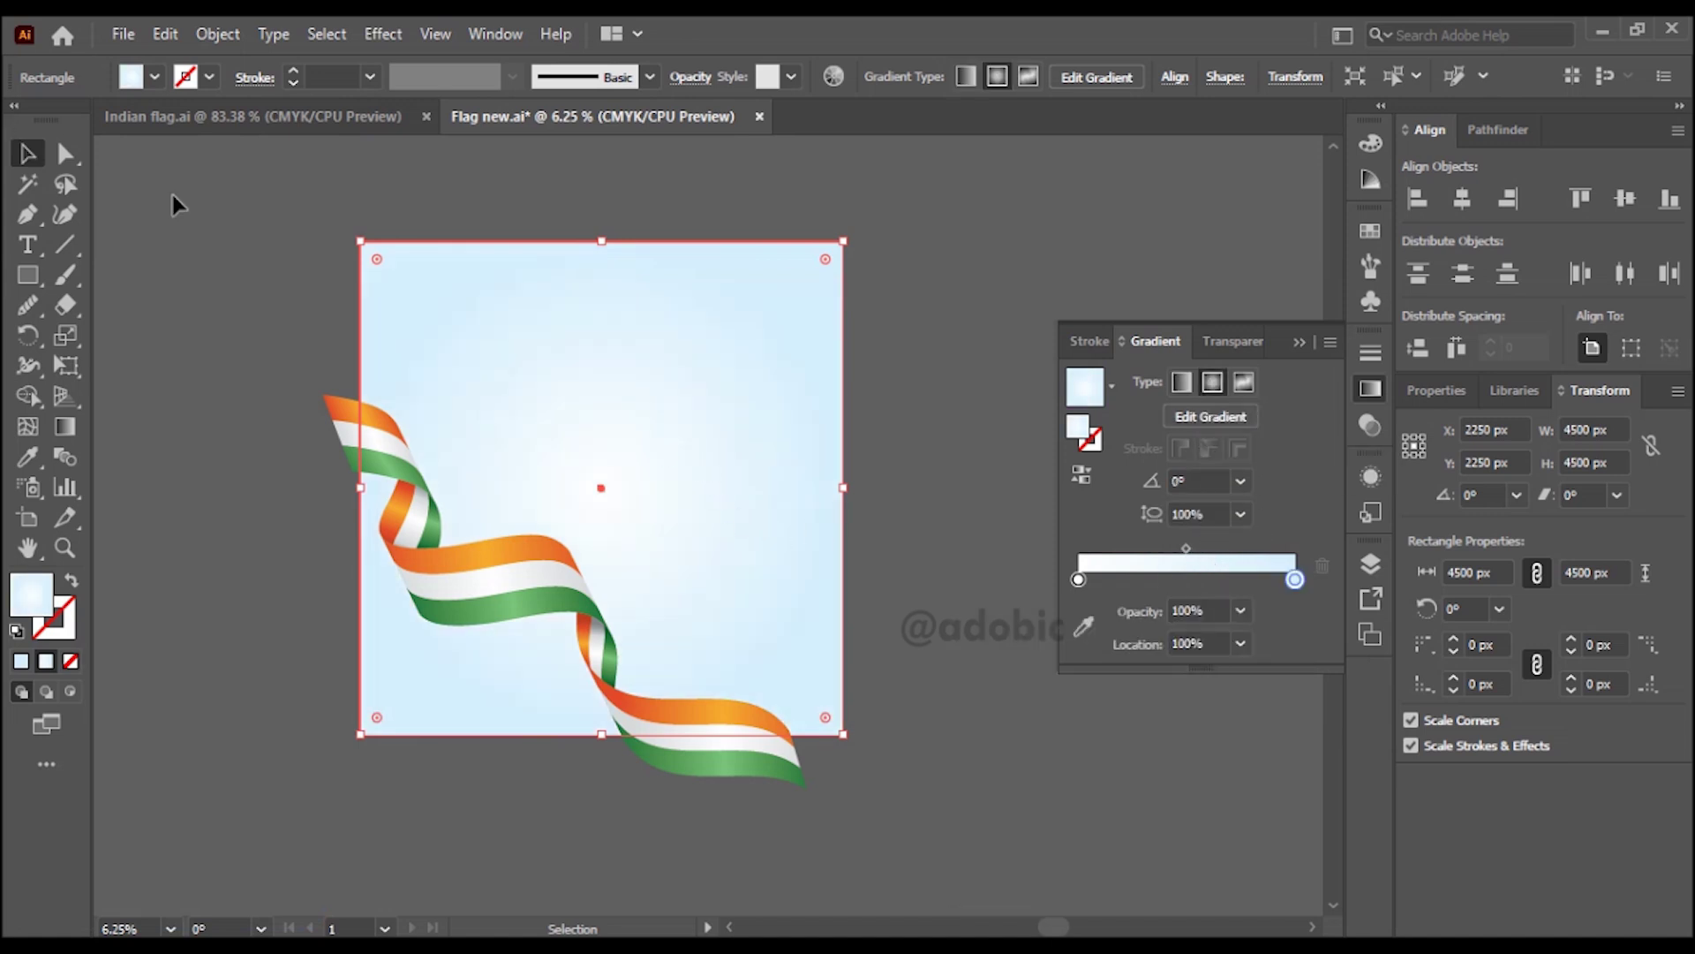
key(g)
drag(524, 527, 892, 742)
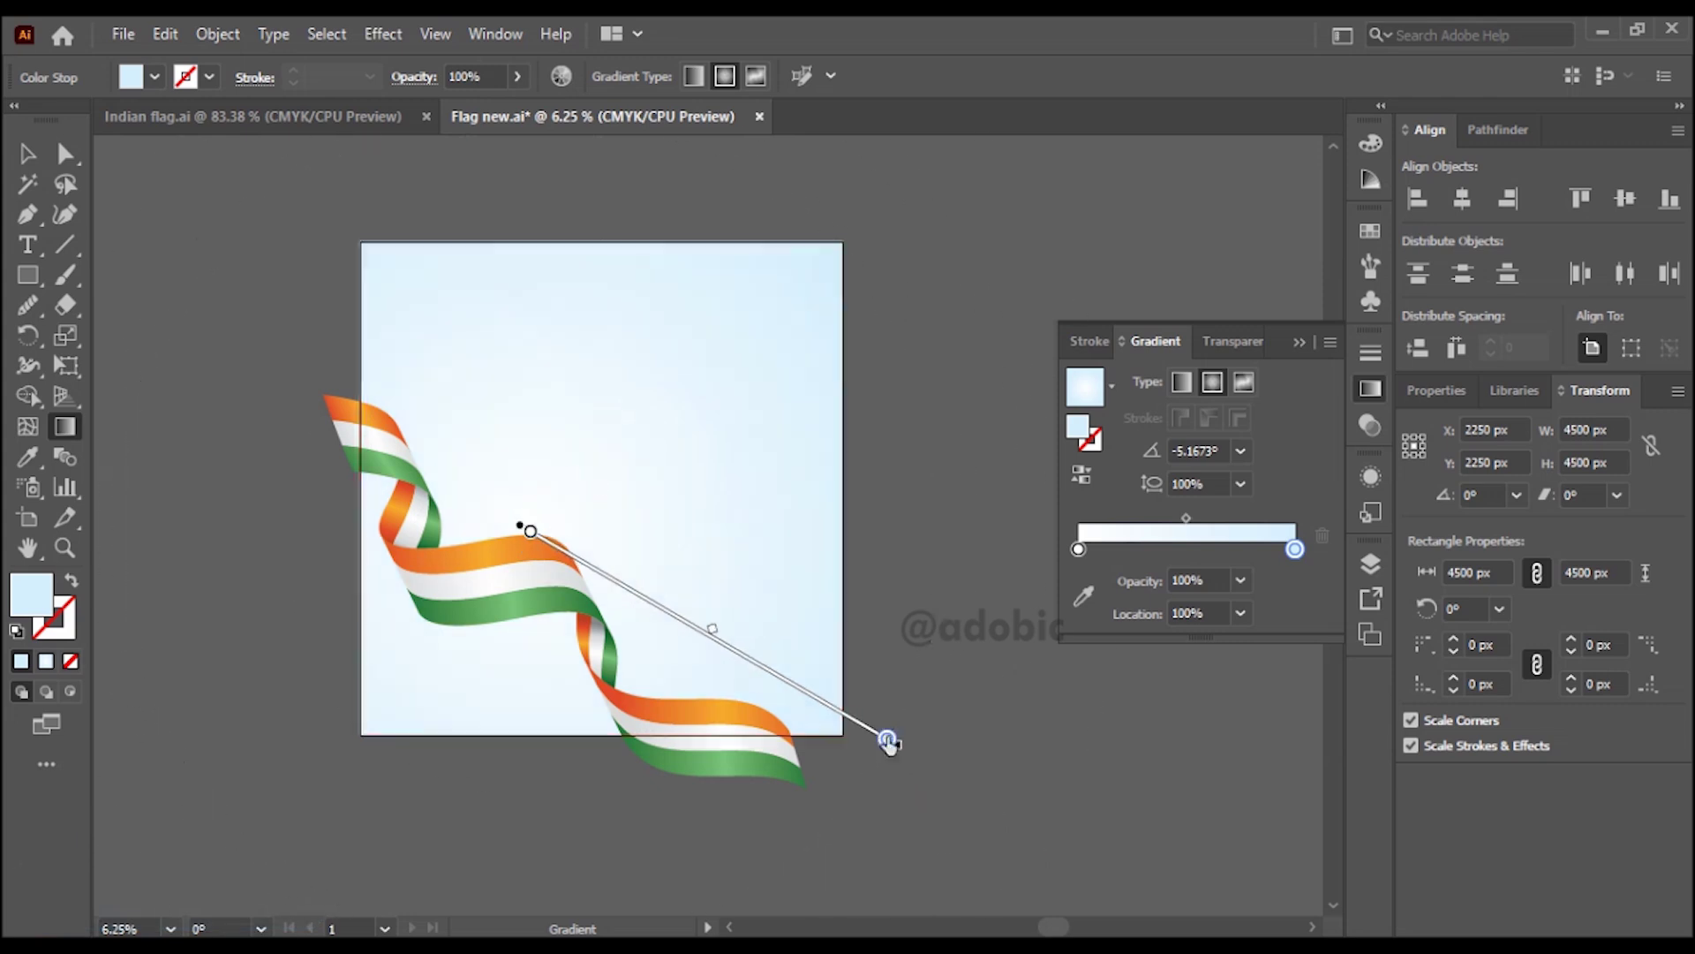
drag(590, 446, 903, 699)
drag(740, 572, 753, 613)
drag(920, 742, 866, 697)
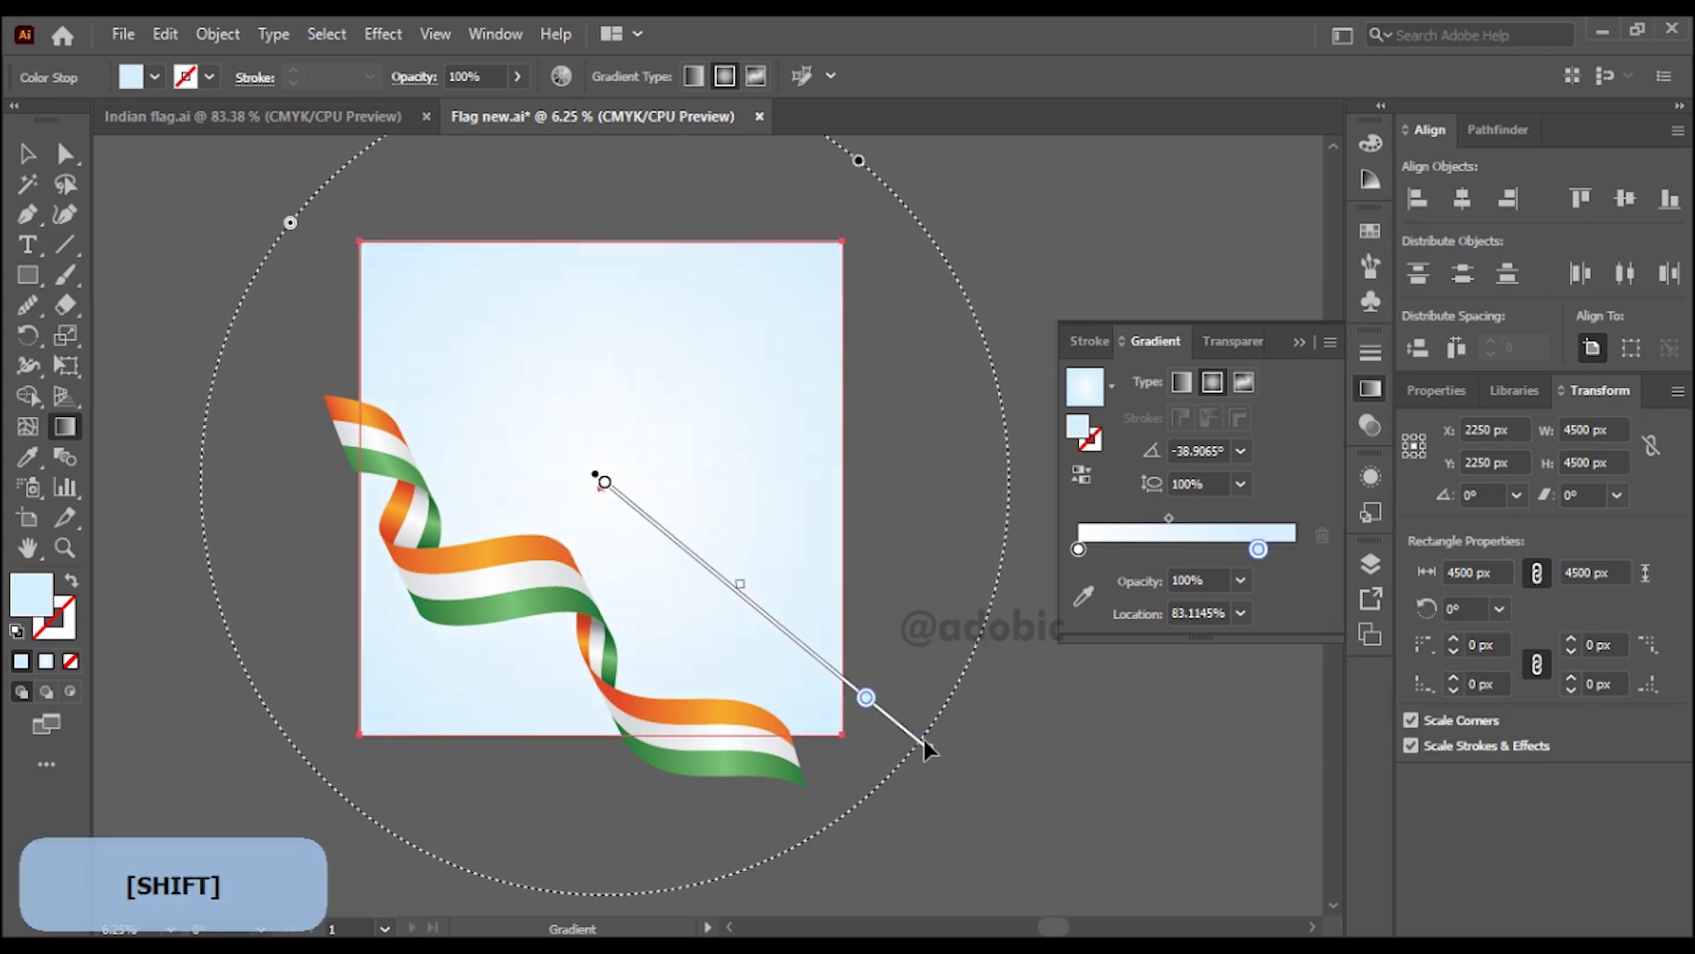
click(27, 153)
click(953, 309)
click(1298, 341)
- Scale down and slightly rotate the ribbon group, then place a copy turned upside down across the artboard's upper-right corner
drag(1024, 398, 946, 455)
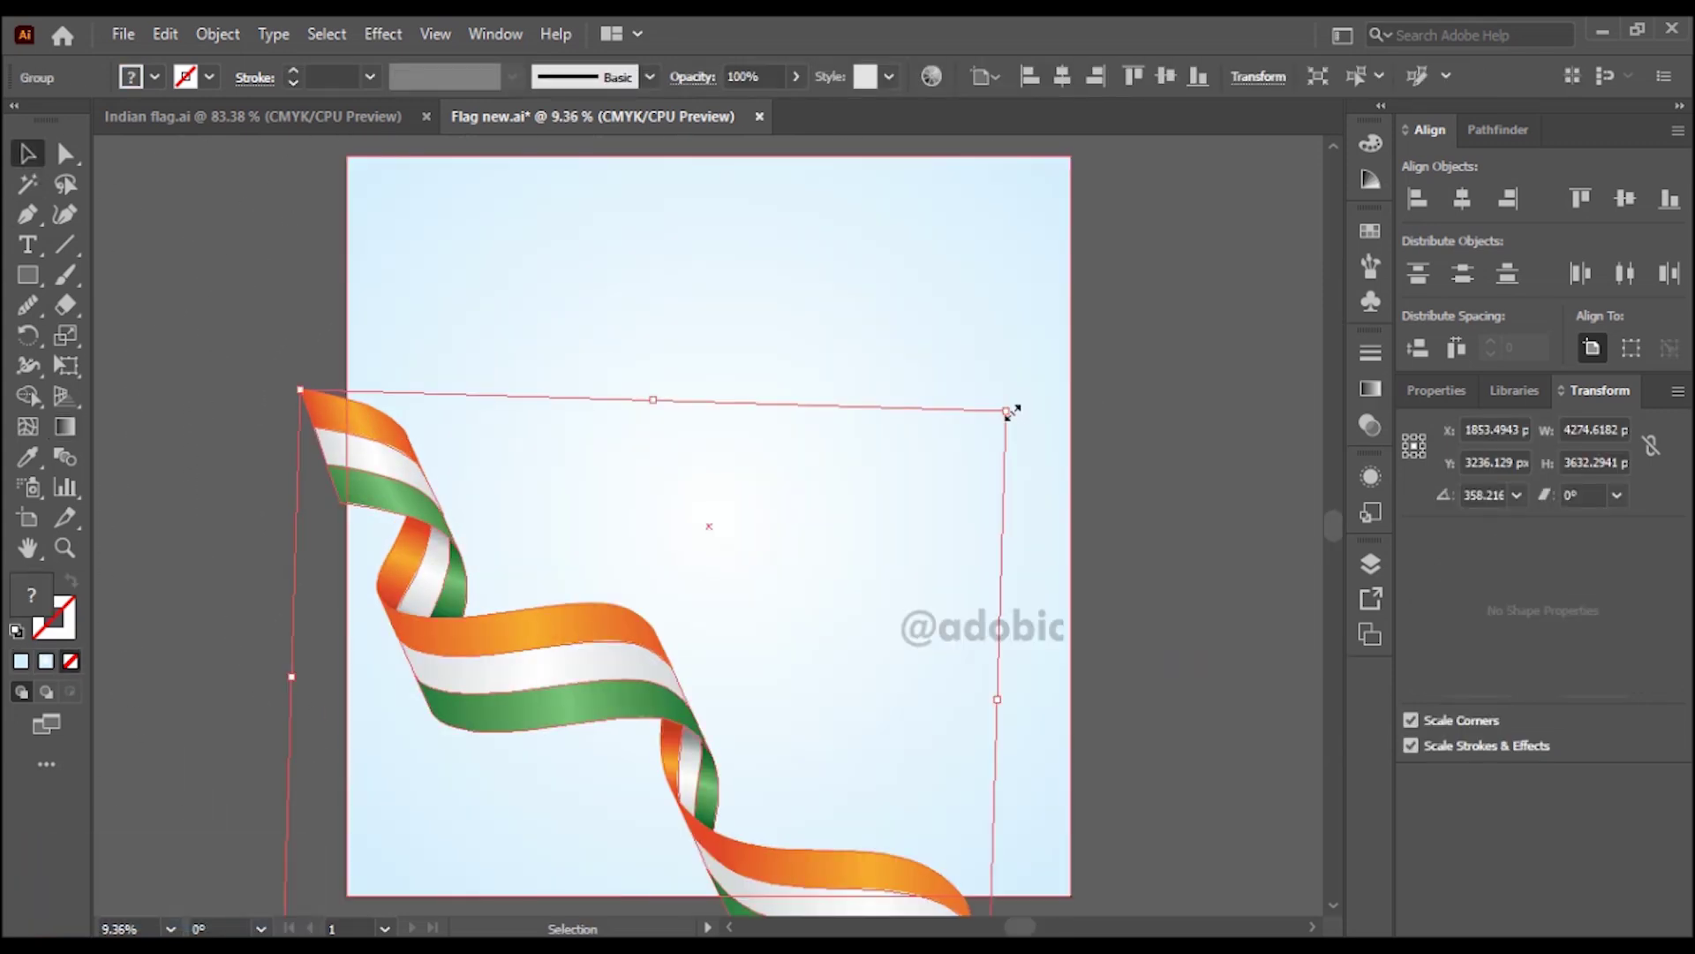
scroll(954, 606, down, 1)
drag(717, 673, 920, 437)
drag(1148, 625, 731, 245)
drag(1016, 450, 1047, 432)
mouse_move(1175, 639)
mouse_down()
mouse_move(1142, 668)
mouse_move(1159, 654)
mouse_up()
drag(1056, 427, 1049, 446)
click(1194, 443)
- Create a 4000 by 4000 px square and centre it on the artboard in both directions
key(Delete)
click(318, 320)
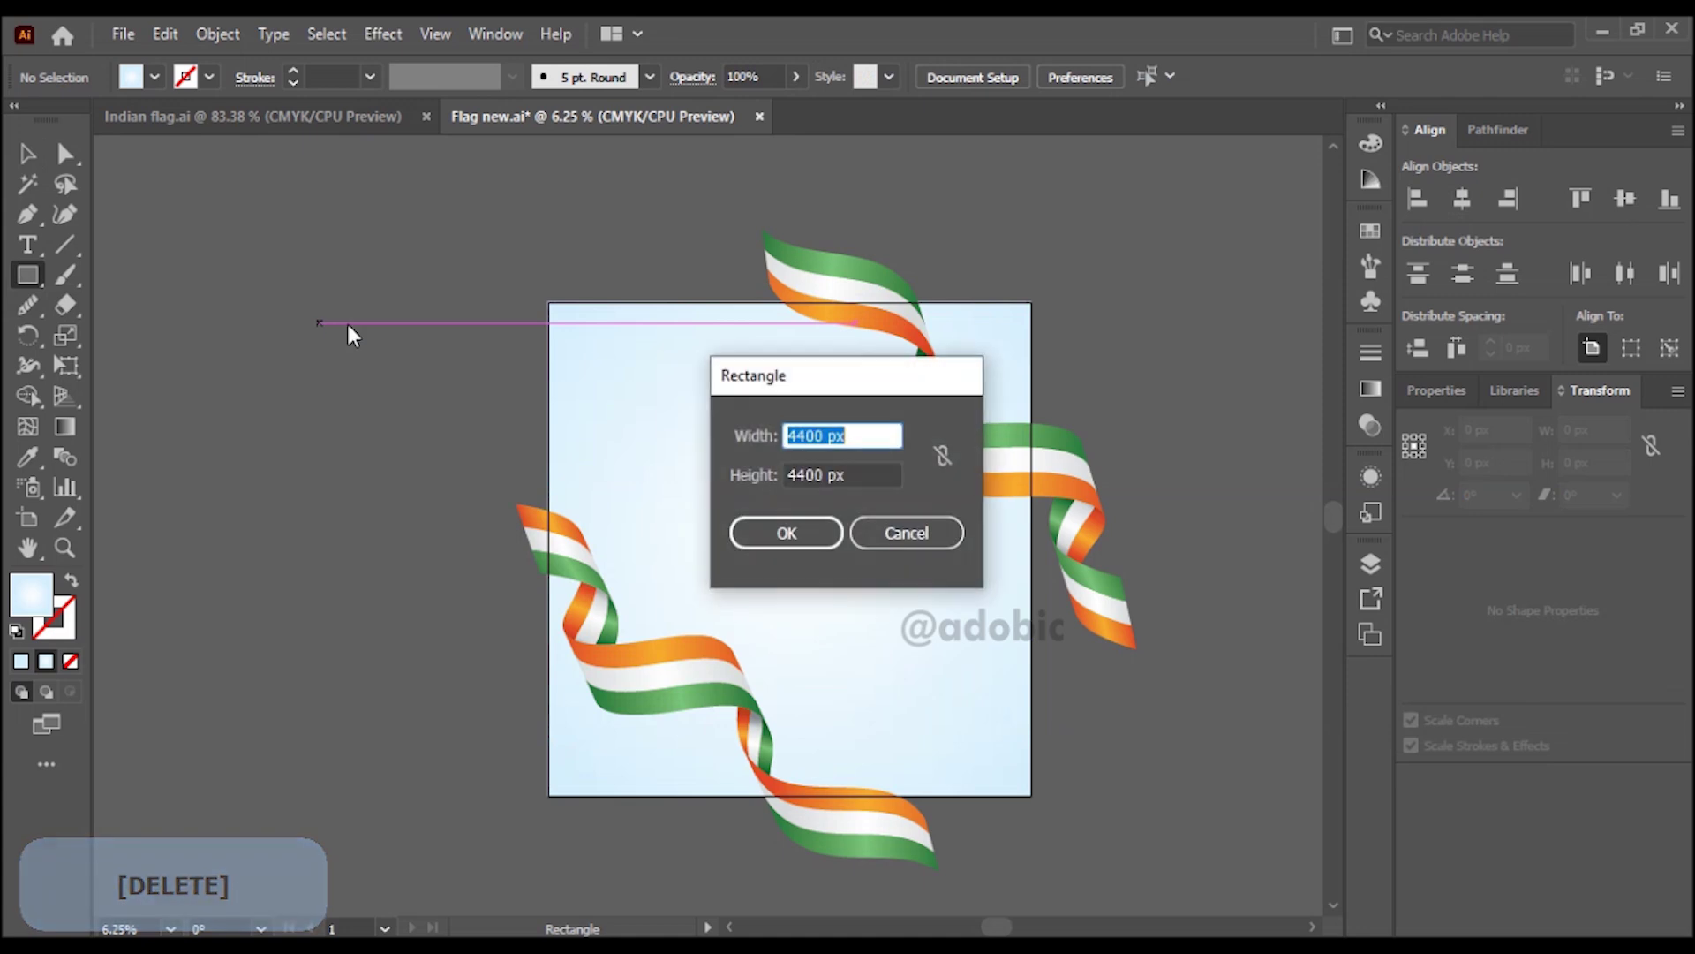
text(4000)
key(Tab)
key(Return)
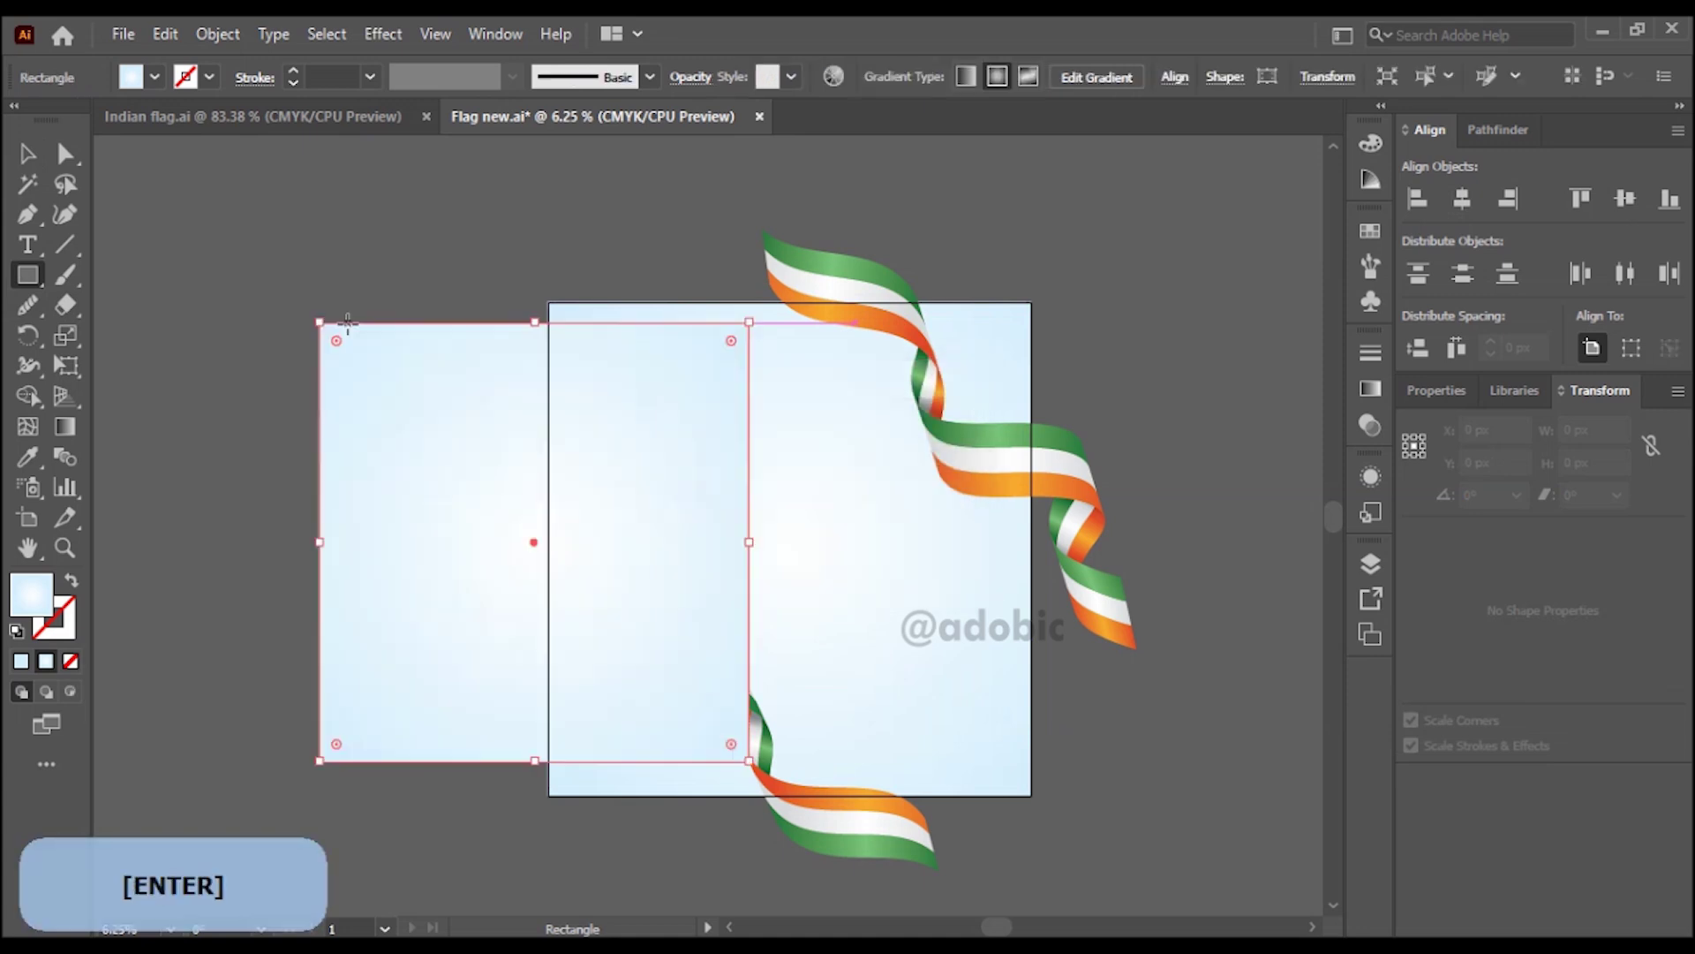
key(v)
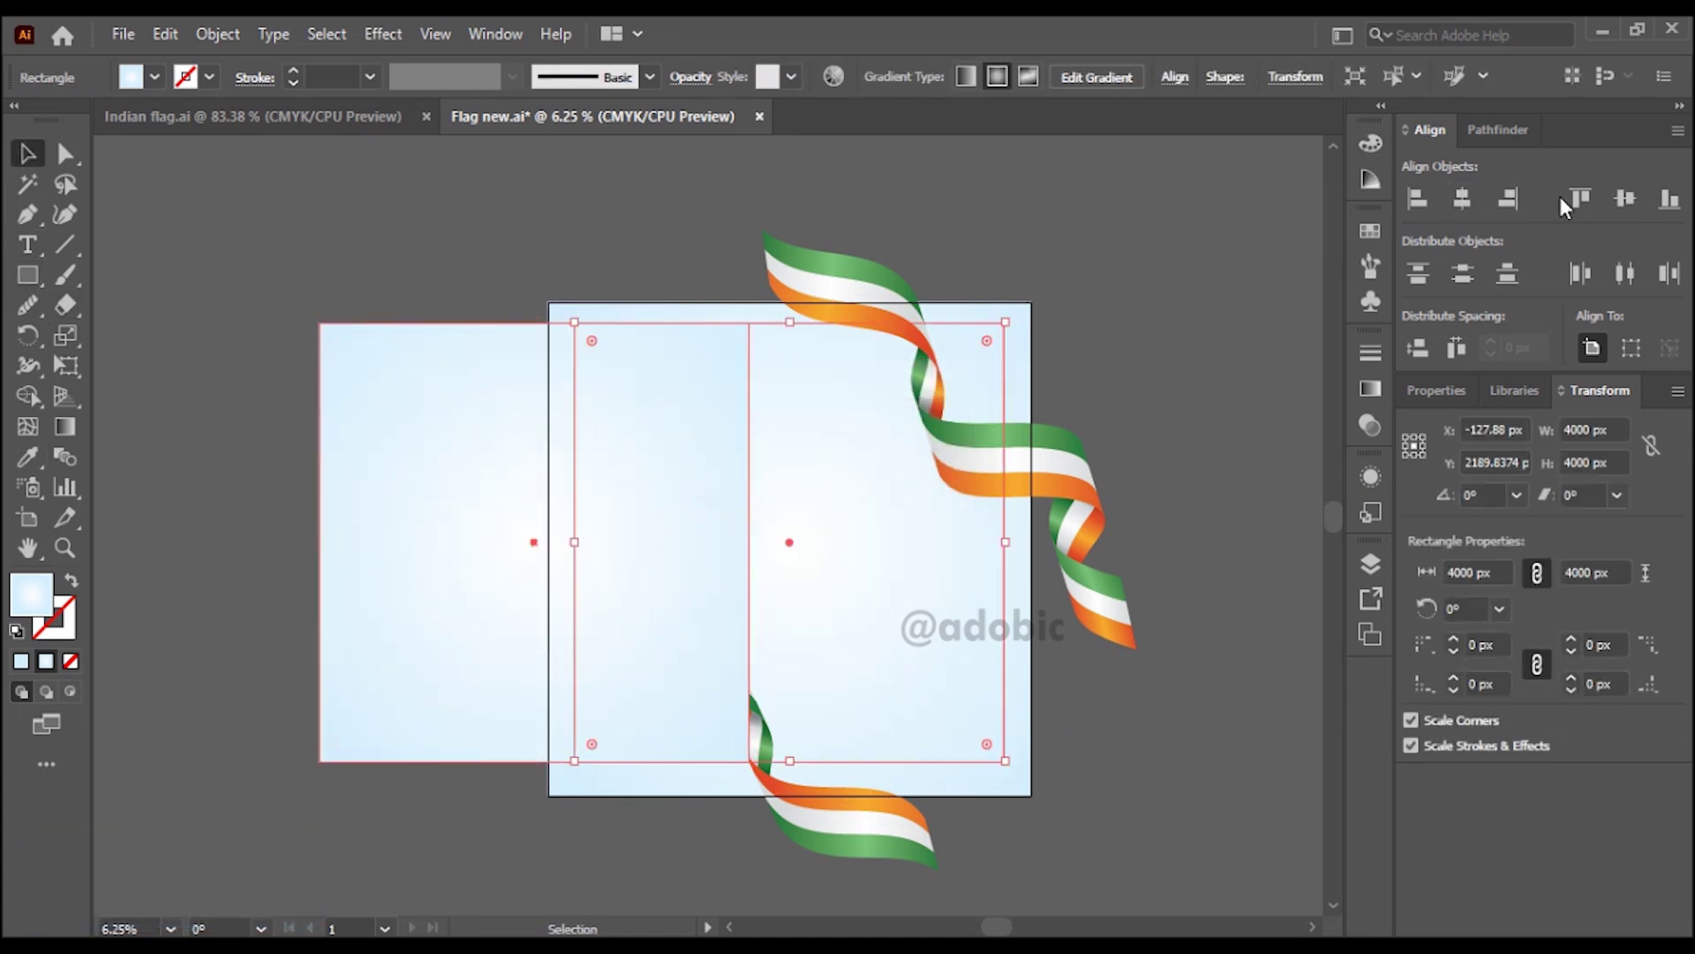
click(1623, 200)
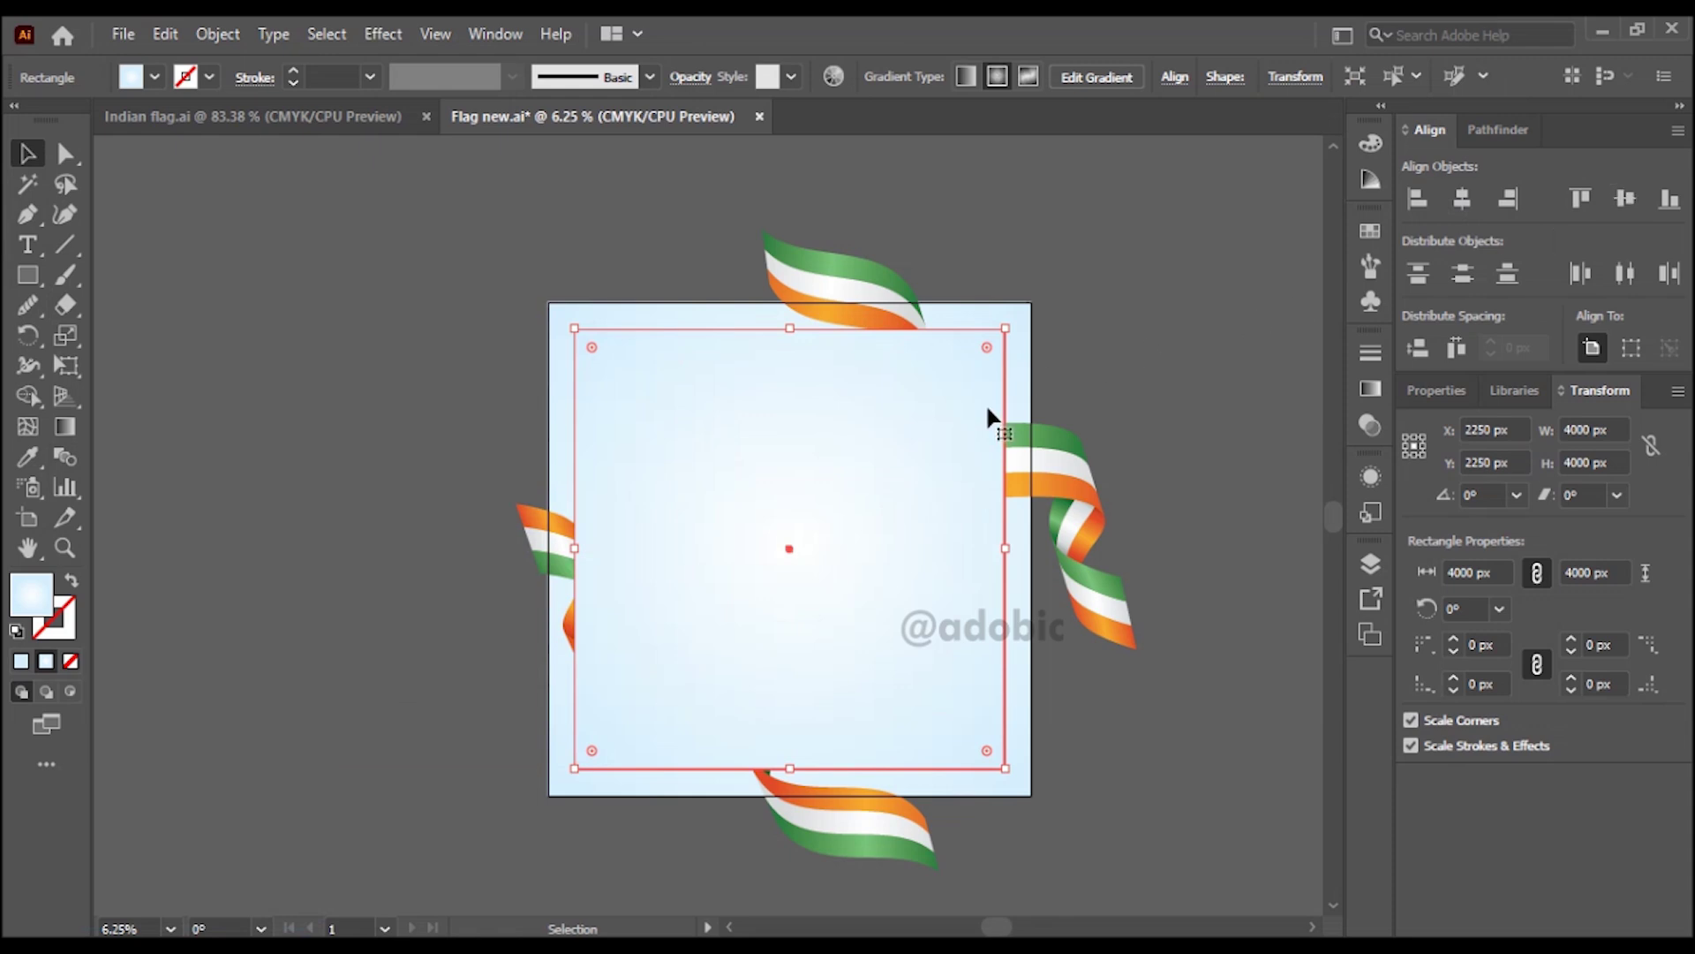
- Remove the 4000 px square's fill and set its stroke colour to C 100, M 80, Y 0 and K 0
click(69, 658)
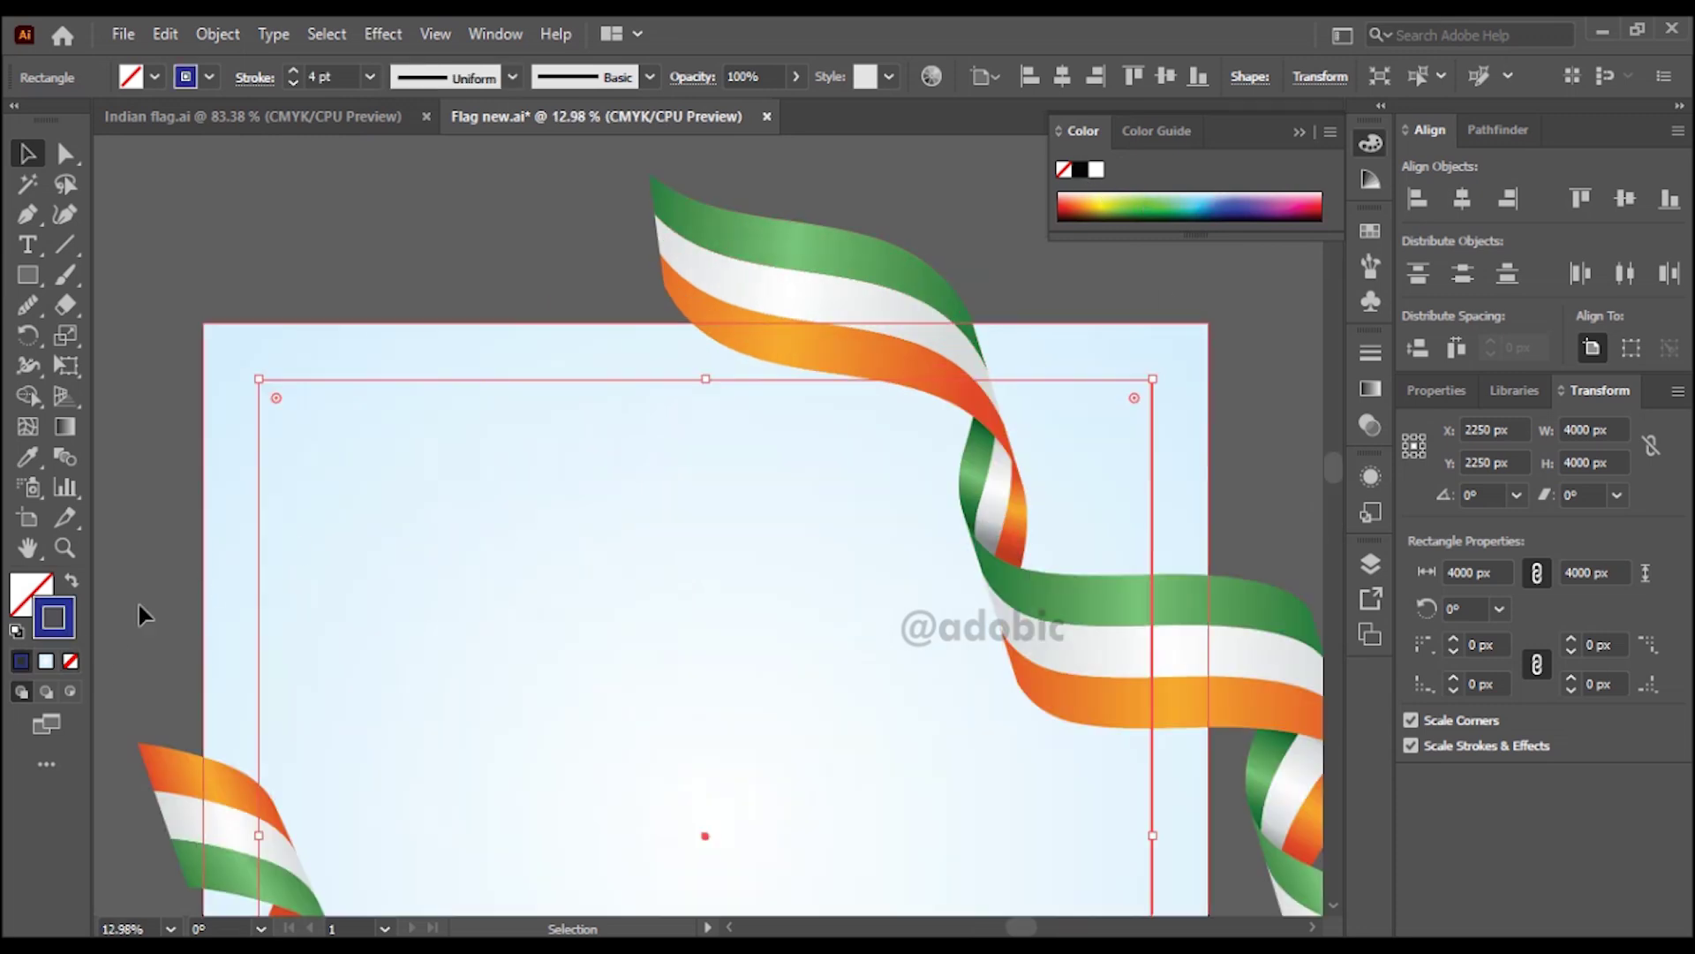
double_click(54, 618)
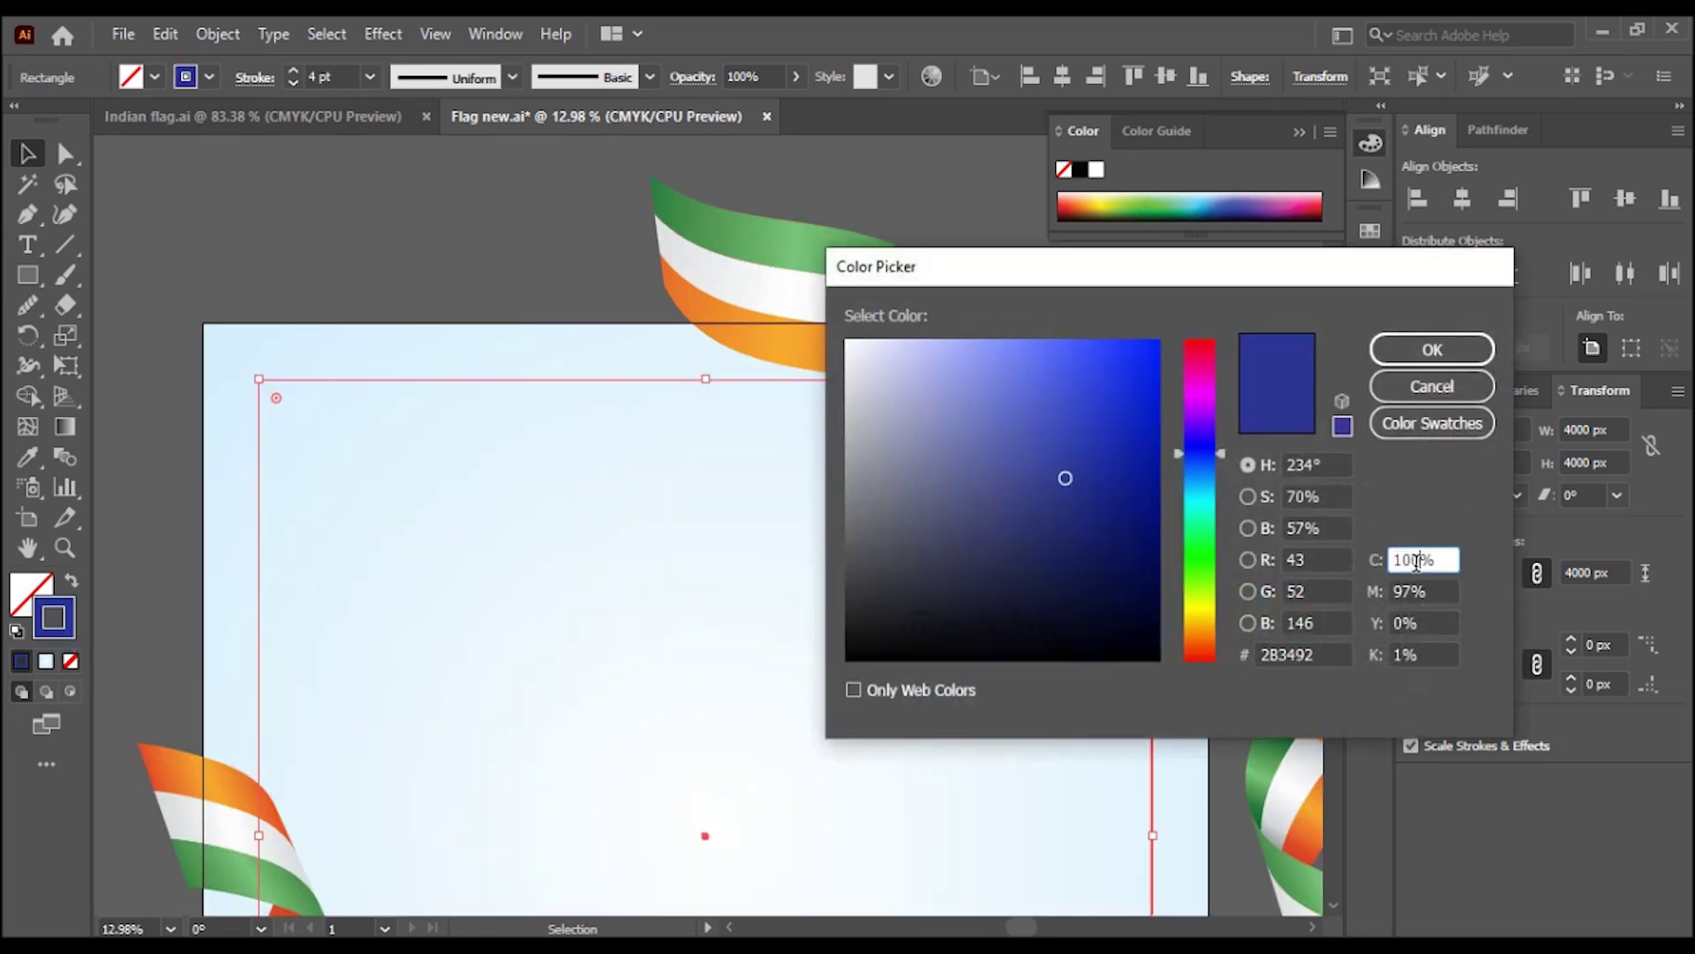
key(Tab)
text(80)
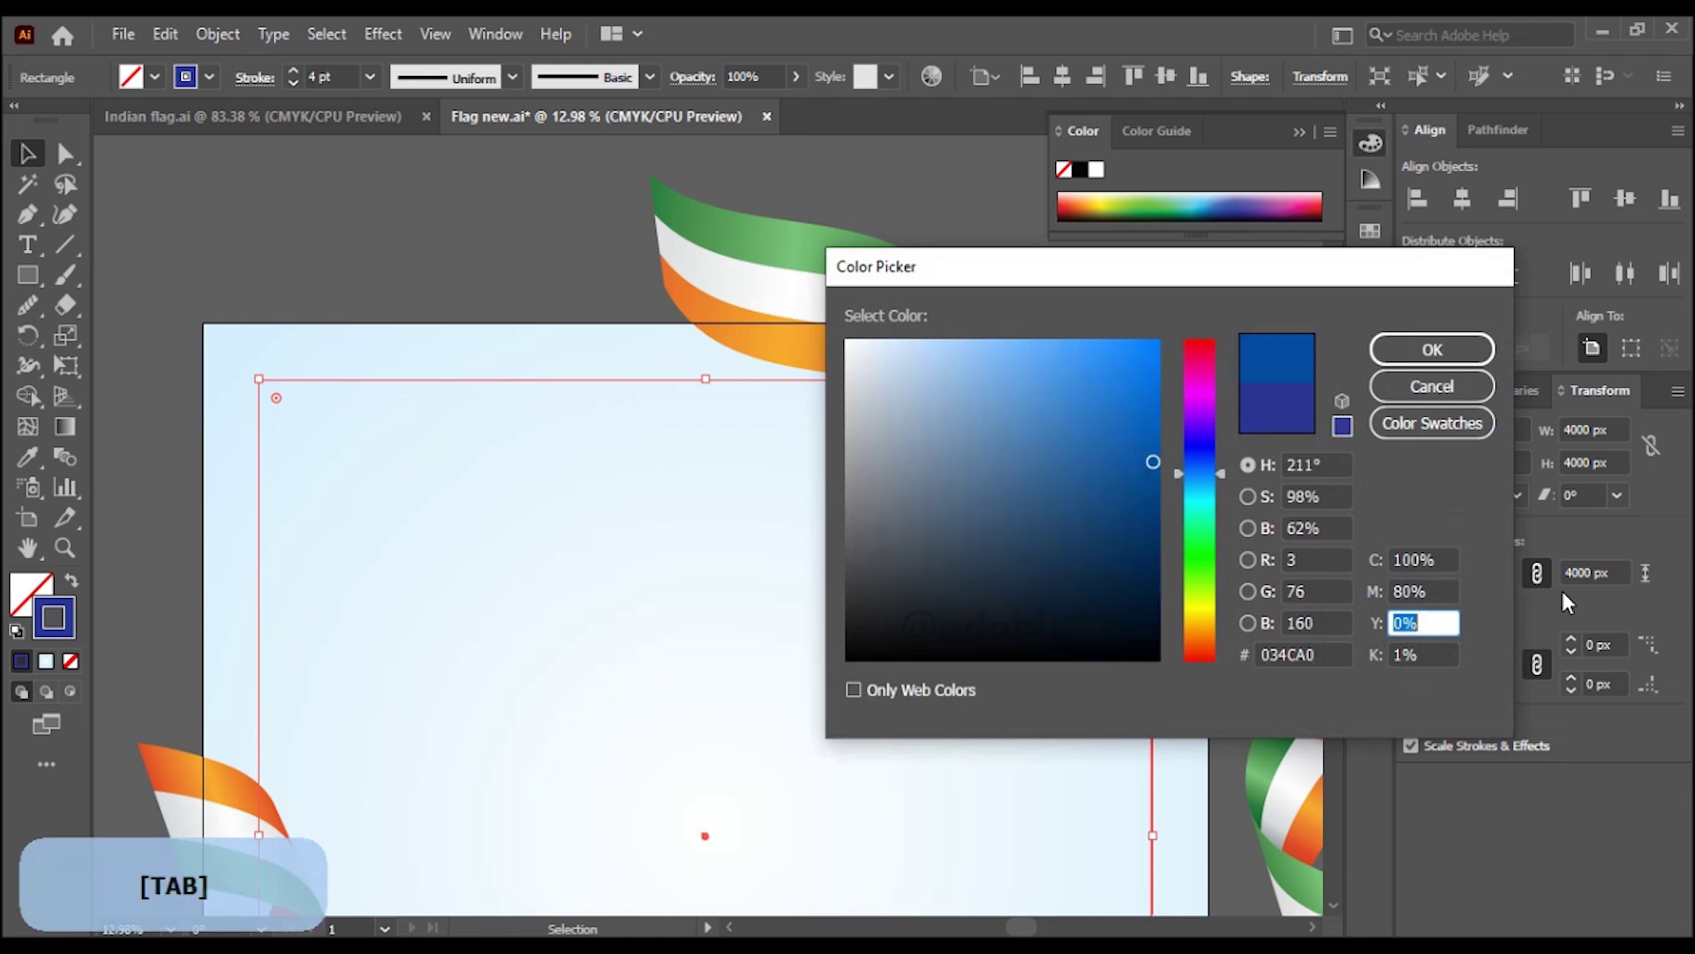
key(Tab)
key(Tab)
text(0)
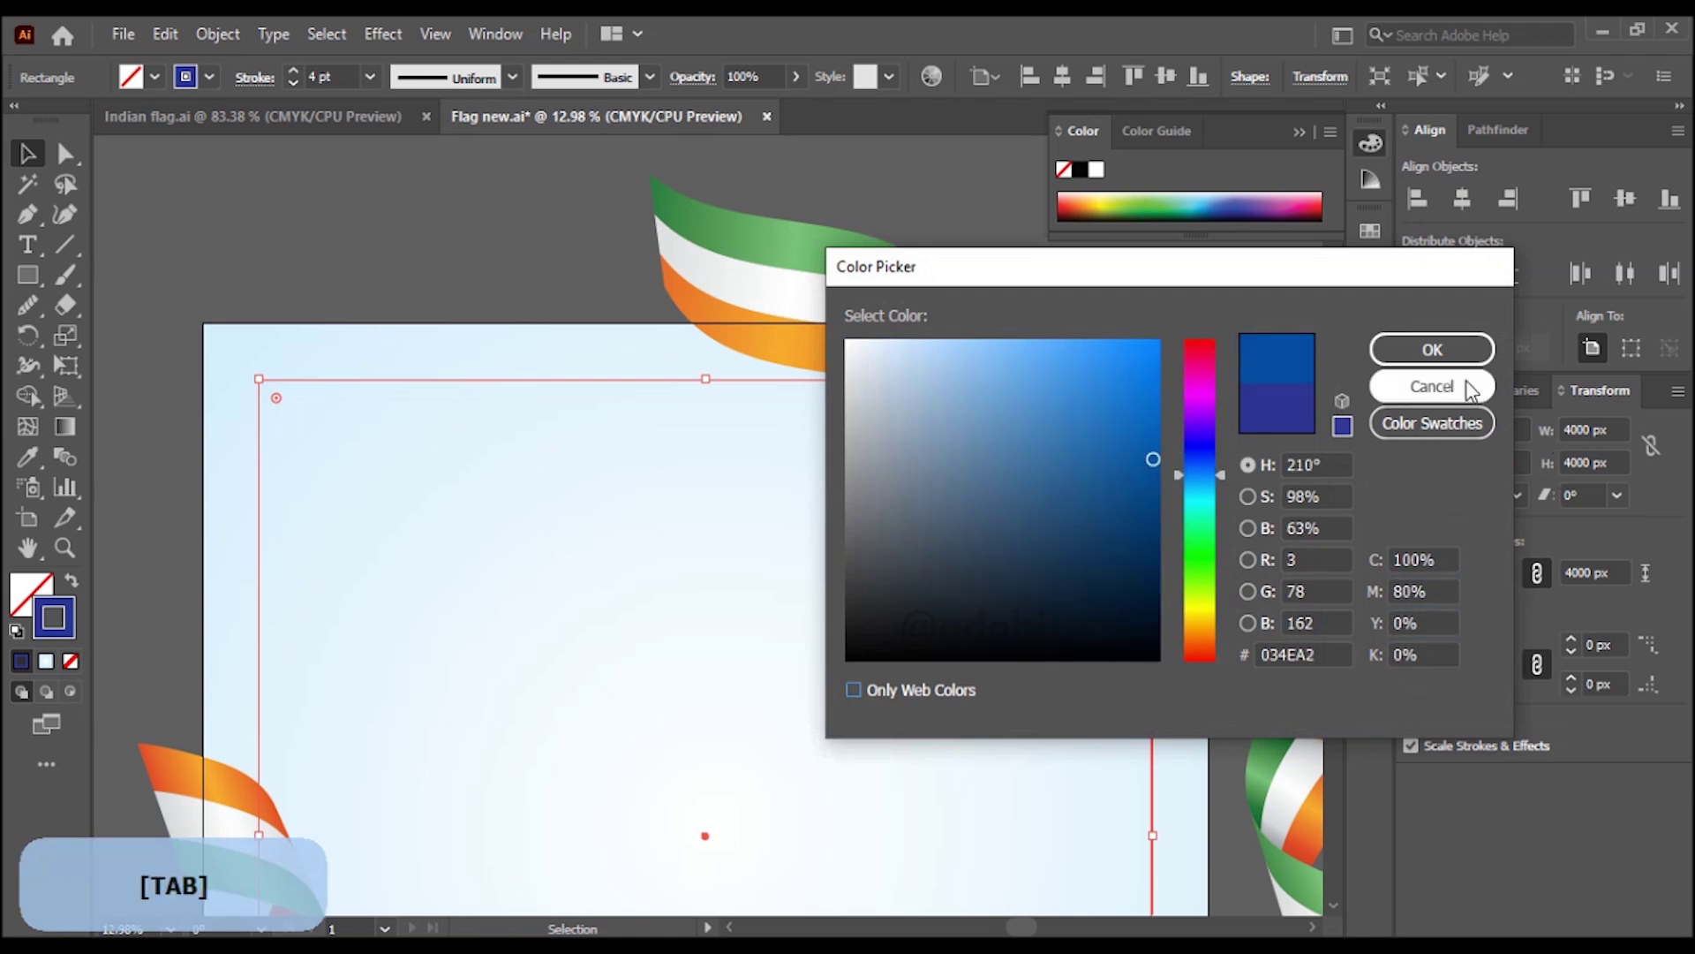
click(1441, 357)
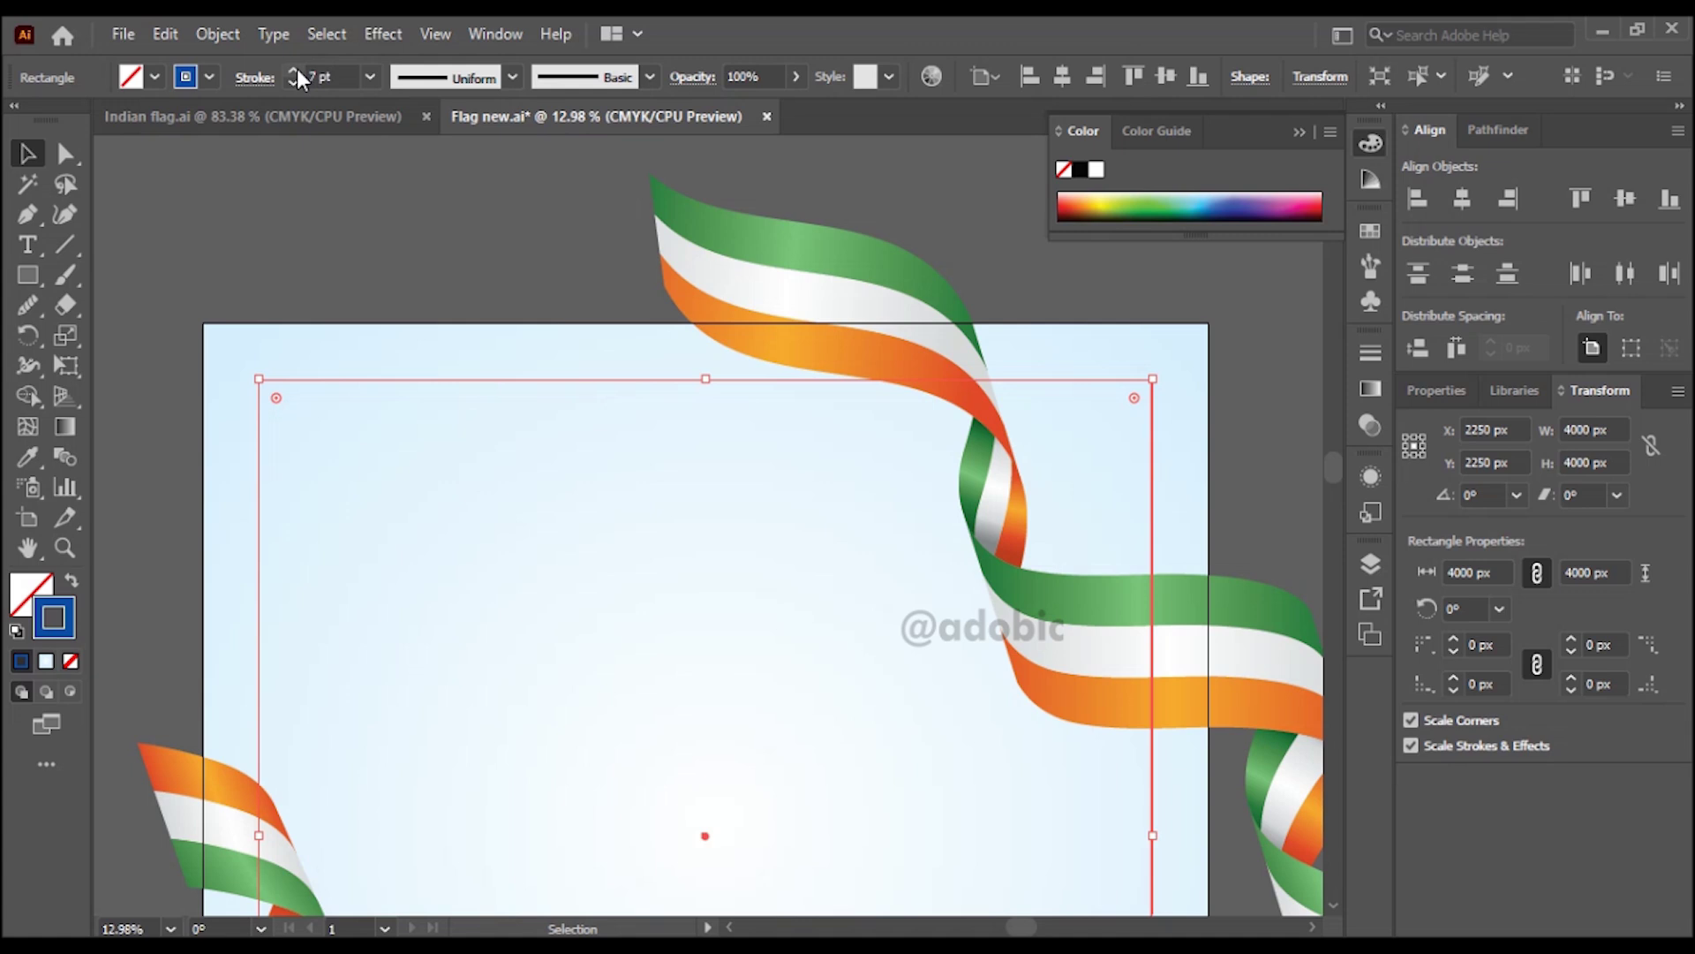
- Set the blue frame's stroke weight to 14 pt
click(294, 71)
click(295, 71)
click(295, 71)
click(294, 70)
click(305, 258)
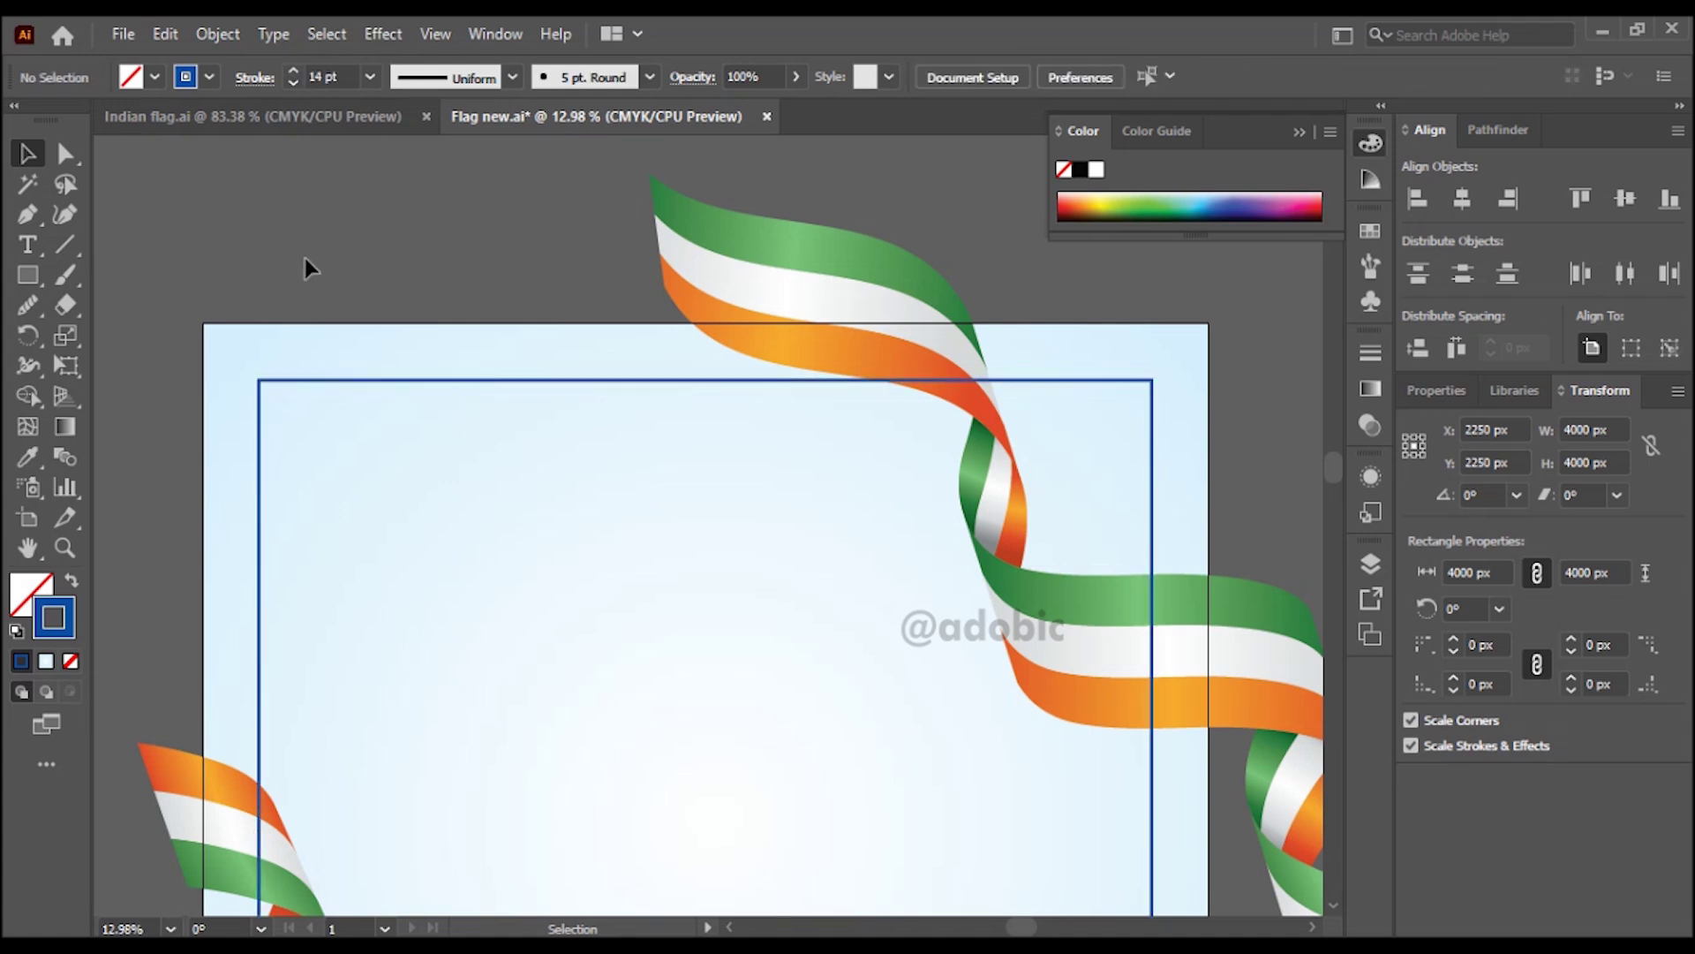
- Move the upper-right flag ribbon further up so more of it extends above the artboard
scroll(484, 405, down, 1)
scroll(501, 419, down, 4)
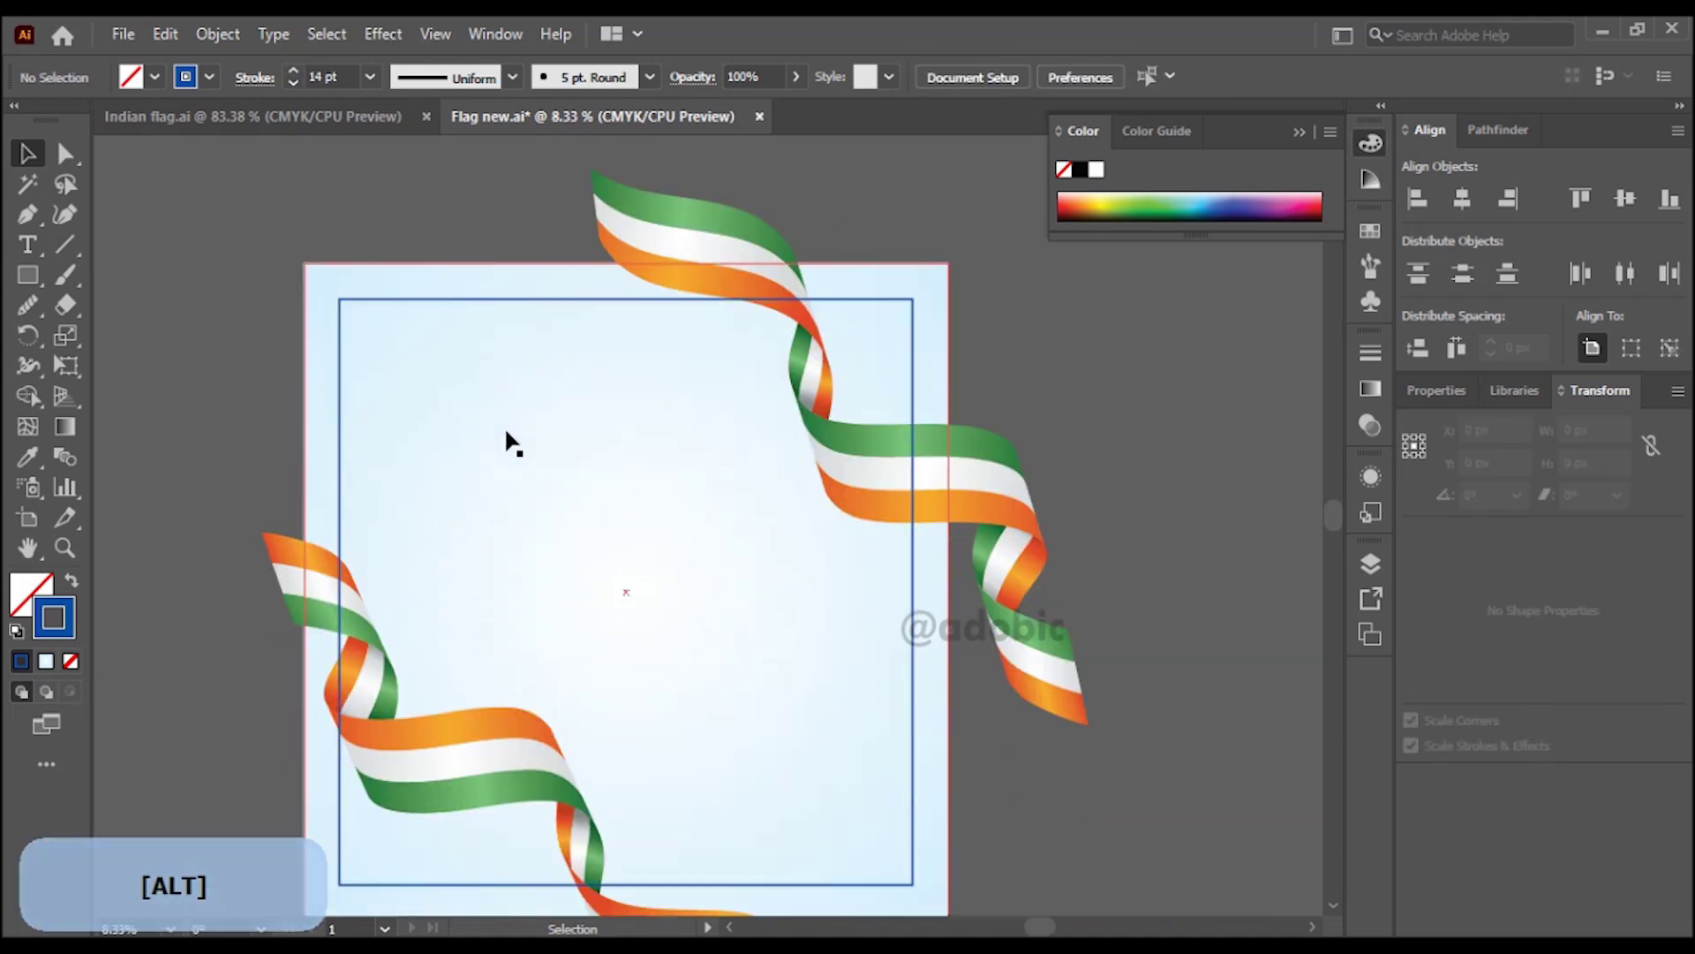
drag(1016, 212, 726, 668)
drag(657, 292, 963, 415)
click(1191, 452)
- Bring the three stripes of the upper-right ribbon's wide middle section to the front
click(987, 404)
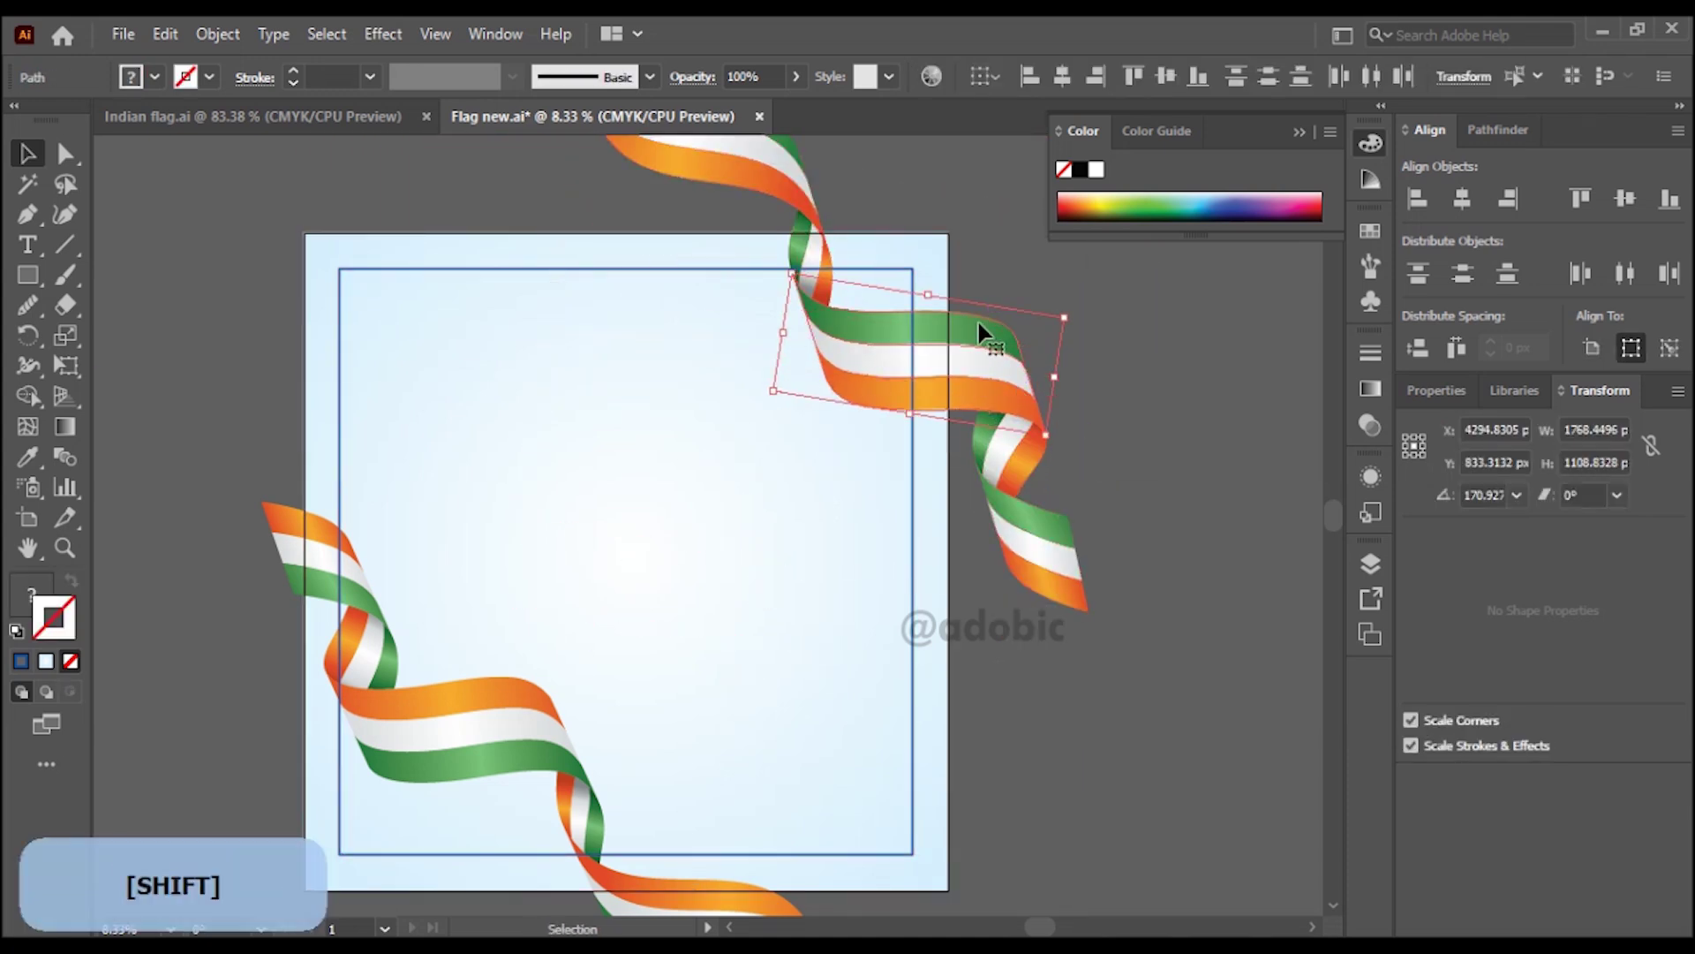
right_click(963, 347)
mouse_move(1060, 739)
click(1247, 738)
click(1142, 459)
- Rotate the lower-left ribbon group about 9 degrees clockwise and nudge it down about 110 px
drag(715, 573, 754, 393)
drag(479, 541, 442, 539)
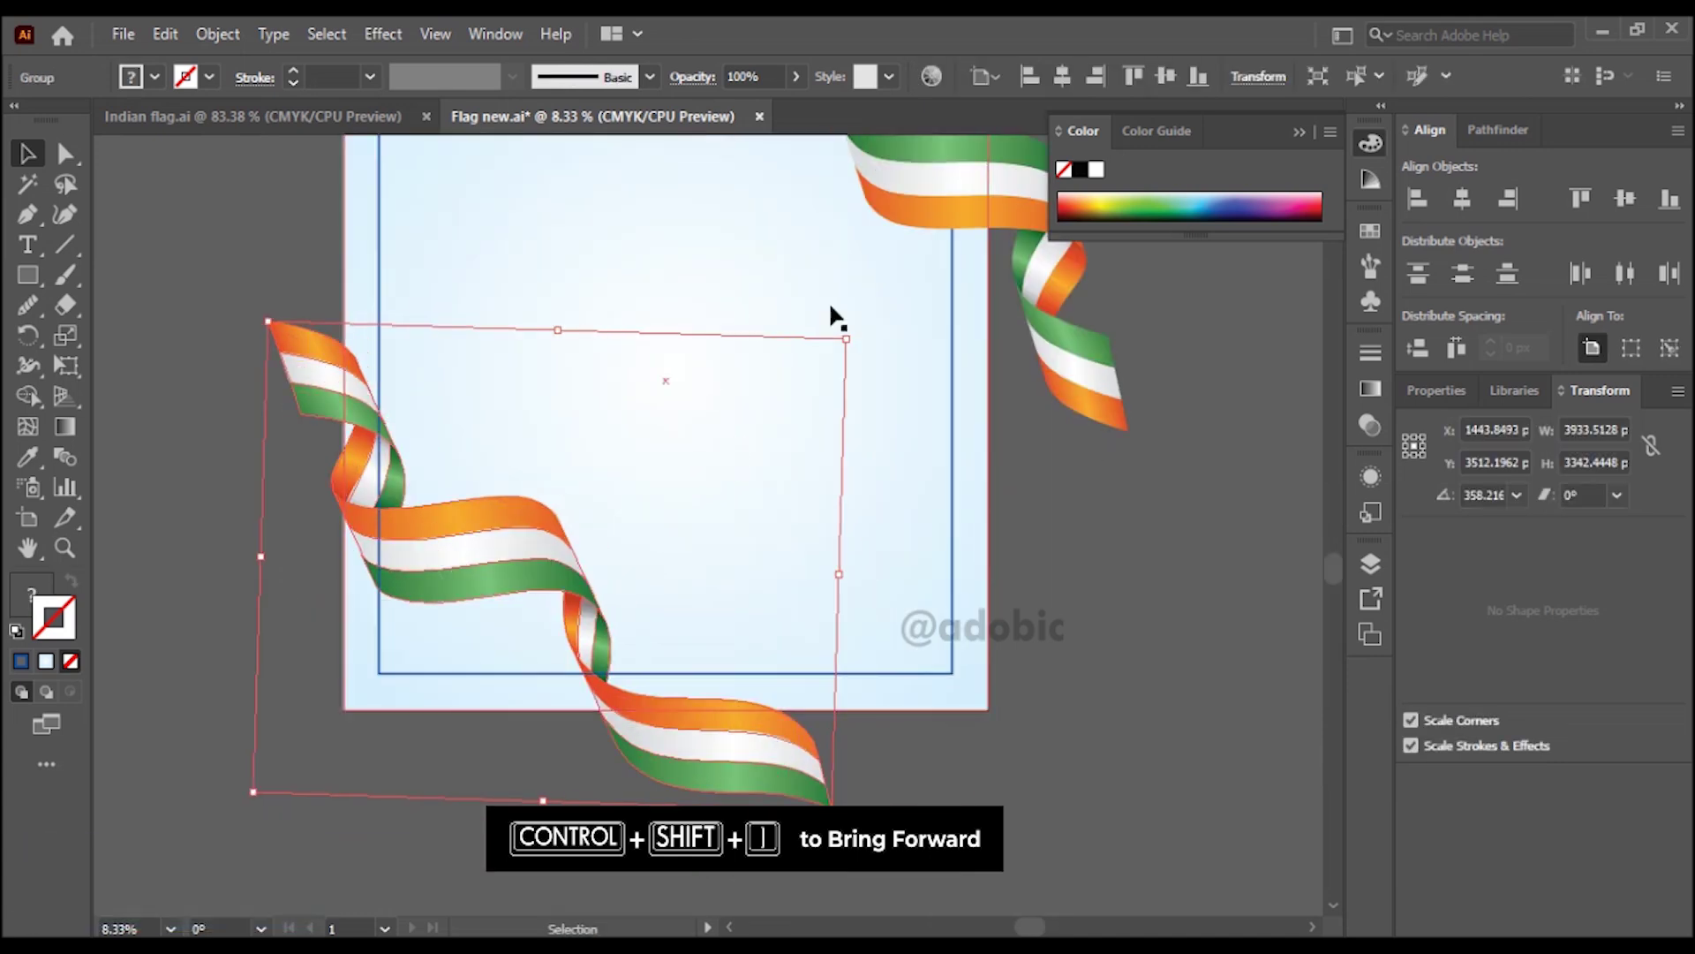
drag(830, 302, 879, 393)
key(shift+Down)
key(shift+Down)
key(shift+Down)
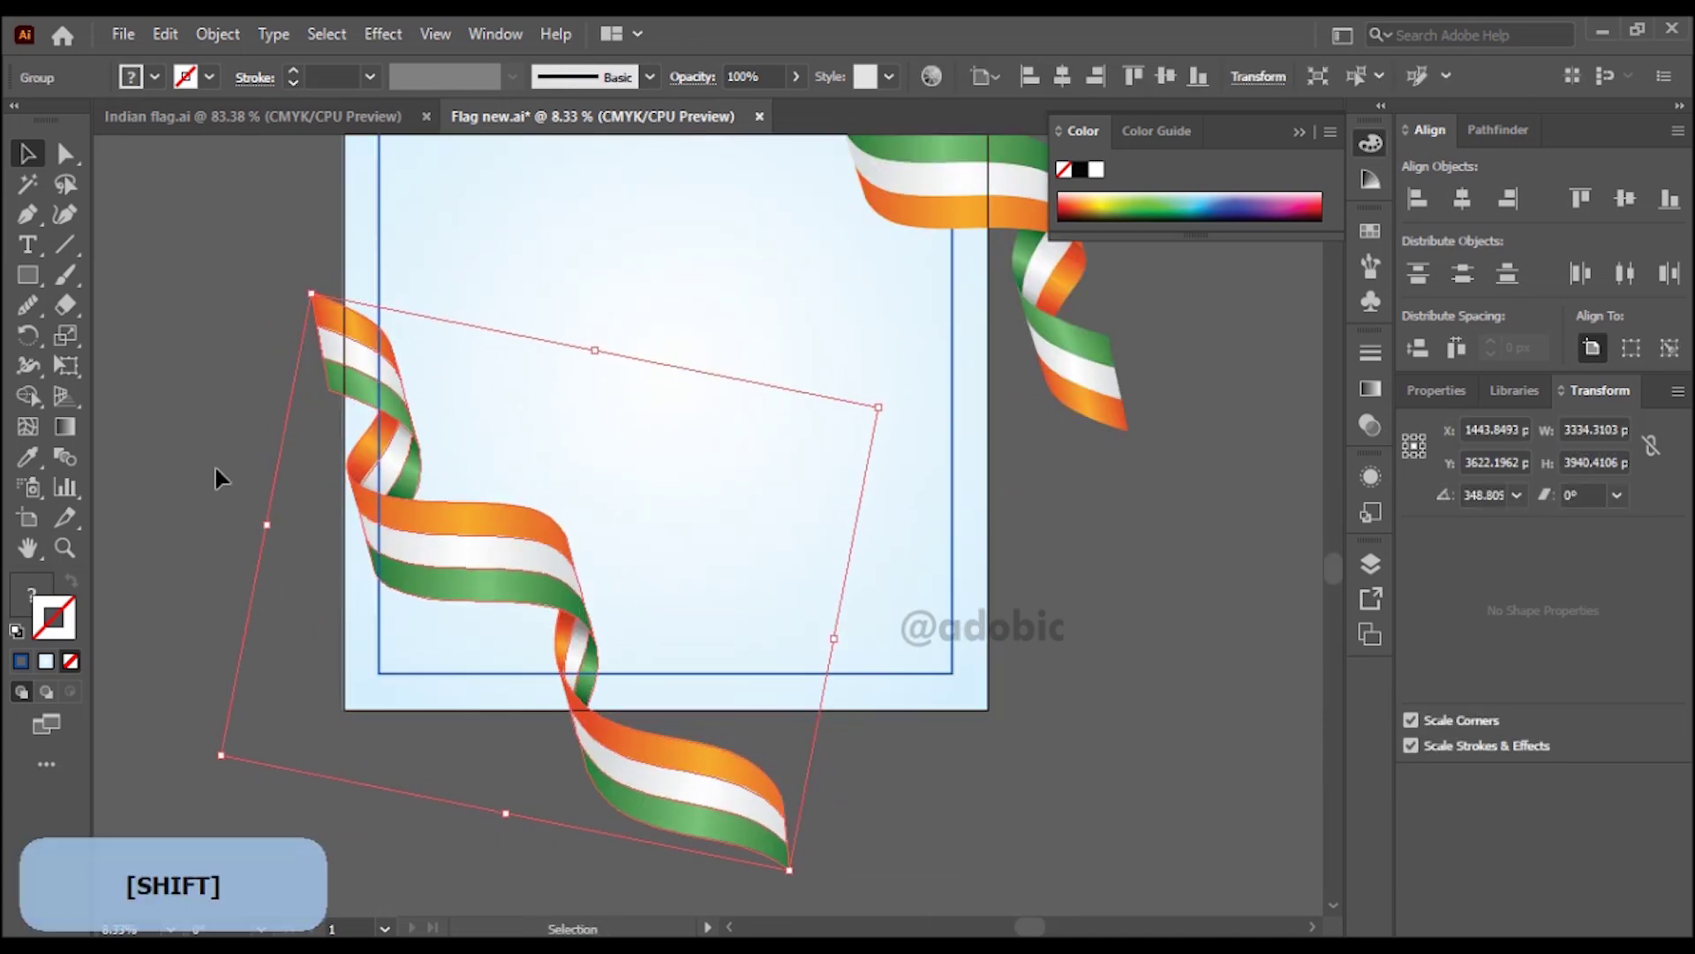
- Ungroup the lower-left ribbon and bring the three stripes of its wide middle section to the front
click(215, 468)
click(449, 544)
right_click(449, 545)
click(539, 312)
click(463, 423)
click(393, 514)
shift+click(426, 554)
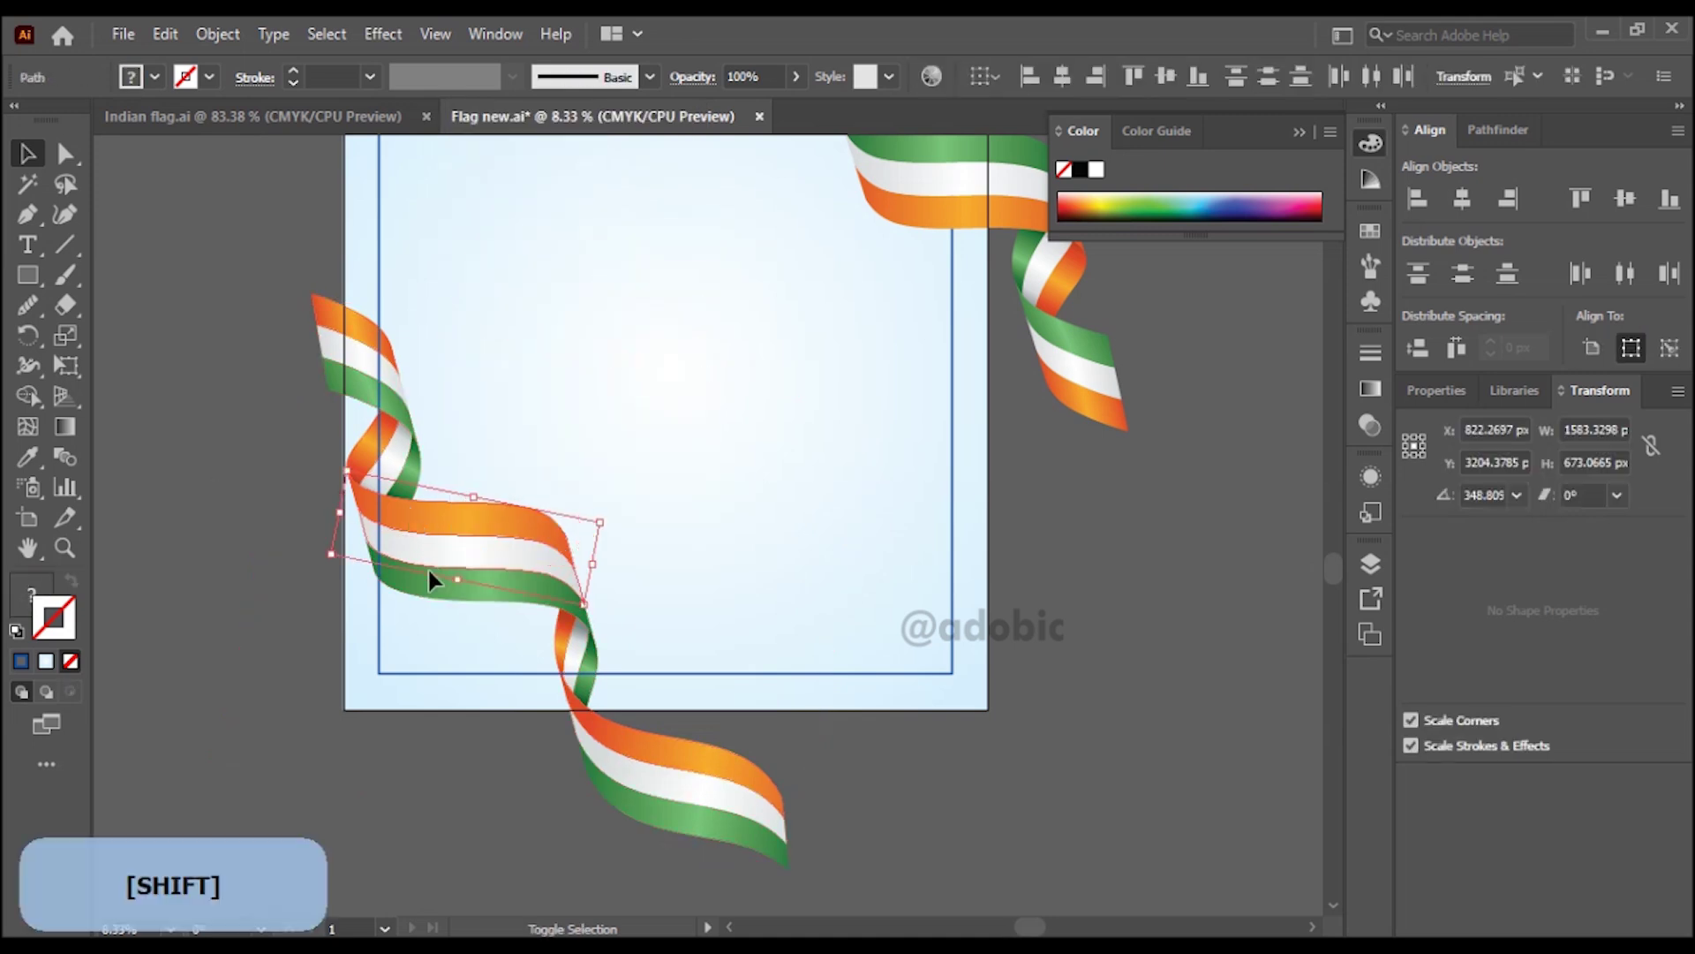
shift+click(437, 583)
key(ctrl+g)
- Bring the green, white and orange stripes of the lower-left ribbon's uppermost section to the front
click(354, 382)
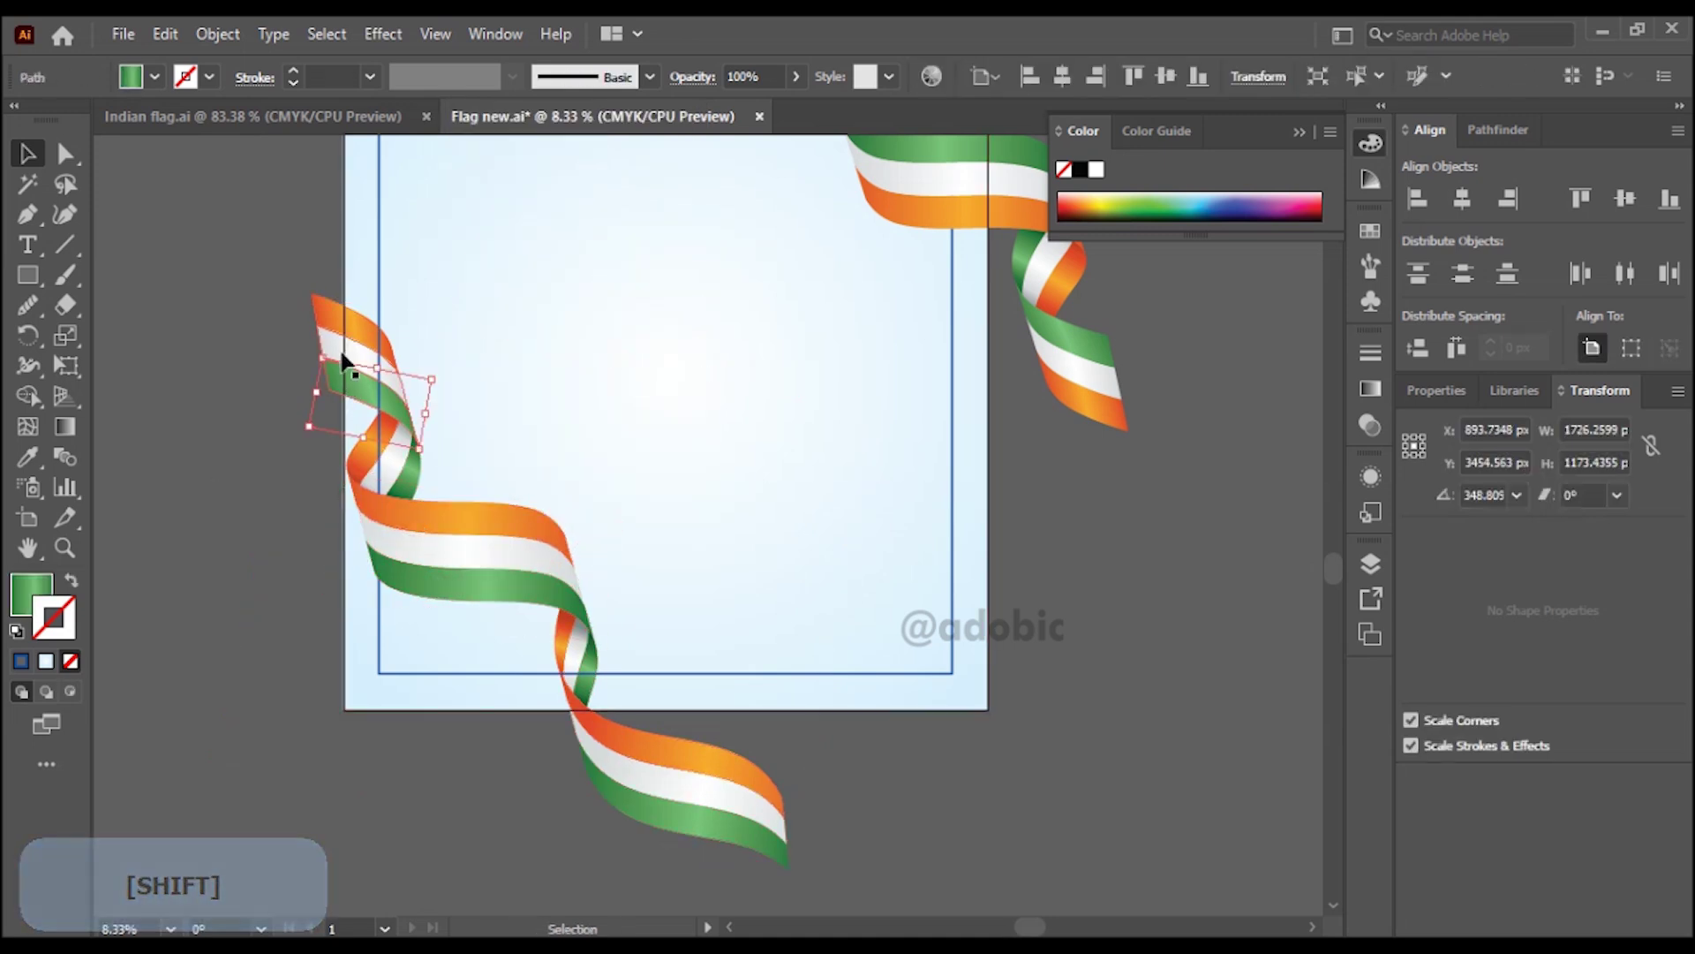
shift+click(342, 356)
shift+click(334, 318)
key(ctrl+g)
click(502, 782)
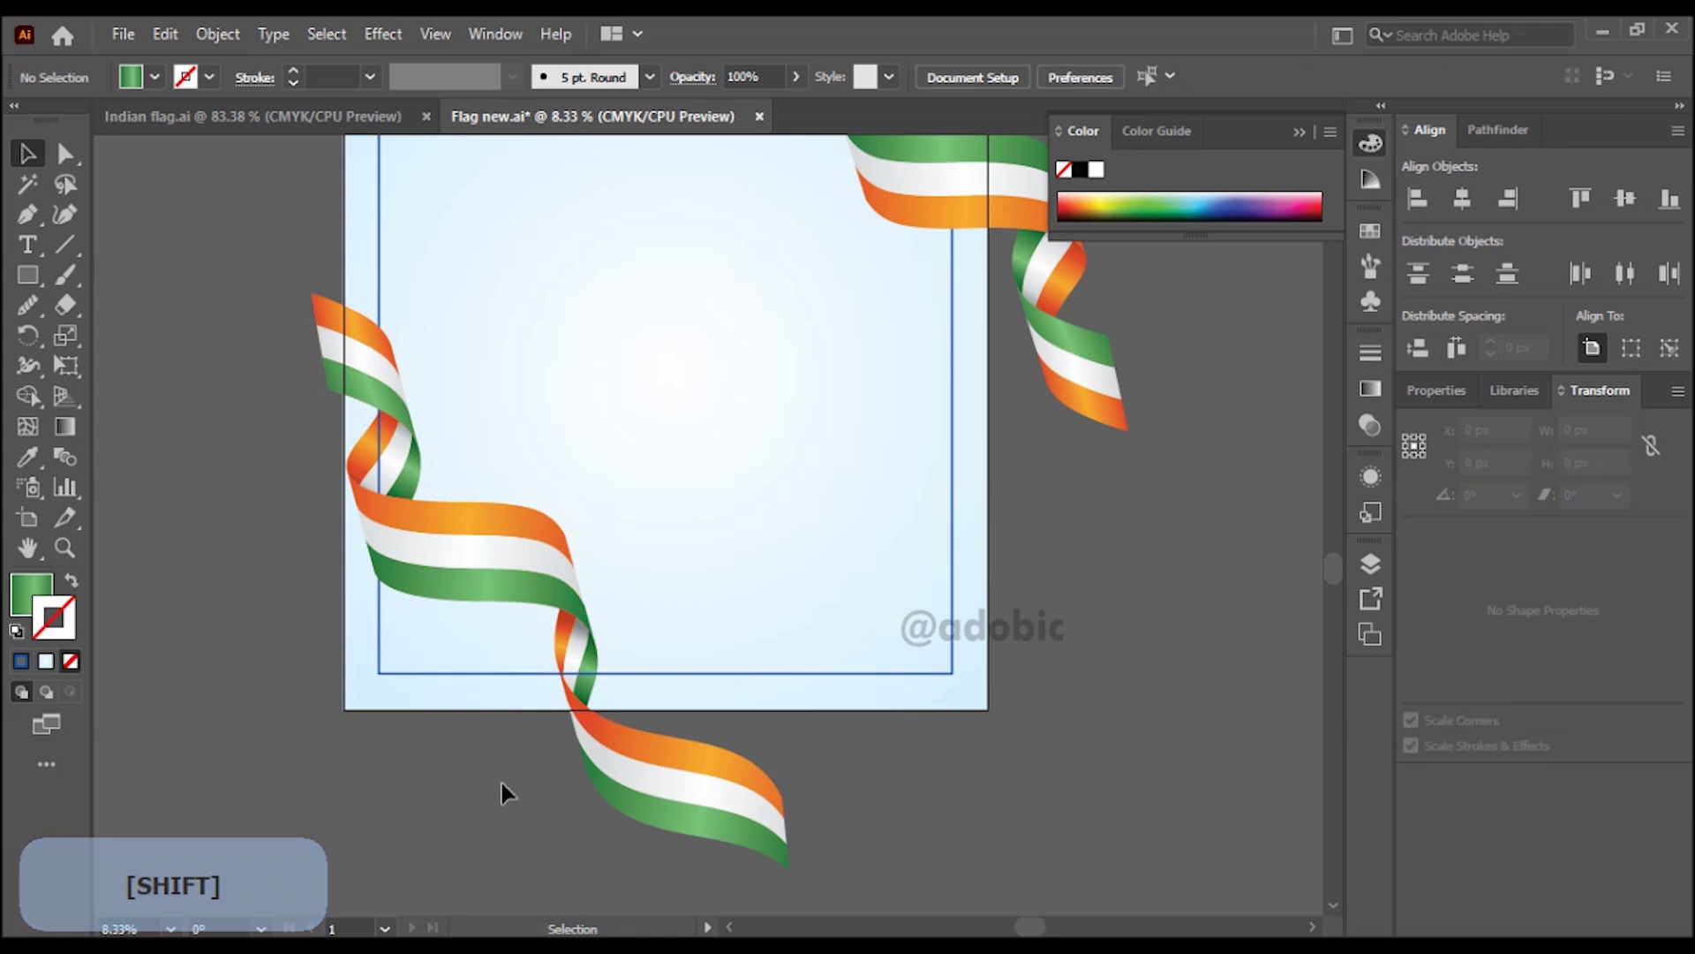
- Lower the blue square frame's opacity to 47%
key(ctrl+0)
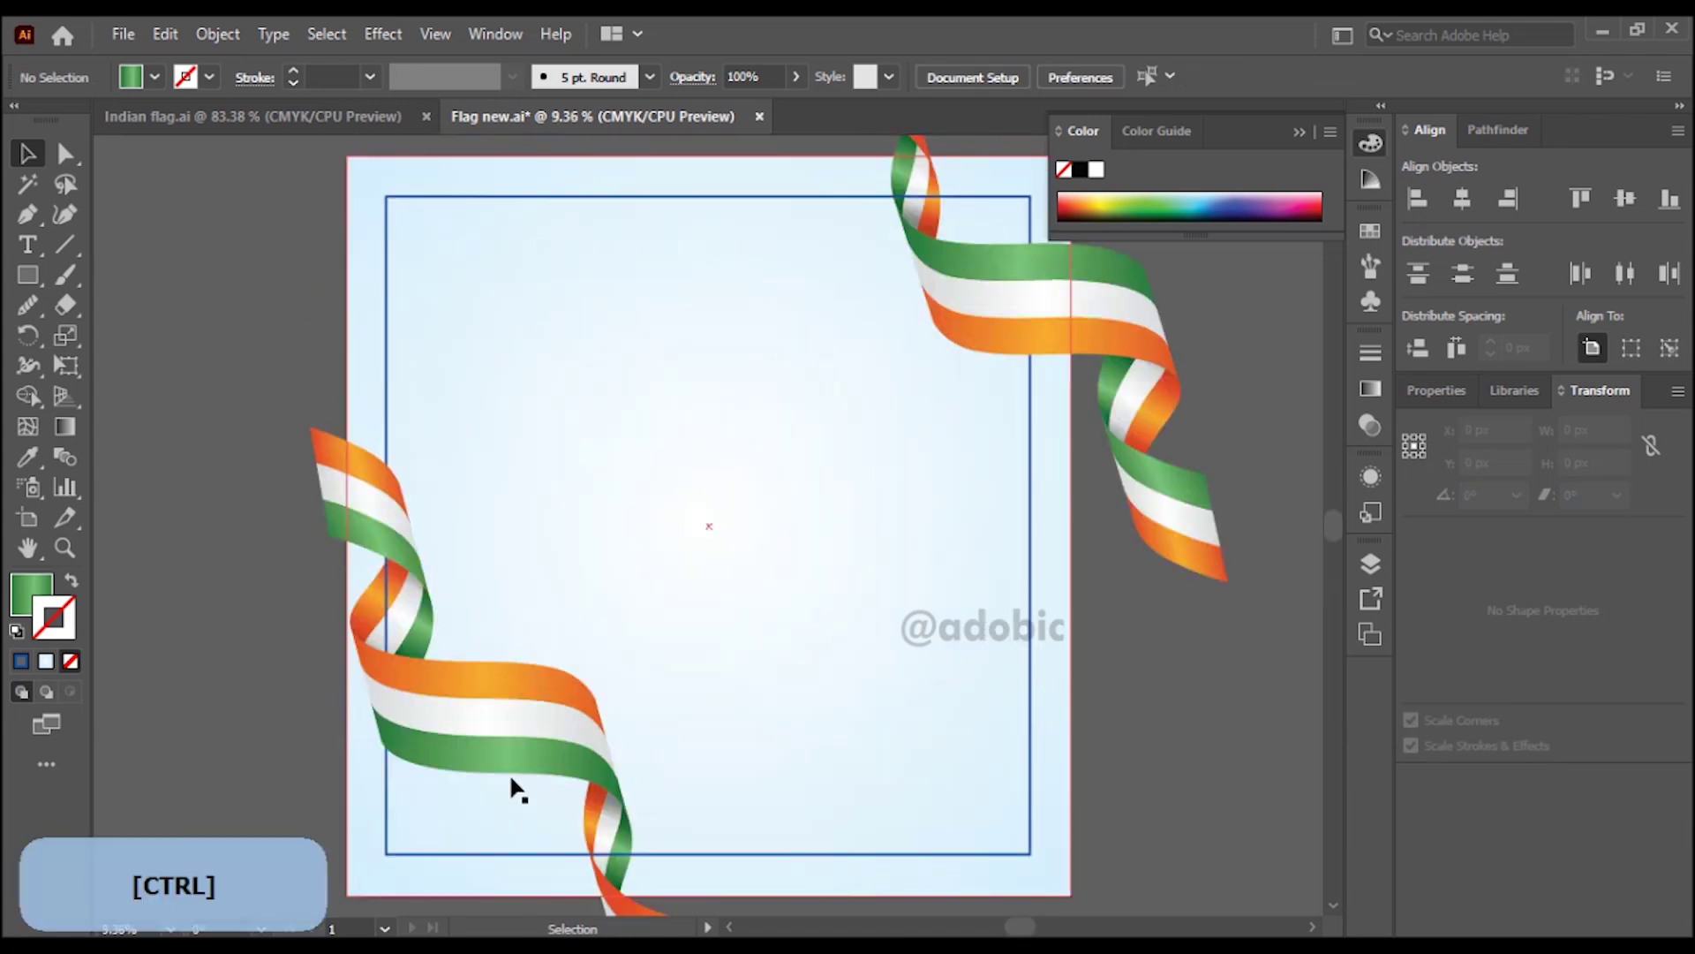
scroll(826, 463, down, 1)
click(685, 228)
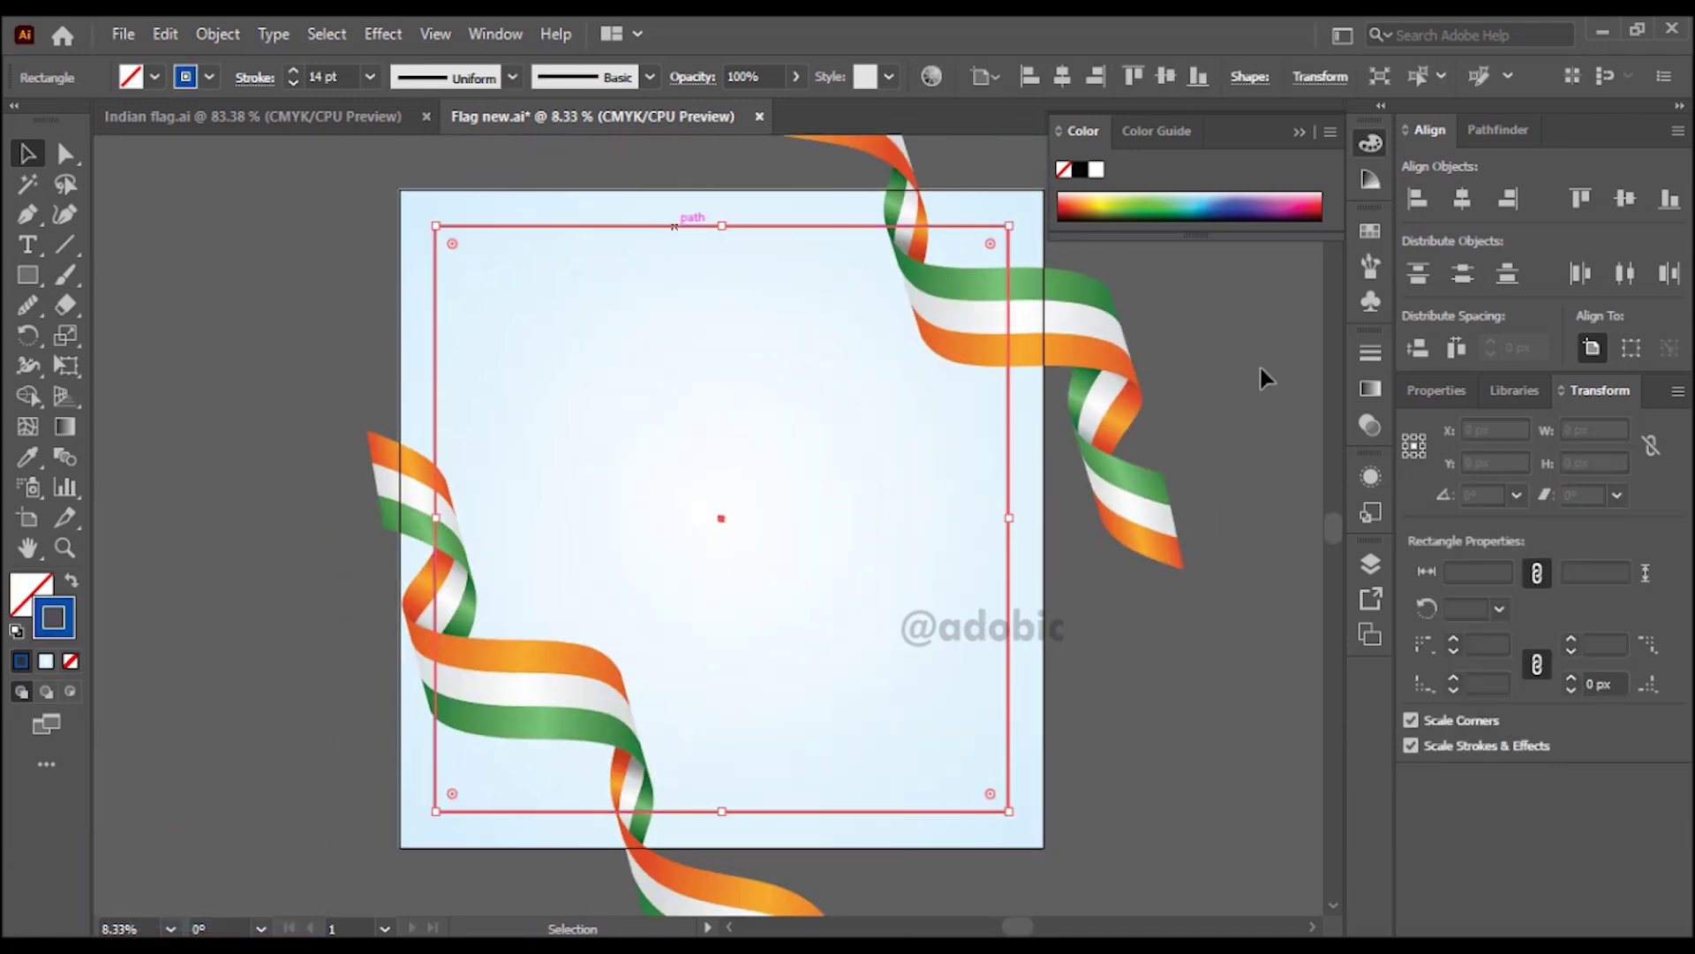
click(1370, 388)
click(1227, 346)
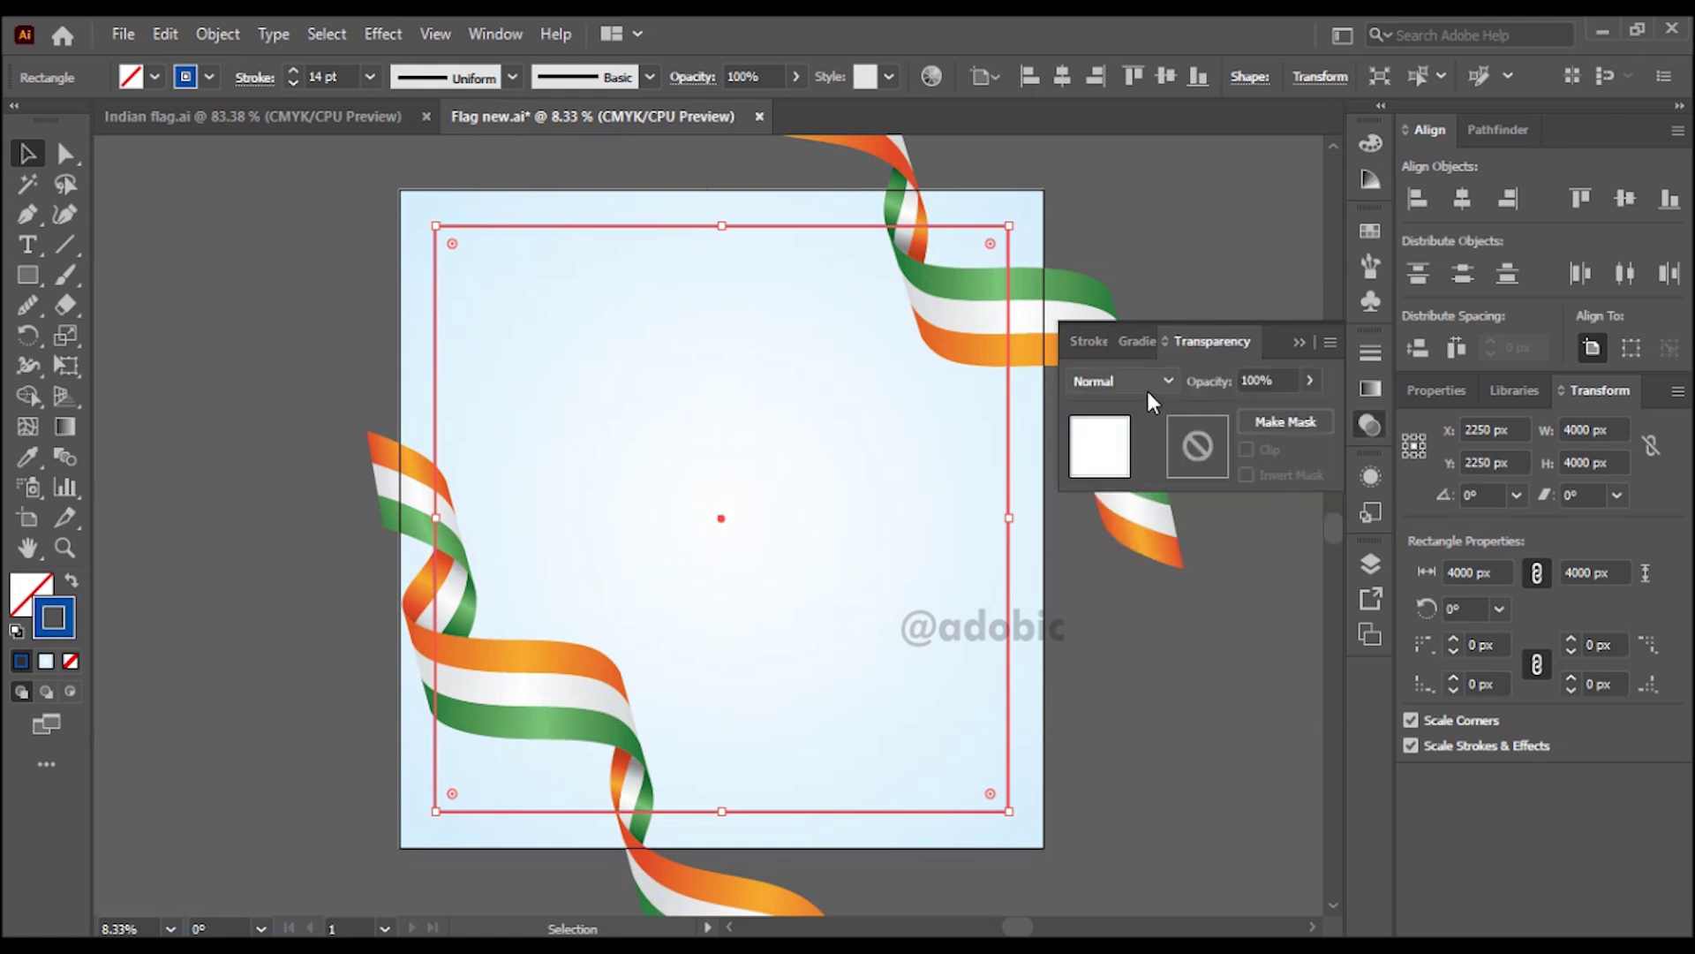
click(1259, 408)
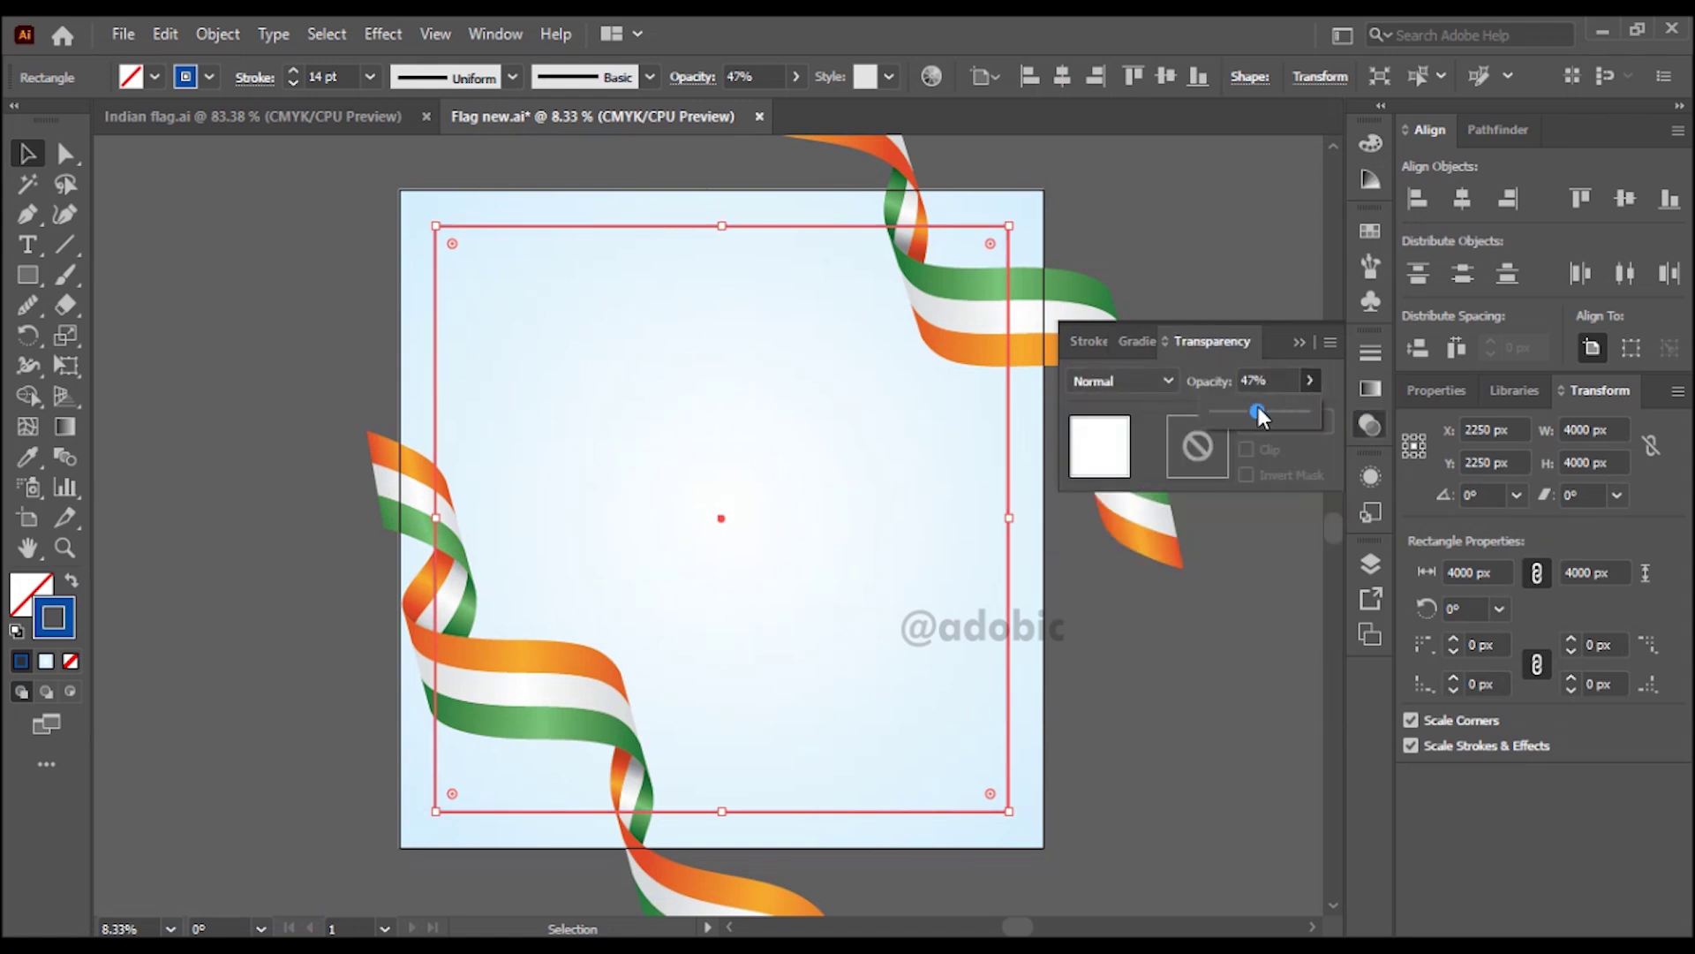
click(1131, 661)
click(1261, 348)
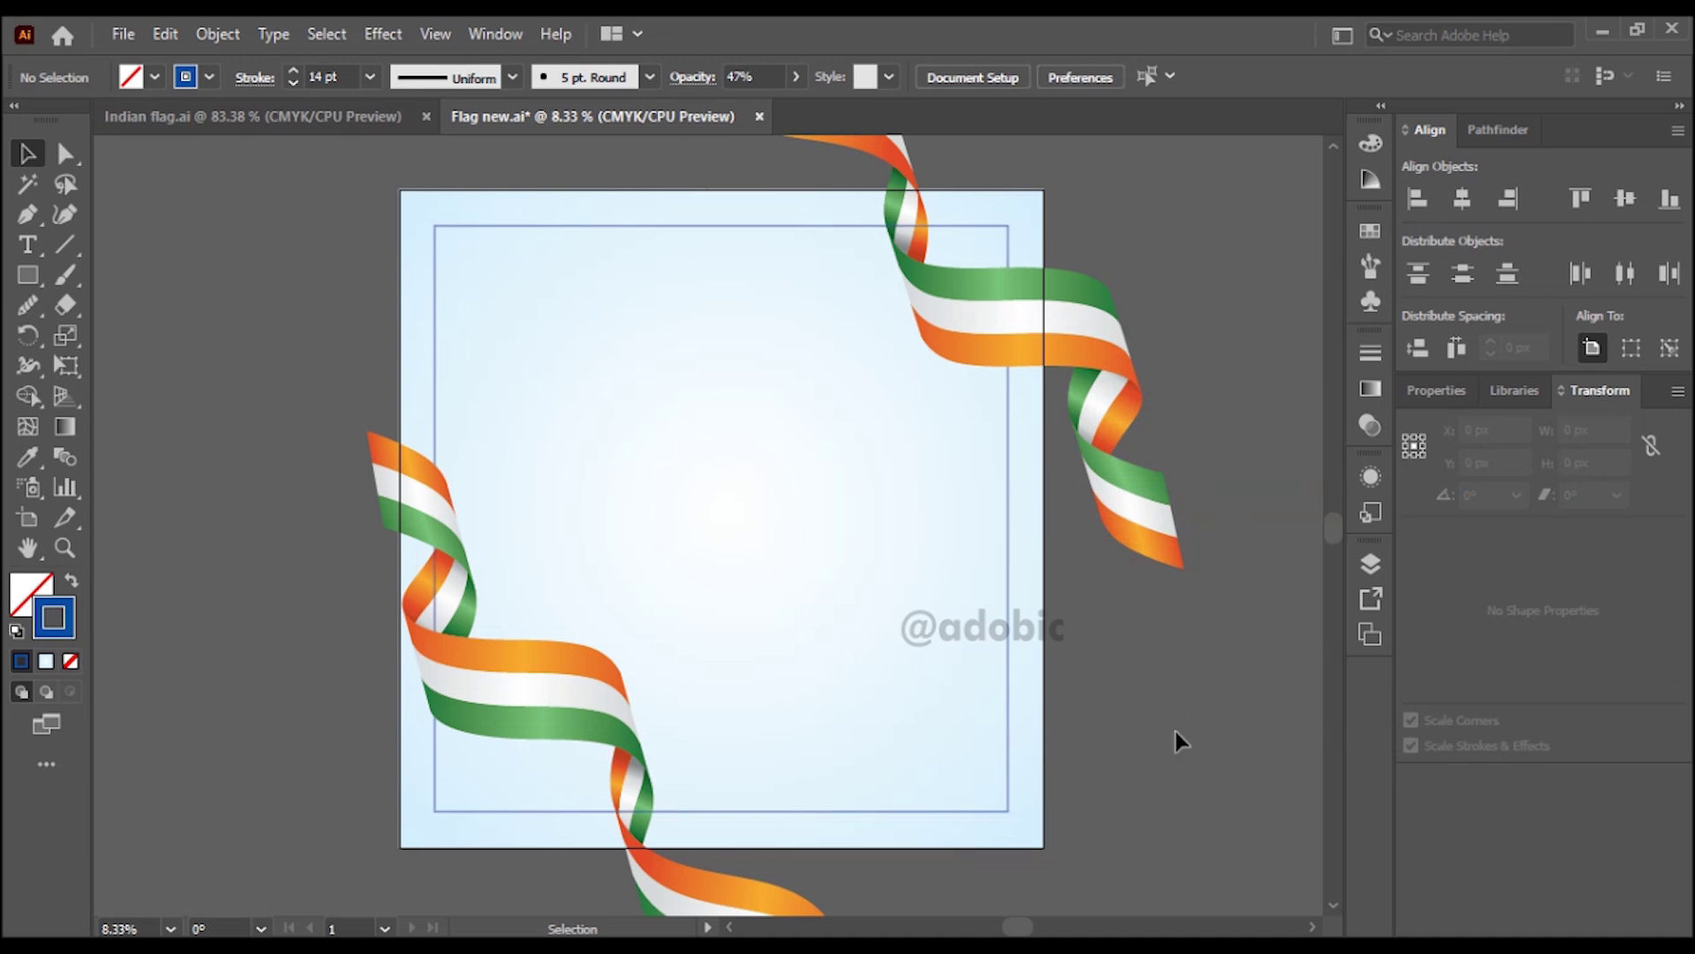
- Cut both ribbons and the blue frame, leaving only the light blue background square in place
scroll(771, 551, down, 1)
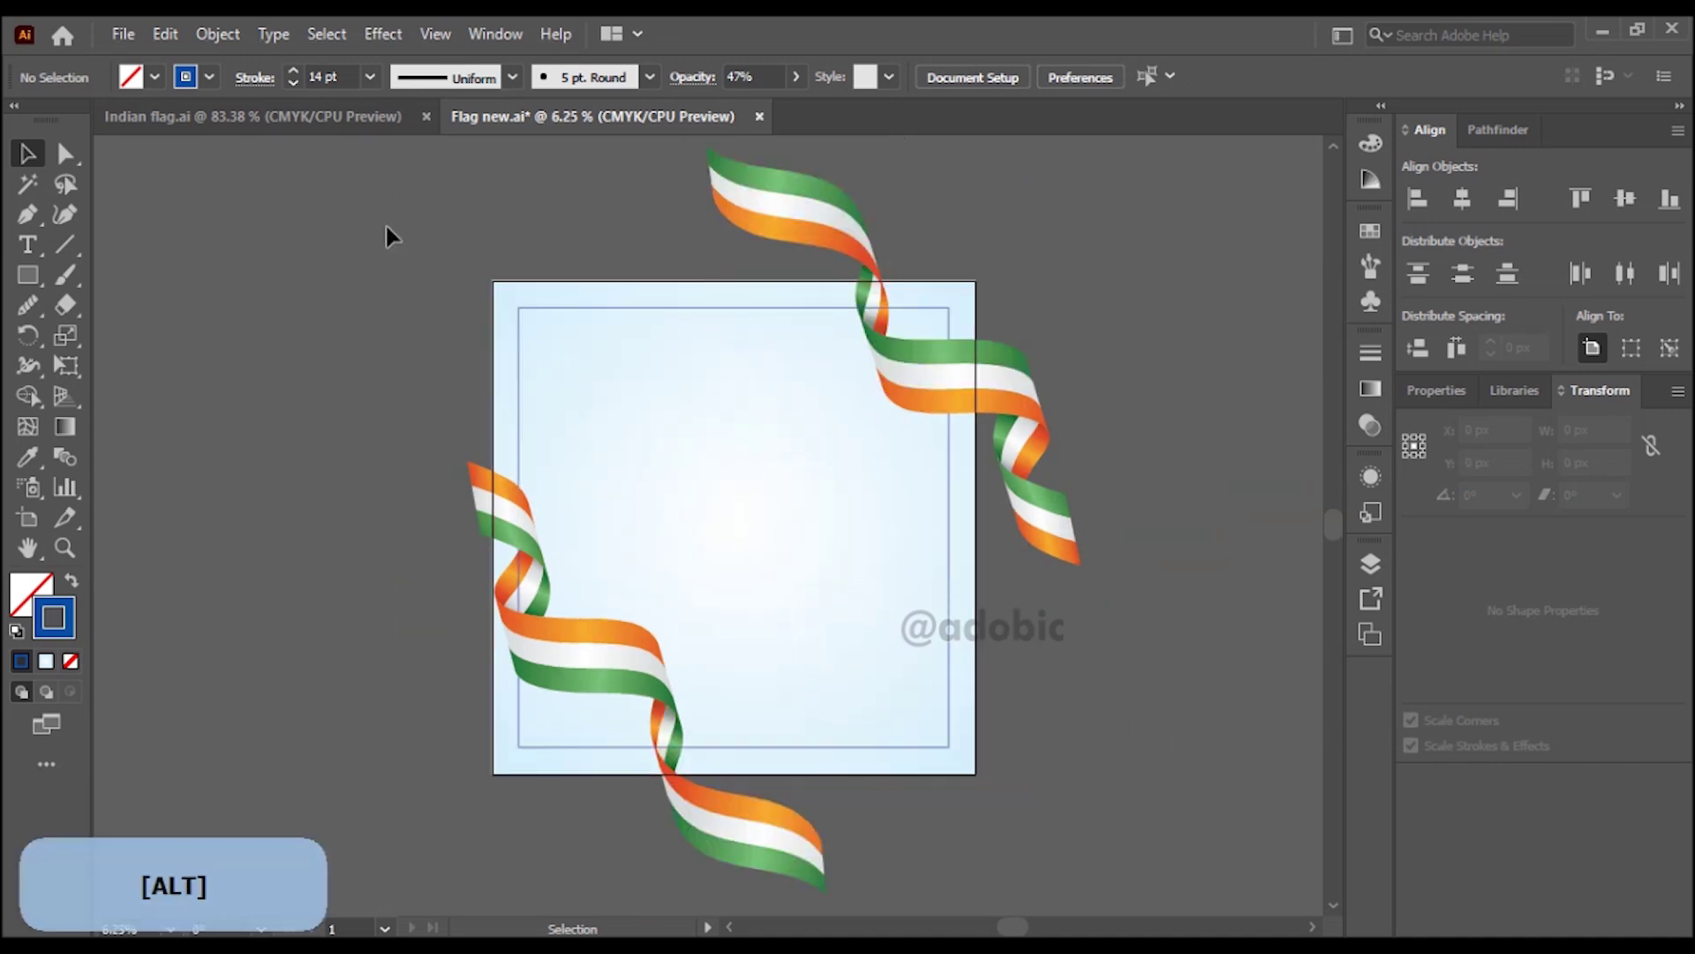
key(ctrl+a)
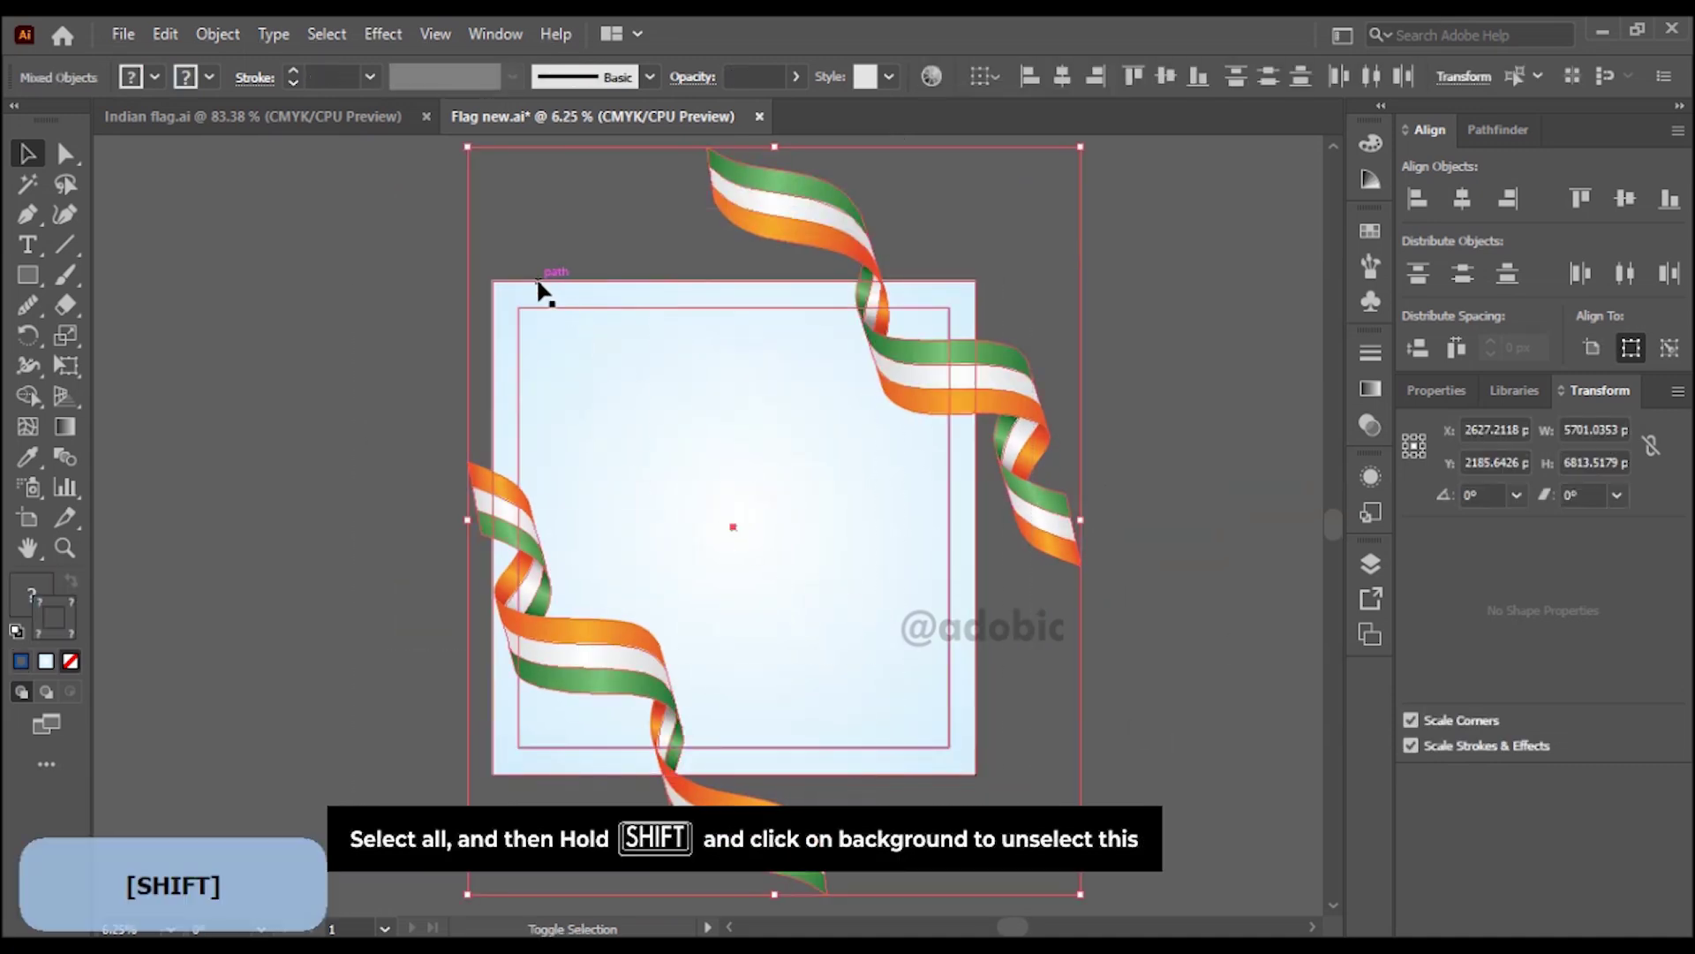
shift+click(724, 444)
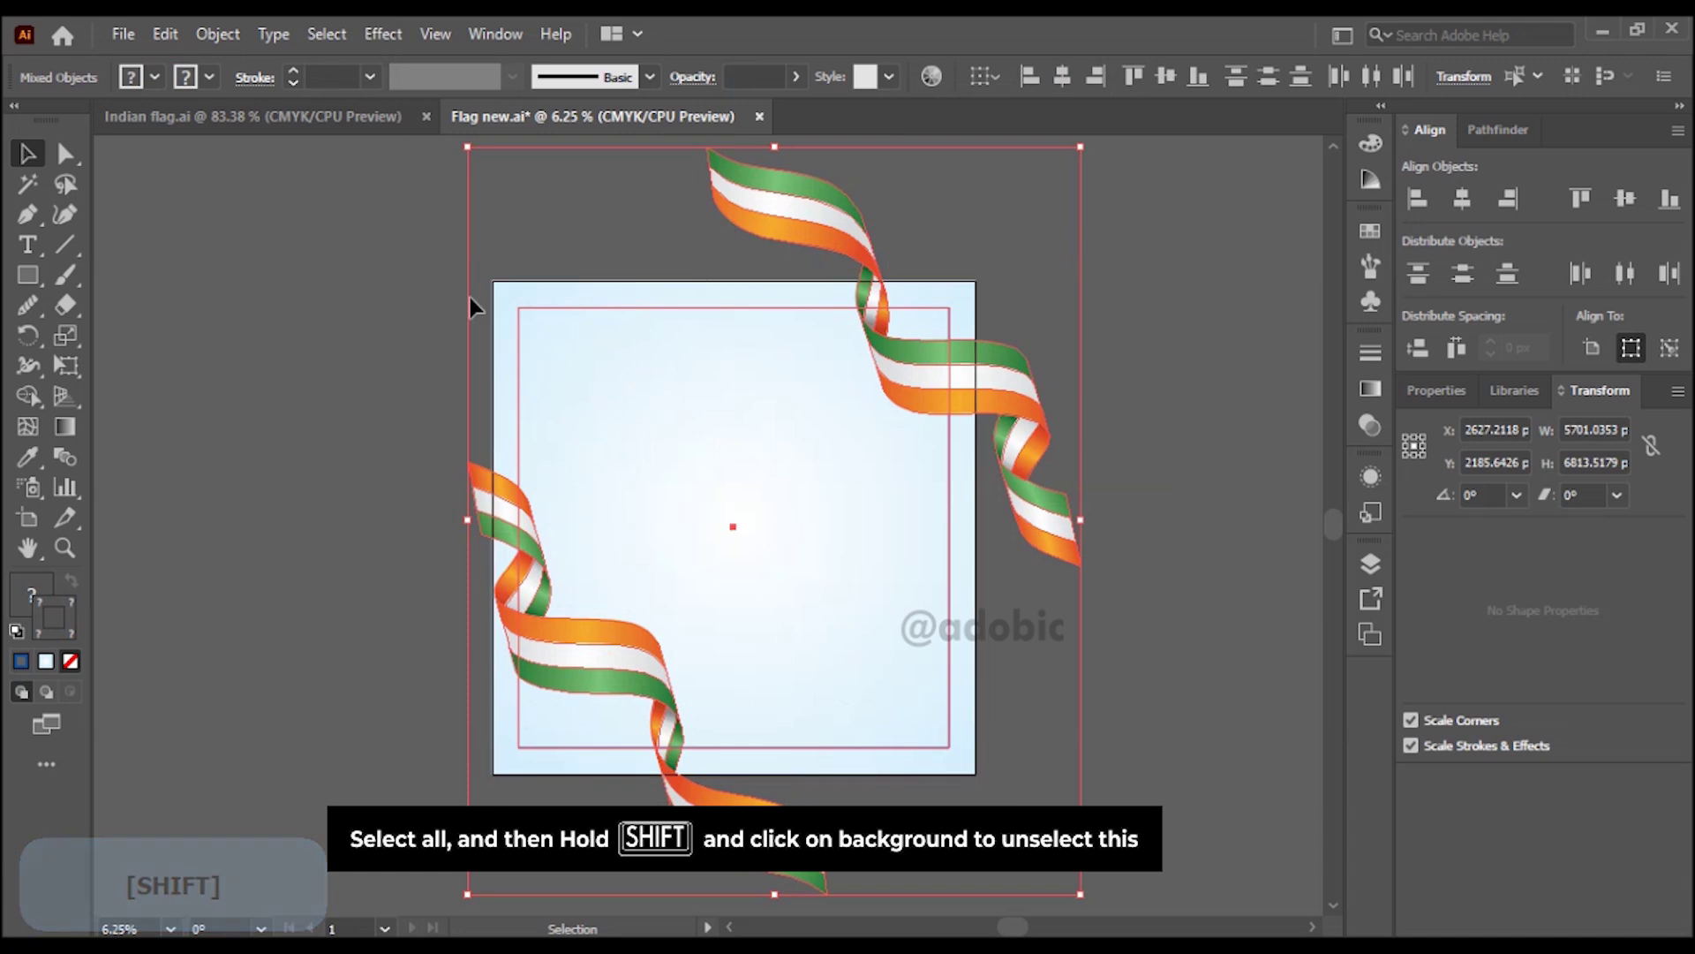
click(165, 34)
click(256, 129)
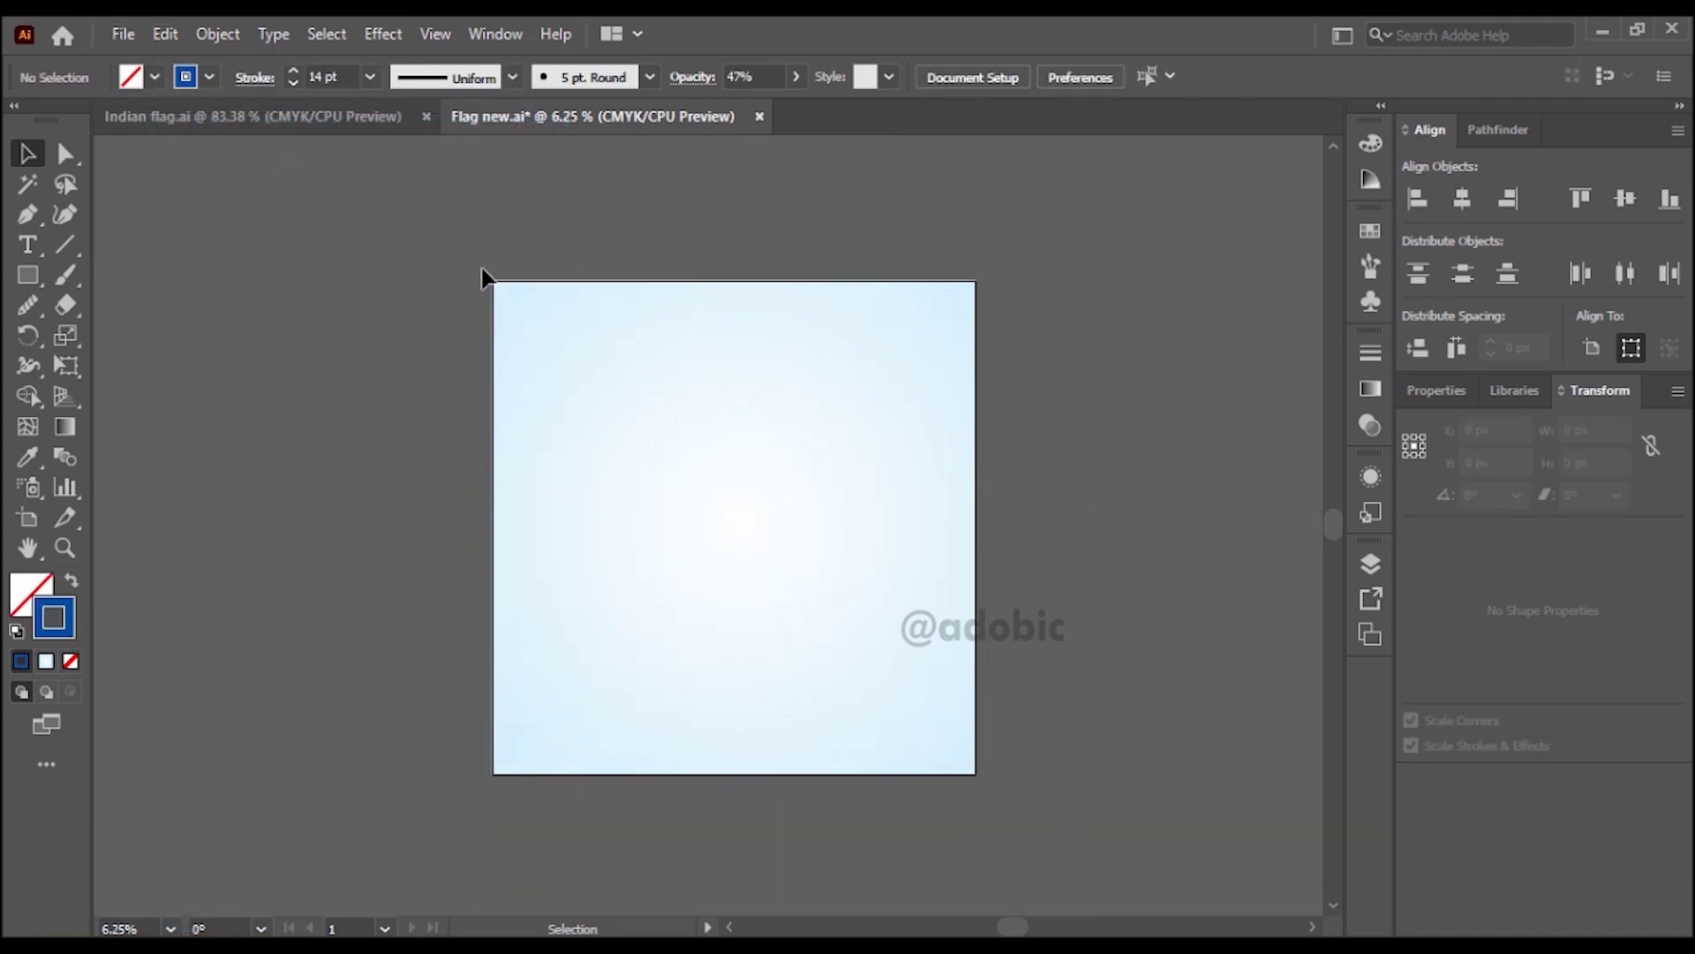
- Paste the cut artwork in place inside the background square using Draw Inside, then return to Draw Normal
click(519, 288)
click(70, 693)
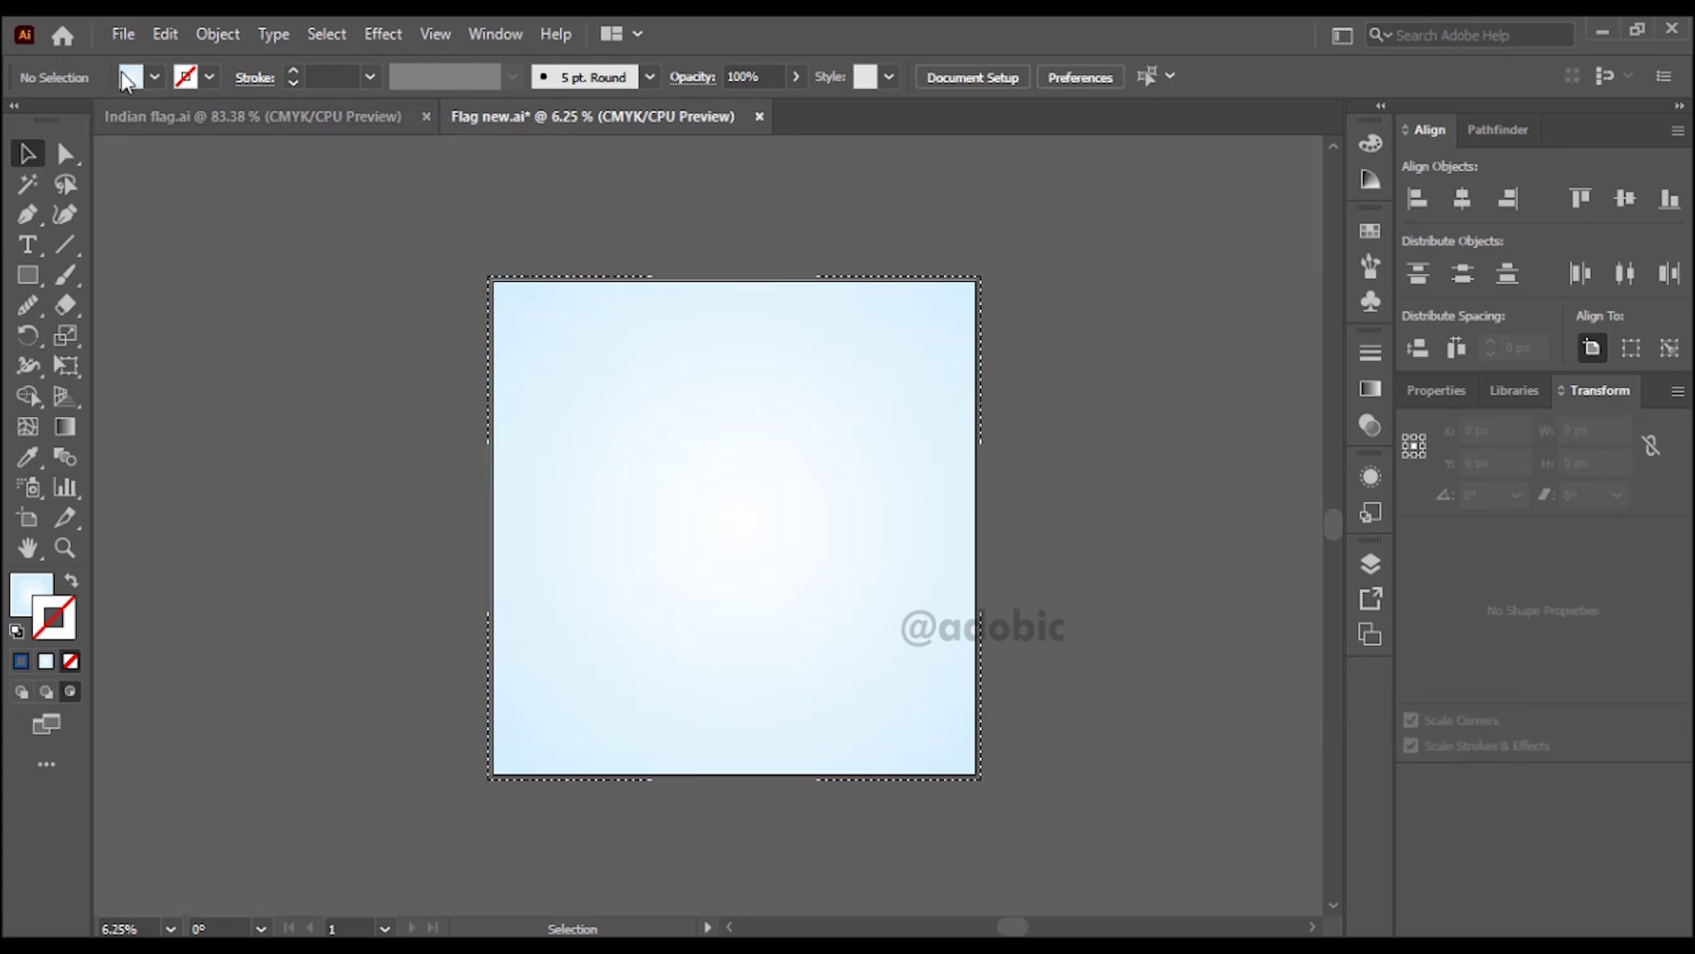
click(165, 33)
click(270, 268)
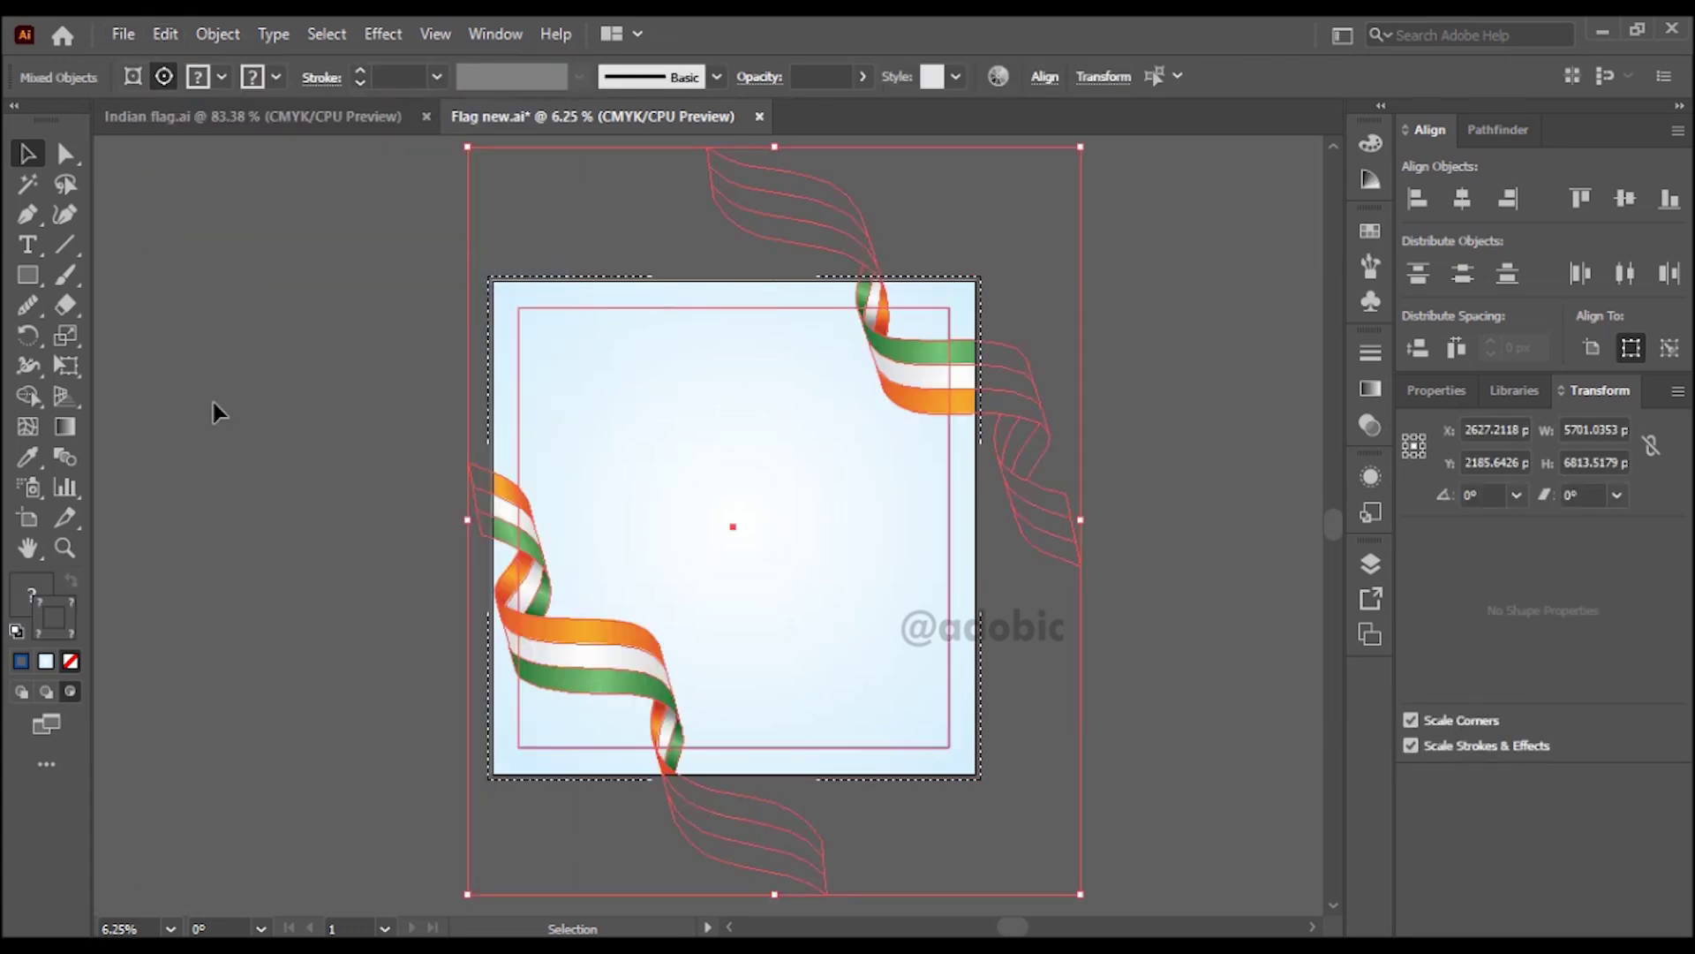
click(19, 692)
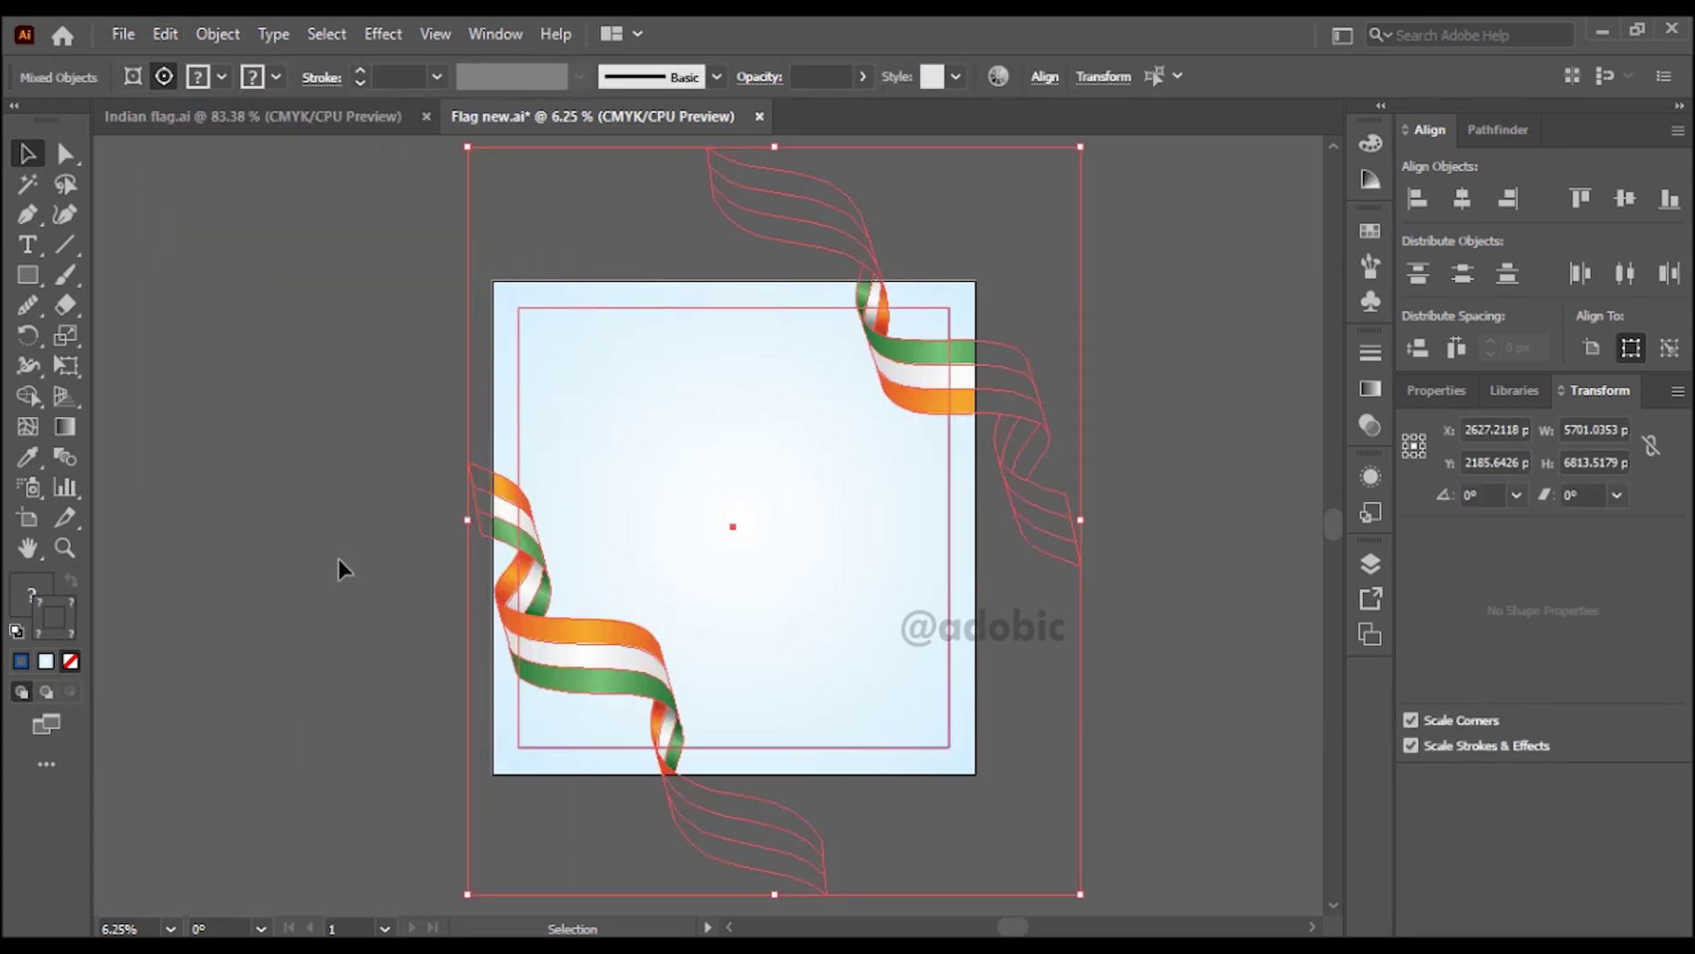
click(337, 559)
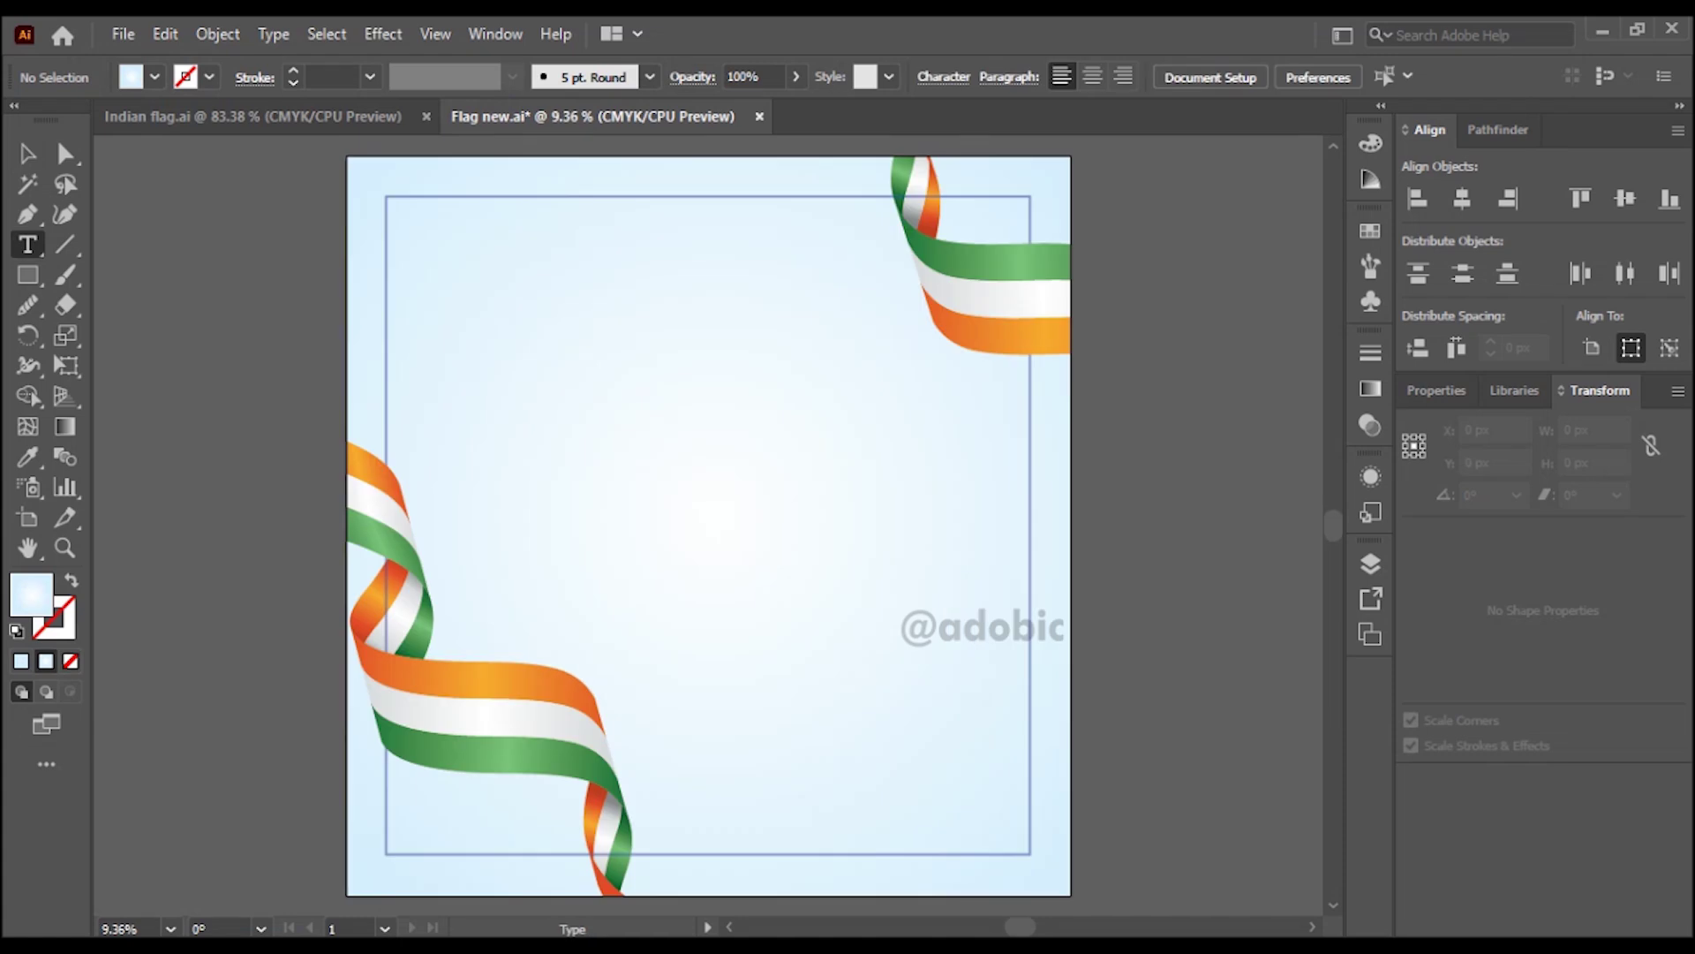
- Copy "Wishing you a very happy" from Notepad and paste it as a text line on the Illustrator artboard
click(1234, 937)
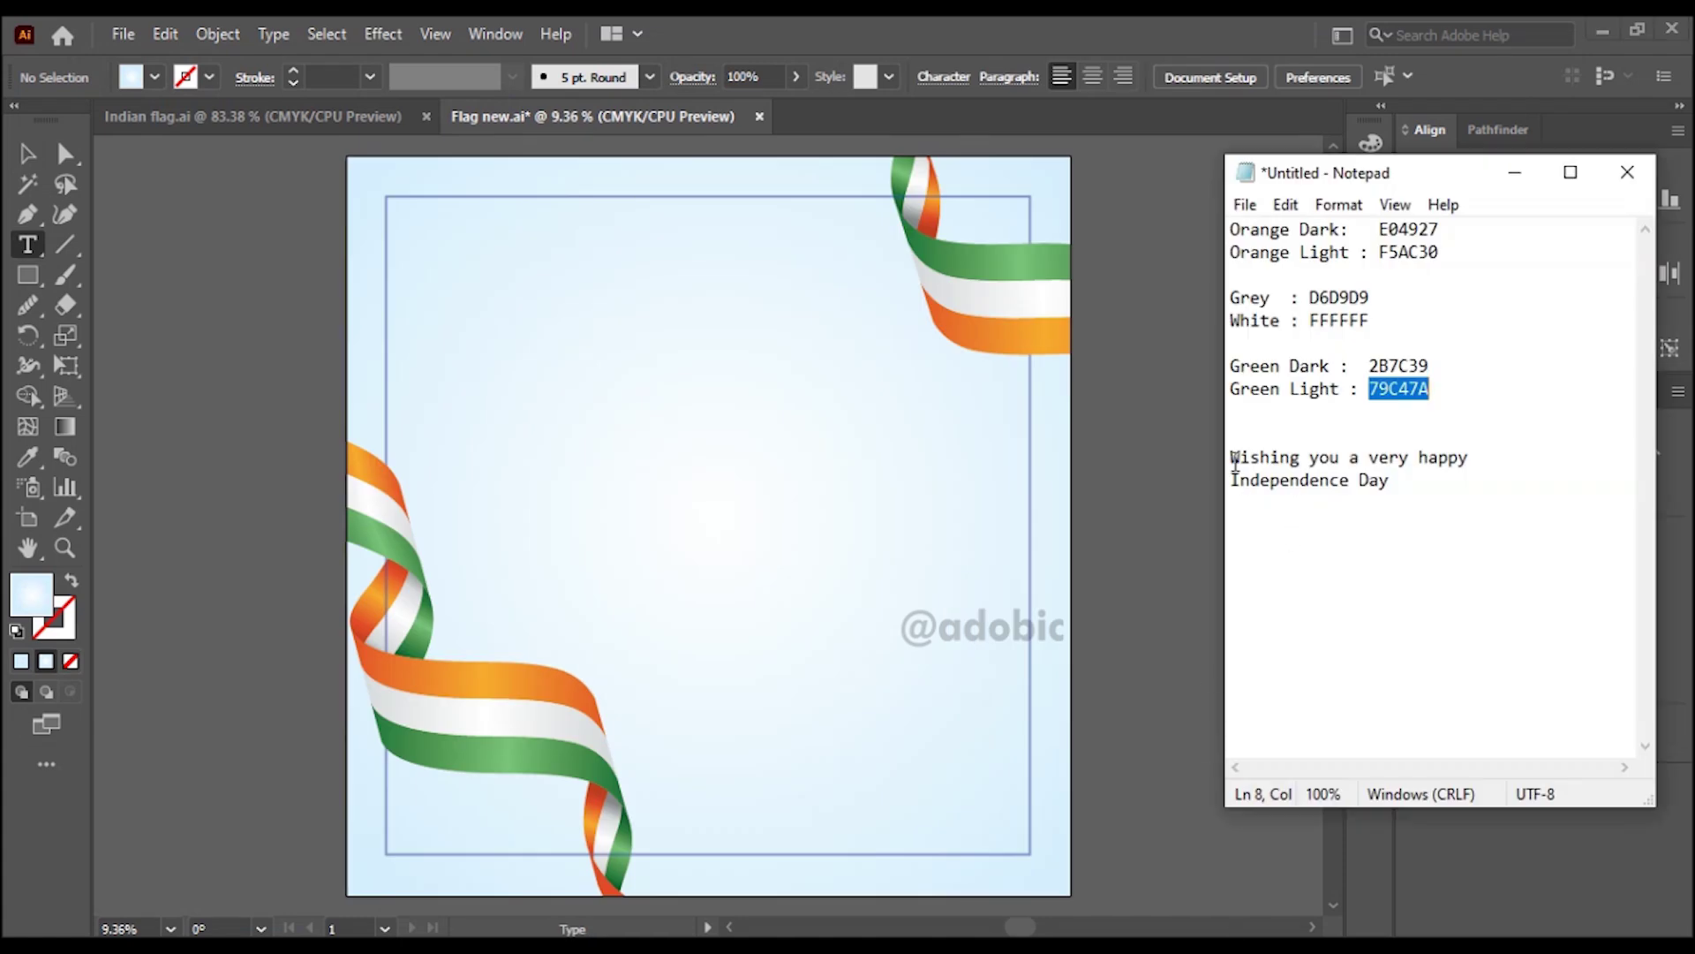
right_click(1466, 459)
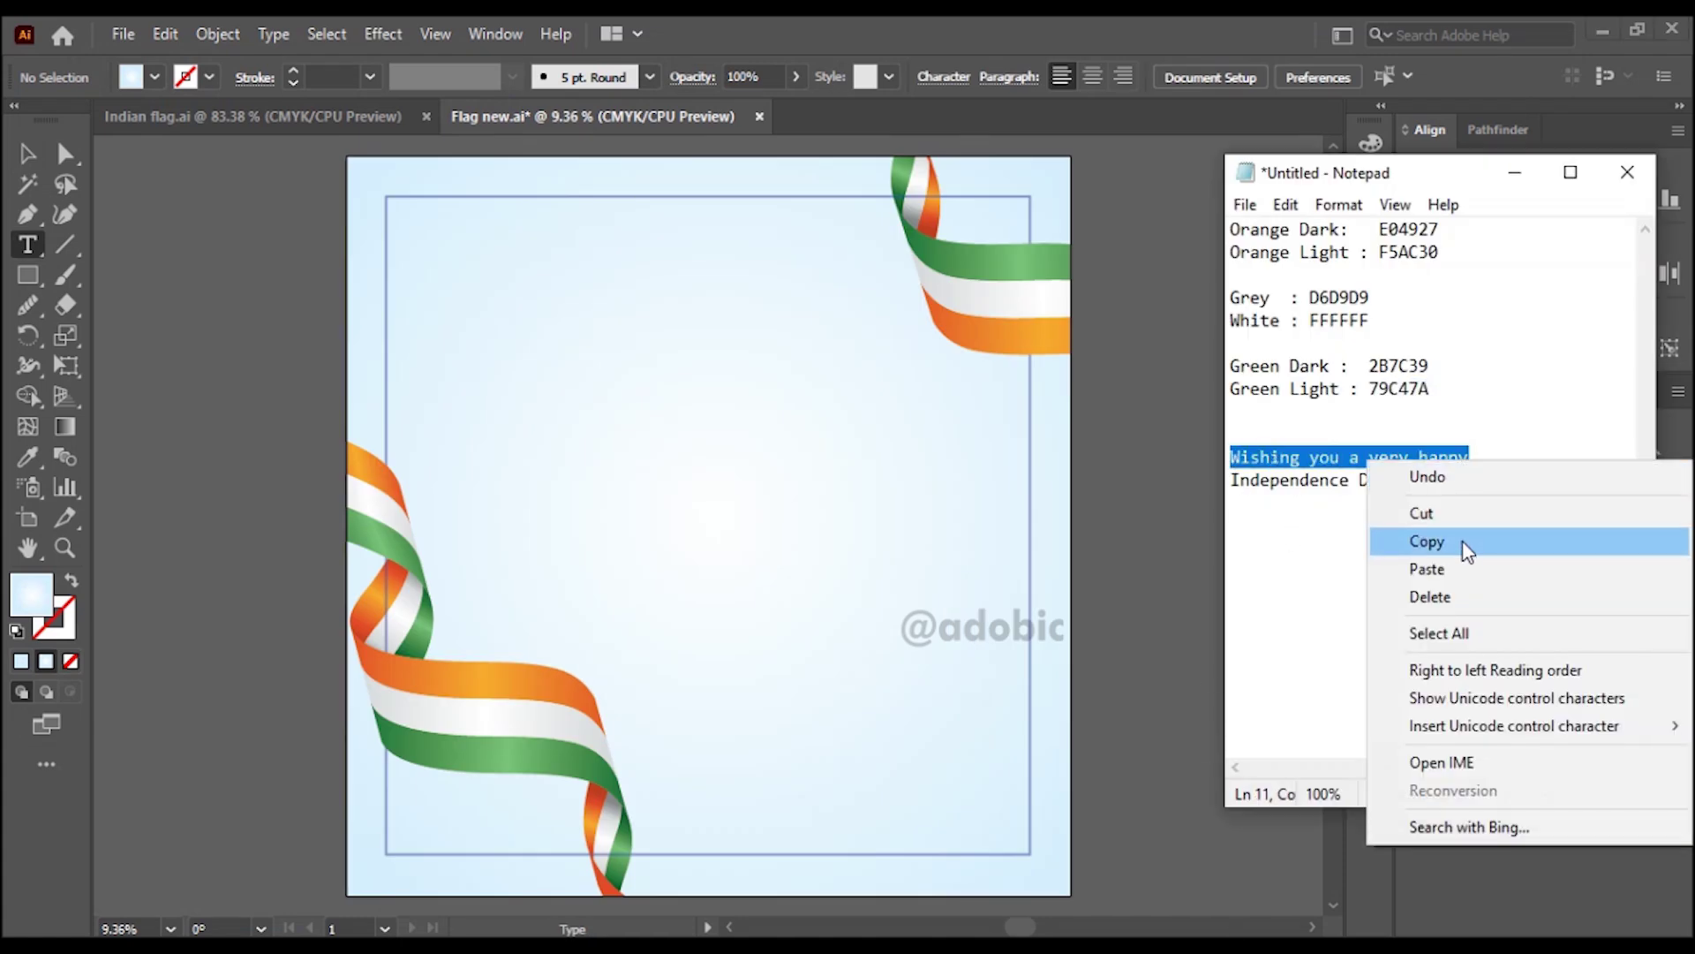
click(1464, 541)
click(595, 427)
key(ctrl+v)
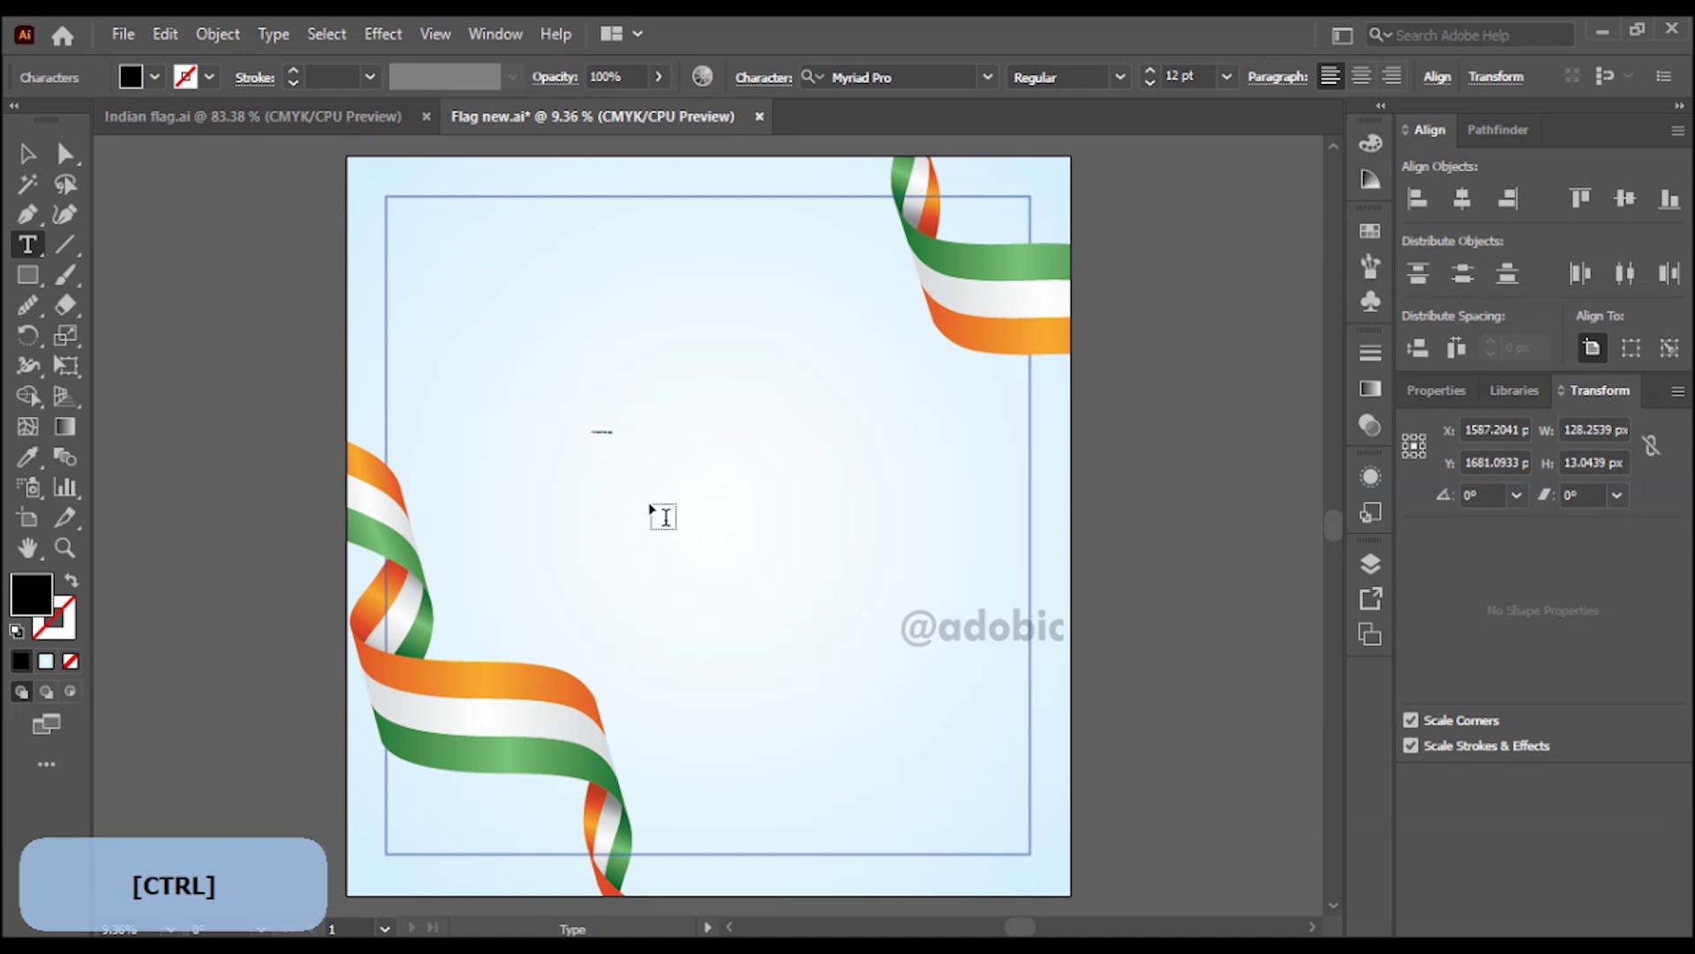
- Scale the pasted text up to about 175 pt and set its font to Barlow Condensed Regular
click(28, 153)
drag(594, 432, 1064, 702)
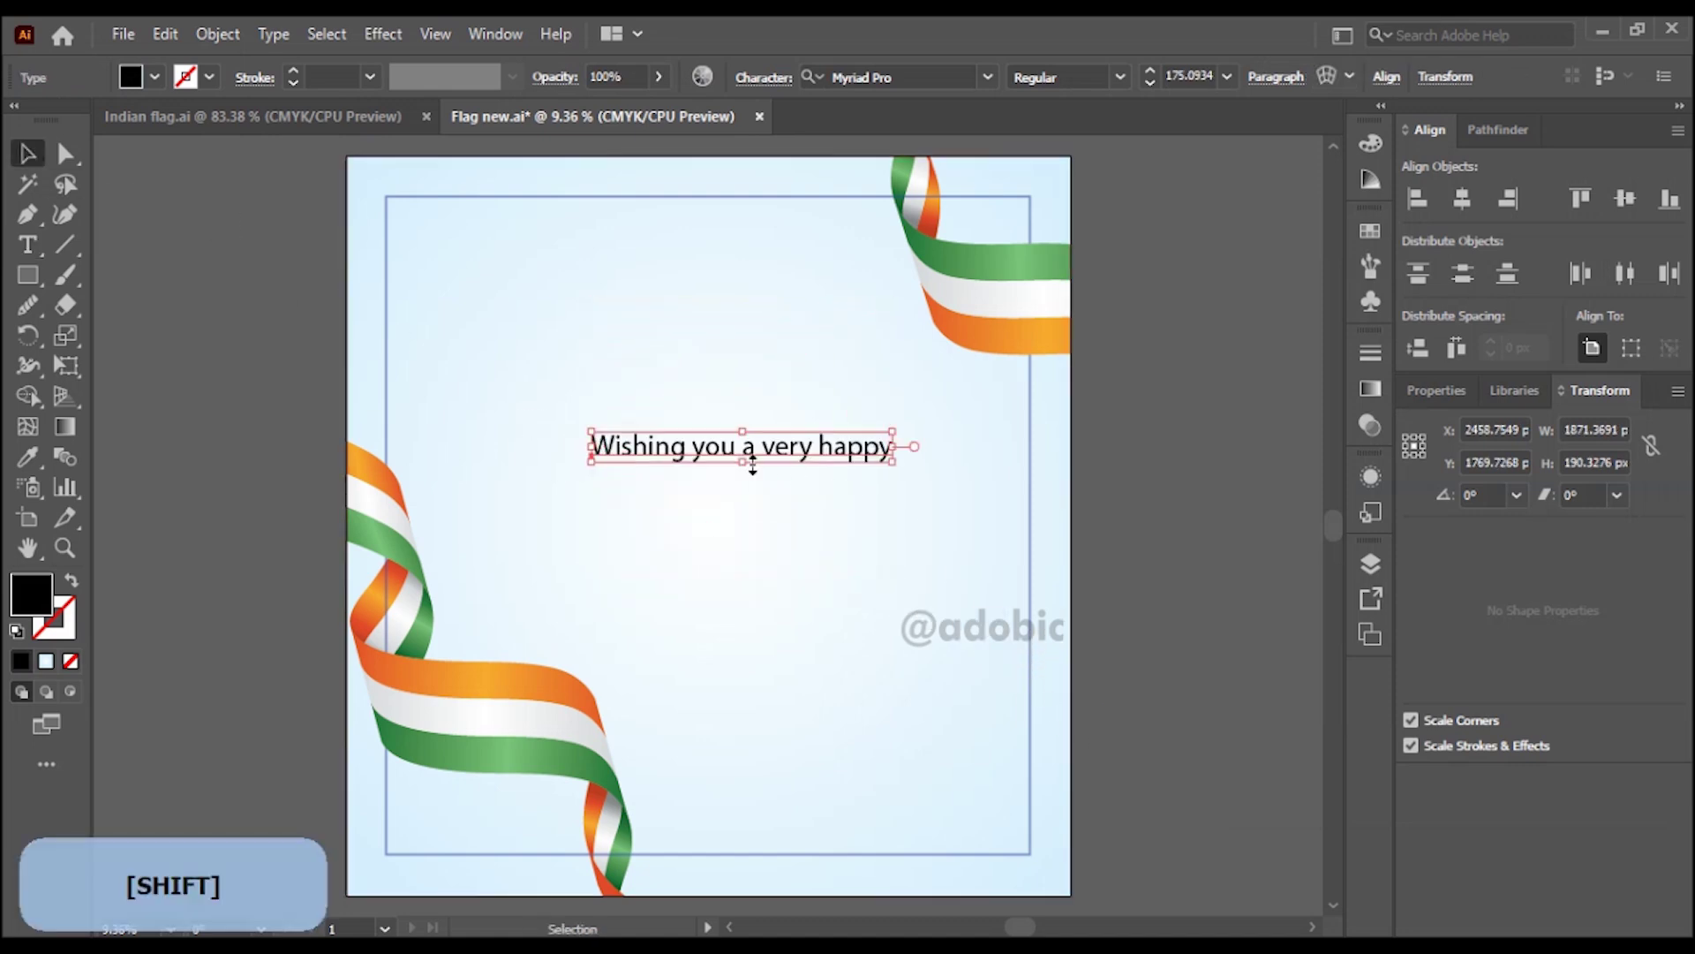
click(885, 76)
text(barlo)
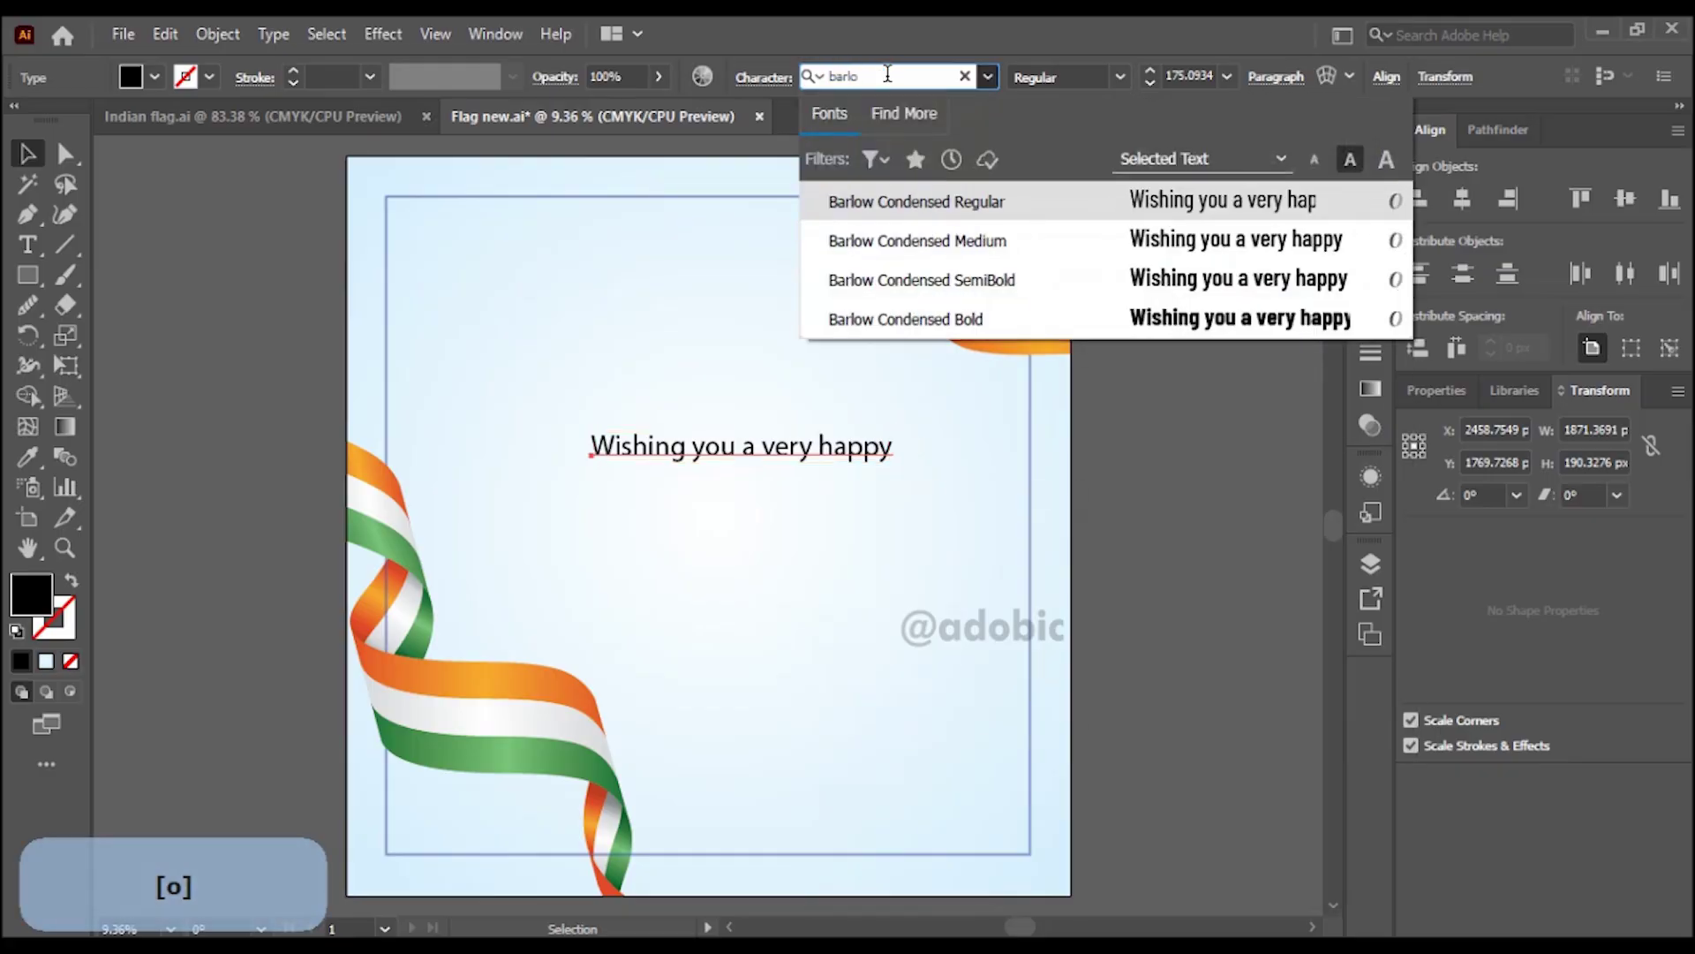
click(954, 201)
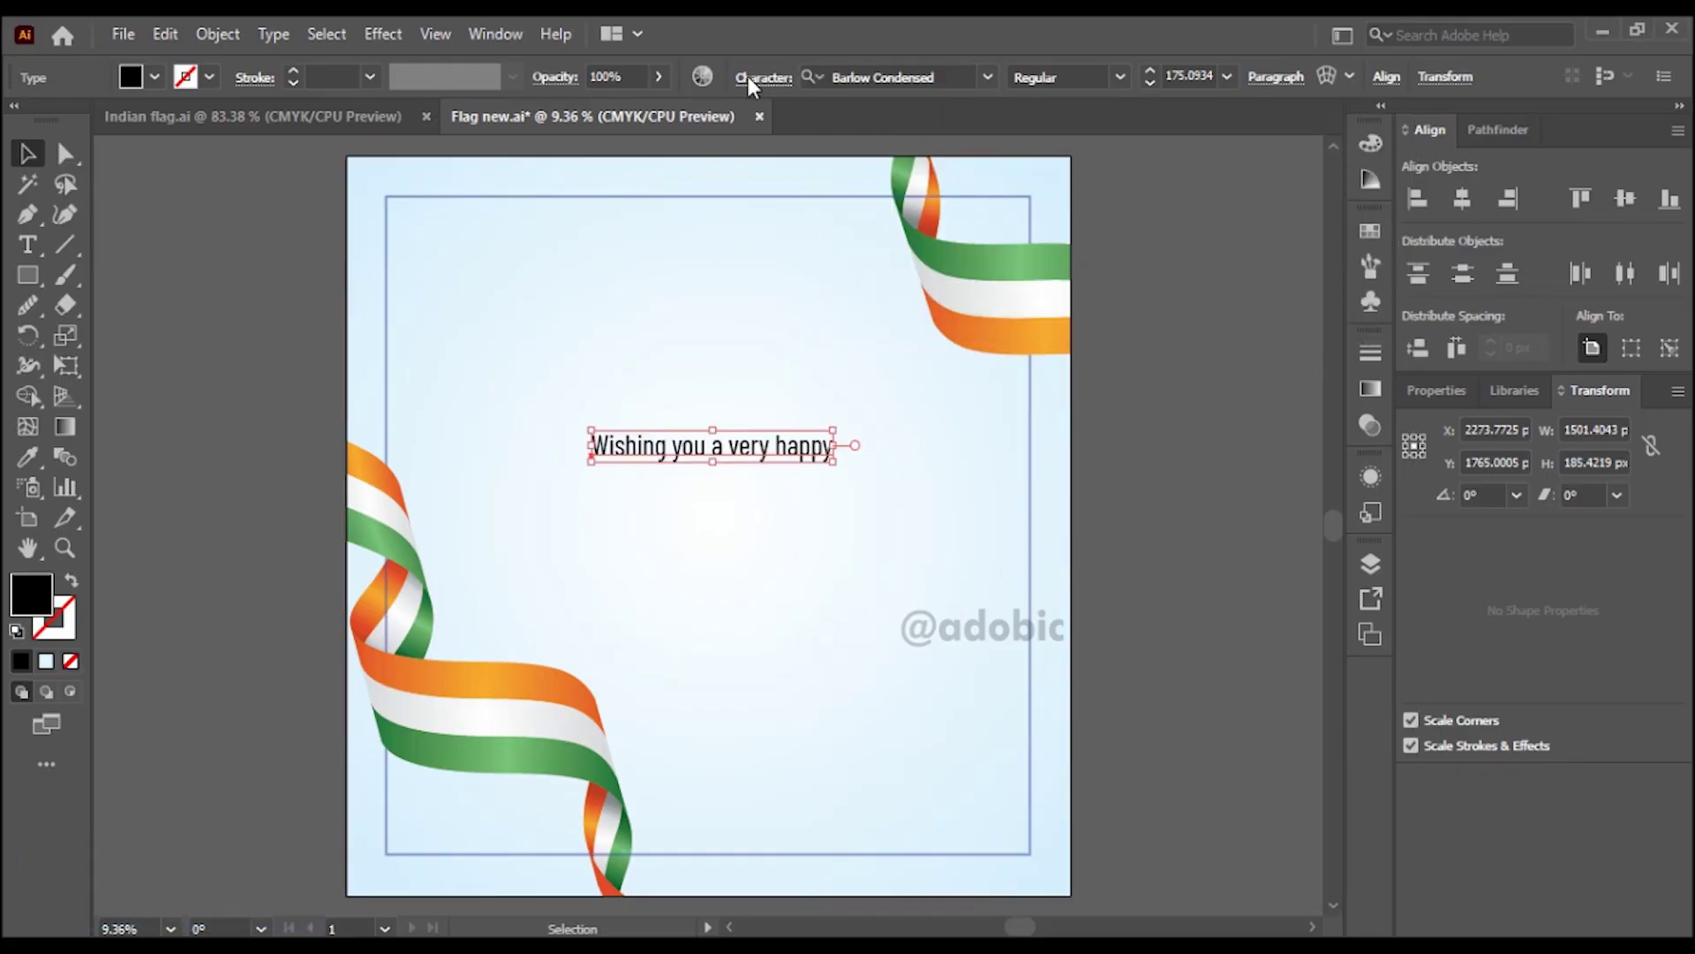
- Set the greeting line to All Caps with centred paragraph alignment
click(748, 77)
click(528, 341)
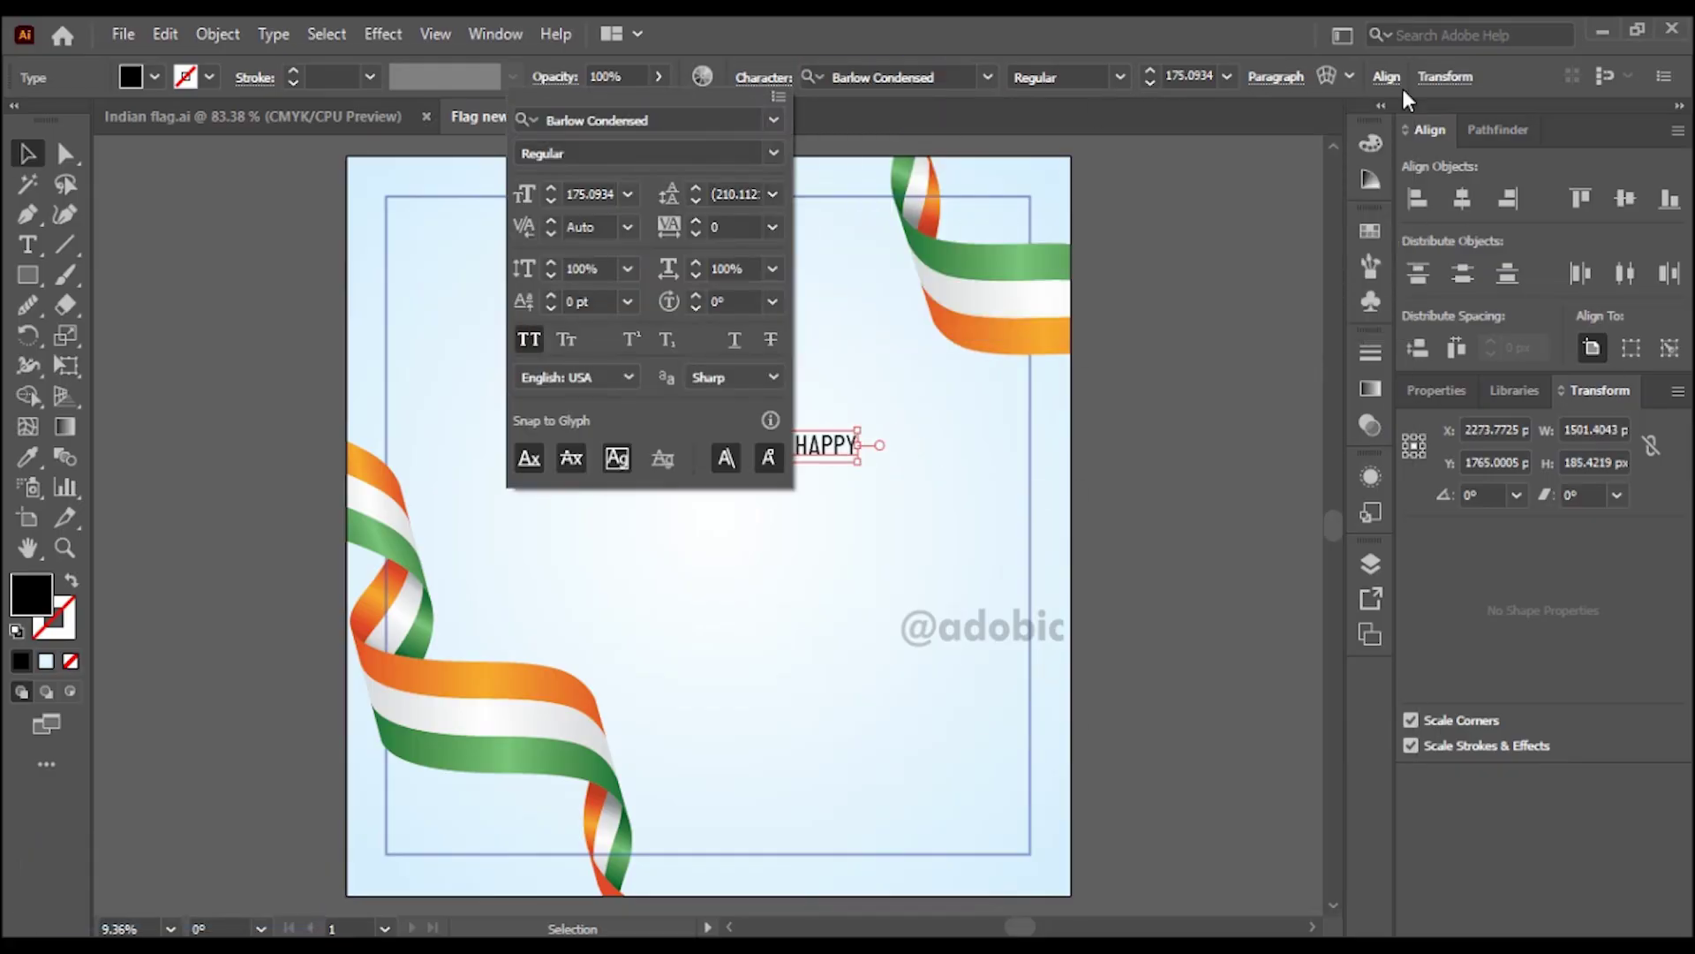
click(1280, 77)
click(1082, 121)
click(1126, 490)
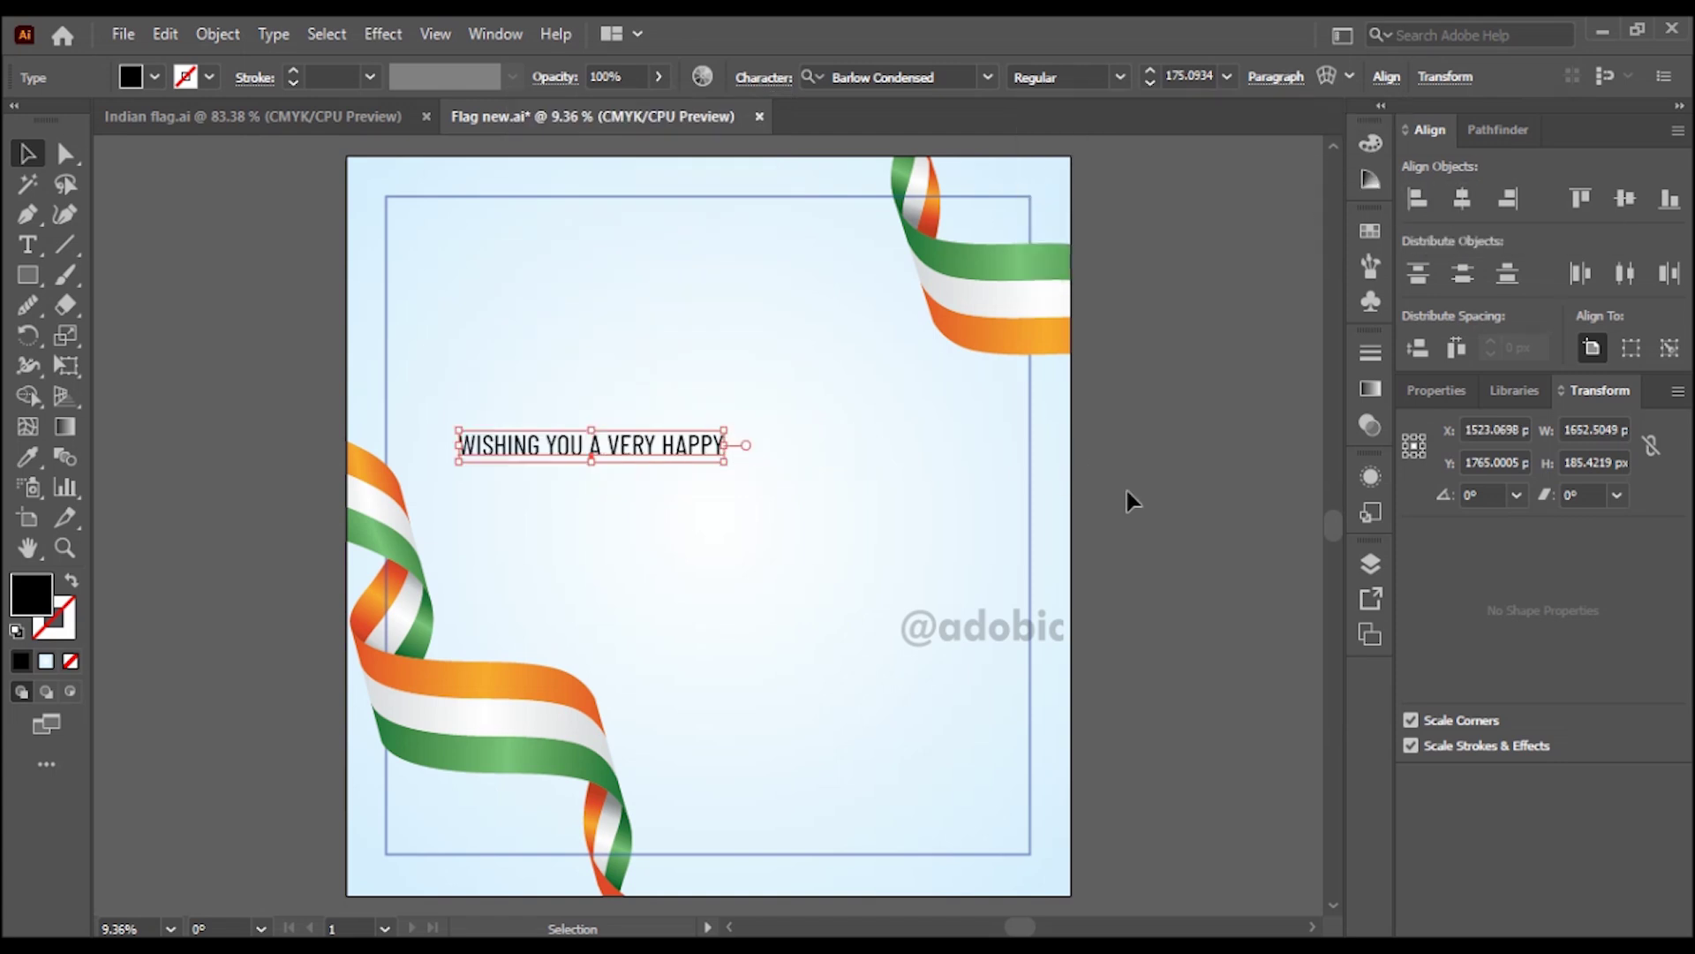
- Widen the greeting line to about 1895 px and centre it horizontally on the artboard
drag(726, 445, 764, 445)
click(1463, 199)
click(1072, 413)
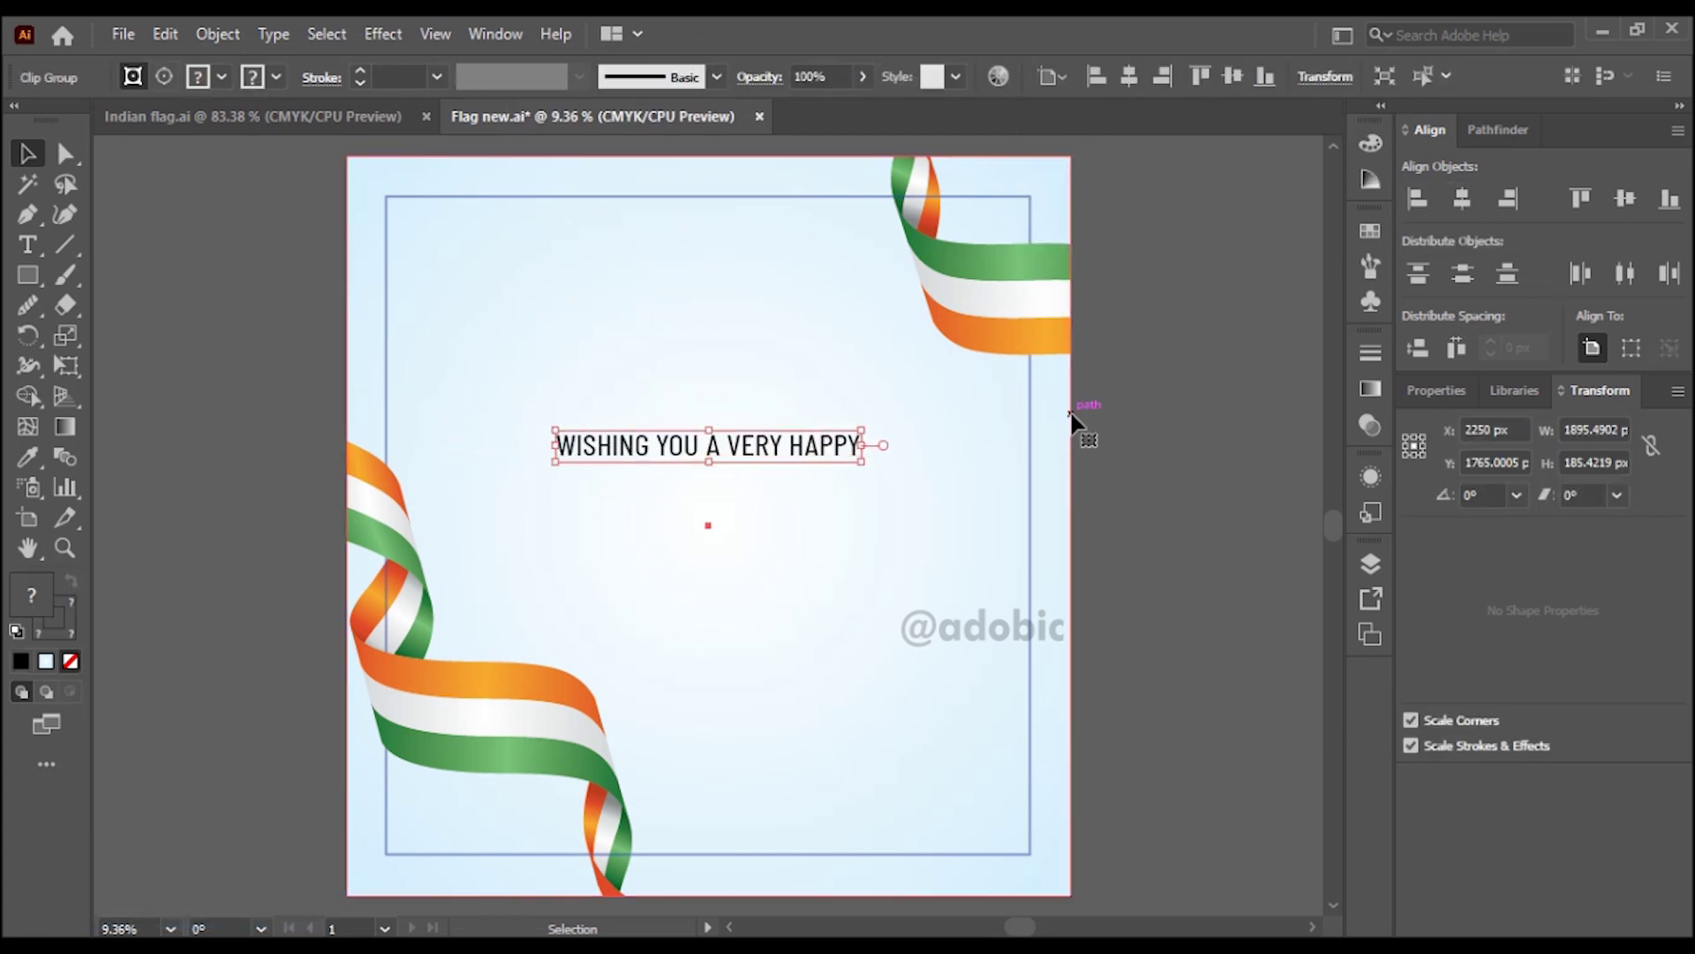
- Scale the greeting line down to about 140.5 pt and place a copy of it directly below
key(ctrl+space)
click(726, 467)
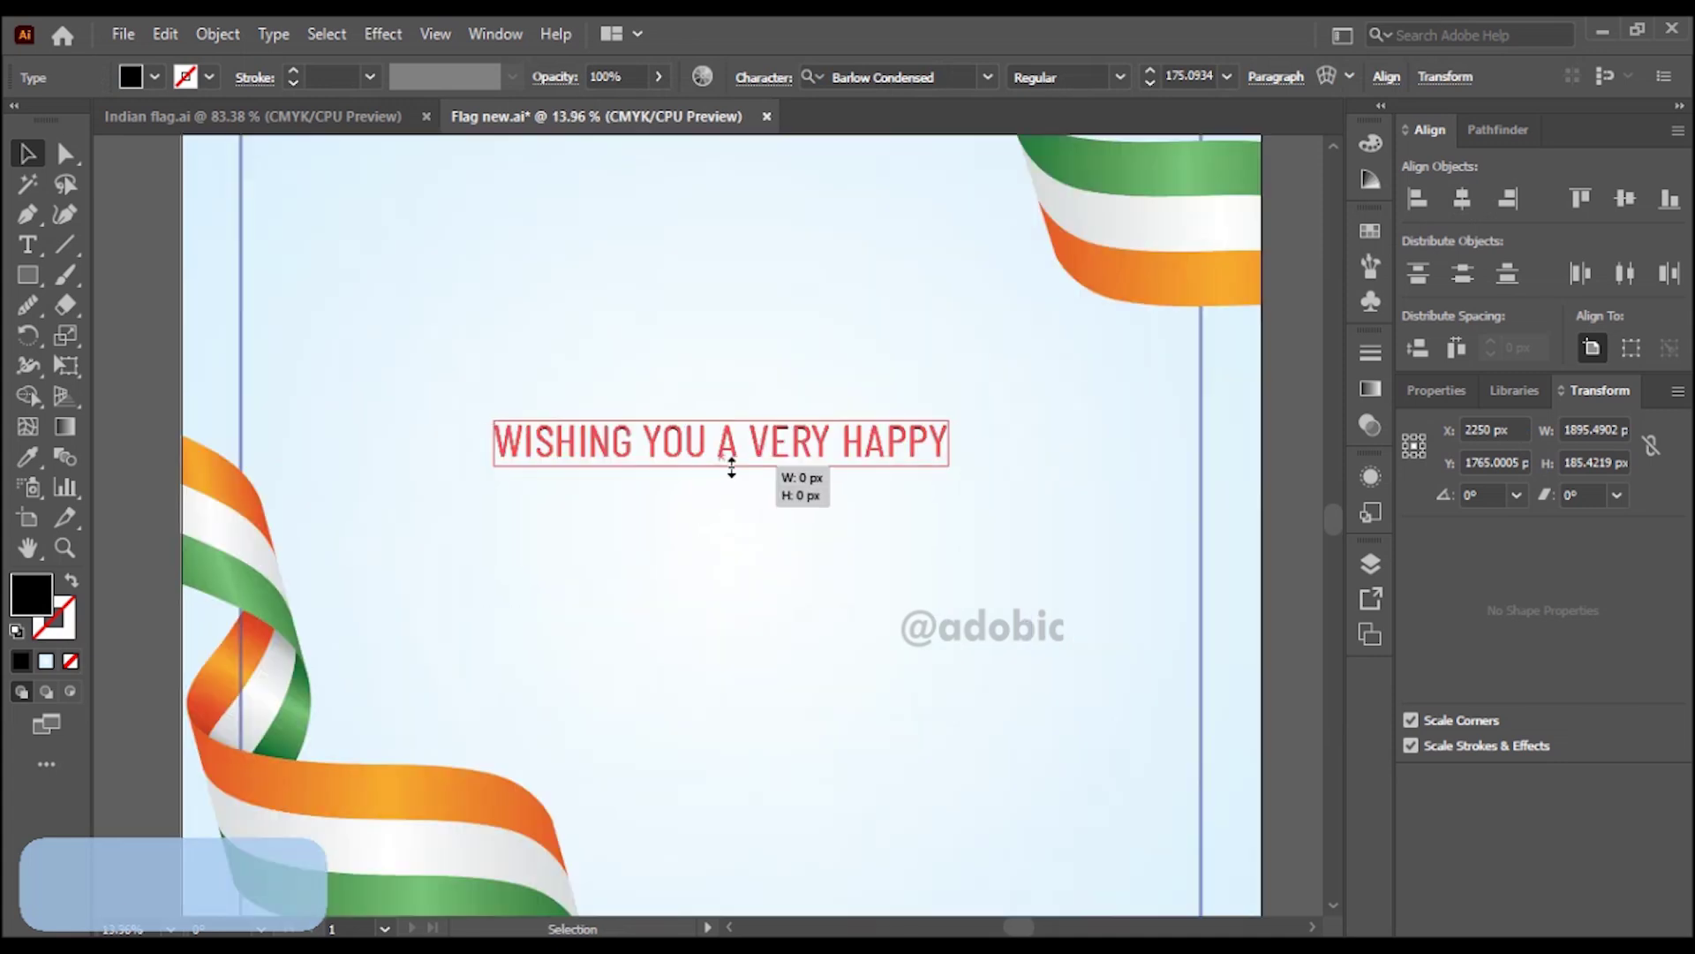
drag(731, 466, 916, 459)
drag(792, 447, 791, 527)
- Replace the lower line's text with "Independence Day" copied from Notepad
key(alt+Tab)
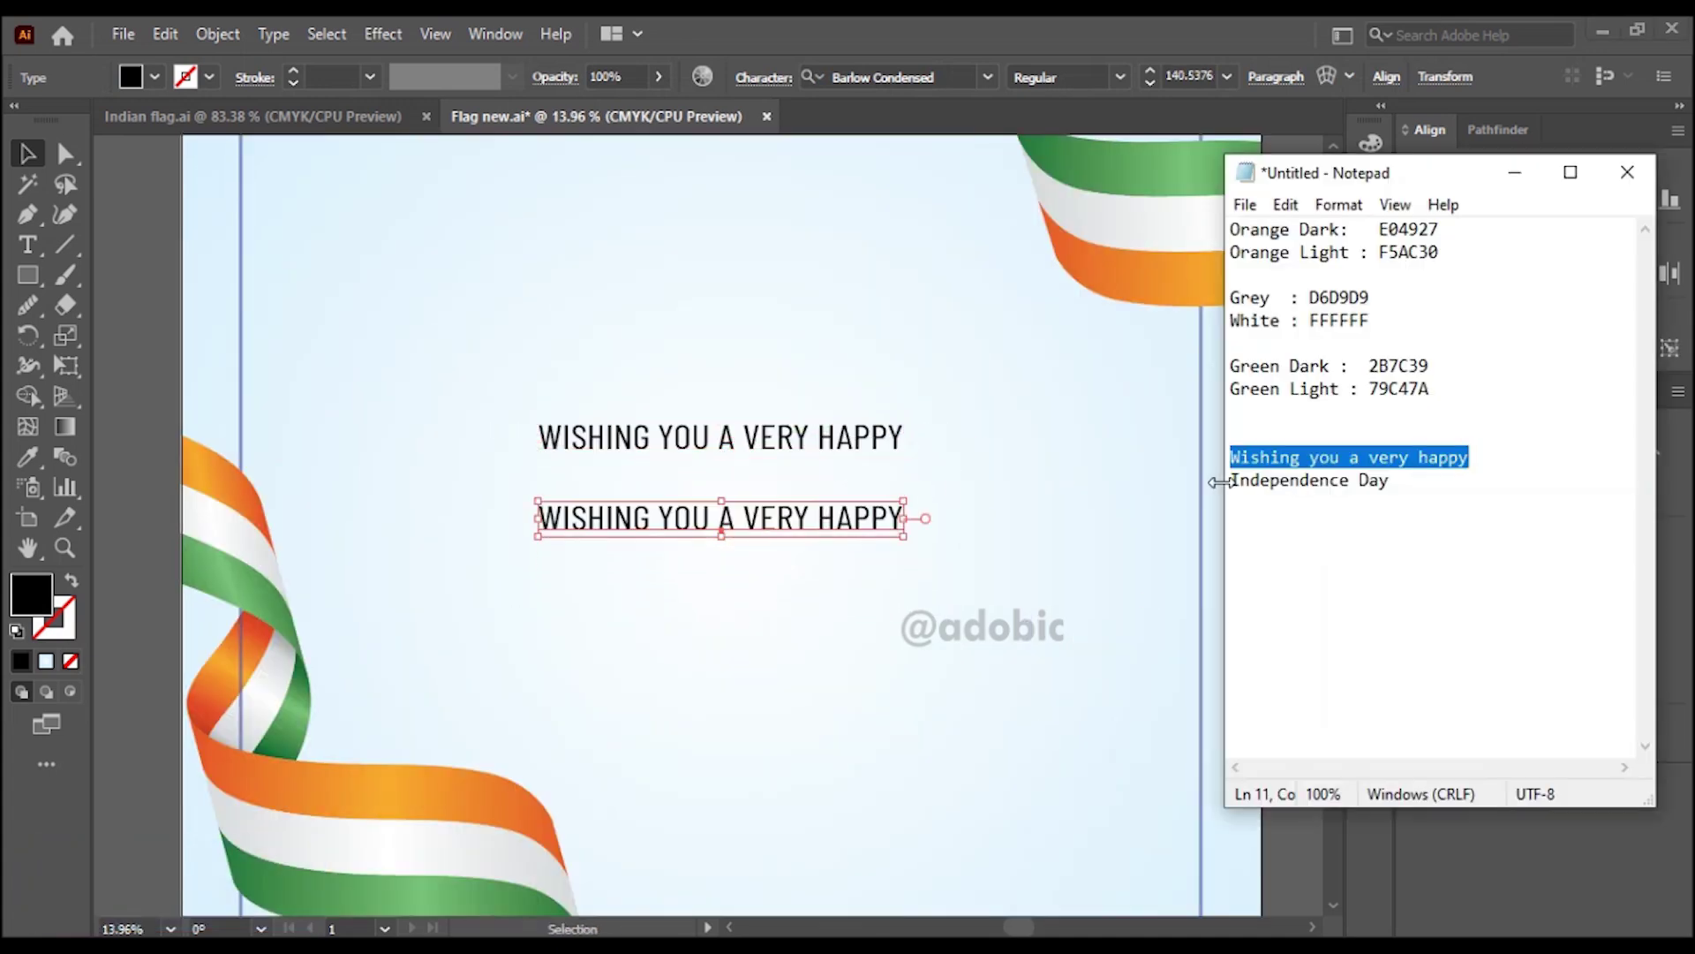
drag(1230, 481, 1394, 483)
right_click(1368, 483)
click(1428, 568)
double_click(839, 522)
key(ctrl+a)
text(INDEPENDENCE DAY)
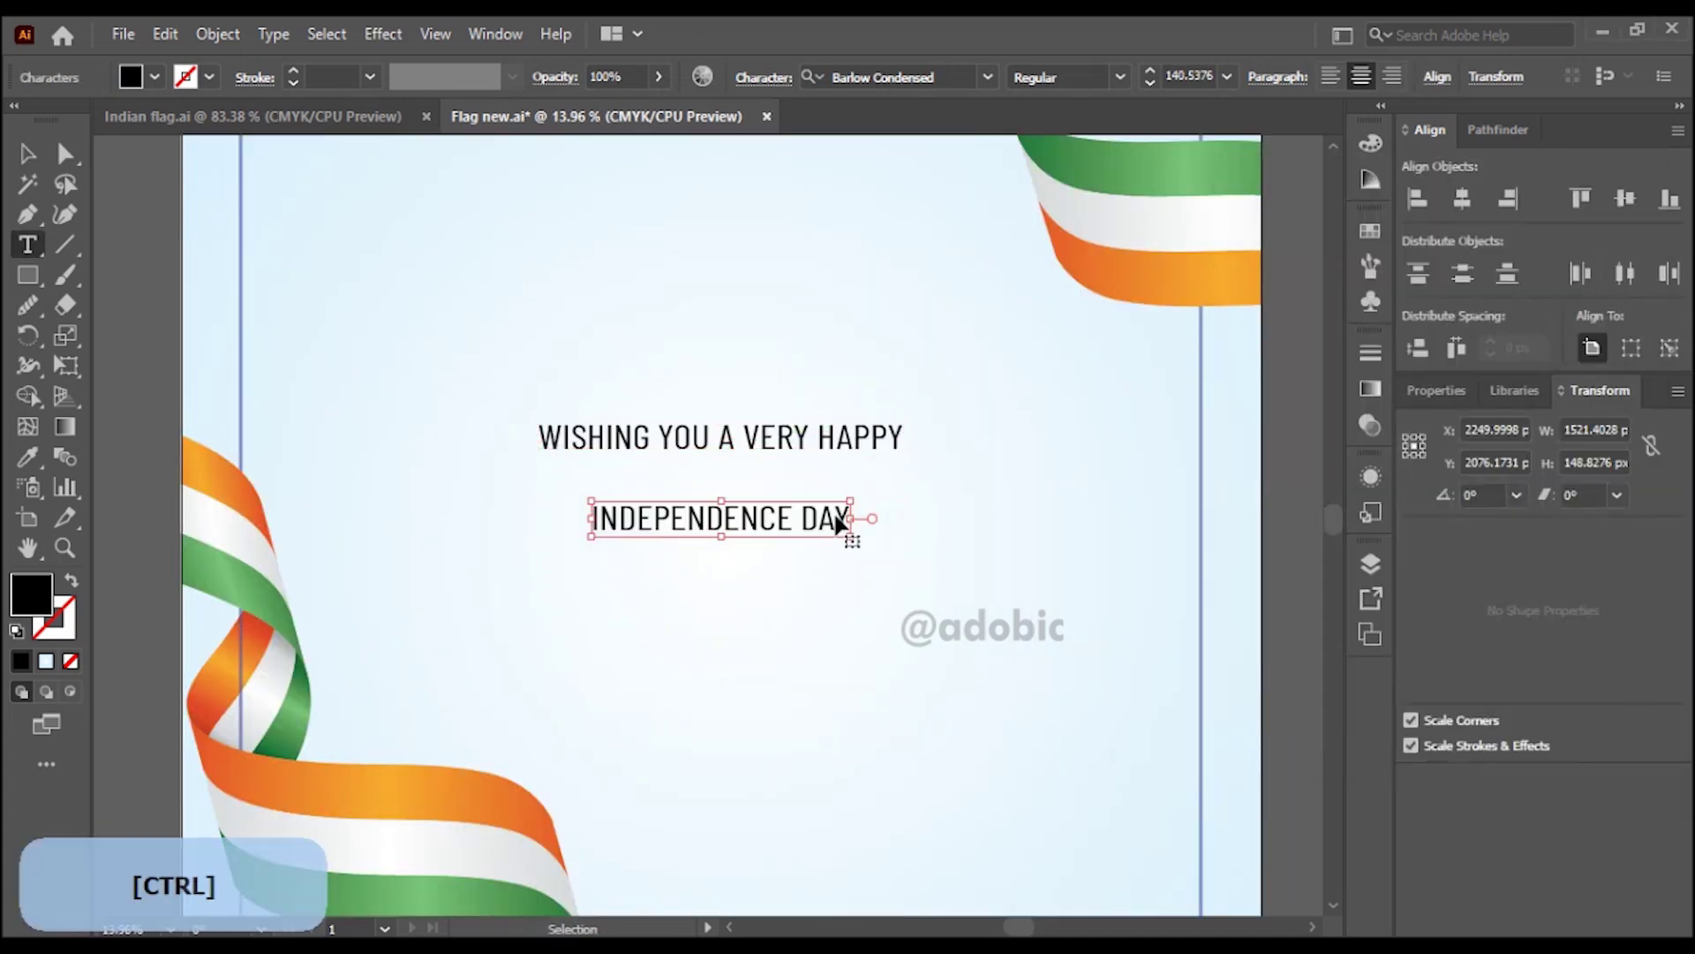
- Enlarge the INDEPENDENCE DAY line to about 278 pt and centre it horizontally, close beneath the greeting line
click(28, 152)
drag(851, 518, 1105, 518)
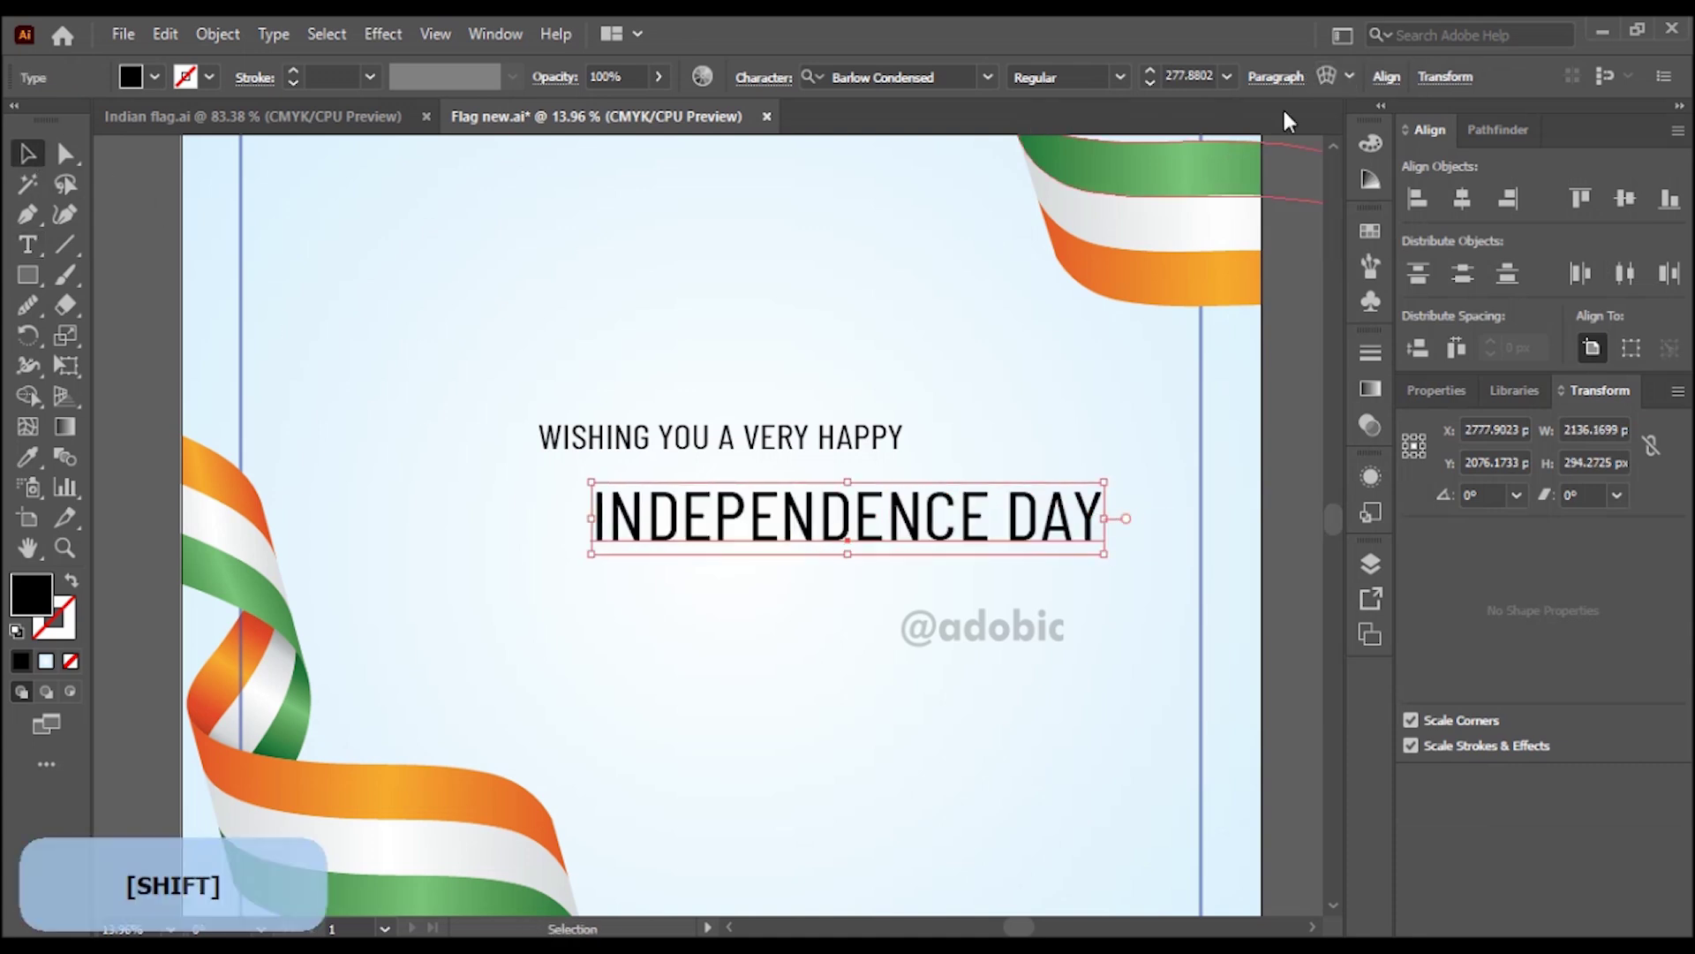
click(1461, 200)
drag(925, 521, 924, 506)
click(915, 593)
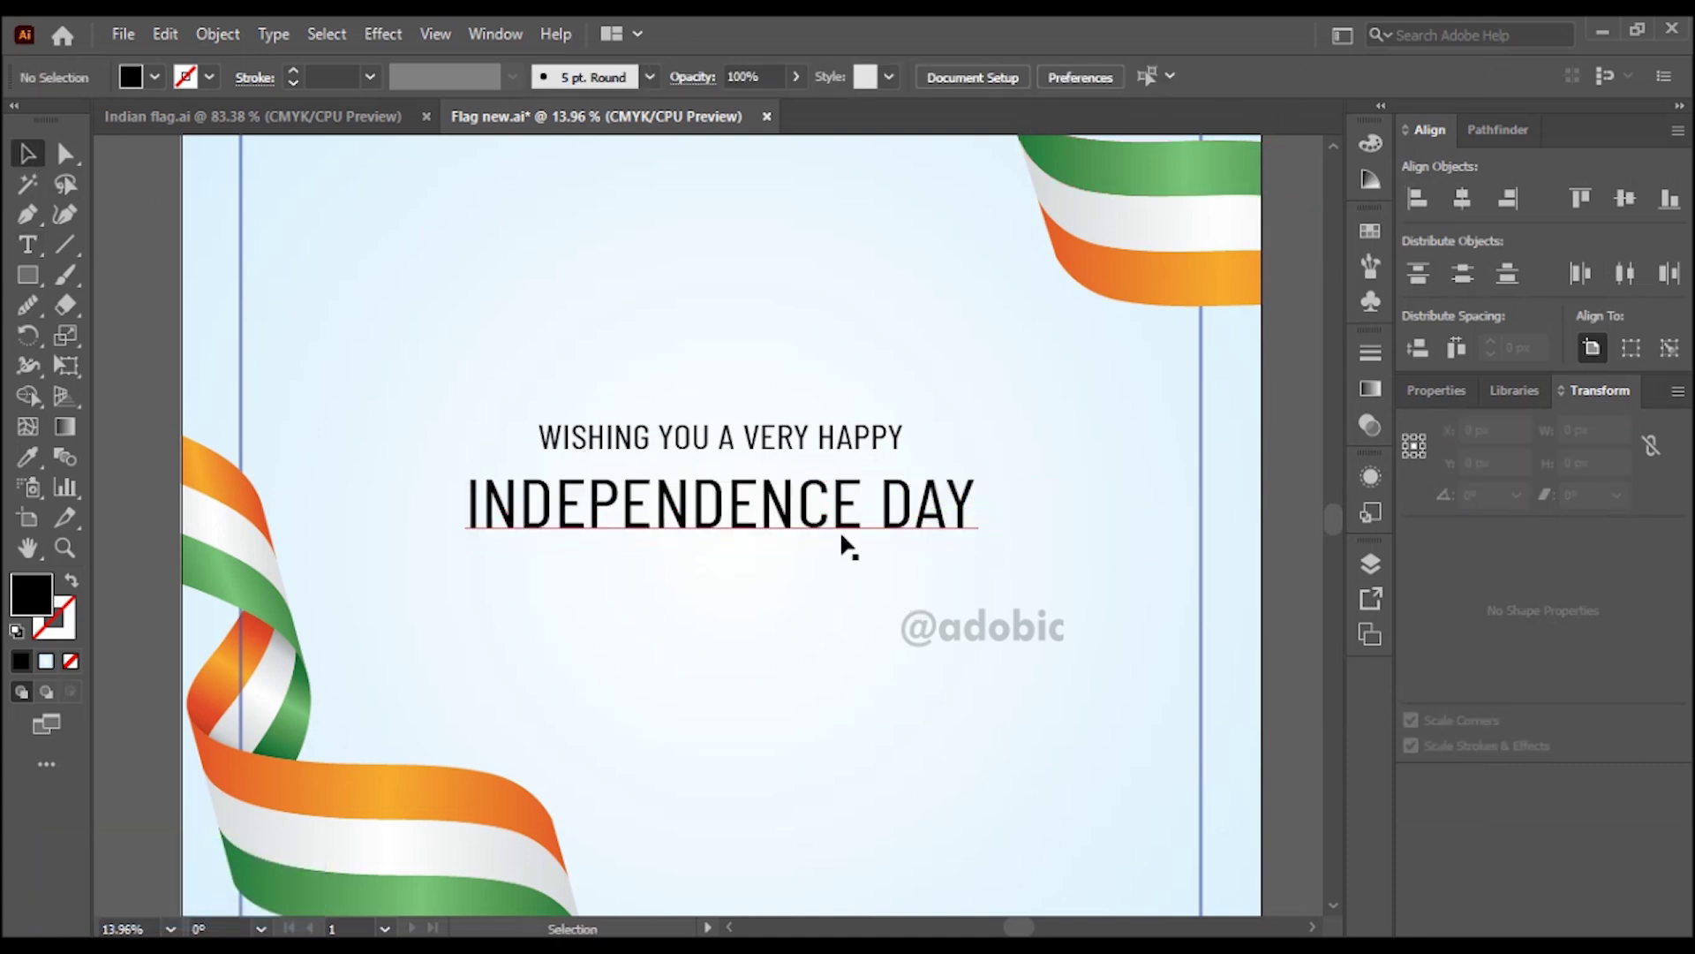
- Fill the word INDEPENDENCE with the dark orange E04927 copied from Notepad
double_click(697, 523)
drag(862, 511, 442, 500)
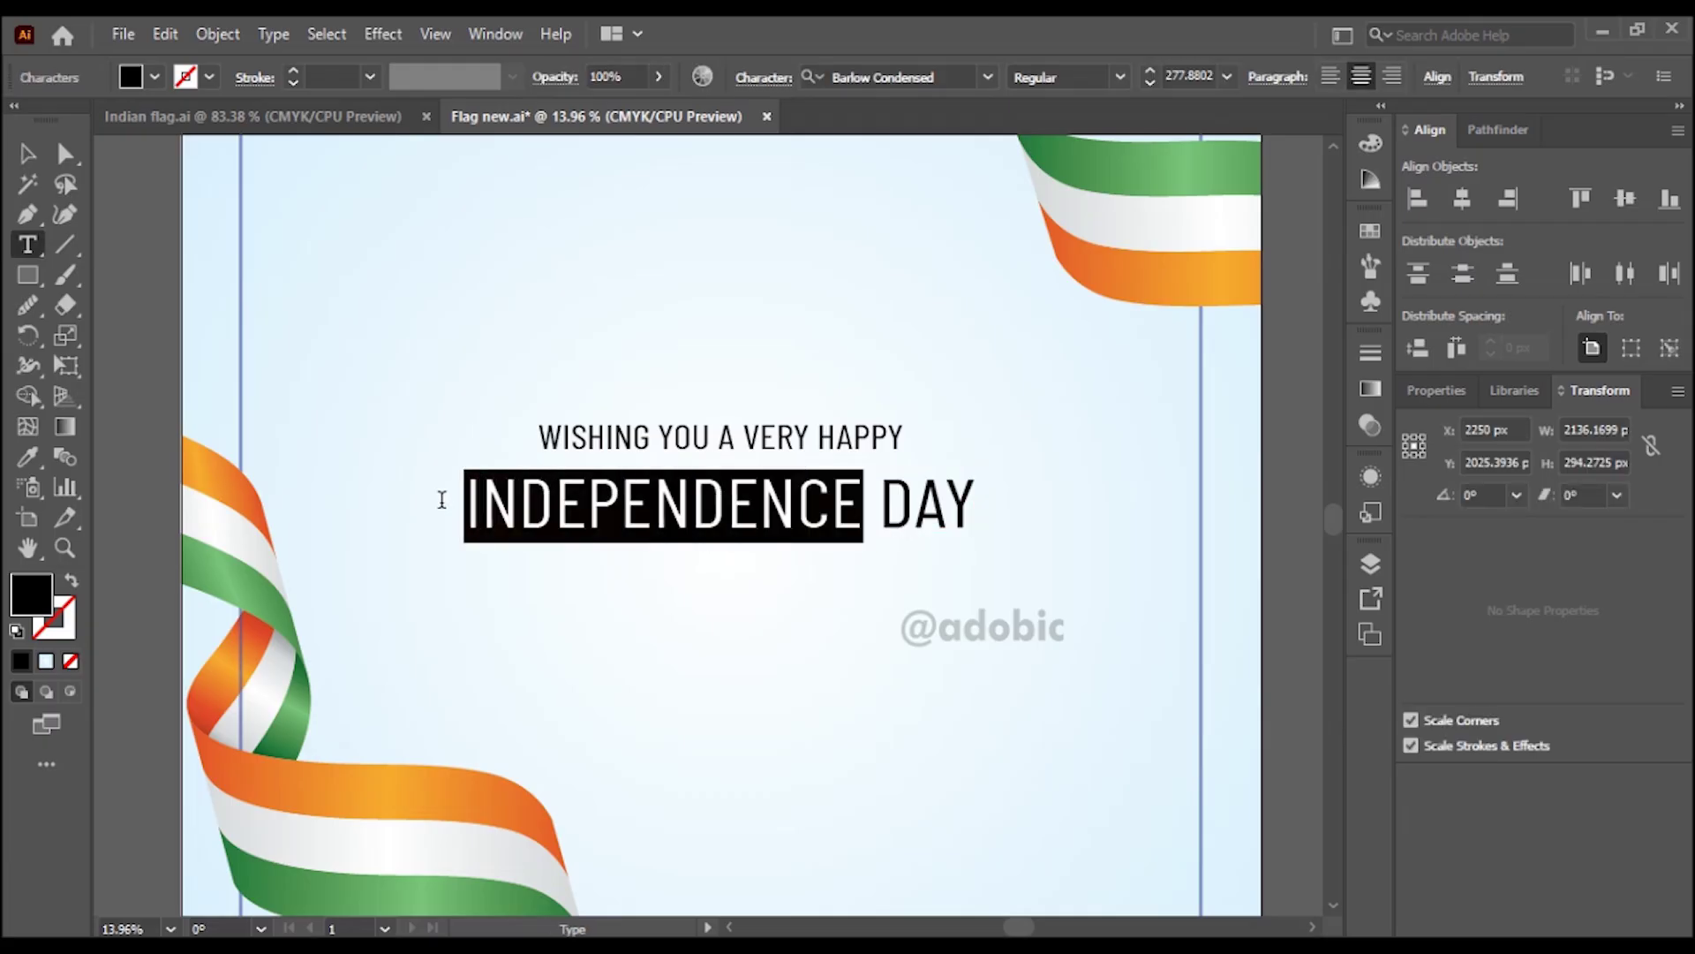
double_click(45, 603)
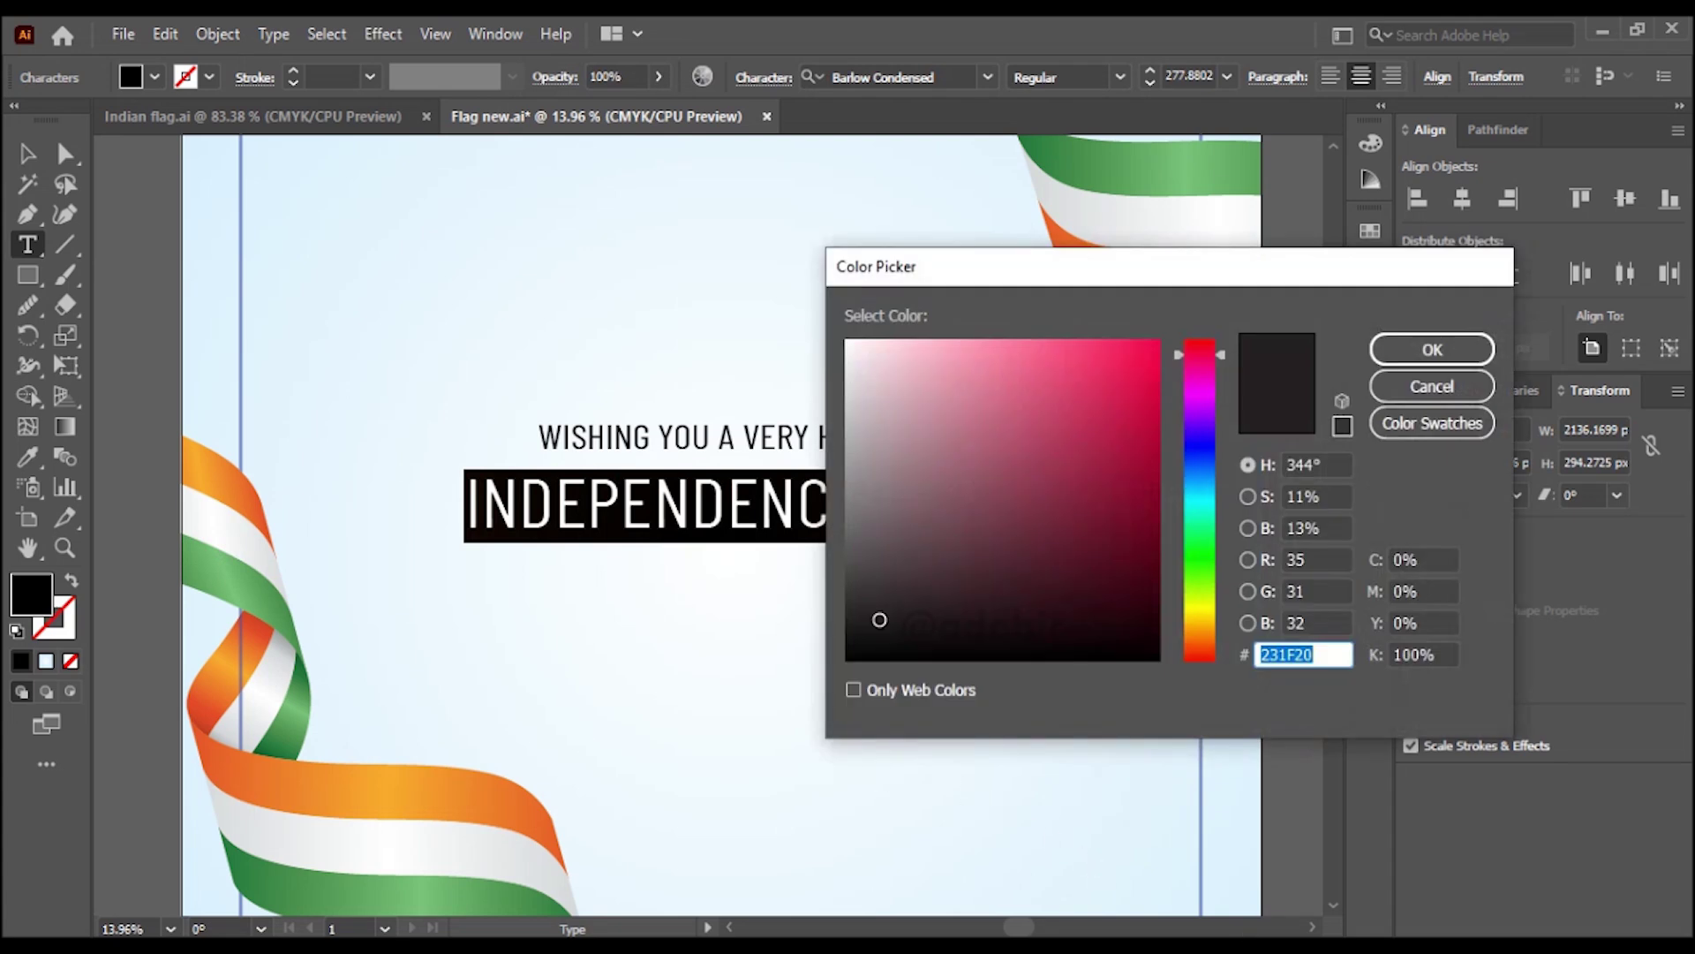
mouse_move(1239, 936)
click(1239, 852)
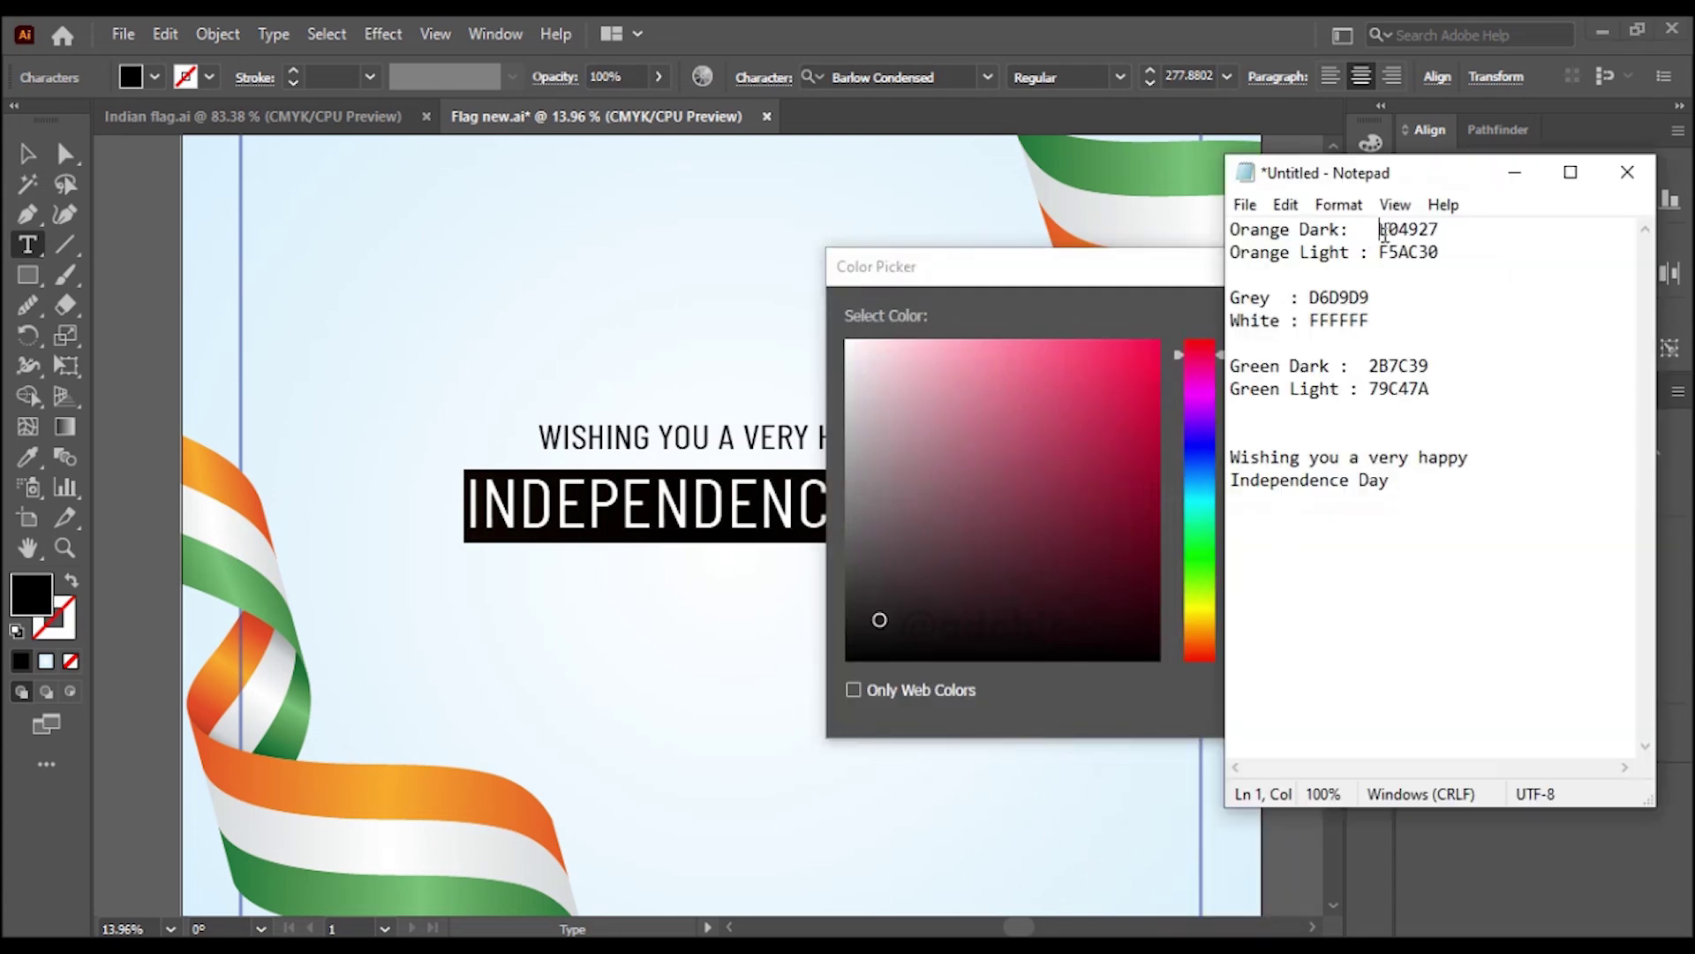
right_click(1440, 231)
click(1422, 318)
click(1113, 526)
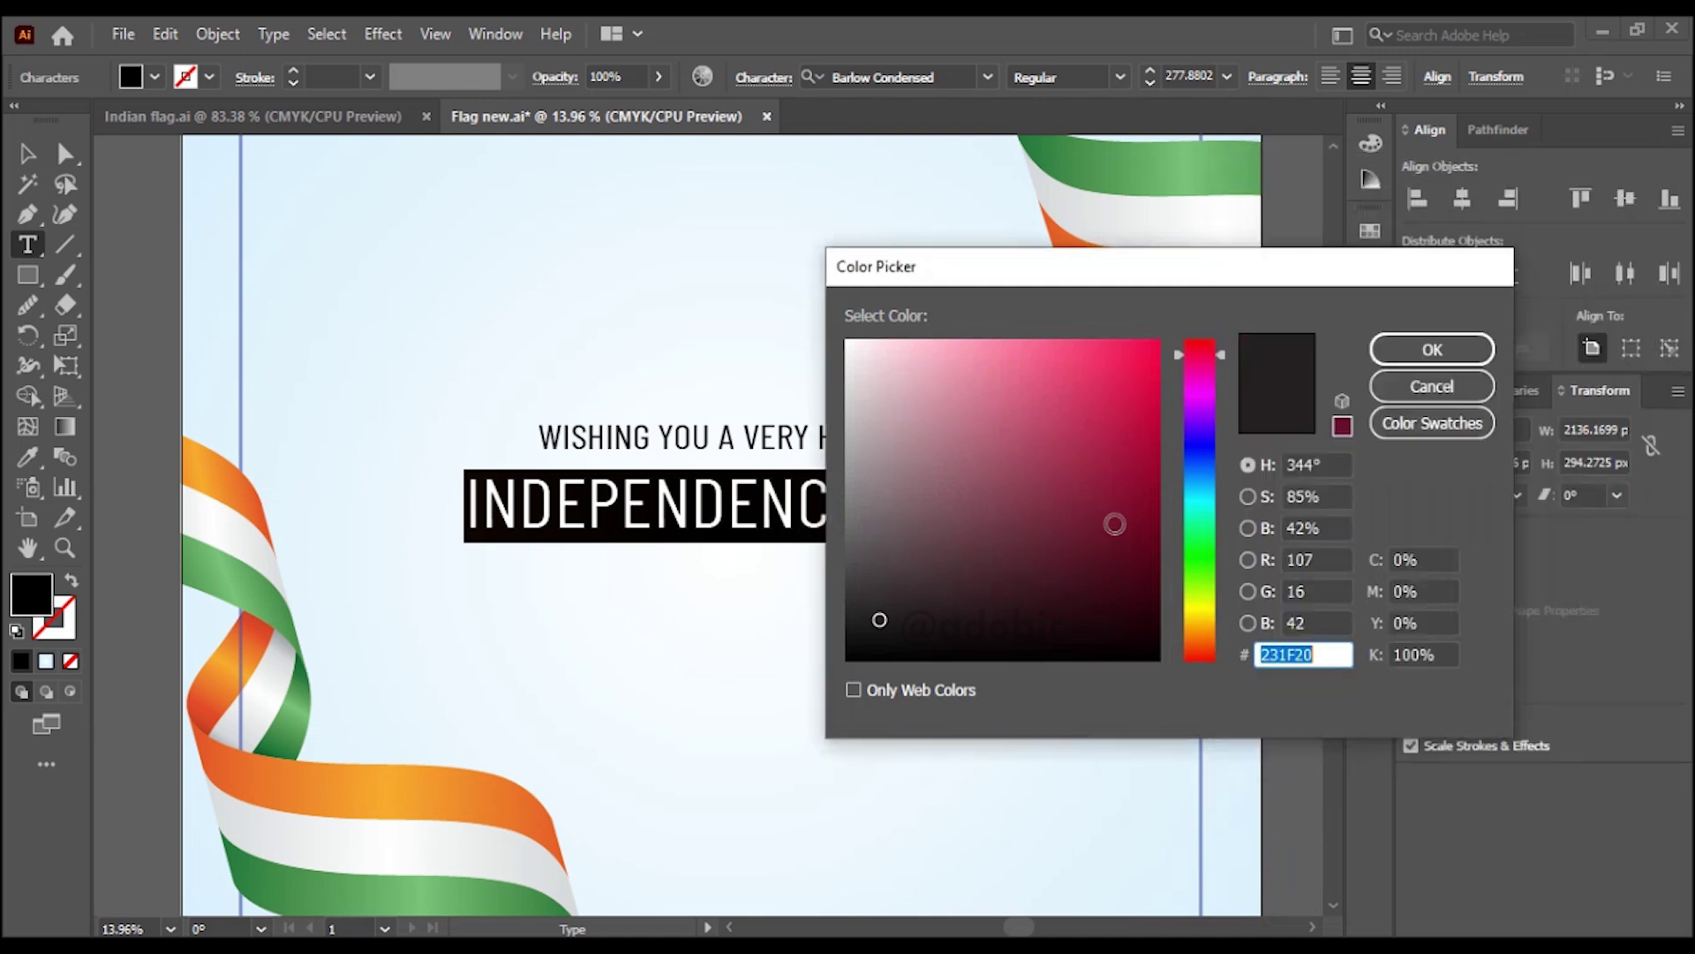
click(1293, 656)
key(ctrl+a)
key(Tab)
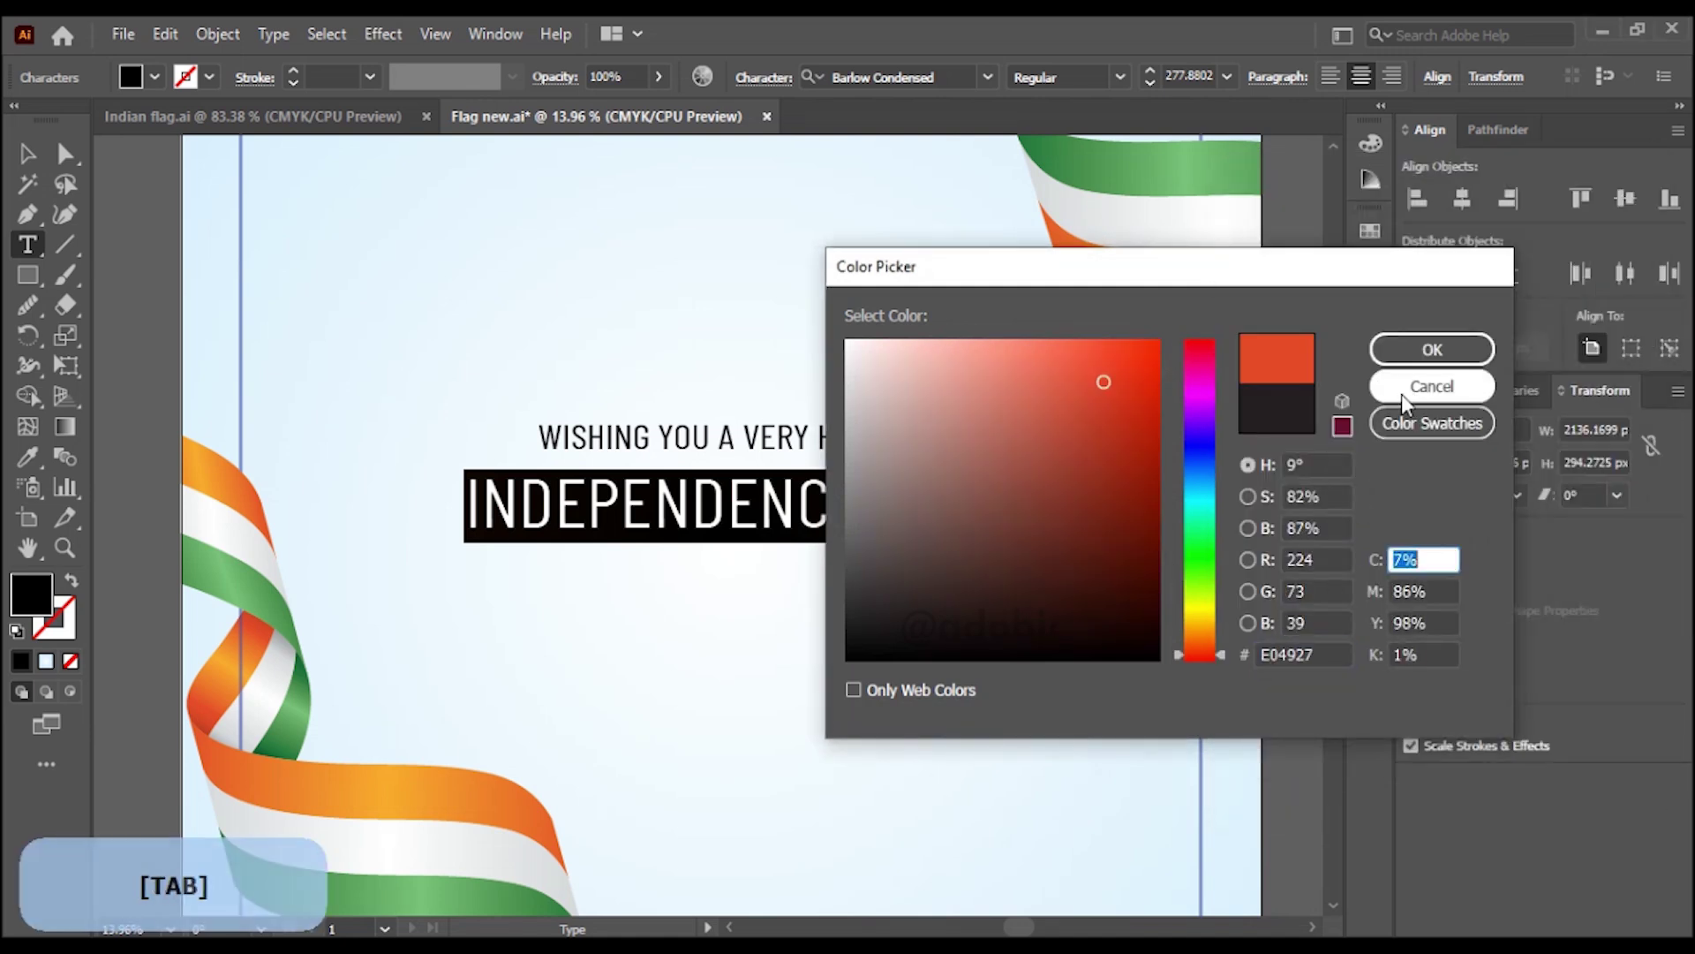
click(1432, 349)
- Fill the word DAY with the dark green 2B7C39 copied from Notepad and finish editing the text
click(905, 489)
shift+click(872, 499)
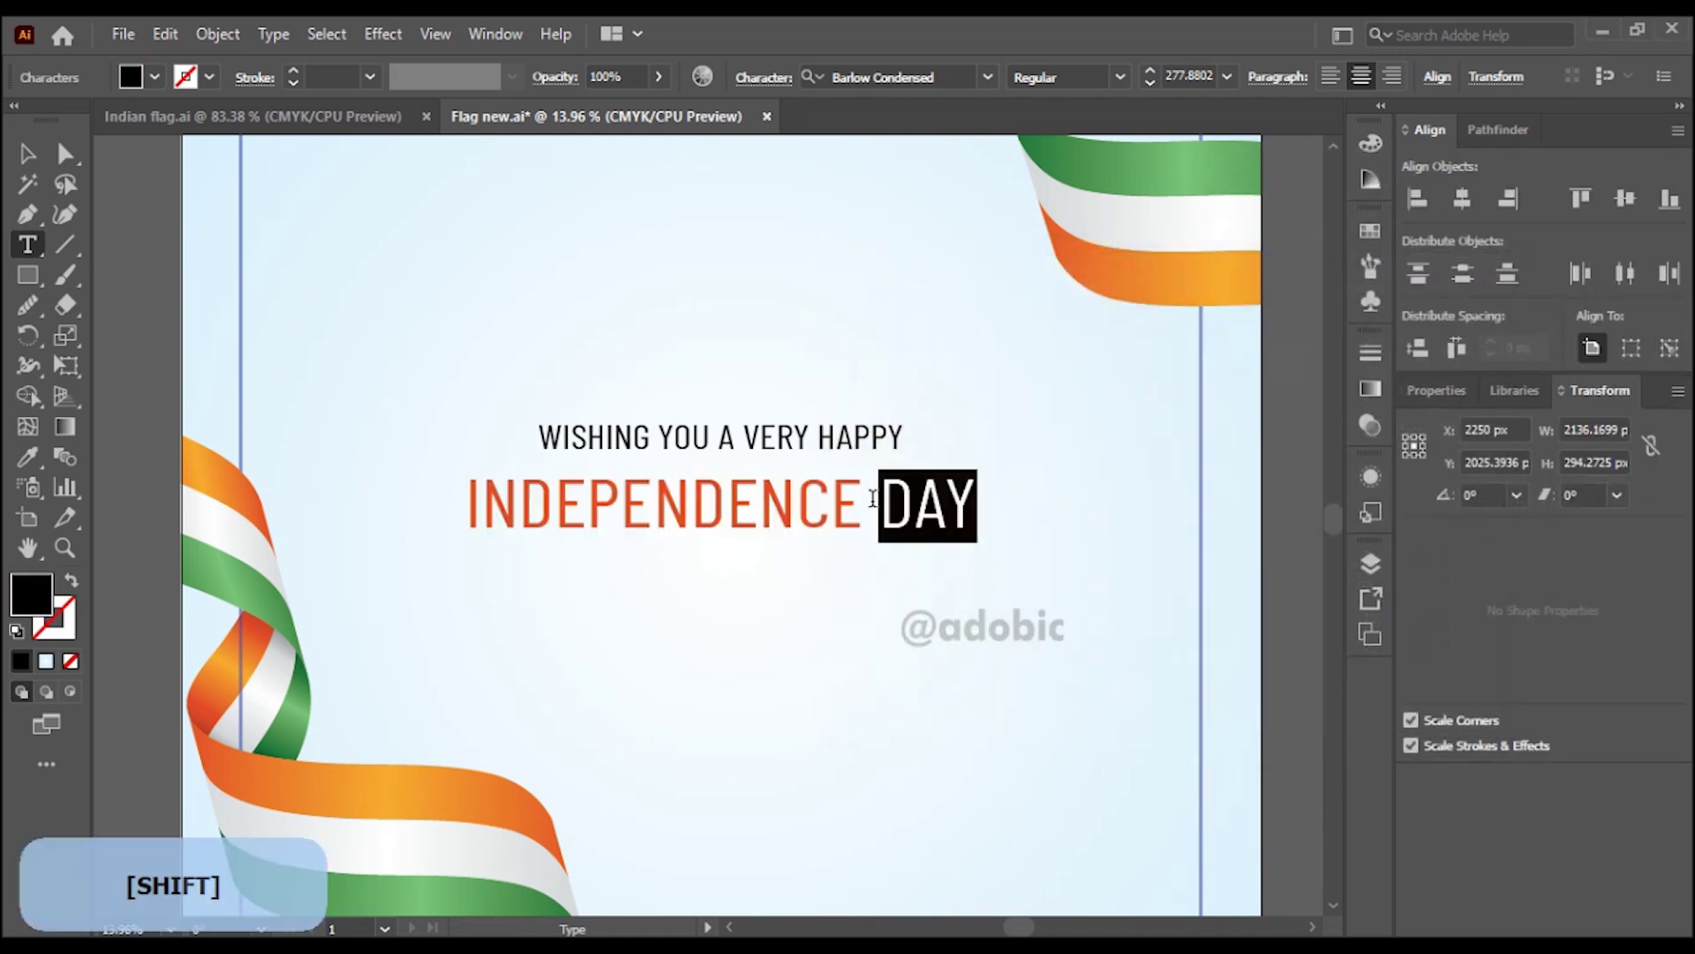
click(1307, 943)
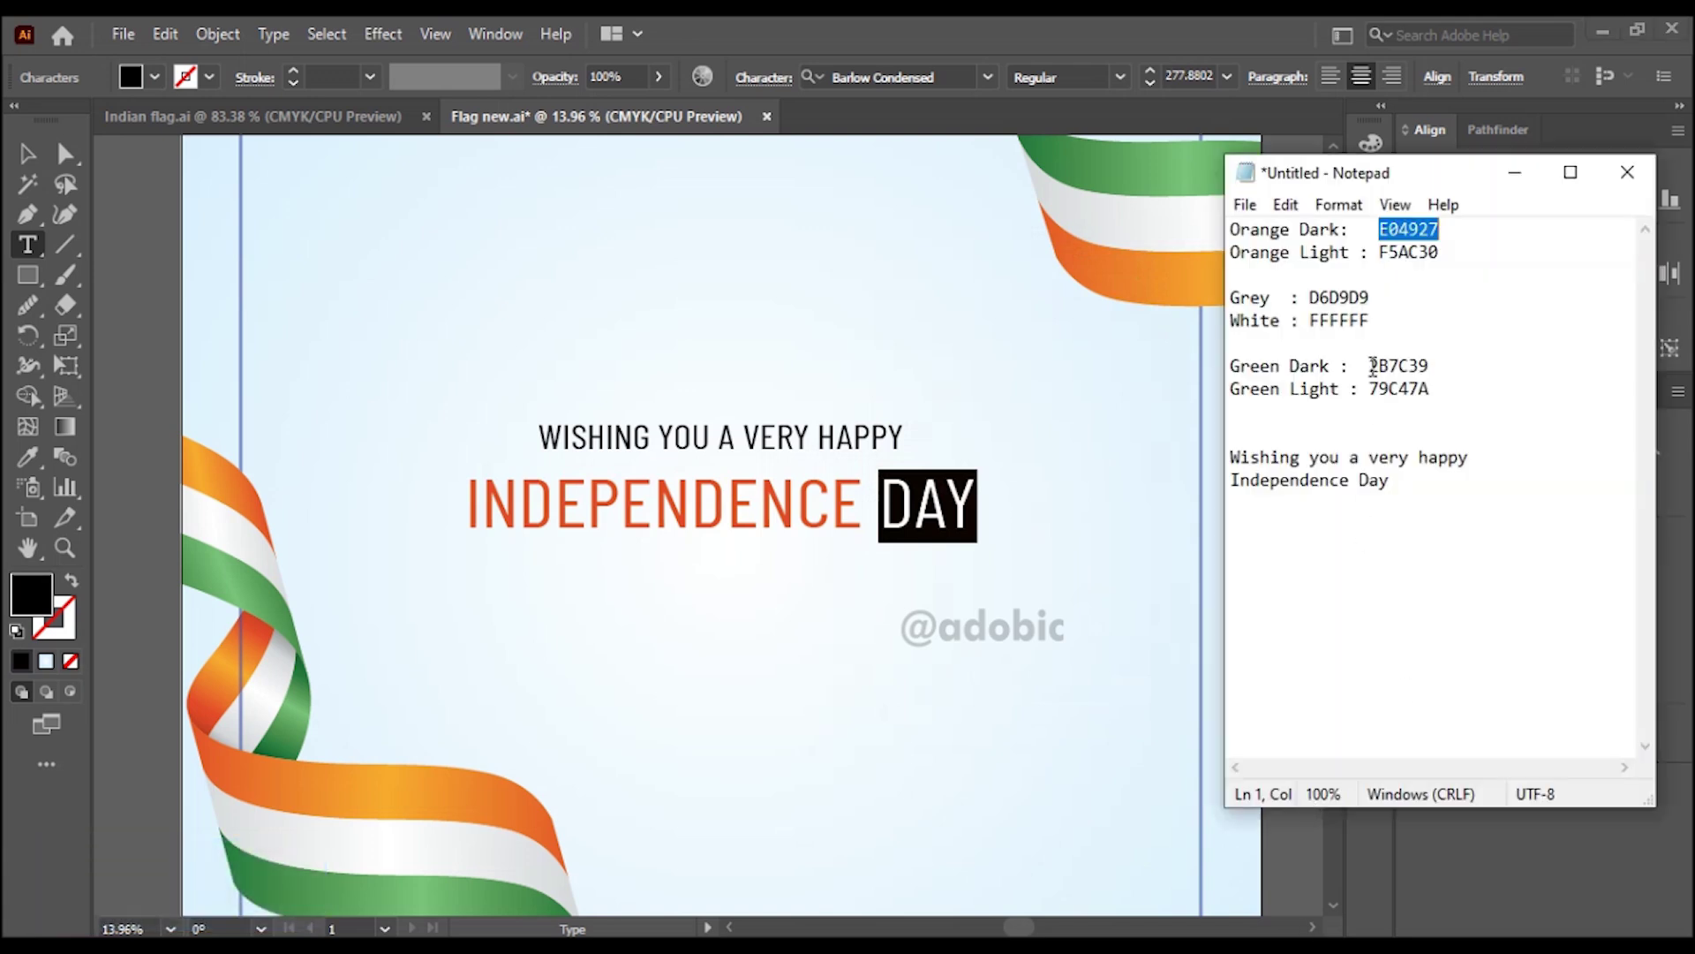
key(ctrl+c)
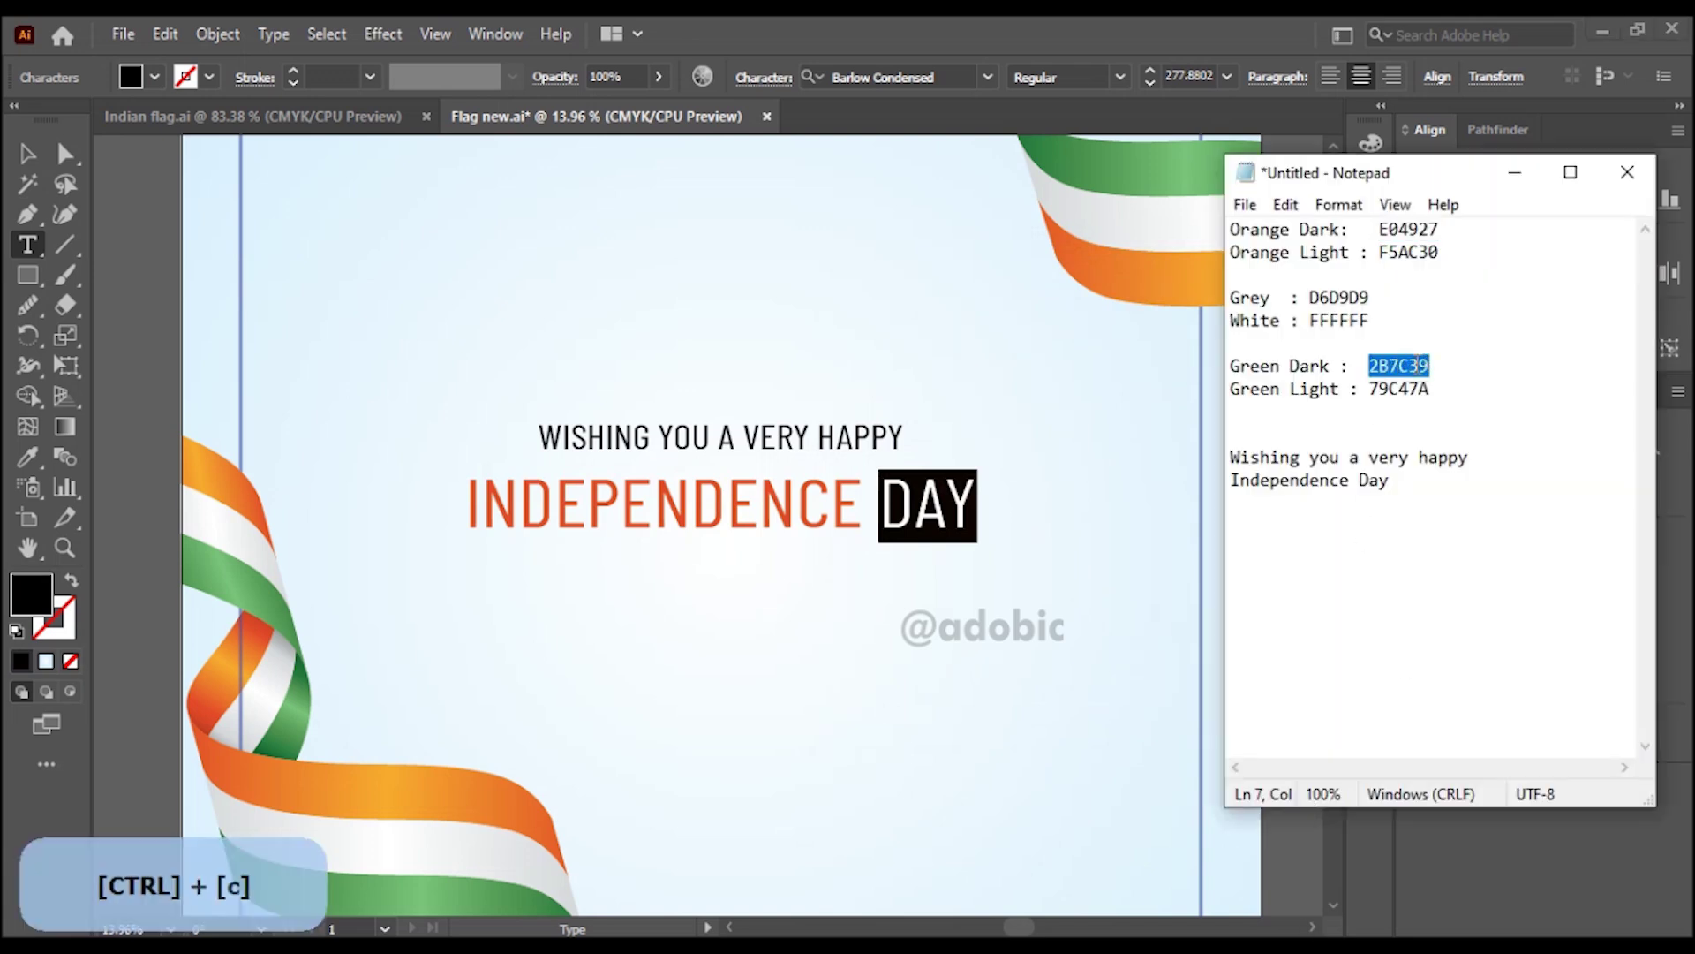
click(855, 568)
double_click(31, 594)
key(ctrl+v)
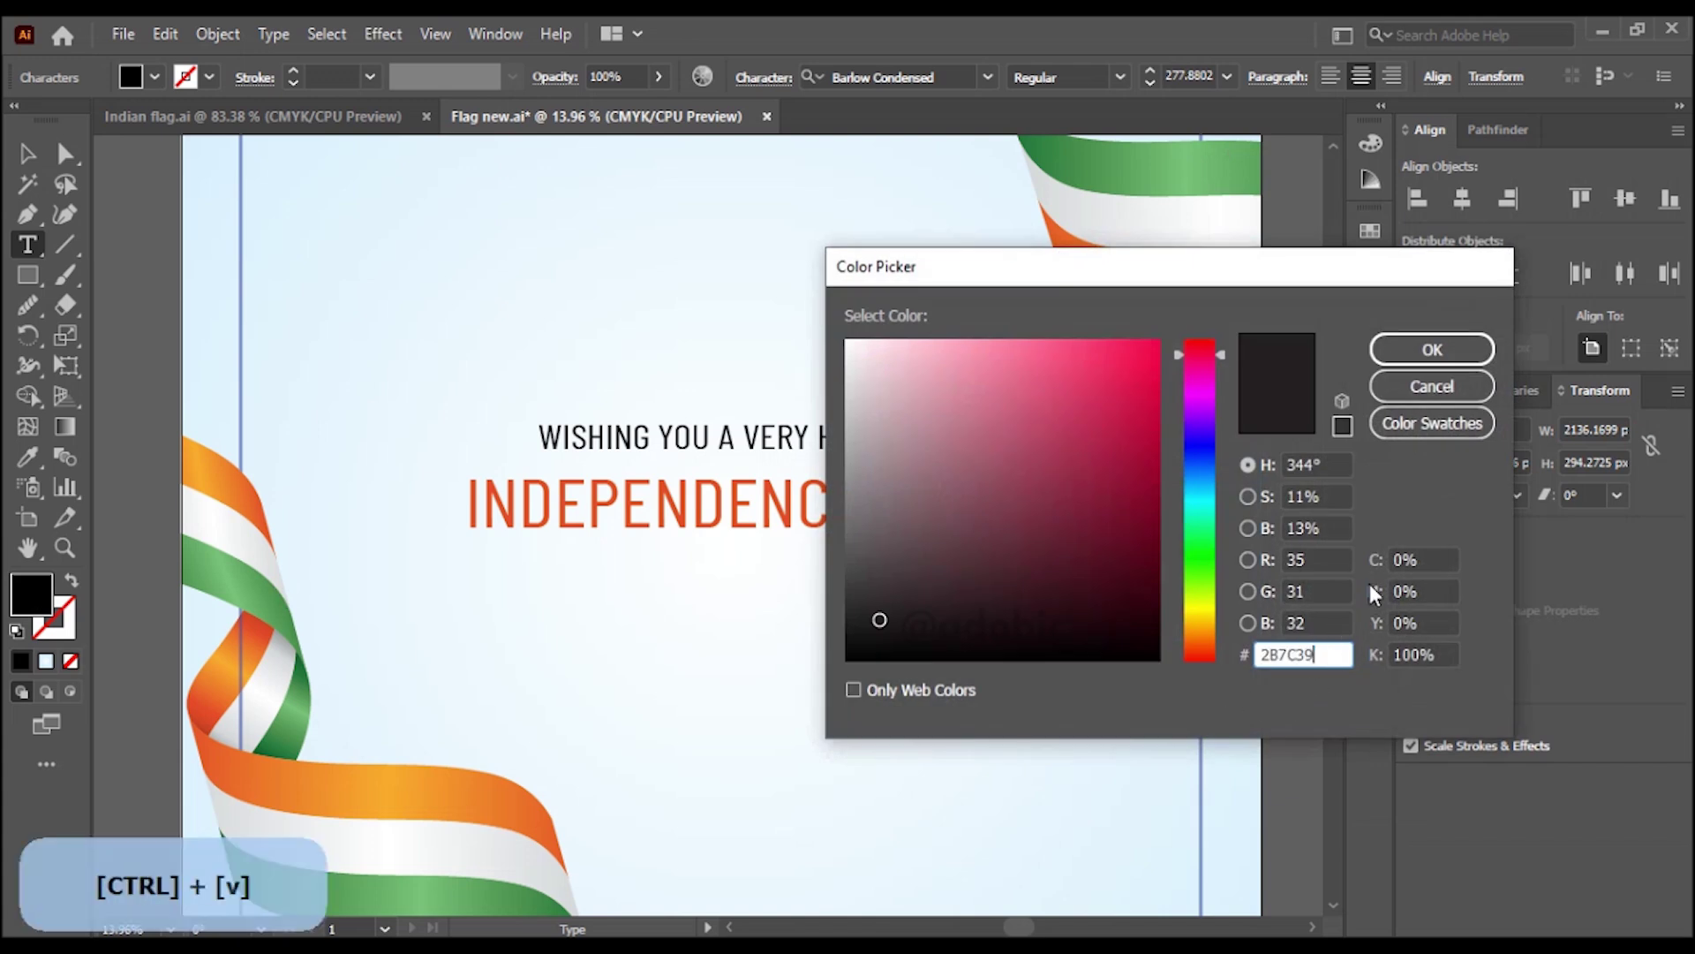
key(Tab)
click(1432, 350)
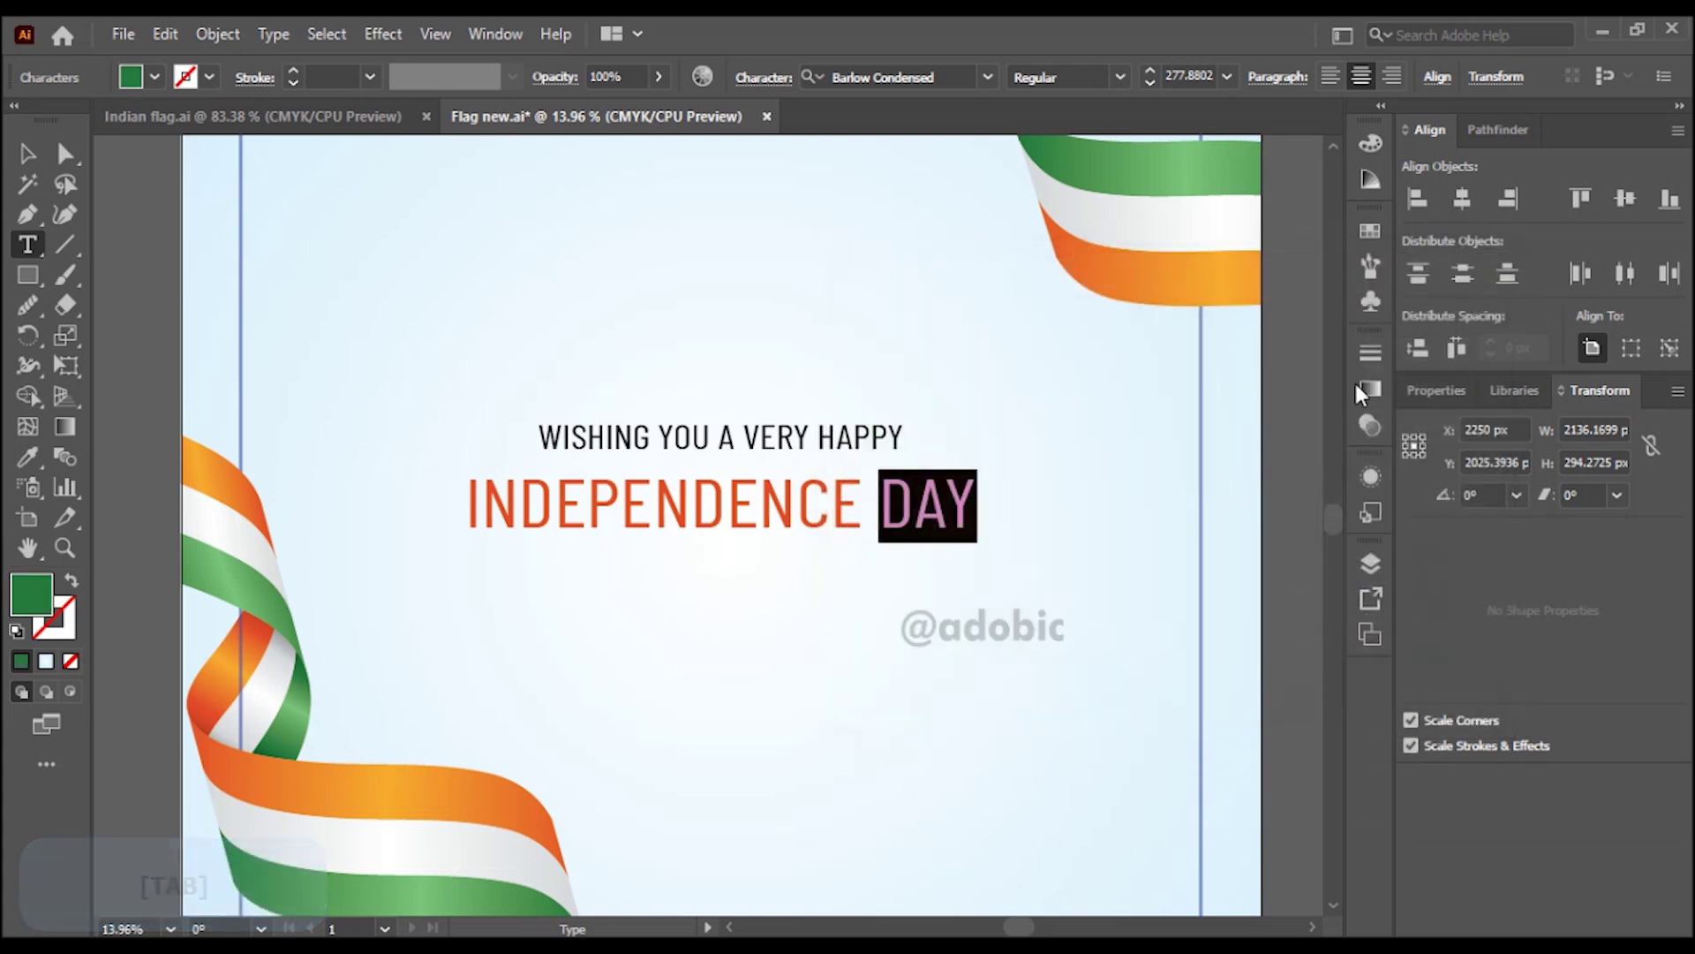
click(40, 158)
click(745, 374)
- Group the two greeting lines and move the group straight down a little towards the artboard's centre
scroll(825, 449, down, 3)
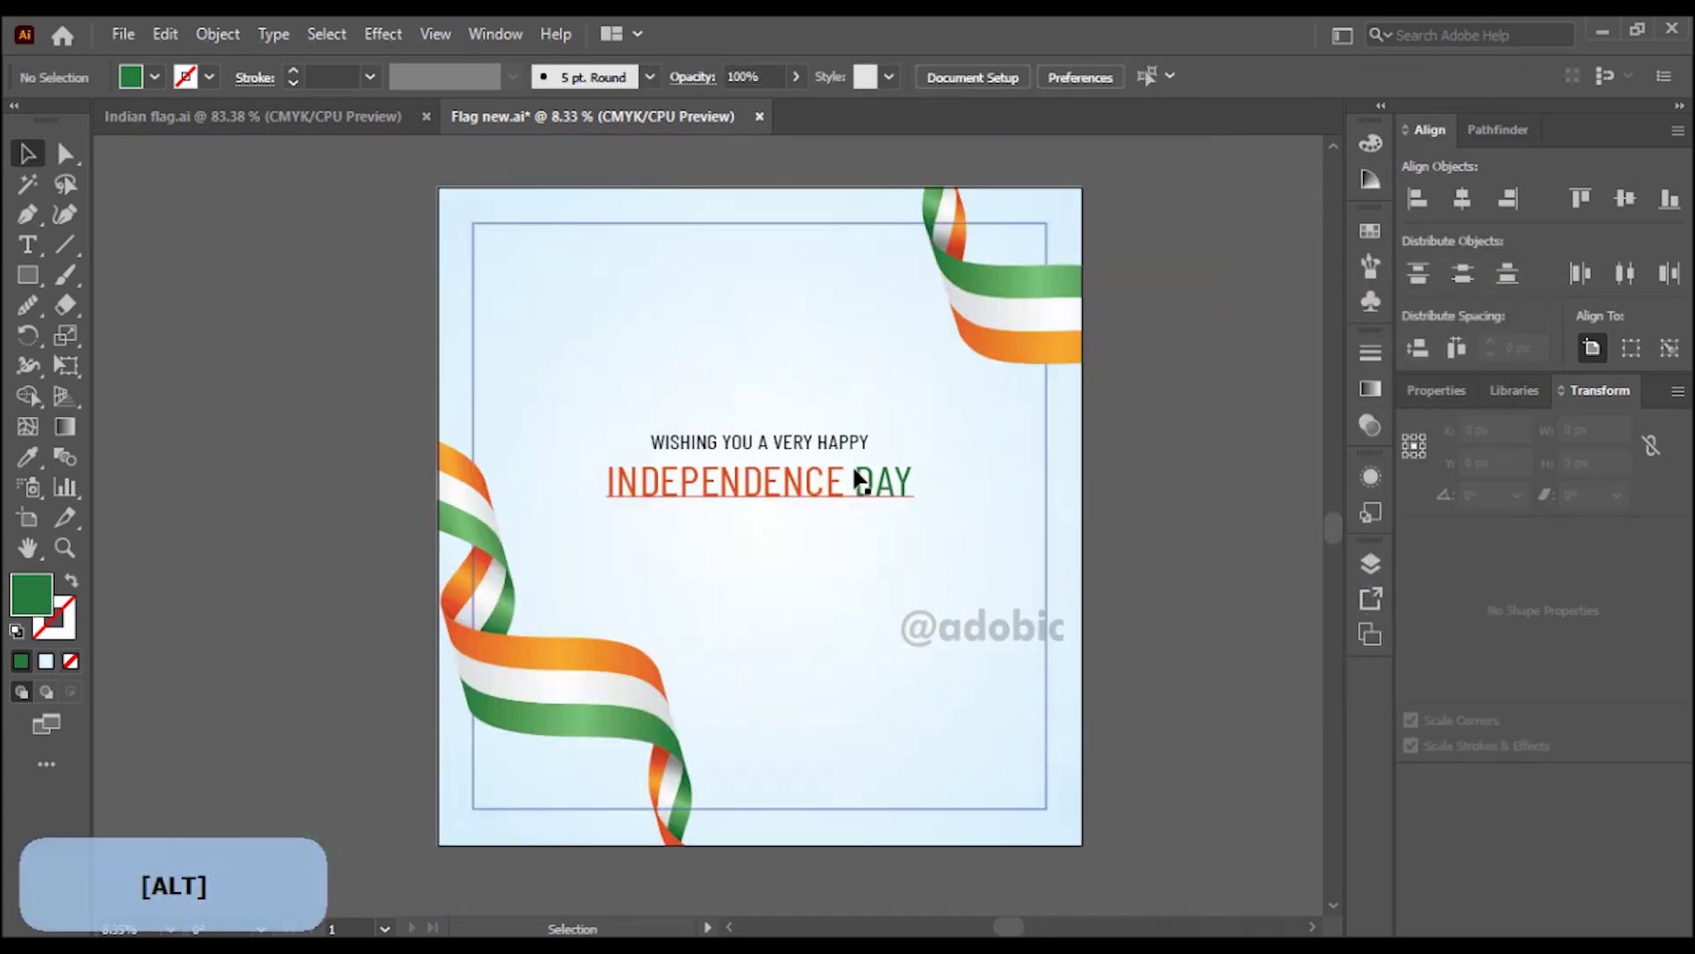
click(856, 443)
shift+click(866, 490)
key(ctrl+g)
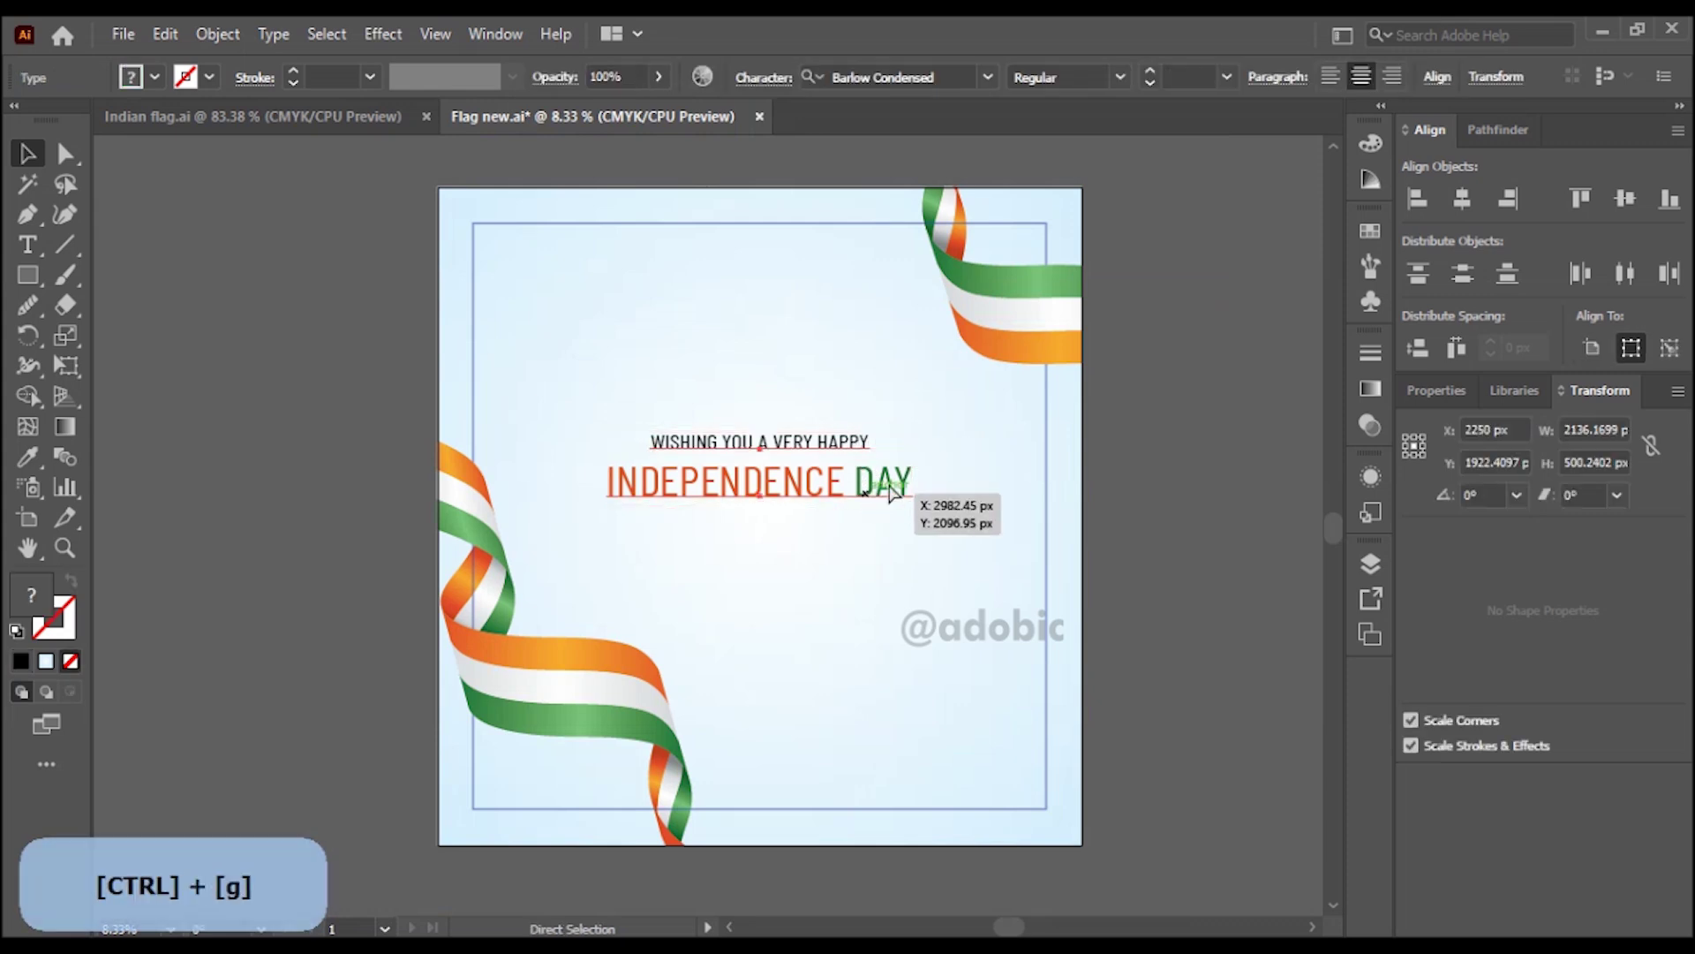
drag(892, 482, 888, 505)
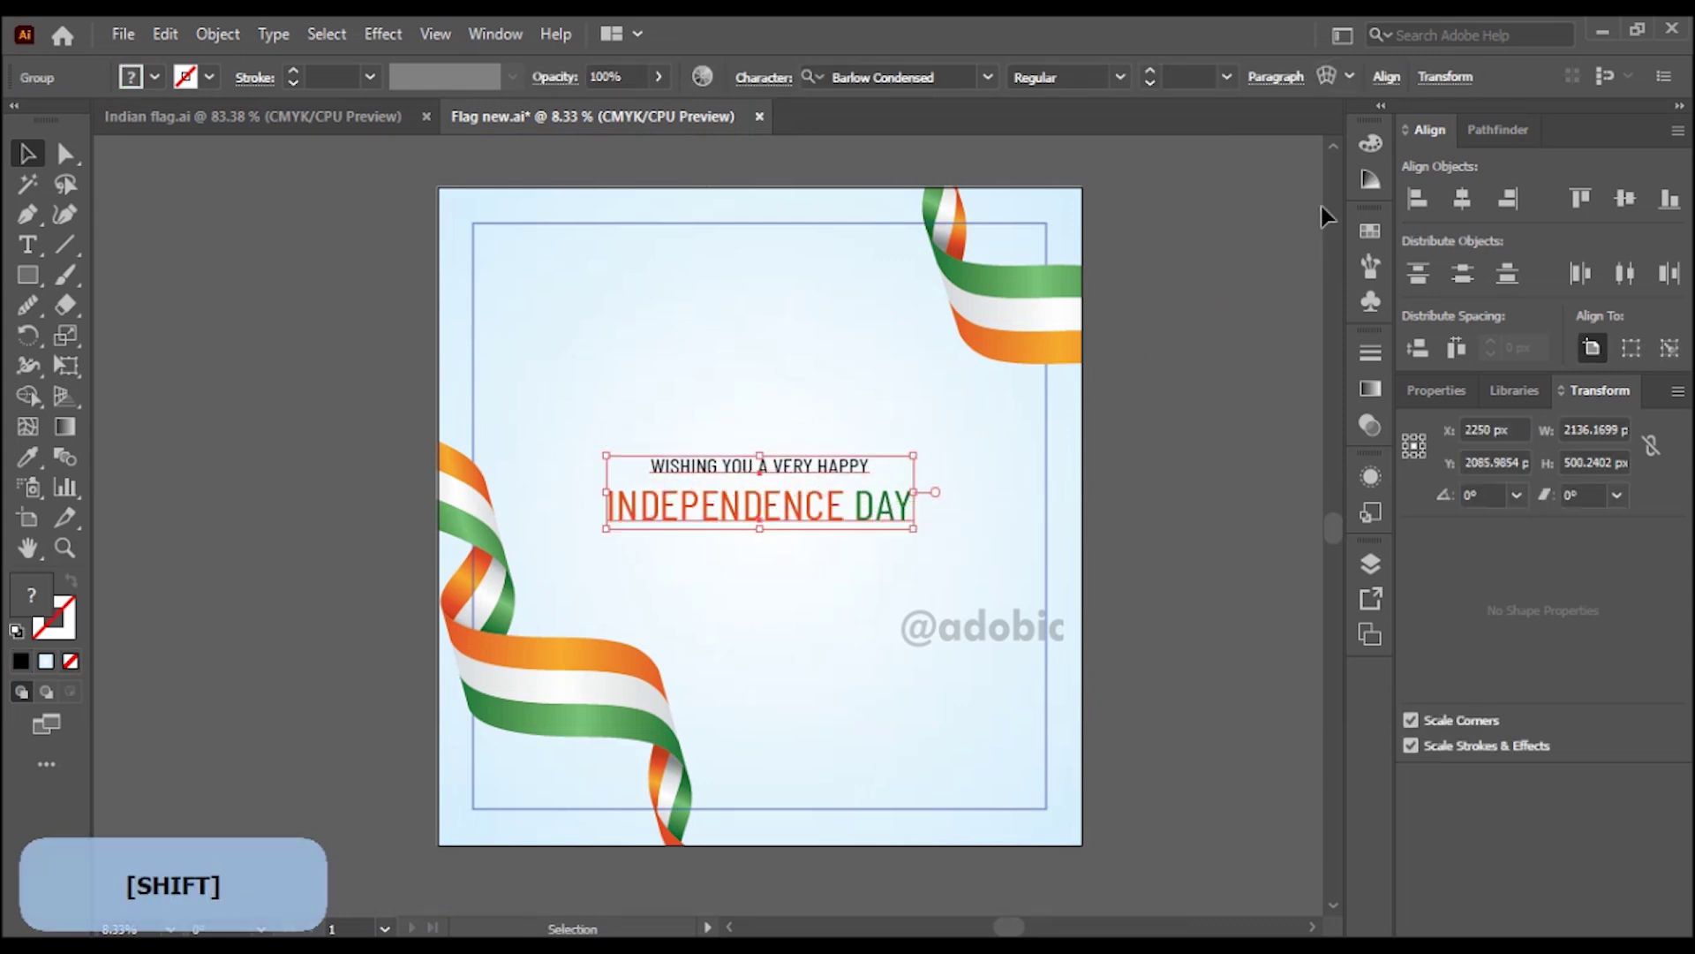
click(1159, 574)
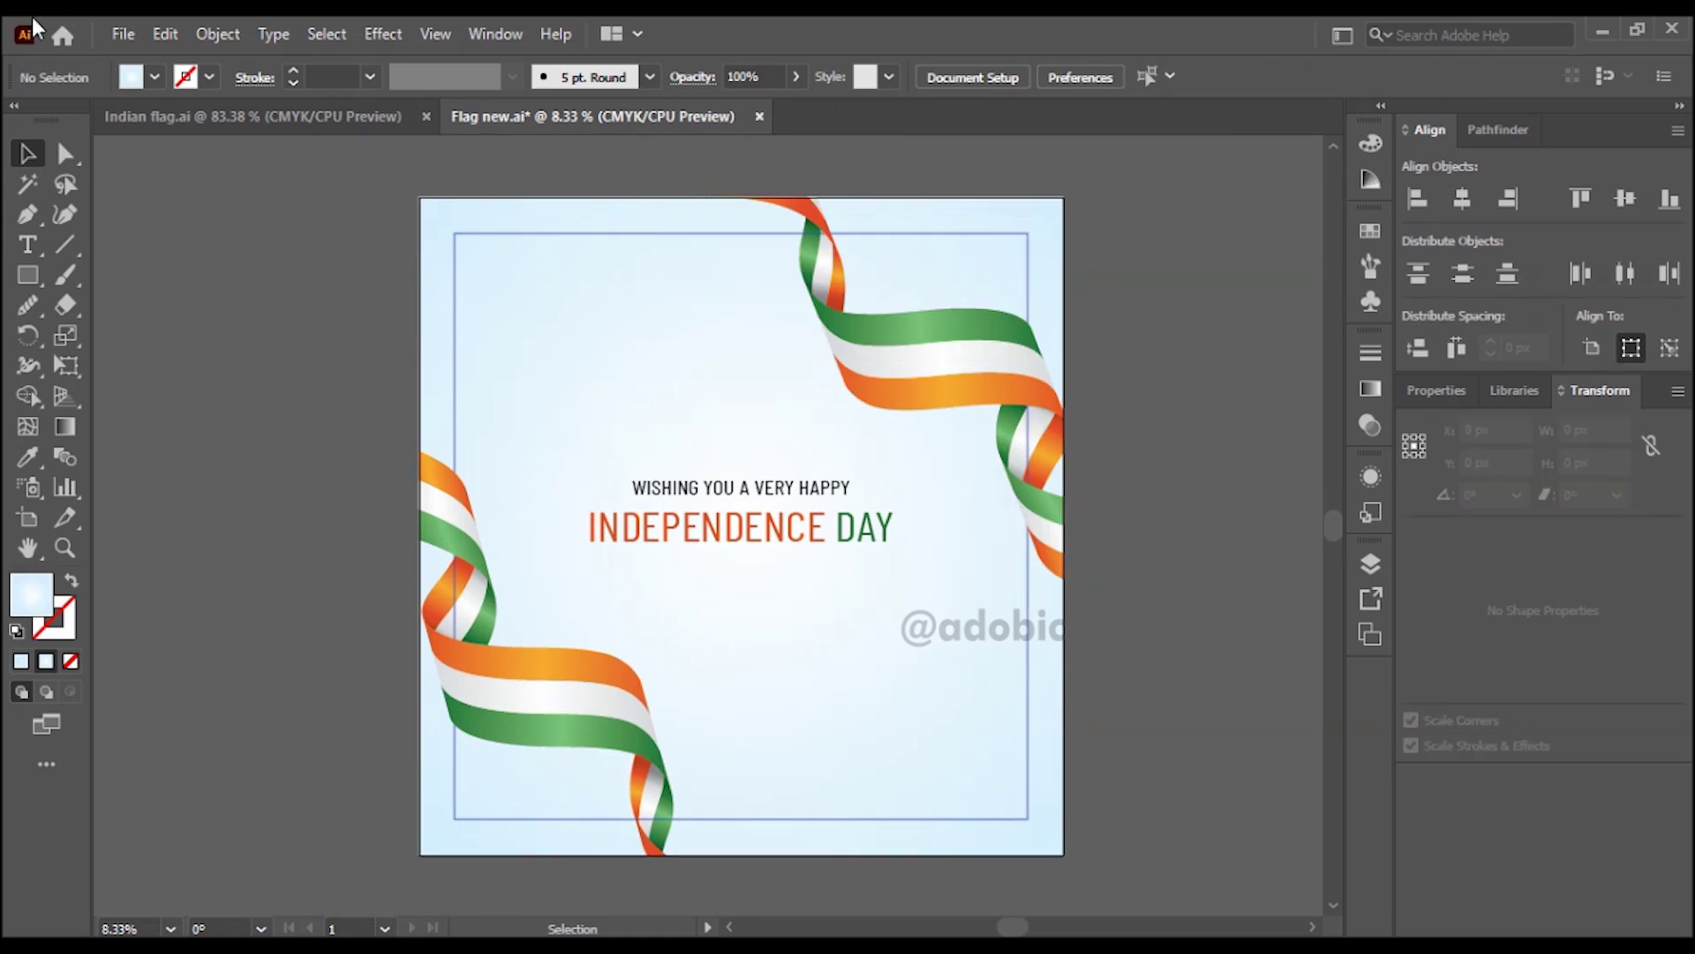
- Place the city skyline image from the img folder, about 3741 px wide, over the artboard's lower part below the greeting
click(121, 35)
click(262, 491)
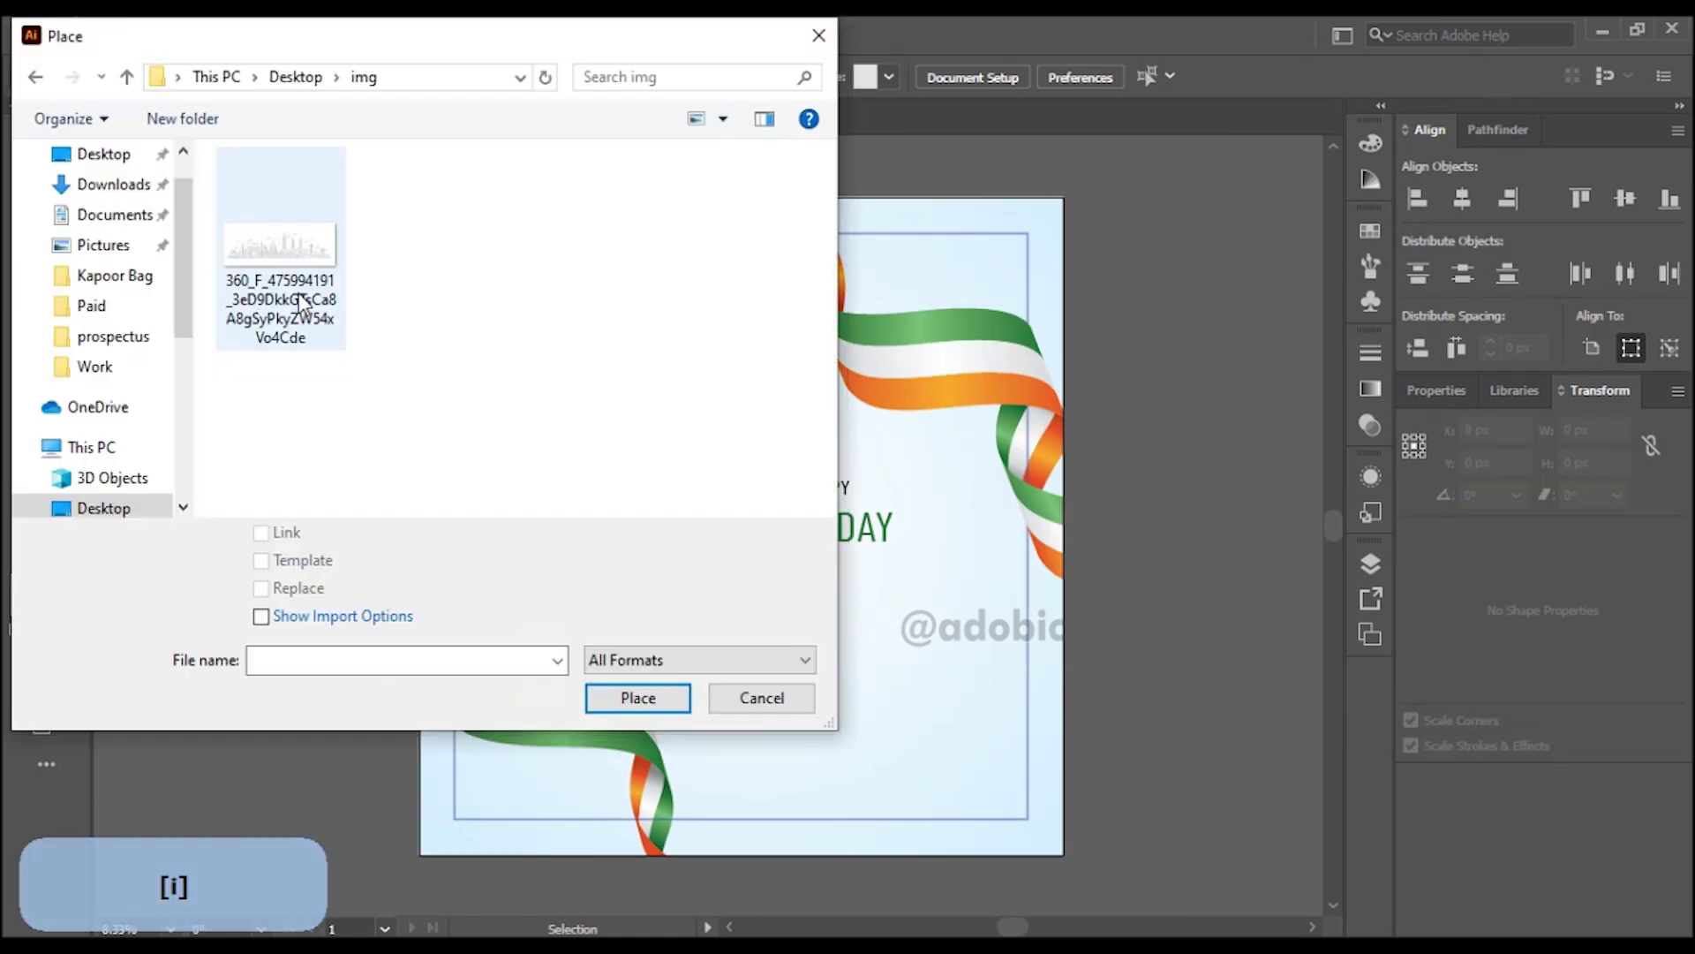
double_click(300, 302)
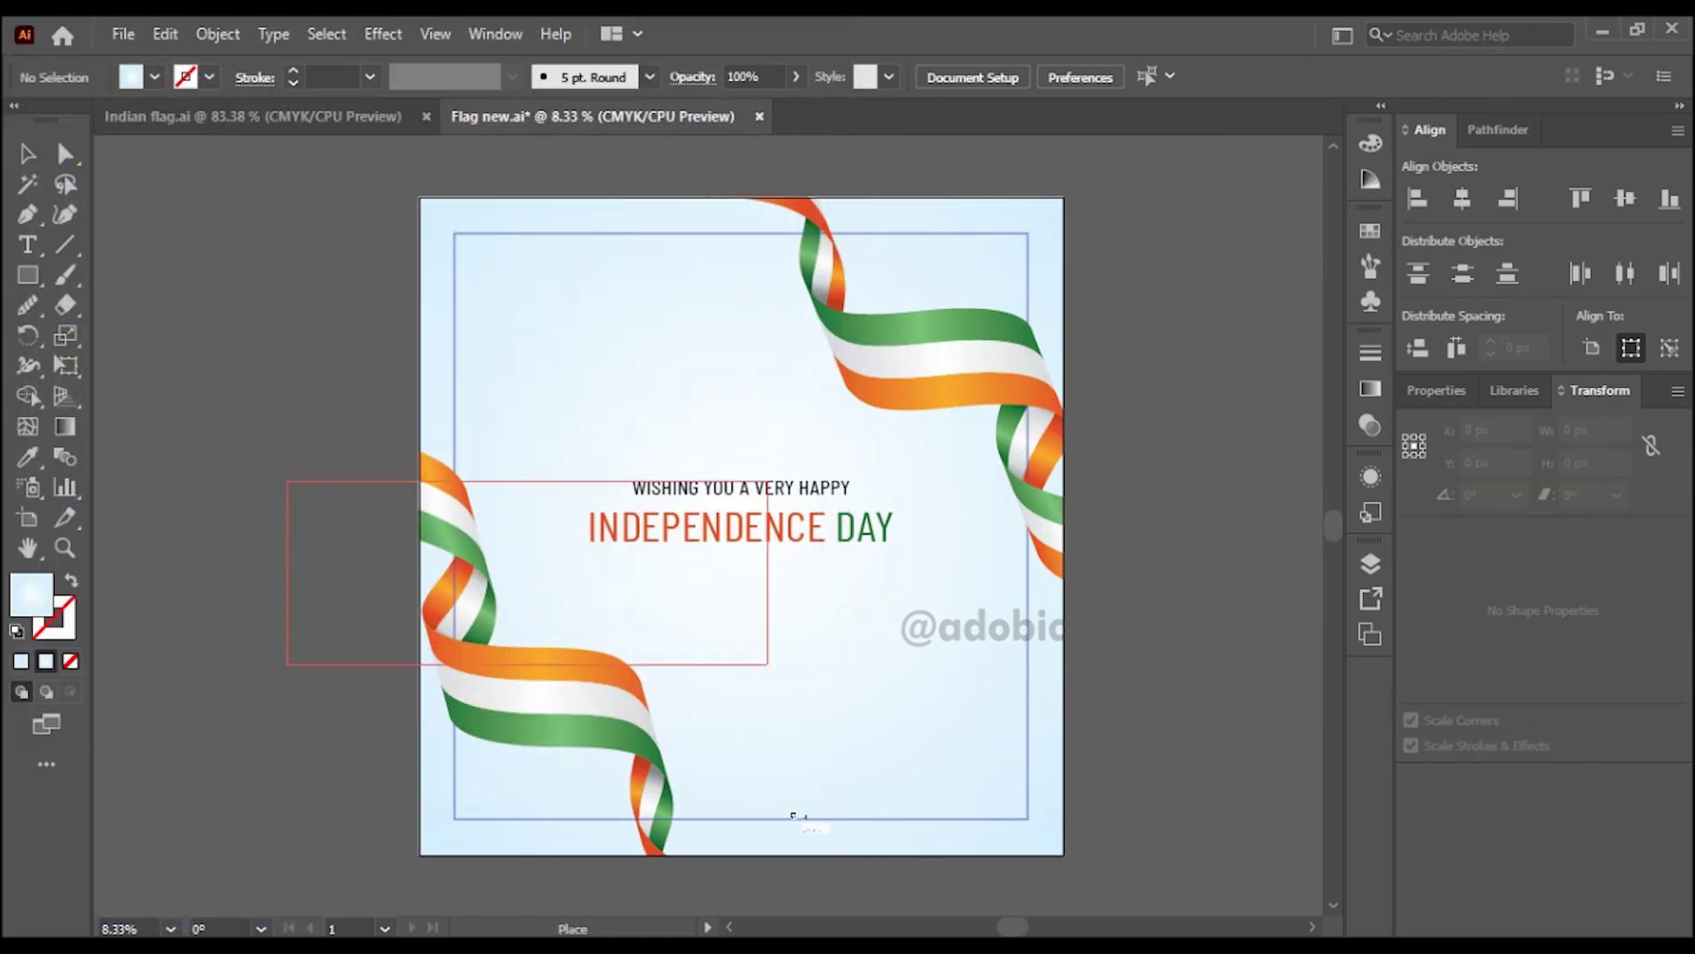
drag(794, 817, 813, 776)
drag(730, 662, 839, 746)
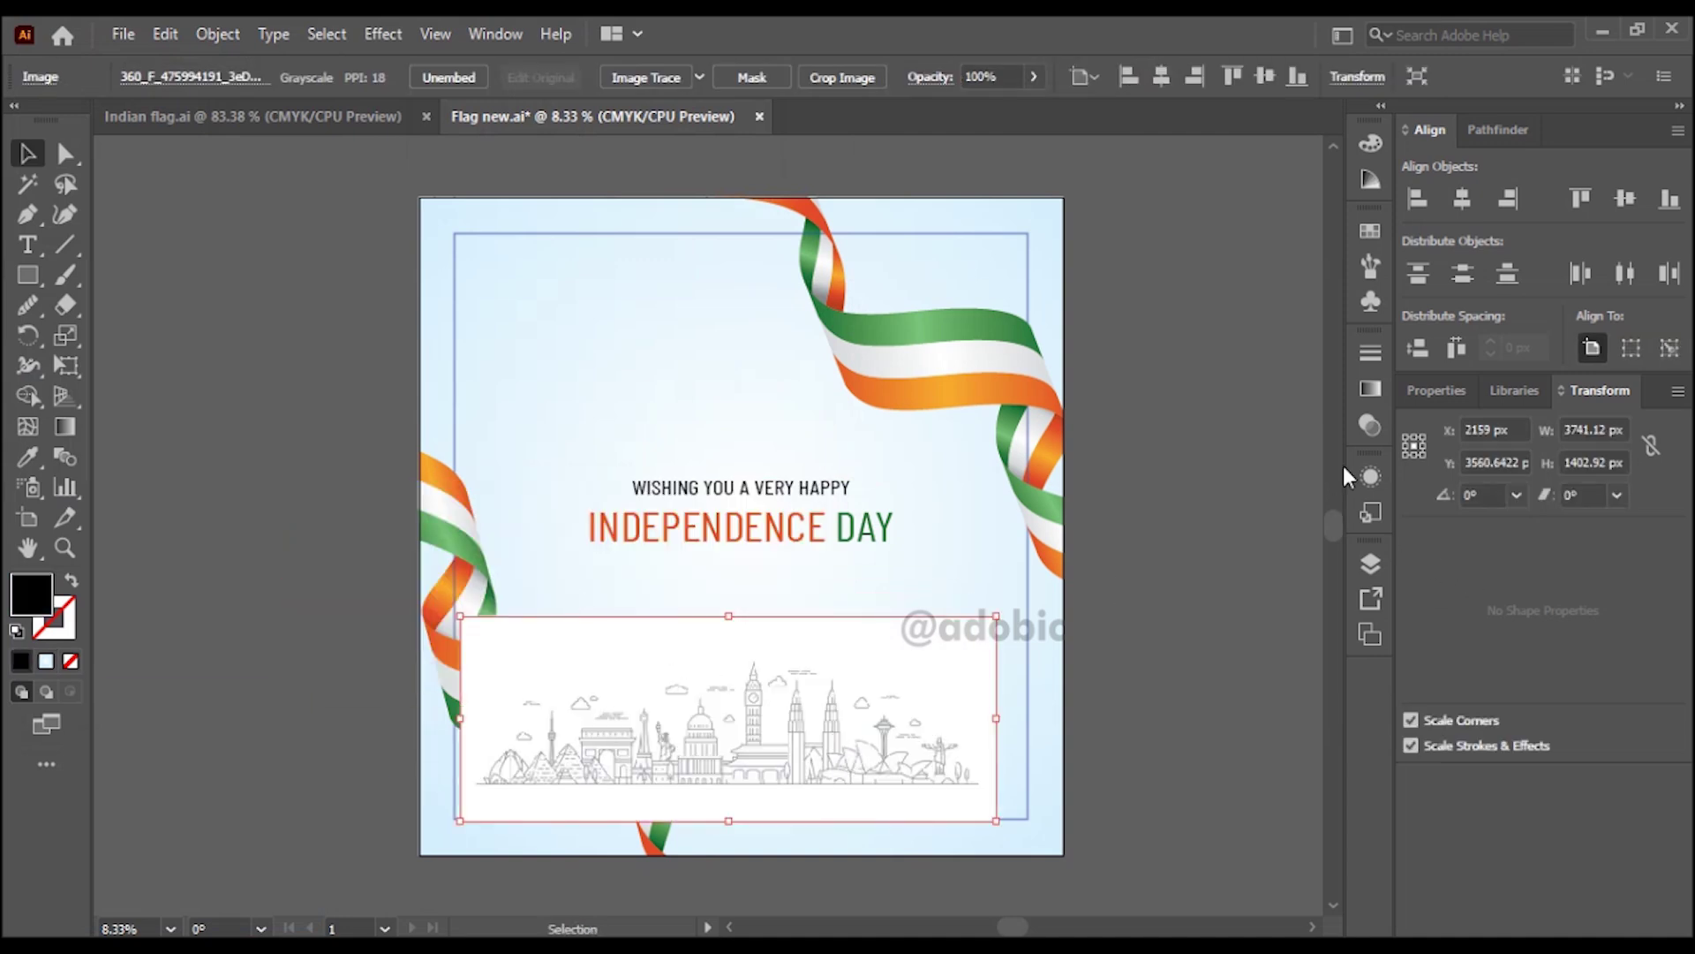
- Set the skyline image to Multiply at 44% opacity and enlarge it to the blue frame's width along its lower edge
click(1368, 391)
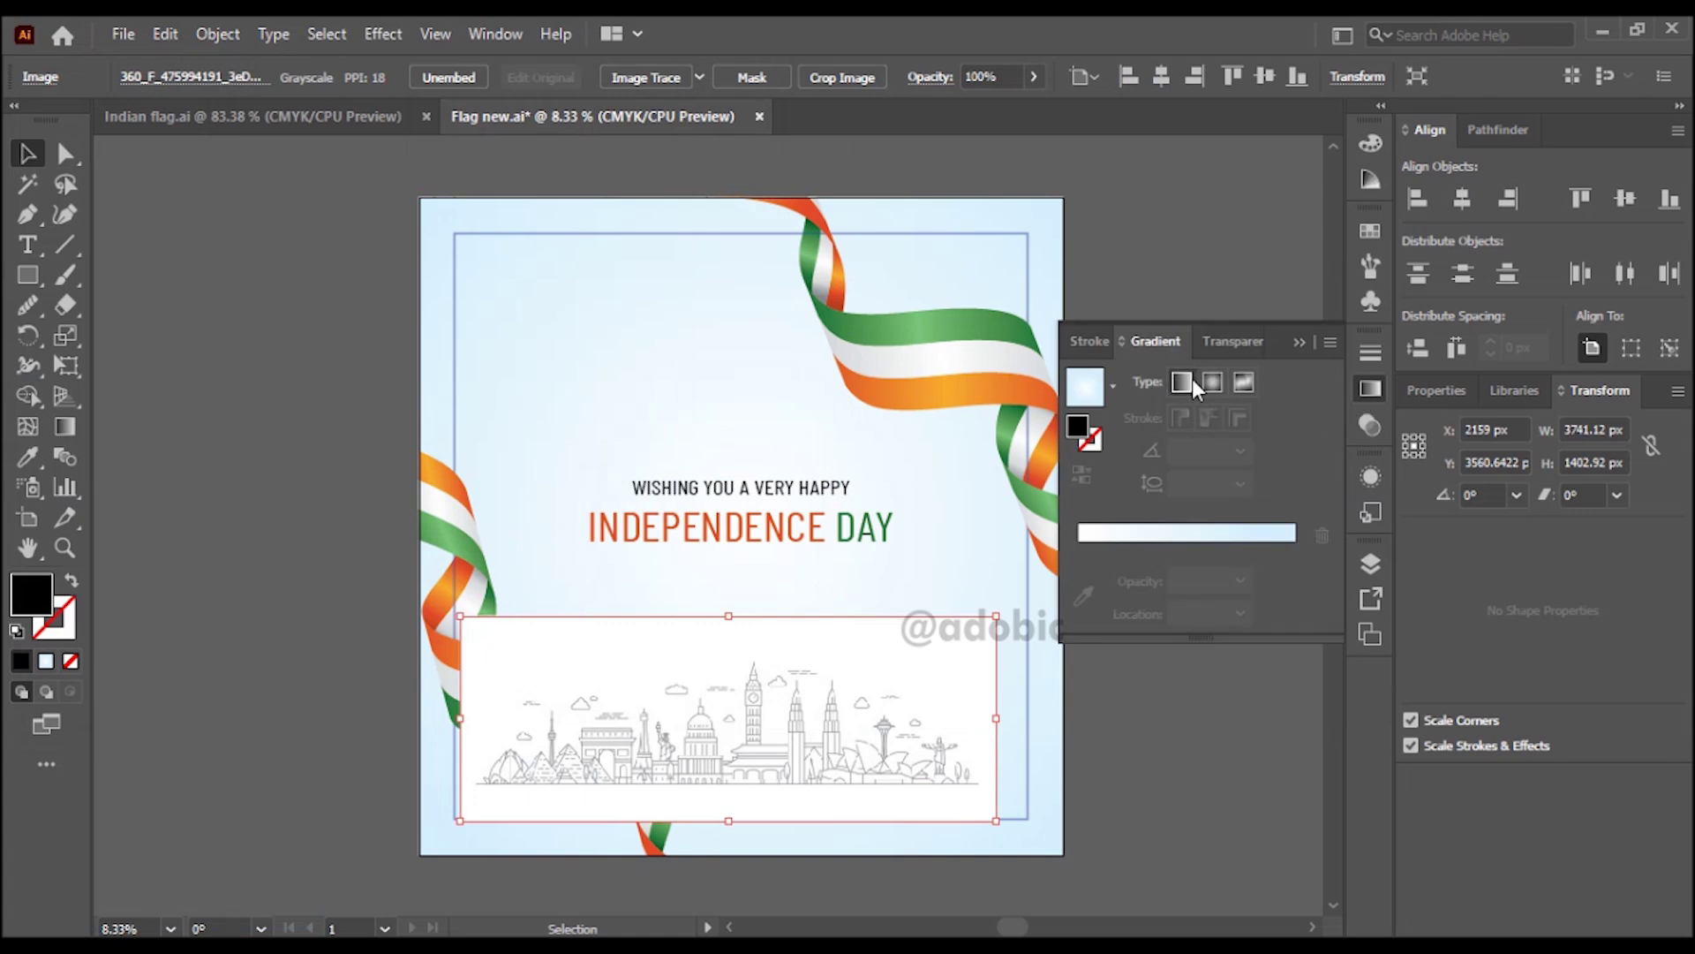
click(1219, 341)
click(1151, 380)
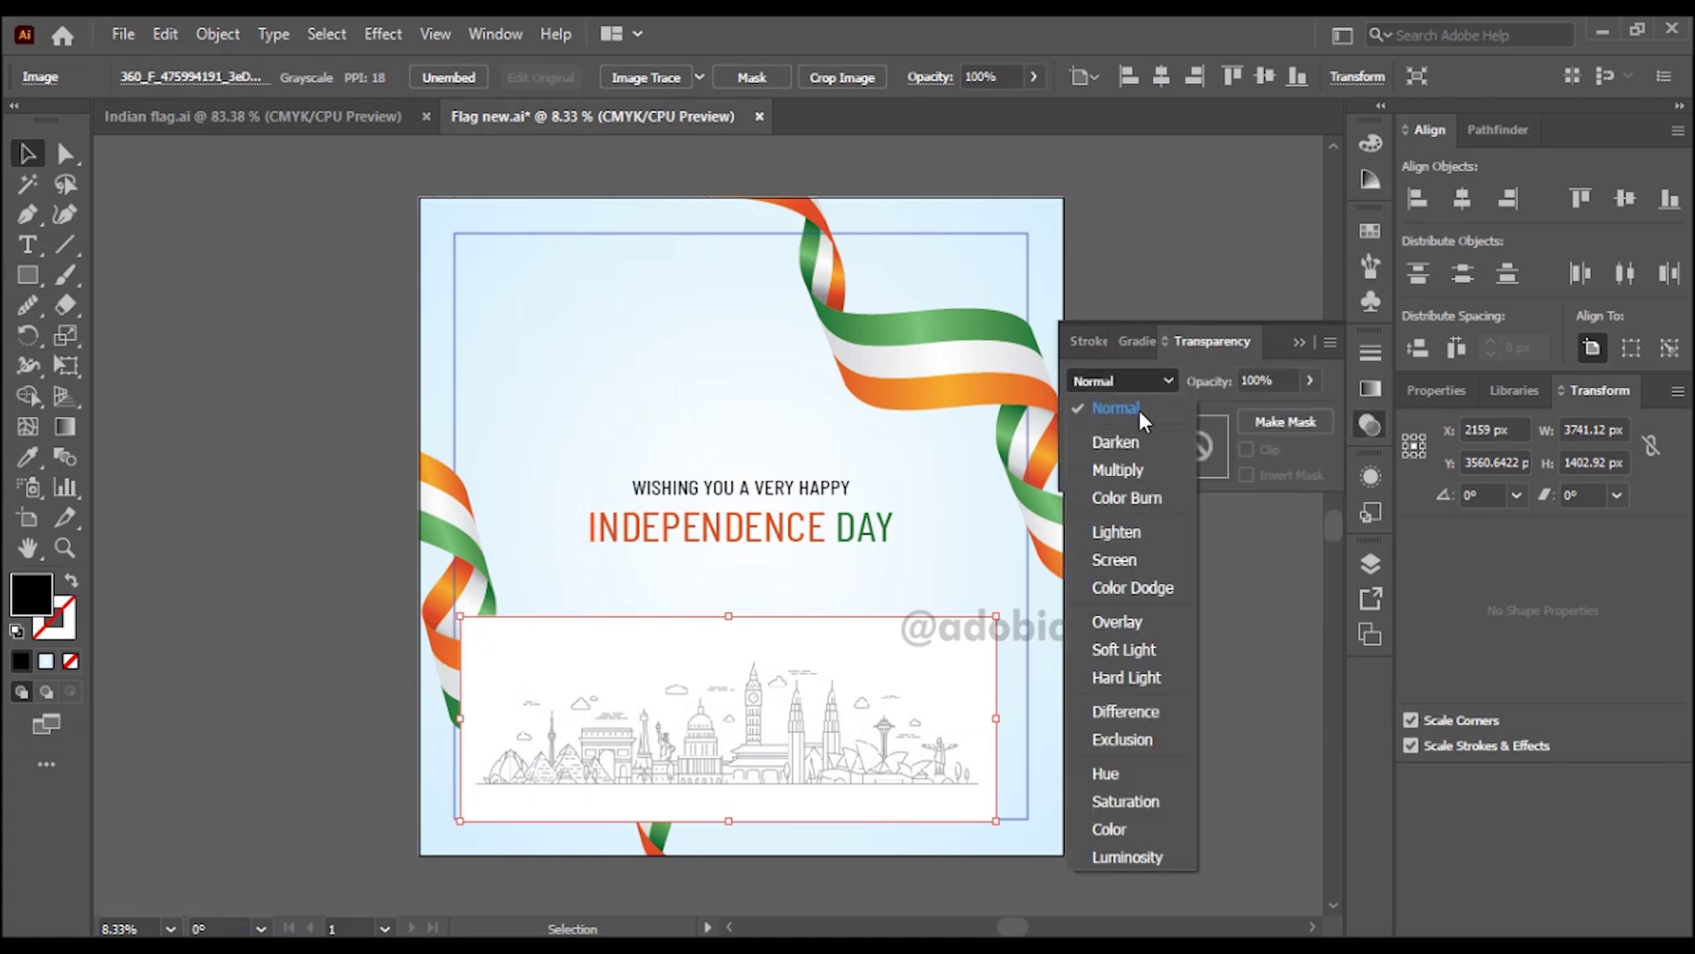
click(1138, 469)
click(1310, 381)
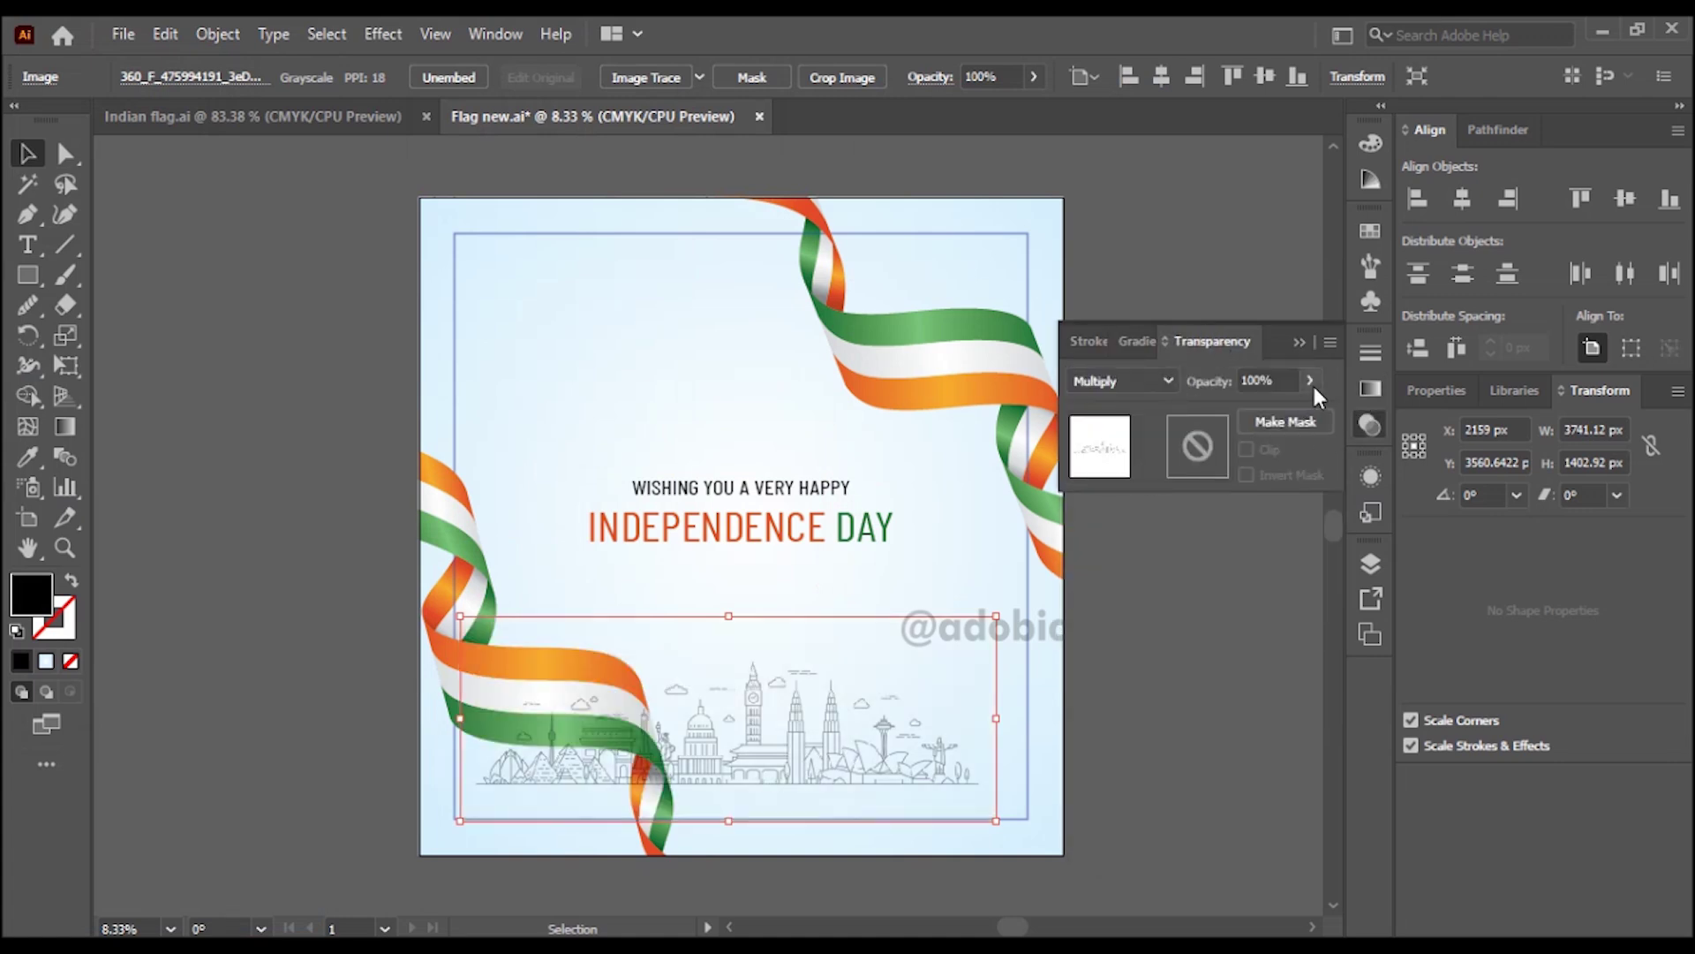
drag(1266, 412, 1248, 413)
drag(996, 615, 1029, 604)
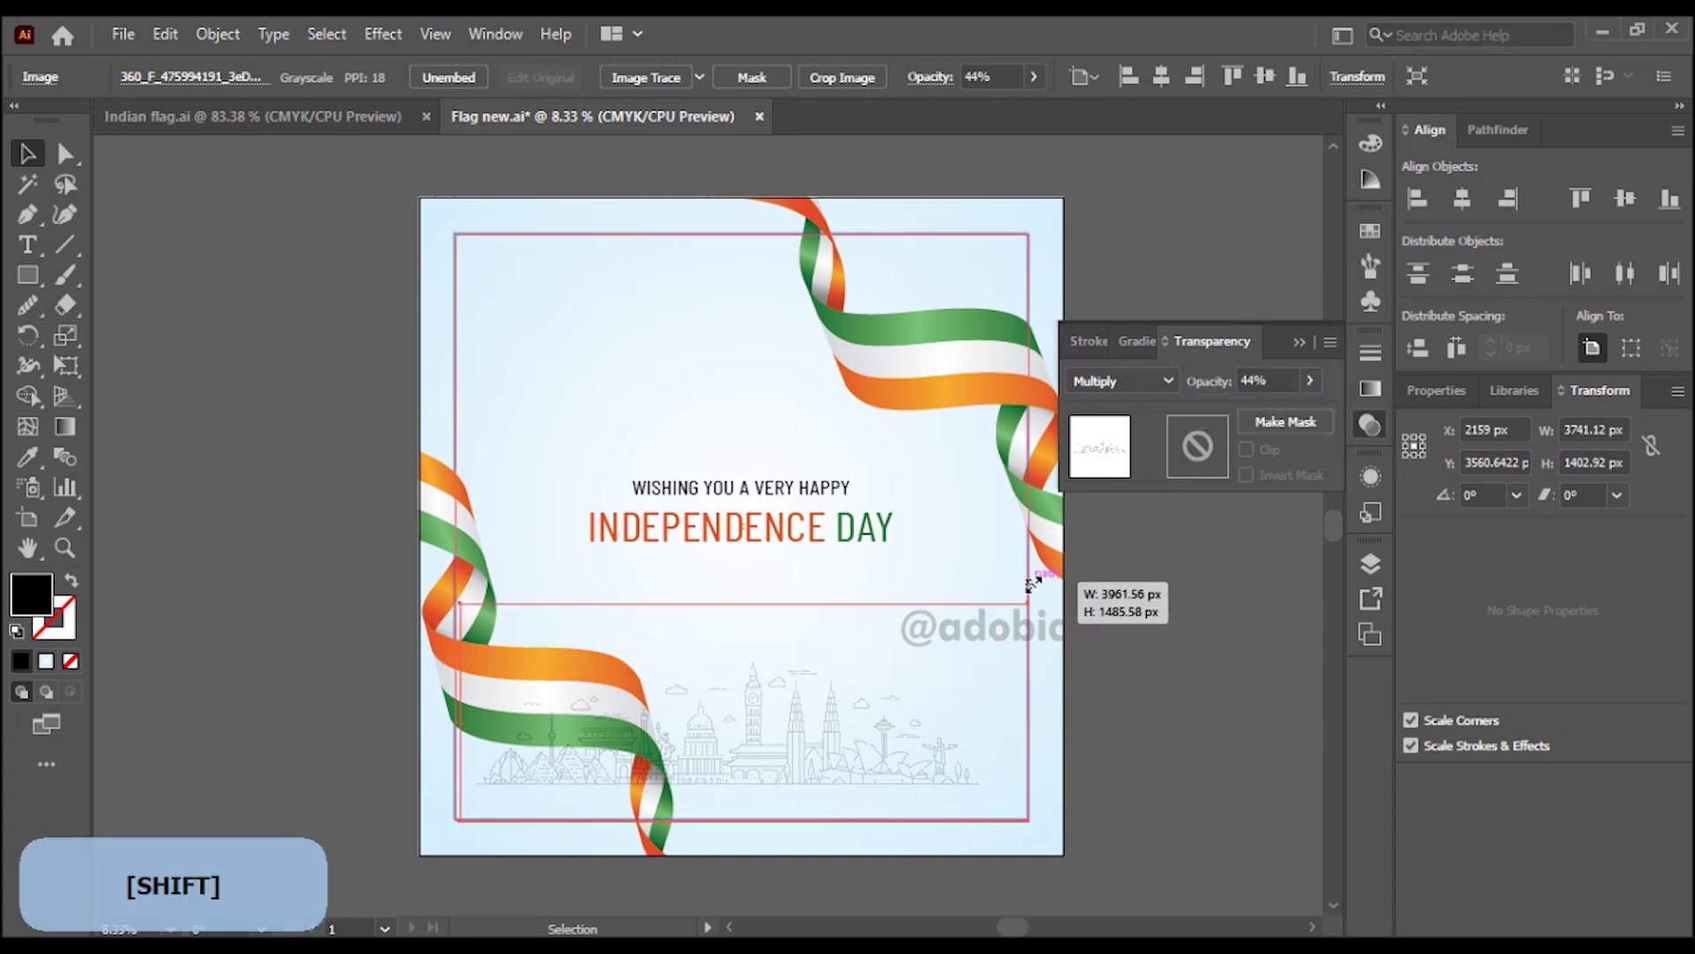
mouse_move(747, 831)
mouse_down()
mouse_move(755, 850)
mouse_move(758, 834)
mouse_up()
- Cut the skyline image and paste it in place inside the background's clip group, then leave the group
key(ctrl+x)
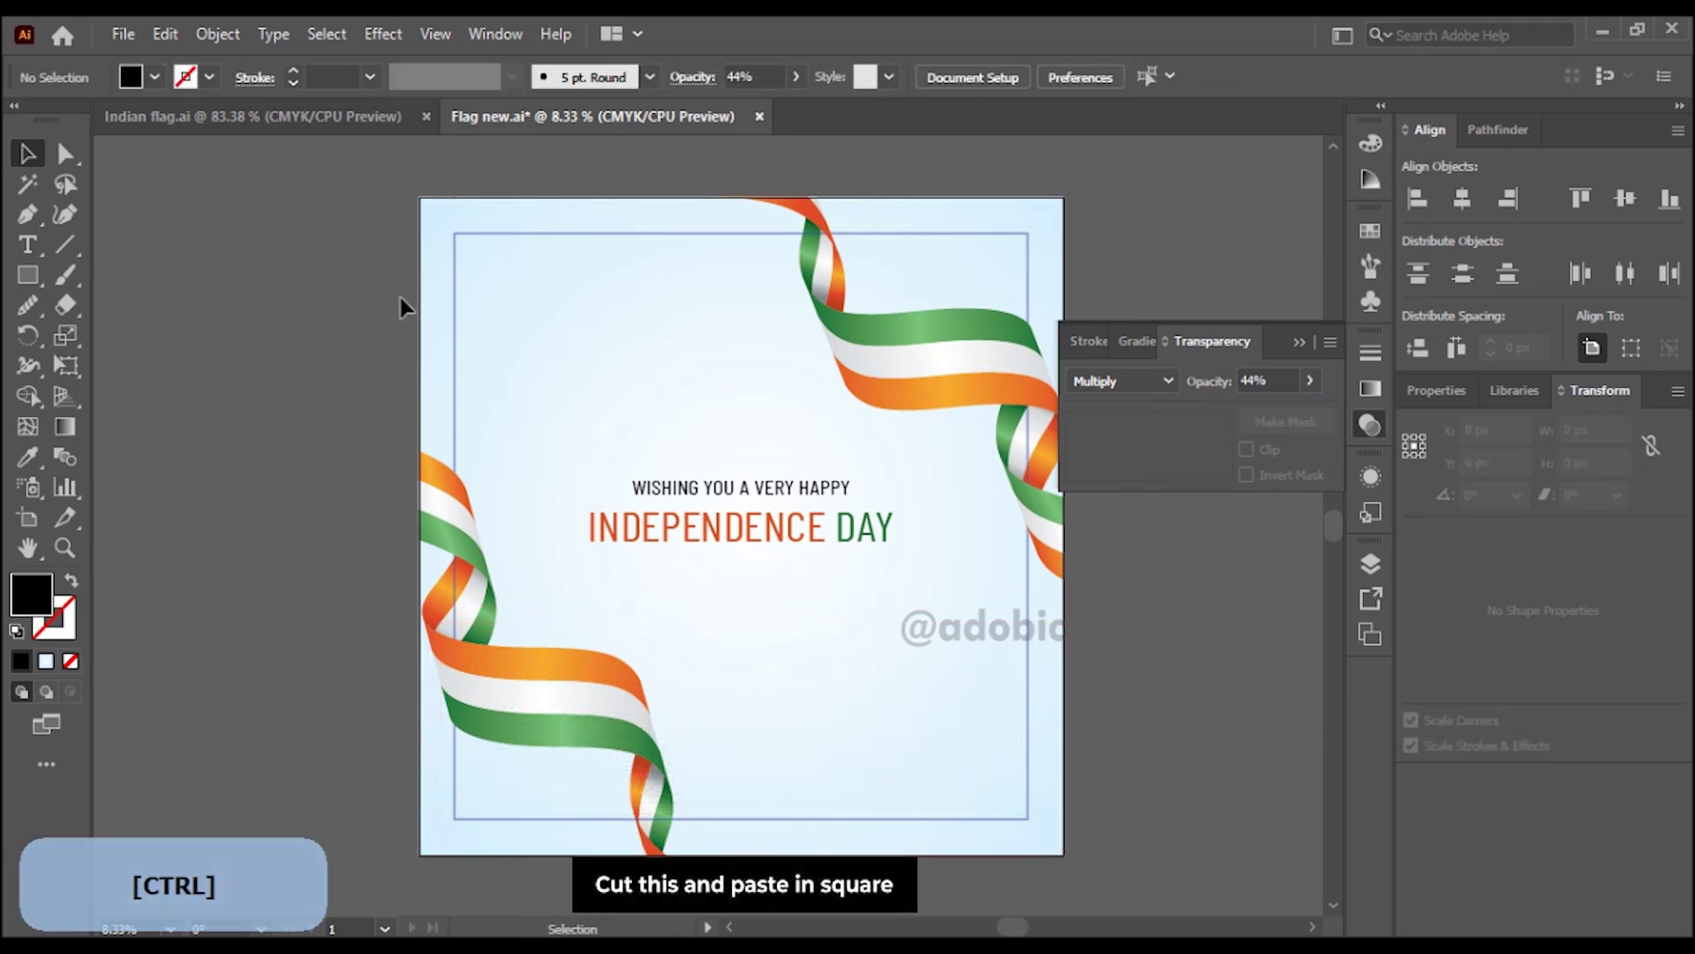
double_click(418, 311)
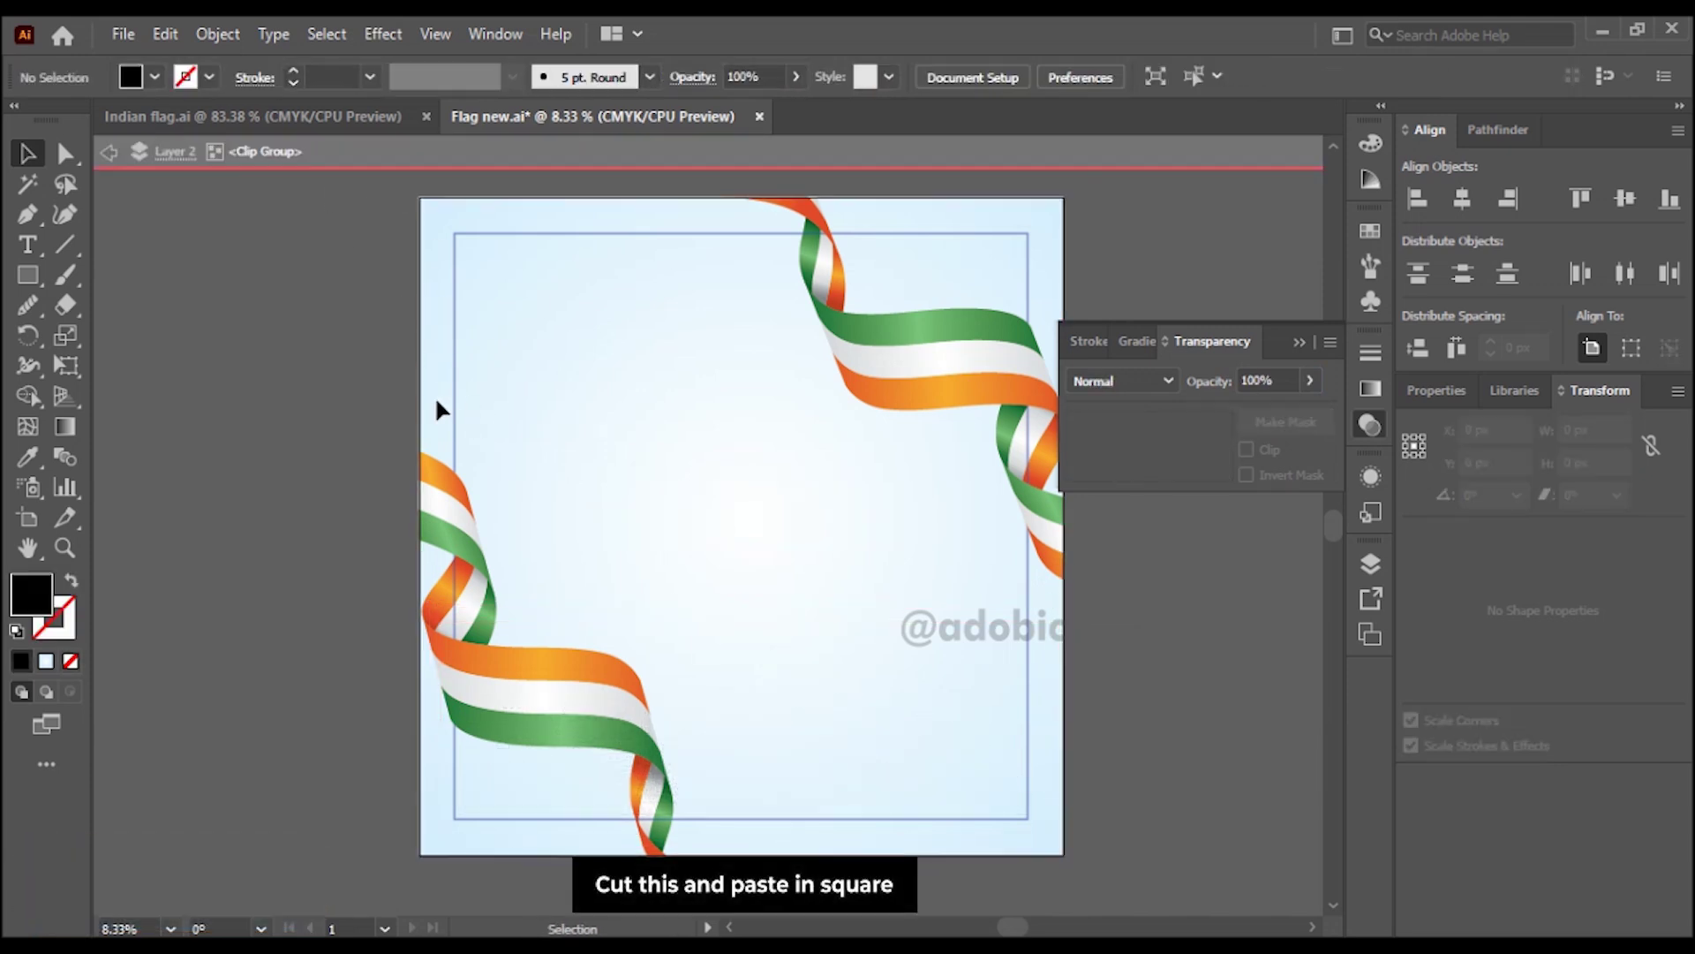
click(165, 33)
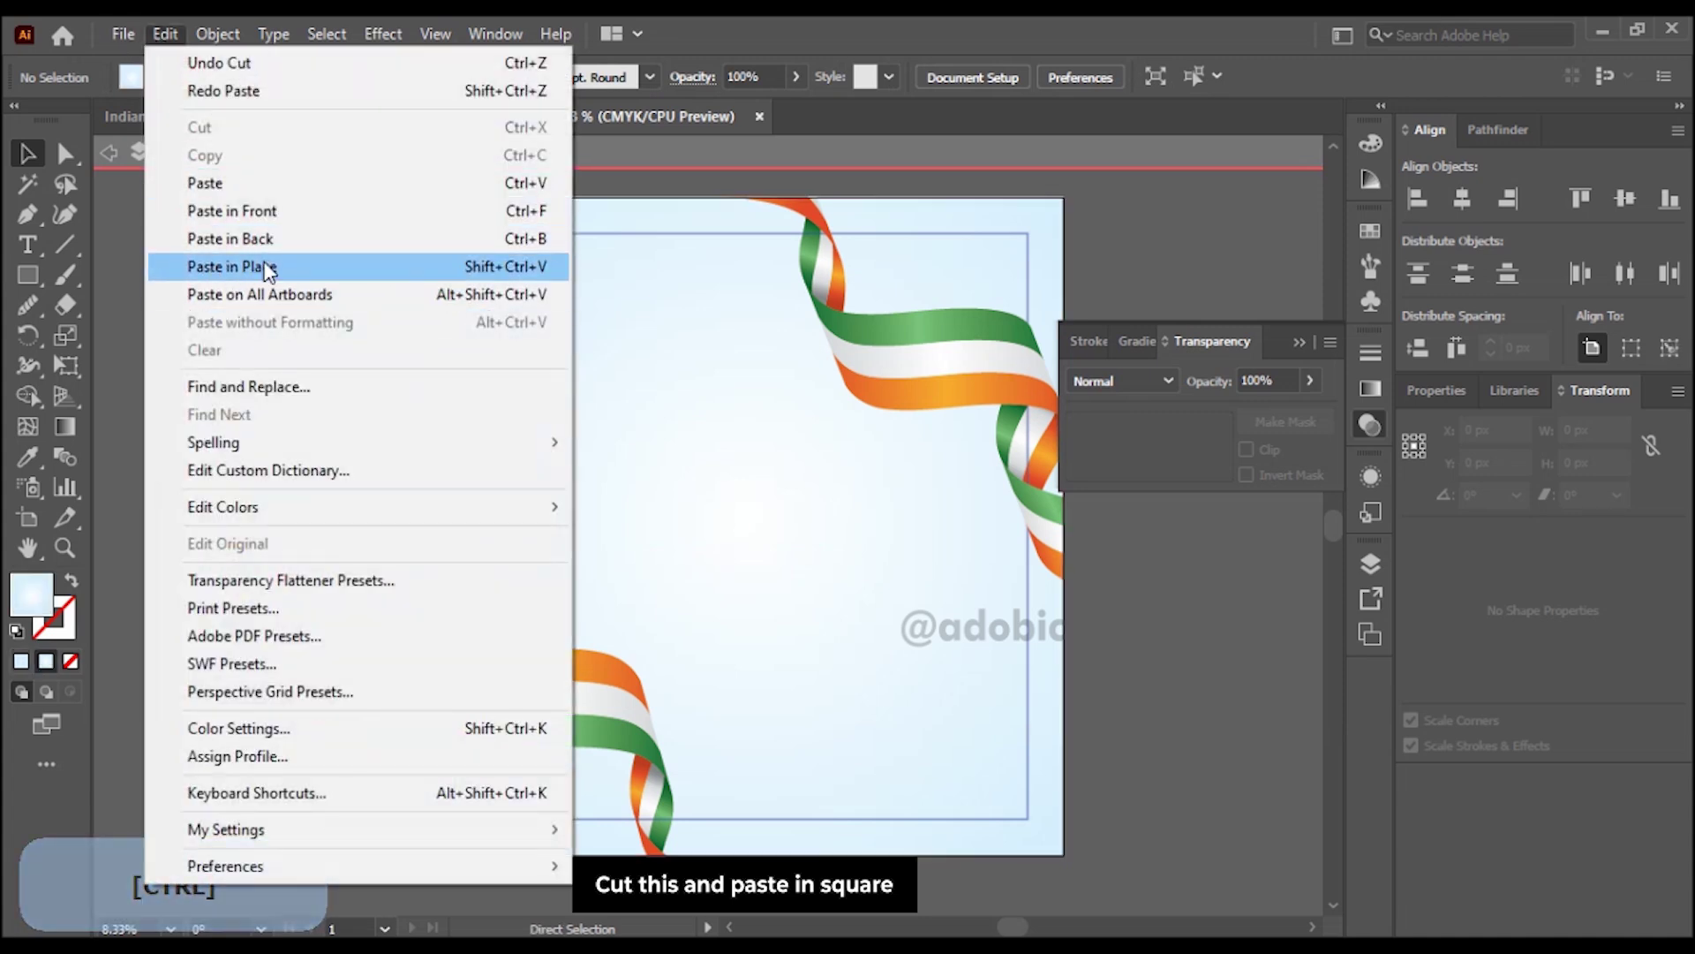
click(273, 265)
click(343, 258)
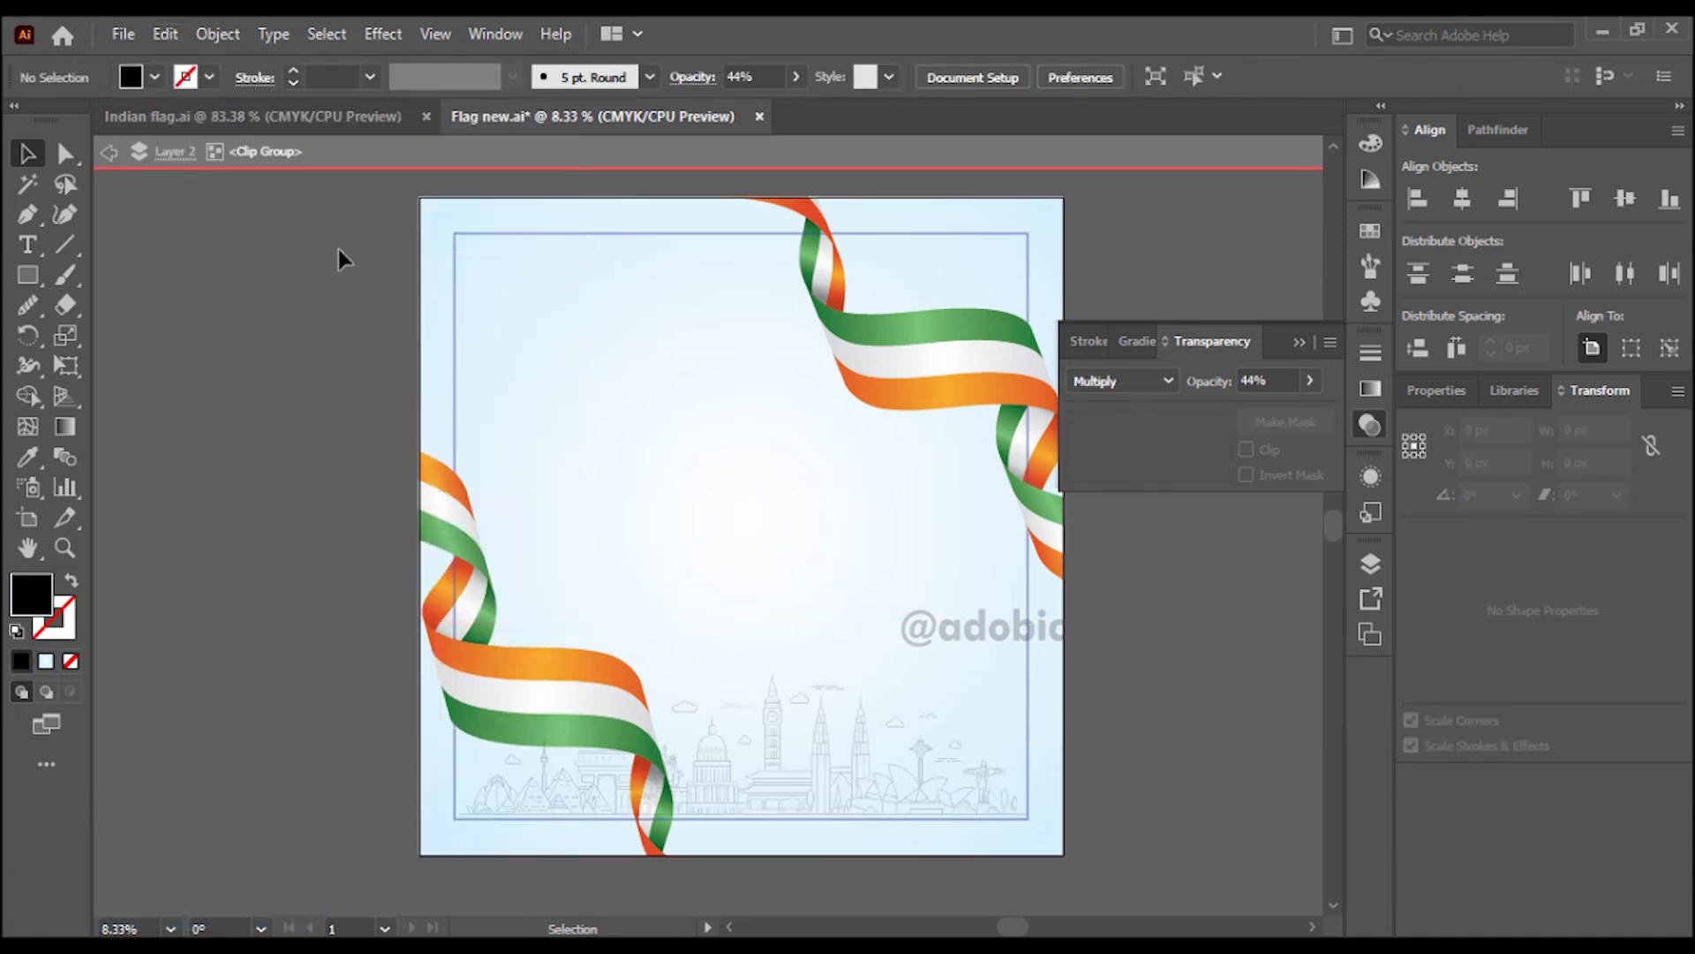
click(105, 152)
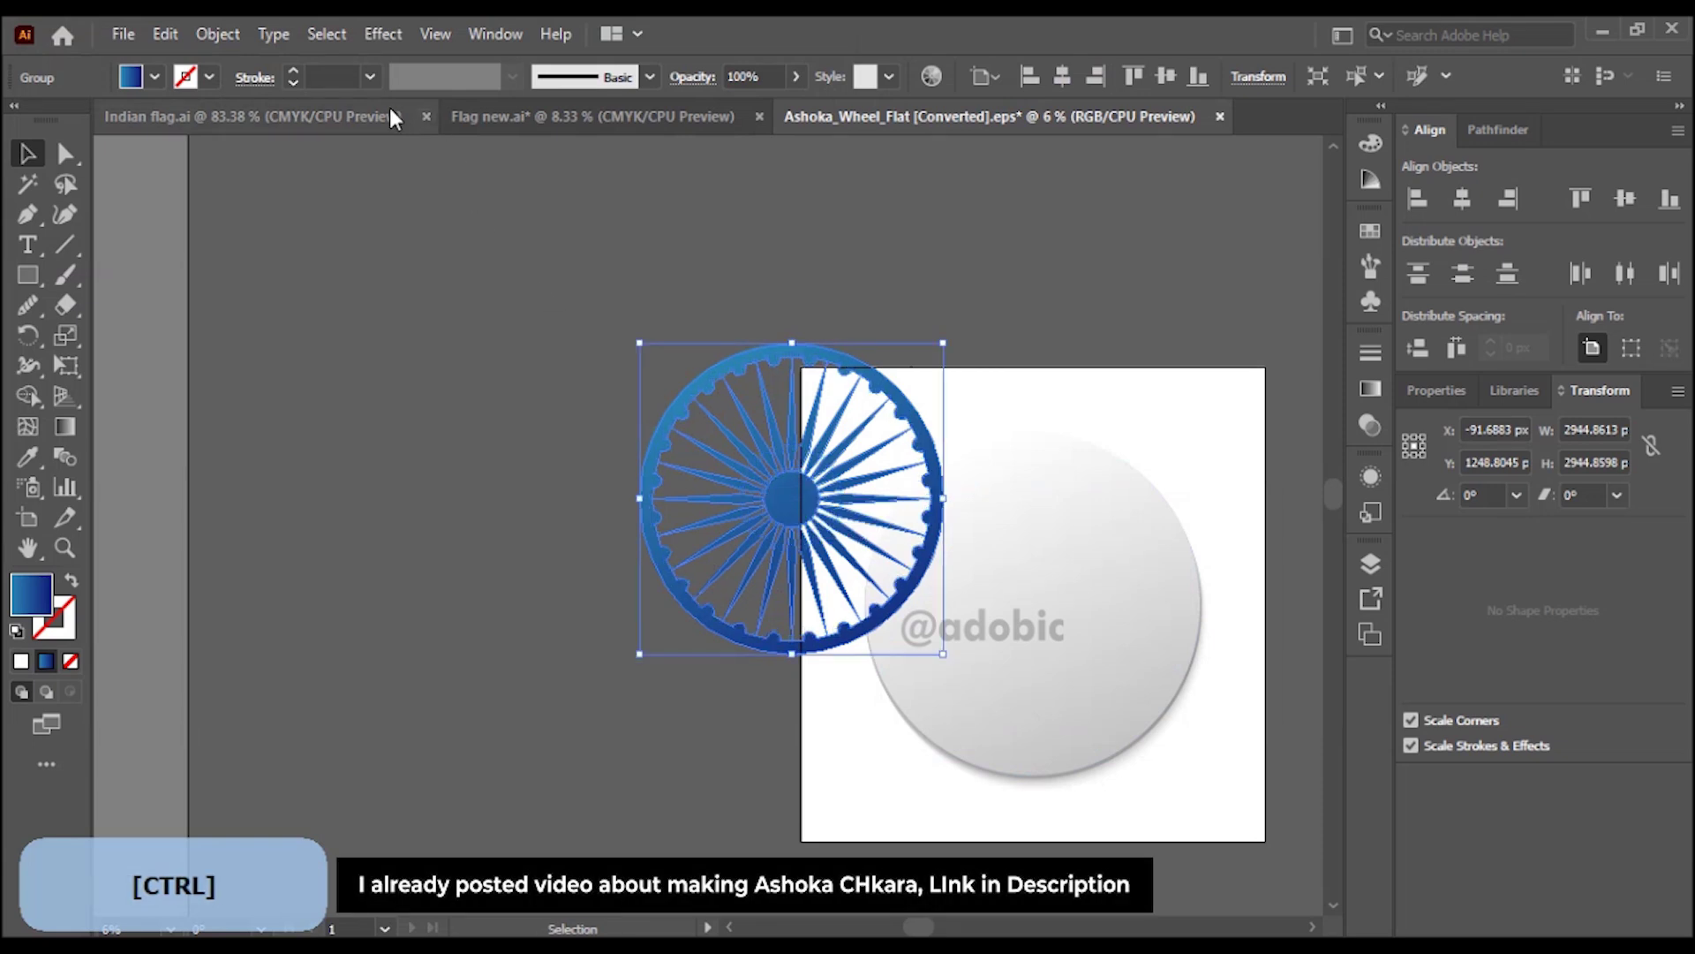
- Paste the Ashoka wheel from its own file into Flag new.ai, shrunk to about 2242 px, over the artboard's upper-left corner
click(507, 116)
key(ctrl+v)
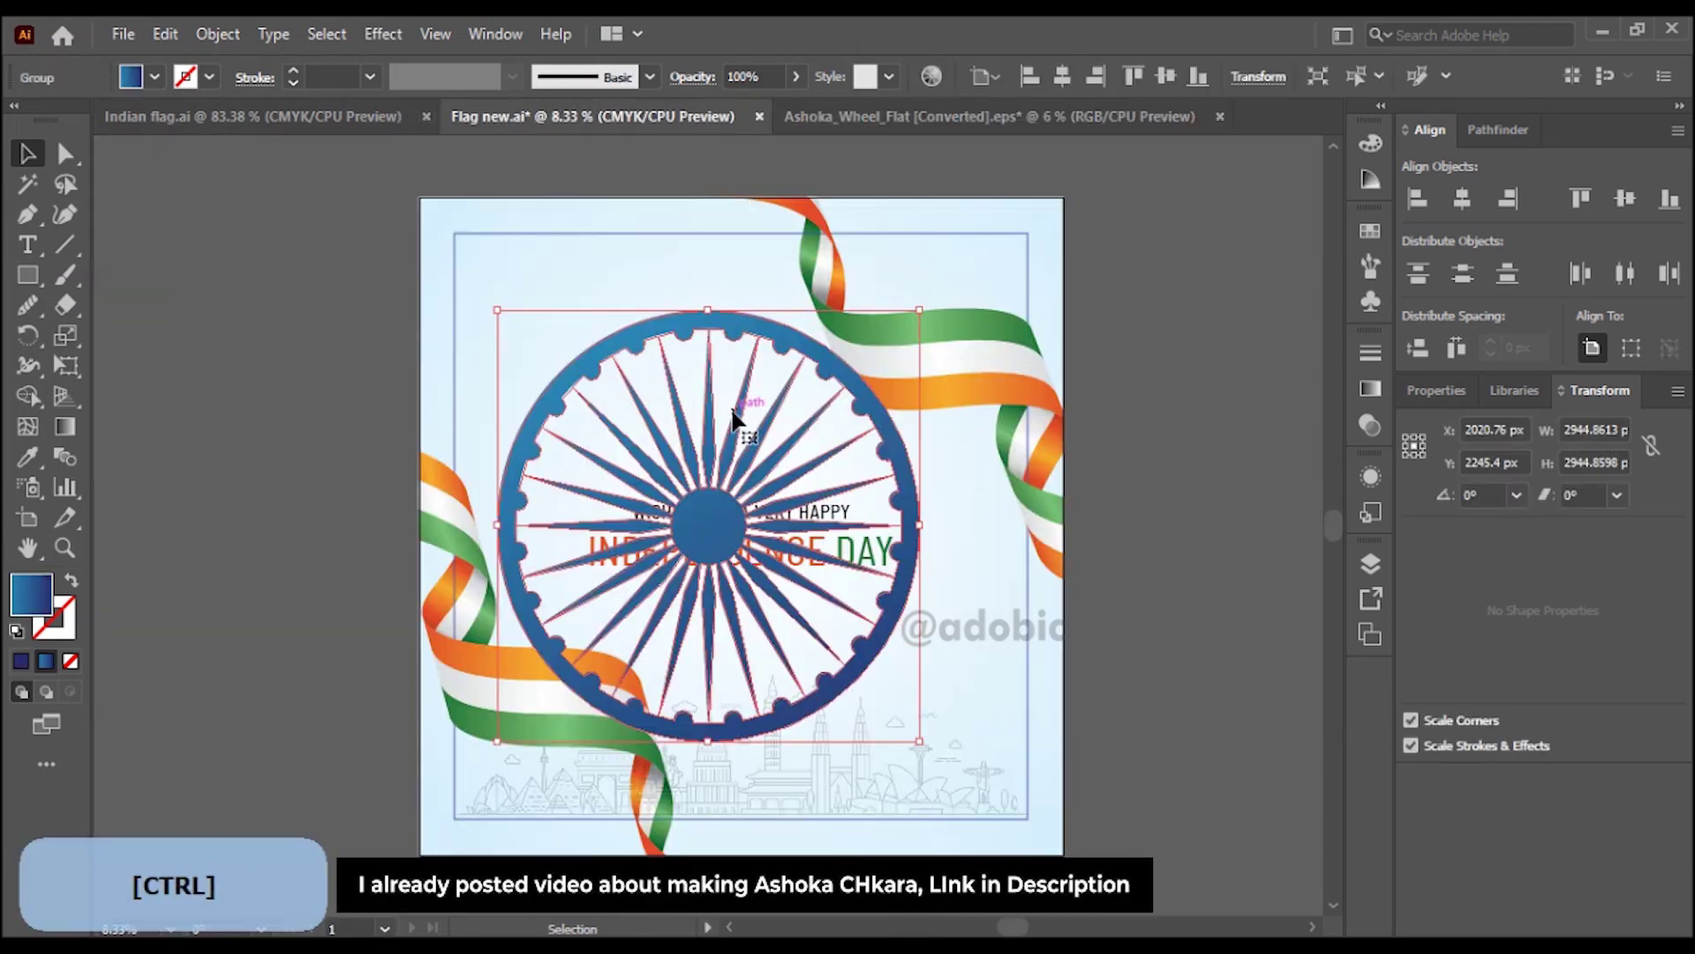
drag(717, 521, 641, 323)
drag(843, 542, 741, 440)
click(189, 340)
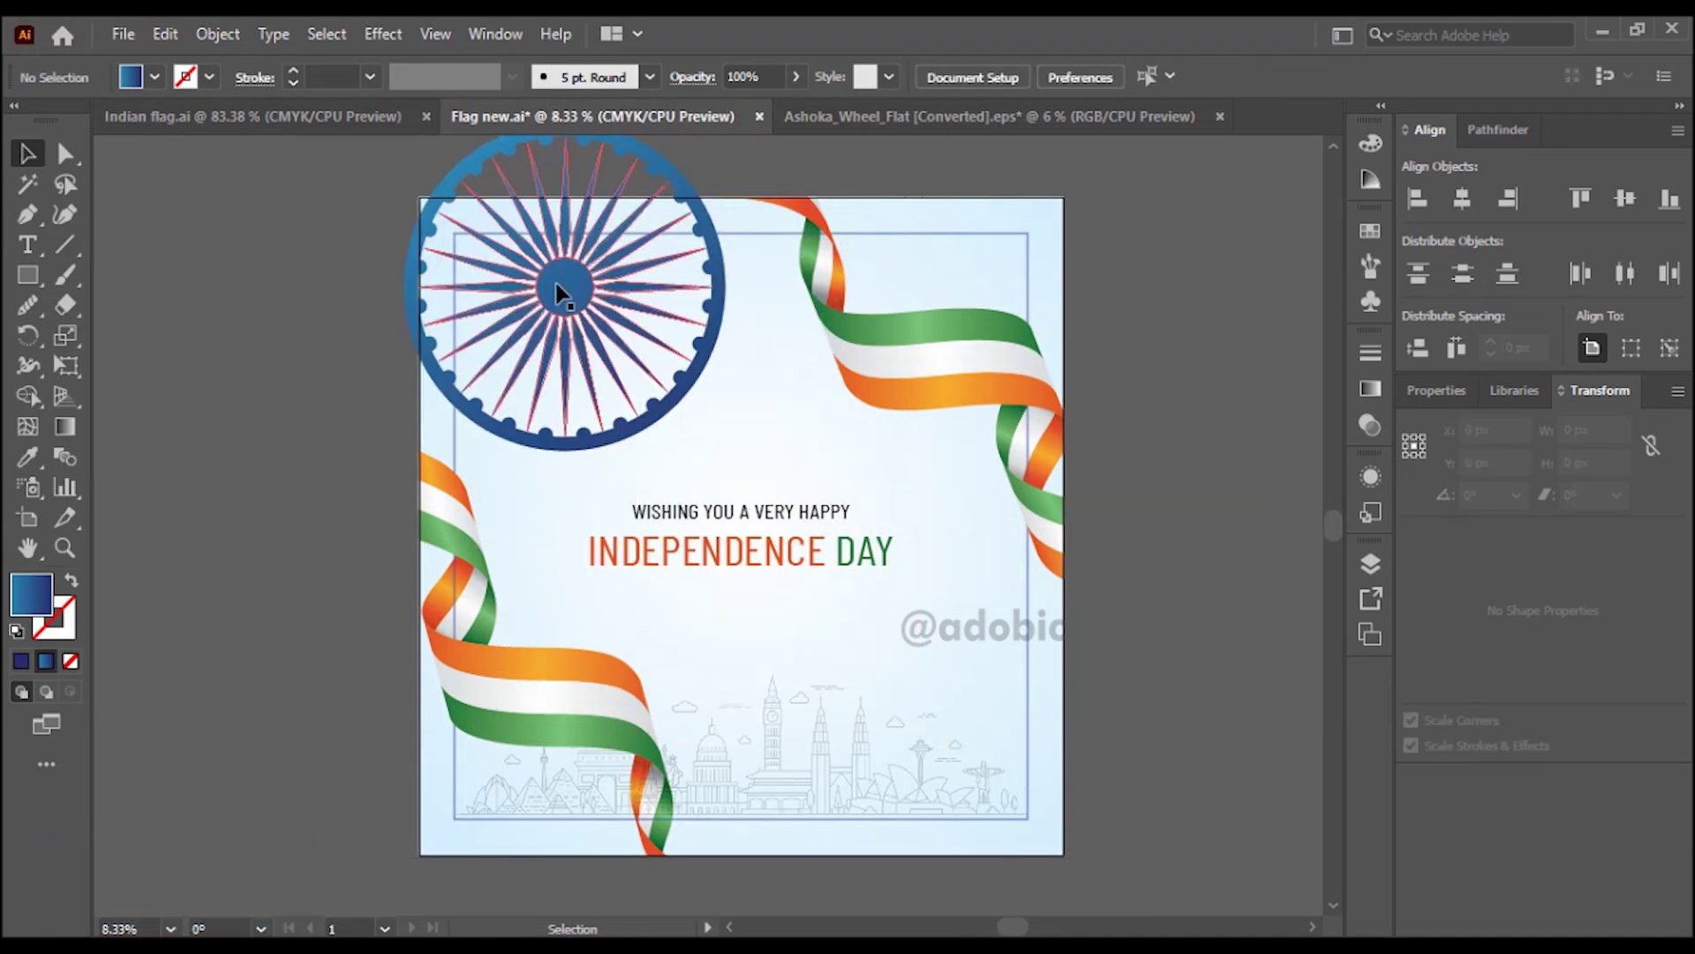
- Set the Ashoka wheel's opacity to 18% and its blending mode to Multiply
click(560, 291)
click(1370, 390)
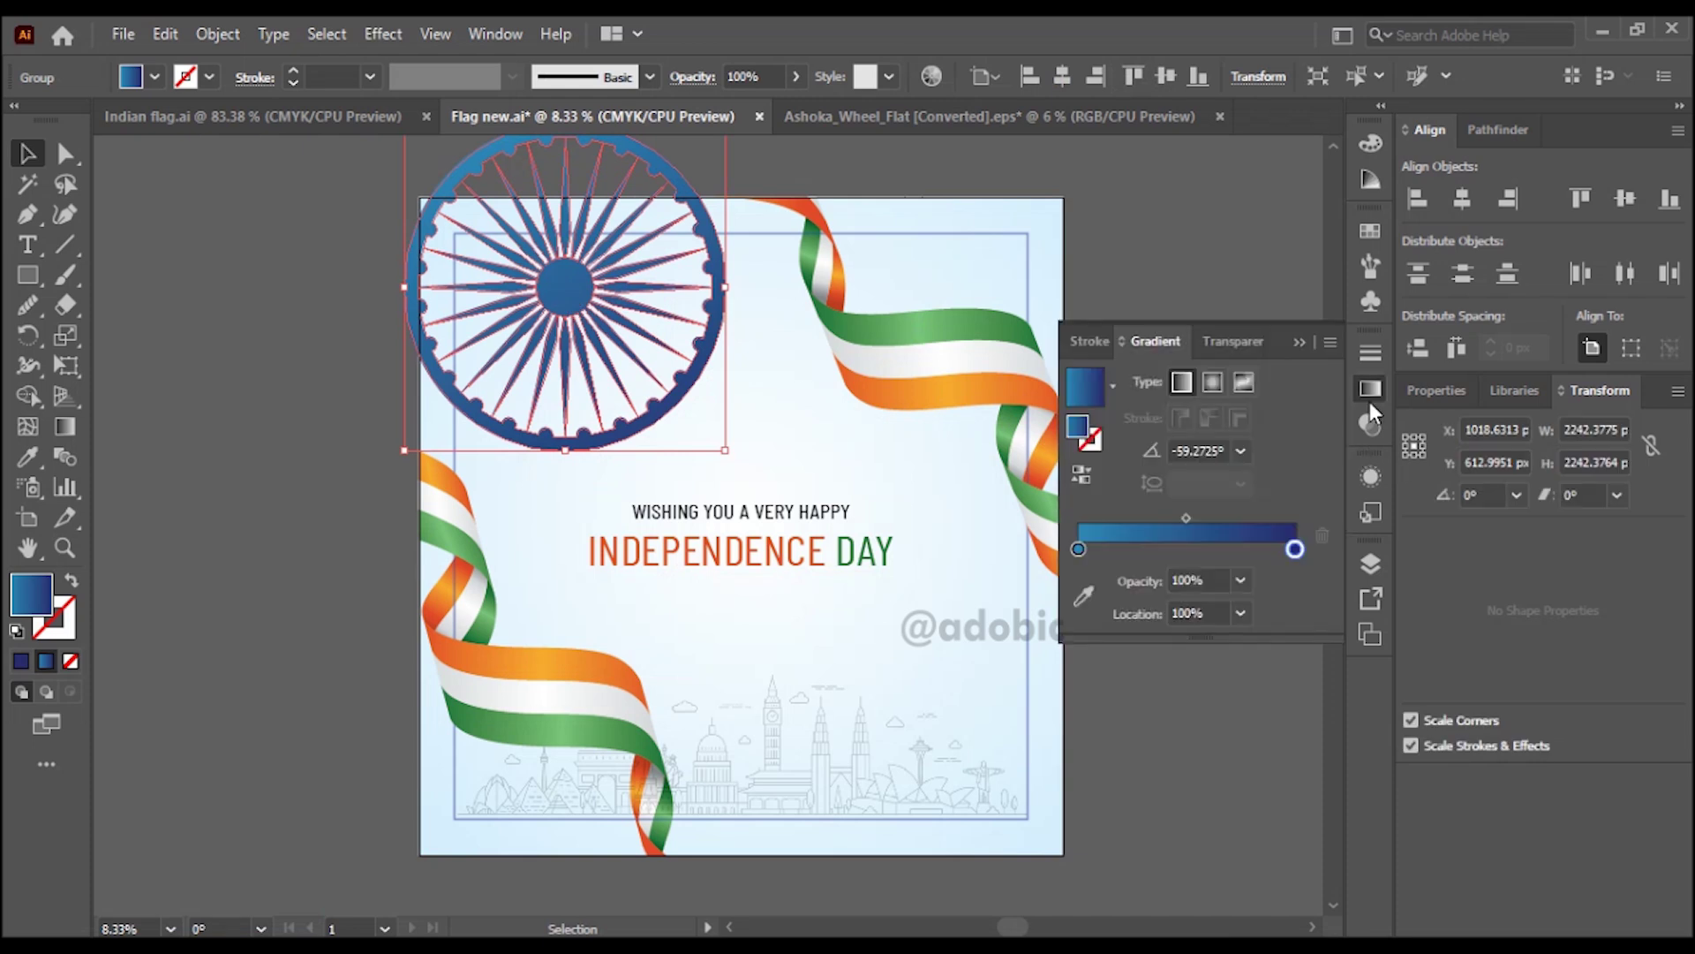
click(1230, 343)
drag(1238, 412, 1230, 415)
click(1152, 381)
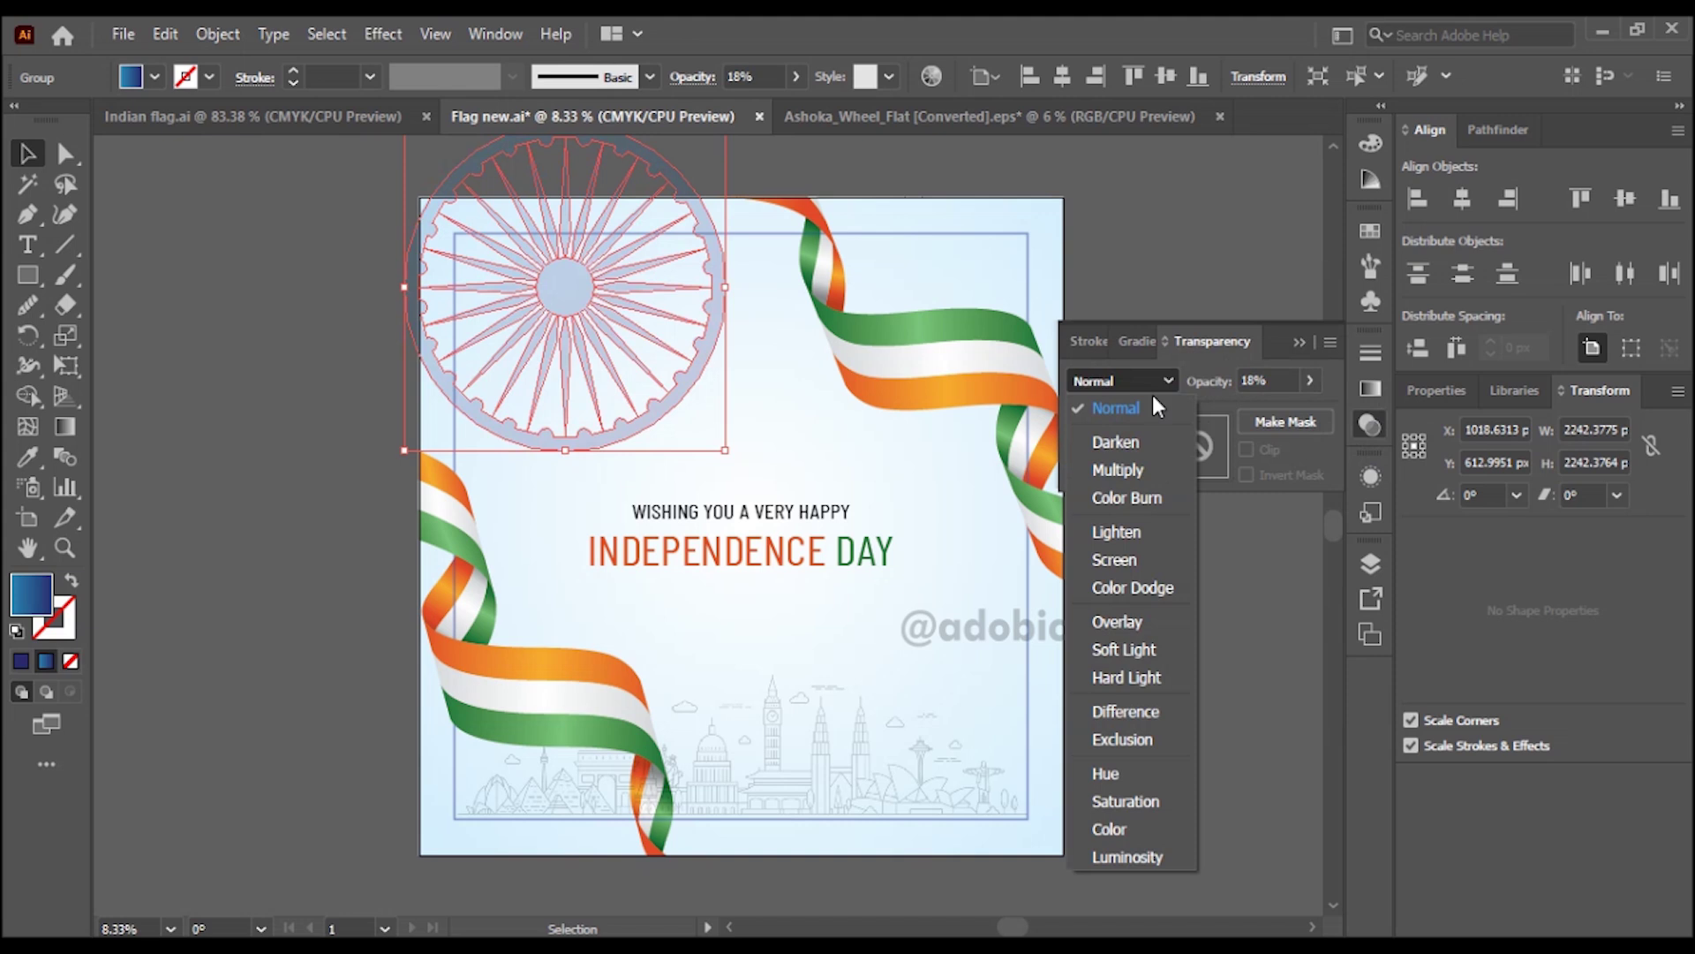
click(1139, 463)
click(1164, 574)
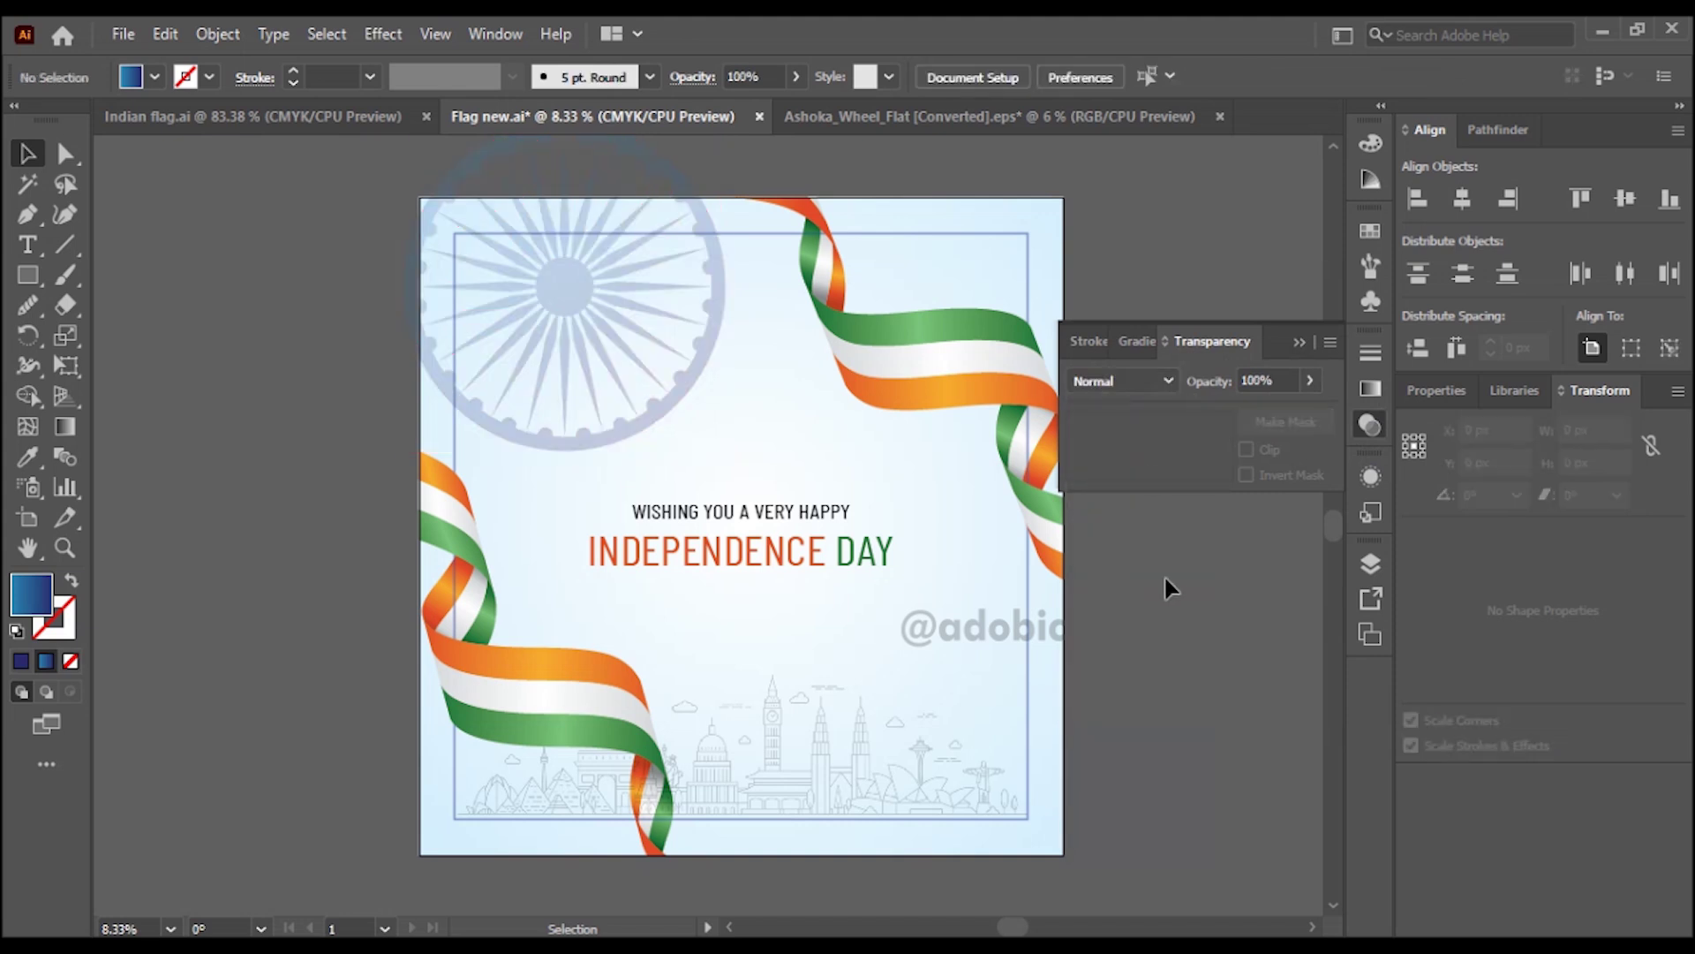
- Lower the Ashoka wheel's opacity to 8% and shift it slightly further past the artboard's left edge
click(655, 428)
click(1310, 380)
drag(1221, 412, 1213, 413)
click(1226, 597)
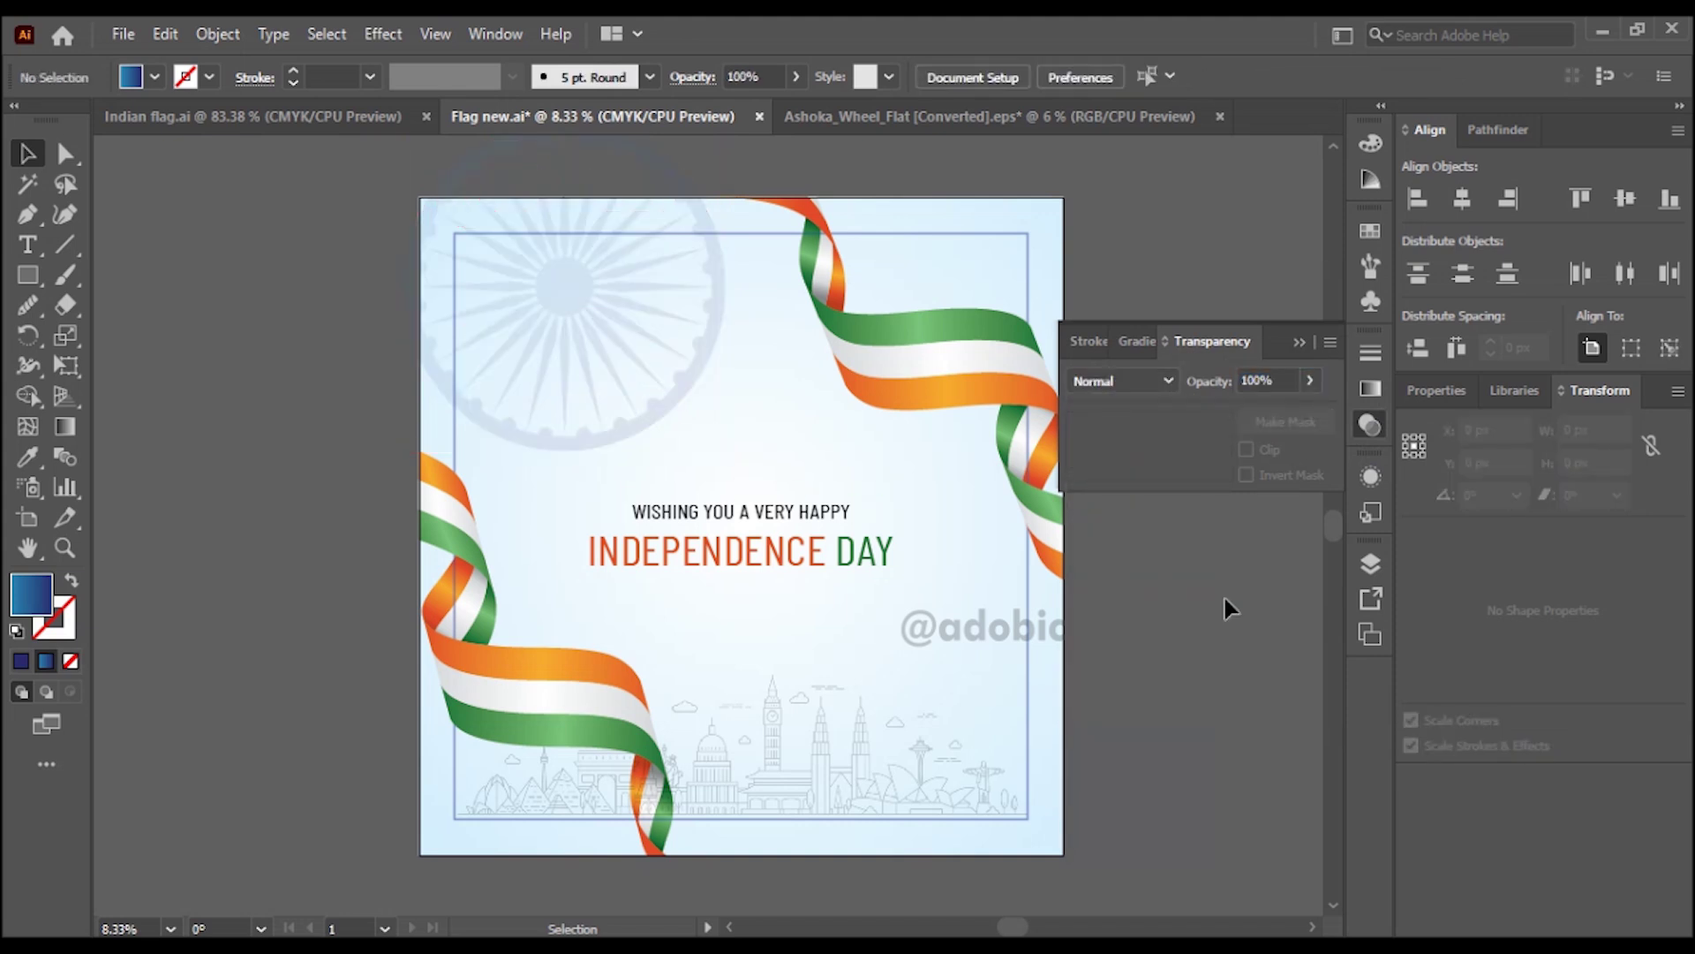
drag(702, 374, 674, 371)
- Cut the Ashoka wheel and paste it in place inside the background's clip group, then leave the group
click(165, 34)
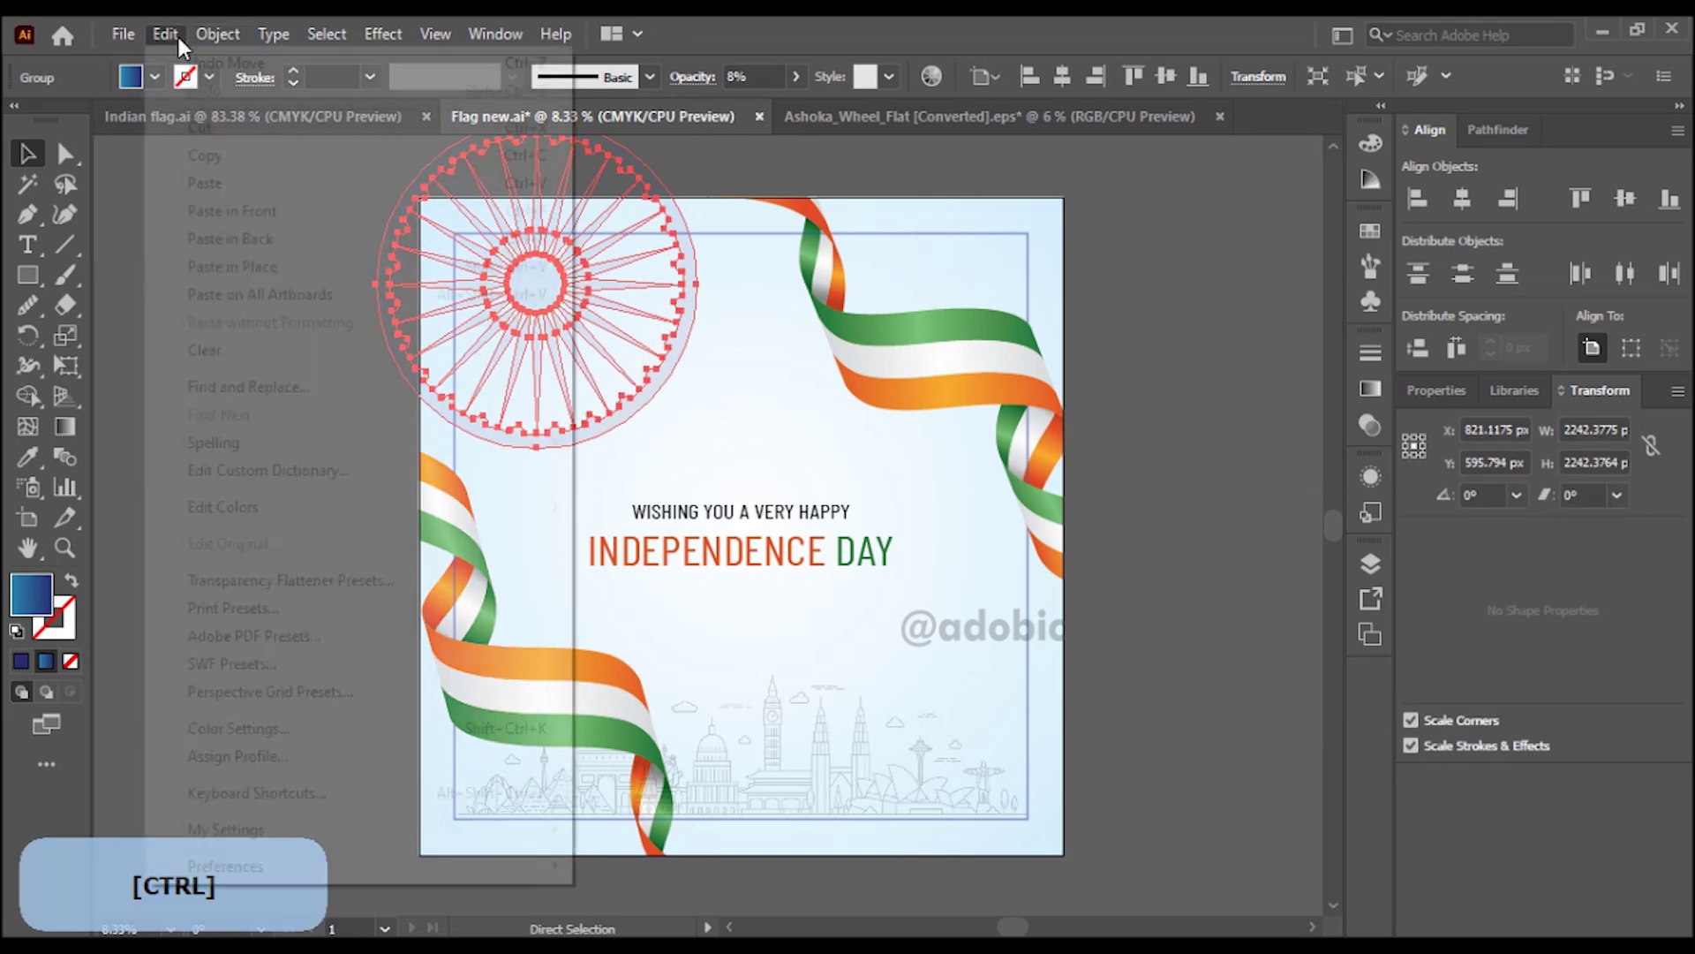
click(212, 121)
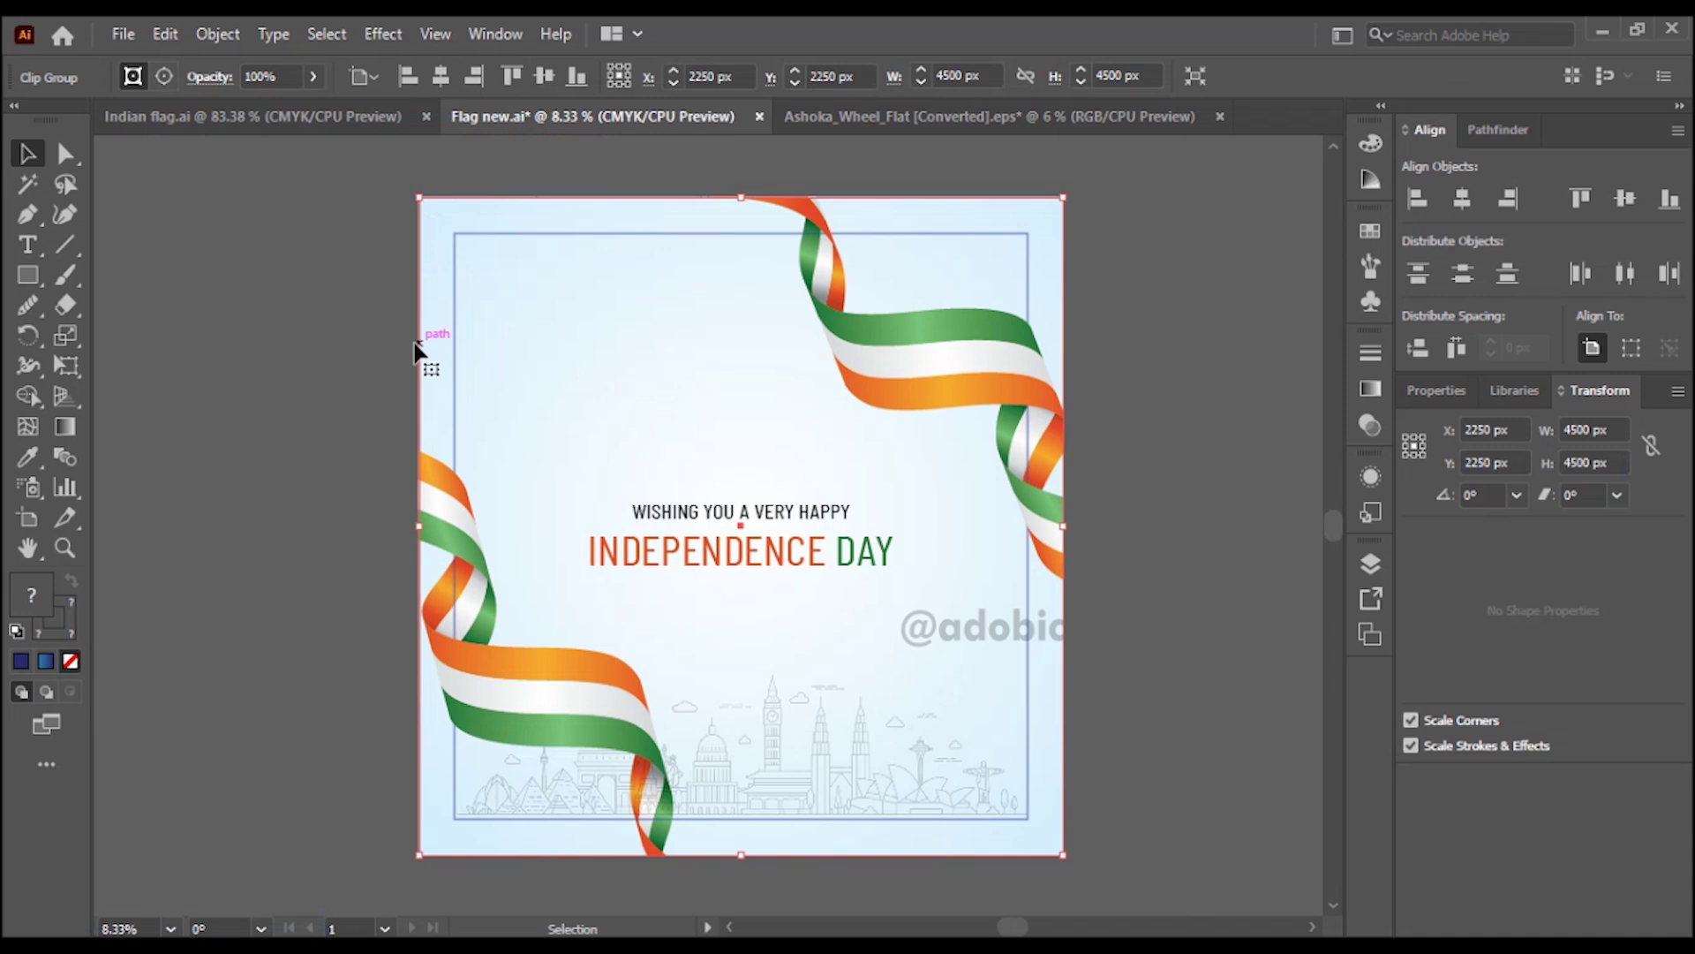
double_click(415, 352)
key(ctrl+x)
click(217, 33)
mouse_move(168, 39)
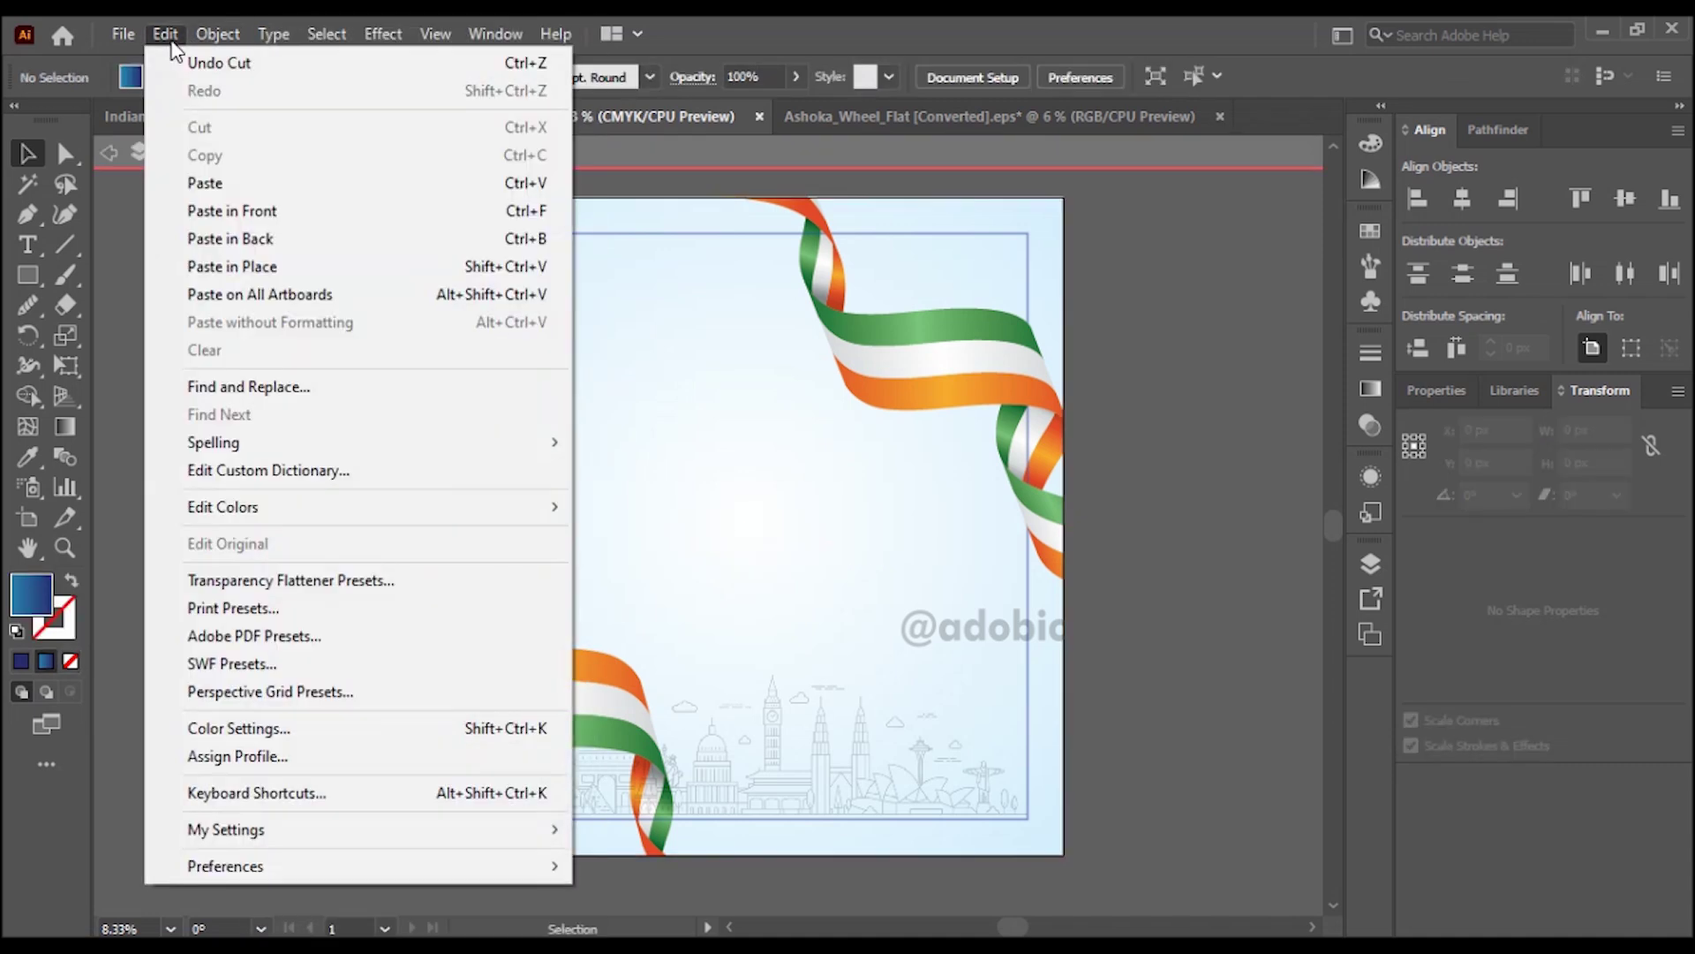
click(287, 266)
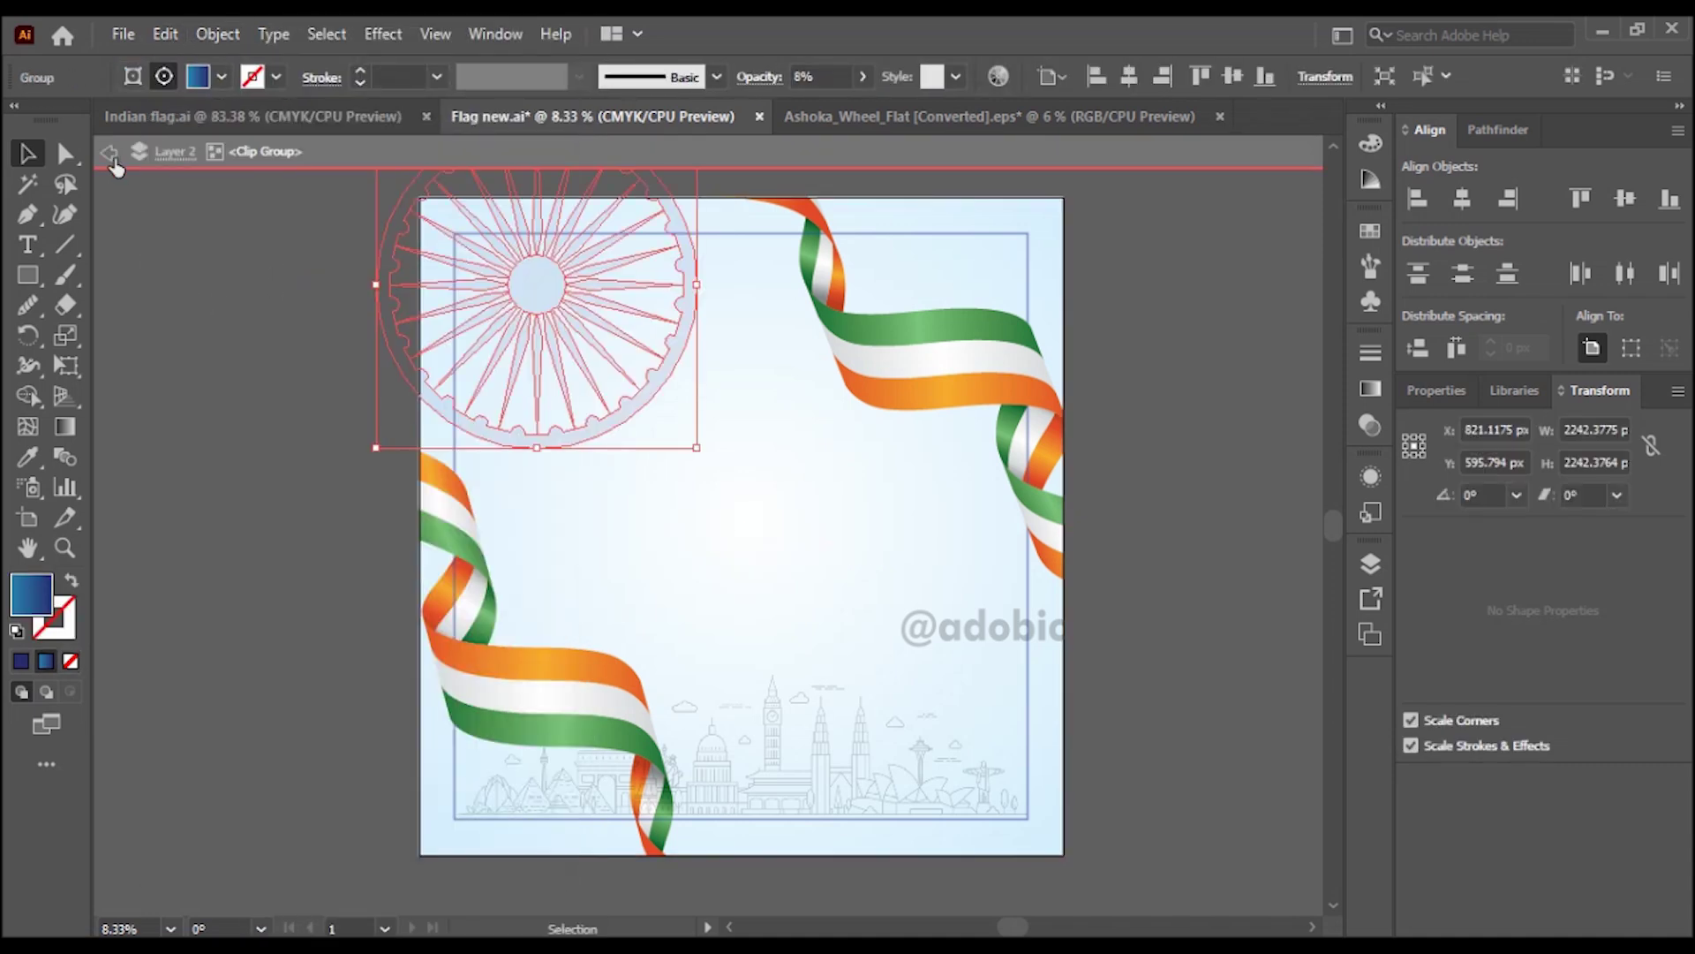
click(111, 154)
- Send the skyline image backward one level inside the background's clip group, leave the group and save the document
click(726, 772)
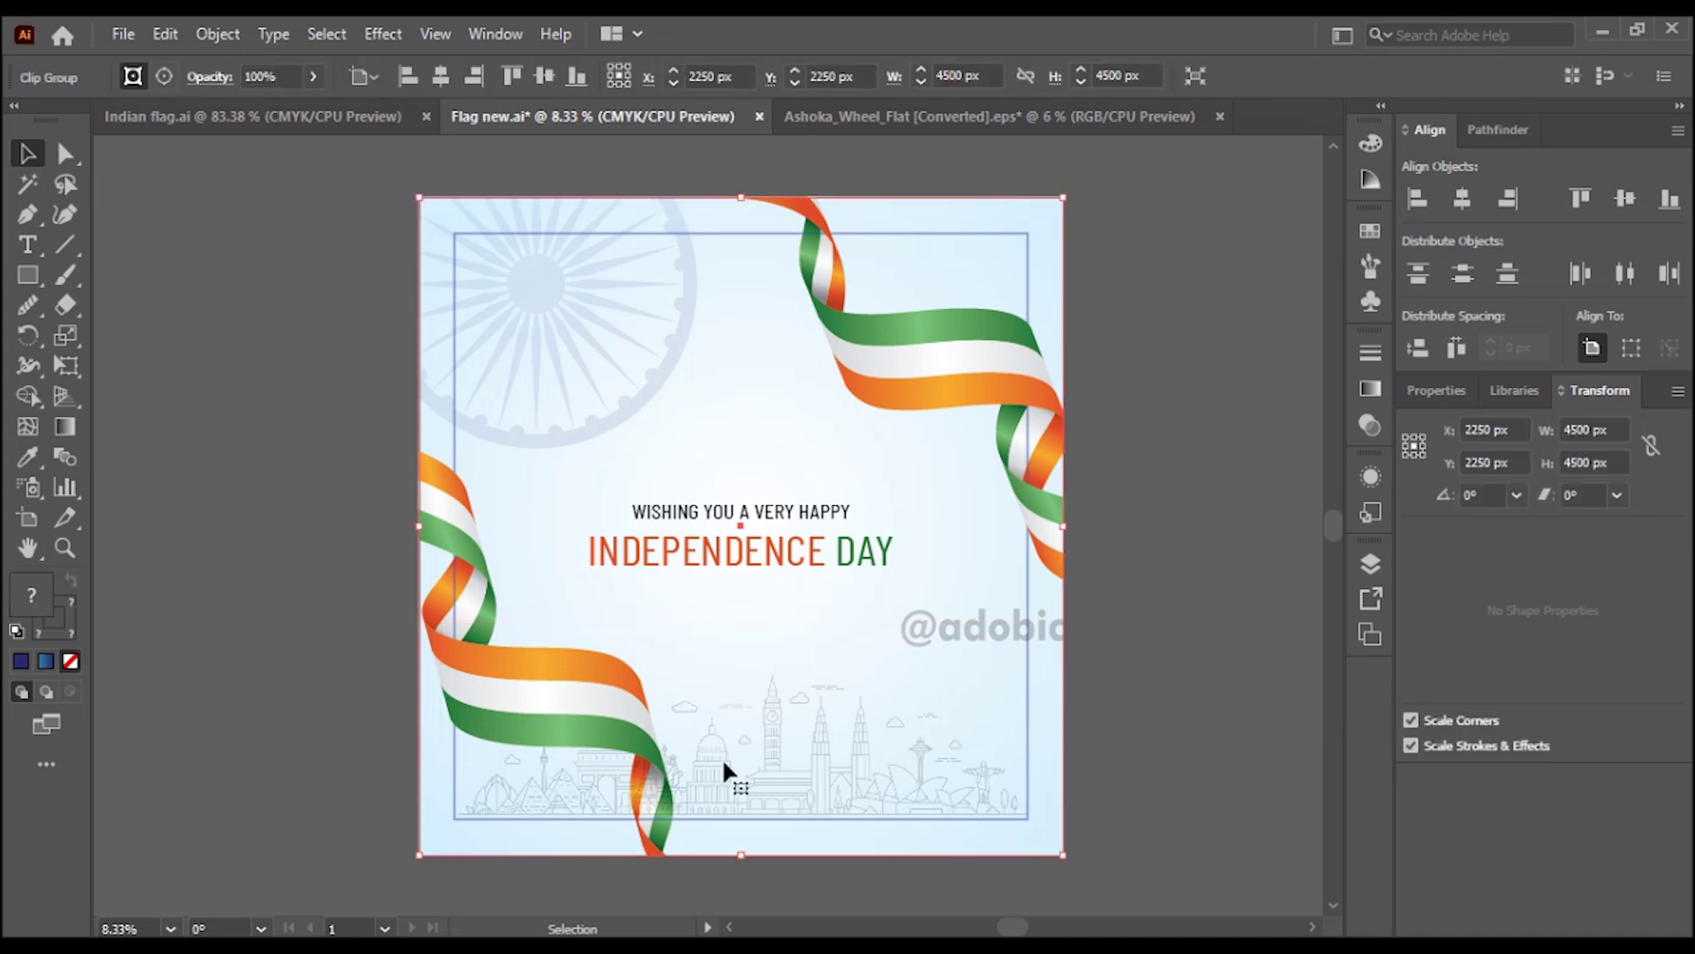
double_click(726, 772)
right_click(712, 753)
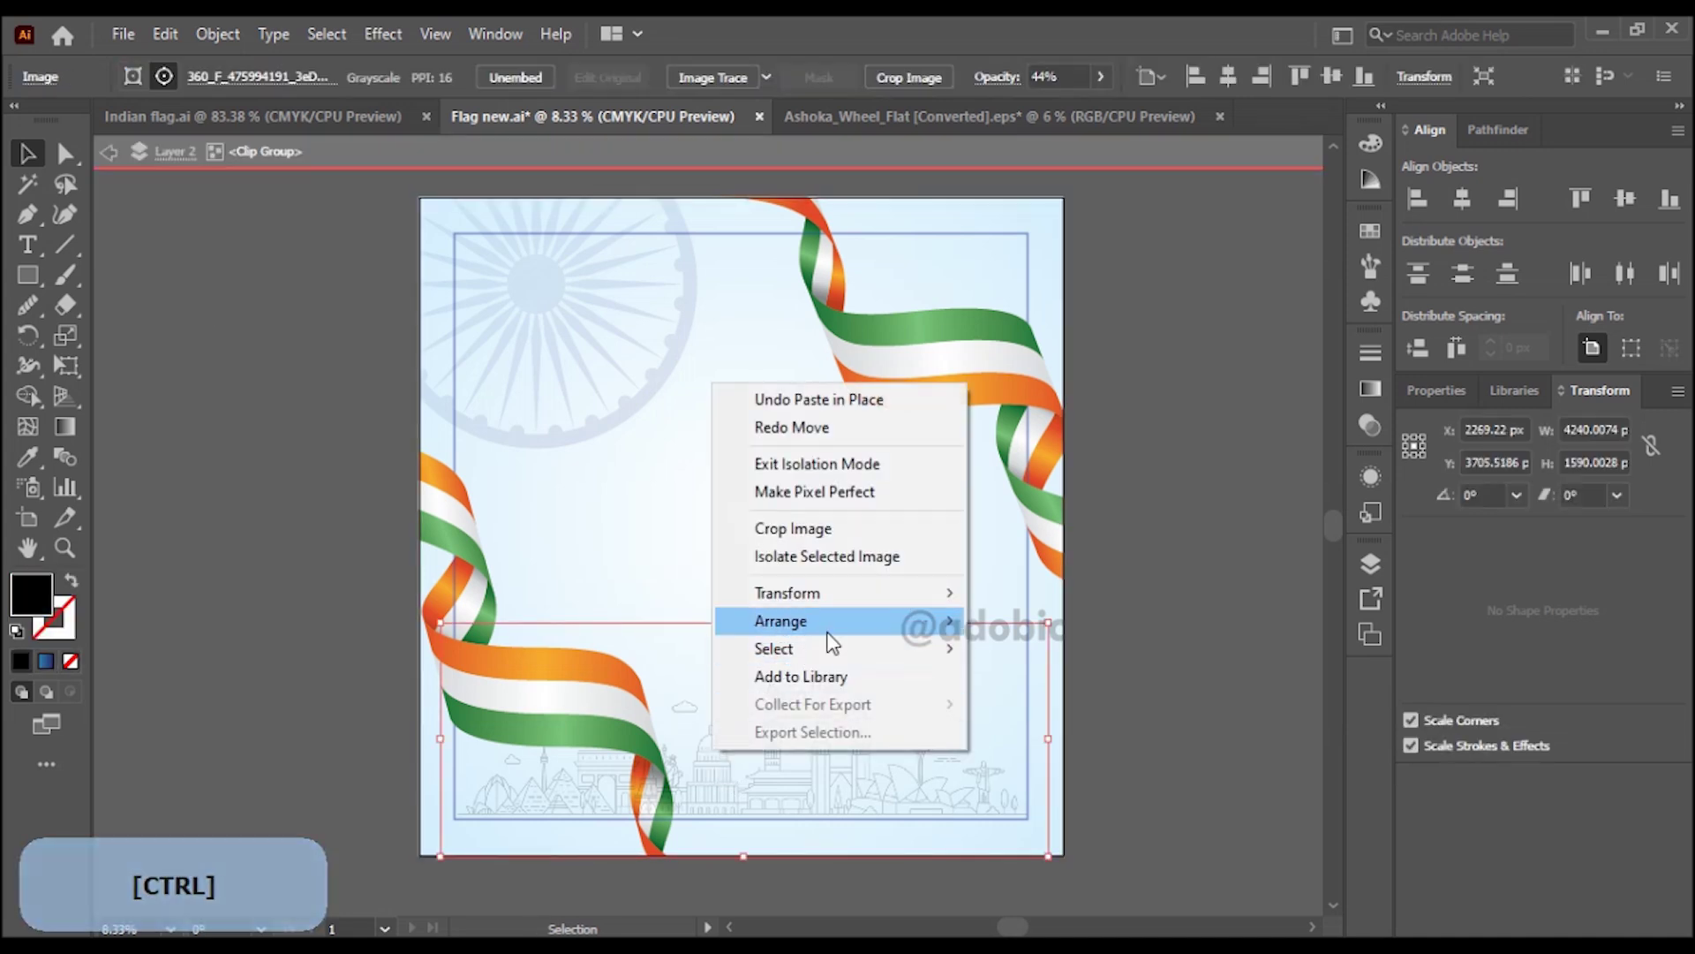
mouse_move(833, 643)
click(1134, 676)
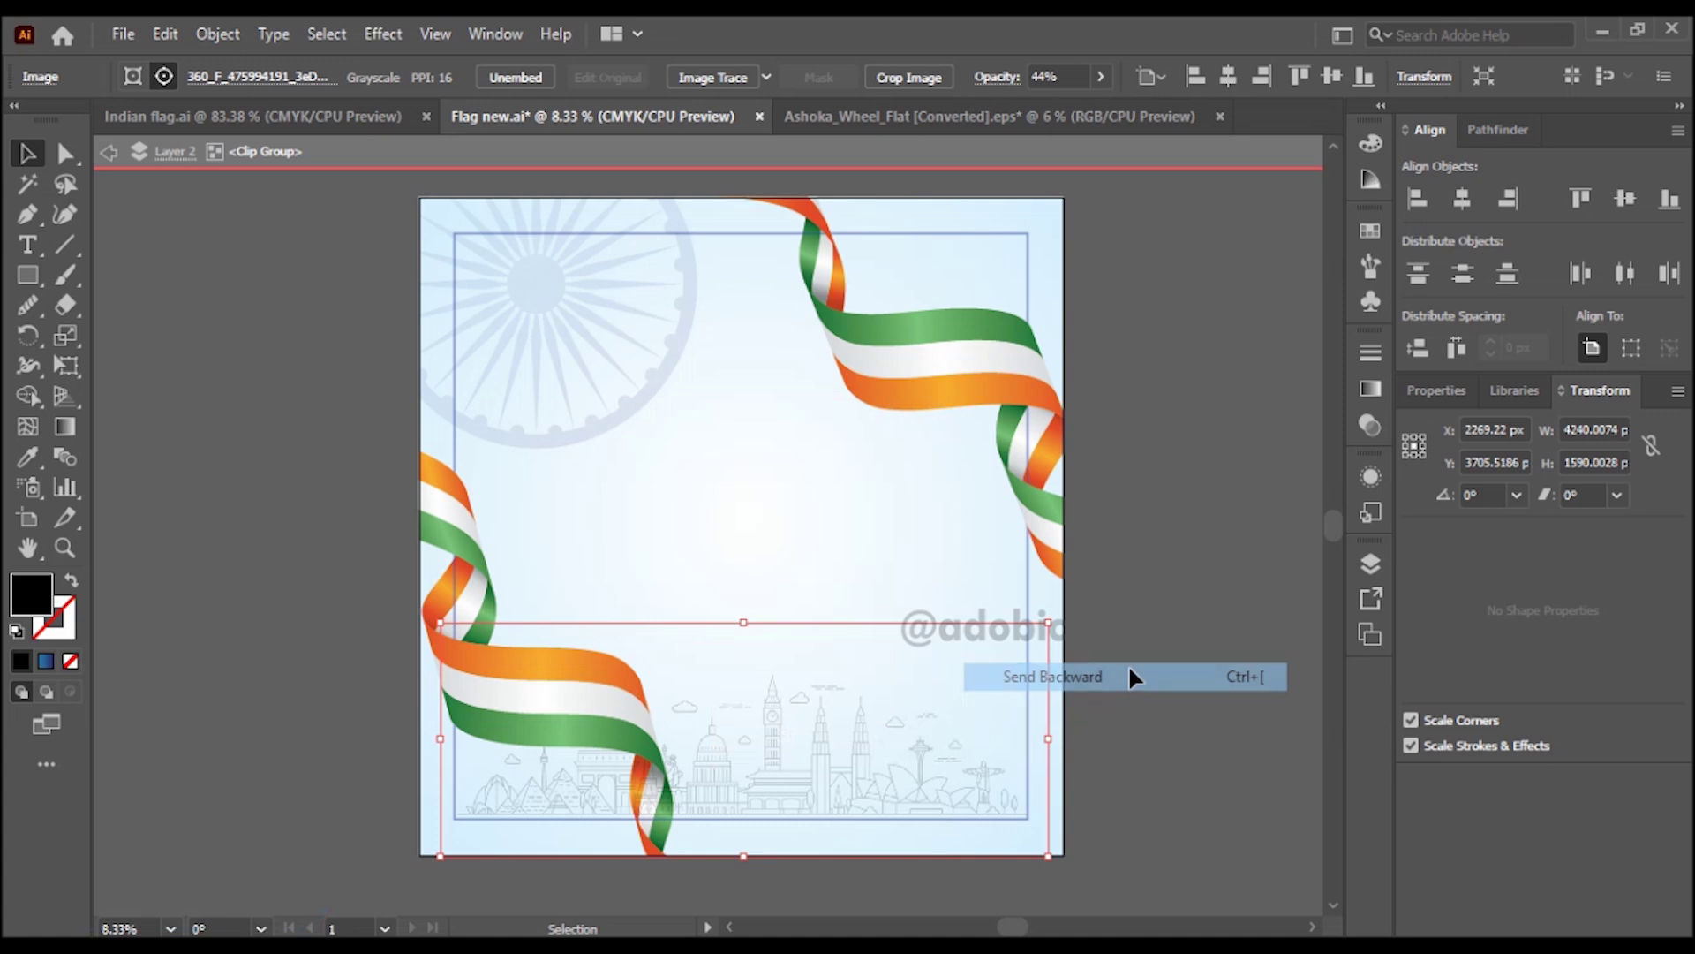
click(111, 155)
key(ctrl+s)
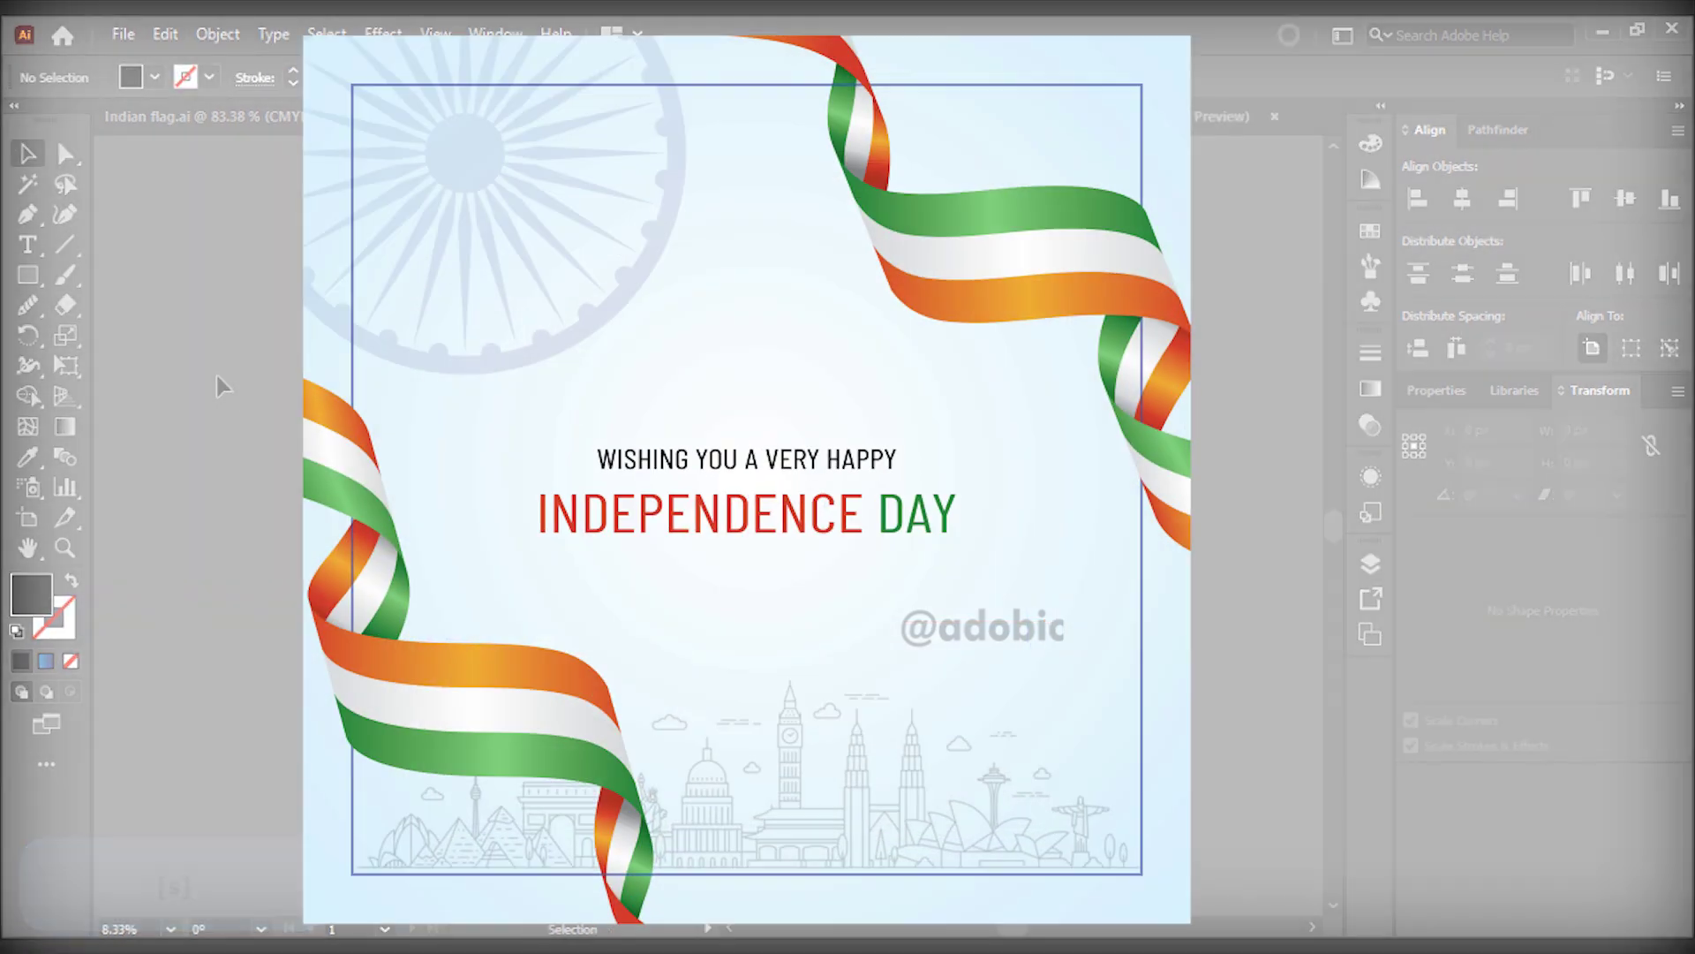
key(ctrl)
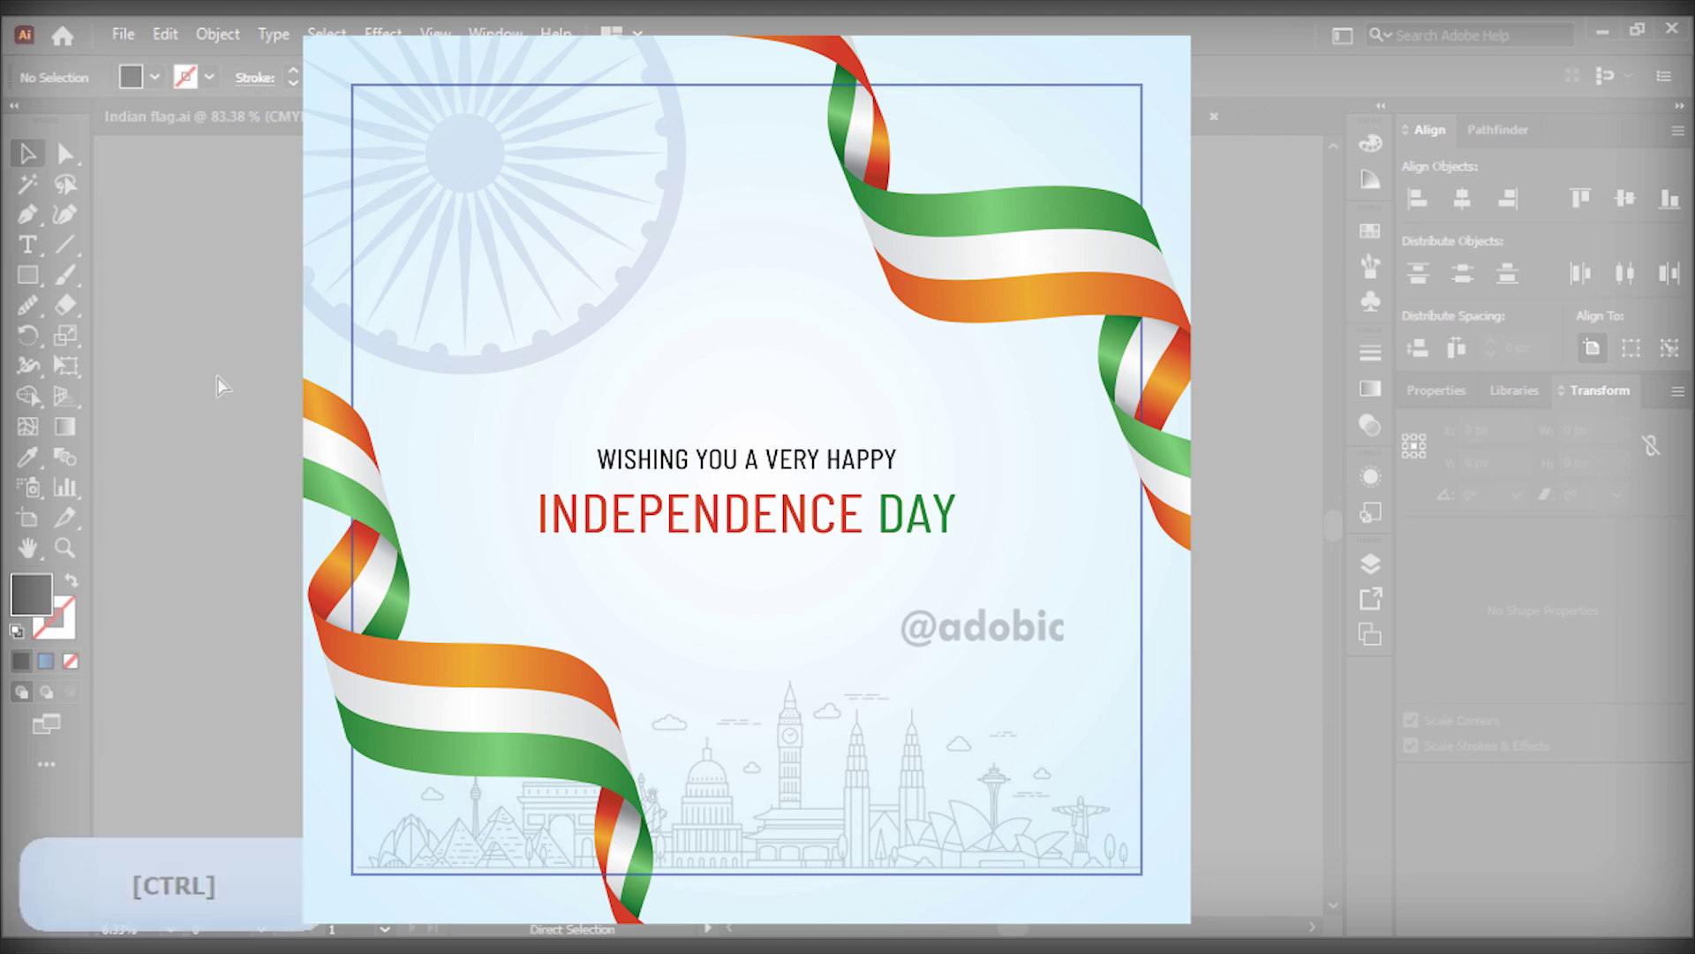